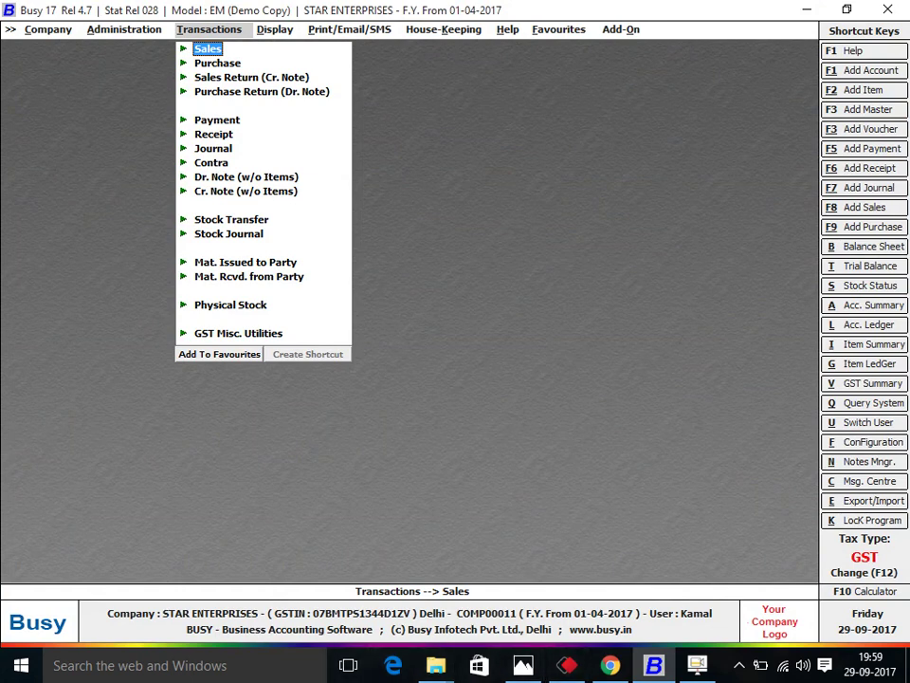
Switch to the File Explorer window showing This PC.
key("alt+Tab")
key("alt+Tab")
key("alt+Tab")
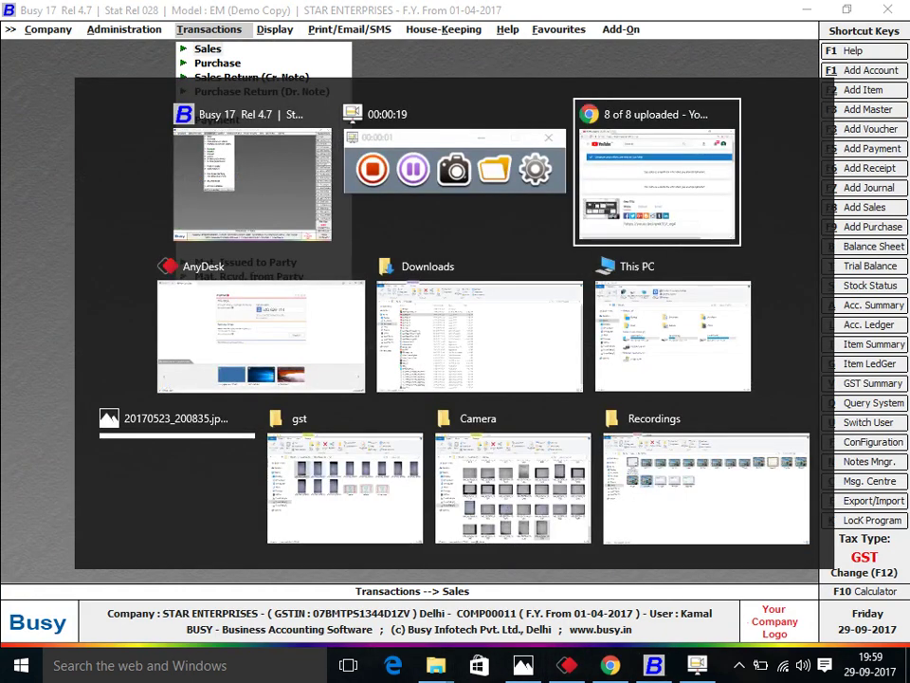
key("alt+Tab")
key("alt+Tab")
key("alt+Tab")
key("alt+Tab")
key("alt+Tab")
key("alt+Tab")
key("alt+Tab")
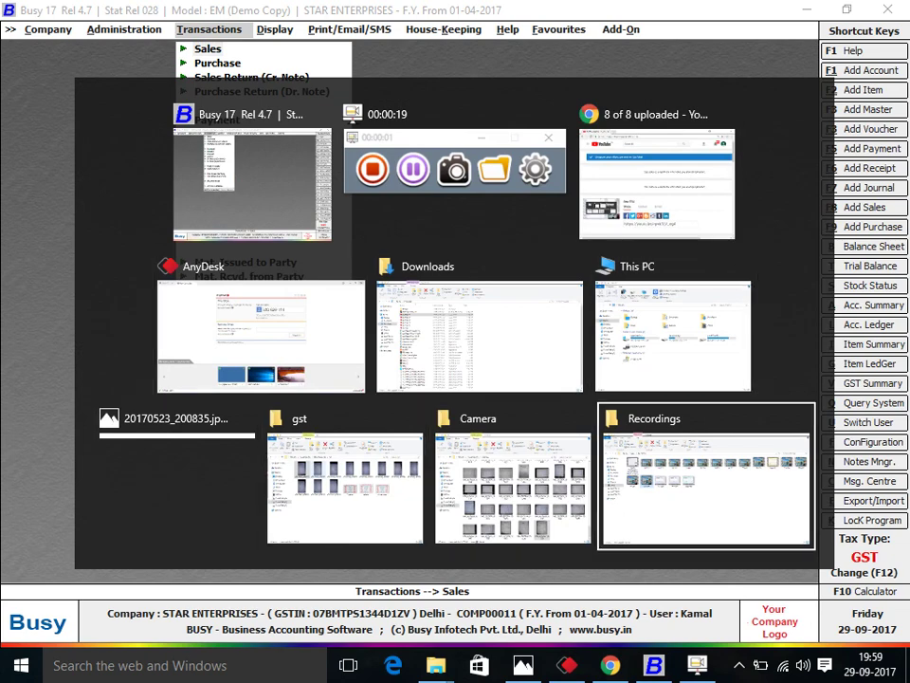
key("alt+Tab")
key("alt+Tab")
key("alt+Tab")
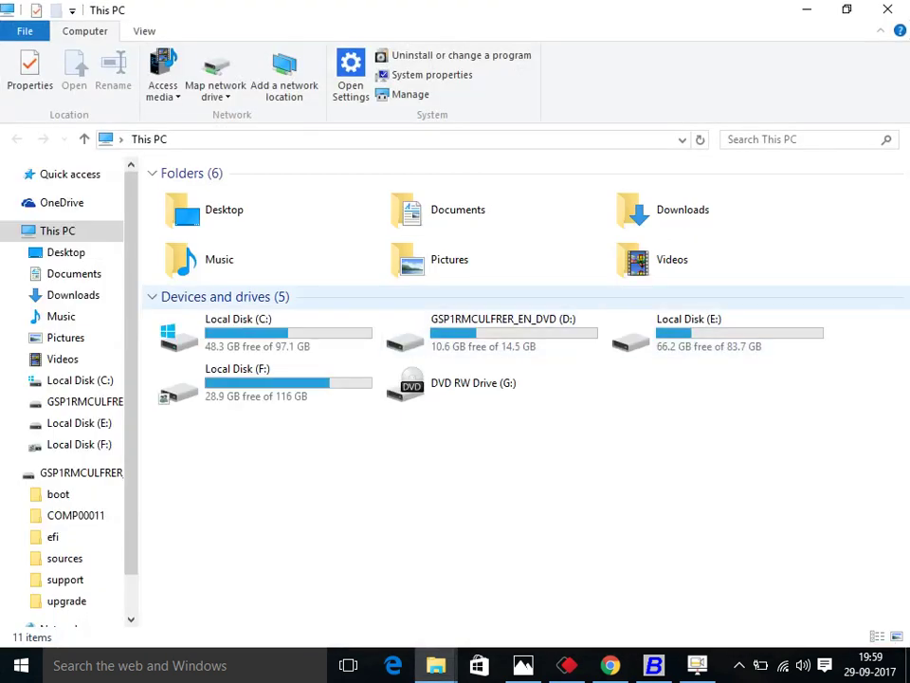
Open the Book1 PNB workbook from drive D: in Excel.
double_click(488, 316)
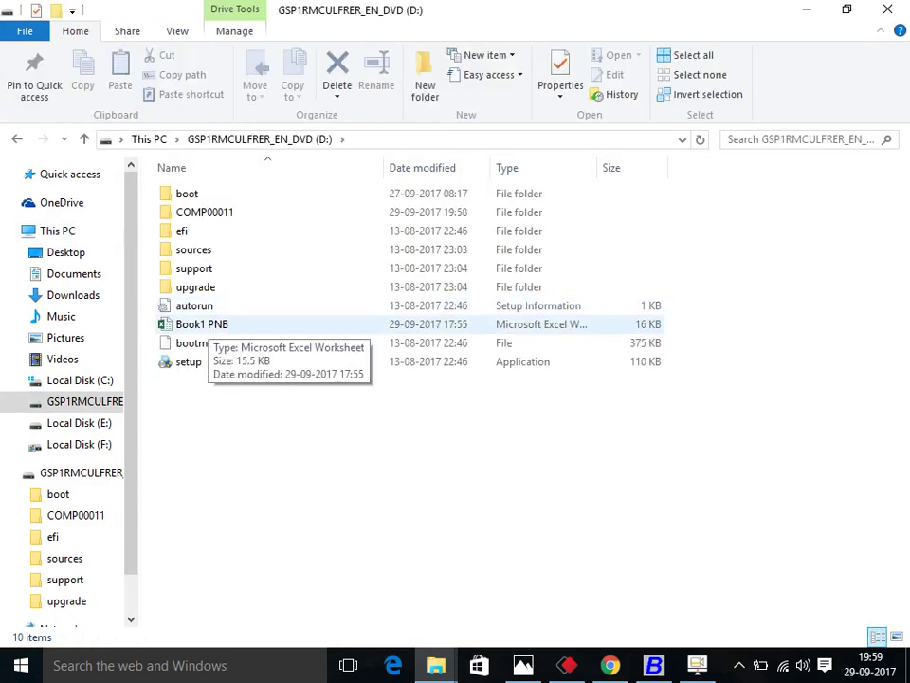
left_click(201, 323)
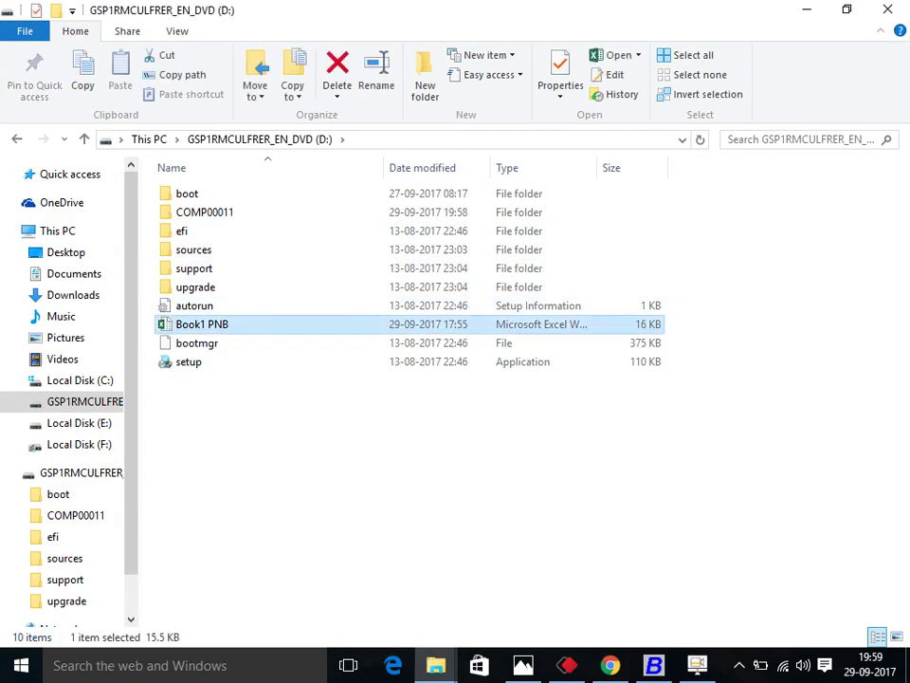
double_click(201, 323)
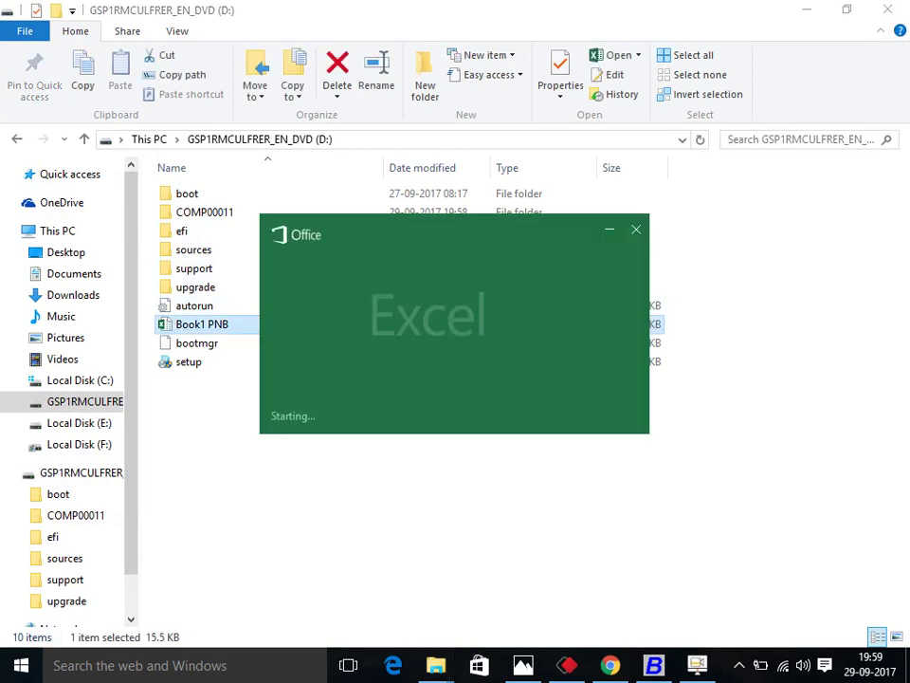
Fit the DATE column's width to the dates in the Punjab National Bank statement.
scroll(446, 388, "up", 3)
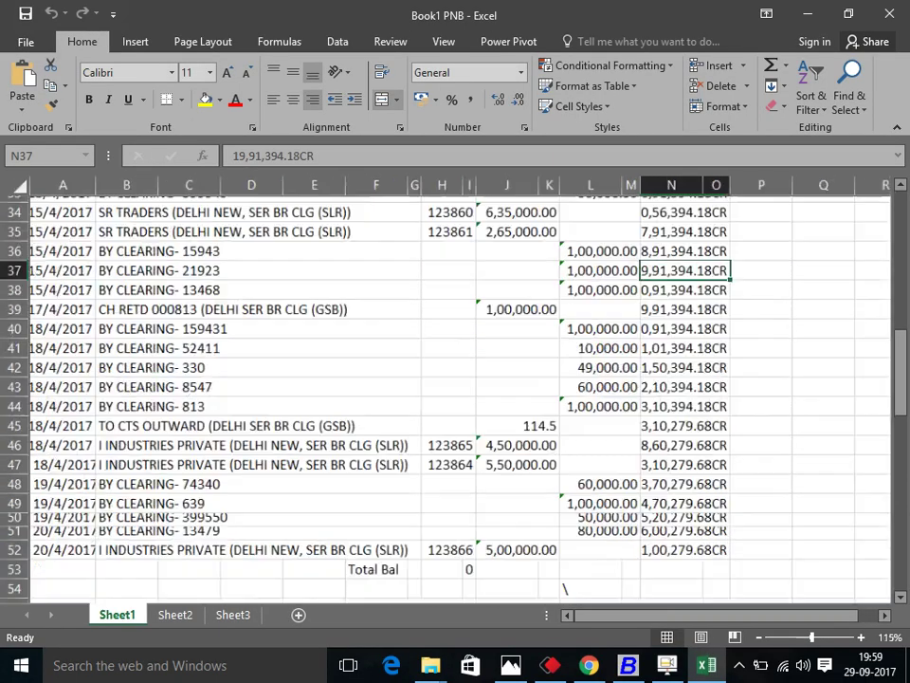
scroll(446, 389, "down", 5)
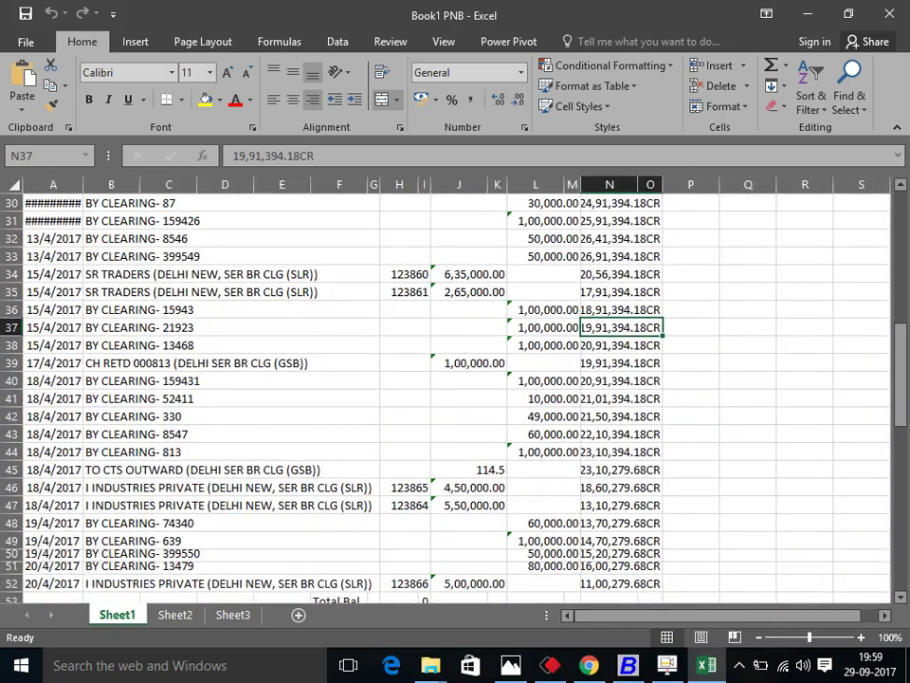
left_click(140, 341)
scroll(446, 388, "up", 3)
scroll(446, 389, "up", 6)
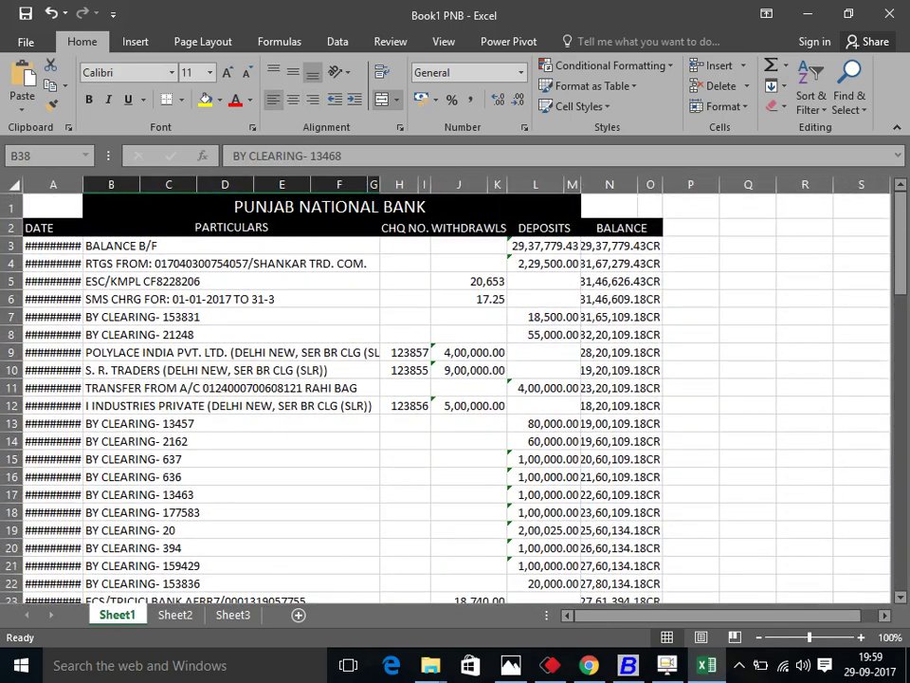
left_click(52, 246)
key("alt+h")
key("o")
key("i")
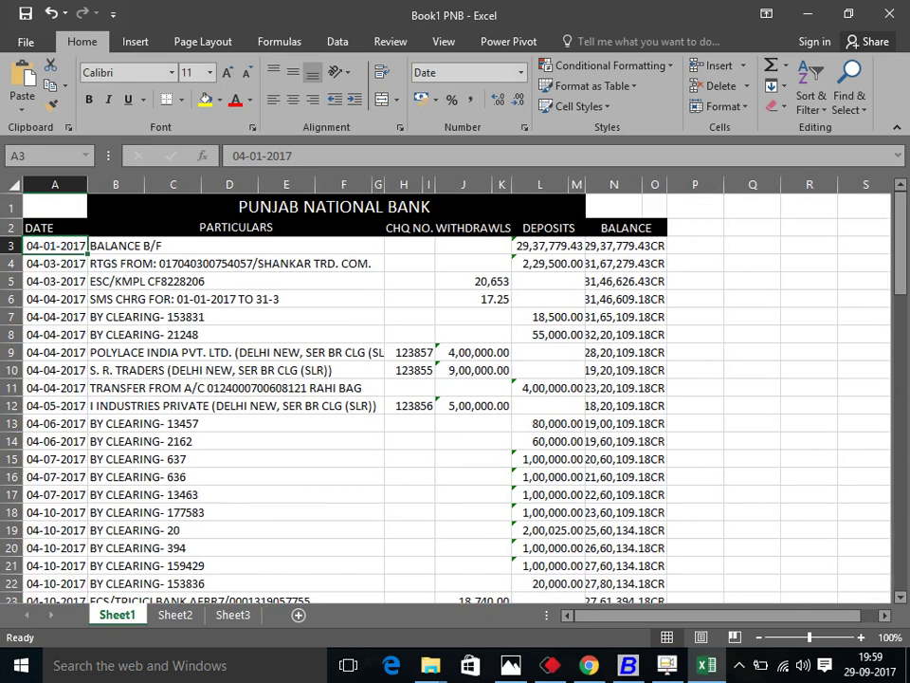
Widen the WITHDRAWLS column of the bank statement by enlarging column K.
left_click(236, 246)
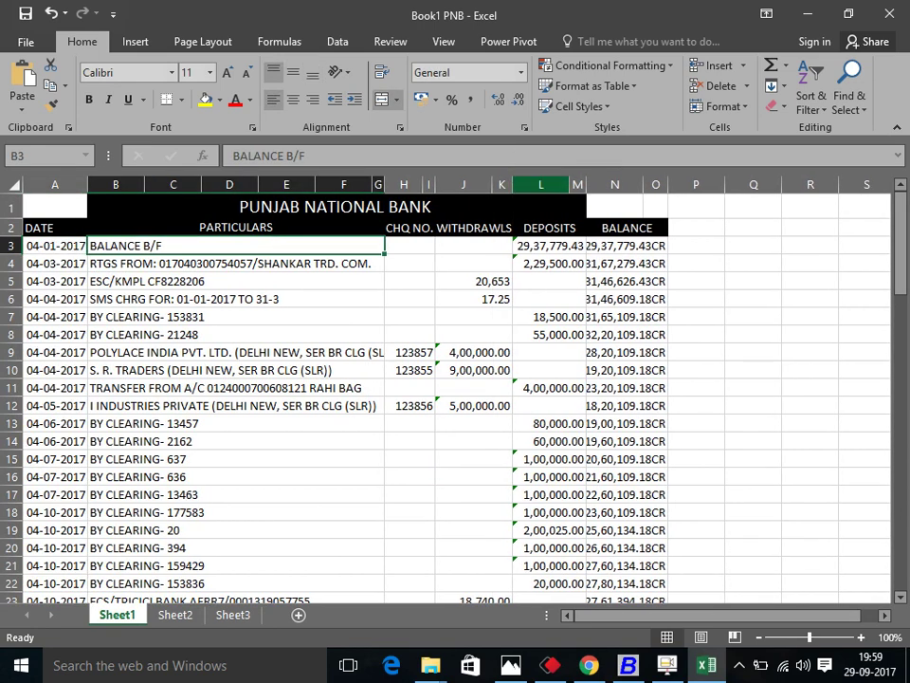
left_click_drag(511, 184, 538, 184)
left_click(485, 280)
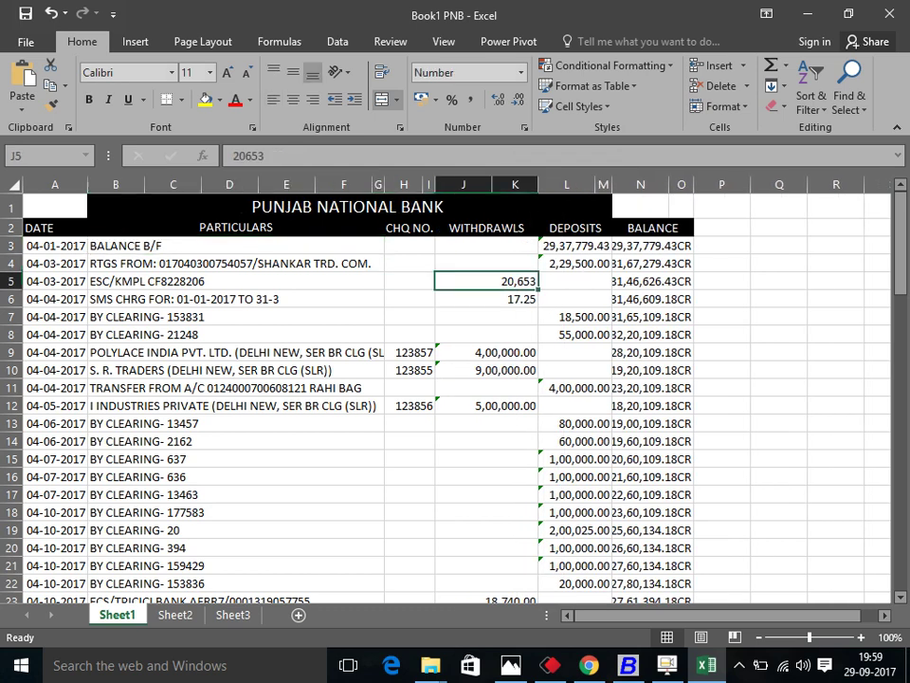
Open the List of Accounts workbook from the COMP00011 folder on drive D: and look through its entries.
key("alt+Tab")
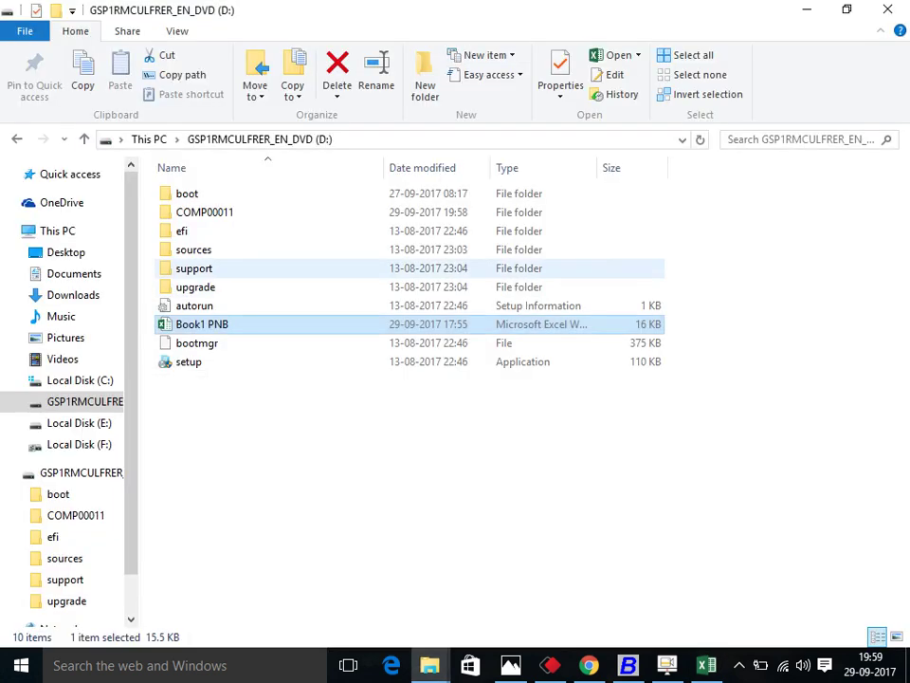
double_click(204, 211)
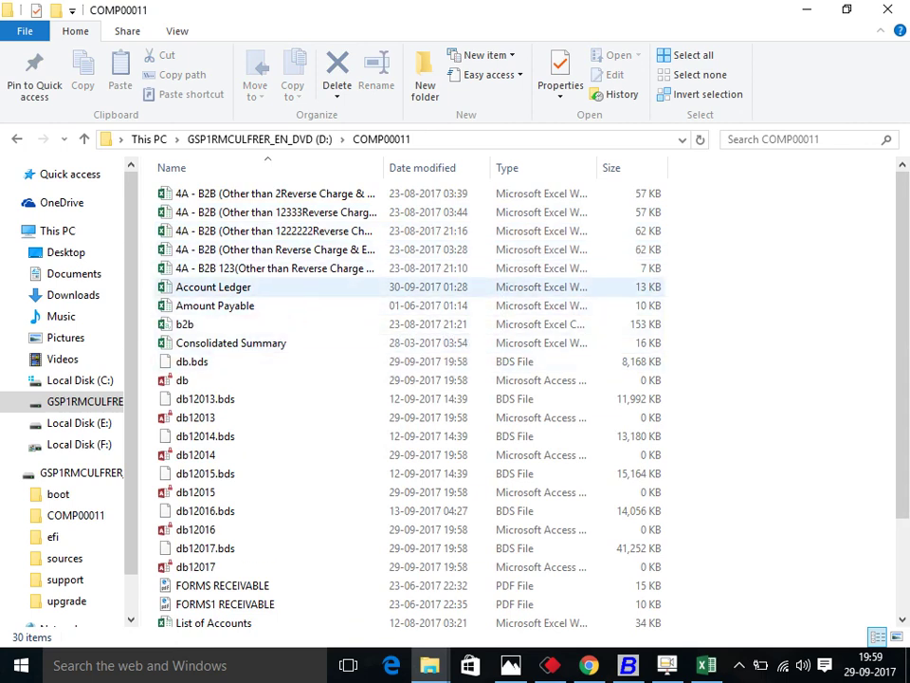
scroll(275, 286, "down", 2)
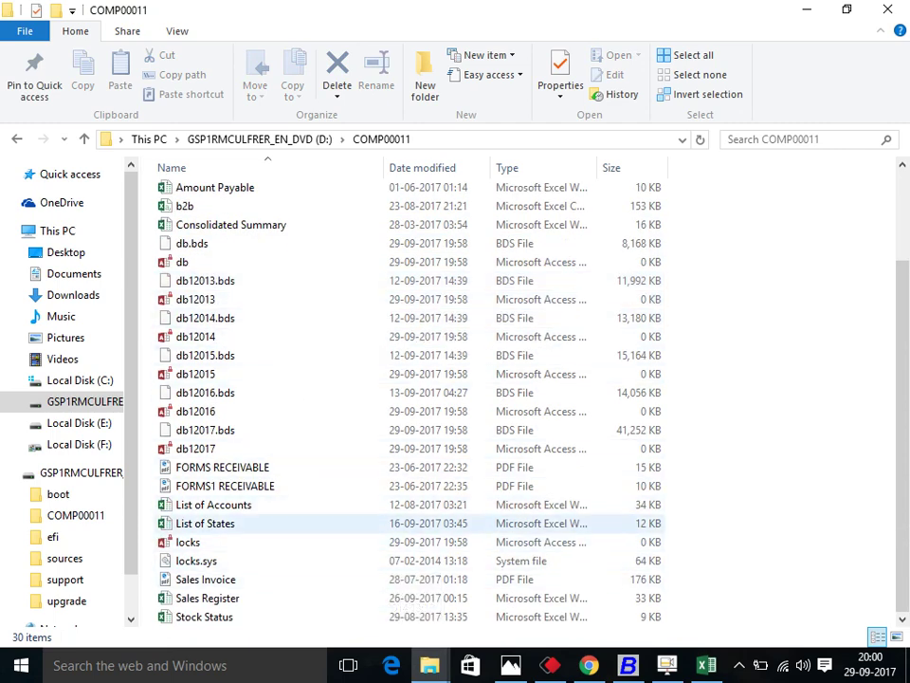
left_click(213, 505)
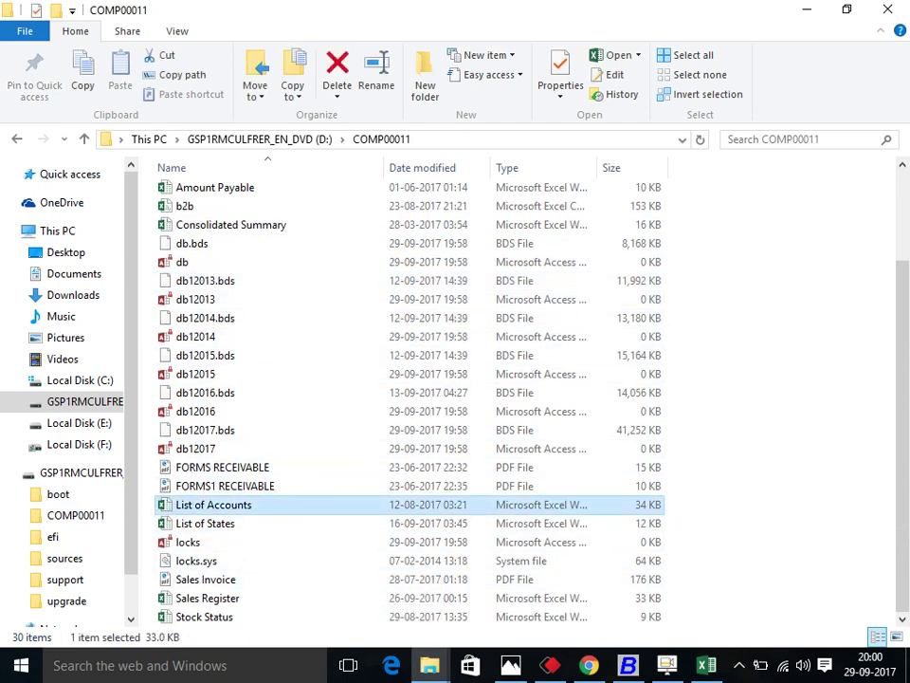
key("Return")
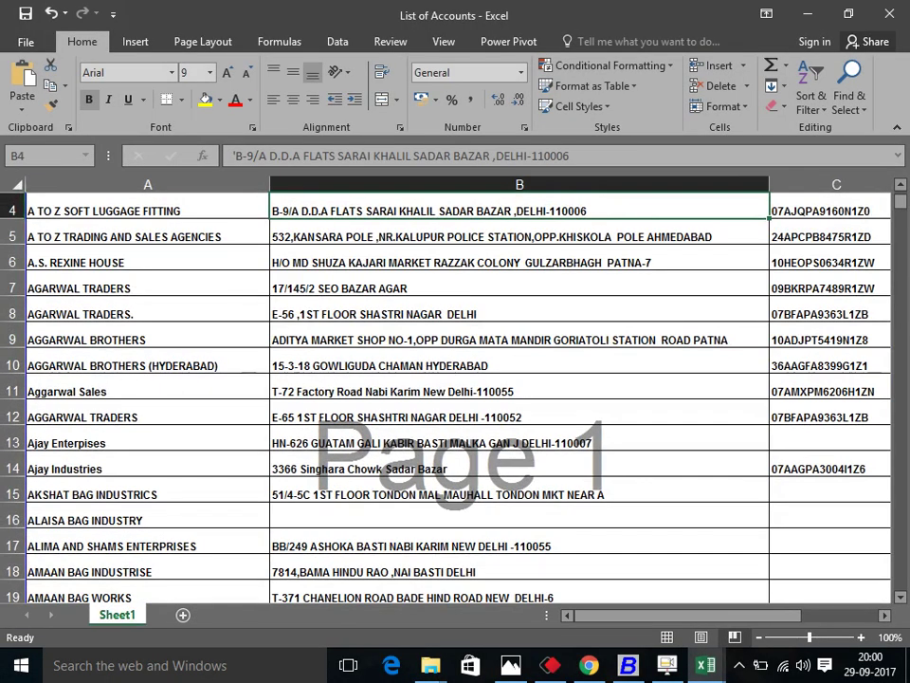
left_click(520, 391)
scroll(455, 398, "down", 2)
scroll(456, 398, "up", 4)
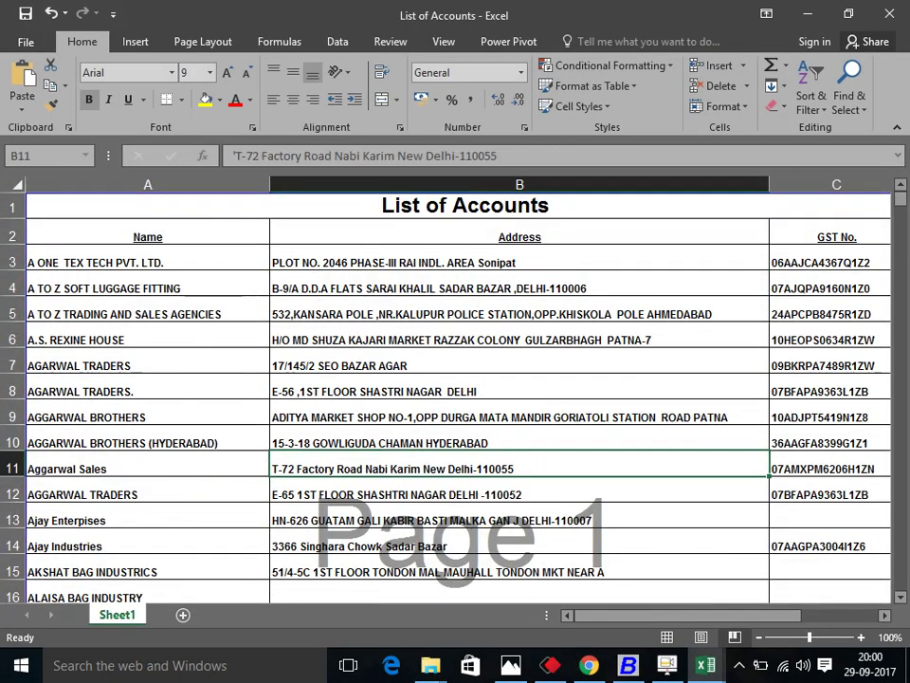
Open the Account Ledger workbook from the COMP00011 folder and delete its first row containing the company name.
key("alt+Tab")
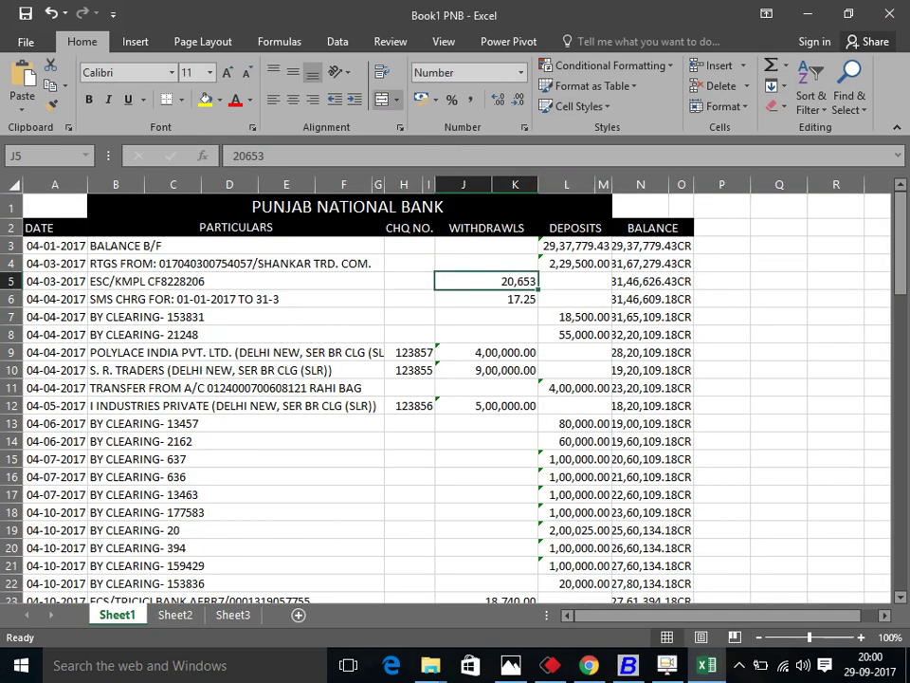
key("alt+Tab")
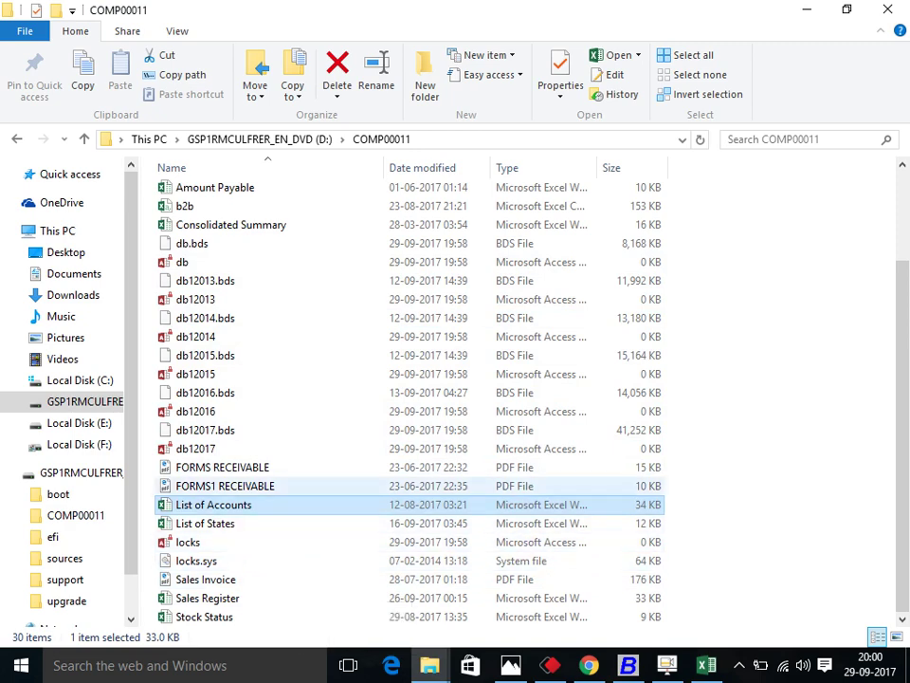
scroll(266, 429, "up", 1)
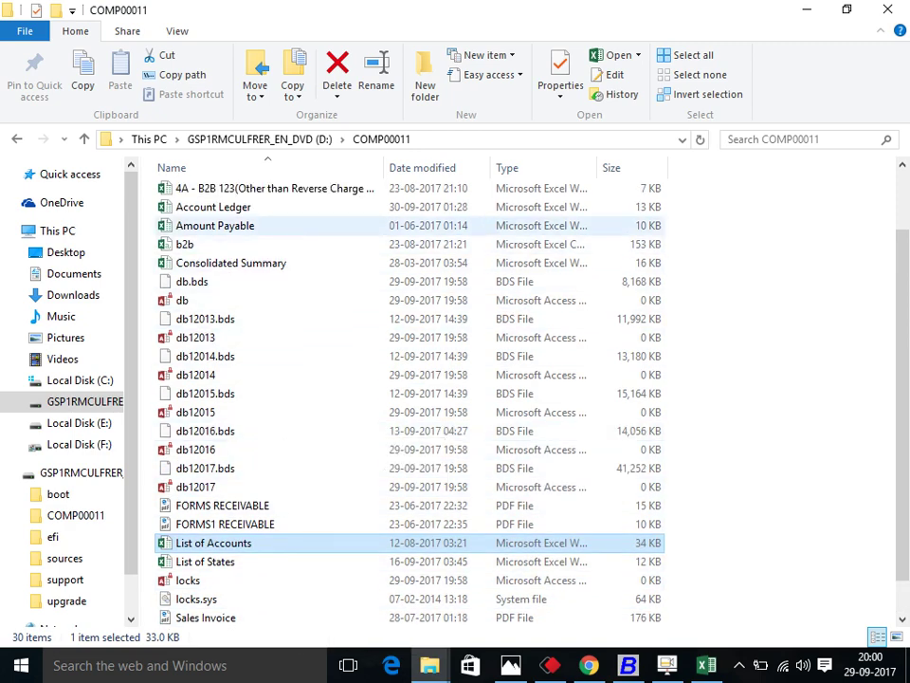
double_click(213, 207)
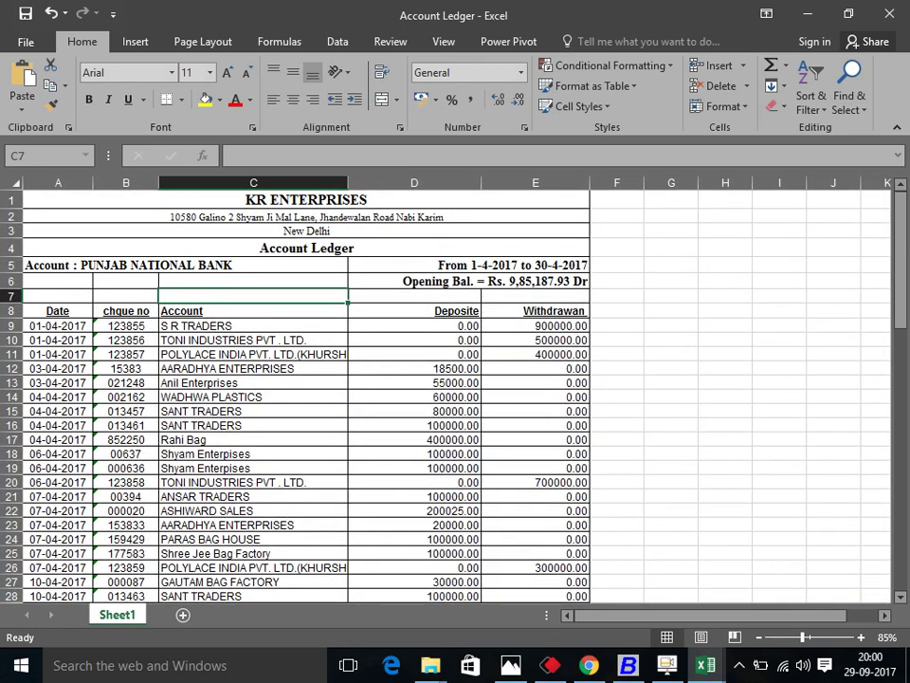
left_click(11, 200)
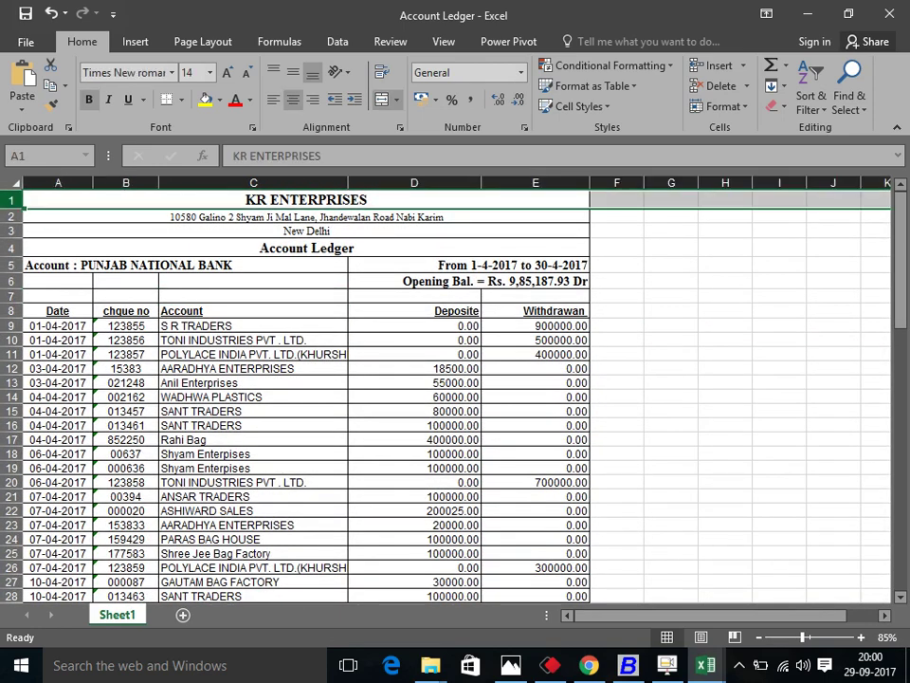
key("ctrl+minus")
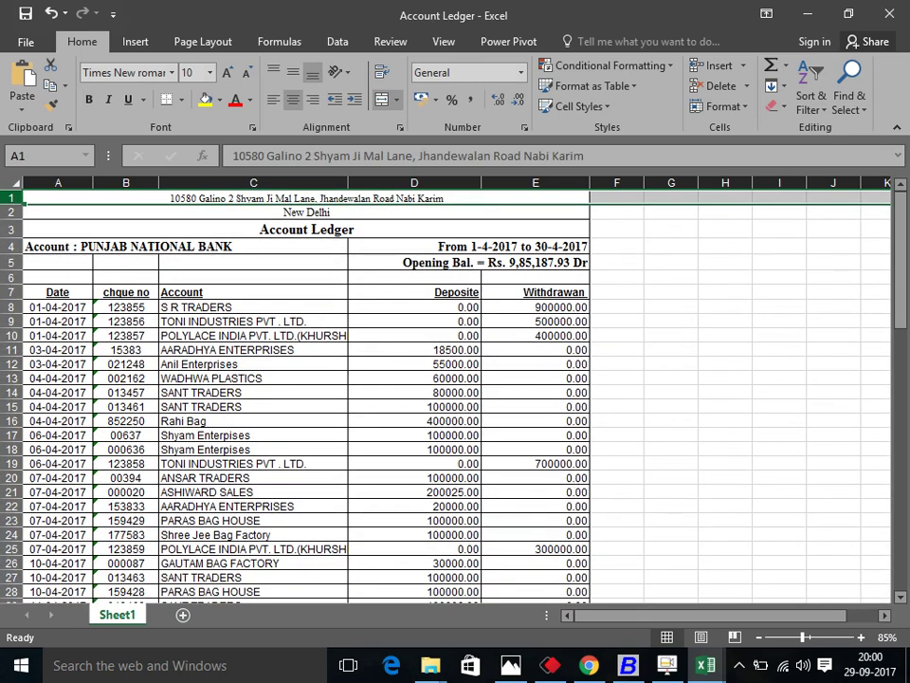
Compare the ledger's account and period heading row with the Book1 PNB bank statement.
left_click(142, 246)
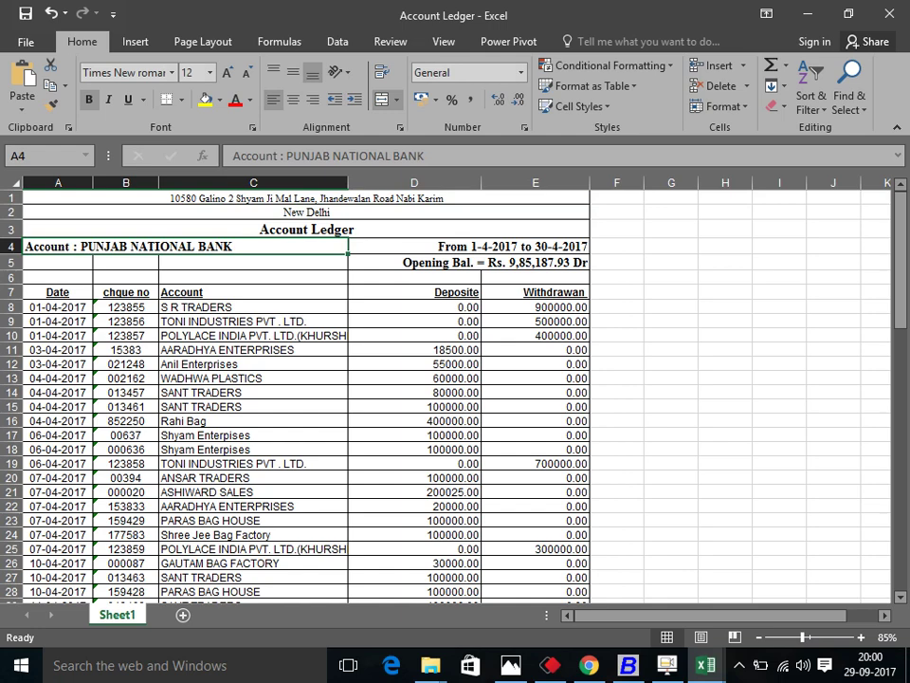
key("Right")
key("Right")
key("Right")
key("Right")
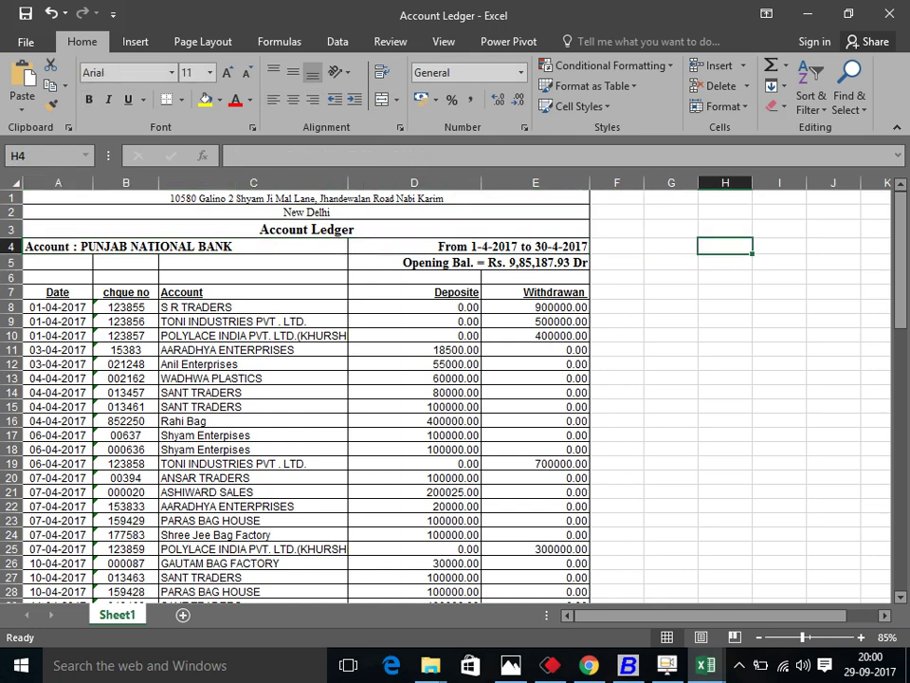
key("ctrl+Tab")
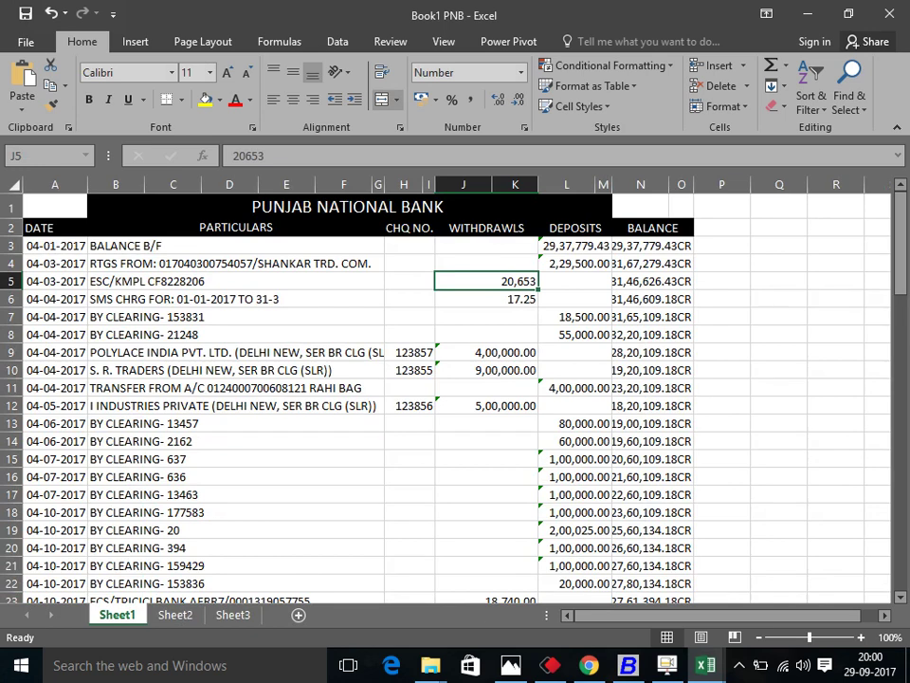
key("ctrl+Tab")
key("Left")
key("Left")
key("Left")
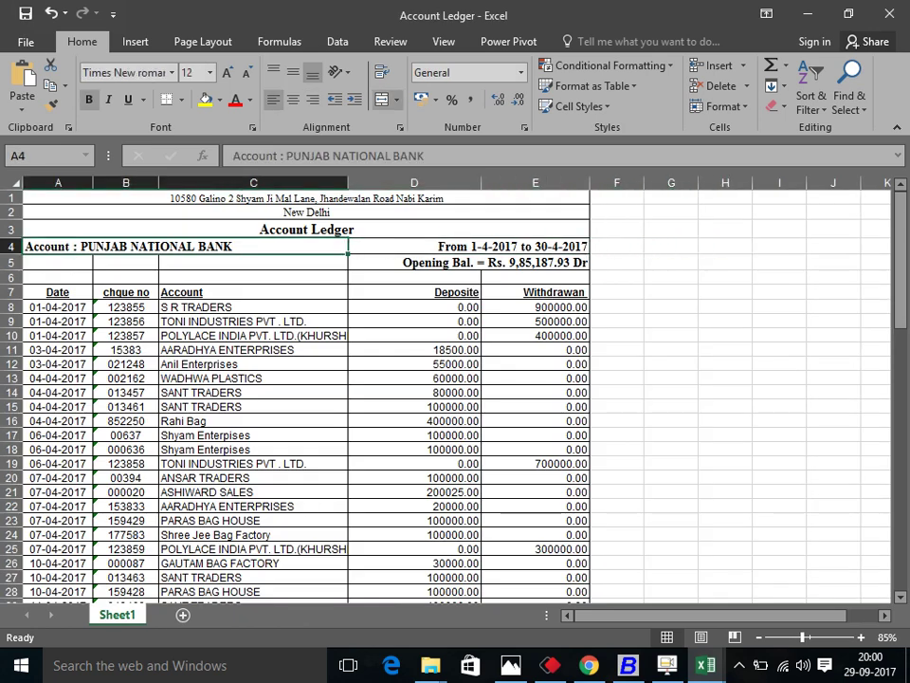
Examine the ledger's column headings and the date, cheque number, account and amount cells of its first entry.
key("Down")
key("Down")
key("Down")
key("Right")
key("Right")
key("Down")
key("Right")
key("Right")
key("Right")
key("Right")
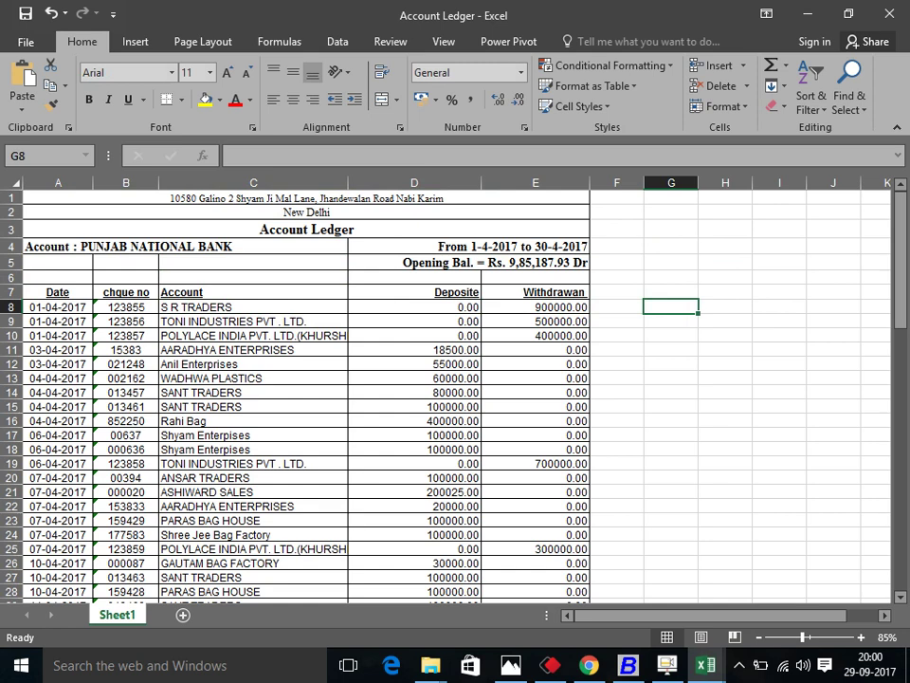
key("Left")
key("Left")
key("Left")
key("Left")
key("Left")
key("Left")
key("Right")
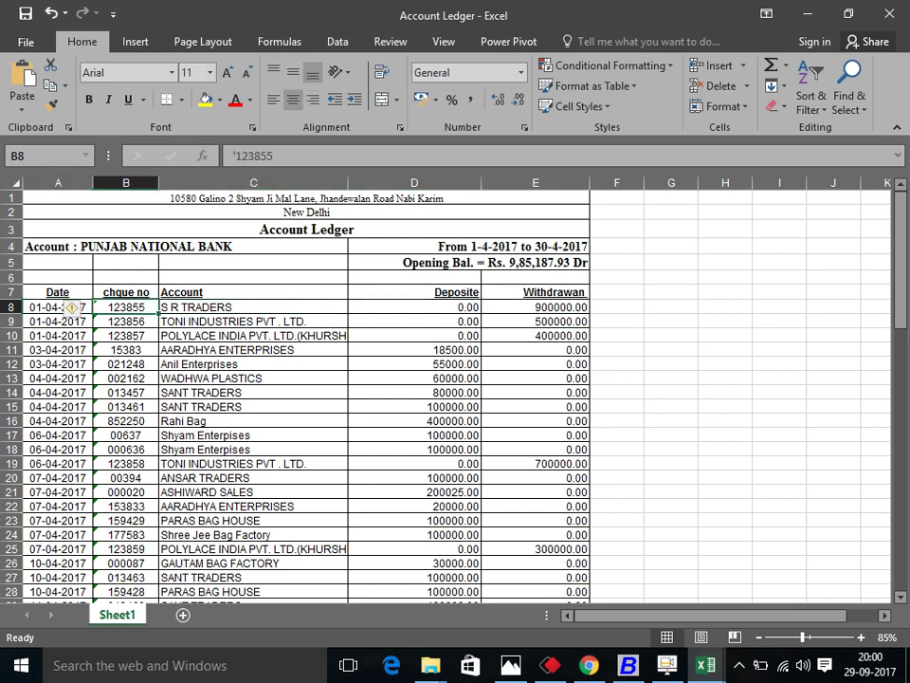
key("Right")
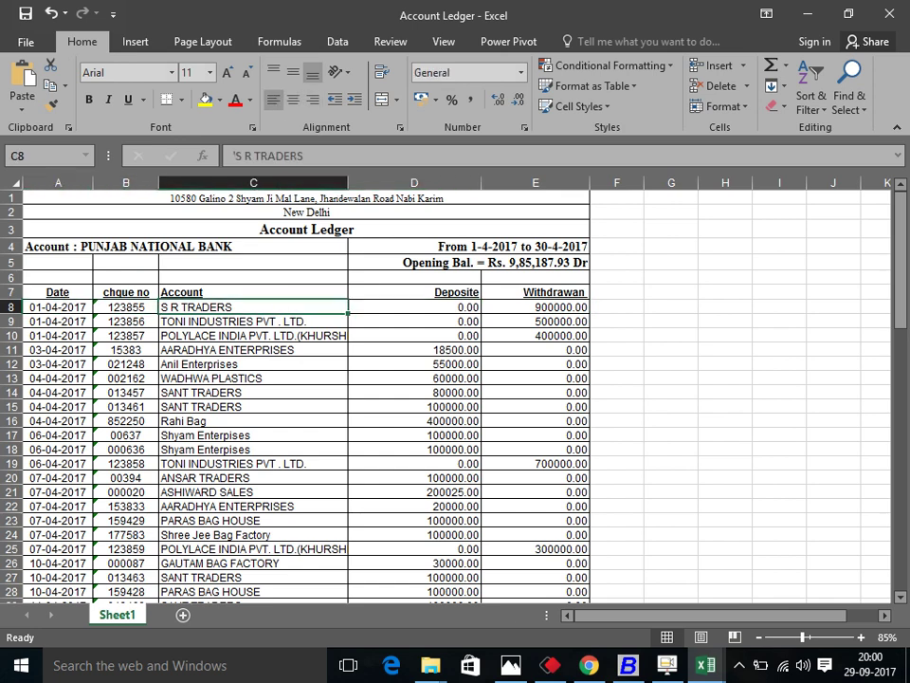
Compare the cheque numbers in the account ledger with those in the Book1 PNB bank statement.
key("ctrl+Tab")
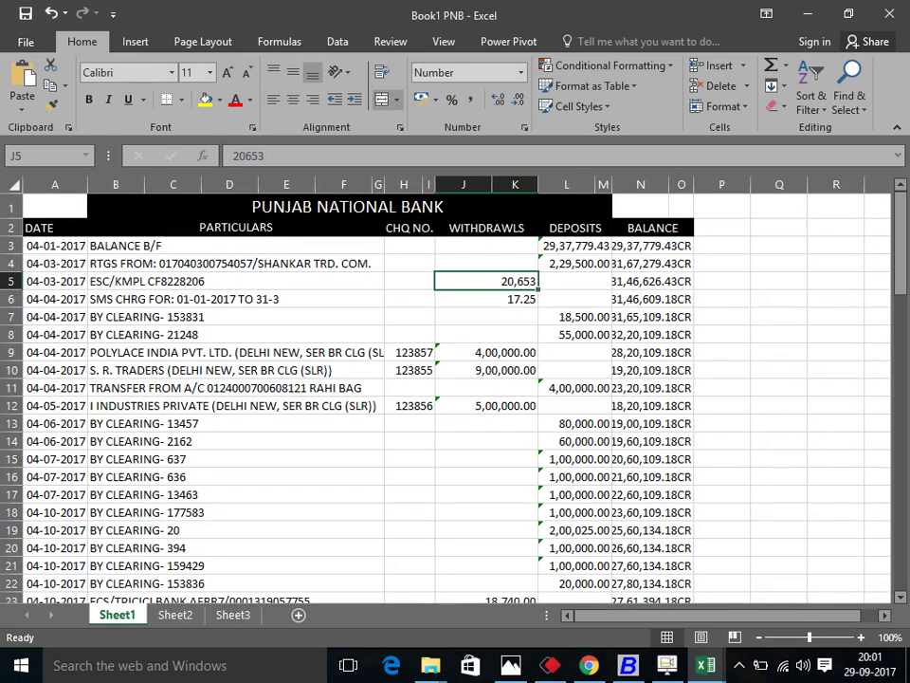
key("ctrl+Tab")
key("Left")
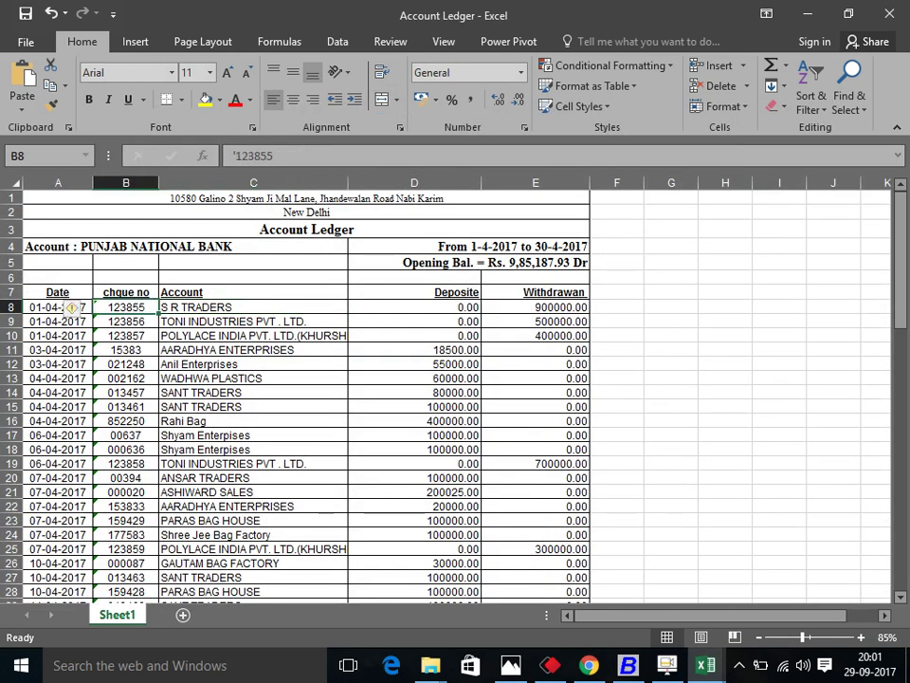
key("ctrl+Tab")
key("ctrl+Tab")
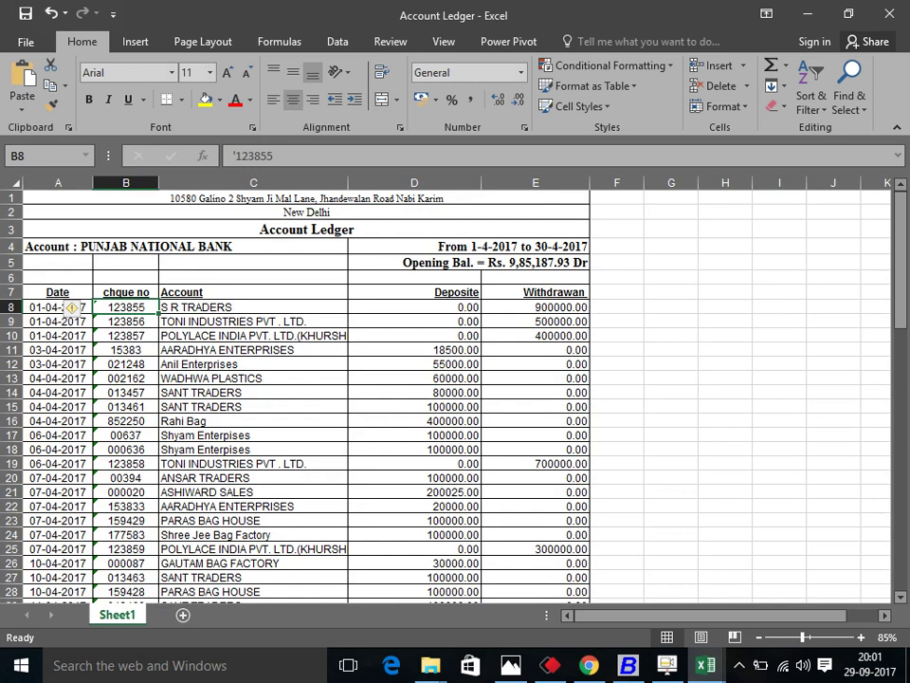
left_click(126, 392)
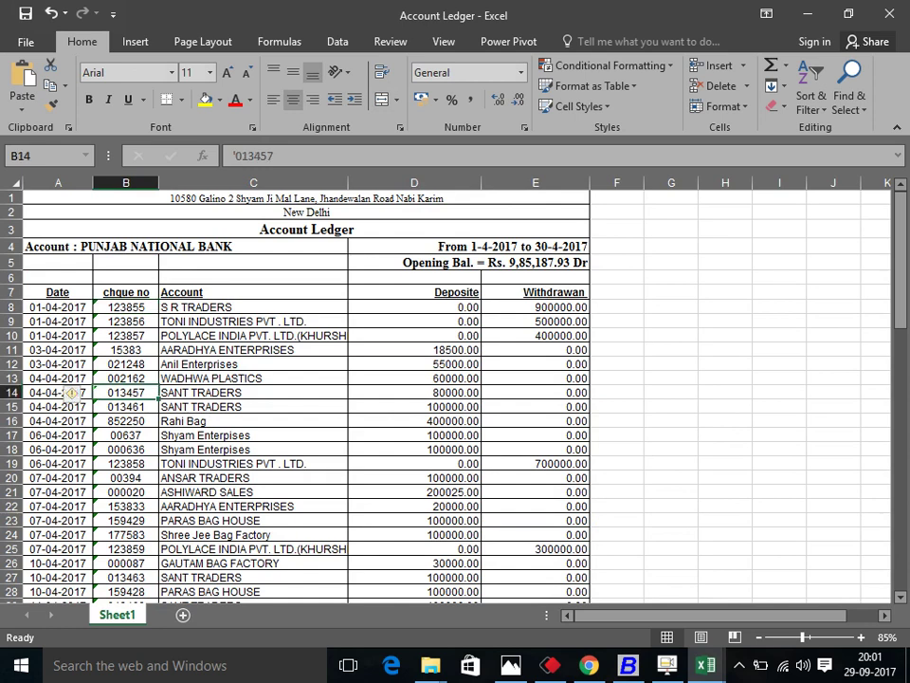
Look through the dates, particulars and cheque numbers of the Book1 PNB bank statement down to the mid-April entries.
key("Left")
key("ctrl+Tab")
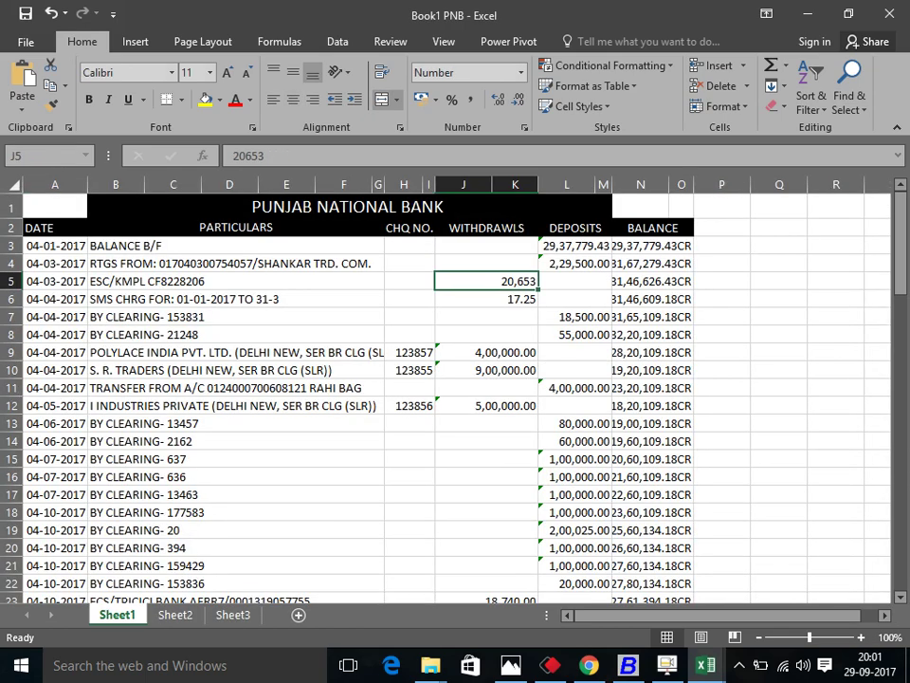
scroll(446, 393, "down", 2)
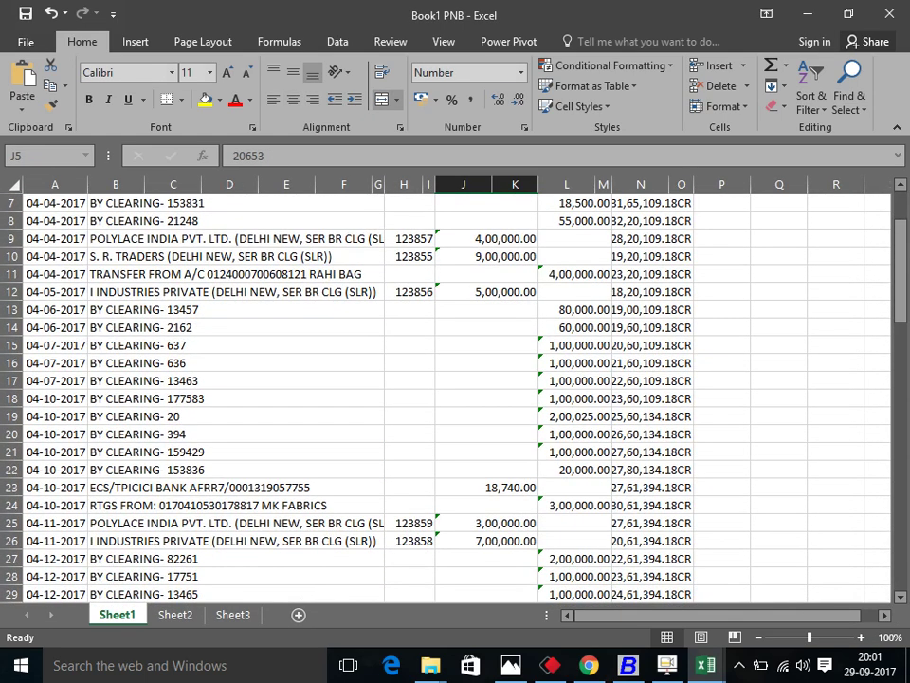
scroll(446, 393, "down", 4)
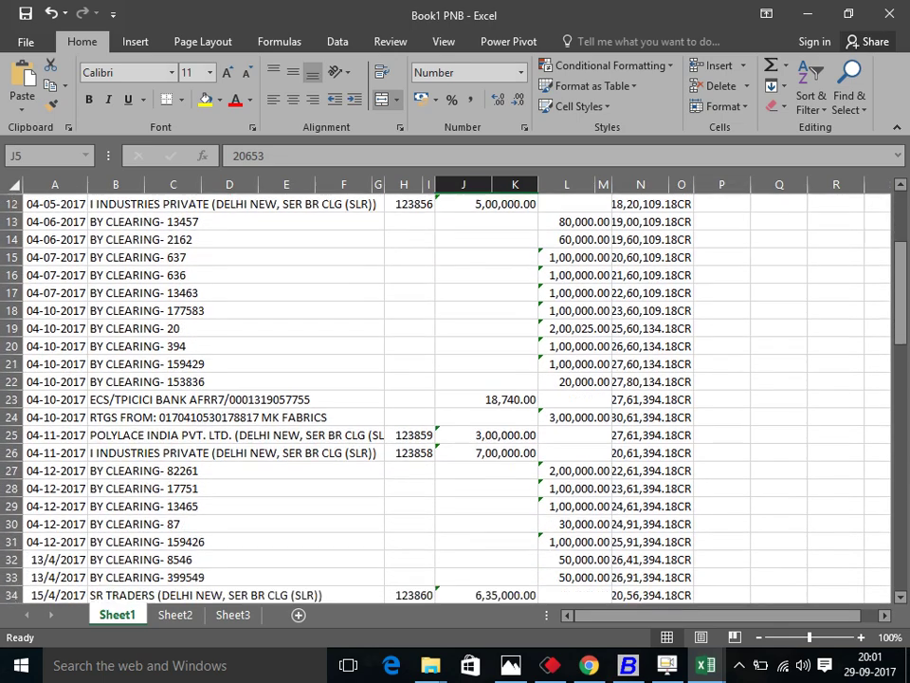
scroll(446, 393, "down", 1)
left_click(114, 347)
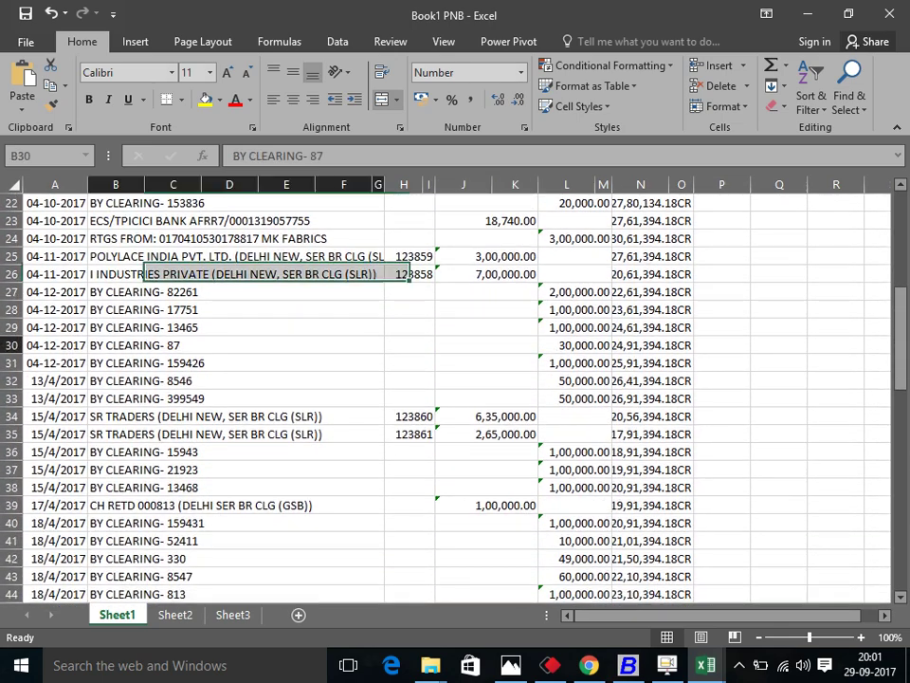
key("ctrl+Tab")
key("alt+Tab")
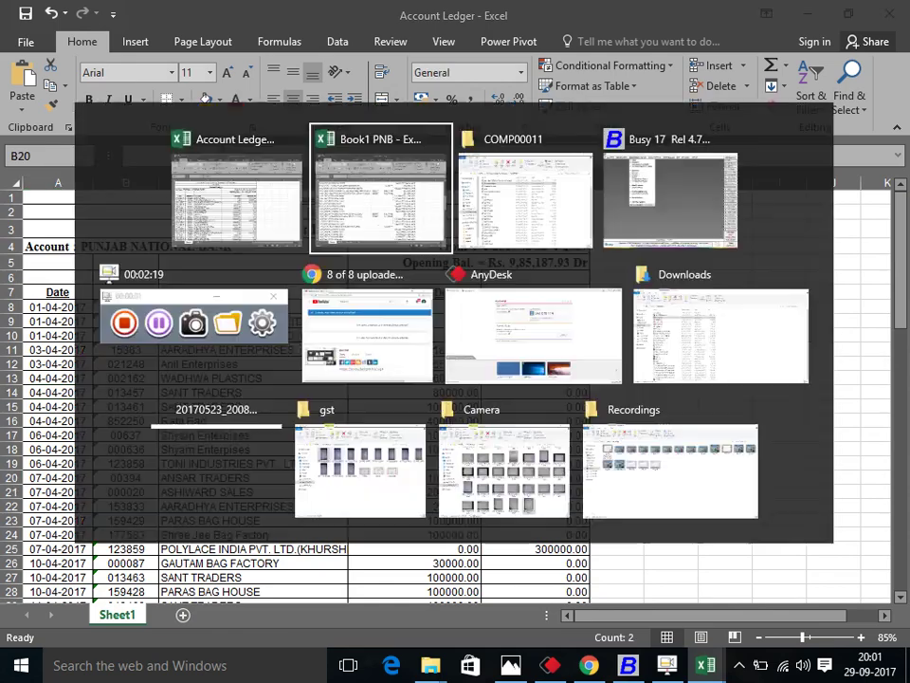
scroll(445, 394, "down", 1)
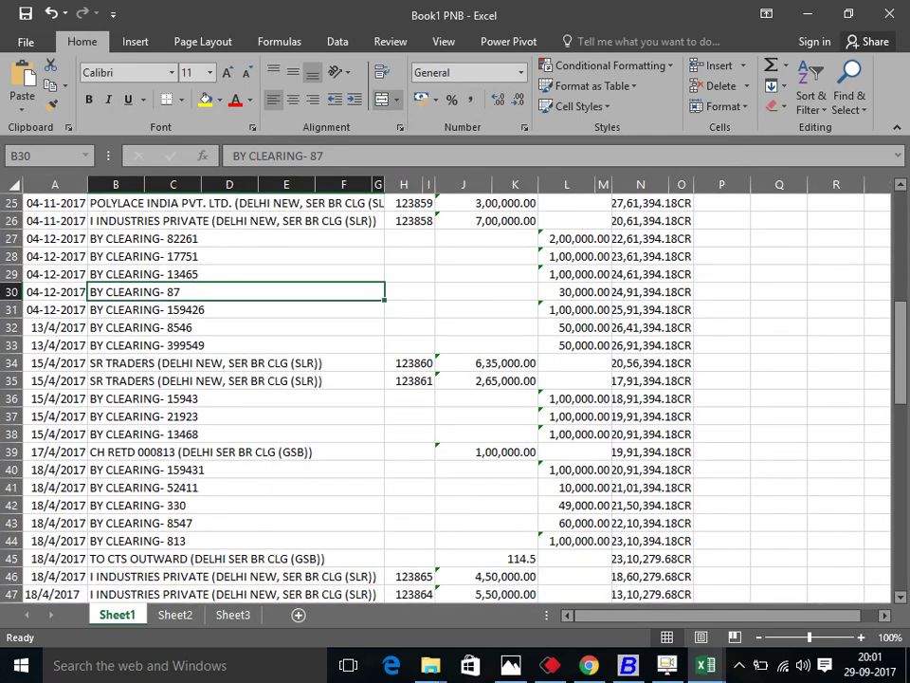
scroll(446, 393, "up", 6)
scroll(446, 394, "up", 2)
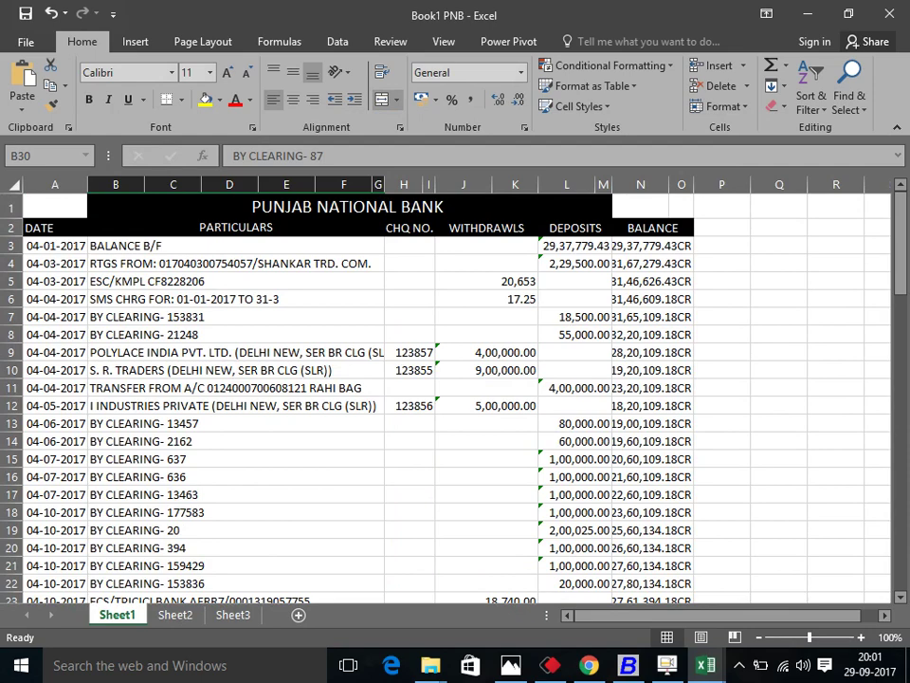
scroll(446, 393, "down", 1)
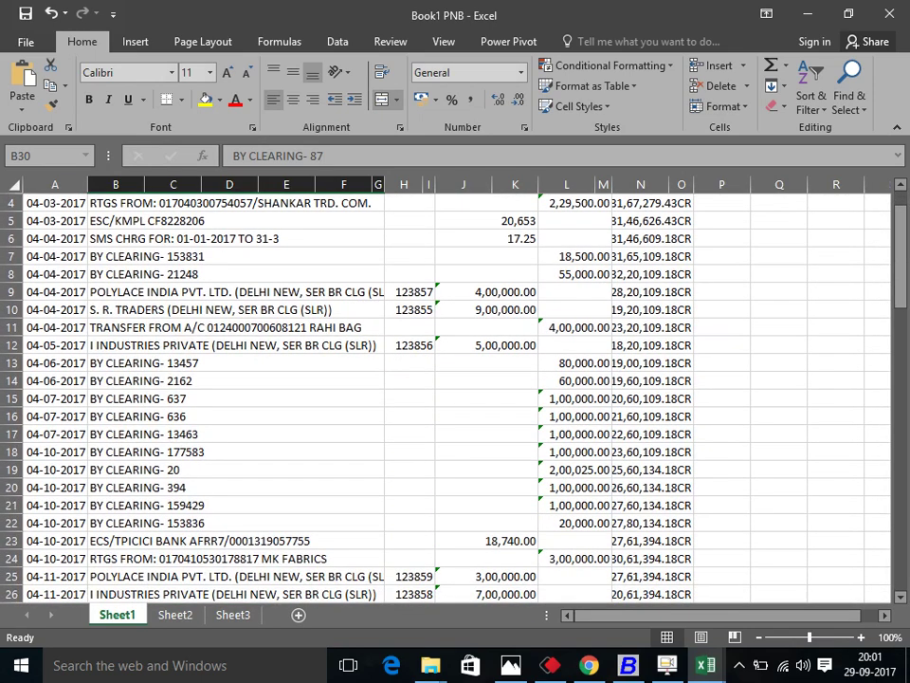
Compare the cheque number of the ledger's 18,500 AARADHYA ENTERPRISES deposit with the matching clearing entry in the Book1 PNB statement.
key("alt+Tab")
scroll(446, 393, "down", 1)
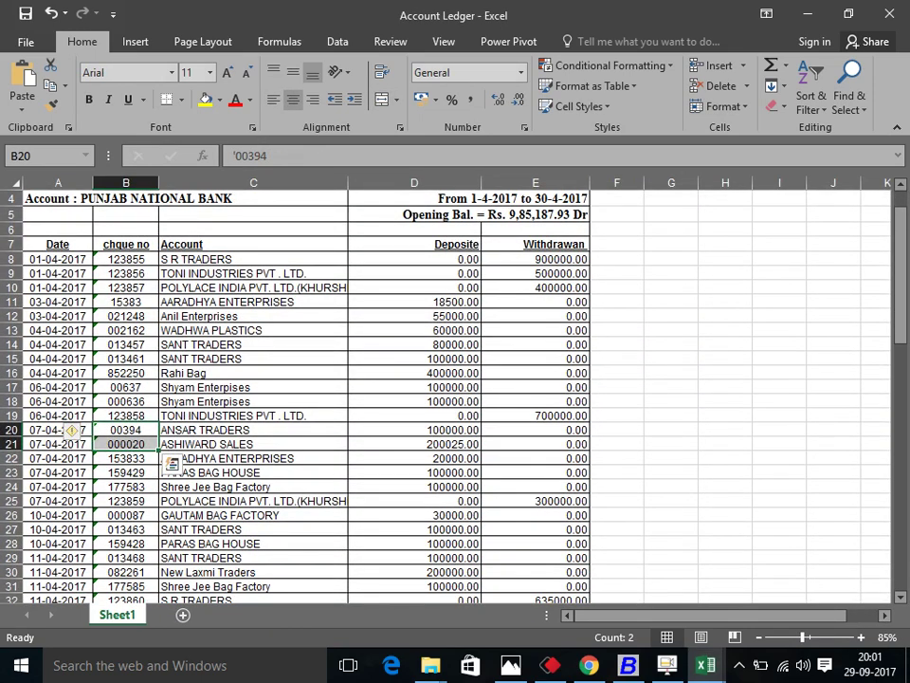
left_click(127, 473)
key("alt+Tab")
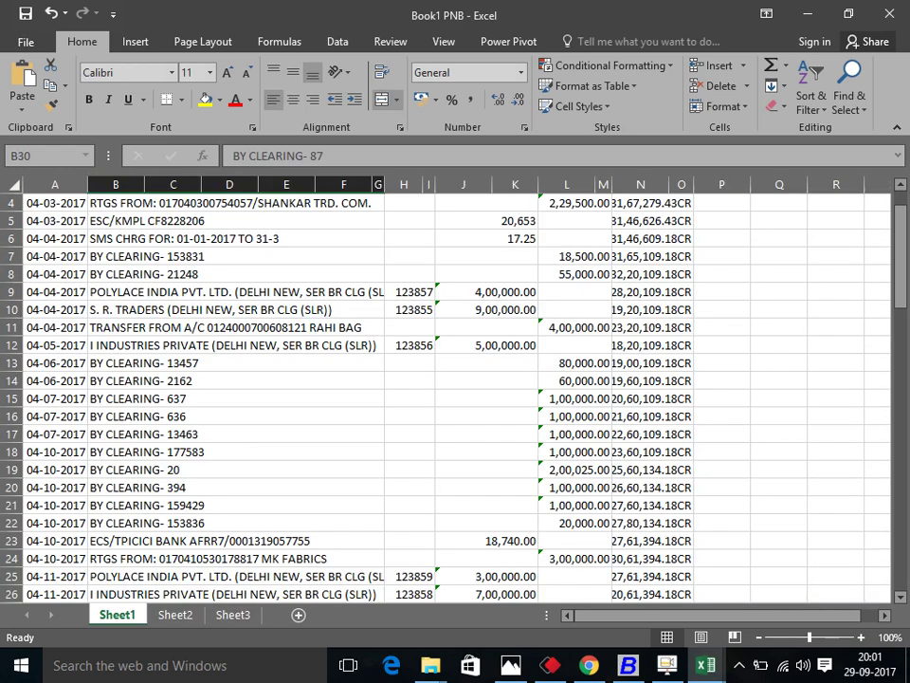
left_click(235, 256)
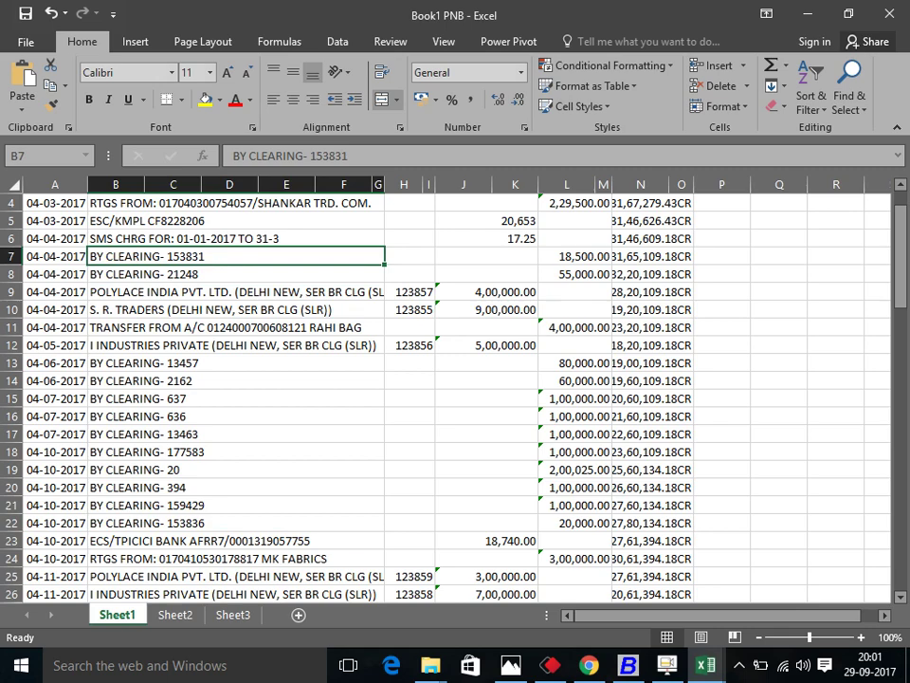
key("alt+Tab")
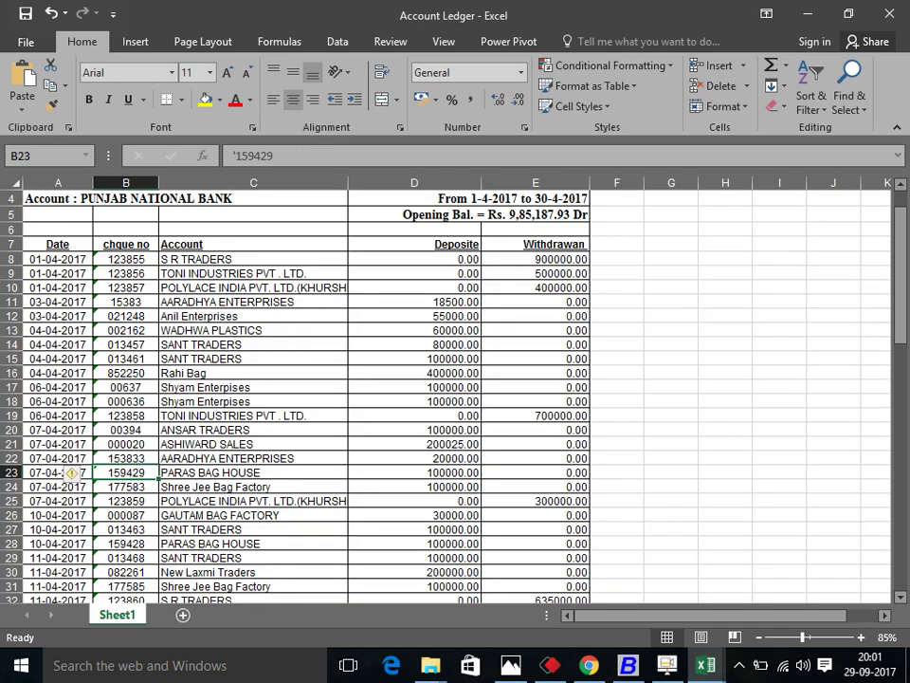
left_click(125, 302)
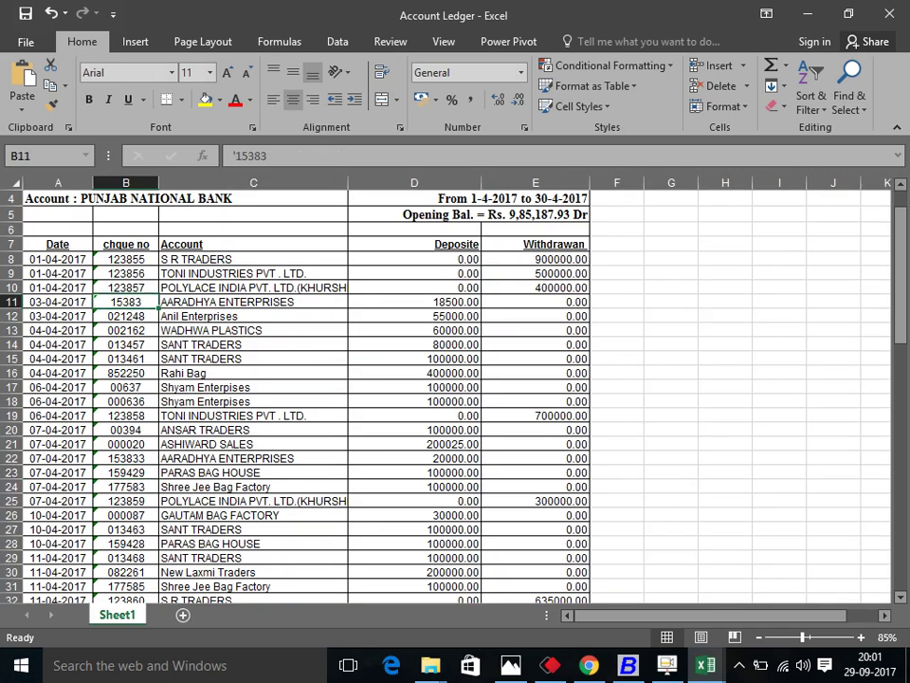
key("alt+Tab")
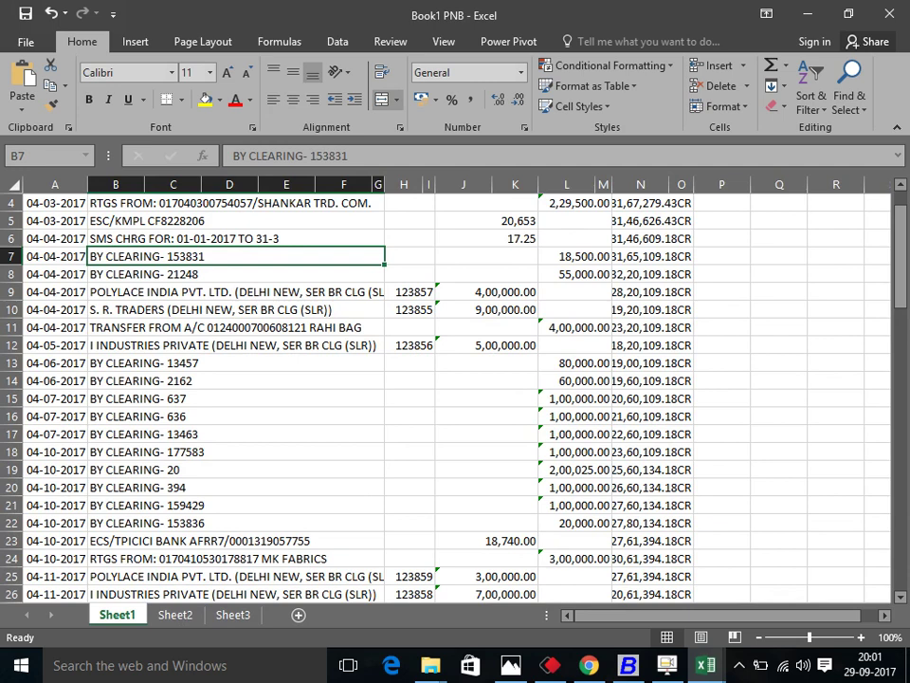
key("alt")
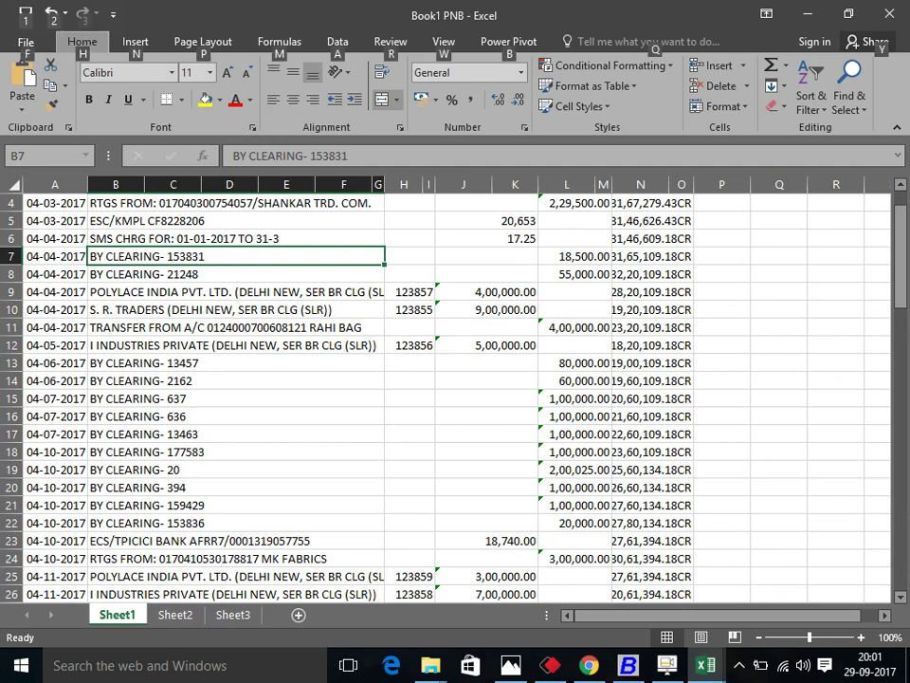
key("alt+Tab")
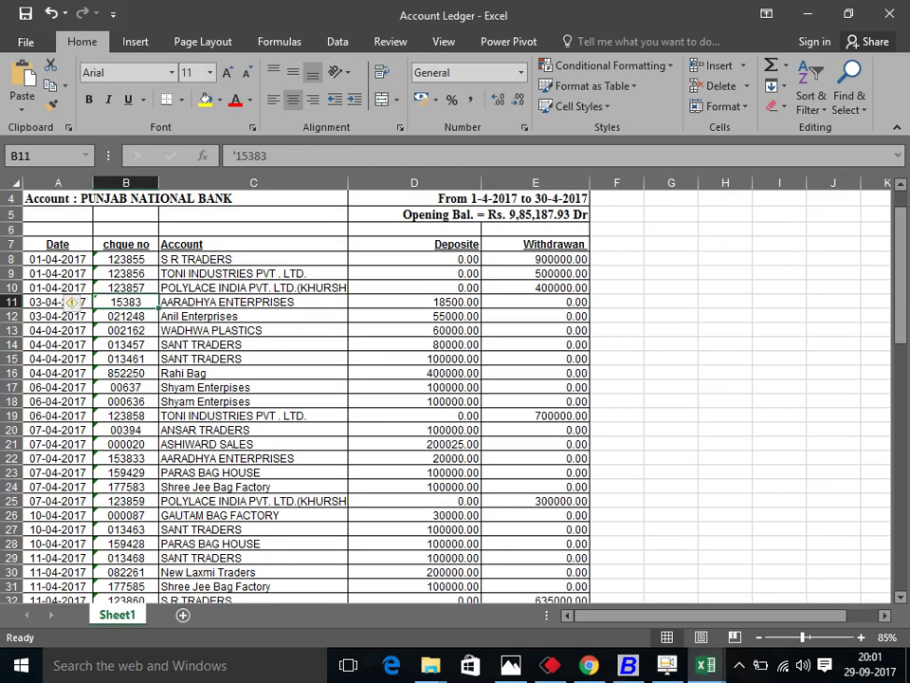
key("alt+Tab")
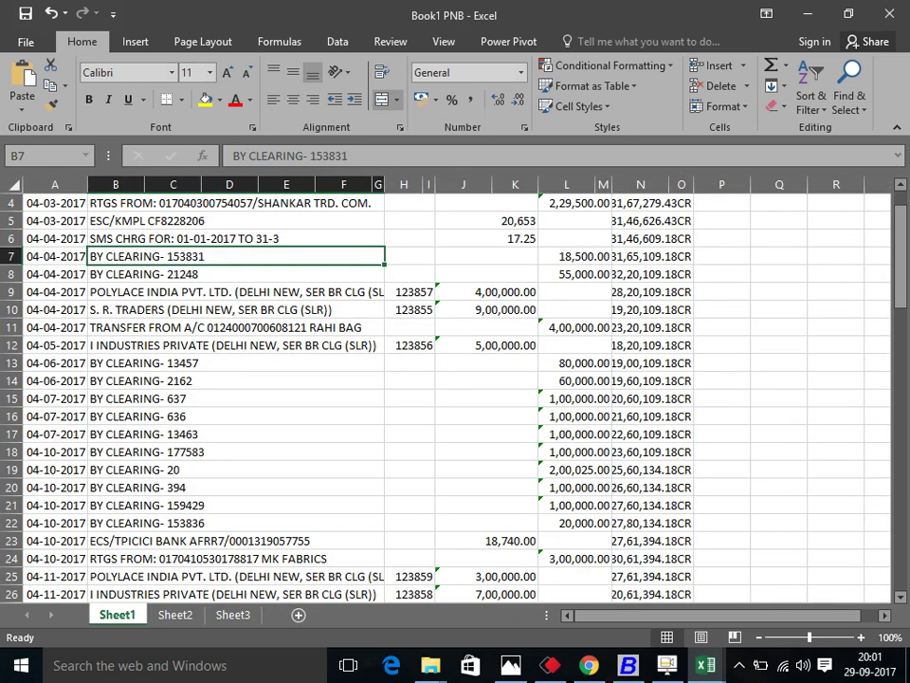
scroll(446, 394, "up", 1)
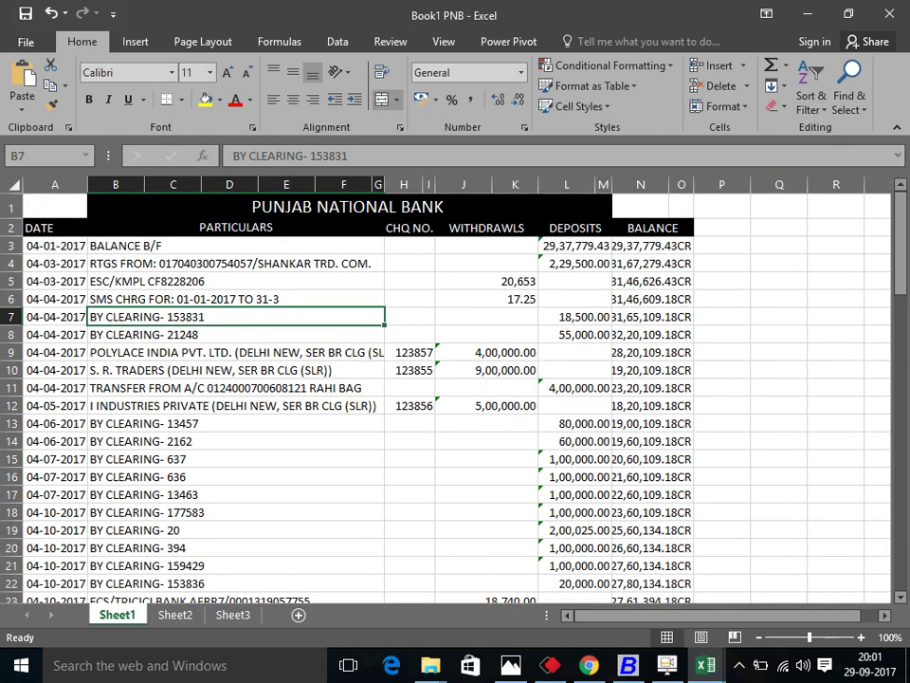
key("ctrl+Tab")
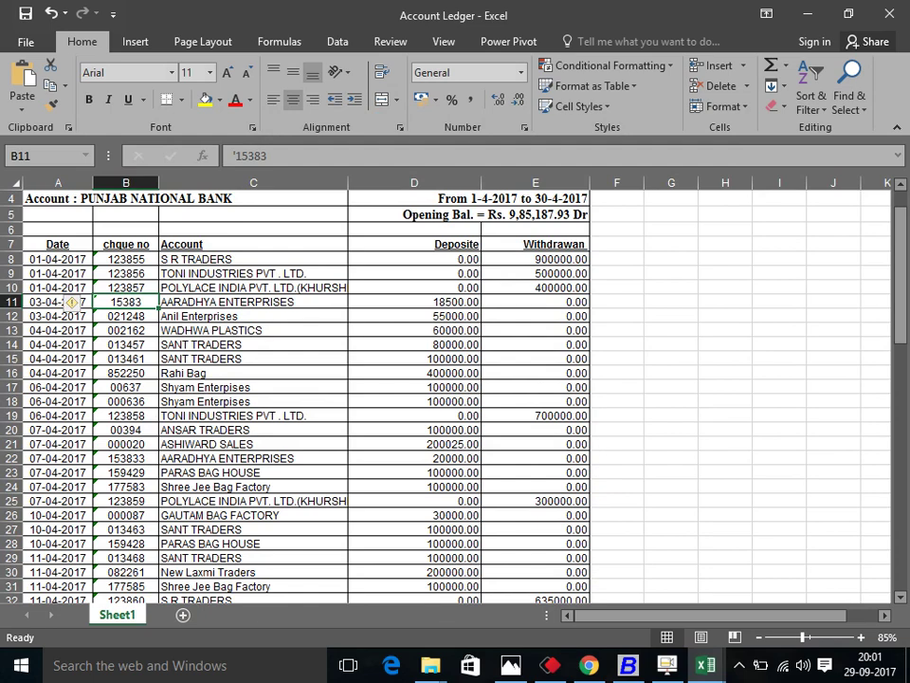
key("ctrl+Tab")
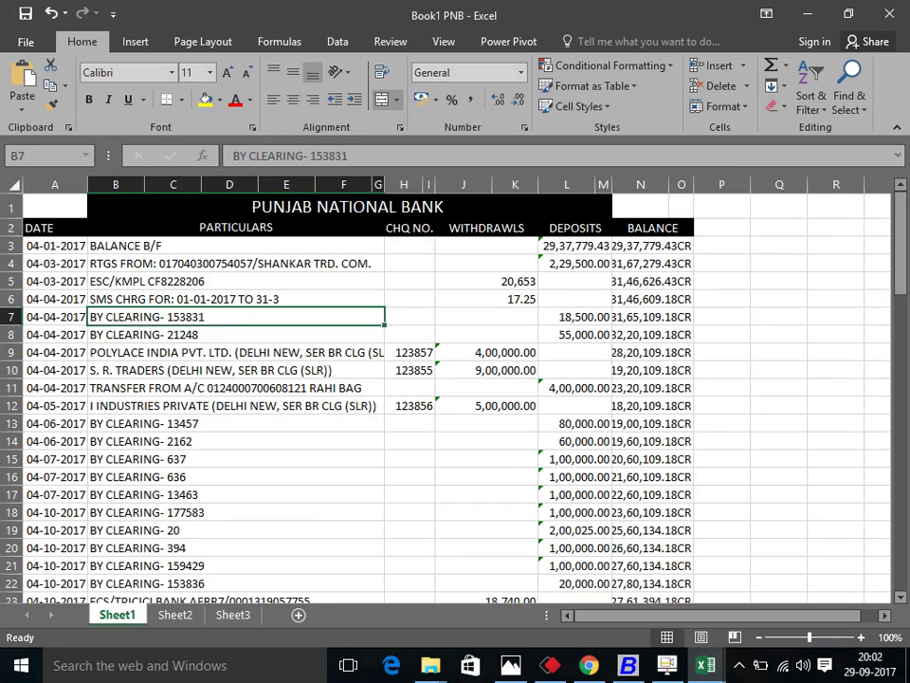
key("ctrl+Tab")
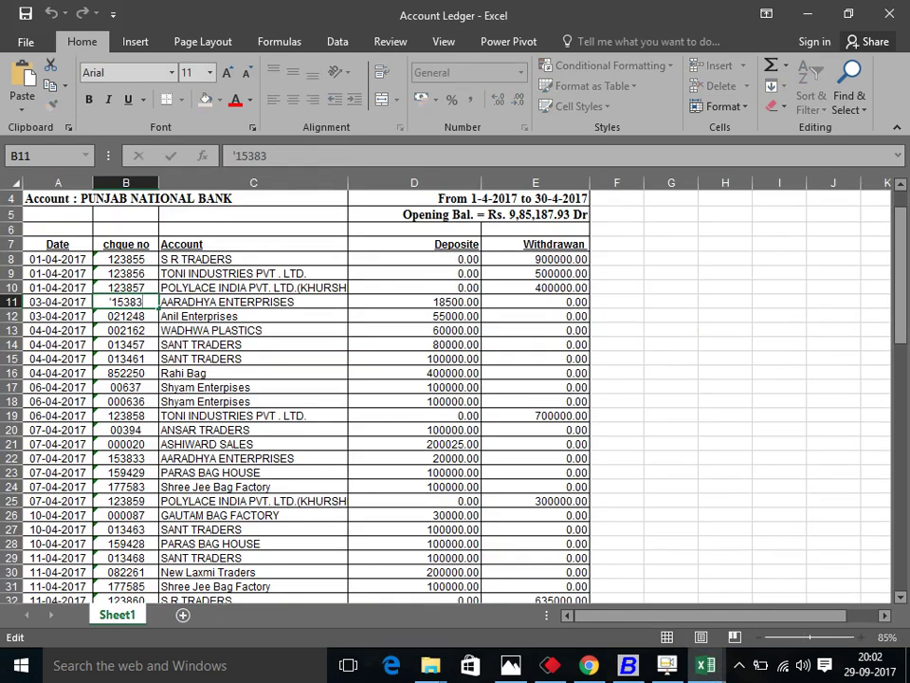
key("ctrl+Tab")
Switch from the Excel workbooks to Busy 17.
key("alt+Tab")
key("alt+Tab")
key("alt+Tab")
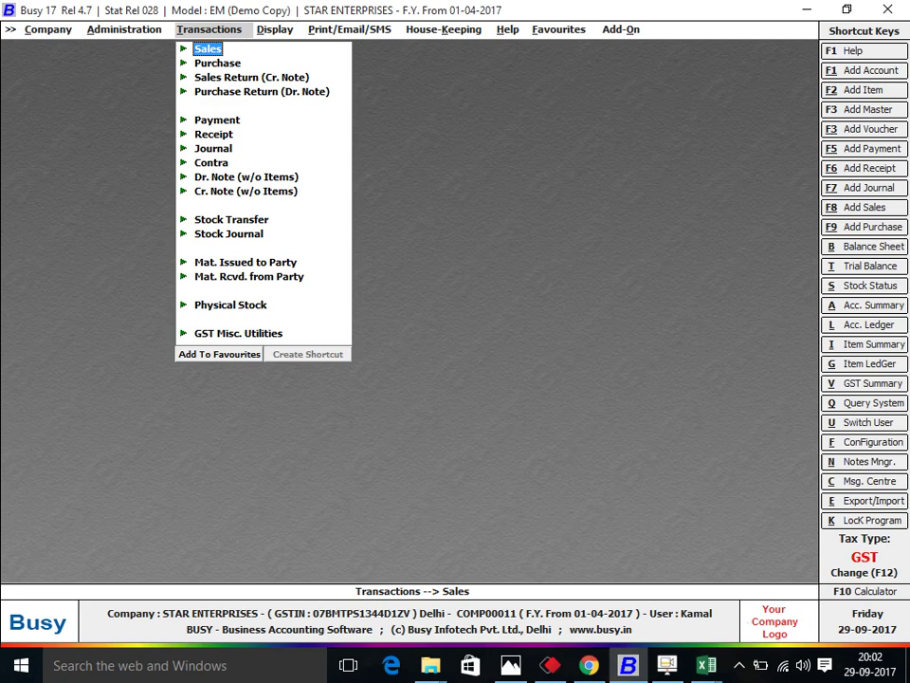
Start a payment voucher in the Main series dated 01-04-2017 and quit it without saving.
key("Down")
key("Down")
key("Down")
key("Down")
key("Return")
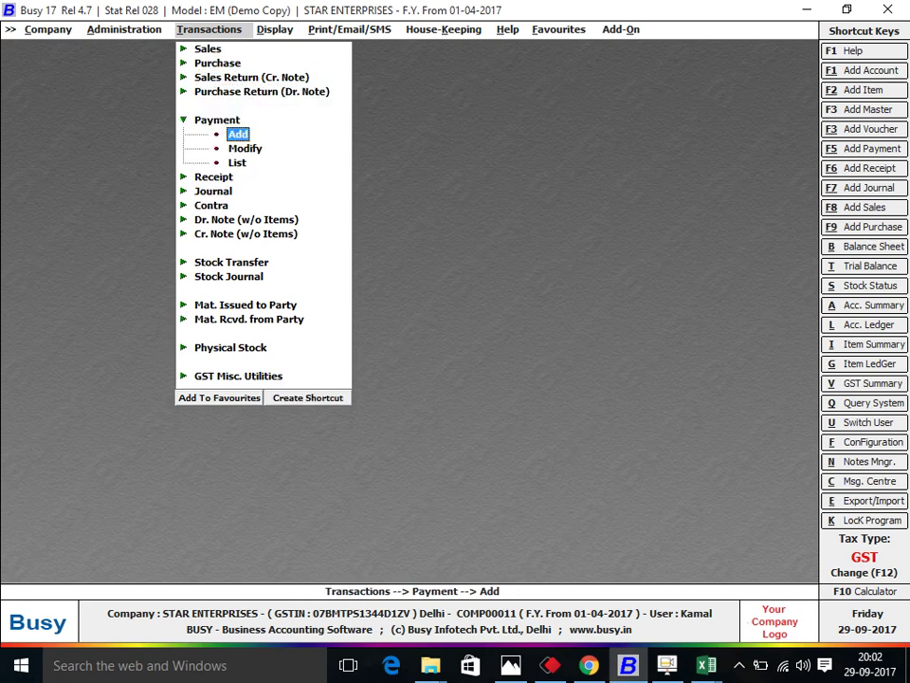
key("Return")
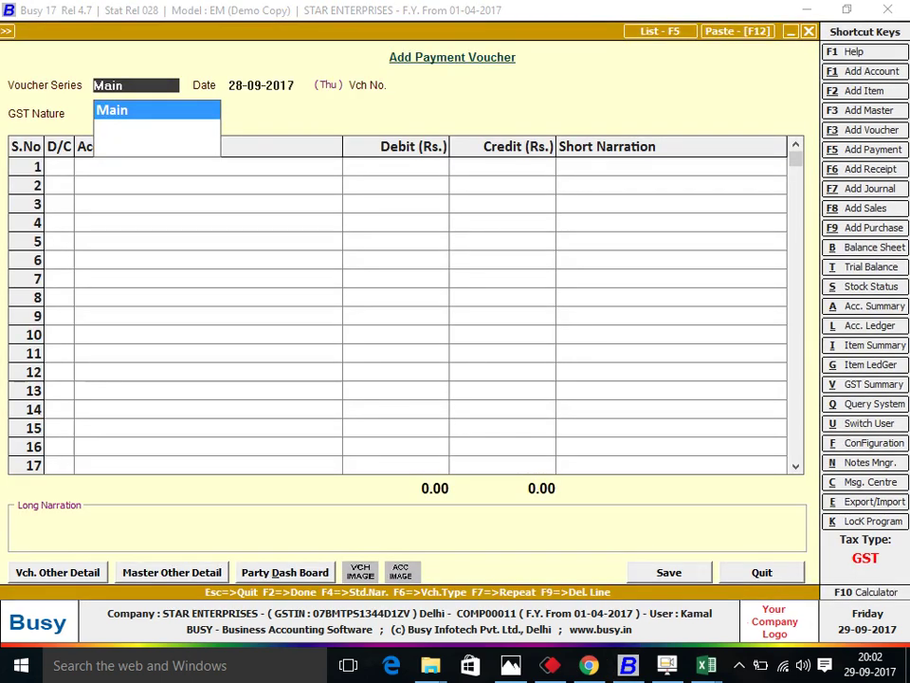
key("Return")
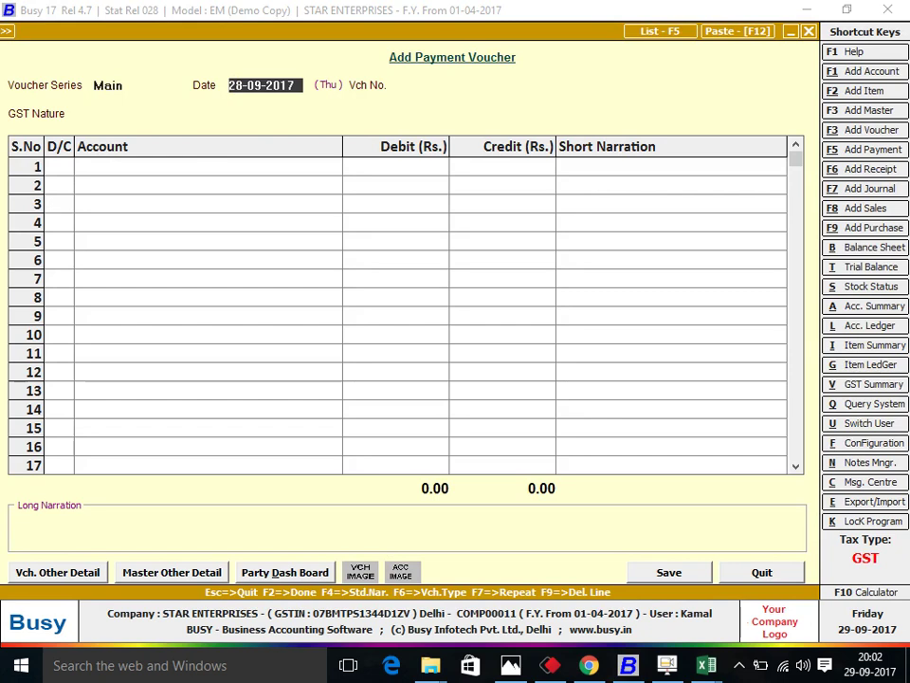
type("1-4")
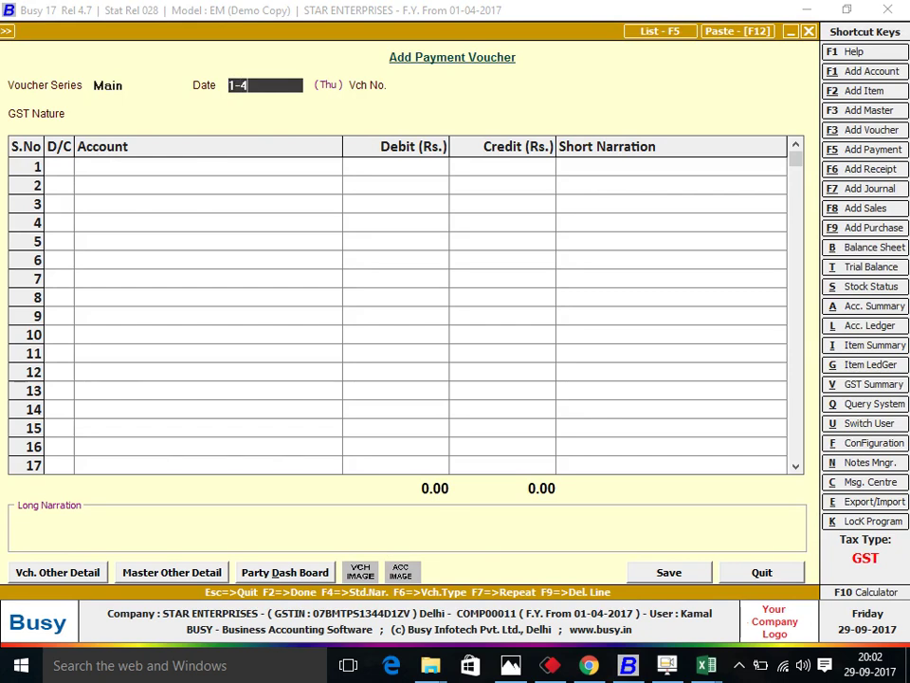
key("Return")
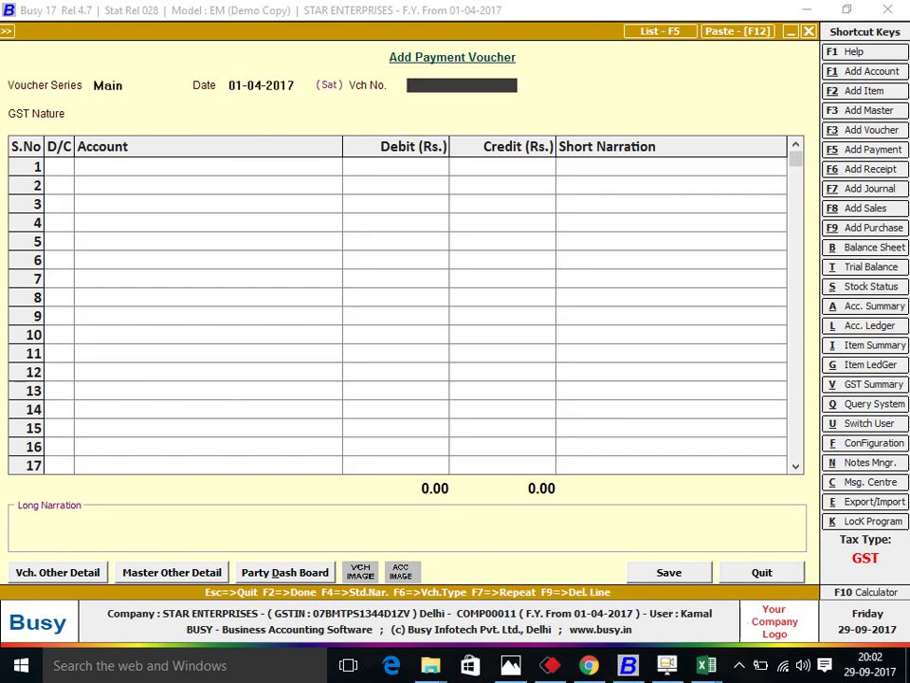
key("Escape")
key("Return")
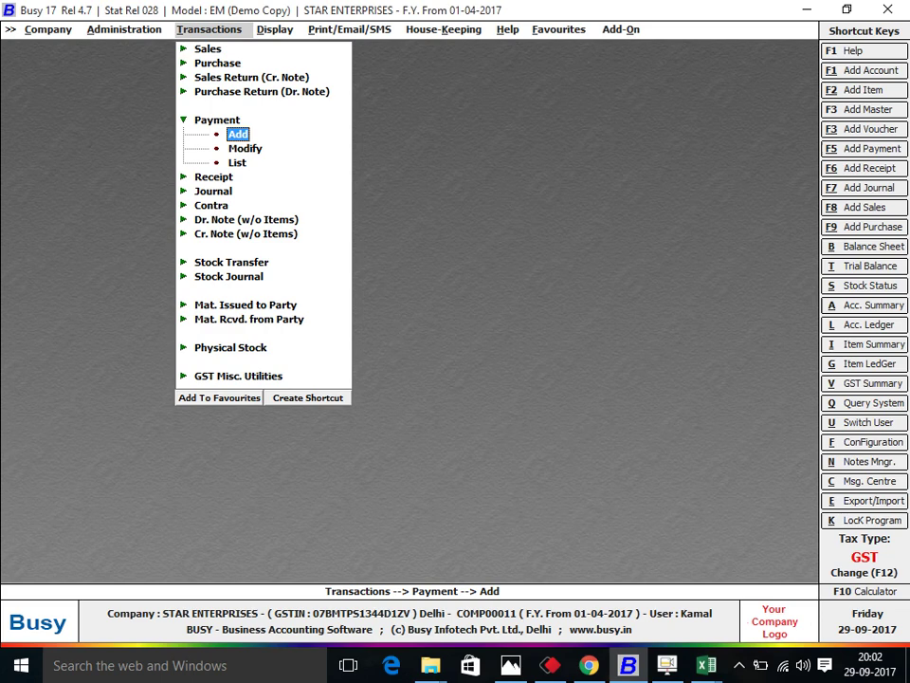
key("Down")
key("Down")
key("Down")
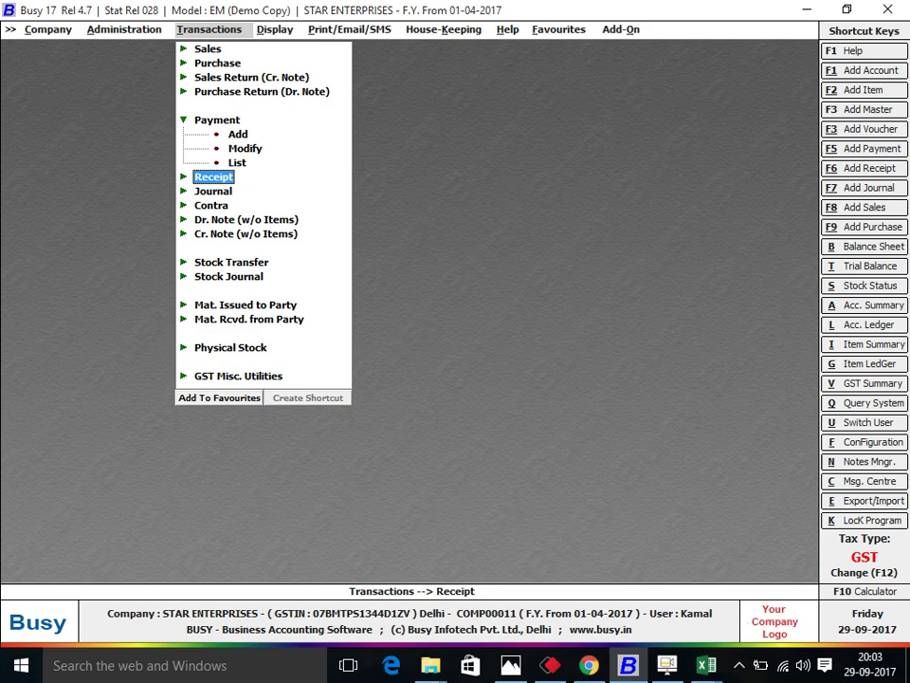
key("Up")
key("Up")
key("Up")
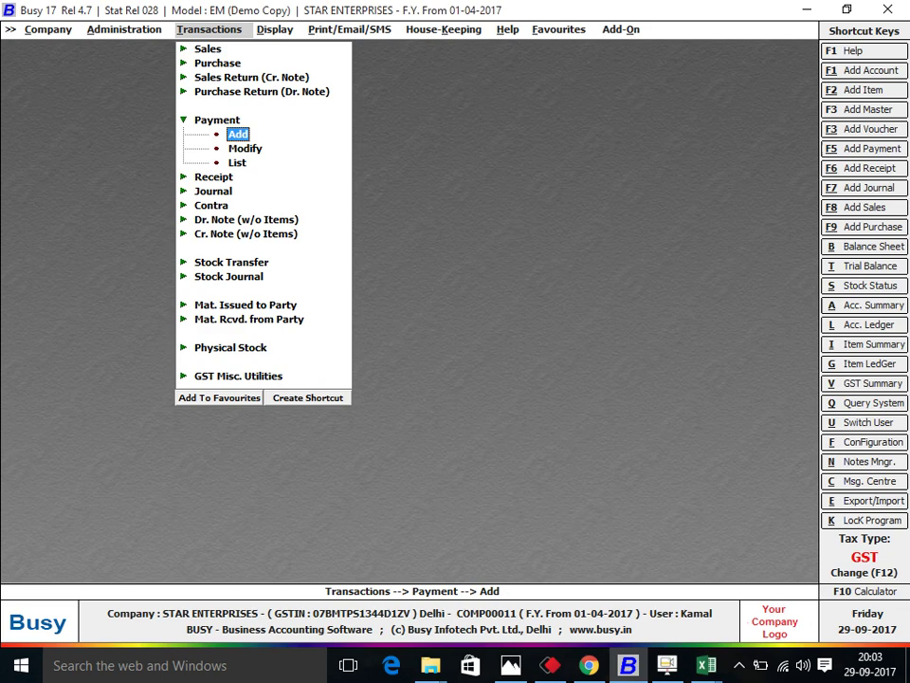
key("Down")
key("Down")
key("Down")
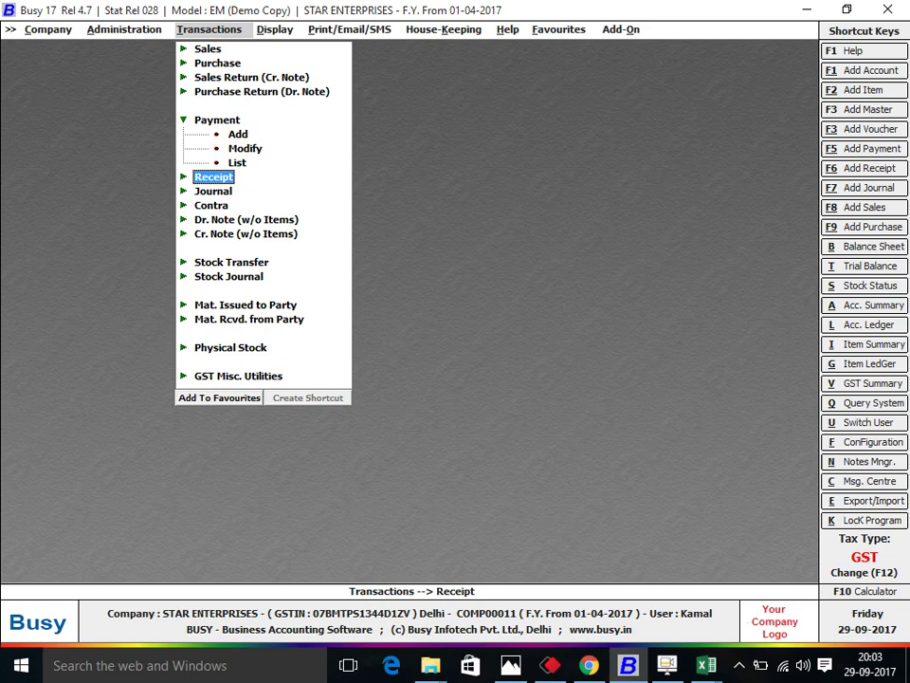
key("Up")
key("Up")
key("Up")
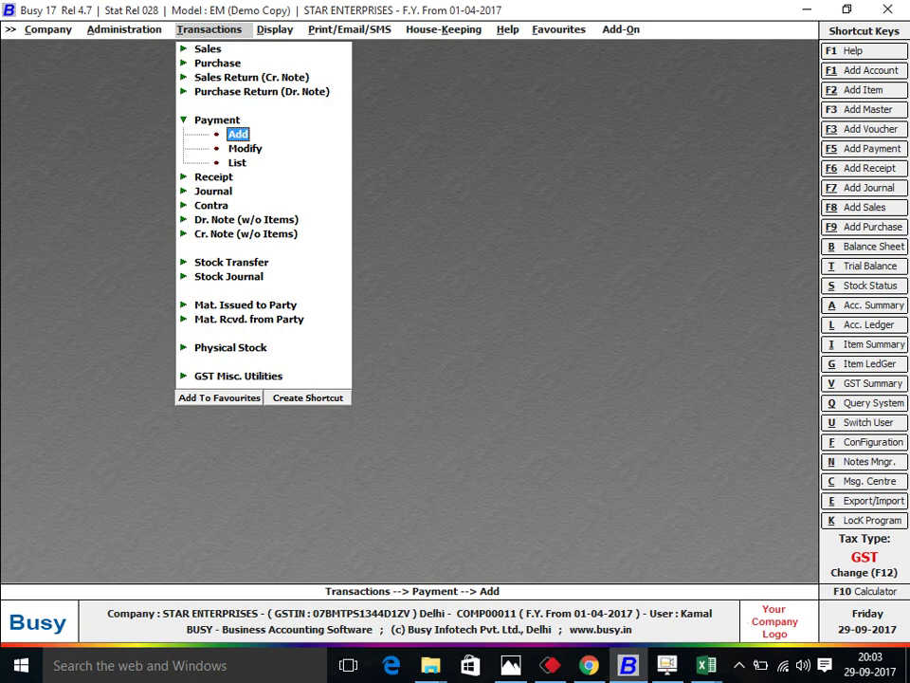
left_click(213, 177)
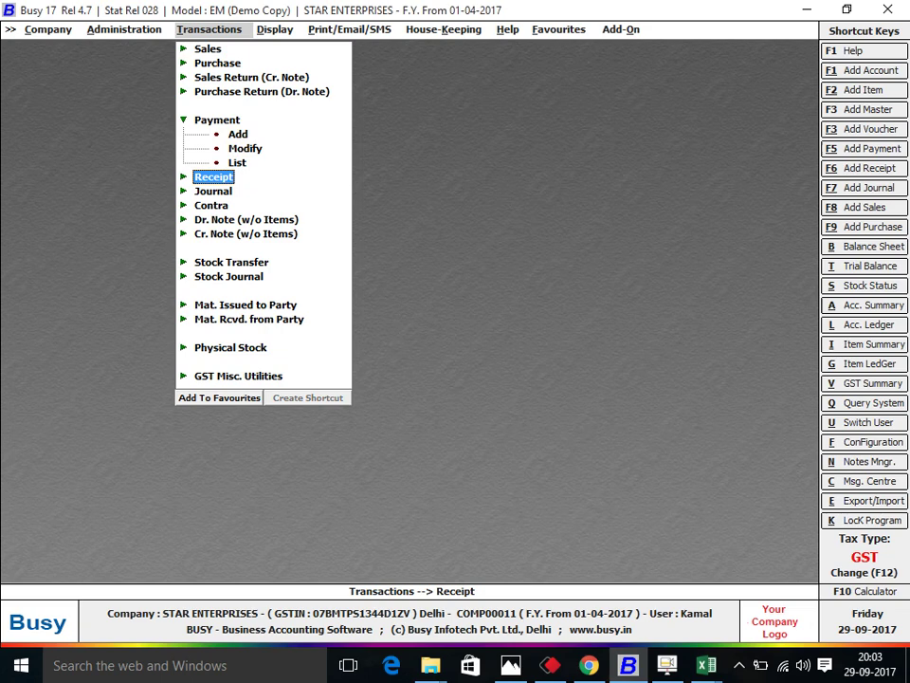
key("Up")
key("Up")
key("Up")
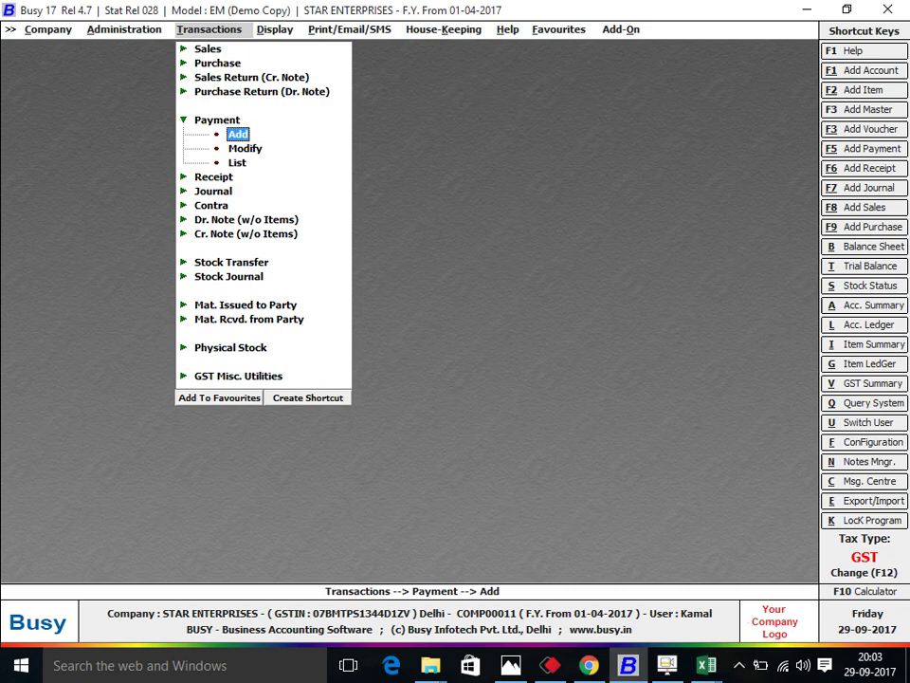
key("Down")
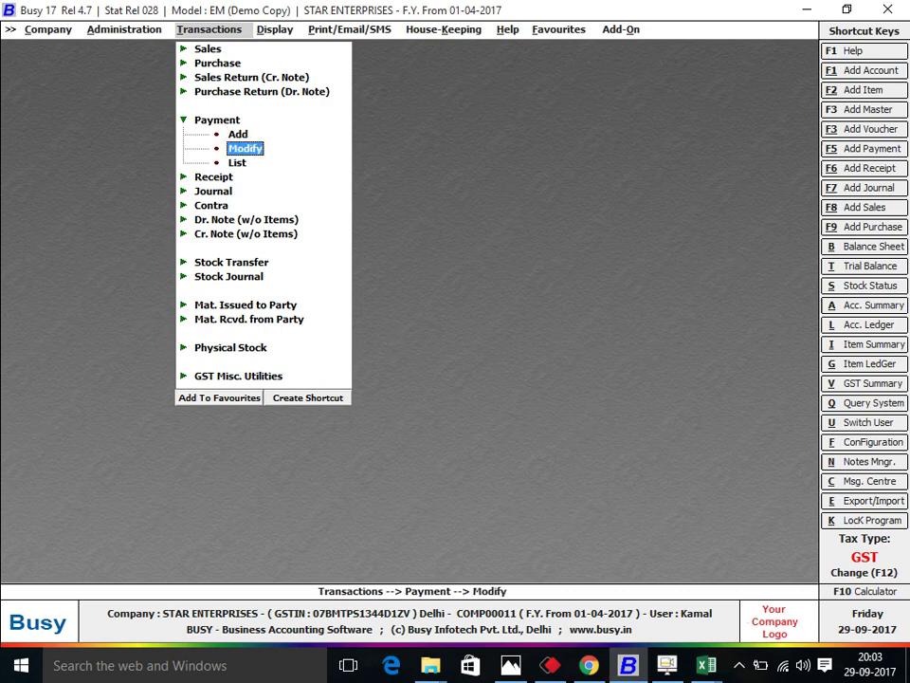
key("Up")
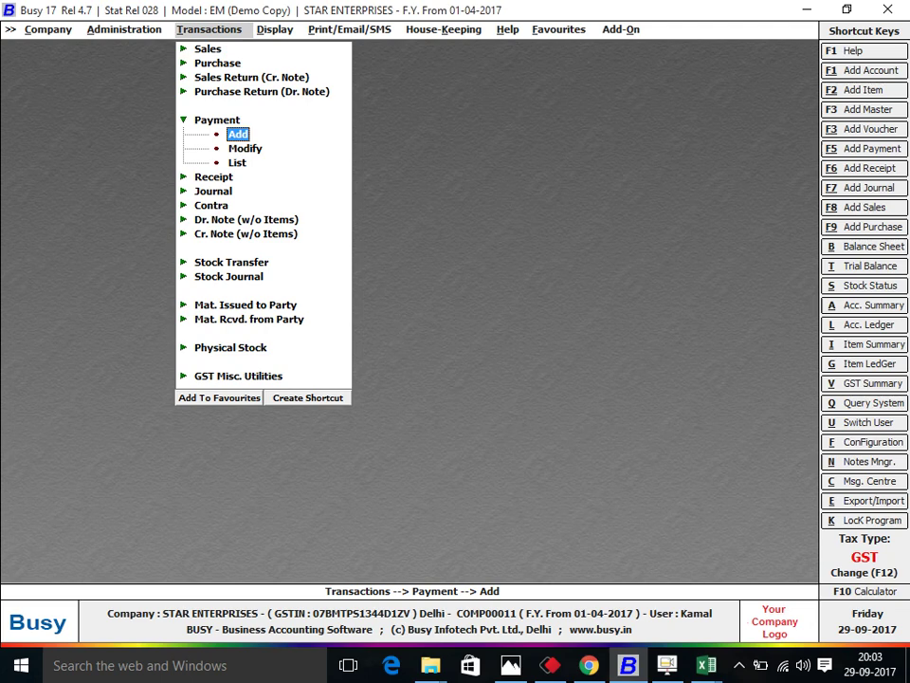
key("Down")
key("Down")
key("Down")
key("Up")
key("Up")
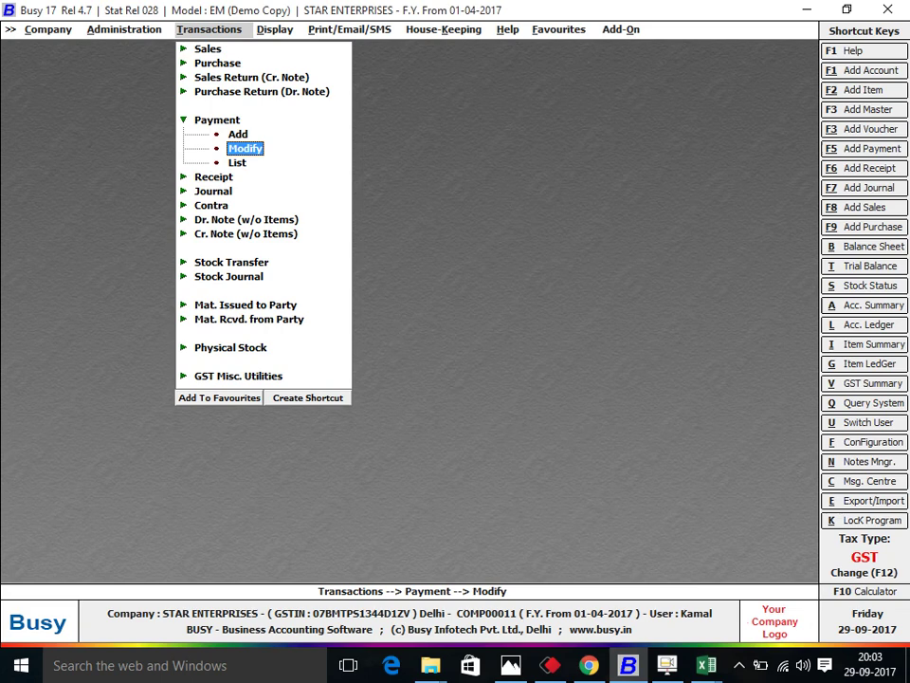
key("Up")
key("Down")
key("Down")
key("Down")
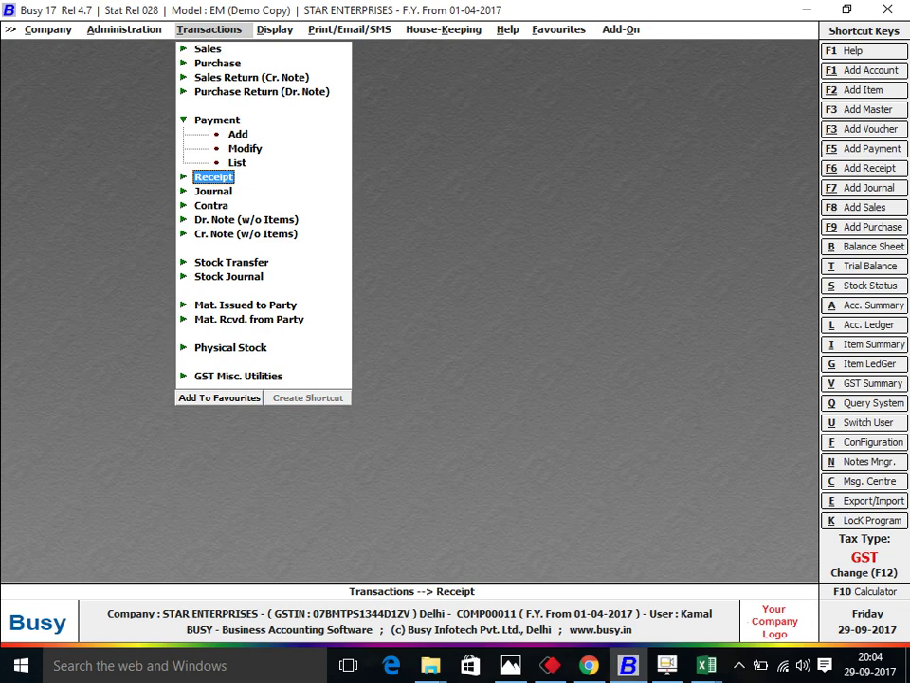
key("Up")
key("Up")
key("Up")
key("Down")
key("Down")
key("Down")
key("Up")
key("Up")
key("Up")
Start a payment voucher in the Main series and look up the date of the first S R TRADERS entry in the Account Ledger workbook.
key("Return")
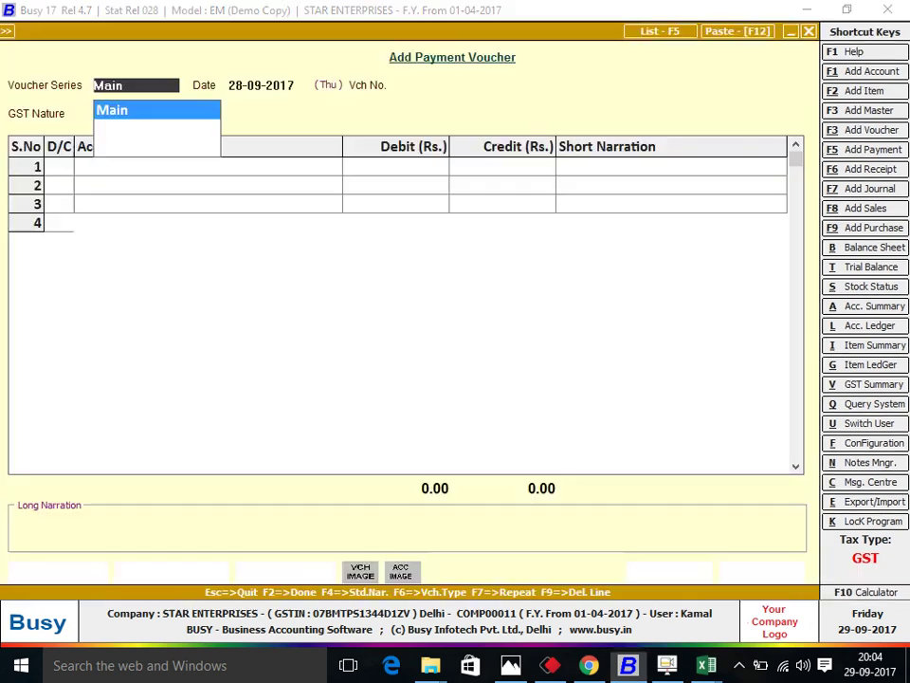
key("Return")
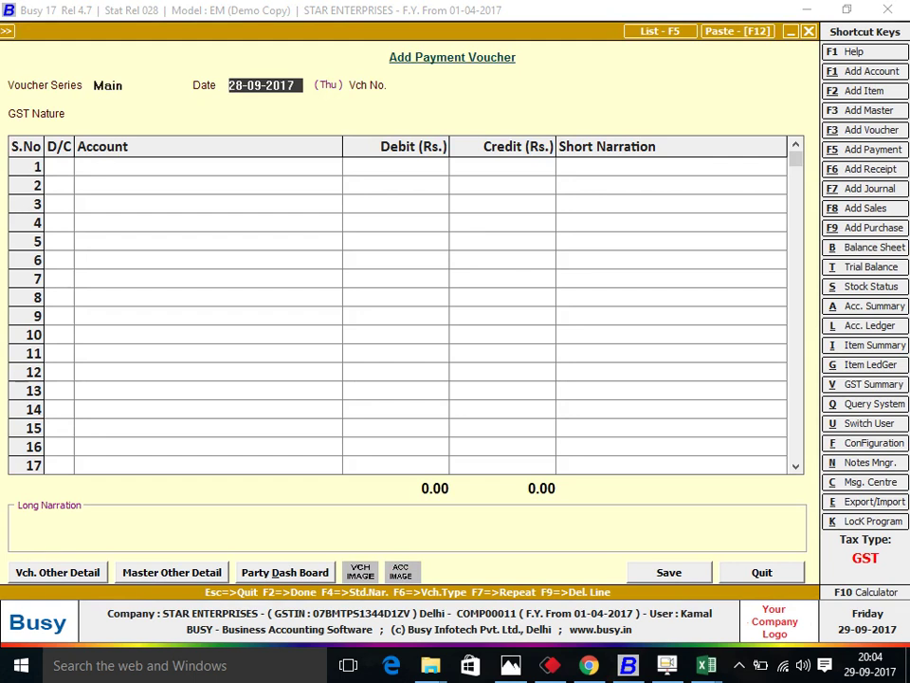
key("alt+Tab")
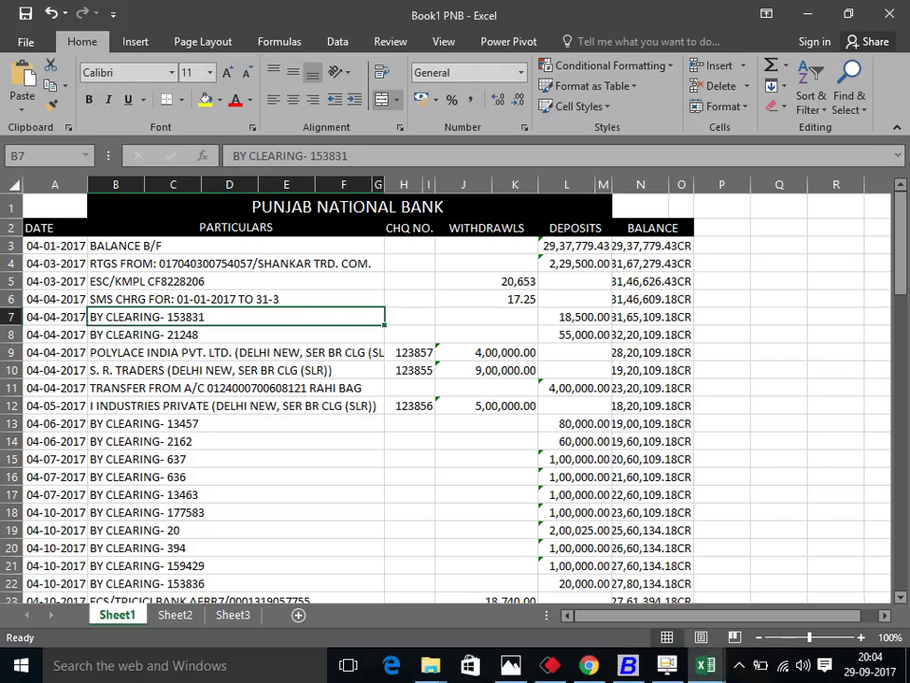
key("alt+Tab")
key("alt+Tab")
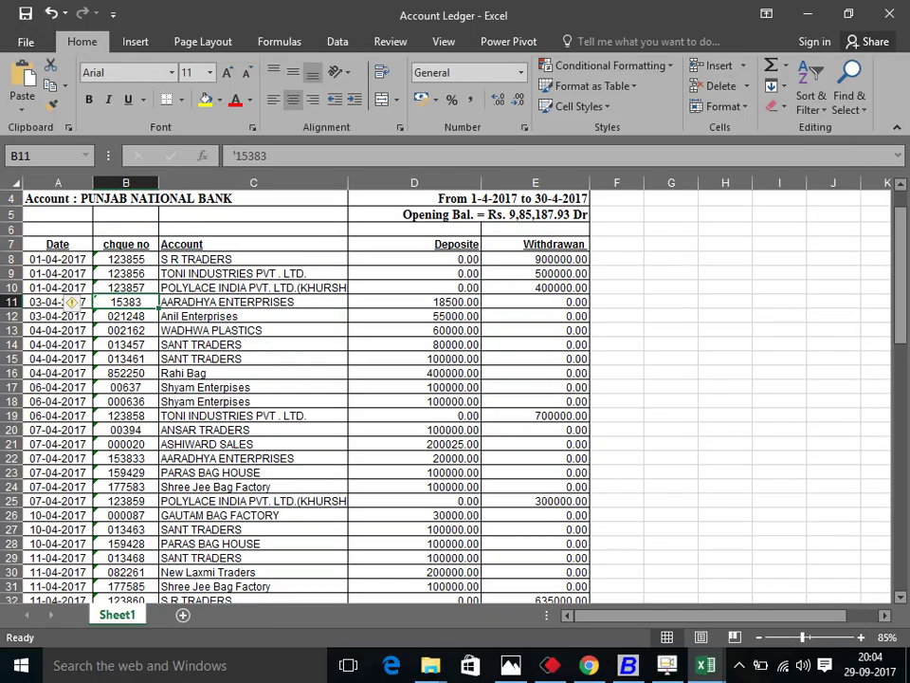
key("Up")
key("Up")
key("Up")
key("Left")
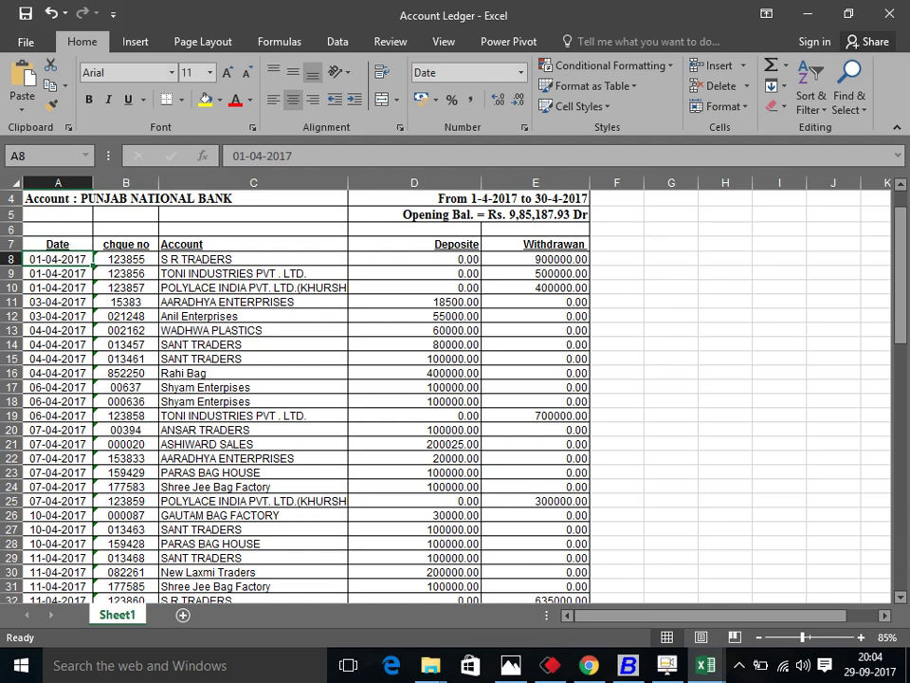
key("alt+Tab")
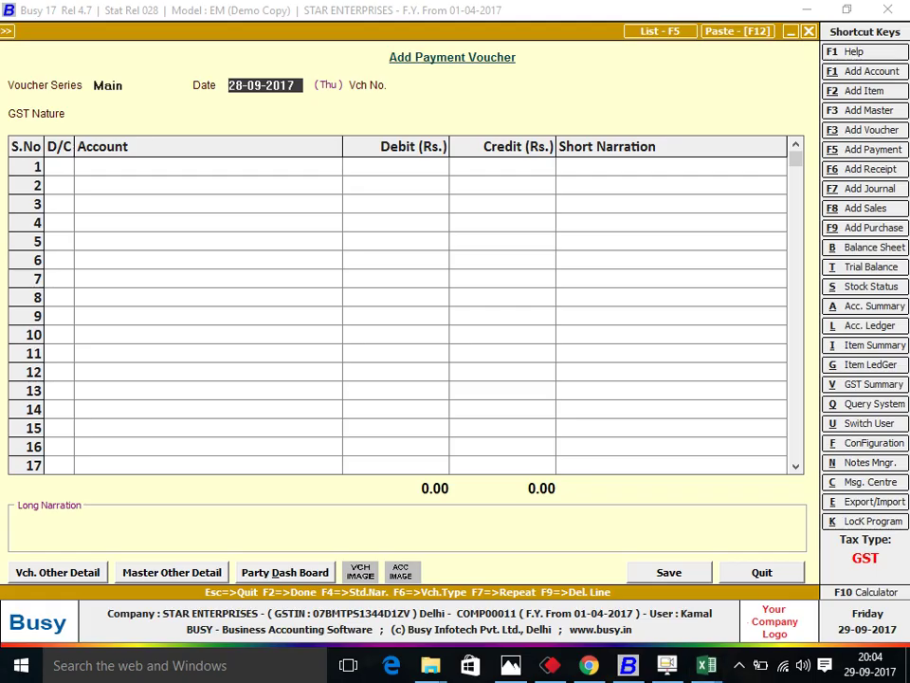
Set the payment voucher's date to 01-04-2017, and try 01-01-2018 in its place.
type("1-4-2017")
key("Return")
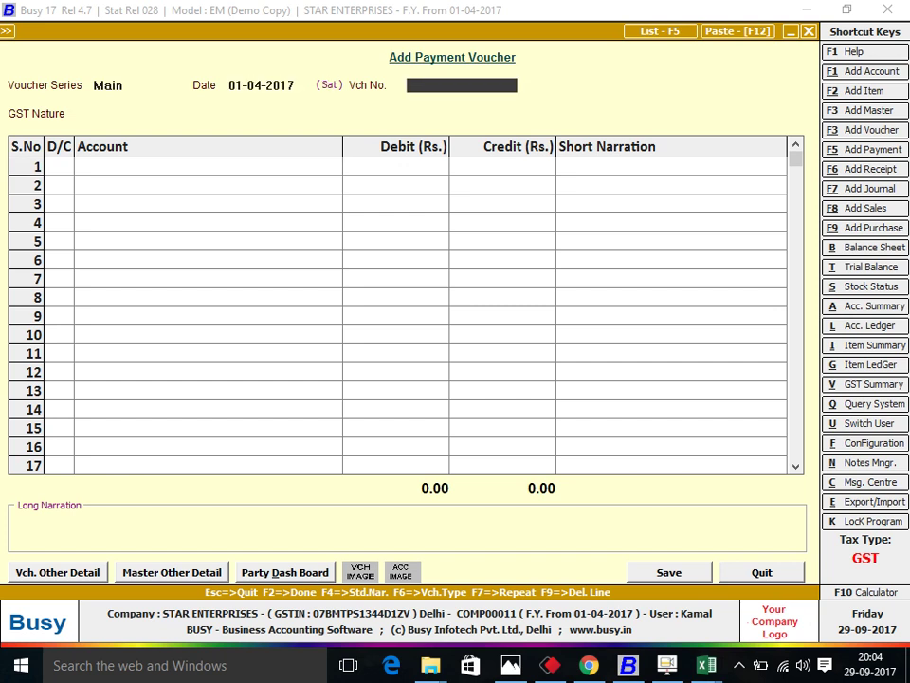
key("Up")
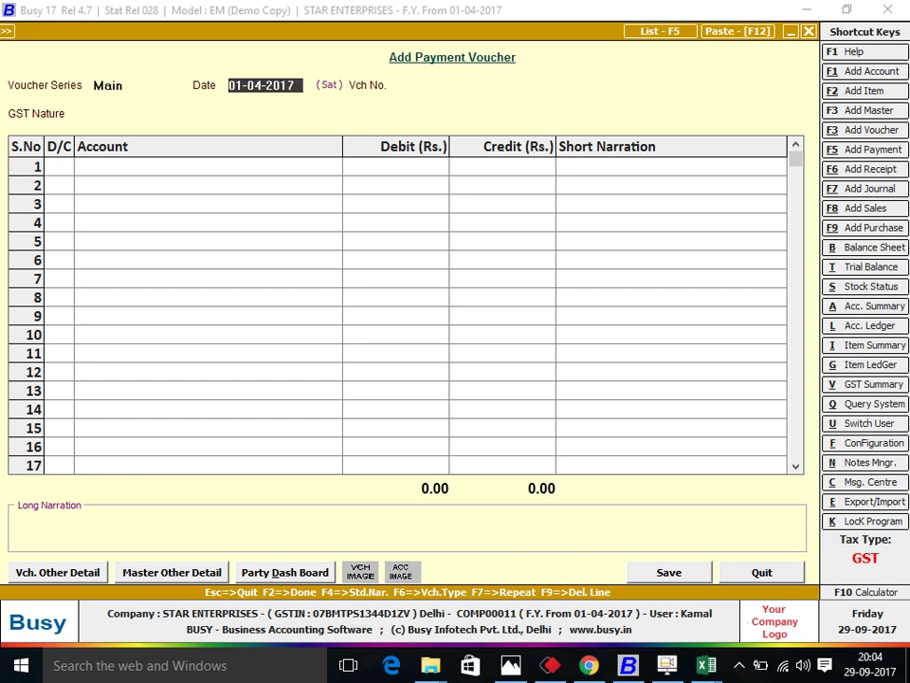
key("Return")
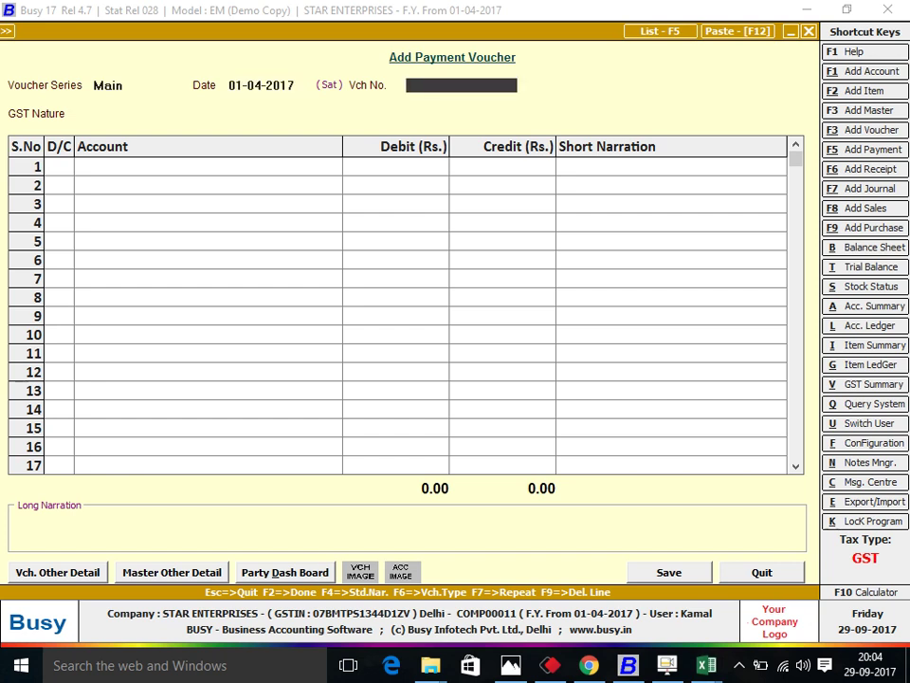
key("Up")
type("01-01-2018")
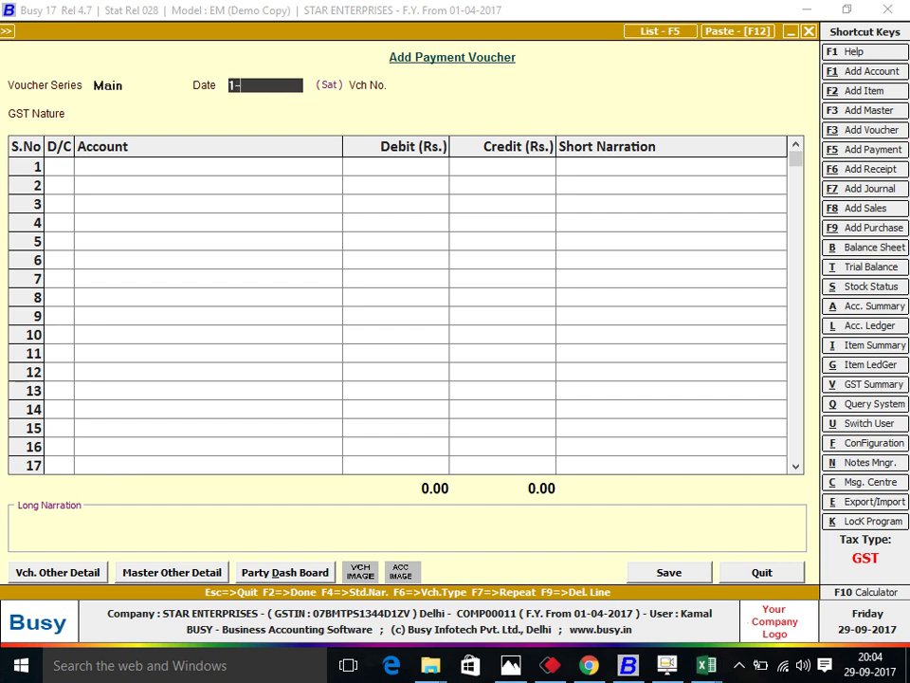
key("Return")
key("Return")
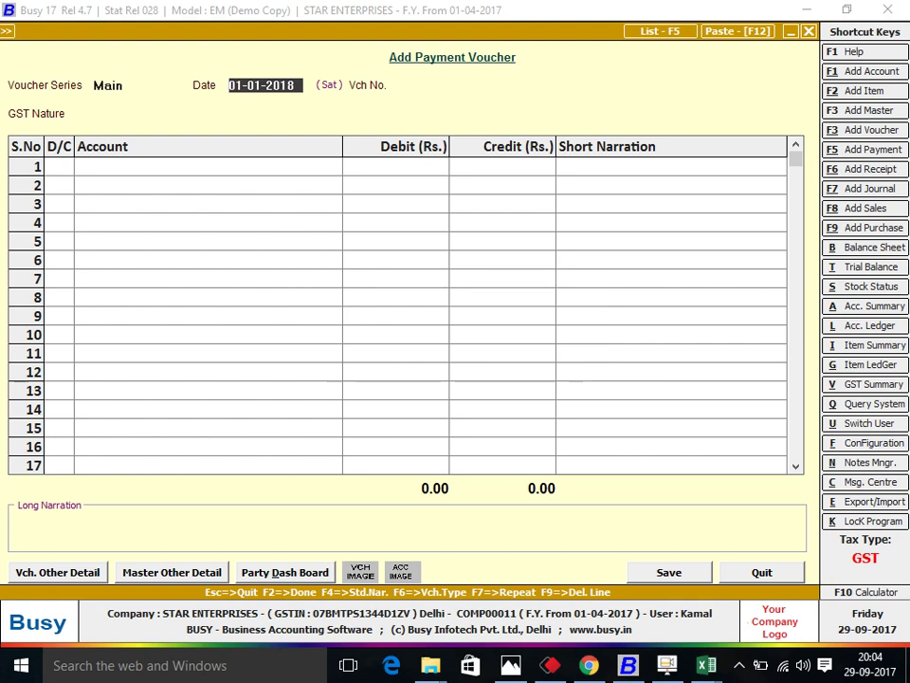
Re-enter the payment voucher's date as 01-04-2017.
type("1-04-20")
key("BackSpace")
key("BackSpace")
key("Return")
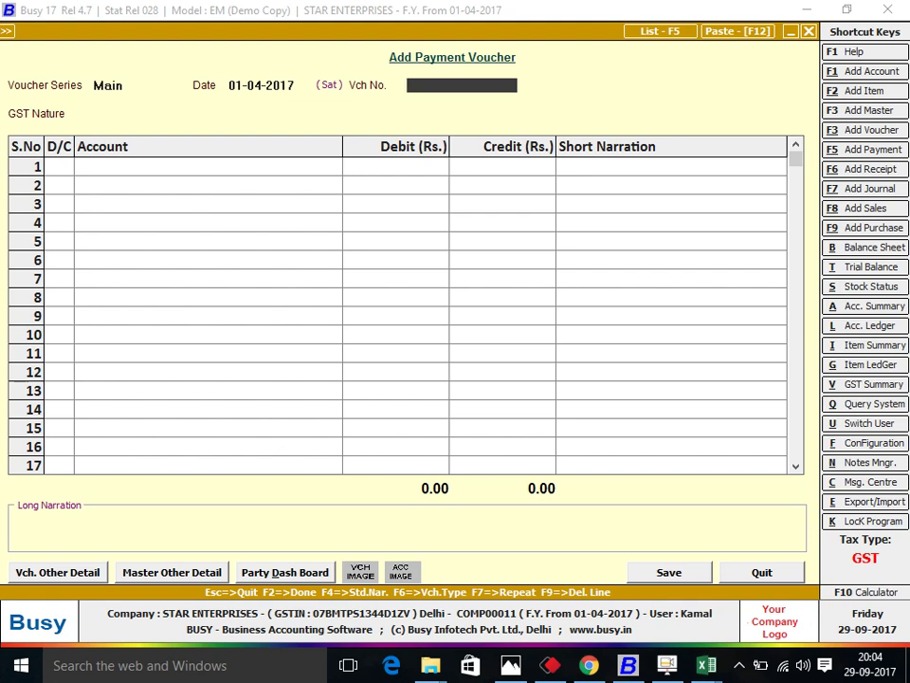
key("Up")
type("1")
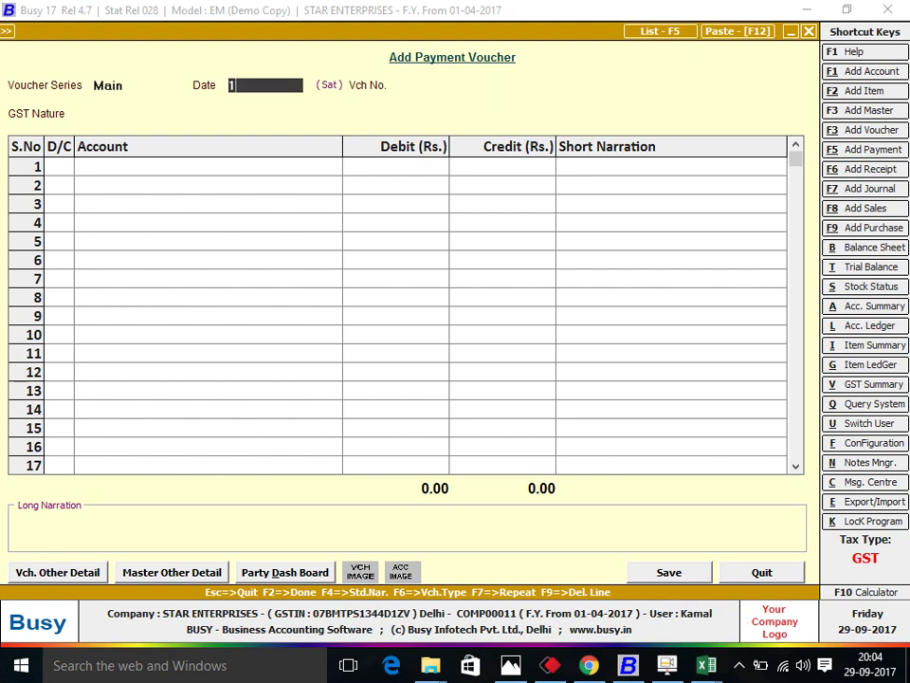
type("-04")
key("Return")
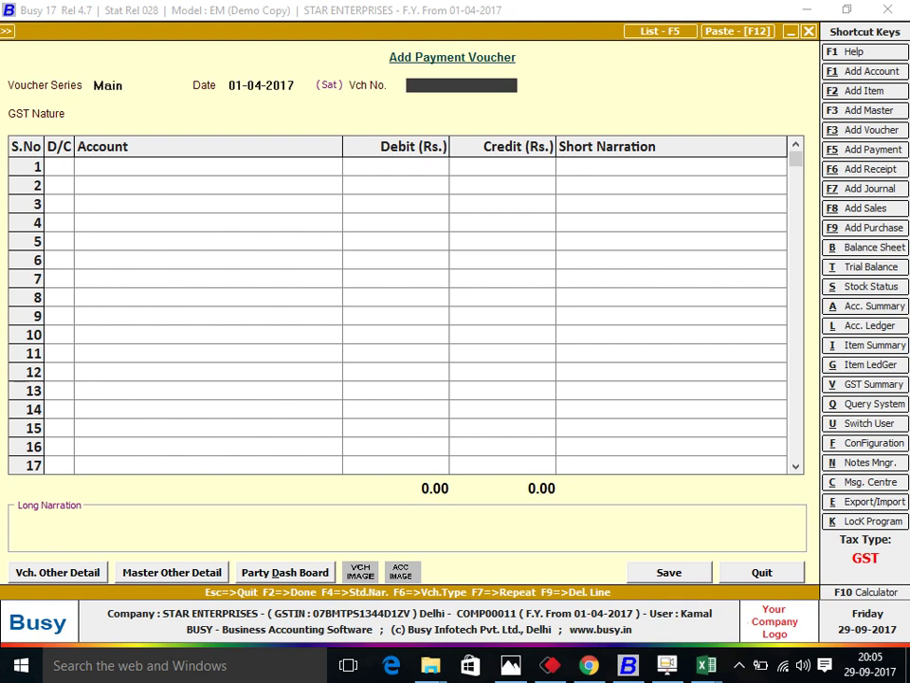
key("Up")
type("1-04-201")
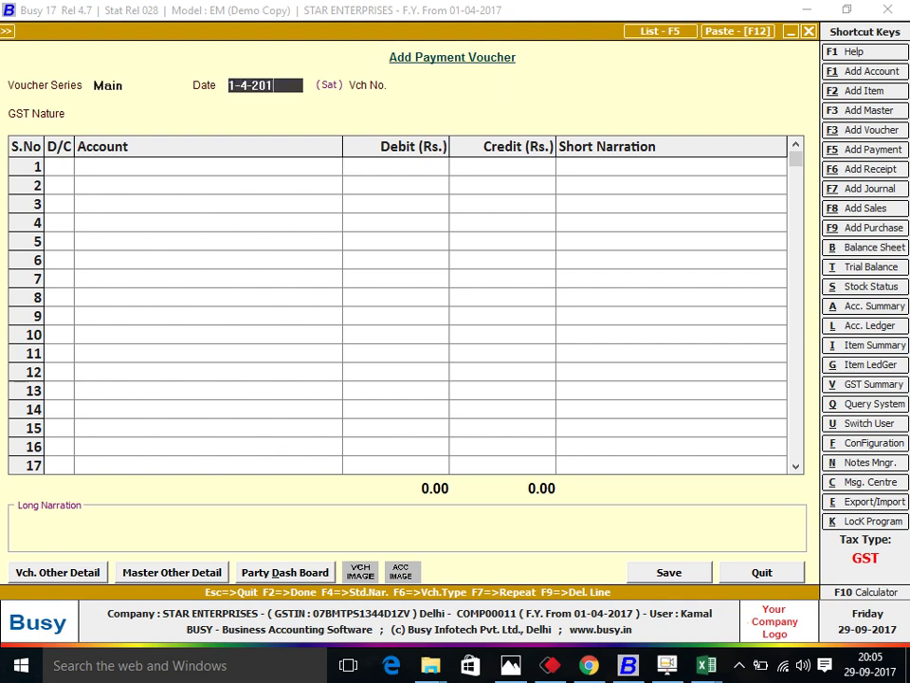
type("7")
key("Return")
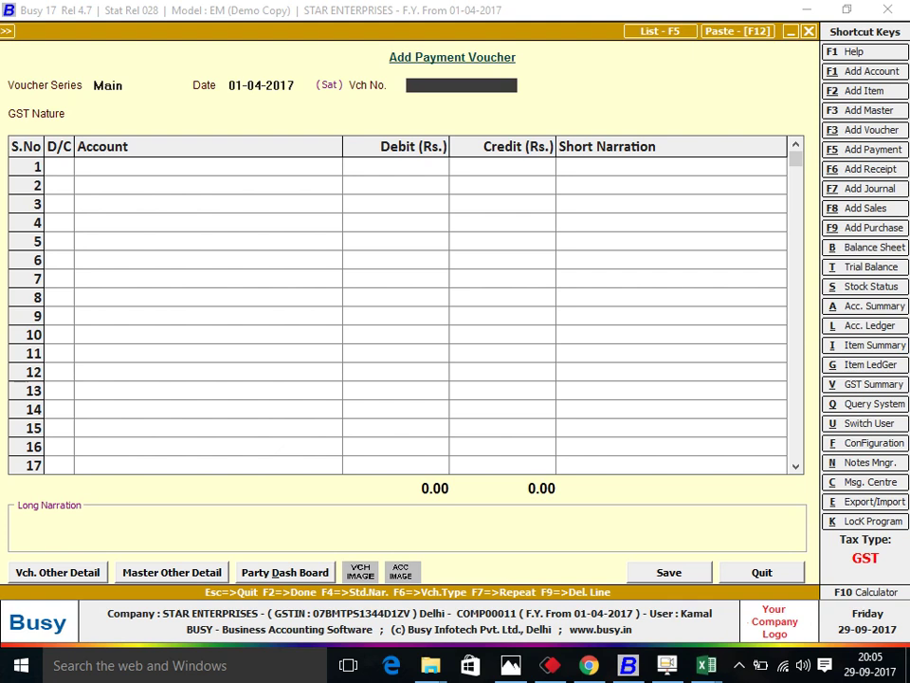
key("Up")
type("1-4")
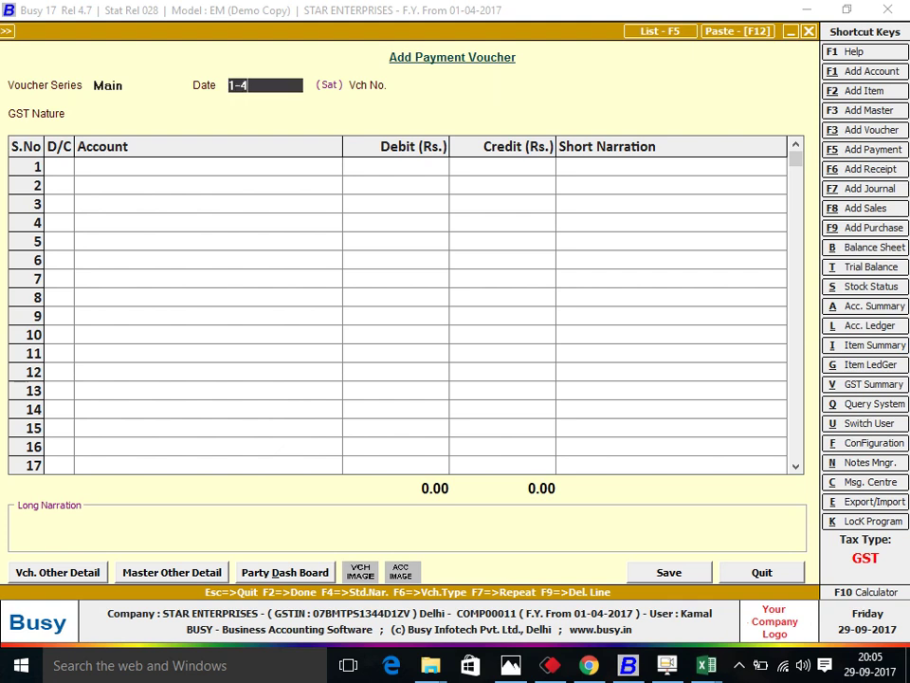
key("Return")
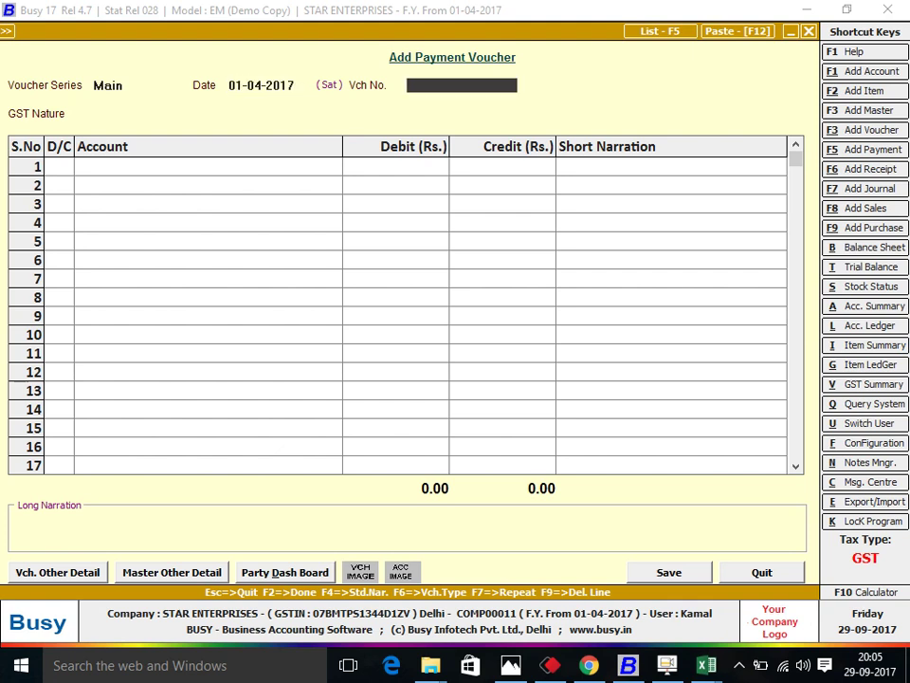
Set the payment voucher's date to 10-04-2017, its number to 1 and its GST nature to Not Applicable/Non-GST.
key("Up")
type("10-4")
key("Return")
key("Return")
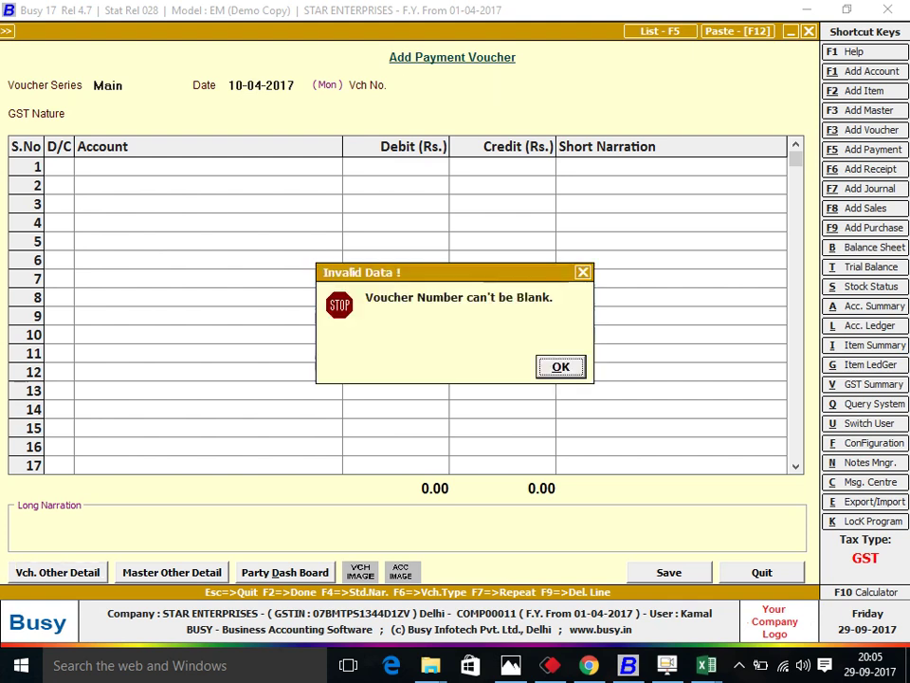
key("Return")
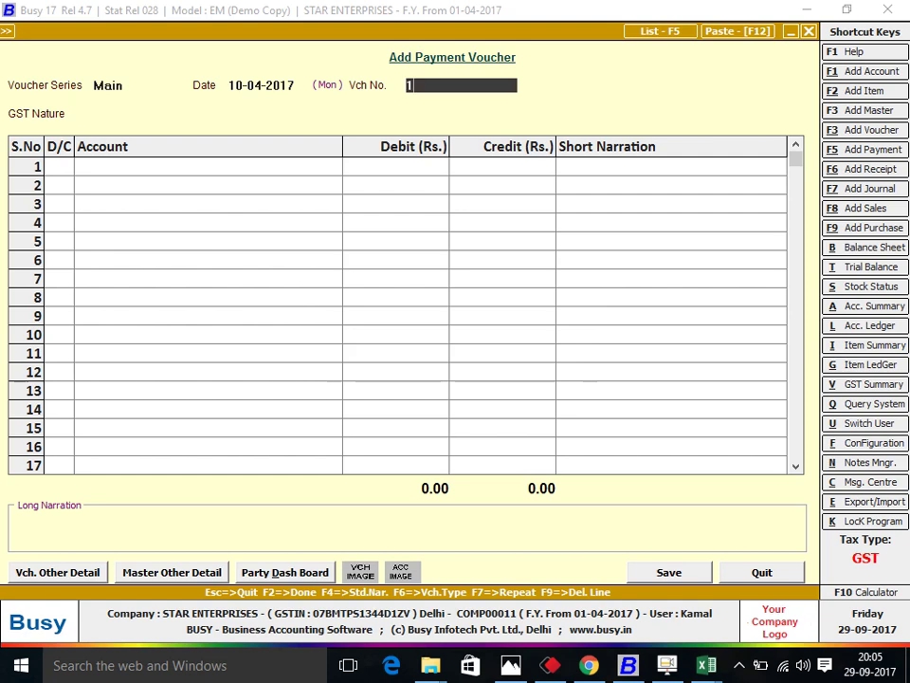
type("1")
key("Return")
key("Return")
Set the voucher numbering type of the Main payment series to Not Required and decline clearing the existing voucher numbers.
left_click(57, 571)
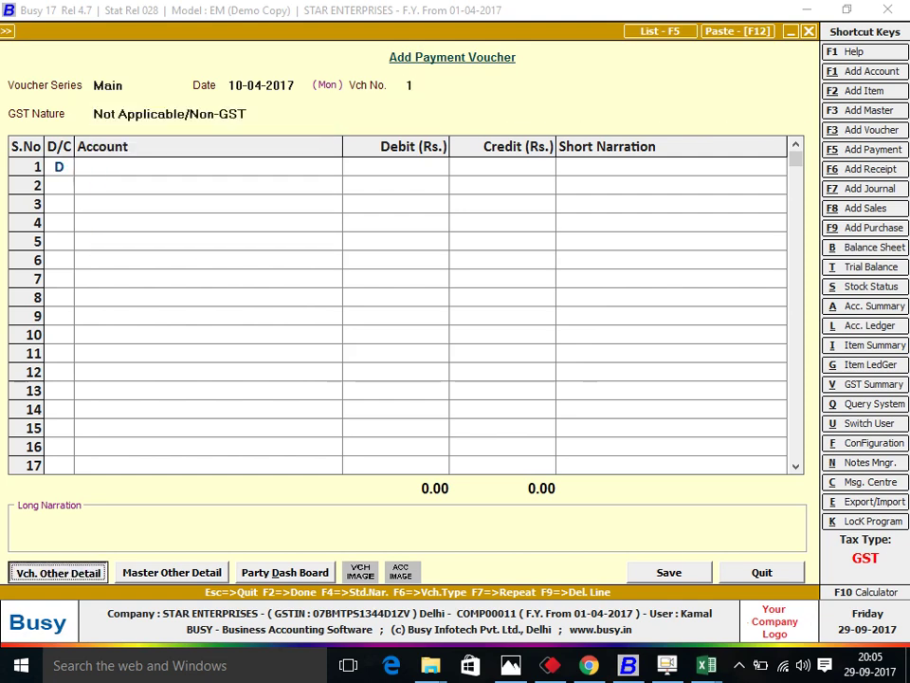
left_click(123, 583)
key("alt+n")
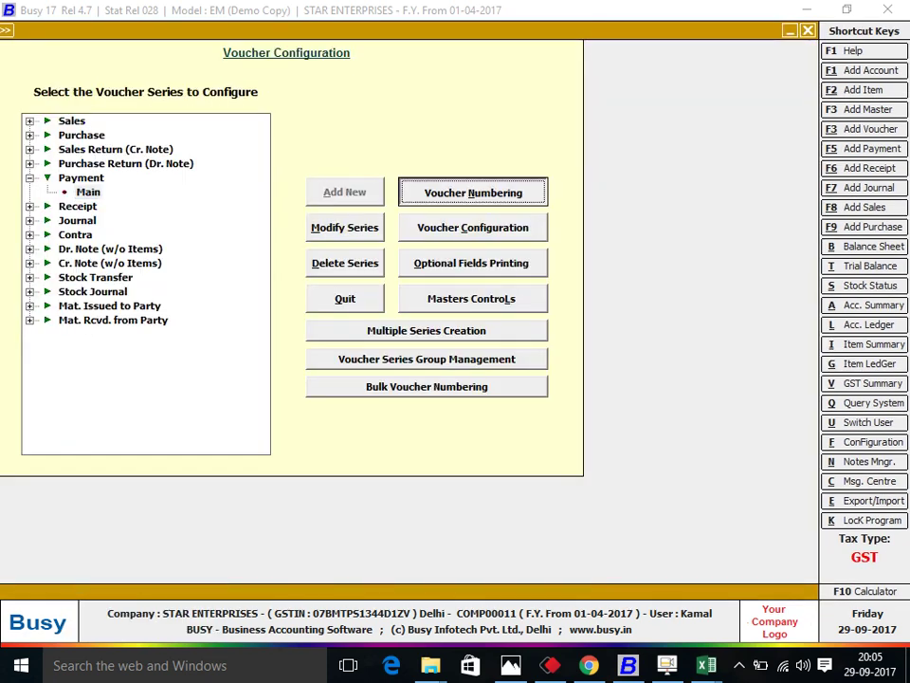
key("Down")
key("Return")
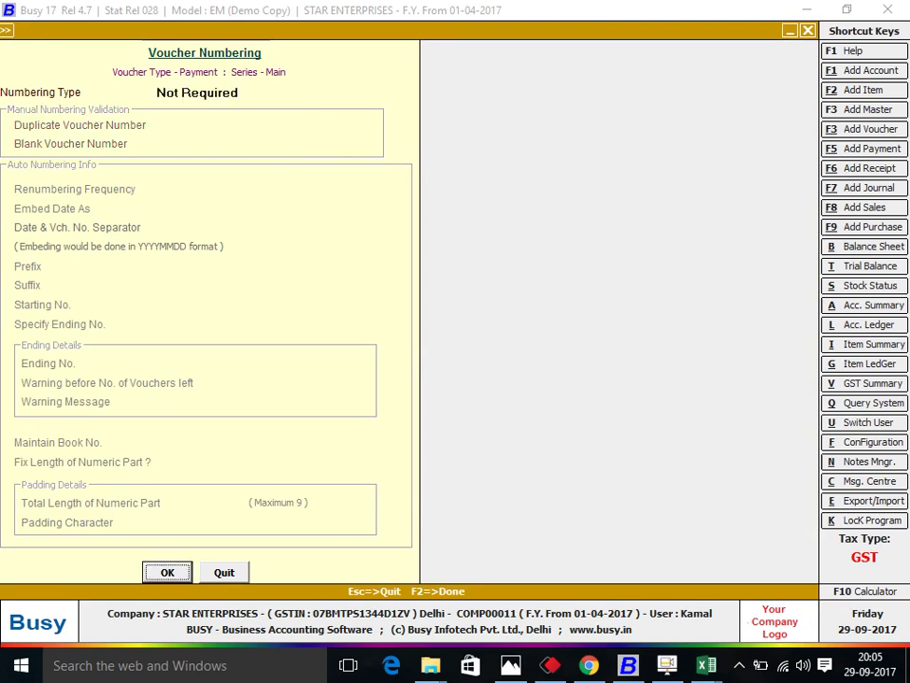
key("Return")
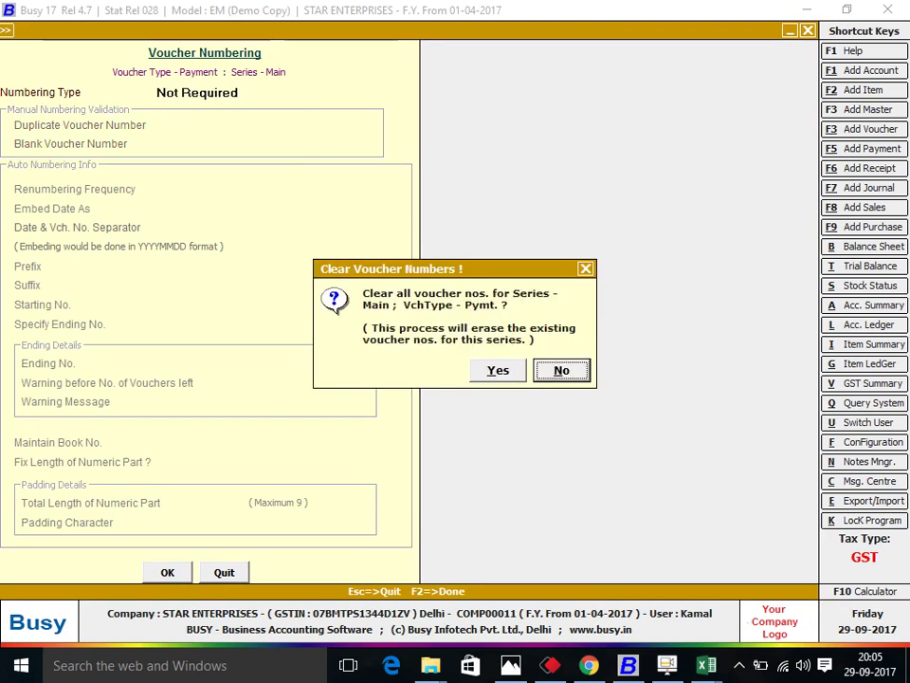
key("Return")
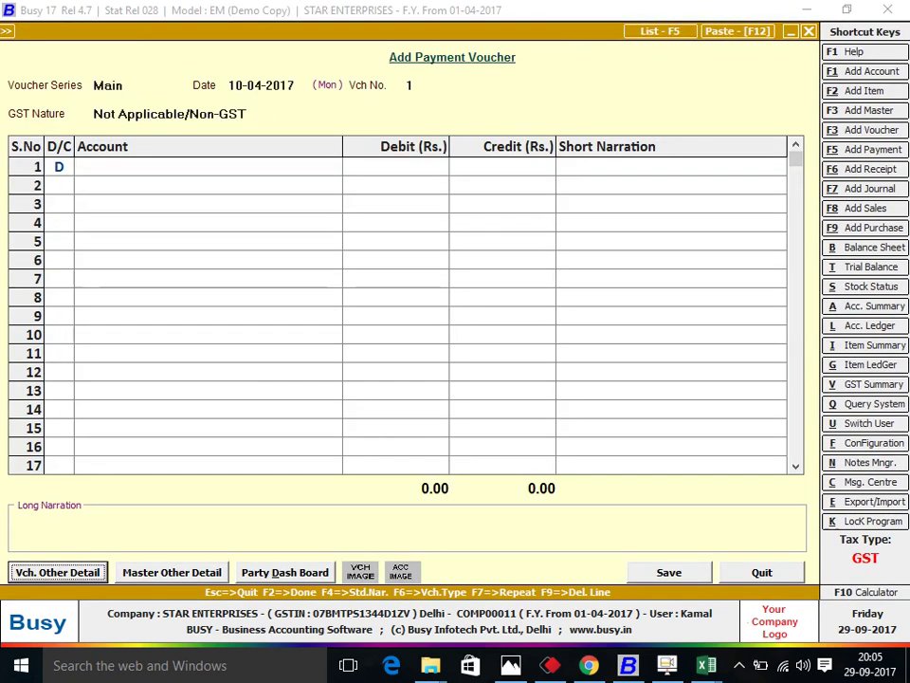
Quit the open payment voucher and start a new Main series one dated 28-09-2017 with GST nature Not Applicable/Non-GST.
key("Escape")
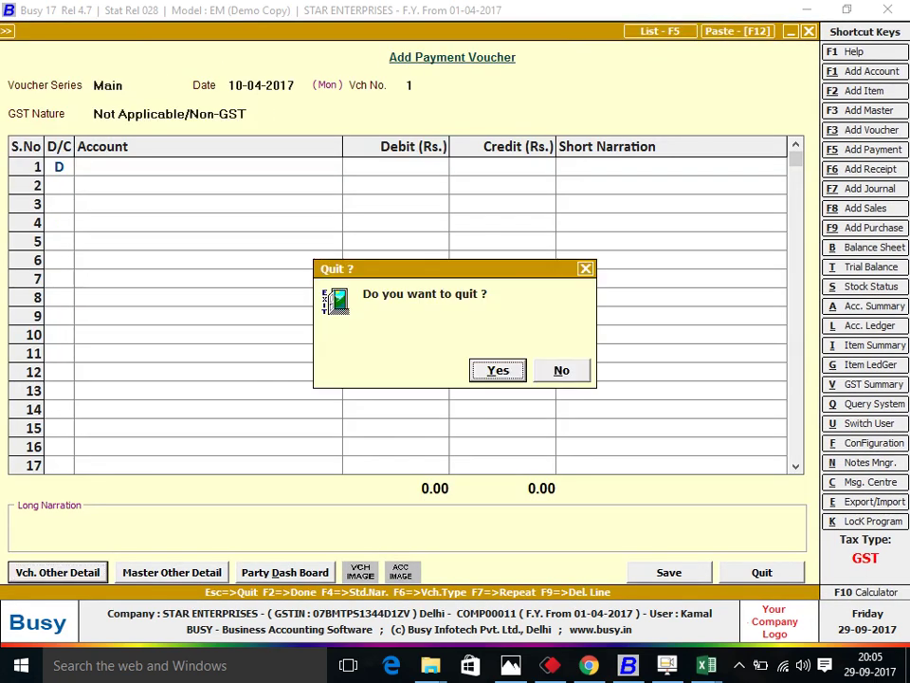
key("Return")
key("Return")
key("Return")
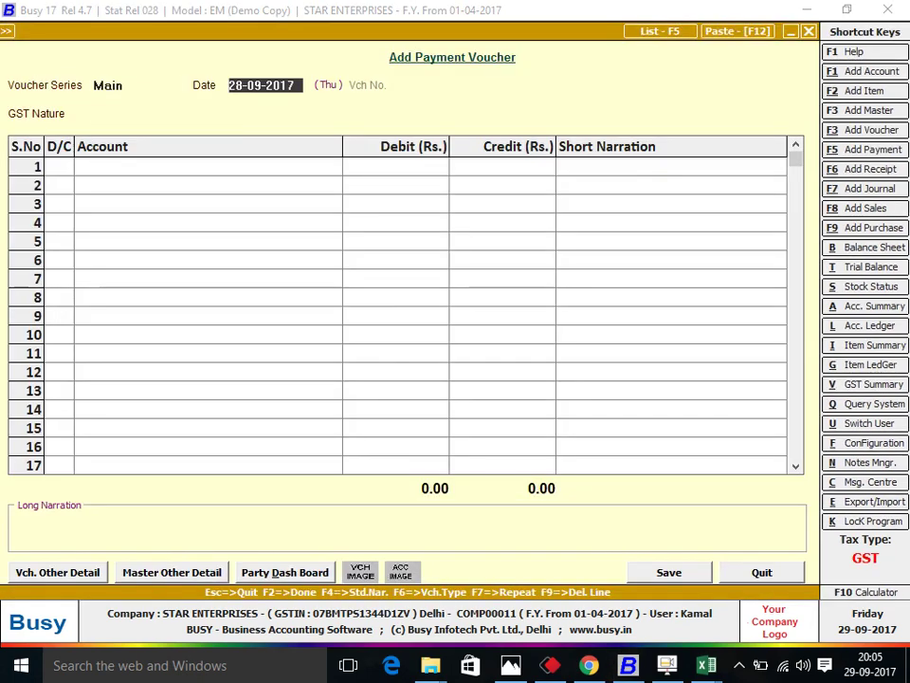
key("Return")
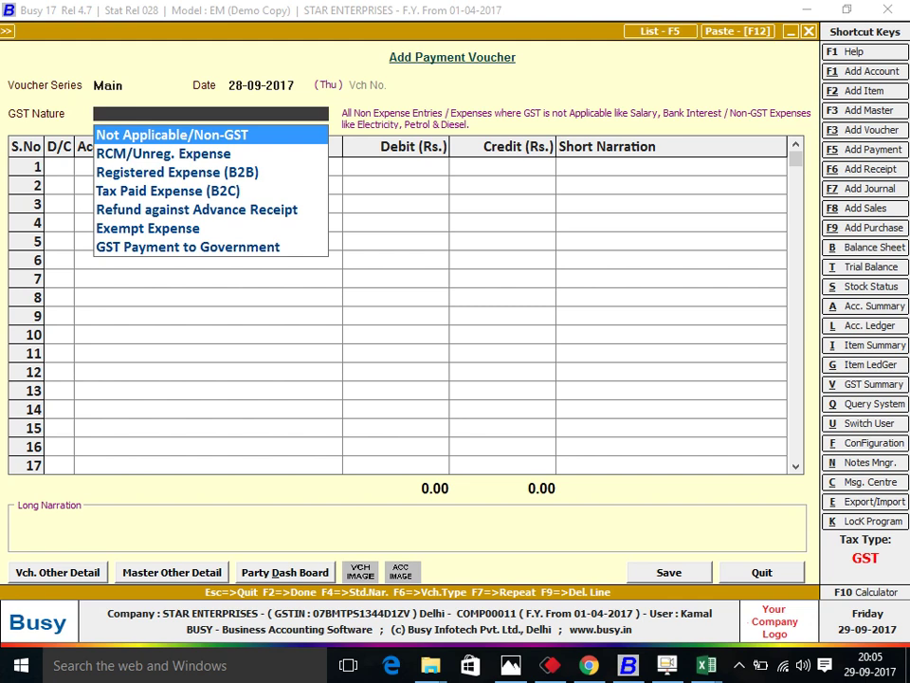
key("Escape")
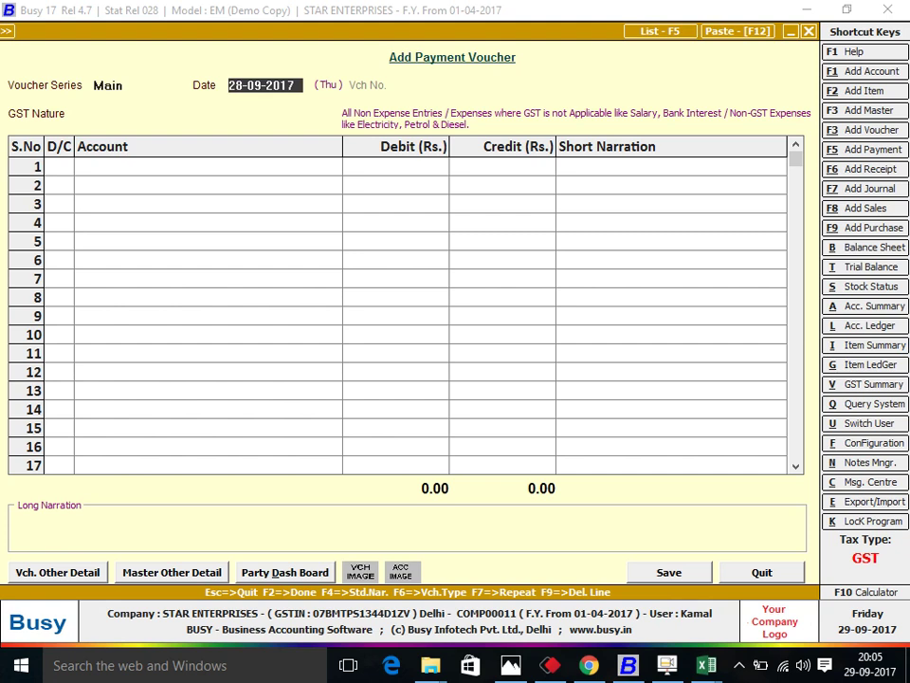
key("Return")
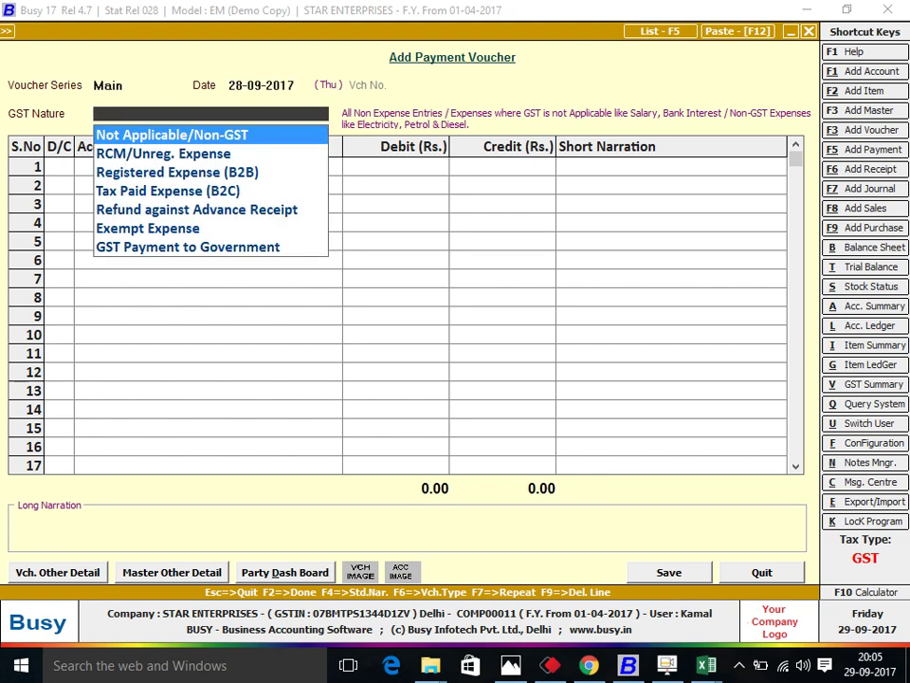
key("Return")
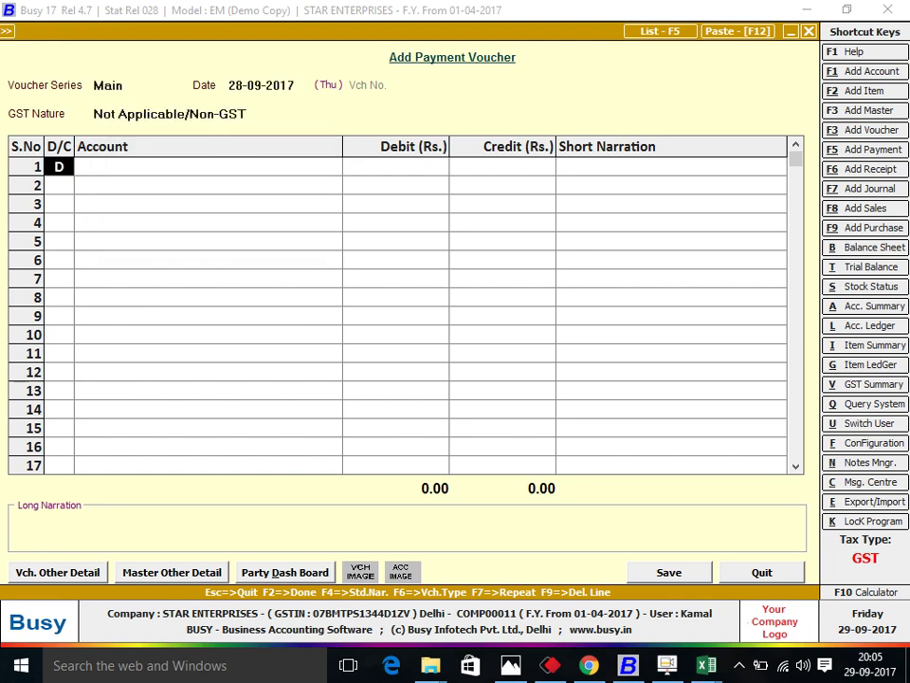
Set the voucher numbering type of the Main payment series to Manual.
key("alt+Tab")
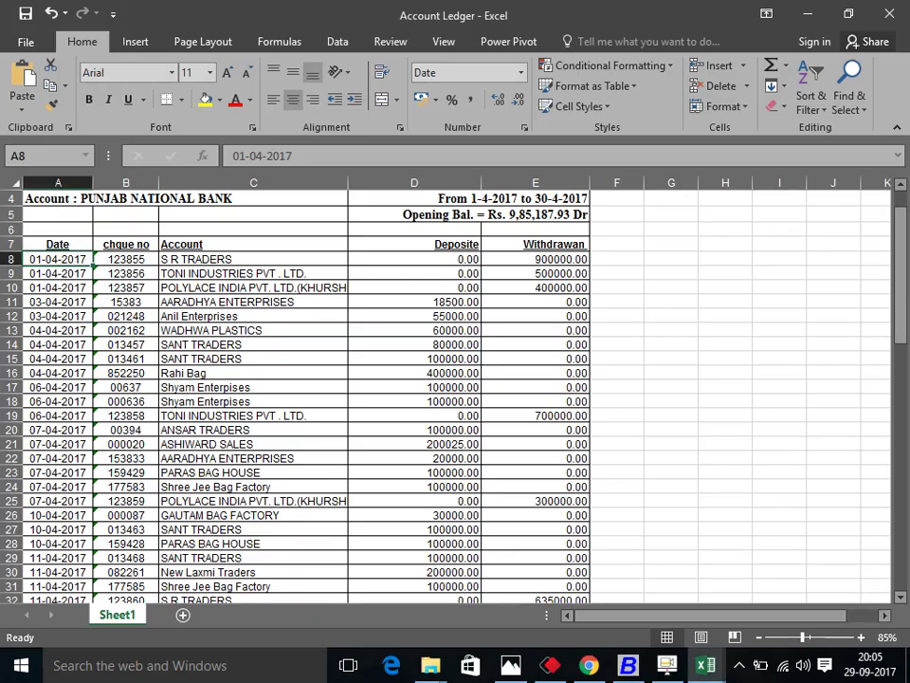
key("alt+Tab")
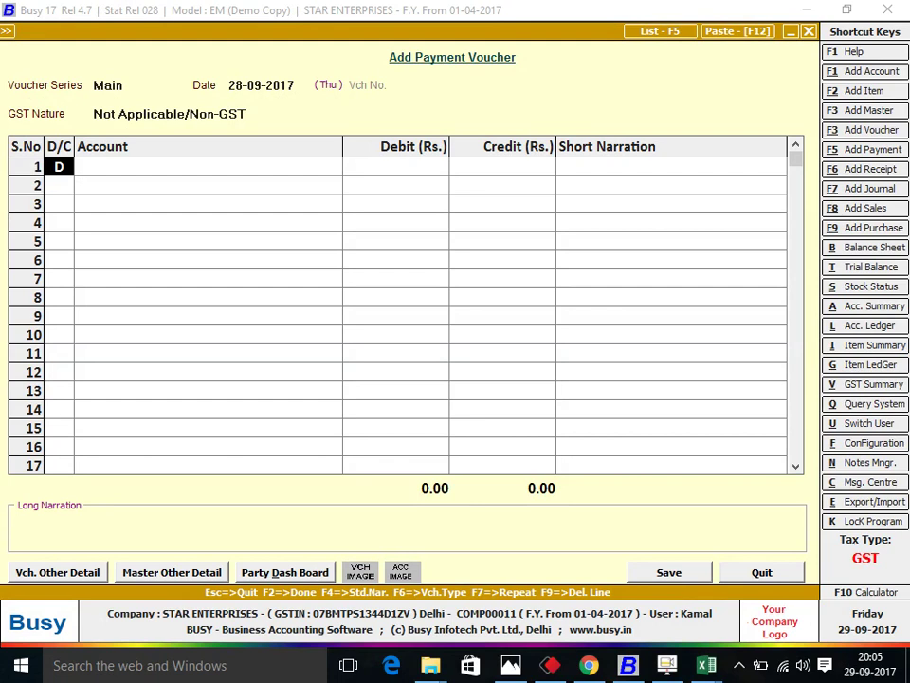
key("Return")
key("alt+o")
key("Down")
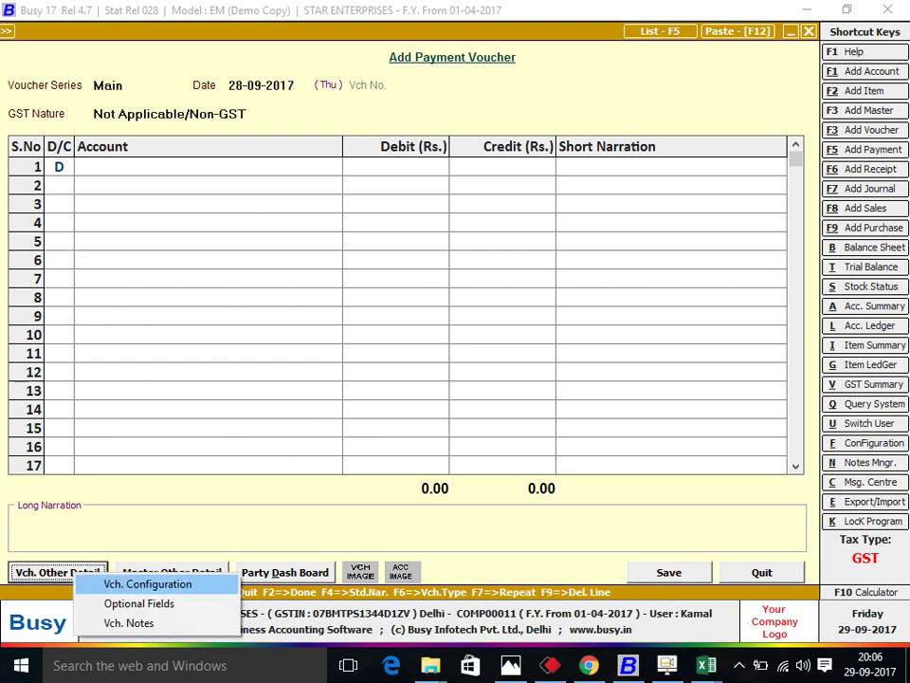
key("Return")
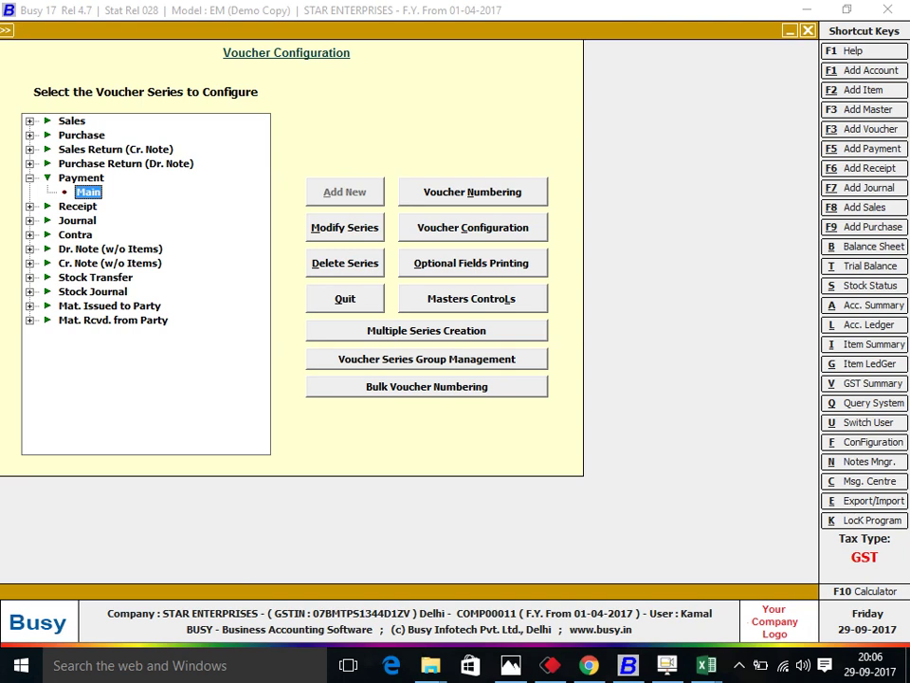
key("alt+n")
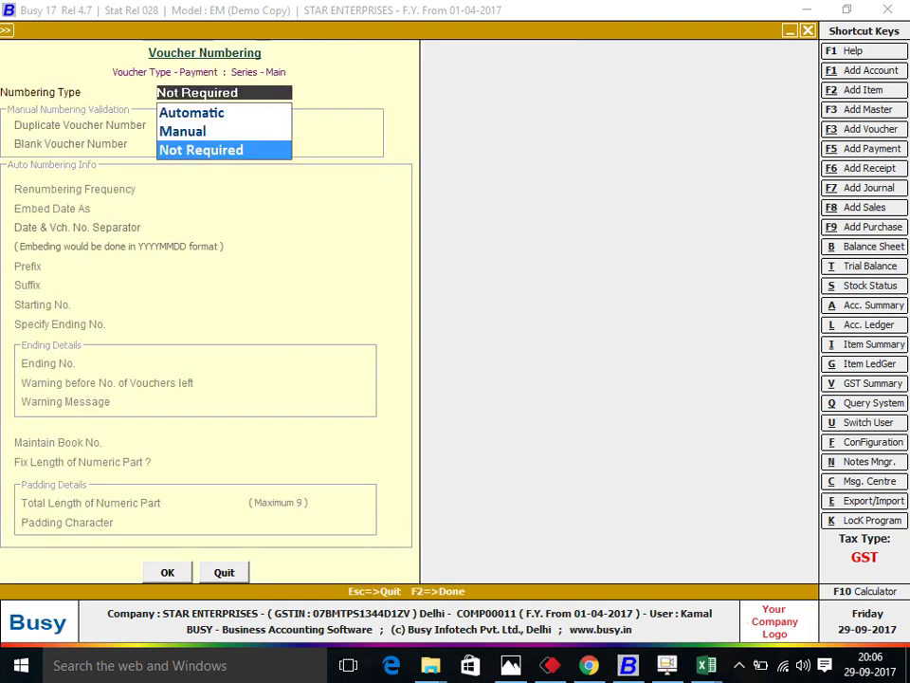
key("Up")
key("Return")
key("Return")
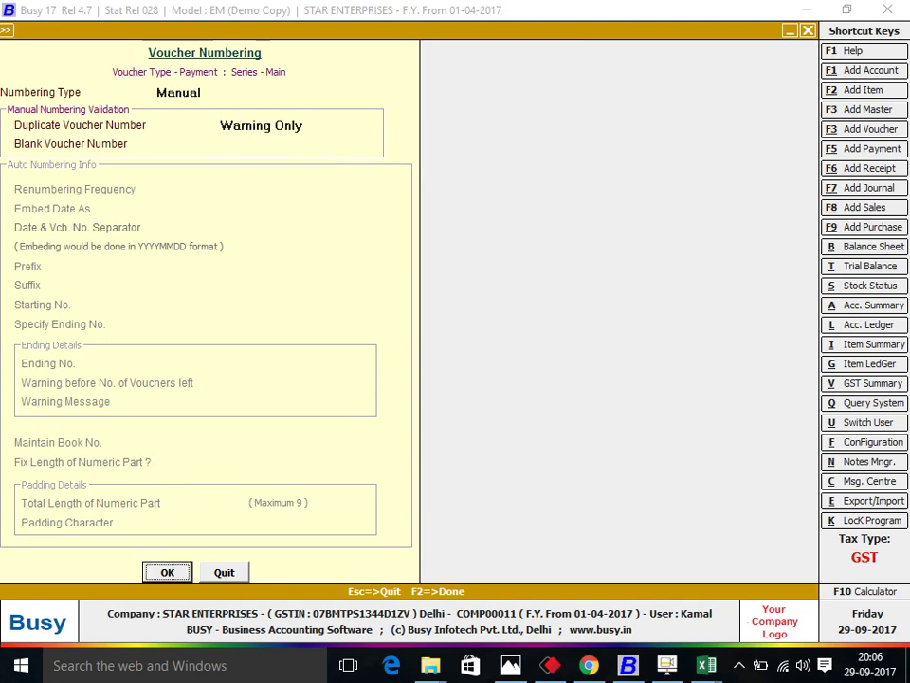
Set duplicate and blank voucher number validation to Warning Only for the Main payment series and save the numbering settings.
key("Up")
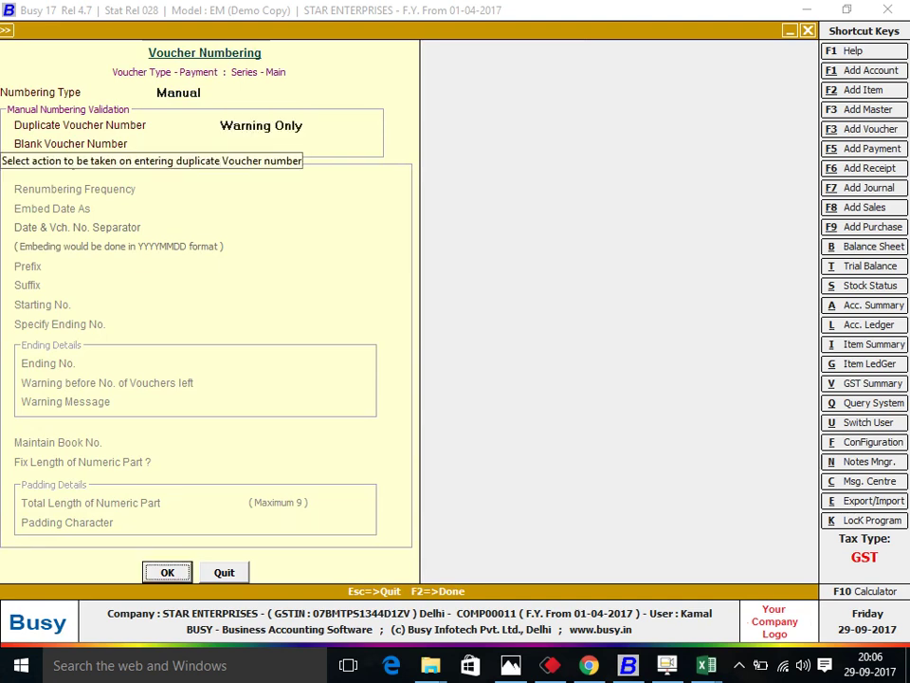
key("Down")
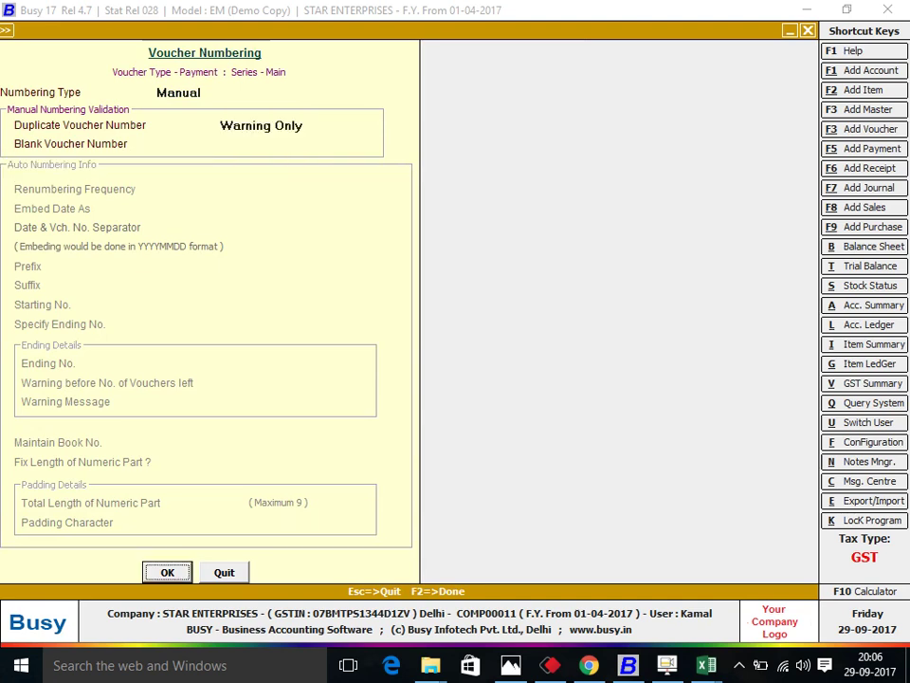
left_click(261, 126)
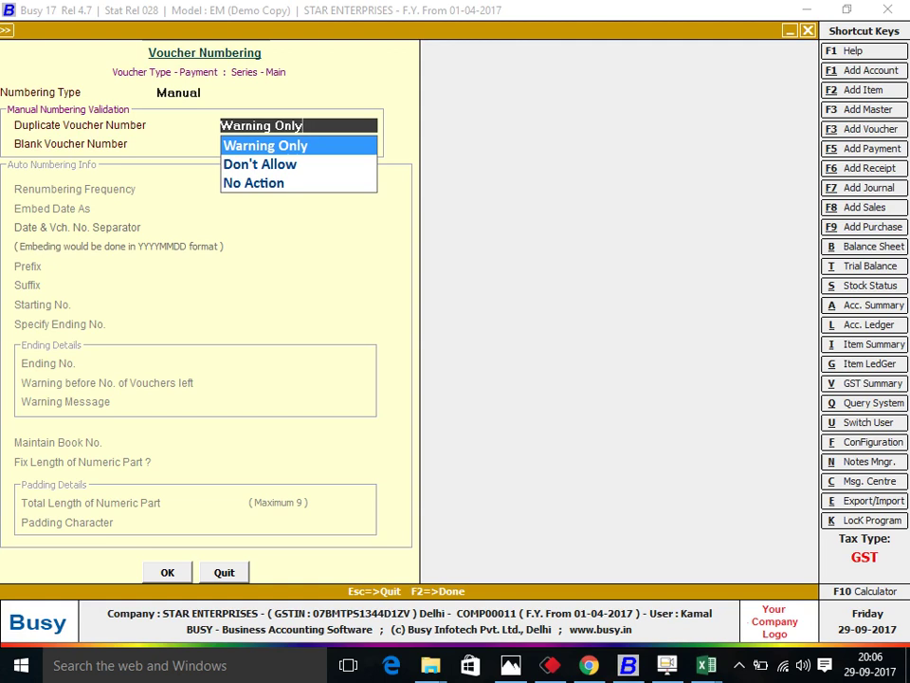
key("Return")
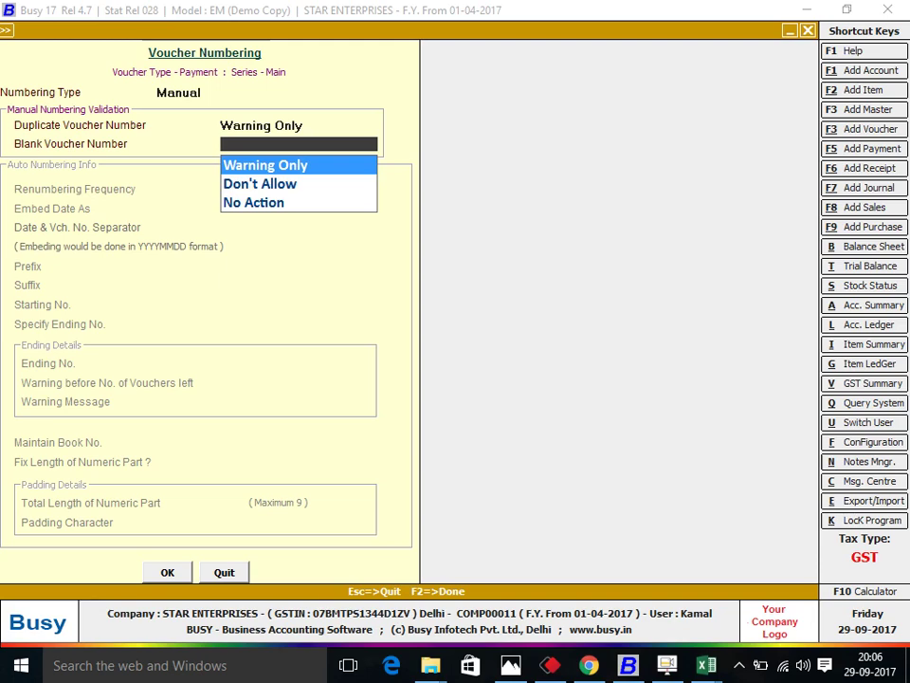
key("Return")
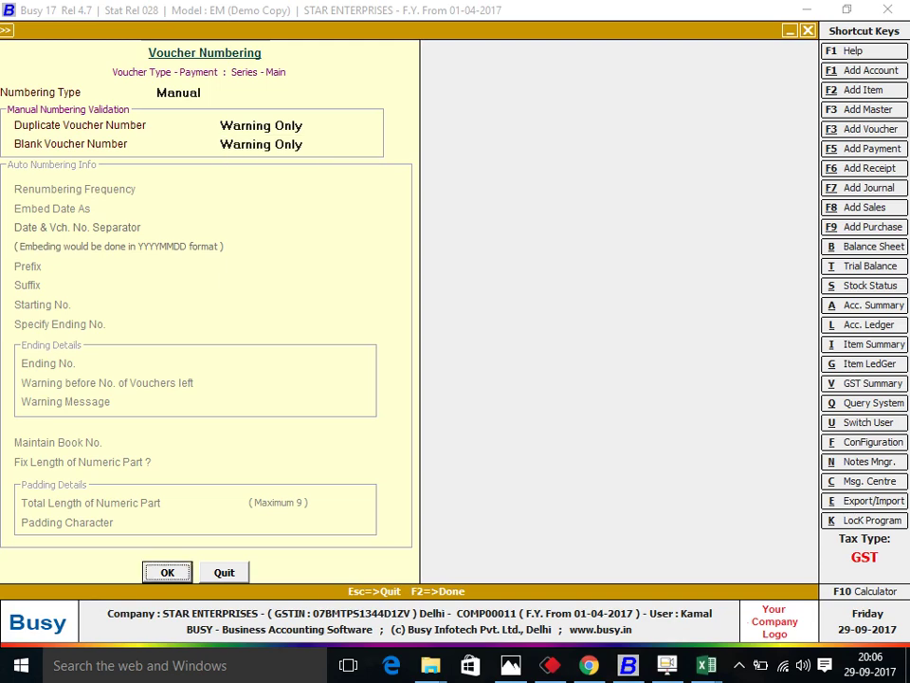
key("Return")
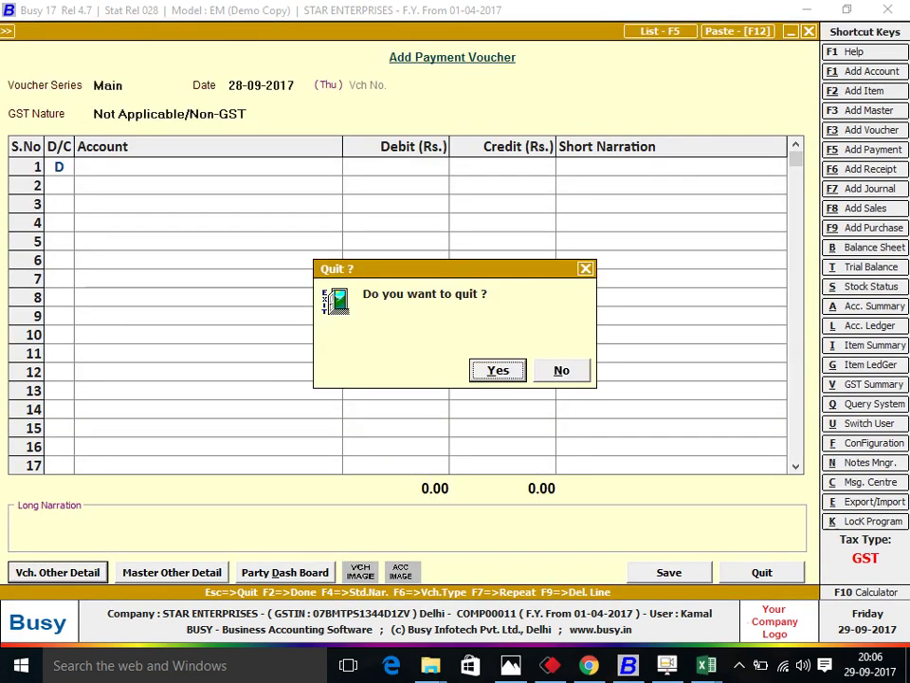
Quit the open payment voucher and start a new one in the Main series.
key("y")
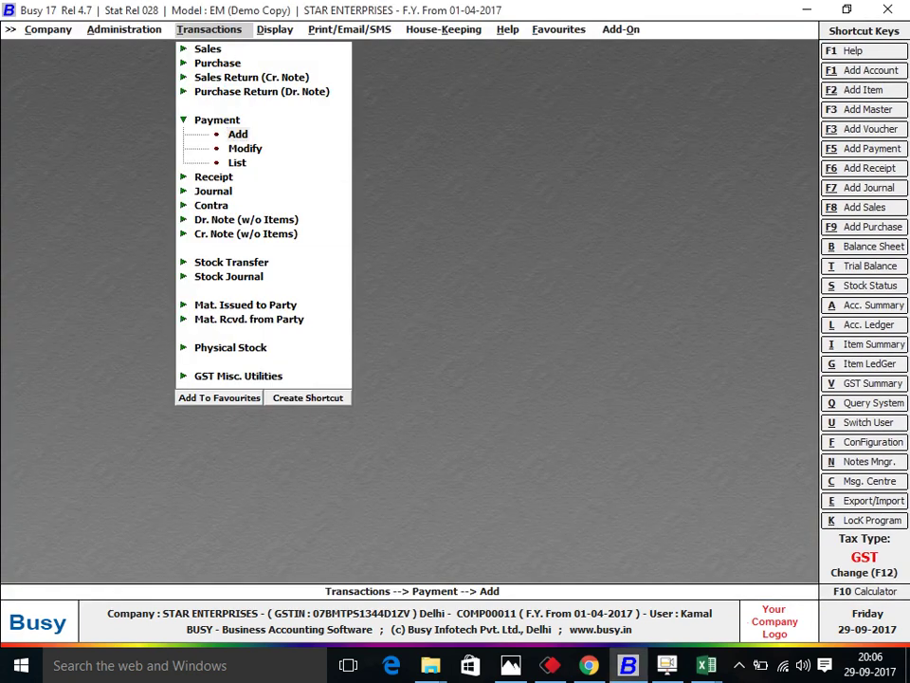
key("Return")
key("Return")
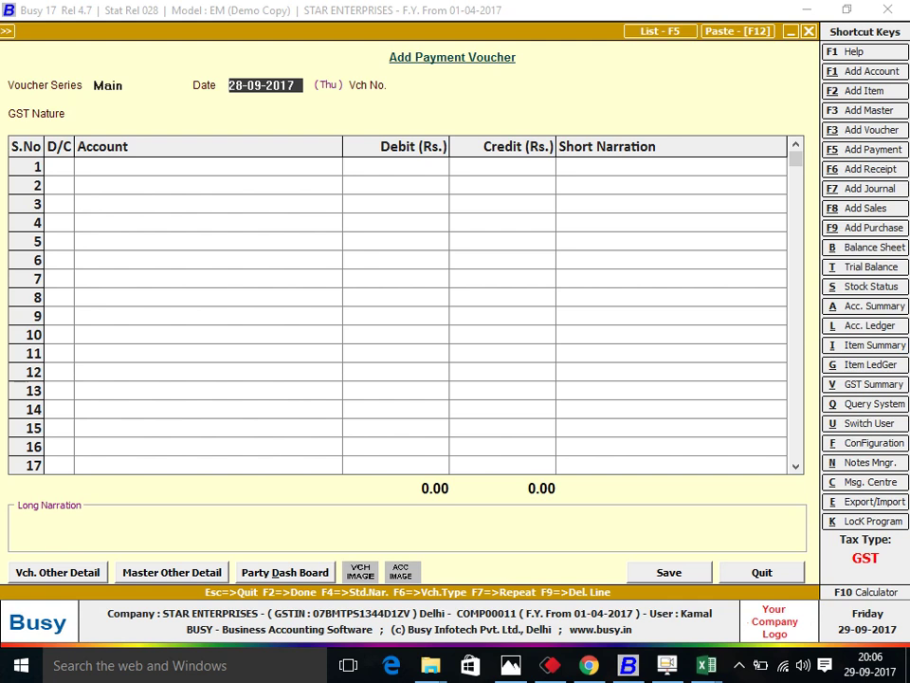
Compare the payment voucher's date and voucher number fields with the date and cheque number columns of the account ledger in Excel.
key("alt+Tab")
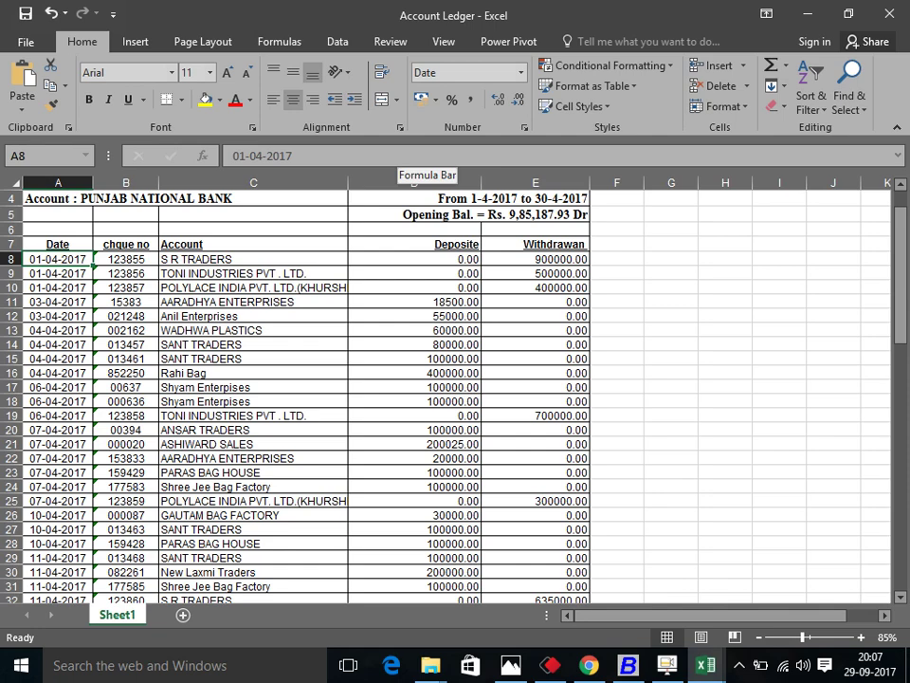
key("alt+Tab")
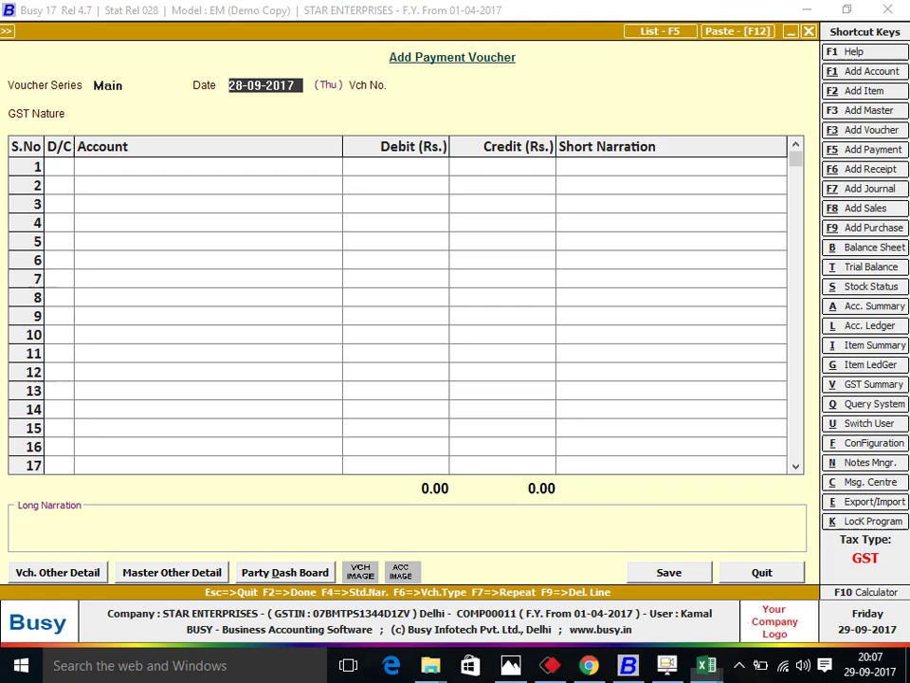
key("alt+Tab")
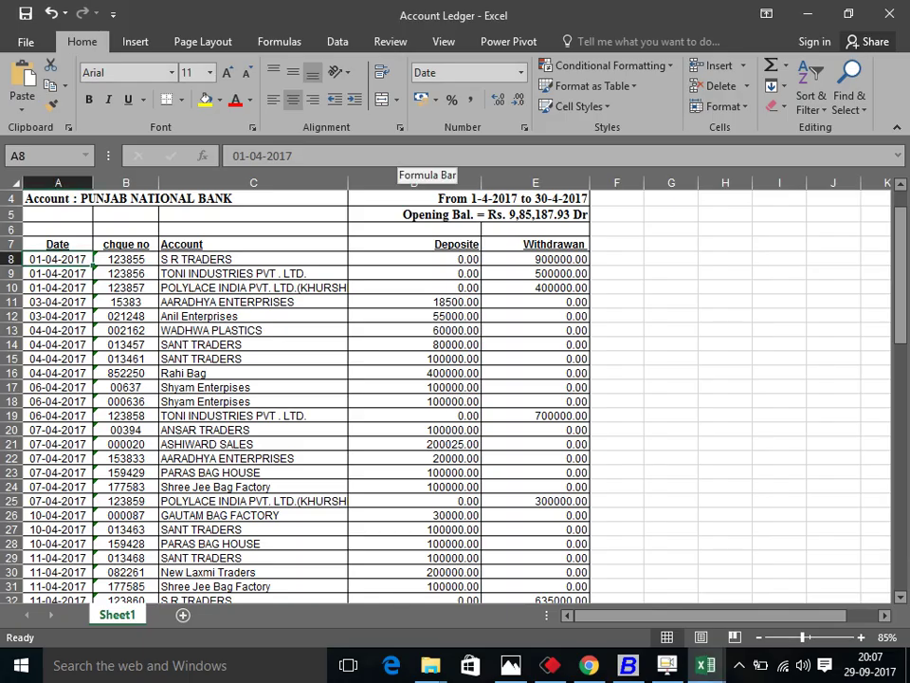
key("Up")
key("alt+Tab")
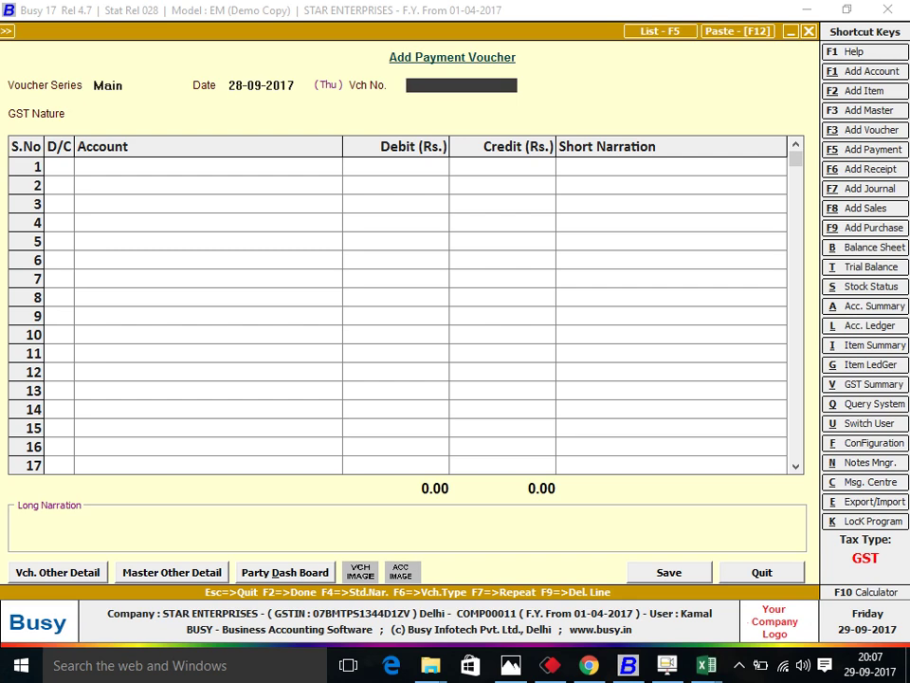
key("alt+Tab")
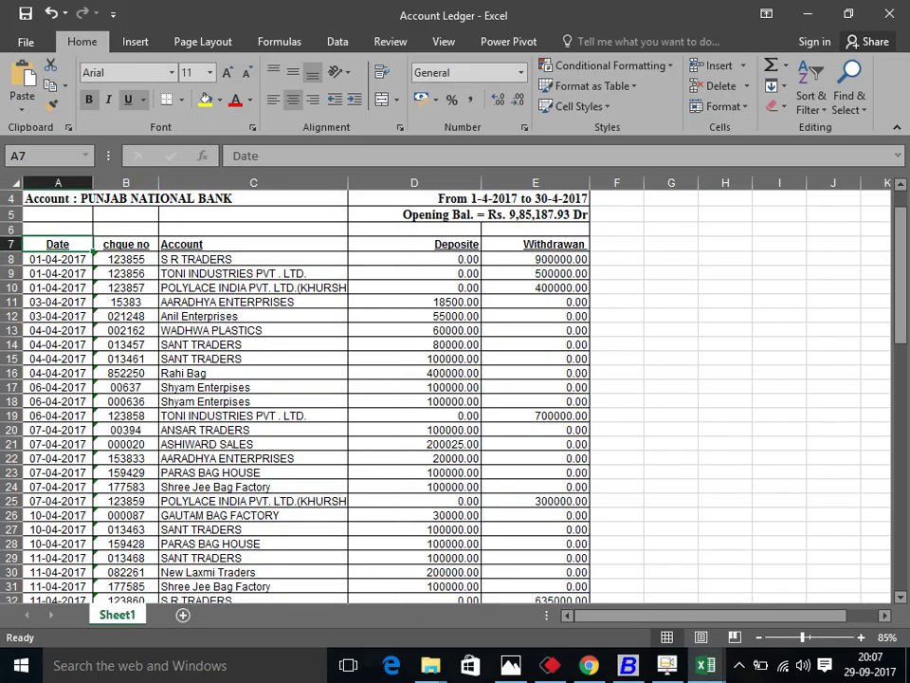
key("alt+Tab")
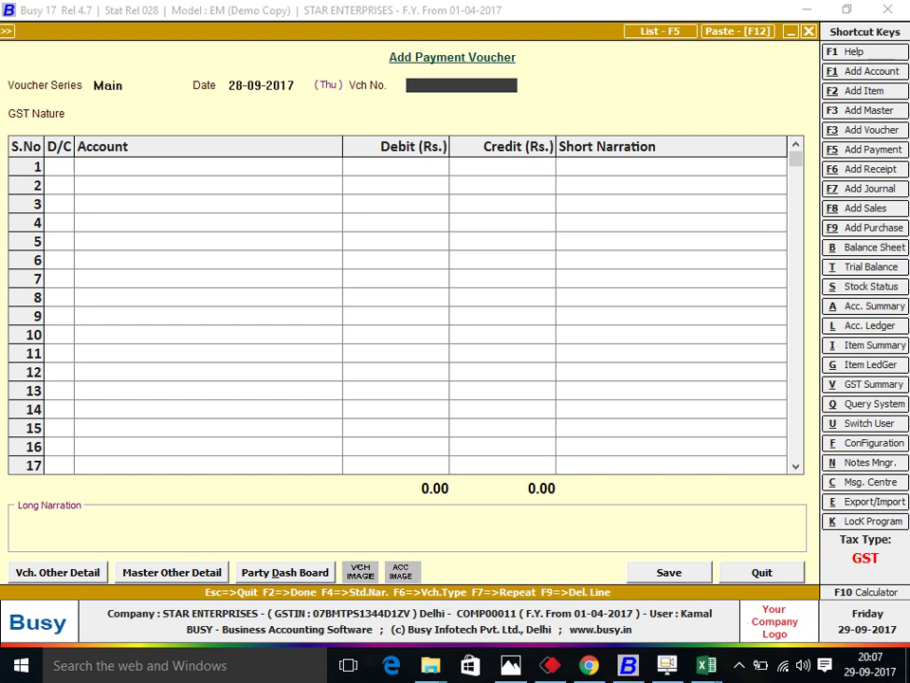
Replace the Vch No. caption of the Main series payment voucher with CHQUE NO and save the caption configuration.
key("alt+F12")
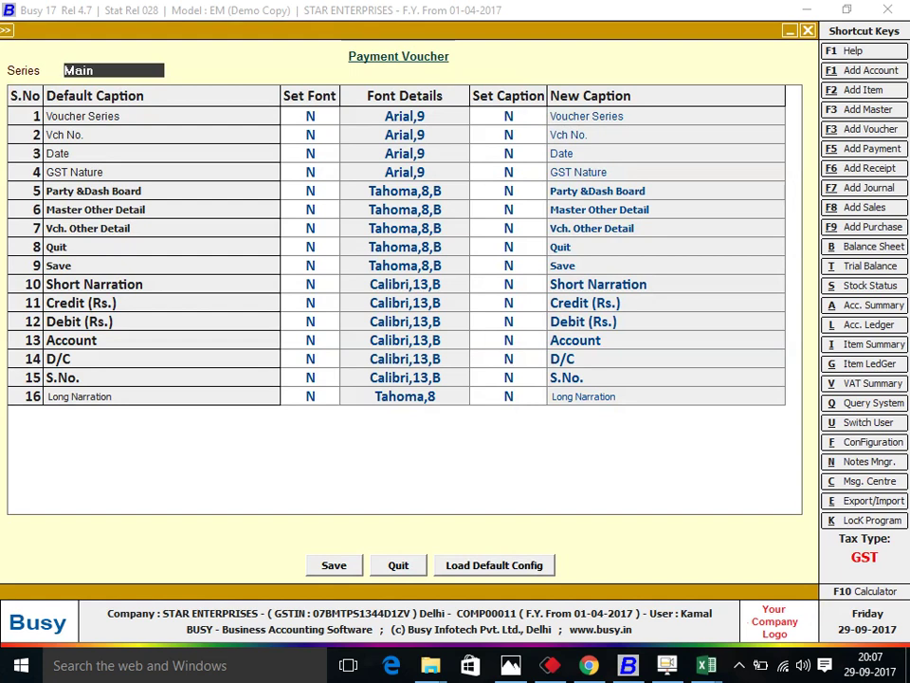
key("Escape")
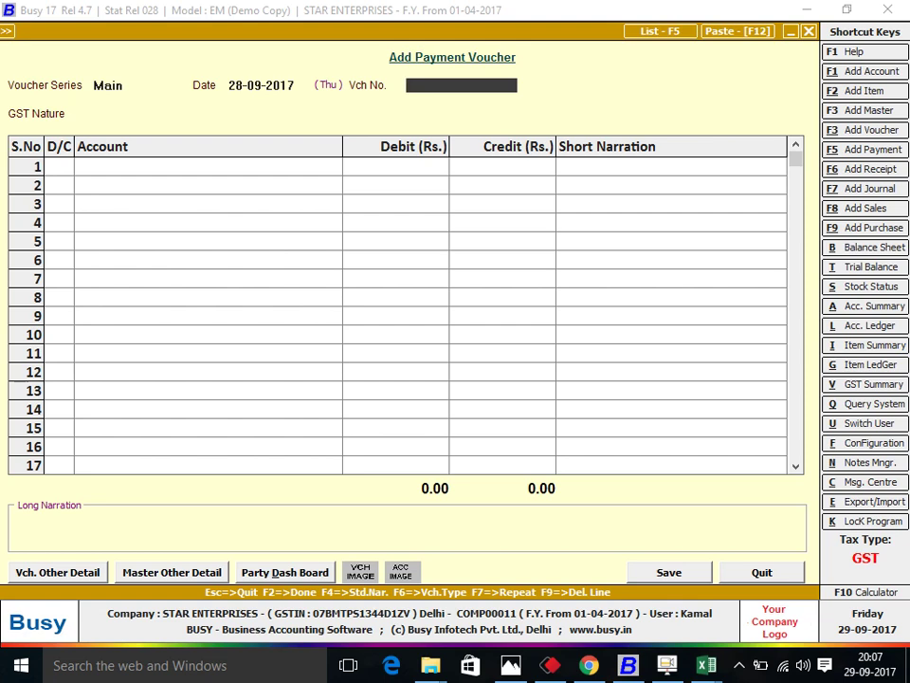
key("ctrl+f")
key("Return")
key("Return")
key("Return")
key("Return")
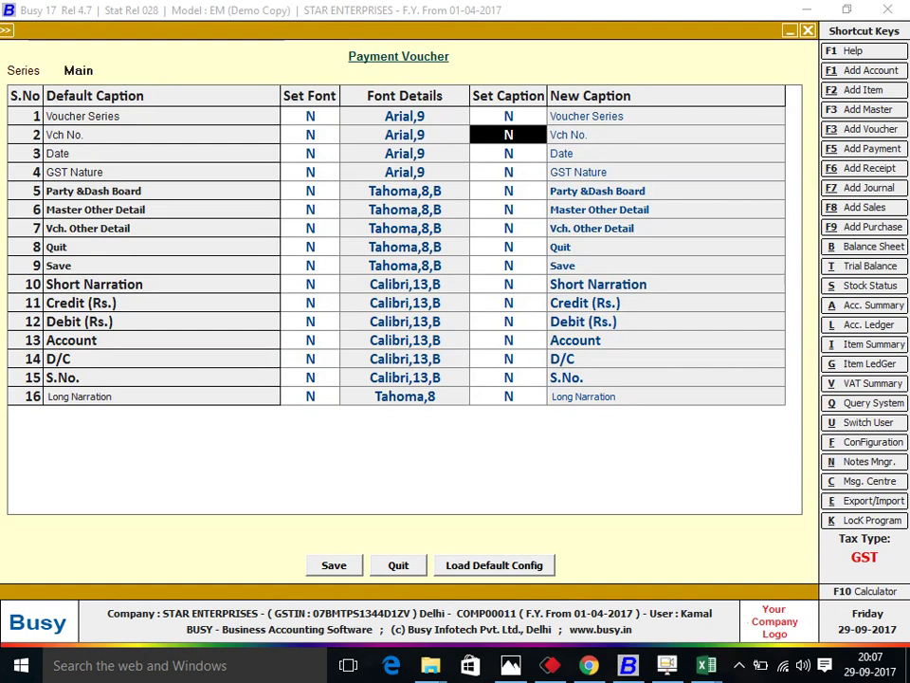
type("Y")
key("Return")
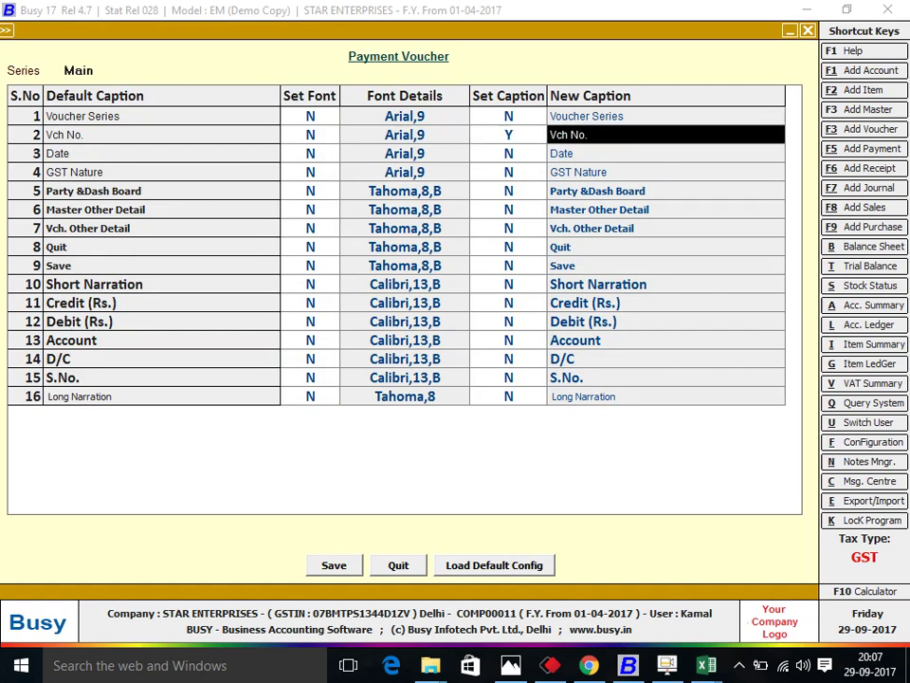
type("CHQU")
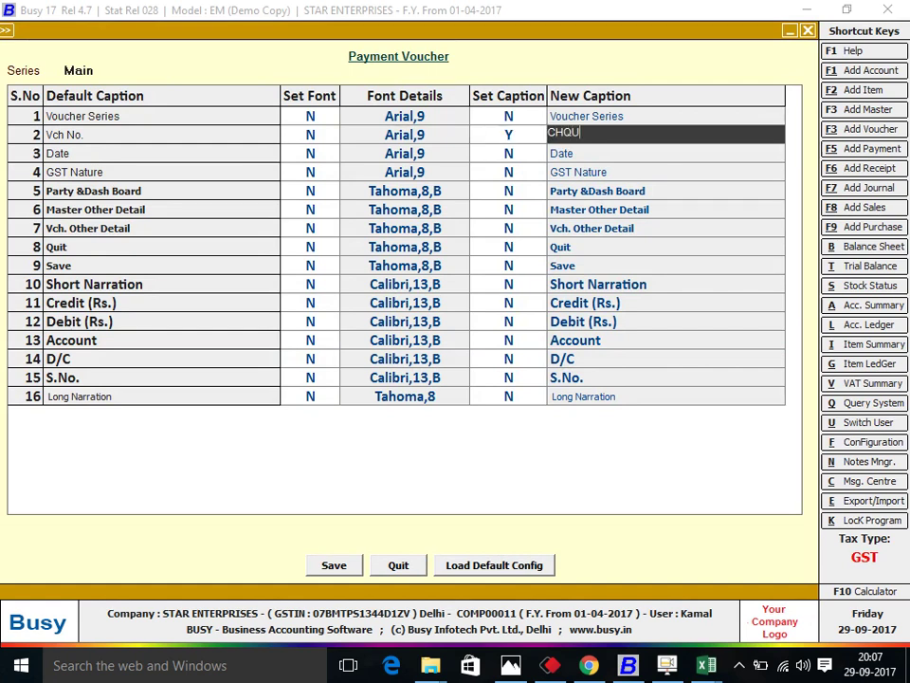
type("E NO")
key("Return")
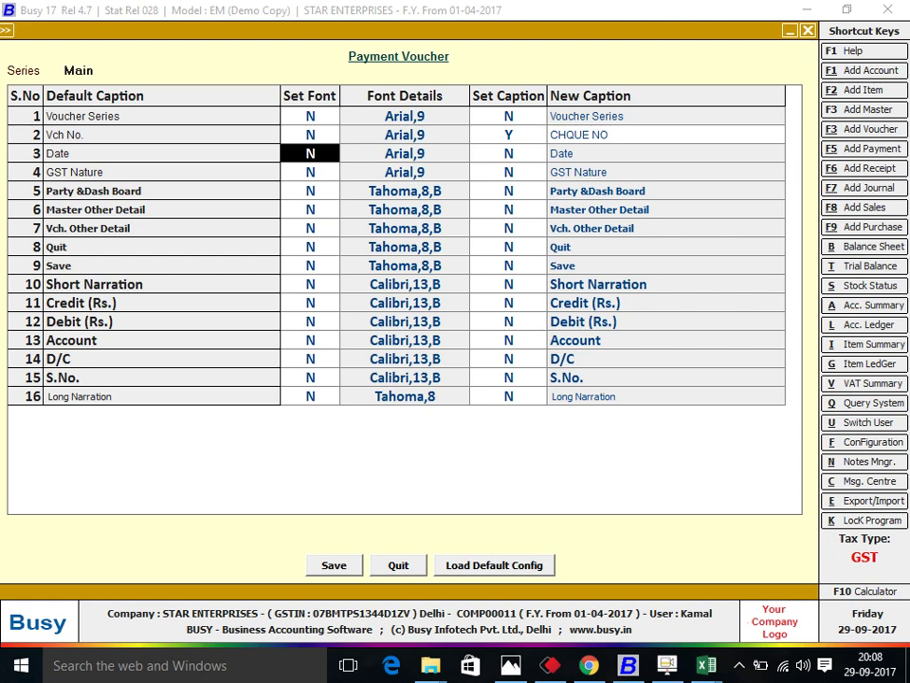
key("F2")
key("Return")
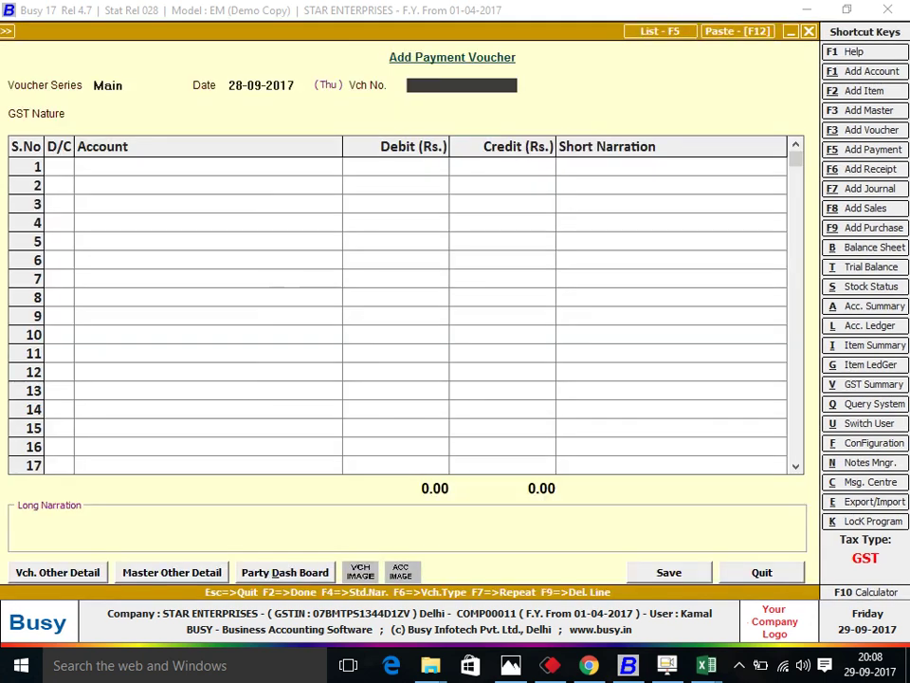
Close the payment voucher and reopen a blank Main series one to load the new cheque number caption.
key("Escape")
key("Return")
key("Return")
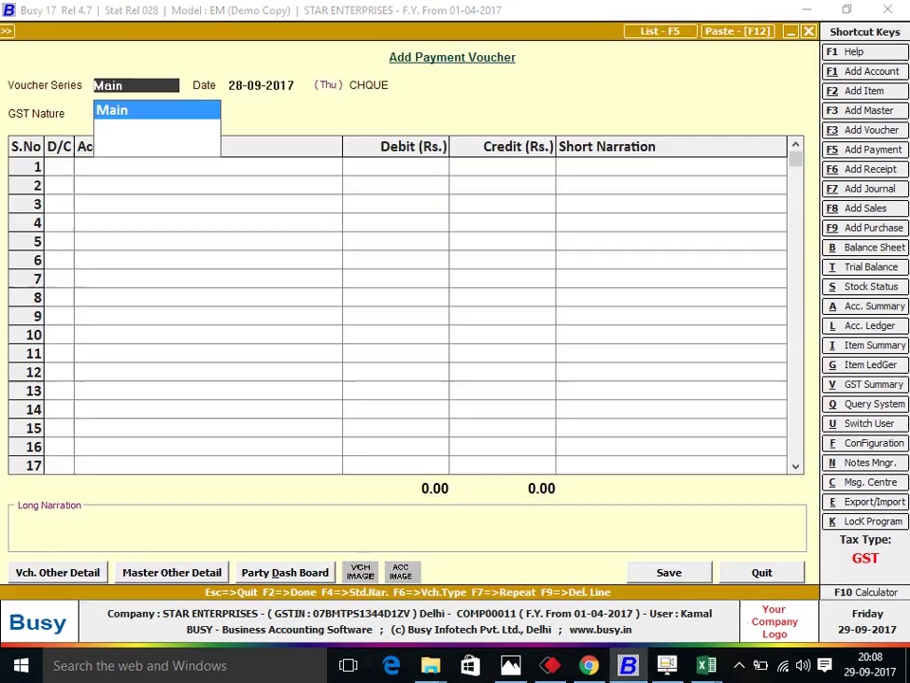
key("Return")
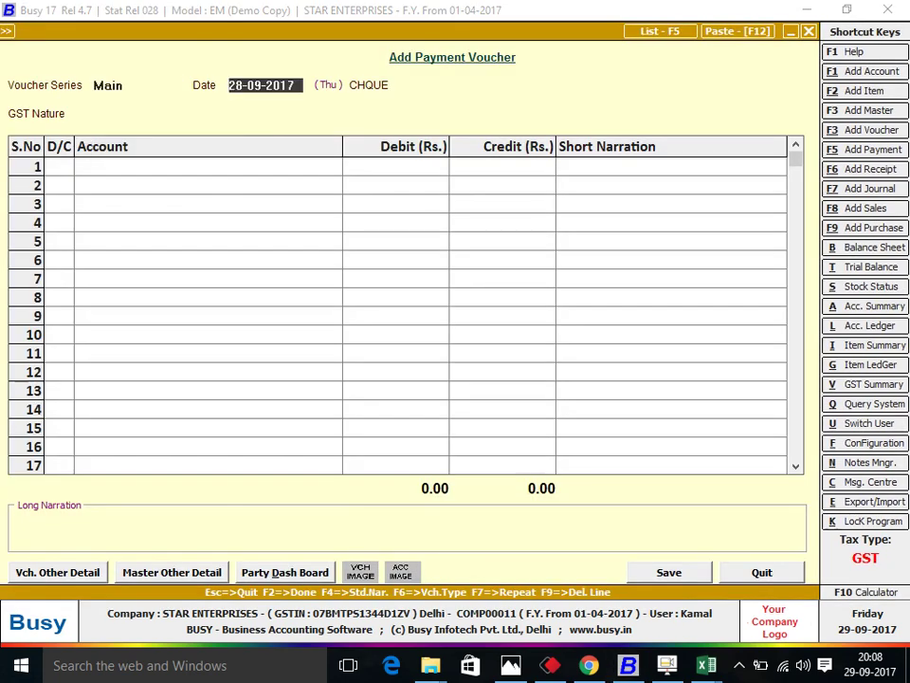
Switch to the account ledger in Excel and enter RECD in cell D6 above the Deposite heading.
key("alt+Tab")
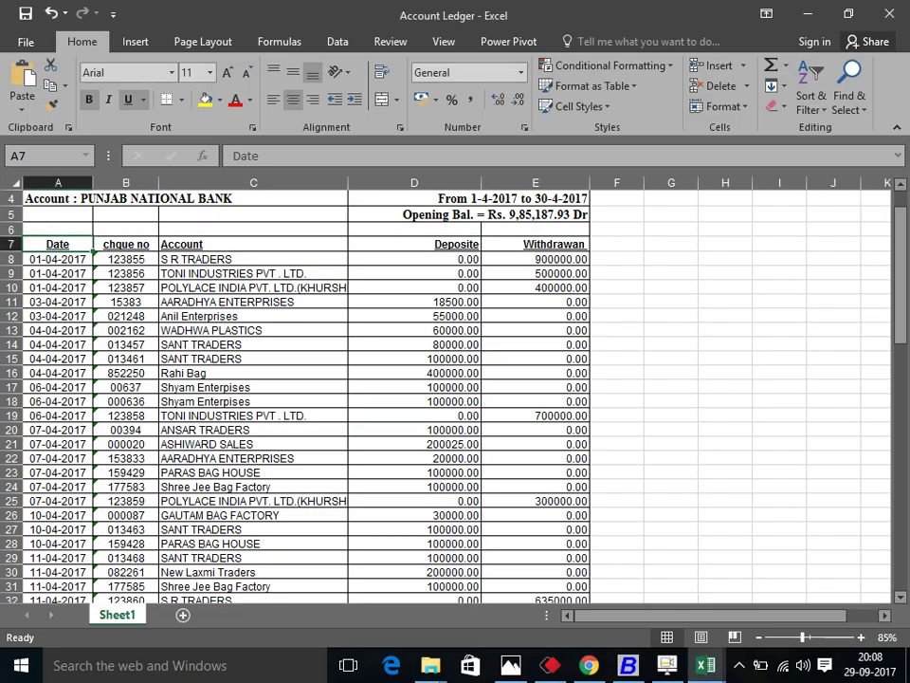
left_click(414, 244)
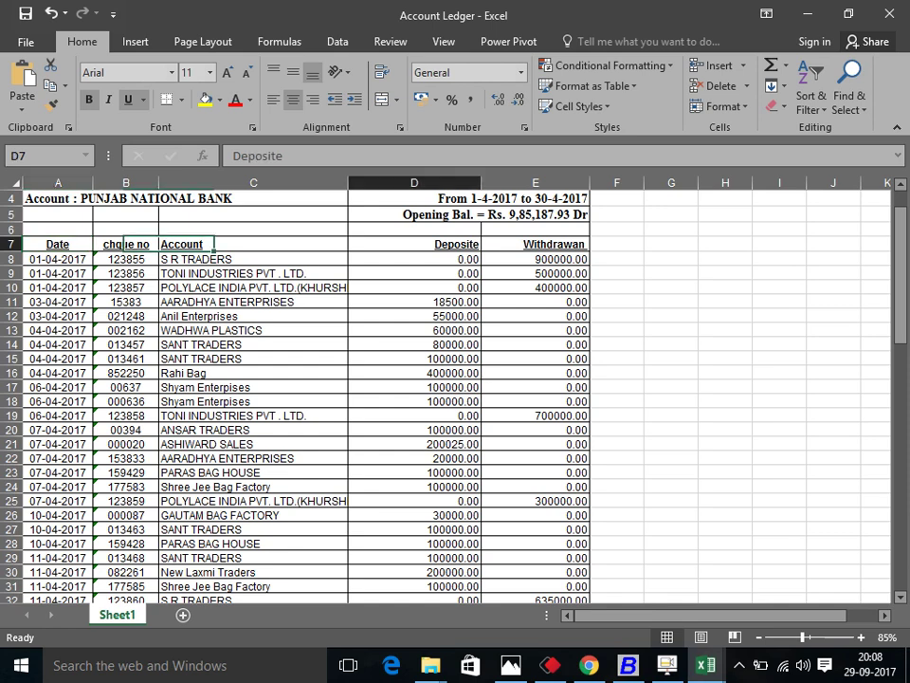
left_click(536, 244)
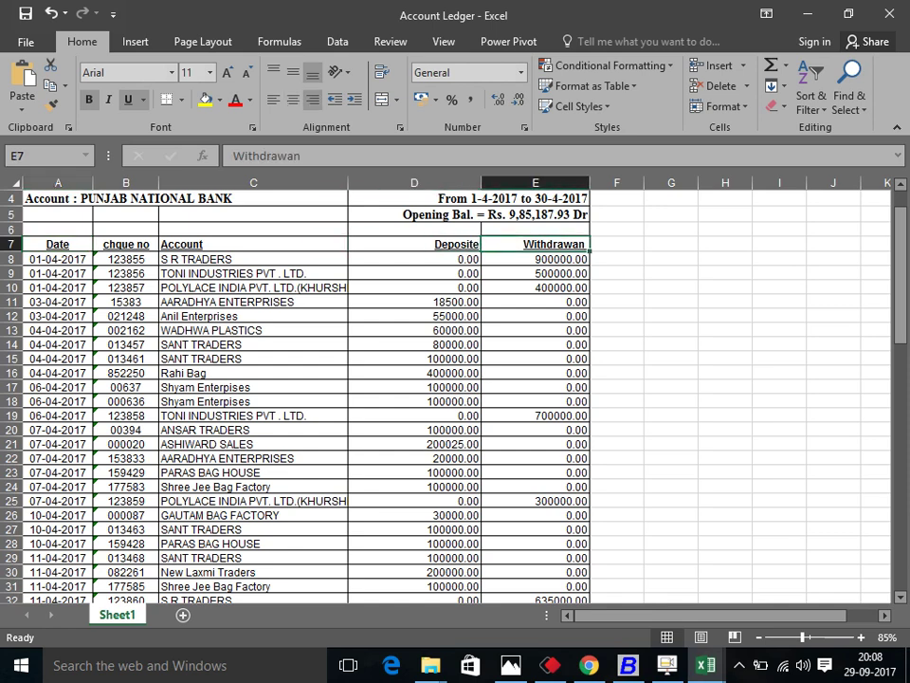
left_click(415, 244)
left_click(414, 228)
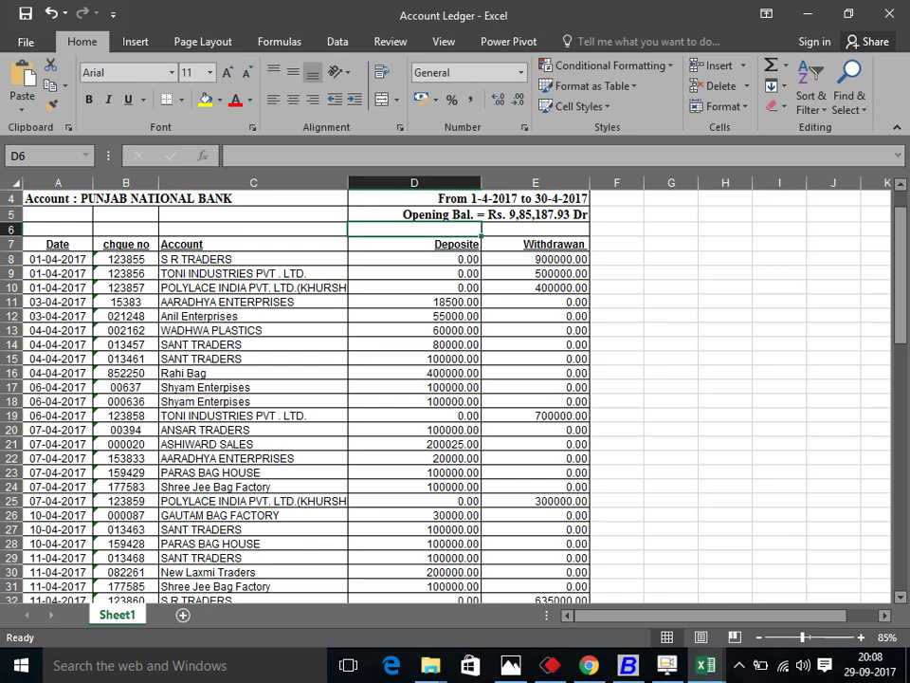
type("REC")
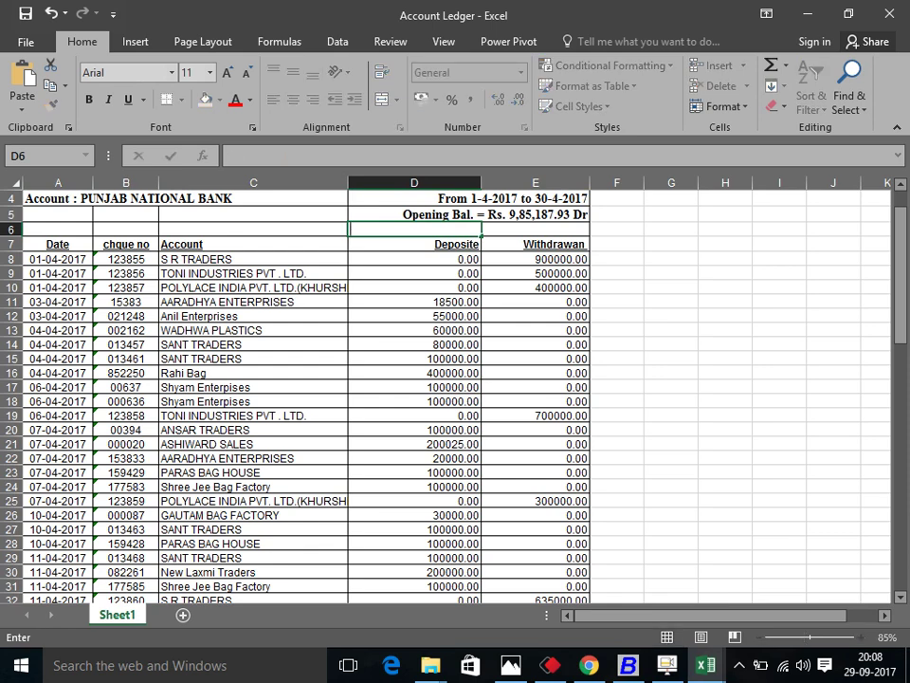
type("D")
key("Return")
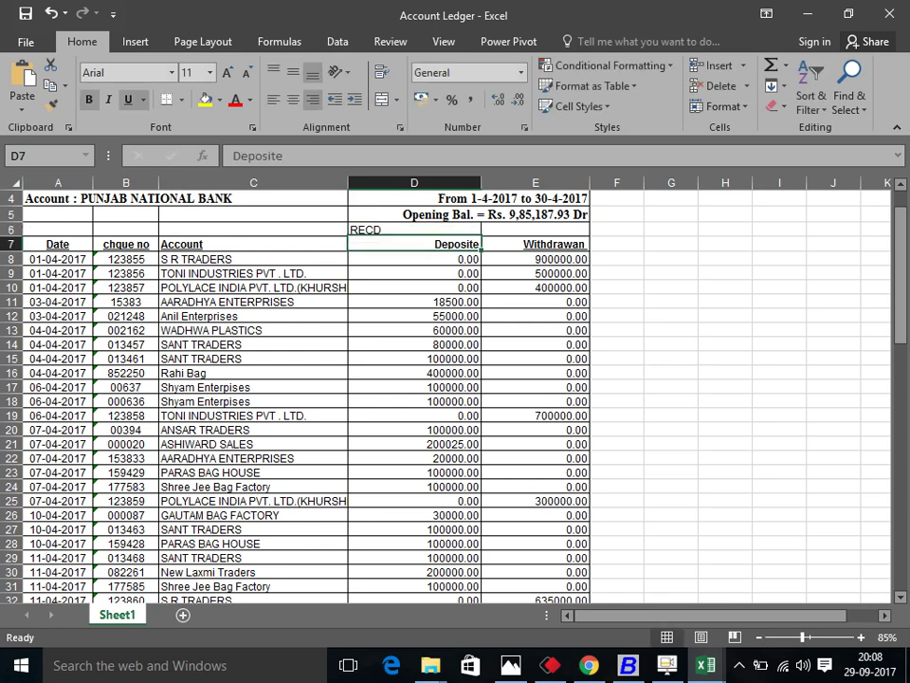
Enter PAYT in cell E6 above the Withdrawan heading of the account ledger.
left_click(414, 229)
left_click(535, 229)
type("PA")
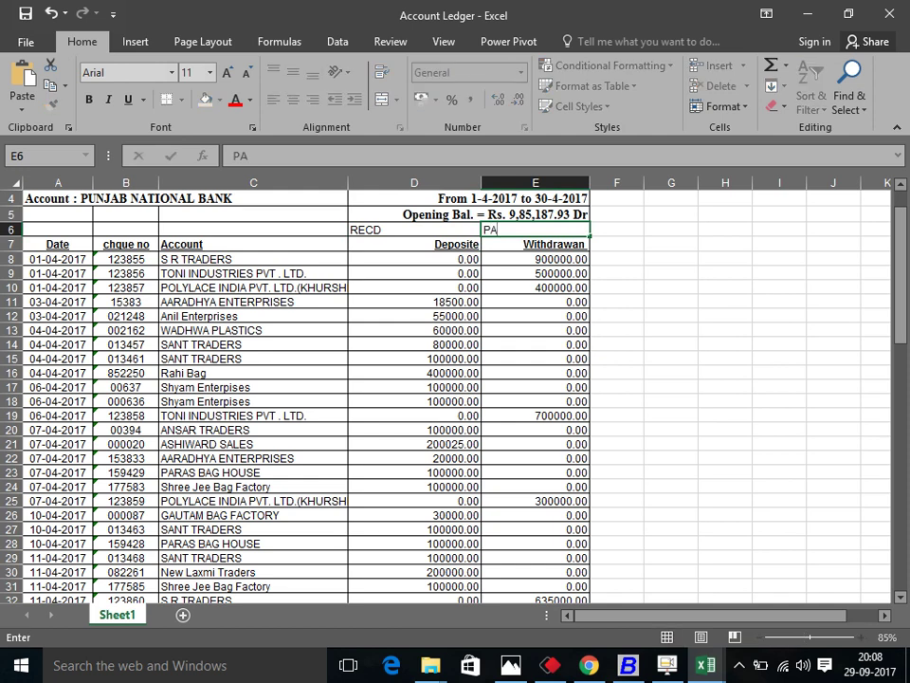
type("YT")
key("BackSpace")
type("T")
key("Return")
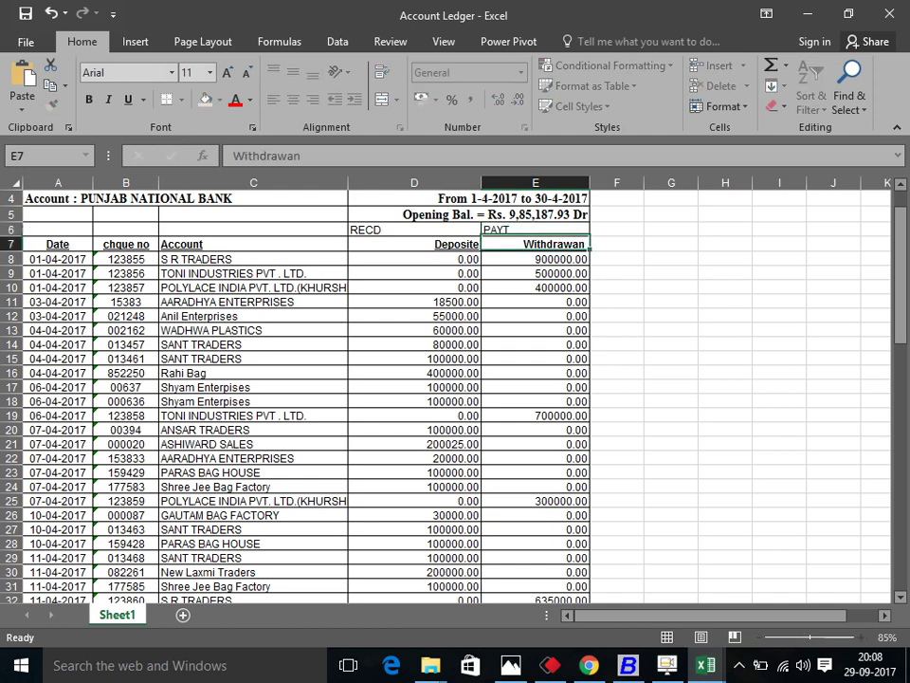
Examine the RECD and PAYT labels against the column headings and the S R TRADERS entry in row 8.
key("Left")
key("Left")
key("Left")
key("Right")
key("Right")
key("Right")
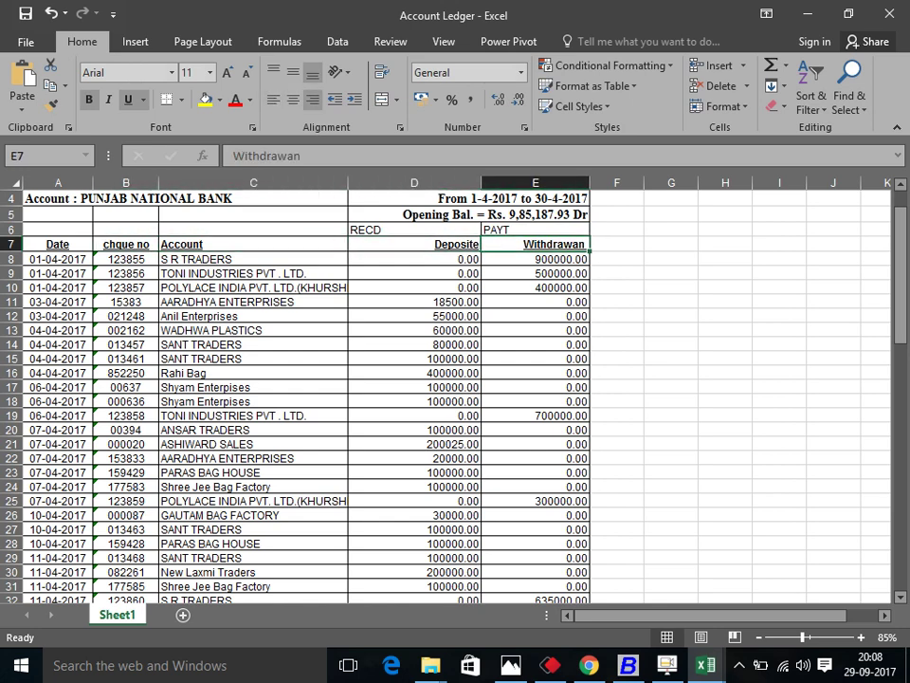
key("Up")
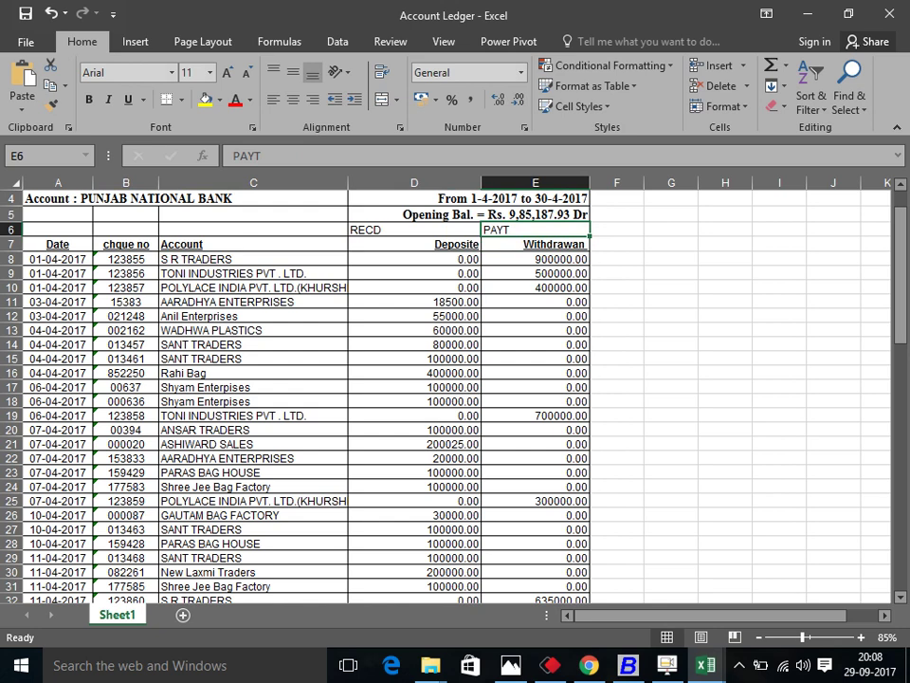
key("Left")
key("Left")
key("Left")
key("Right")
key("Right")
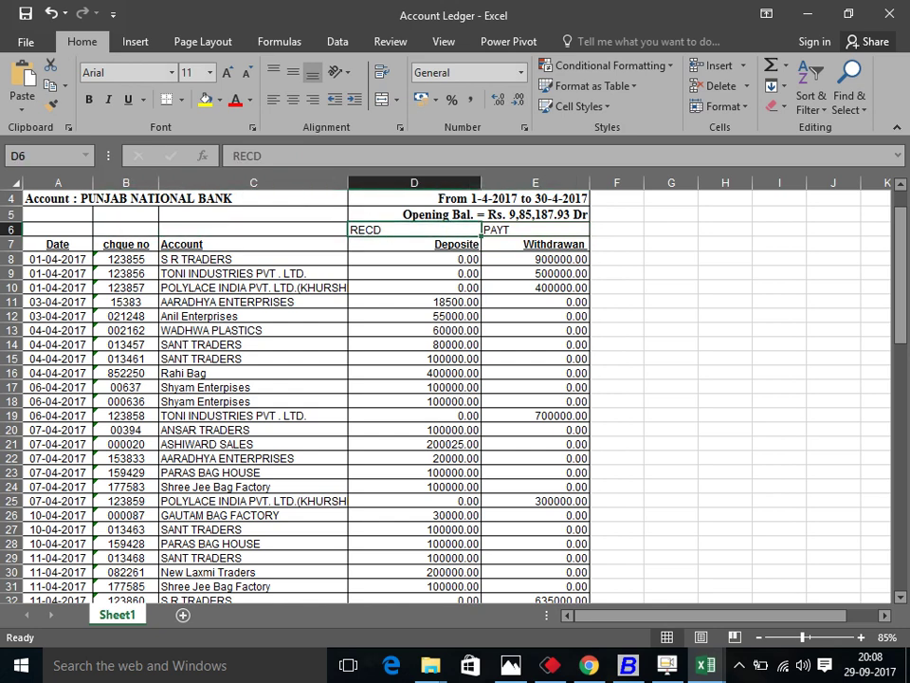
key("Down")
key("Down")
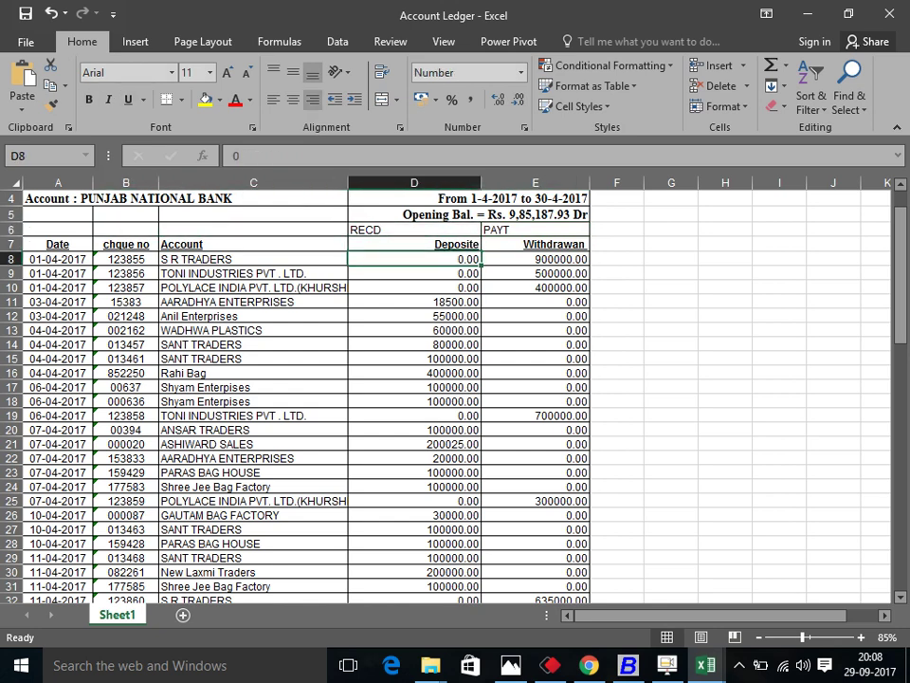
key("Left")
key("Left")
key("Left")
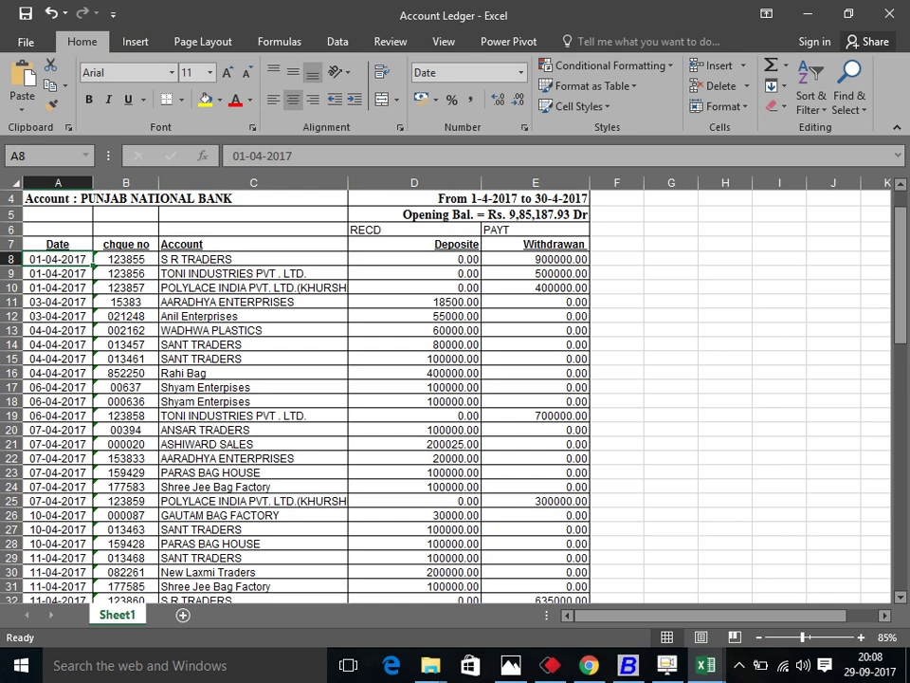
Clear the zero deposit in cell D8 of the S R TRADERS row and select its withdrawal amount in E8.
left_click(415, 258)
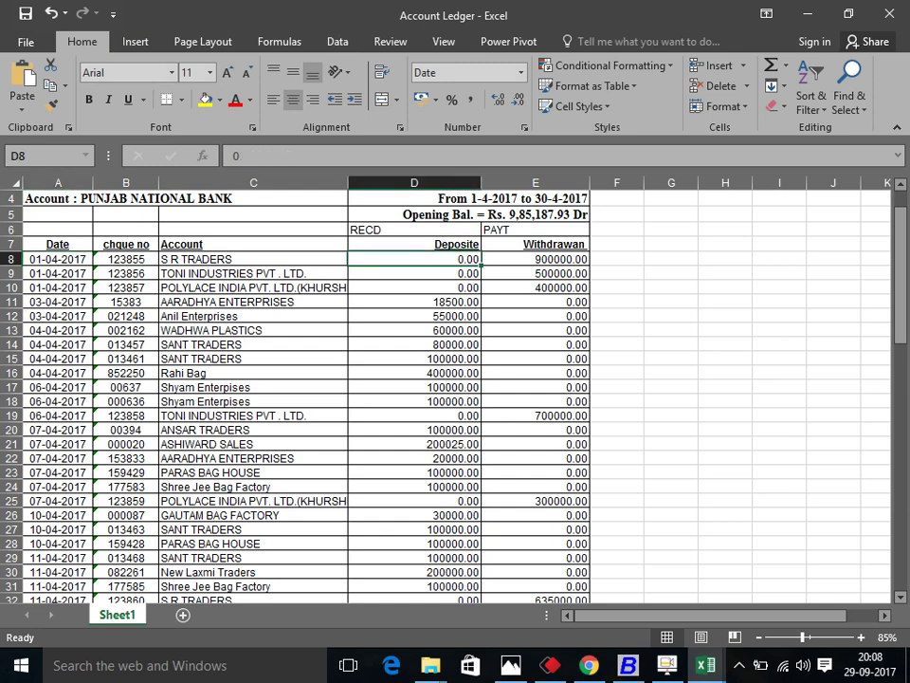
key("BackSpace")
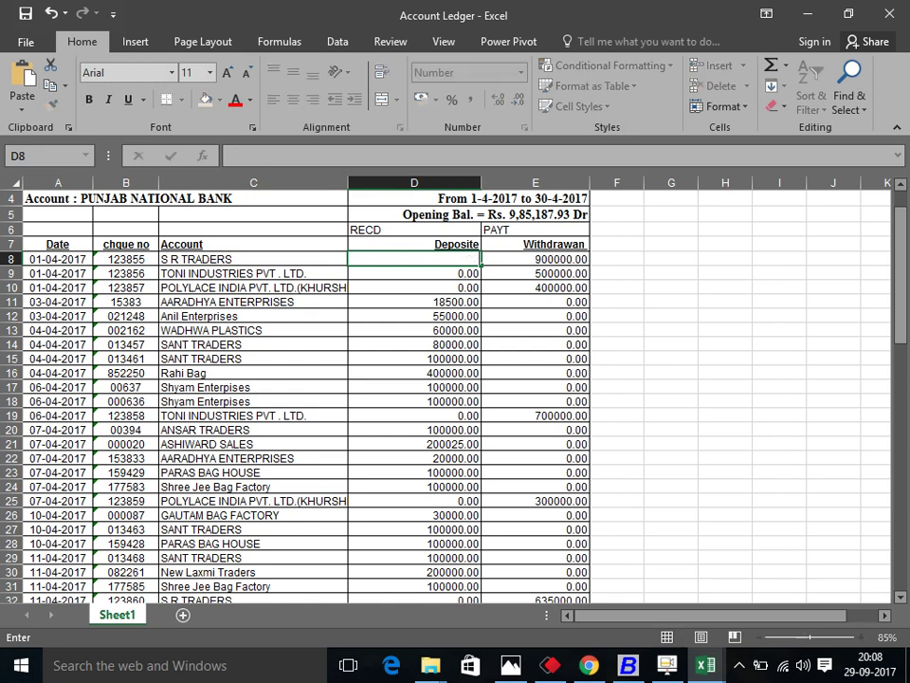
key("Return")
key("Up")
left_click(536, 258)
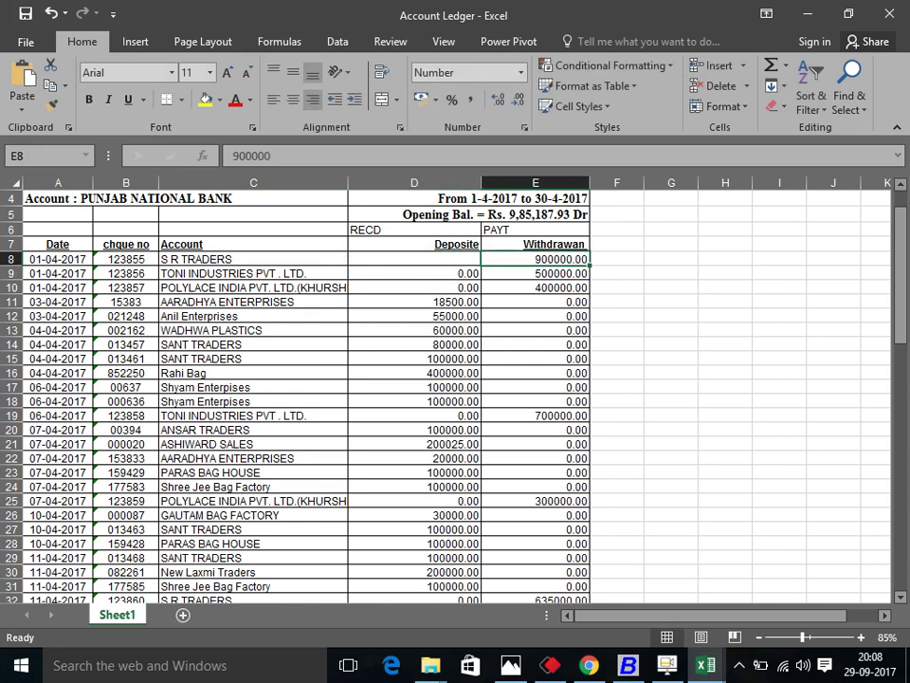
Switch to the payment voucher in Busy and set its date to 01-04-2017.
key("alt+Tab")
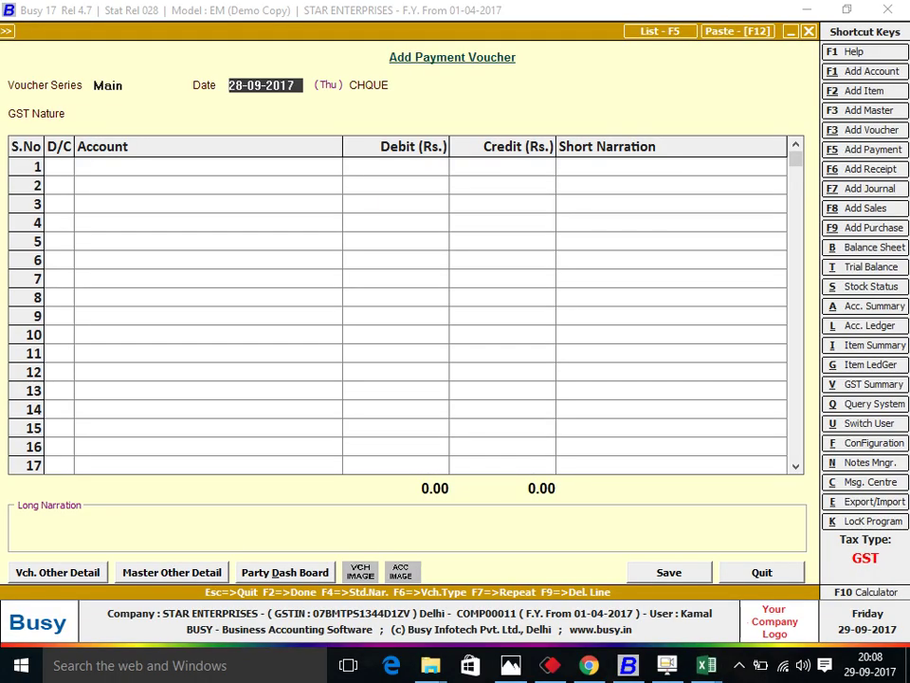
type("1-4")
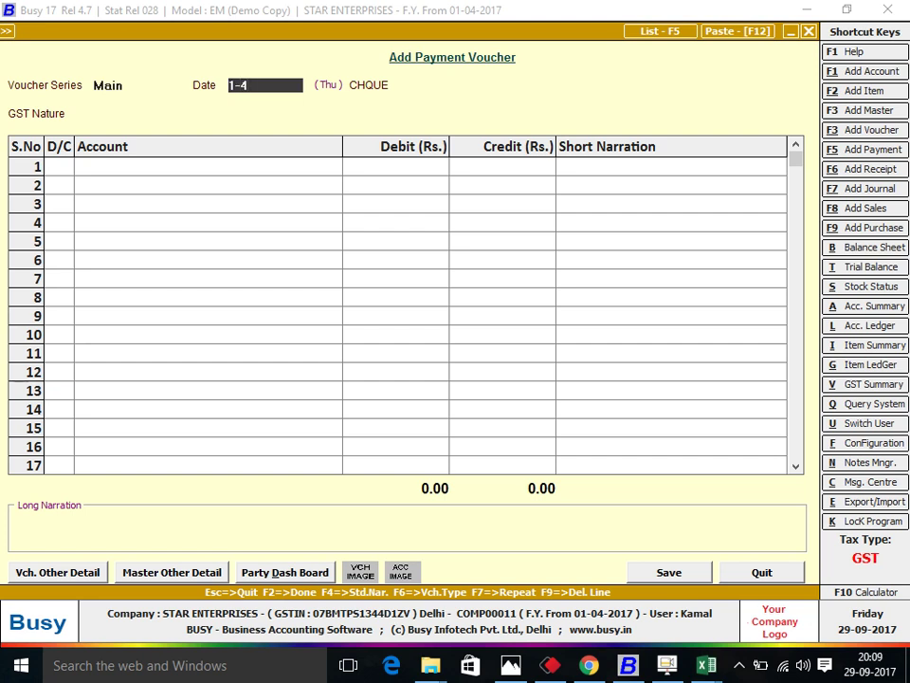
key("Return")
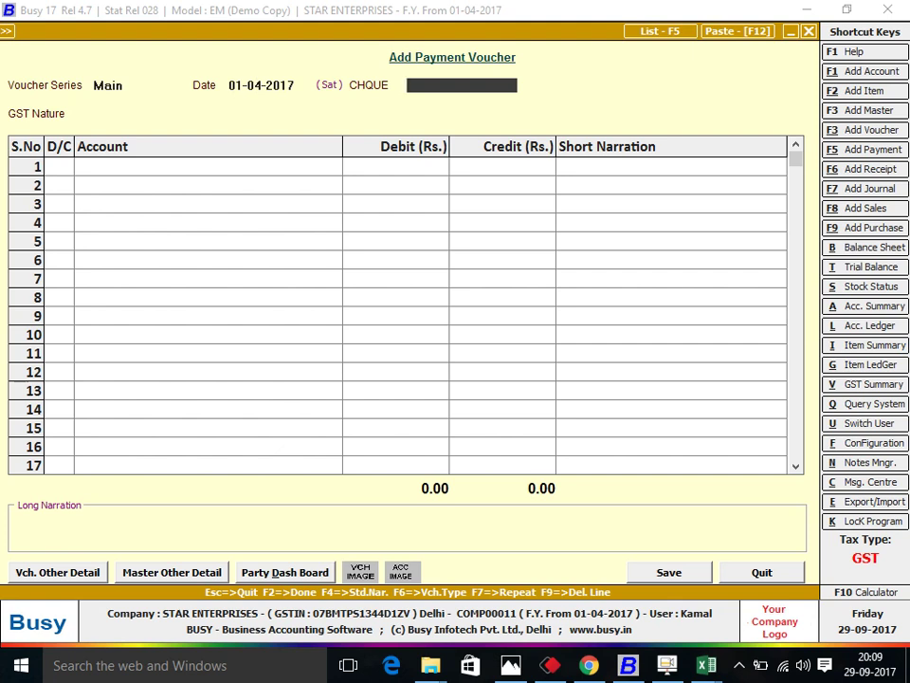
Check the payment voucher's caption configuration and try to continue with the cheque number left blank.
key("ctrl+f")
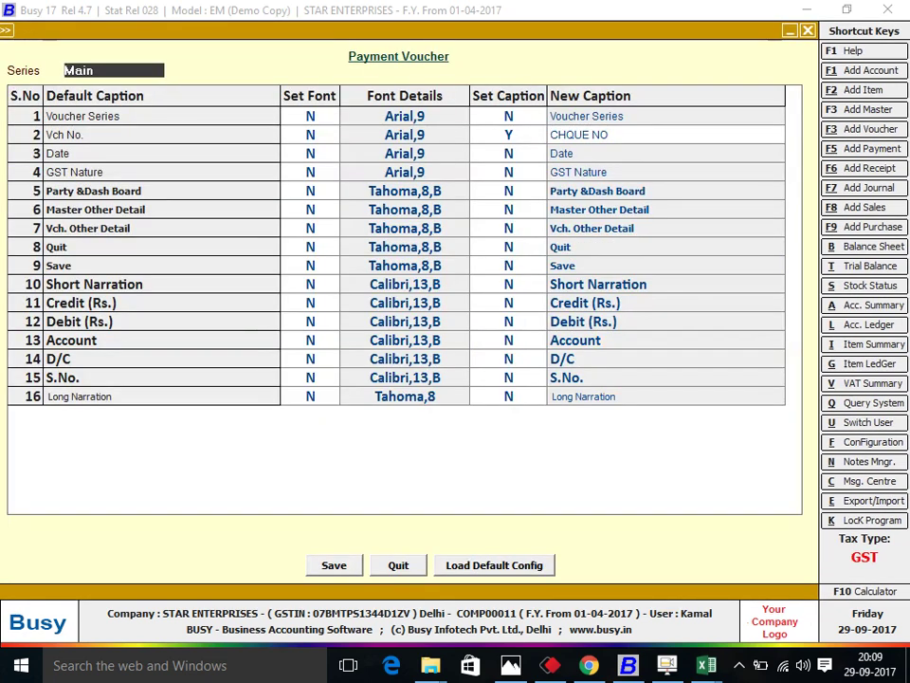
key("Escape")
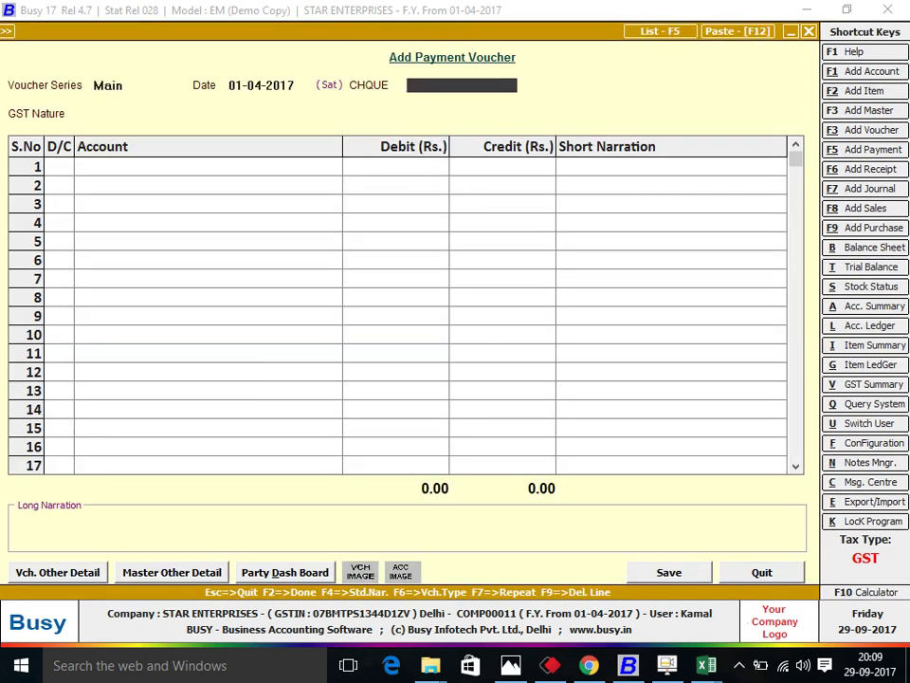
key("Return")
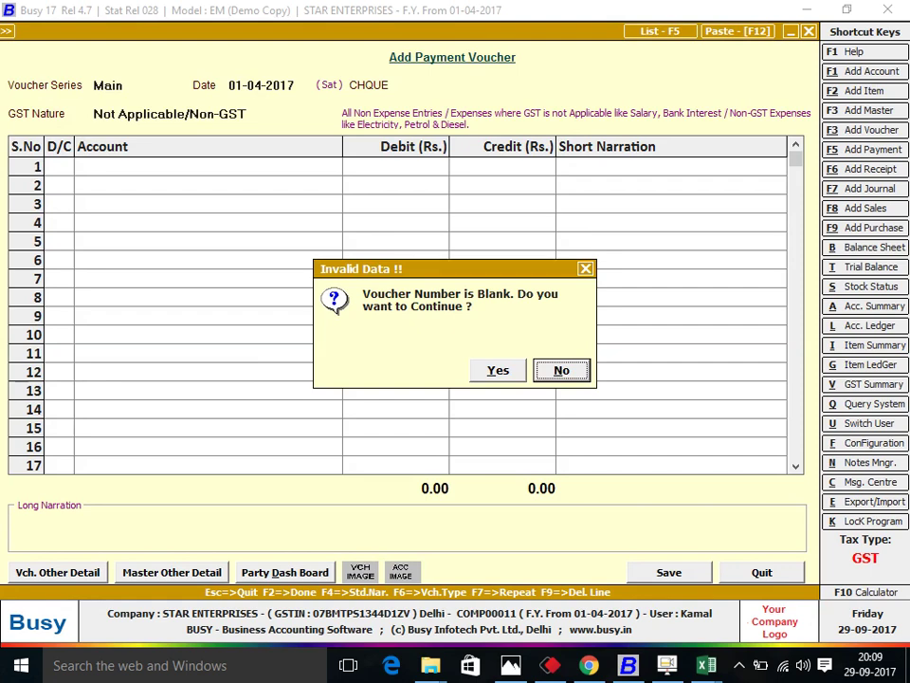
key("Left")
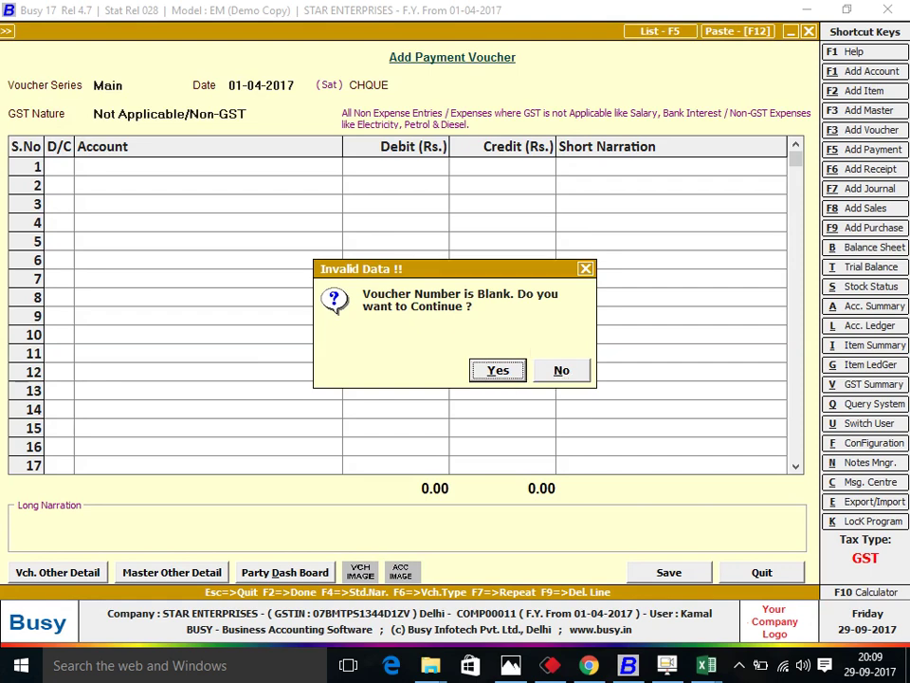
key("Return")
key("Return")
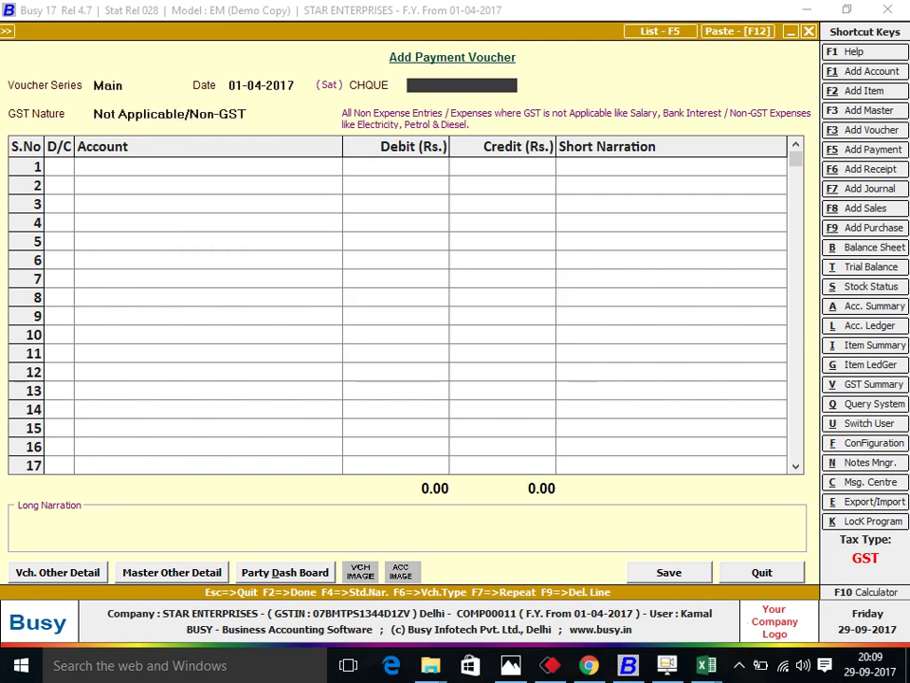
Try to enter the S R TRADERS cheque number 123855 from the Excel ledger as the voucher number, declining the duplicate.
type("1")
key("Return")
key("Escape")
key("alt+Tab")
key("alt+Tab")
type("123855")
key("Return")
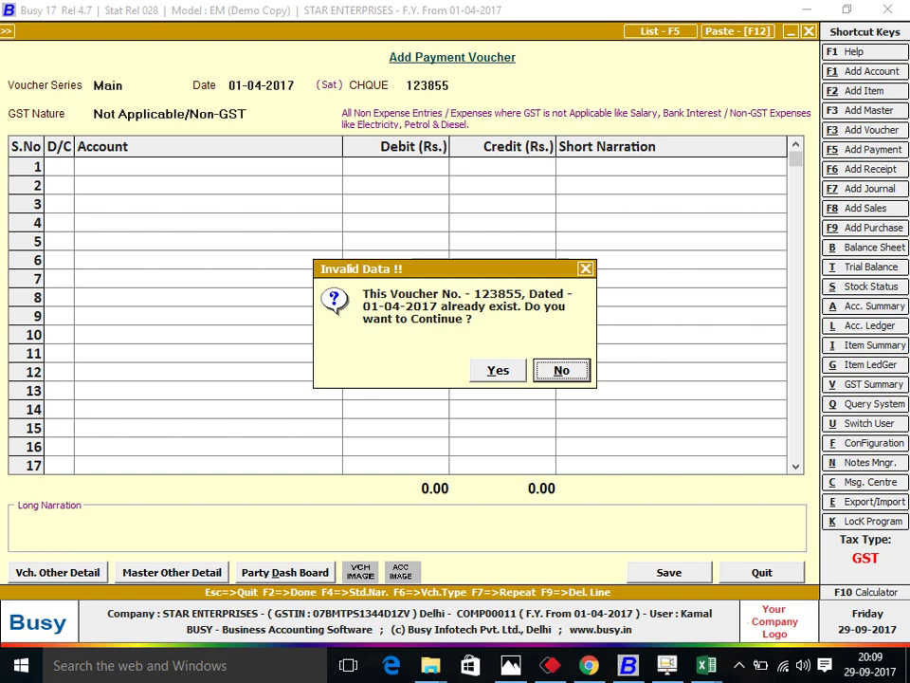
key("Return")
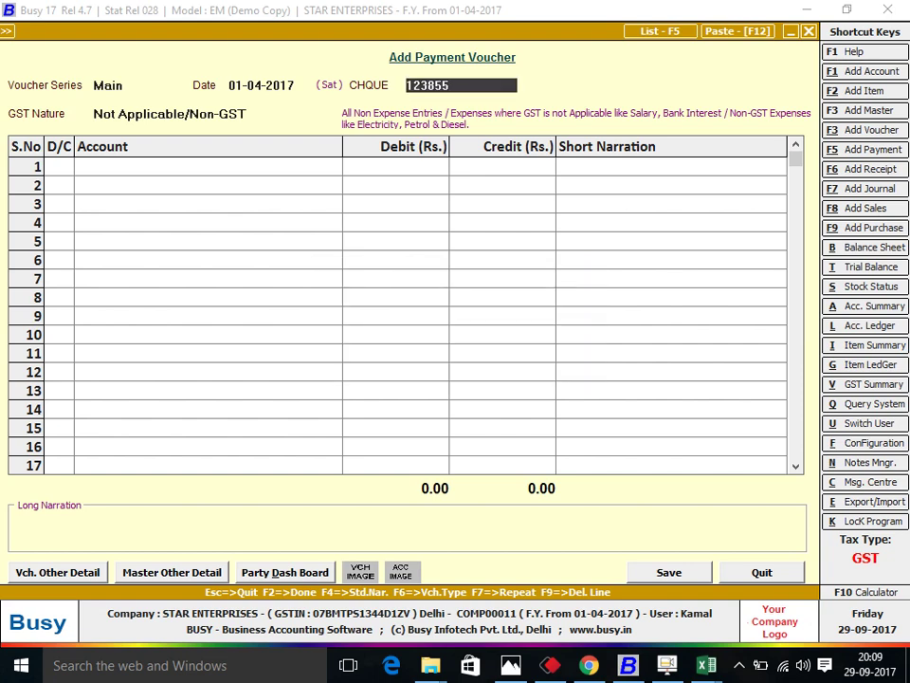
Open the existing voucher 123855 from the Main series payment voucher list, examine its entries, and return to the blank voucher.
key("F5")
key("Return")
key("F2")
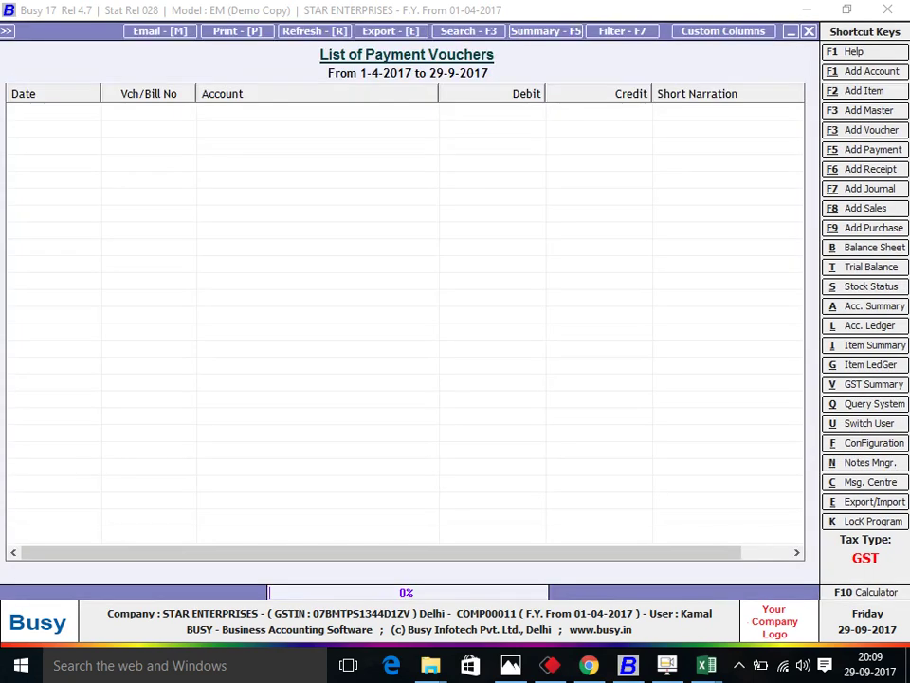
key("Escape")
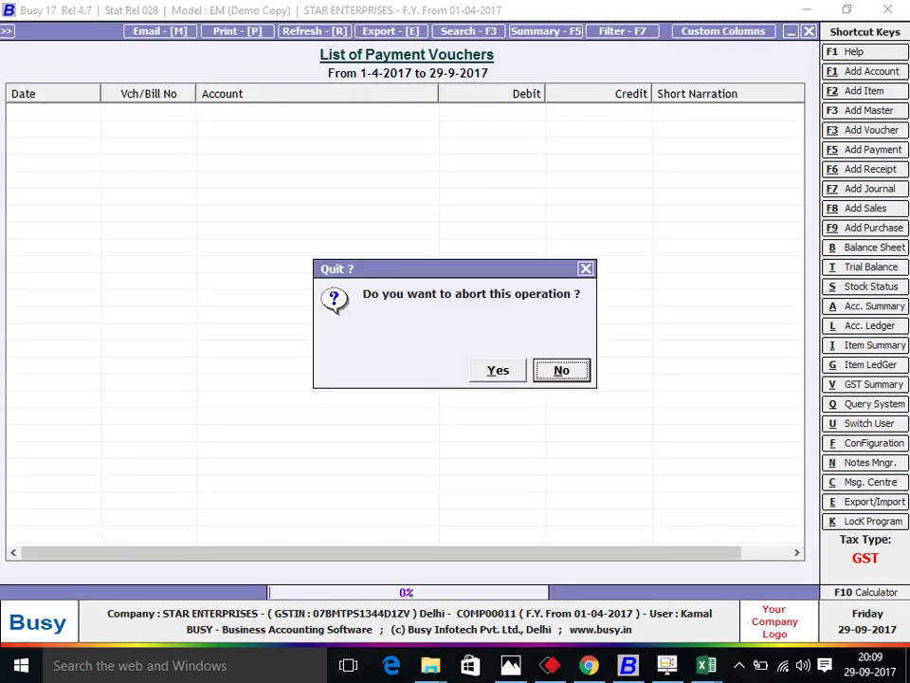
key("Return")
key("Return")
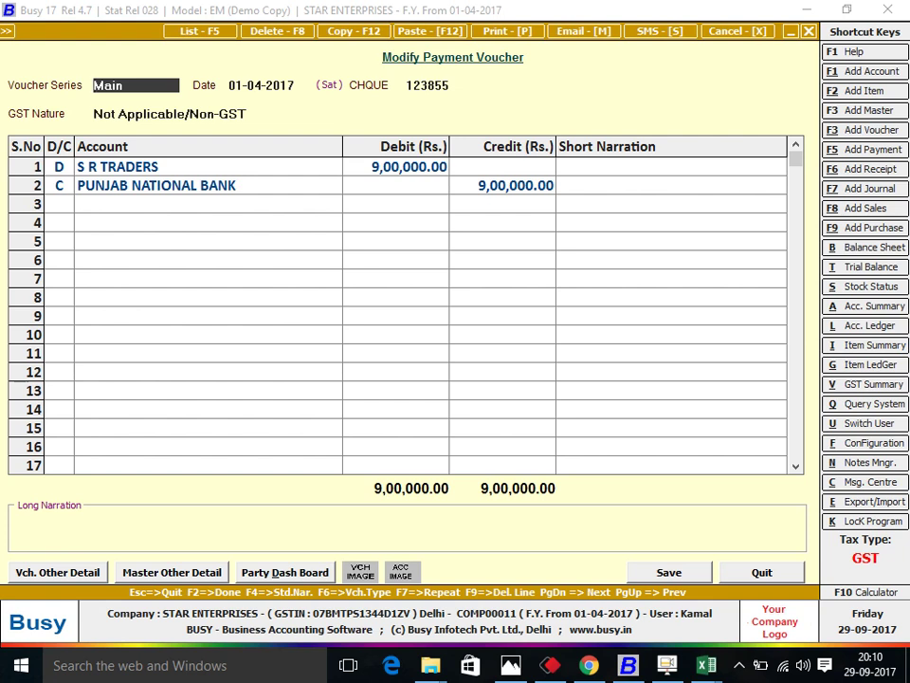
key("Return")
key("Return")
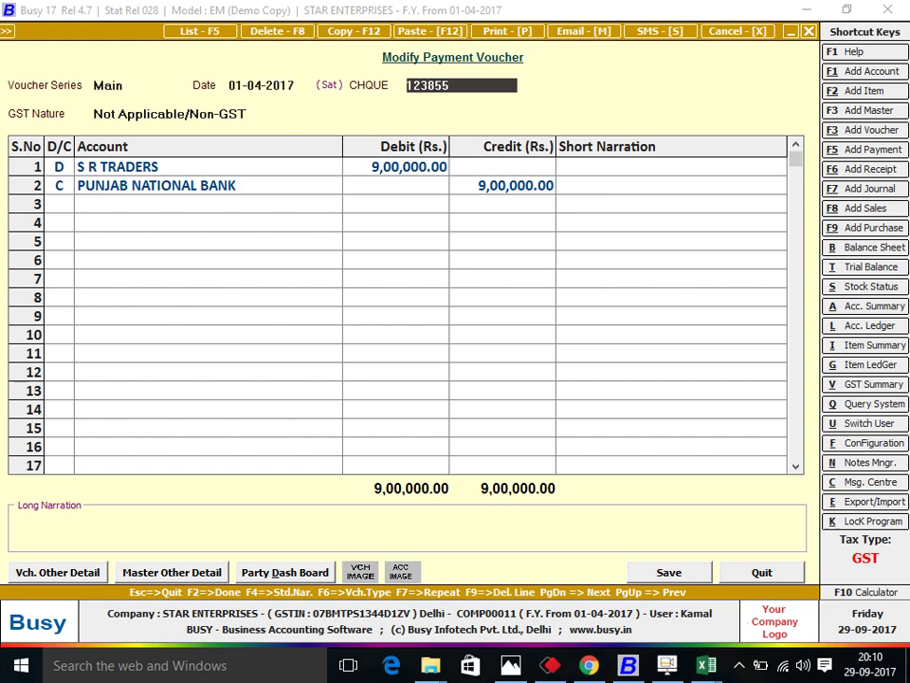
key("F2")
key("Escape")
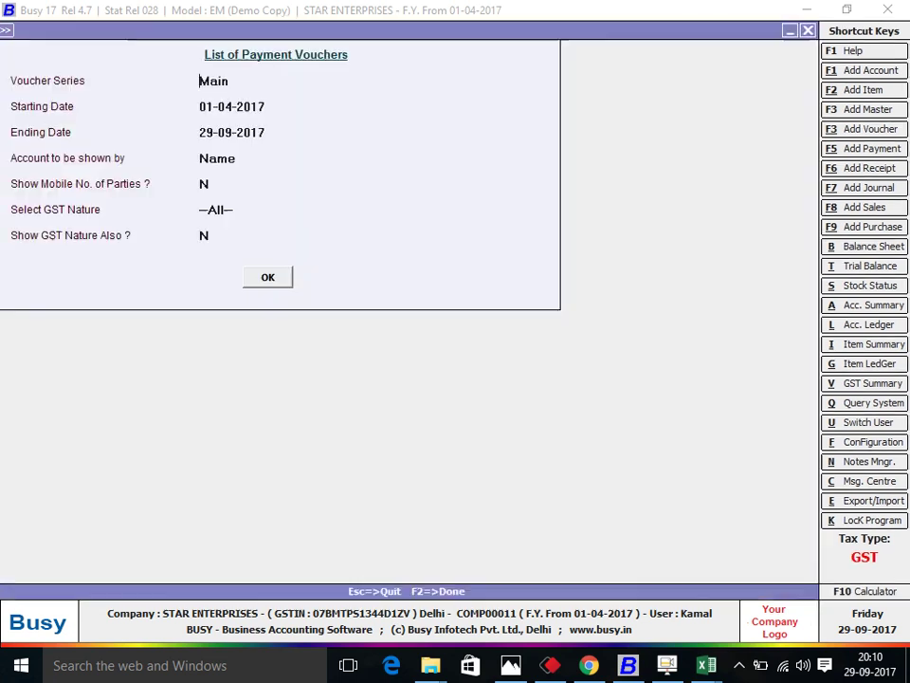
key("Escape")
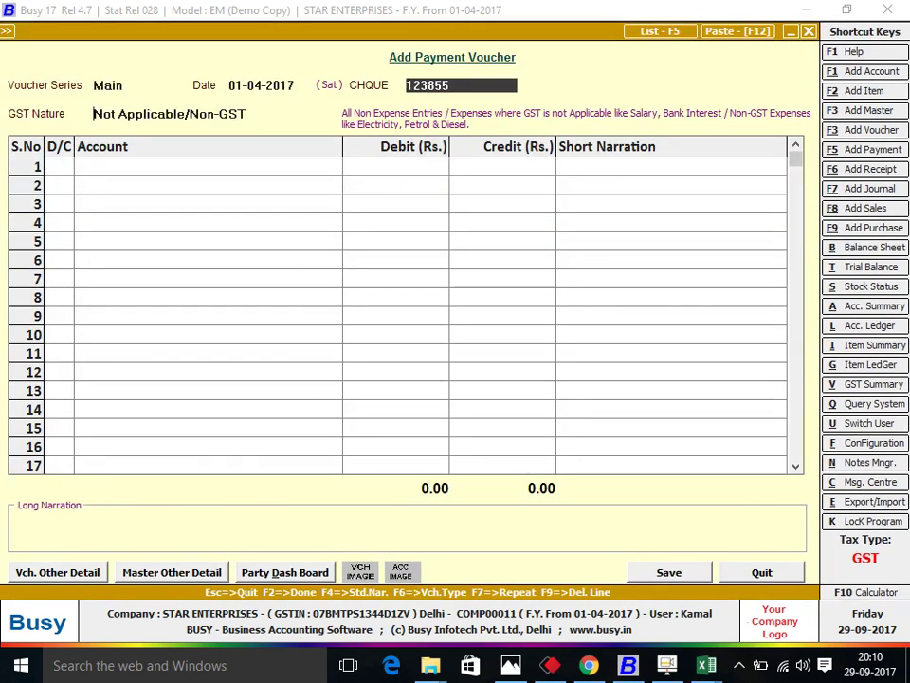
Decline reusing voucher number 123855 and try a backslash as the cheque number instead.
key("Return")
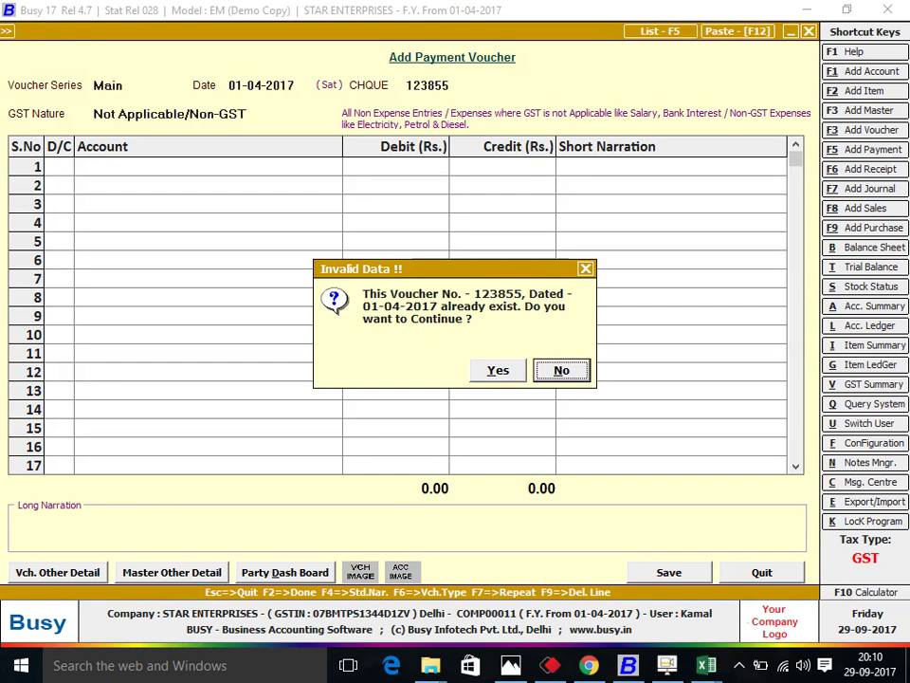
key("Left")
key("Right")
key("Return")
type("\\")
key("Return")
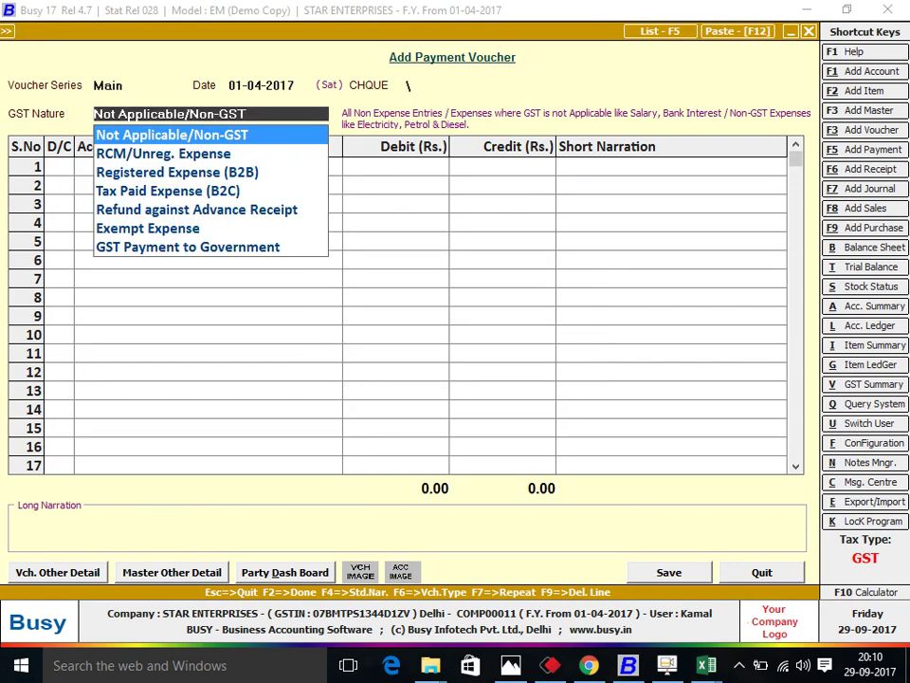
key("Return")
key("Escape")
key("Escape")
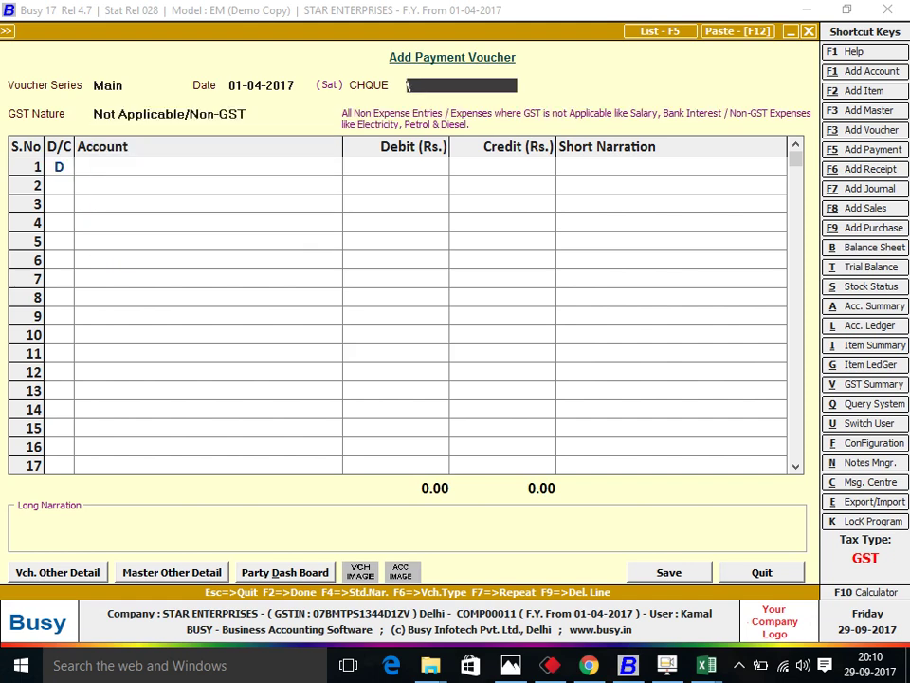
Recheck the first cheque number in the Excel ledger and enter 1238550 as the payment voucher's cheque number.
key("alt+Tab")
key("alt+Tab")
type("1238")
key("alt+Tab")
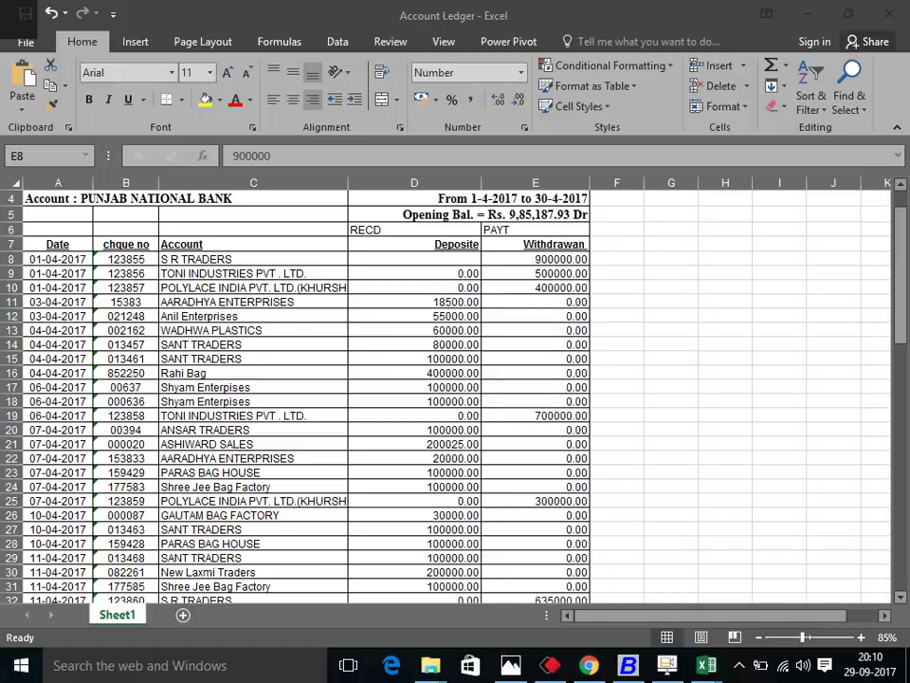
key("alt+Tab")
type("55")
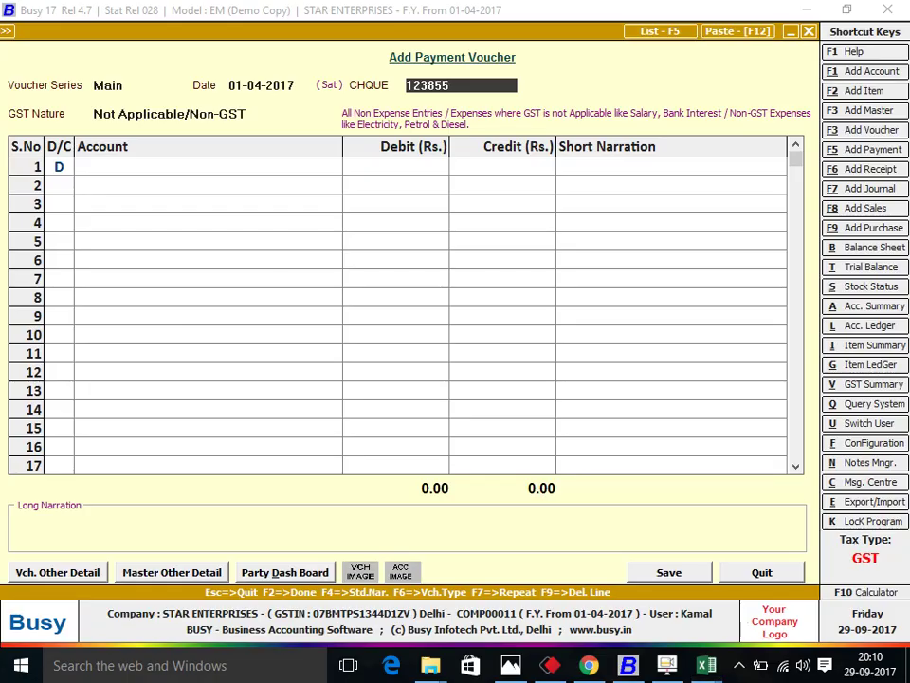
type("0")
key("Return")
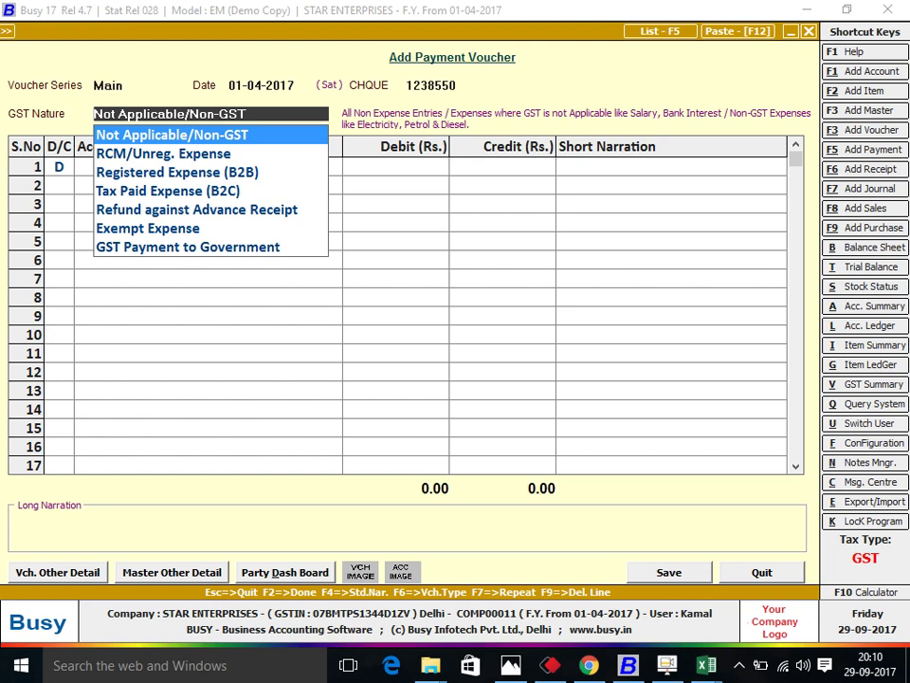
Set the voucher's GST nature to Not Applicable/Non-GST and switch to the account ledger in Excel.
key("Return")
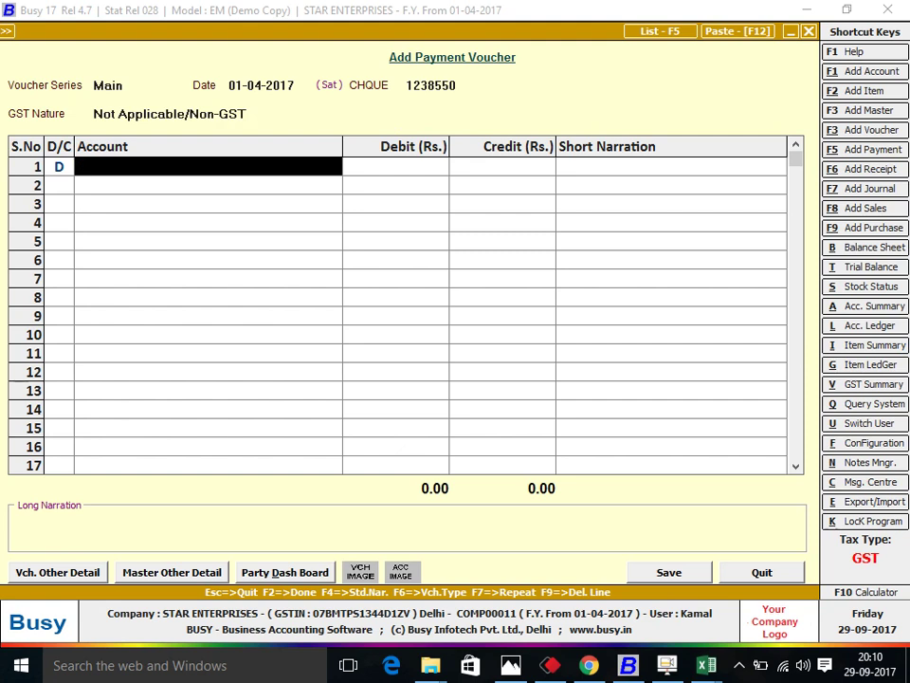
left_click(169, 113)
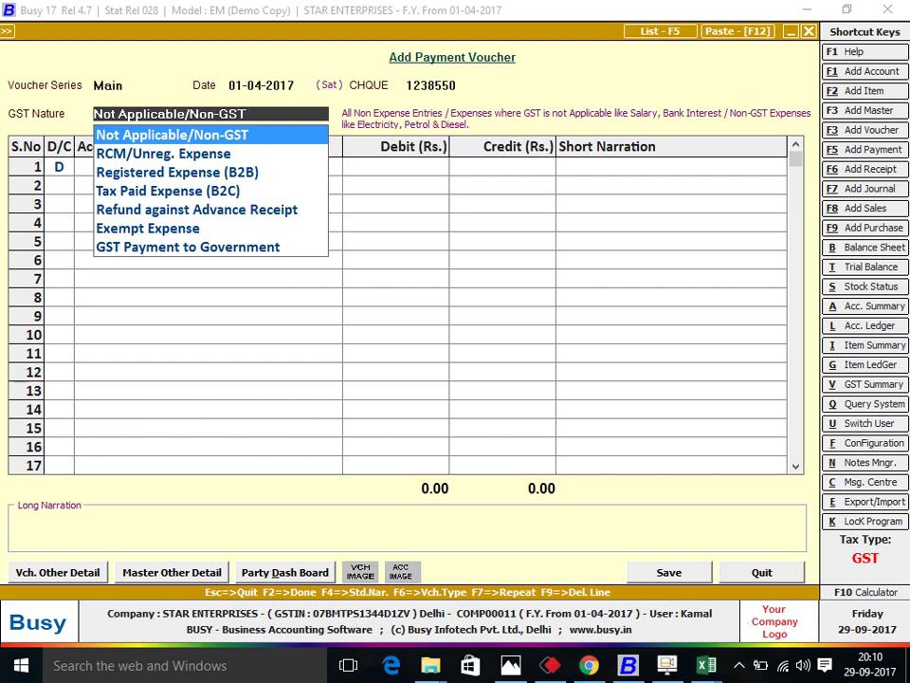
key("Return")
key("alt+Tab")
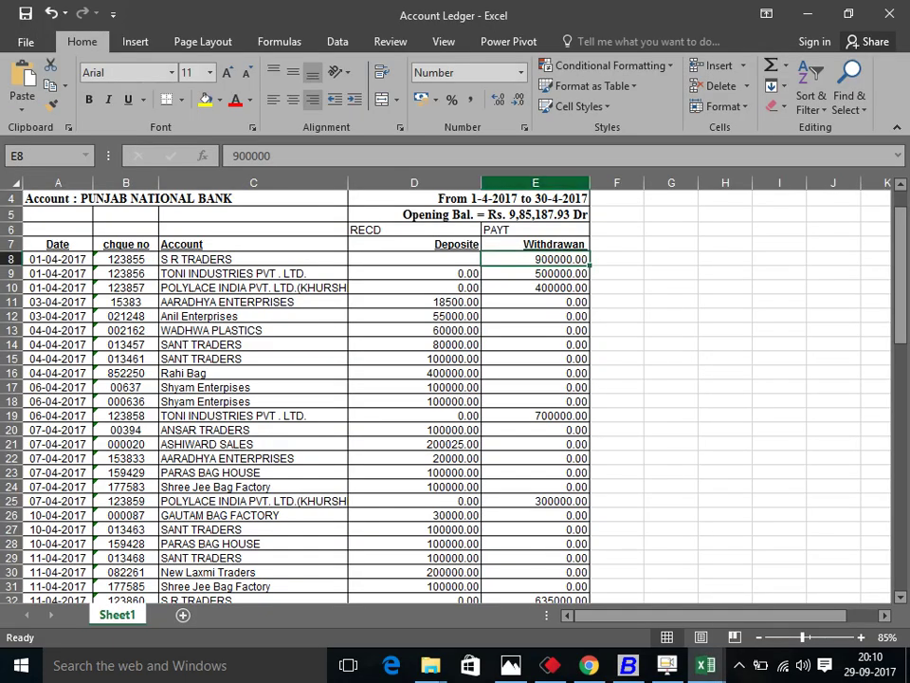
Check the first account name in the Excel ledger and enter S R TRADERS as the payment voucher's first debit account.
left_click(253, 259)
key("alt+Tab")
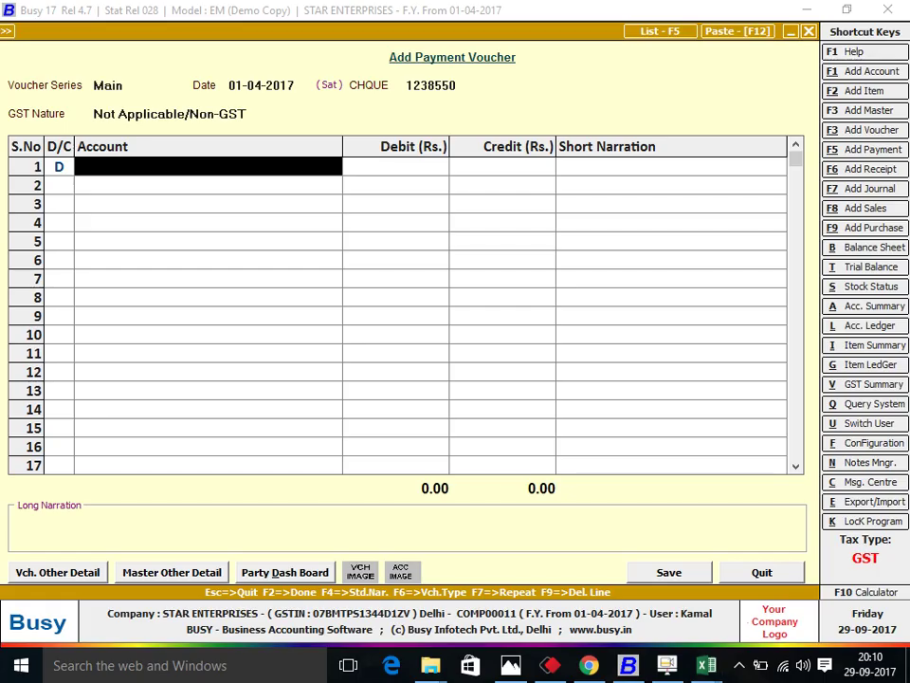
type("sr")
key("BackSpace")
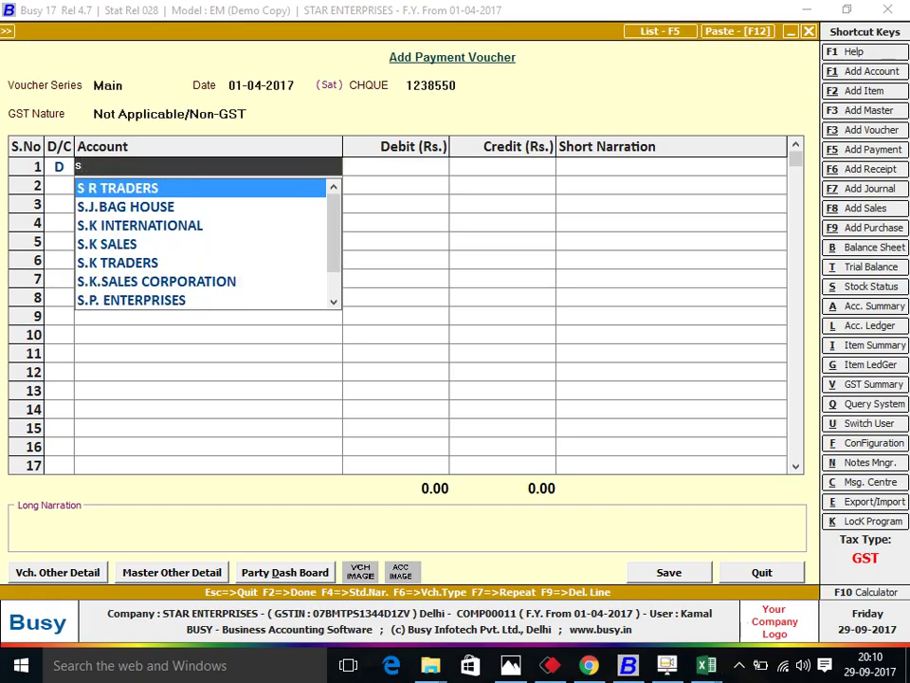
key("Return")
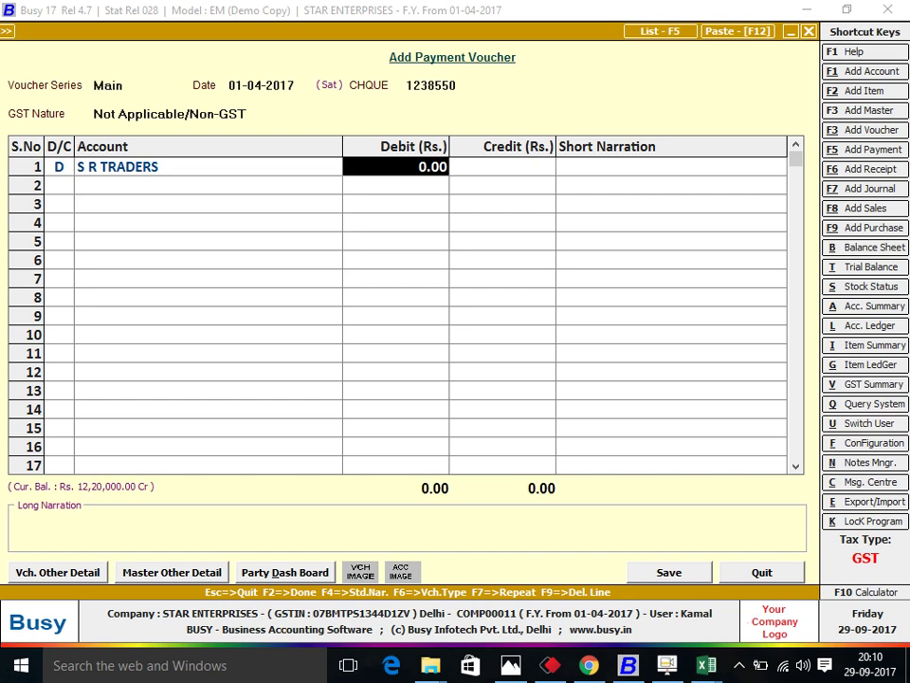
Open the S R TRADERS account master from the voucher line, review its group, and save it back to the voucher.
left_click(209, 166)
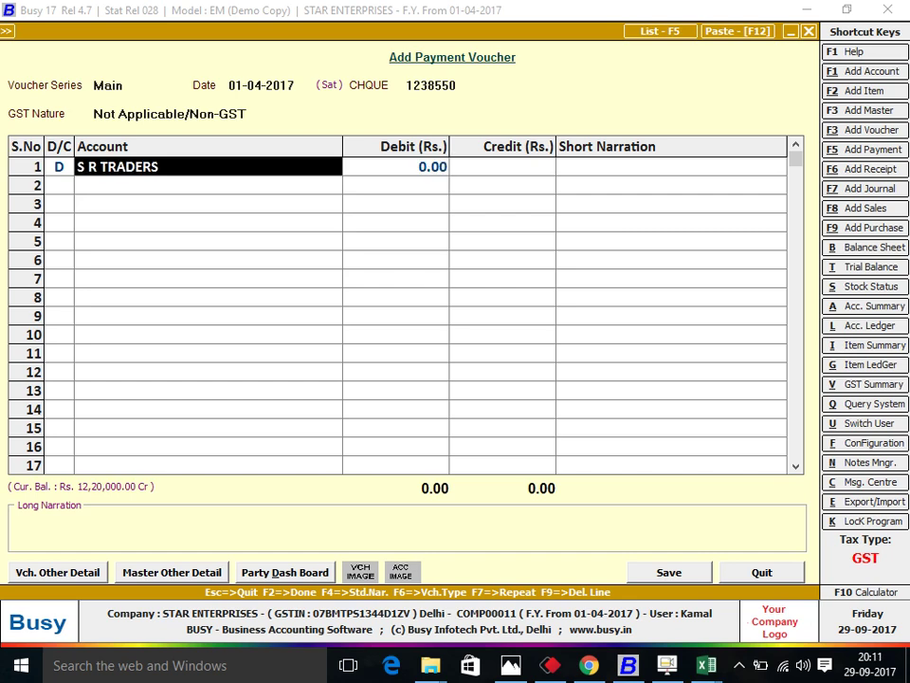
key("F3")
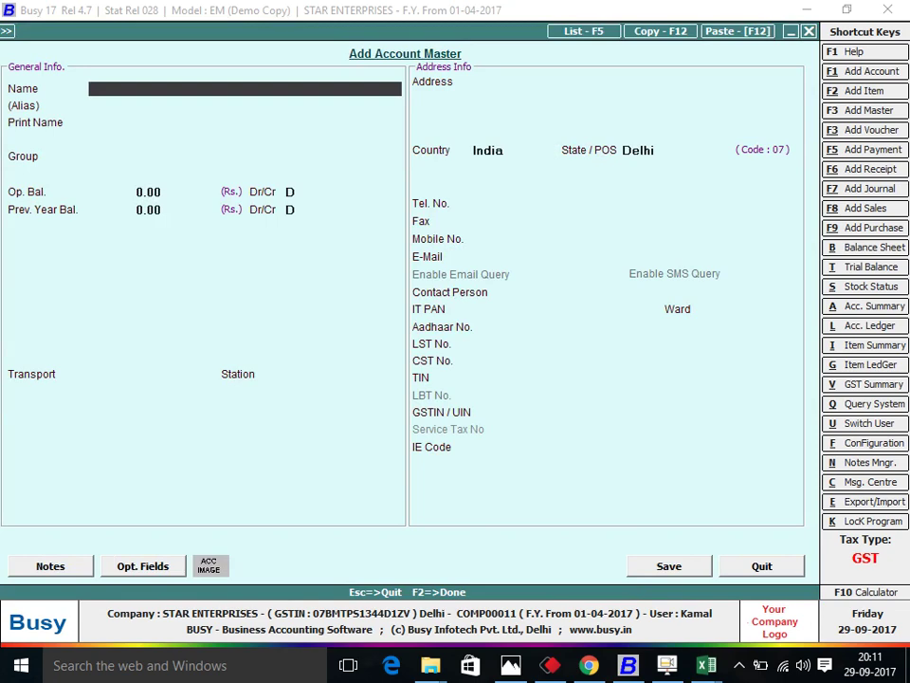
key("Escape")
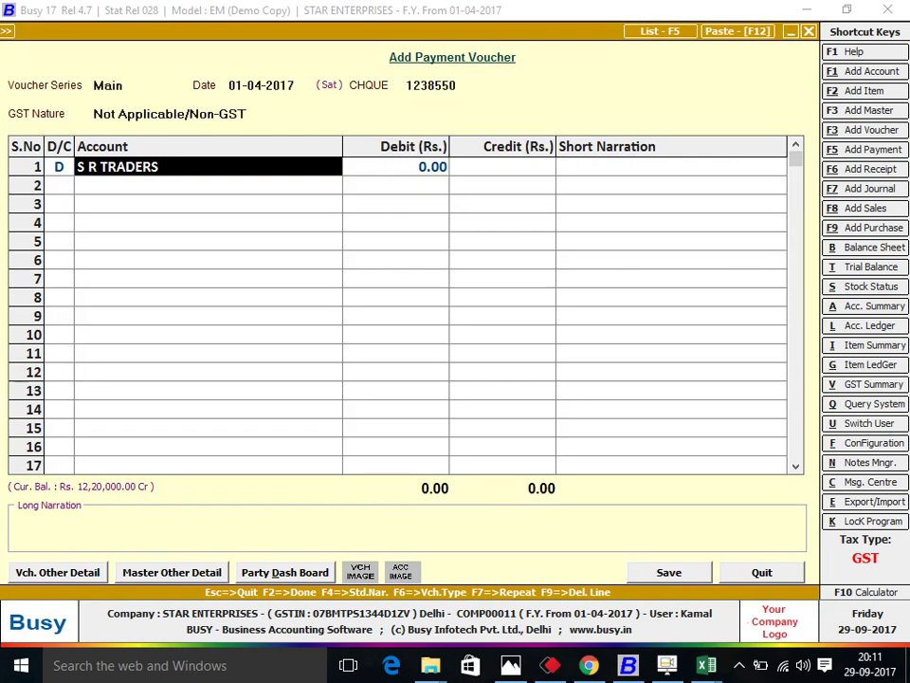
key("ctrl+F3")
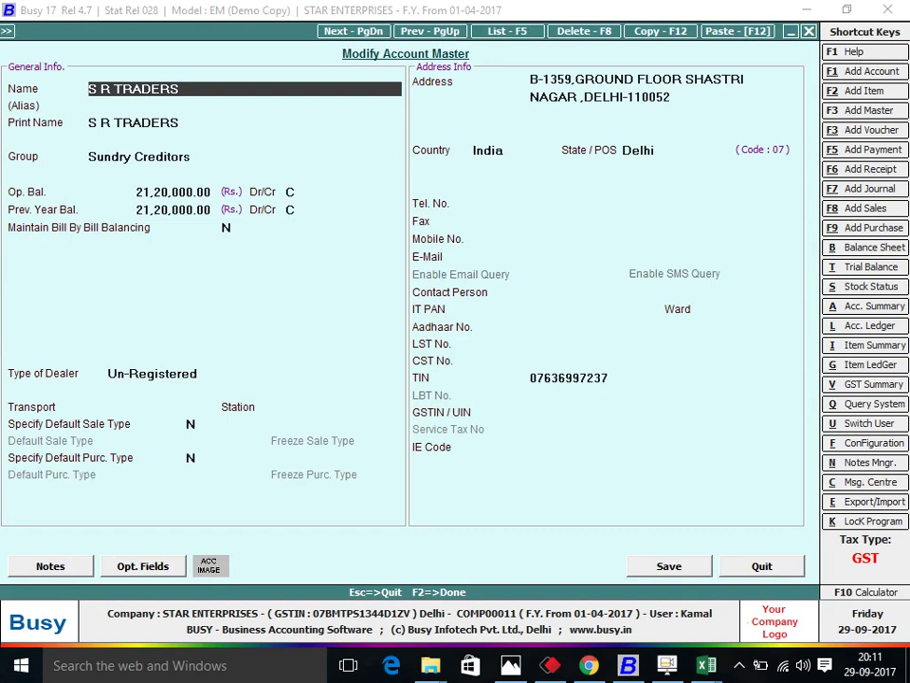
key("Return")
key("Return")
key("Return")
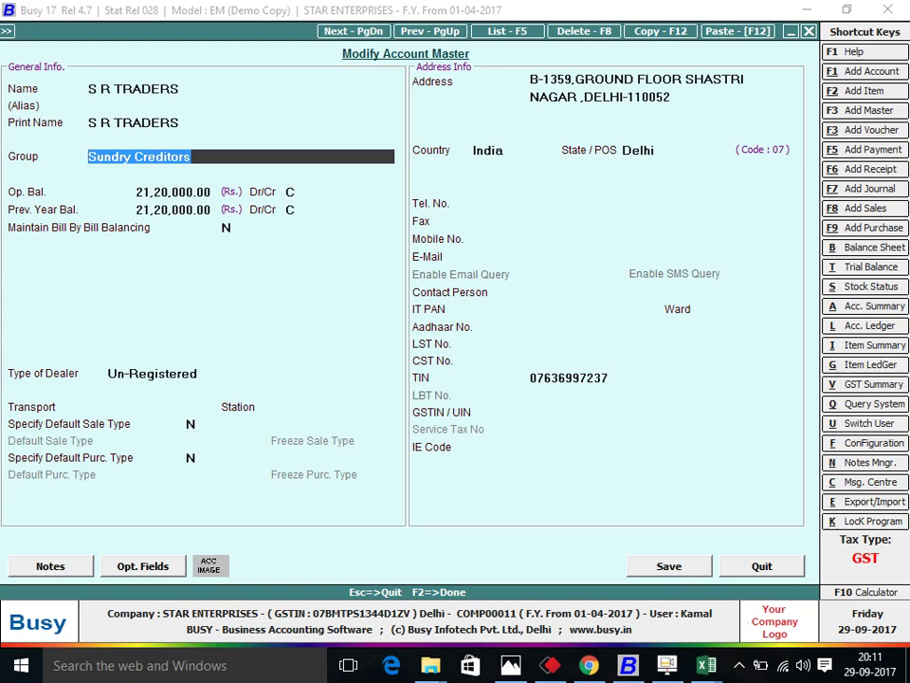
key("F2")
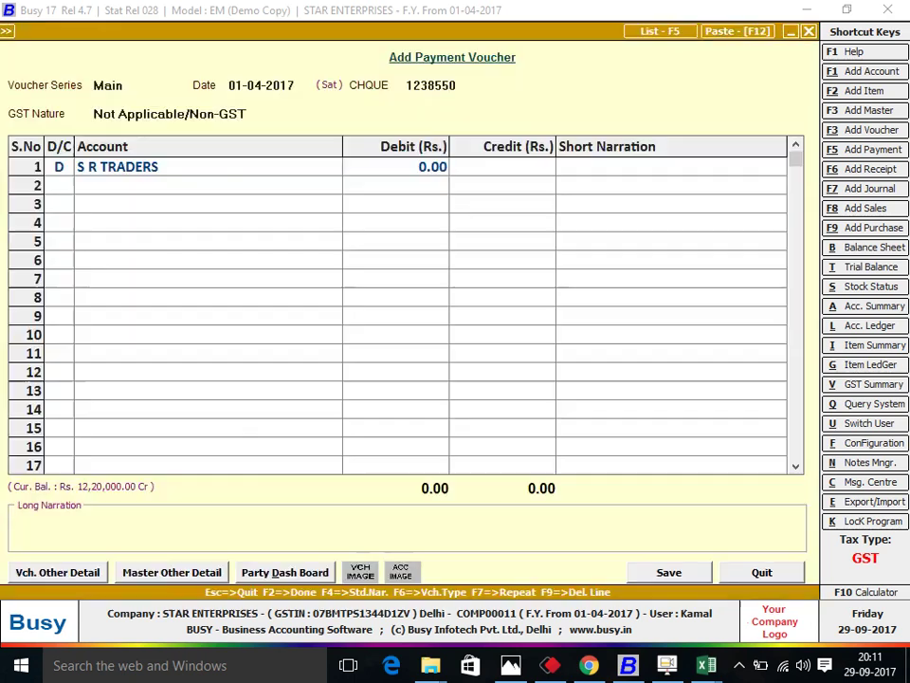
Debit S R TRADERS 1.00 with the short narration SC/EXP and credit PUNJAB NATIONAL BANK 1.00.
key("Return")
key("Return")
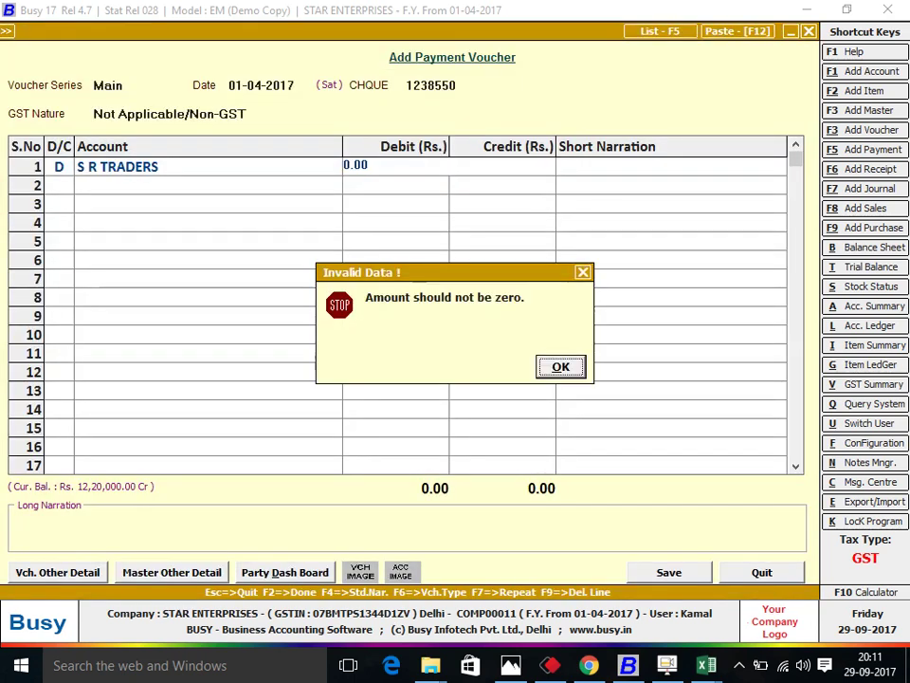
key("Return")
type("1")
key("Return")
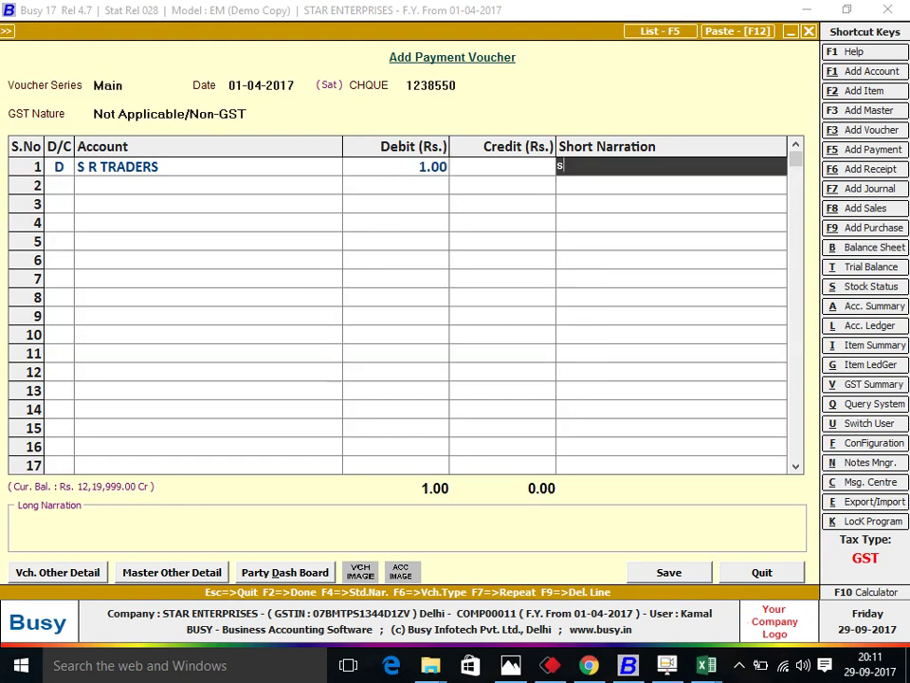
type("sC/EXP")
key("Return")
key("Return")
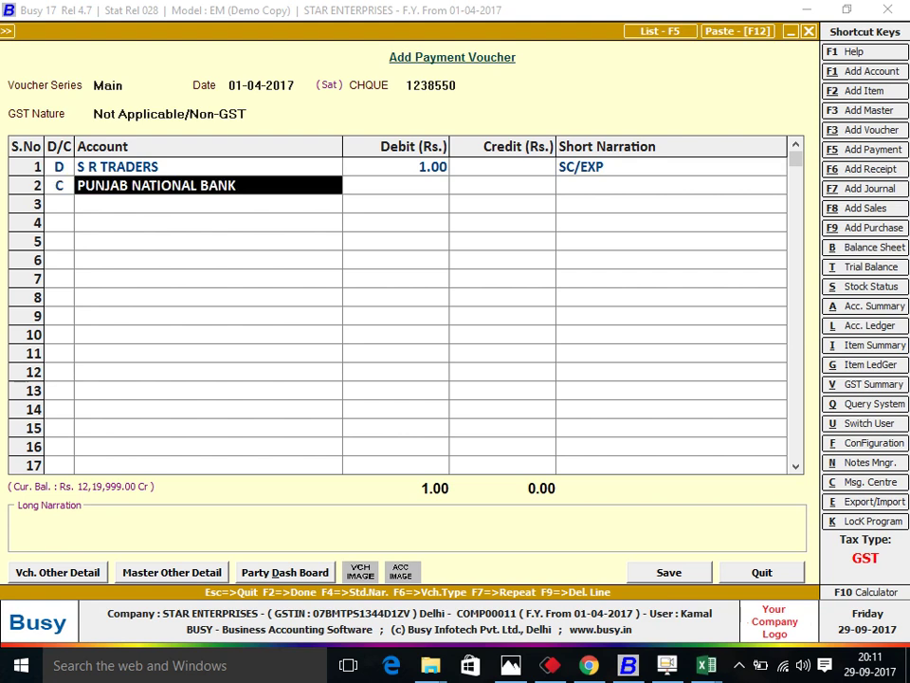
key("Return")
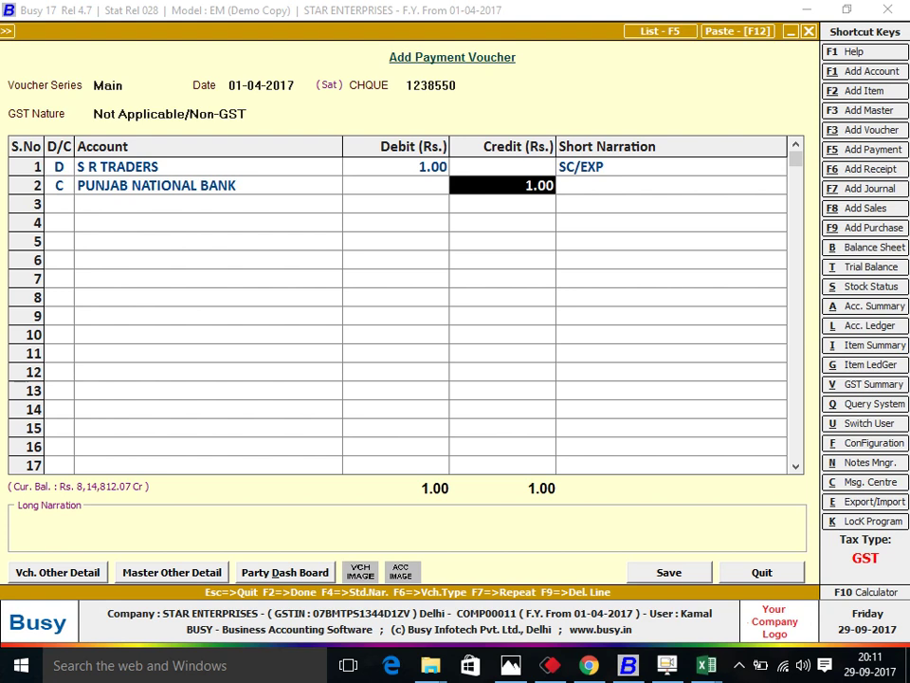
key("Return")
Clear the SC/EXP short narration from the debit line and look over the GST nature options.
left_click(671, 166)
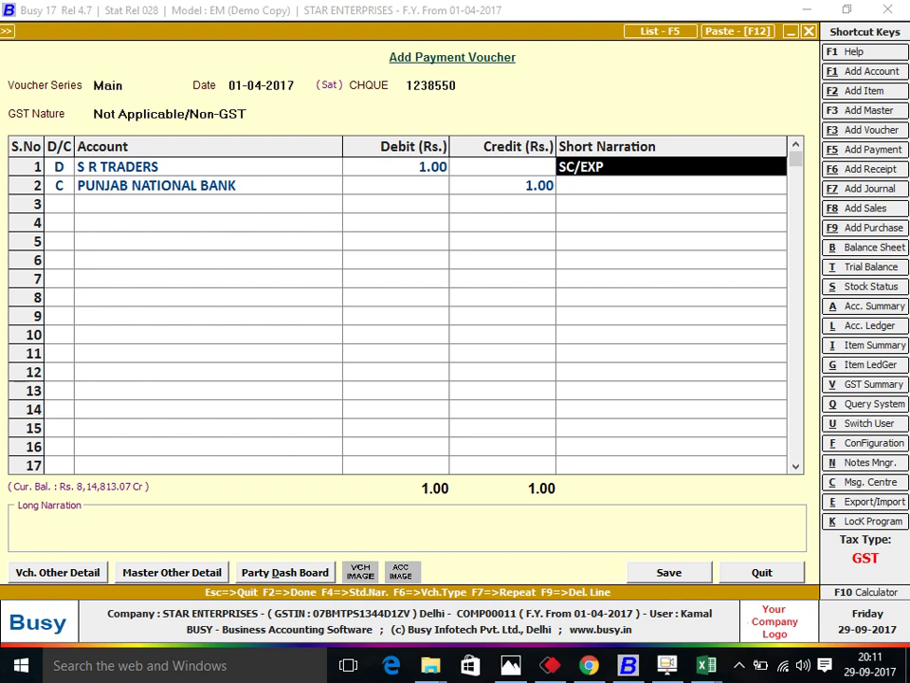
key("BackSpace")
left_click(398, 166)
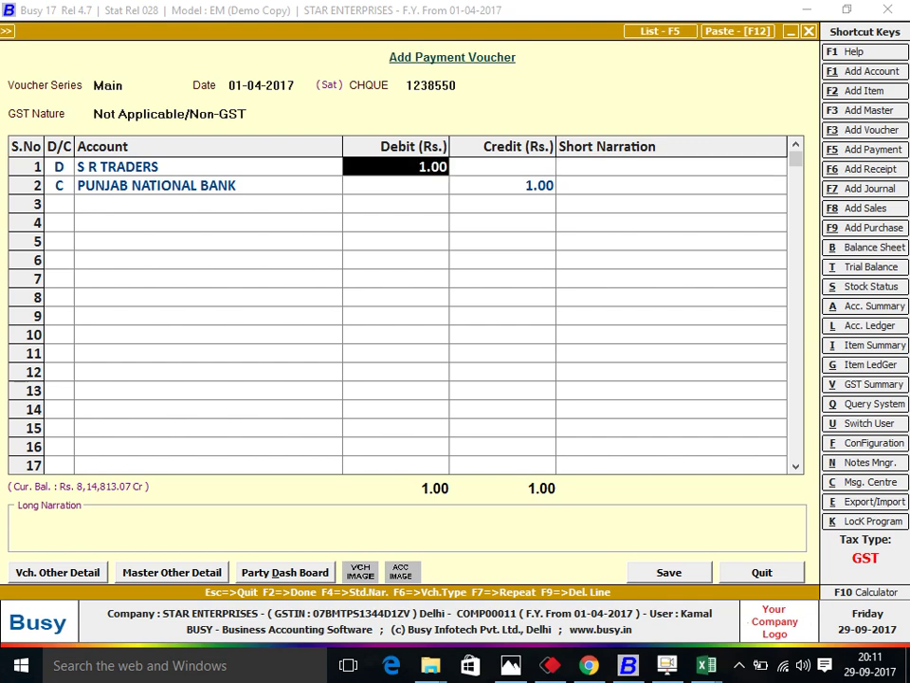
left_click(169, 113)
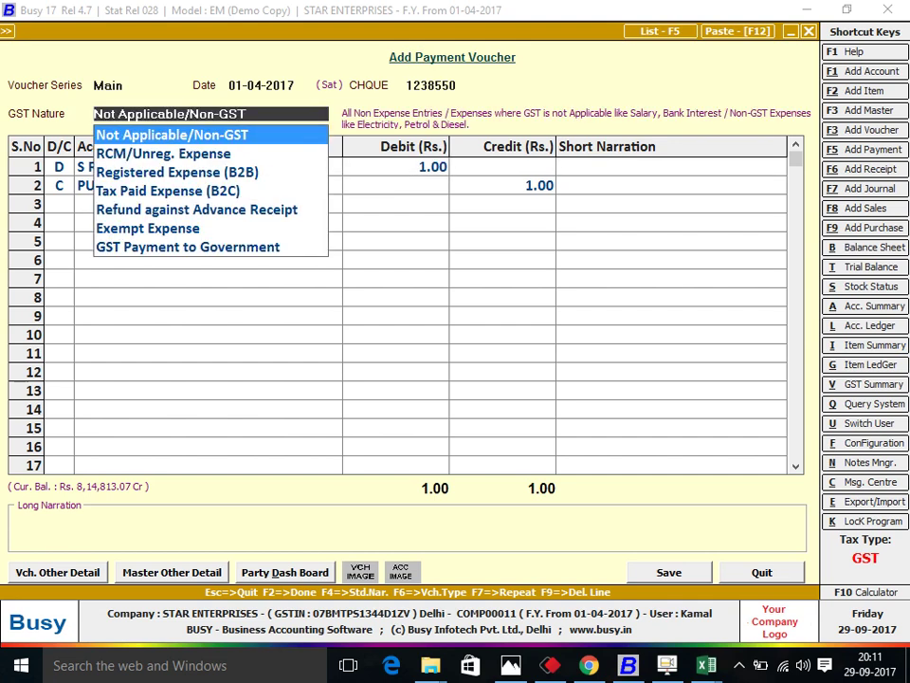
key("Escape")
left_click(671, 166)
left_click(398, 166)
left_click(209, 166)
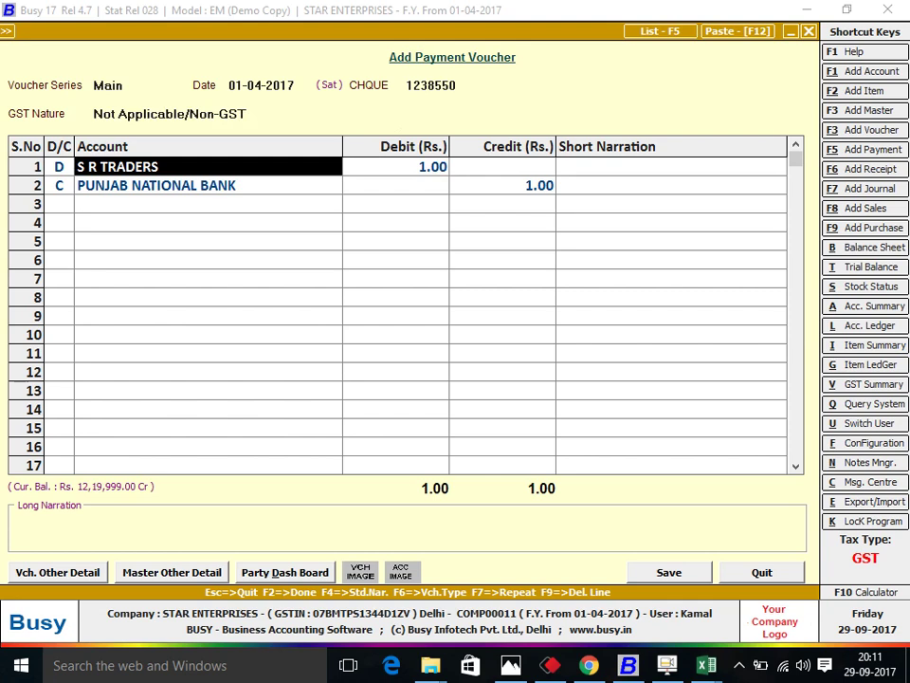
Quit the payment voucher without saving it and return to the Account entry under Masters.
key("Escape")
key("Return")
key("Left")
key("Return")
key("Return")
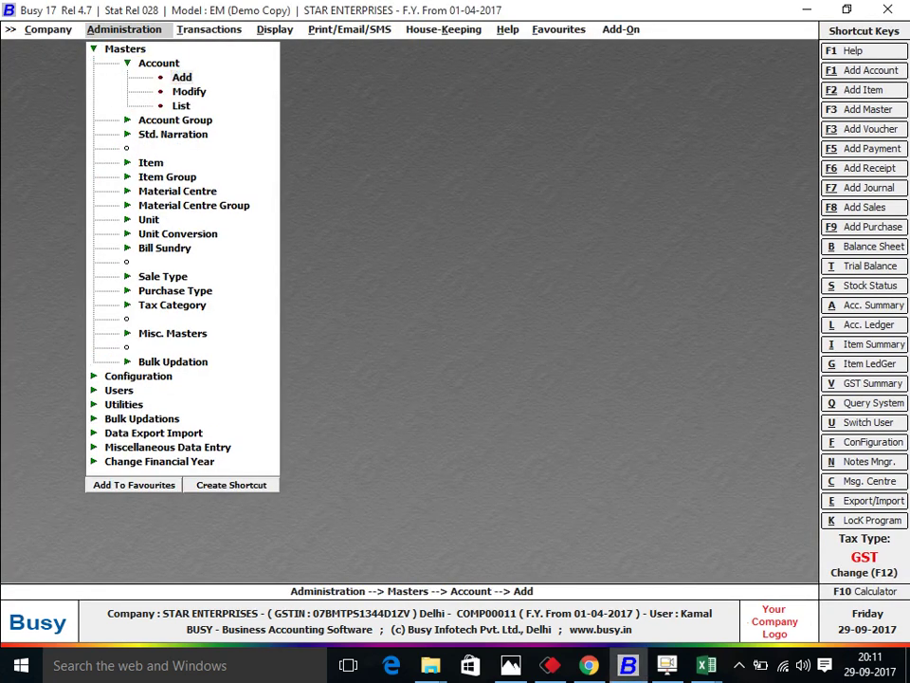
key("Return")
key("Escape")
key("Escape")
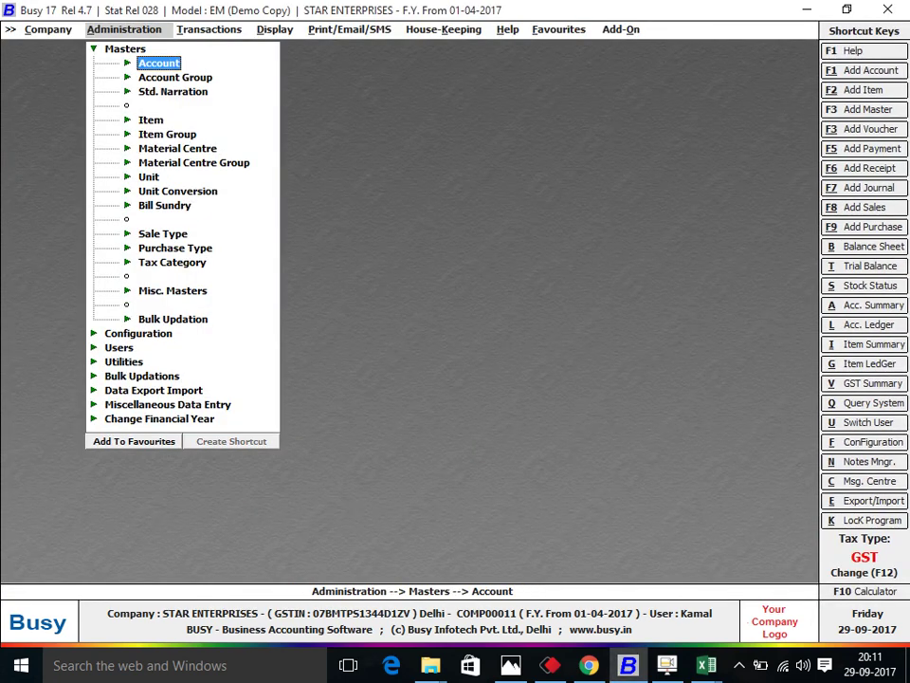
Start a new payment voucher in the Main series dated 01-04-2017.
key("Right")
key("Return")
key("Return")
key("Return")
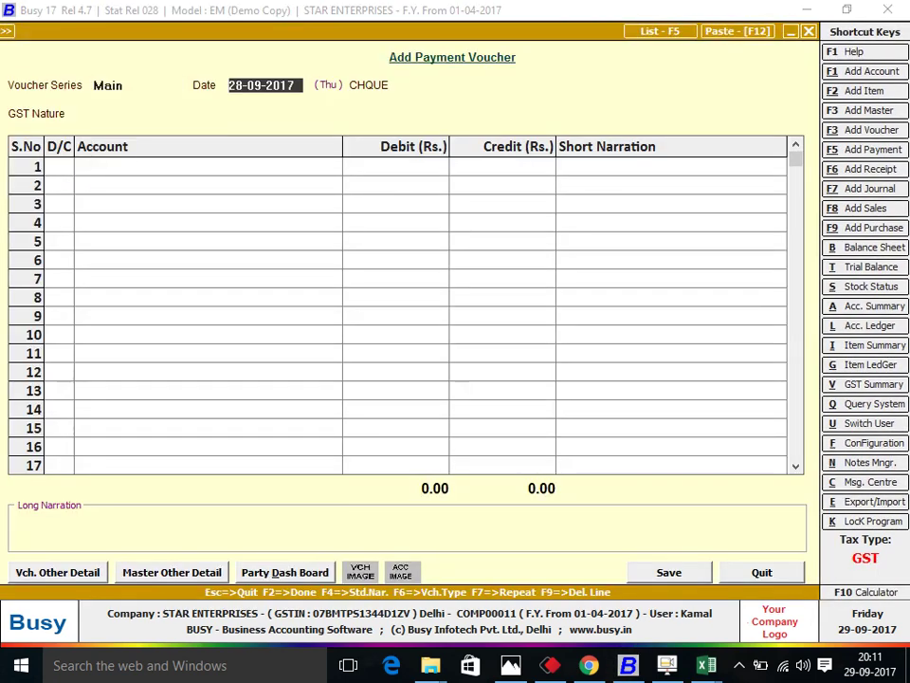
type("1-4-2017")
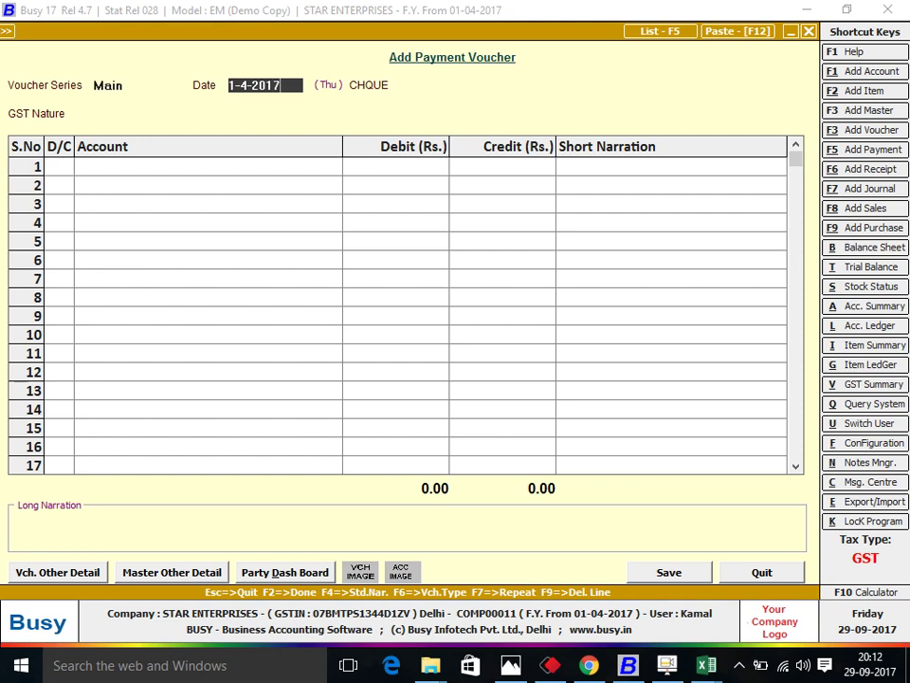
key("Return")
Enter 123855 from the ledger as the cheque number, accept the duplicate voucher number, and keep GST nature Not Applicable/Non-GST.
type("123")
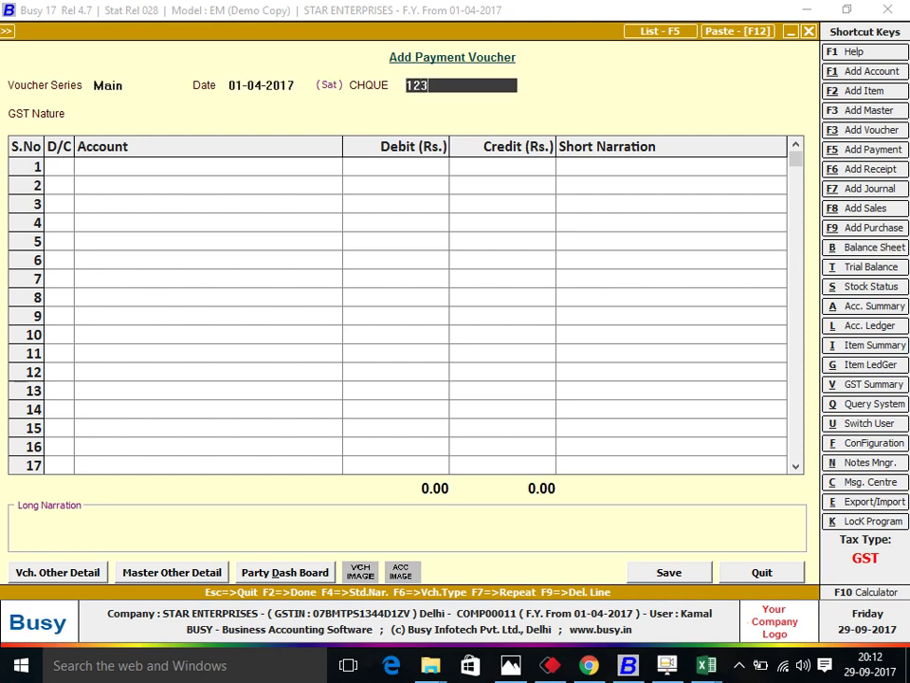
key("alt+Tab")
key("alt+Tab")
type("855")
key("Return")
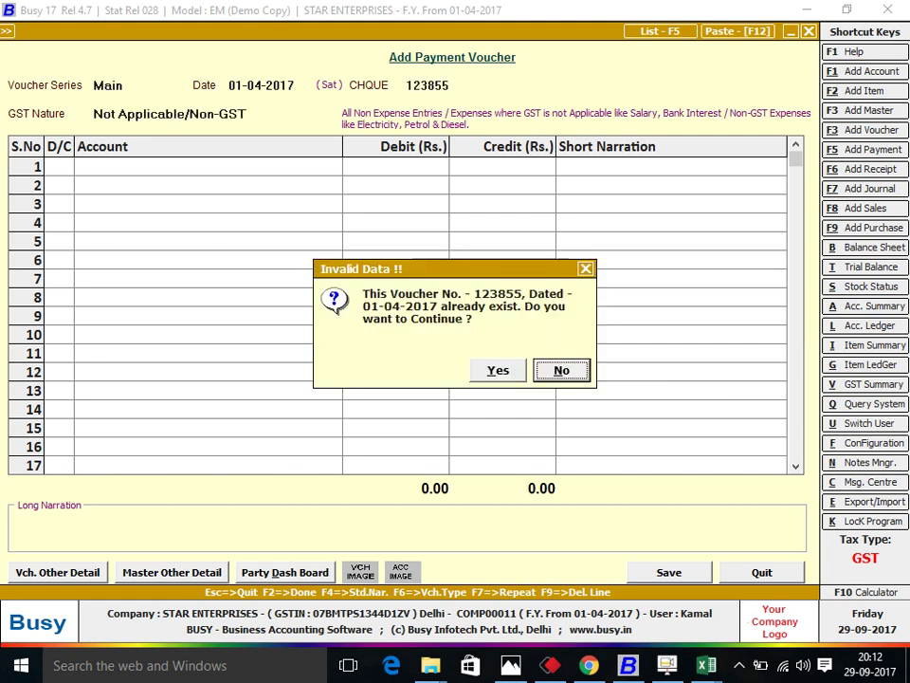
key("Left")
key("Return")
key("Return")
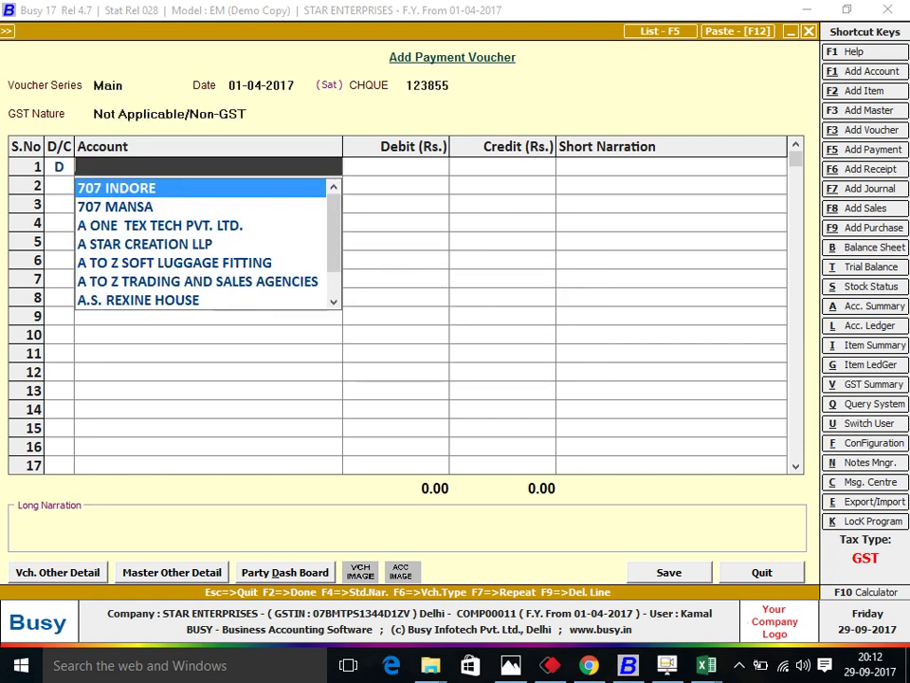
Go back to the cheque number, replace it with 1238550, and keep the GST nature Not Applicable/Non-GST.
key("alt+Tab")
key("alt+Tab")
key("Escape")
key("Escape")
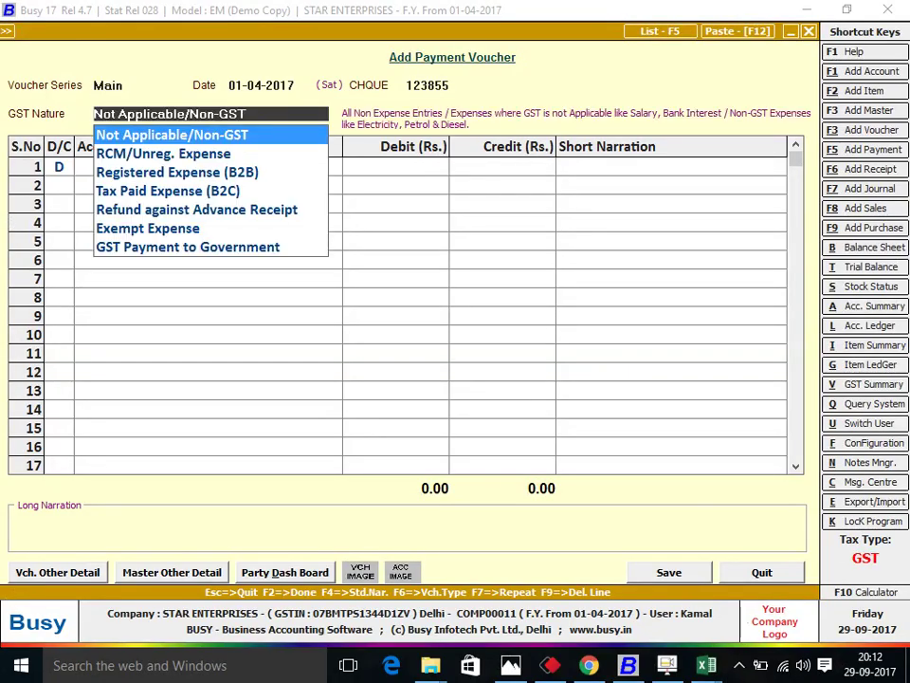
key("Escape")
type("1238550")
key("Return")
key("Return")
key("Return")
Recheck the first account in the Excel ledger and enter S R TRADERS as the first debit account.
type("r")
key("BackSpace")
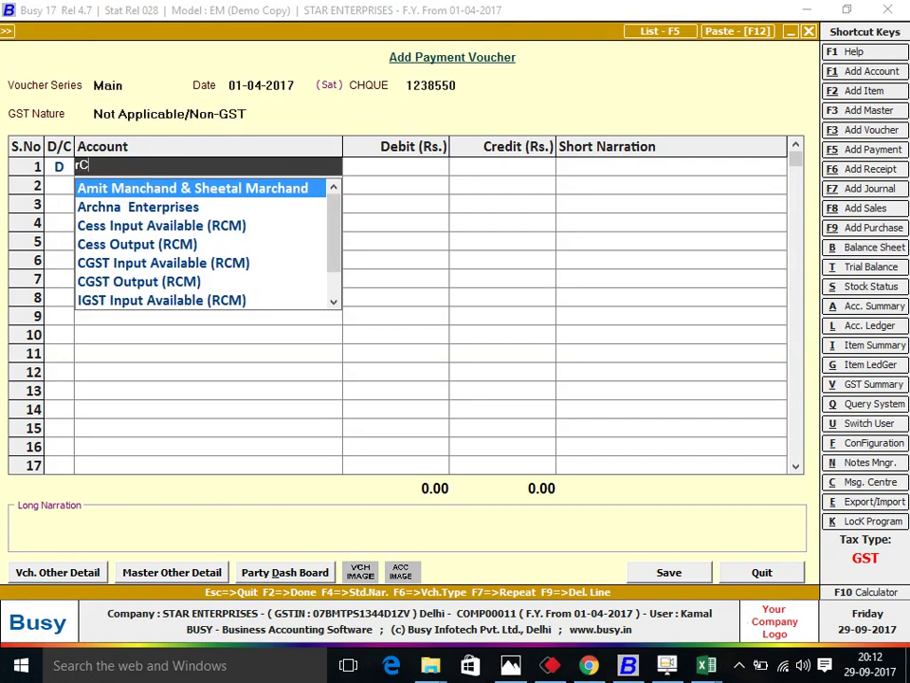
key("alt+Tab")
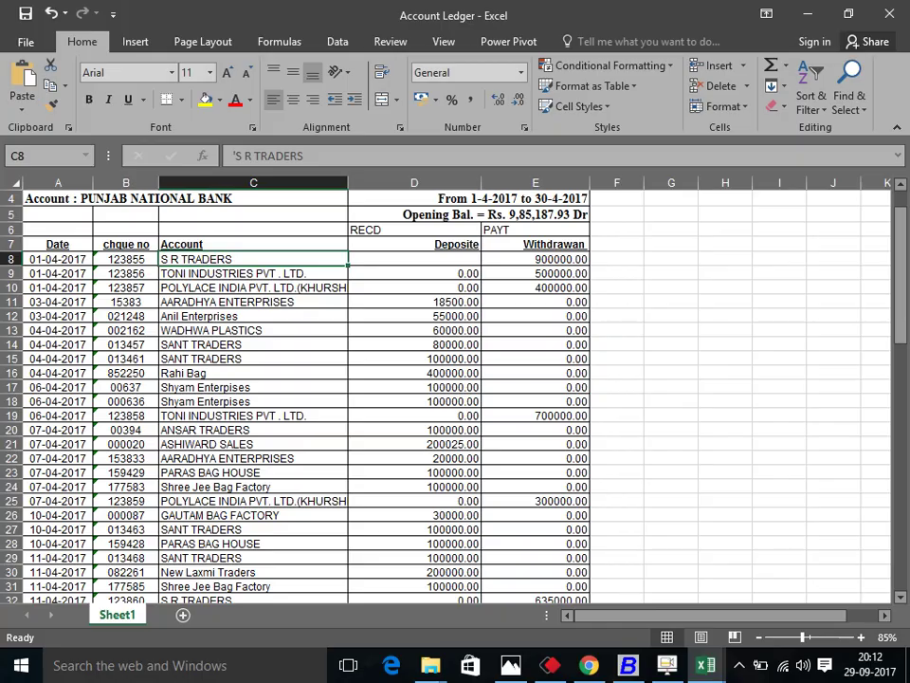
key("alt+Tab")
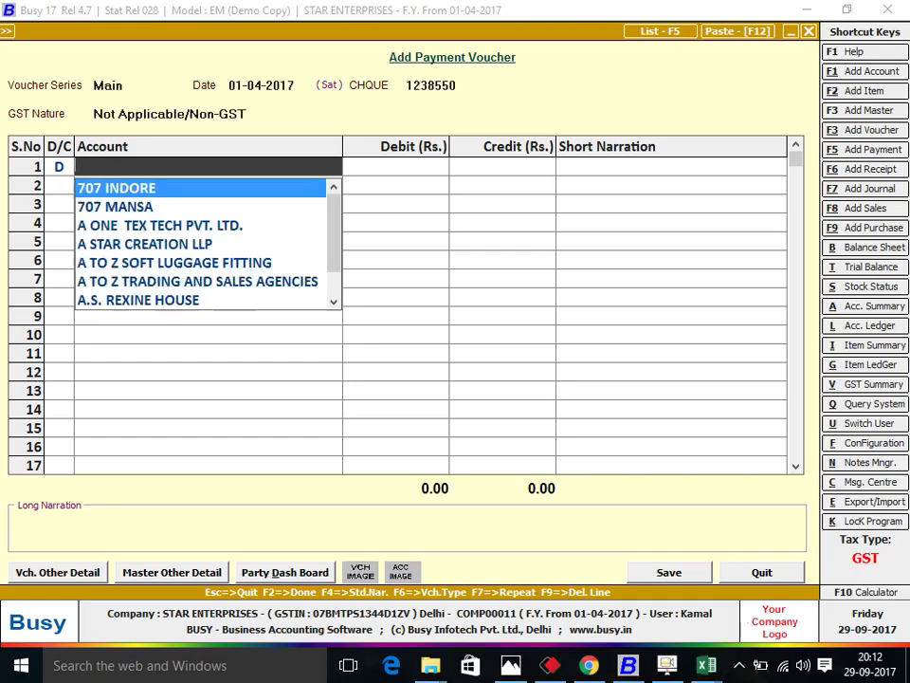
type("SR")
key("BackSpace")
type("R")
key("Return")
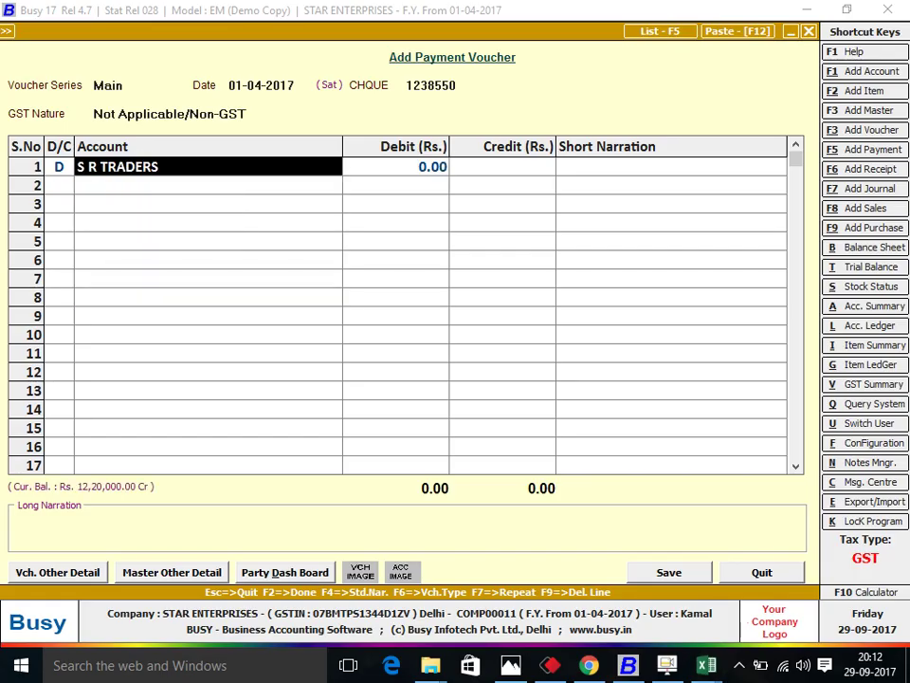
Open the S R TRADERS account master from the voucher, examine its group and opening balance, and return to the voucher.
key("ctrl+m")
key("Return")
key("Return")
key("Return")
key("Return")
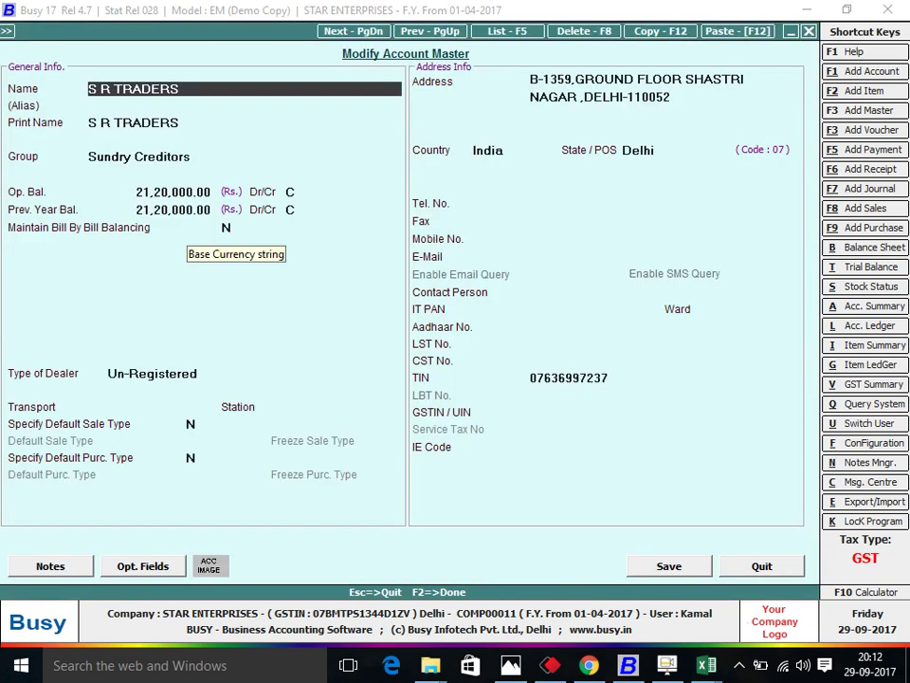
key("Return")
key("Up")
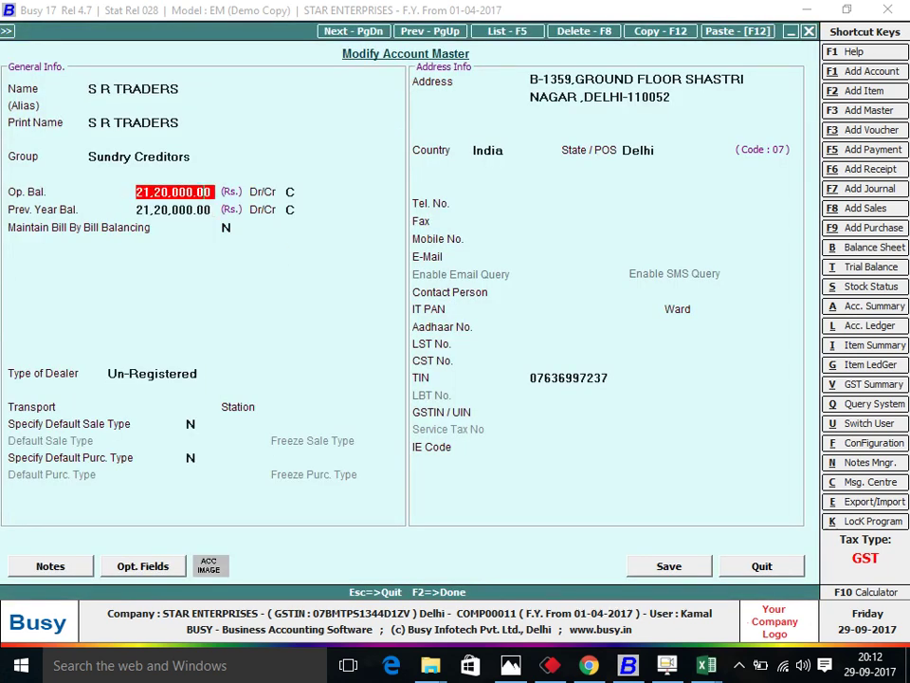
key("Escape")
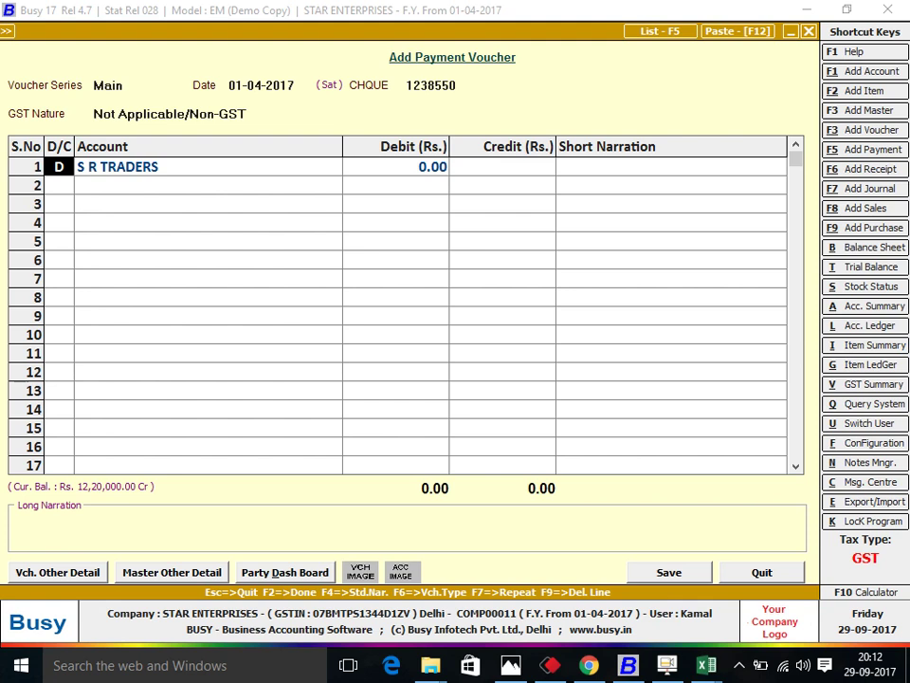
left_click(209, 166)
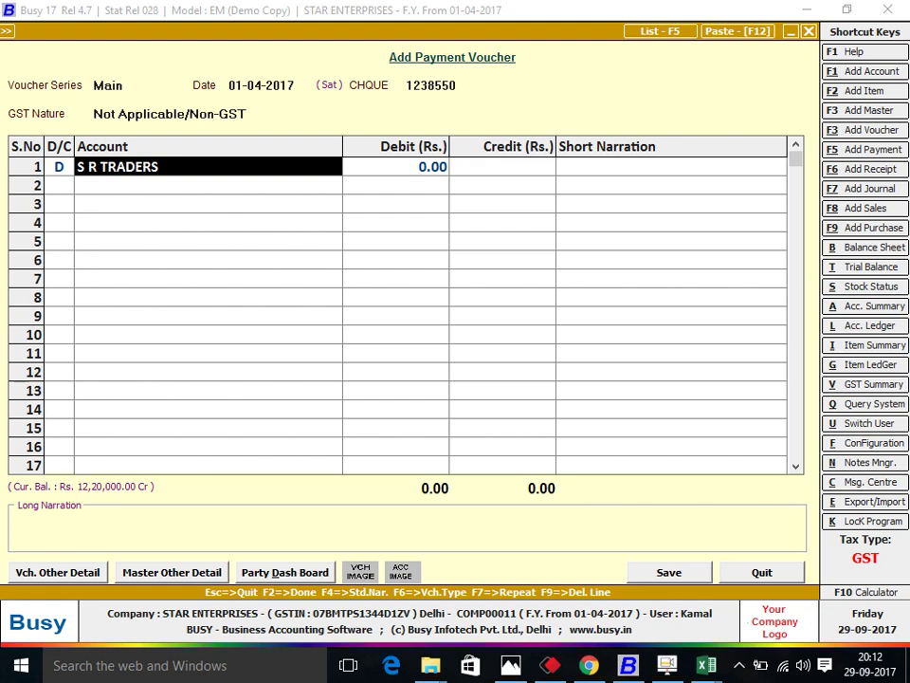
left_click(59, 166)
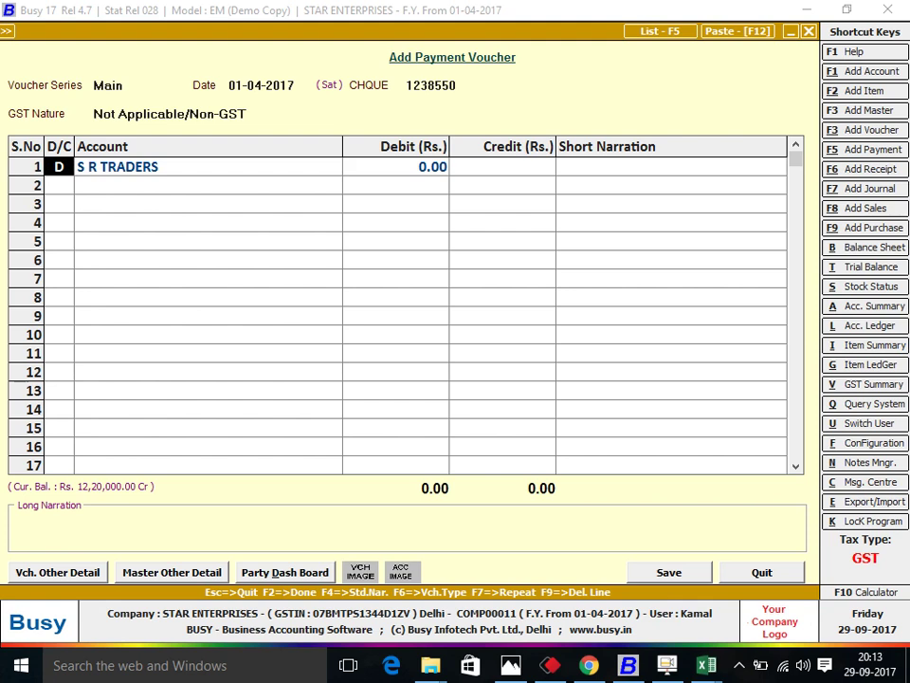
left_click(208, 166)
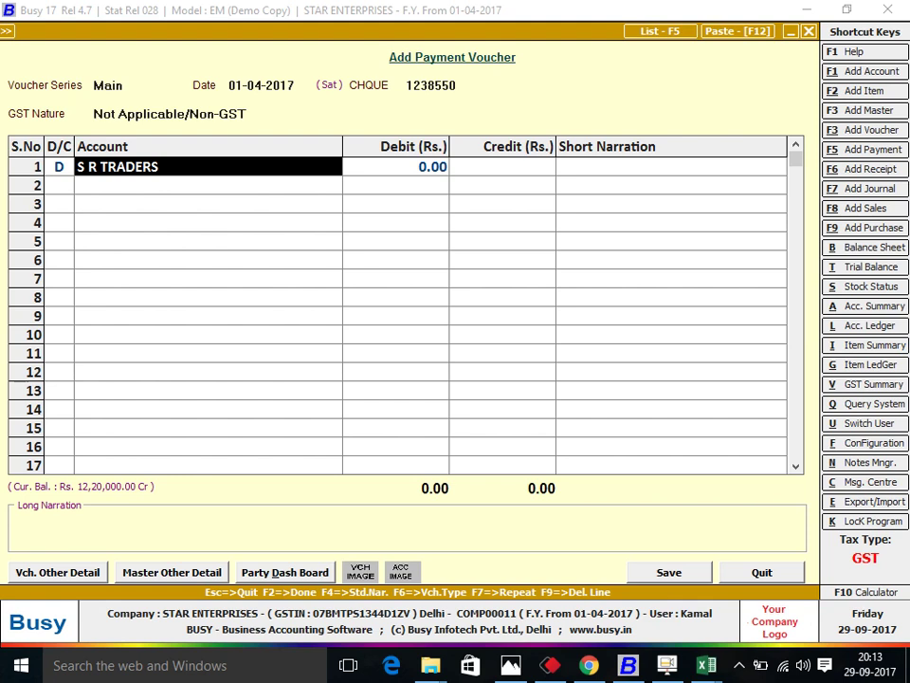
Look up the S R TRADERS withdrawal in the Excel ledger and enter 9,00,000 as its debit amount in the payment voucher.
left_click(59, 166)
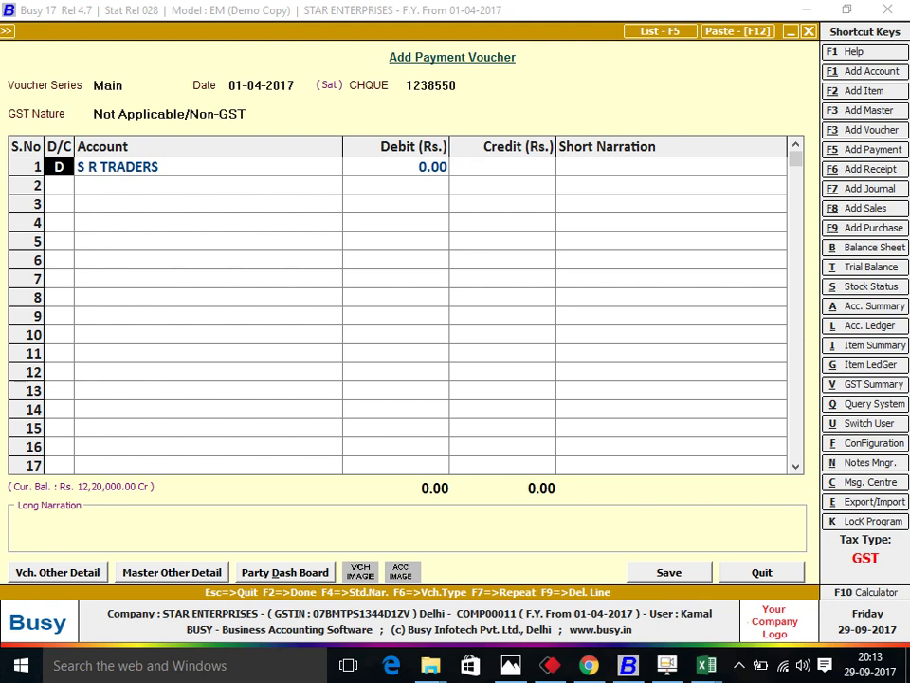
left_click(209, 166)
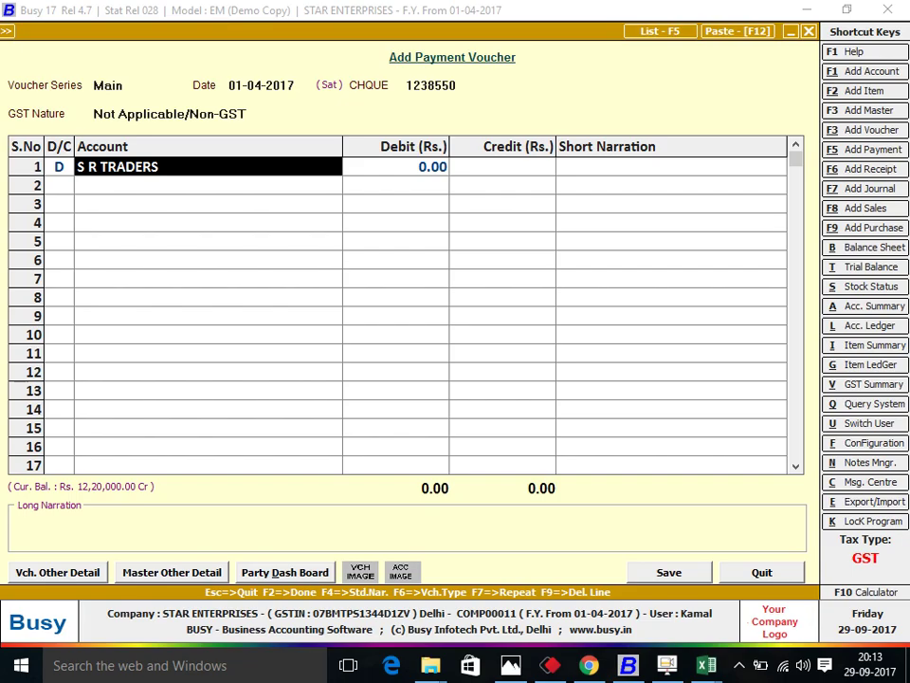
key("alt+Tab")
key("Right")
key("Right")
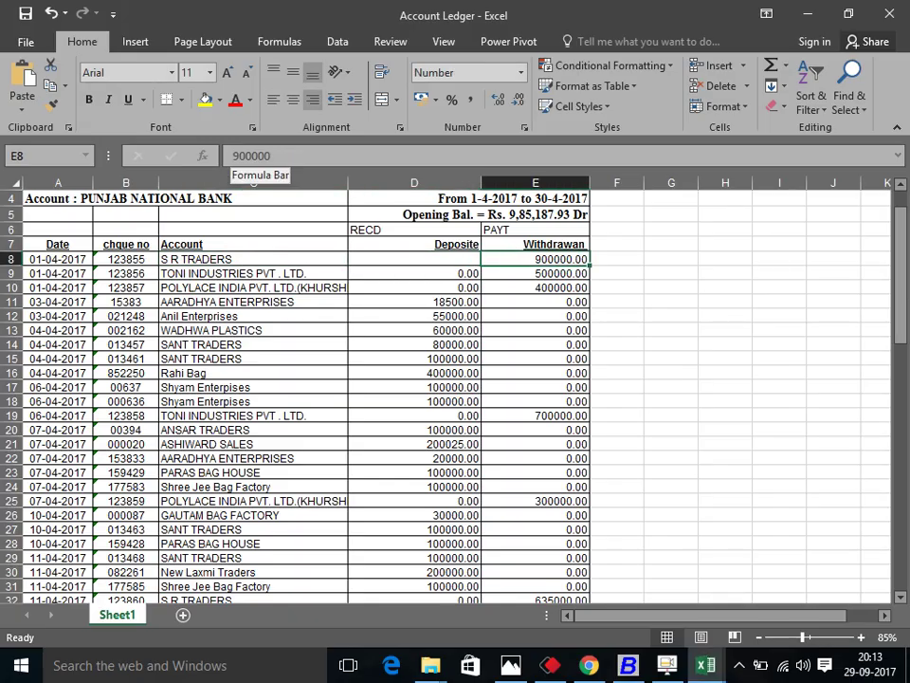
key("alt+Tab")
key("Return")
type("9,00,0")
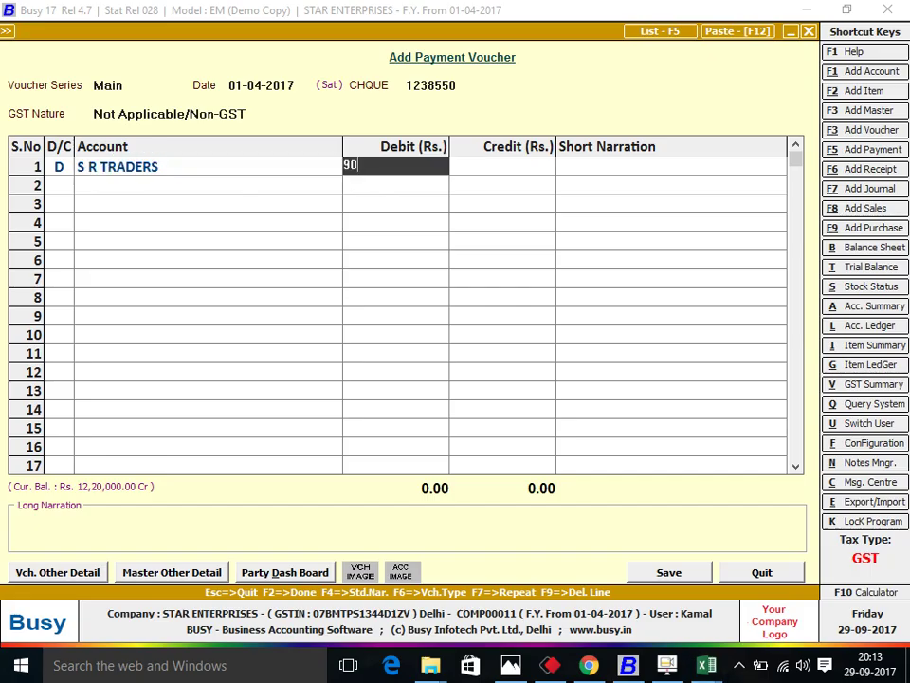
type("000")
key("Return")
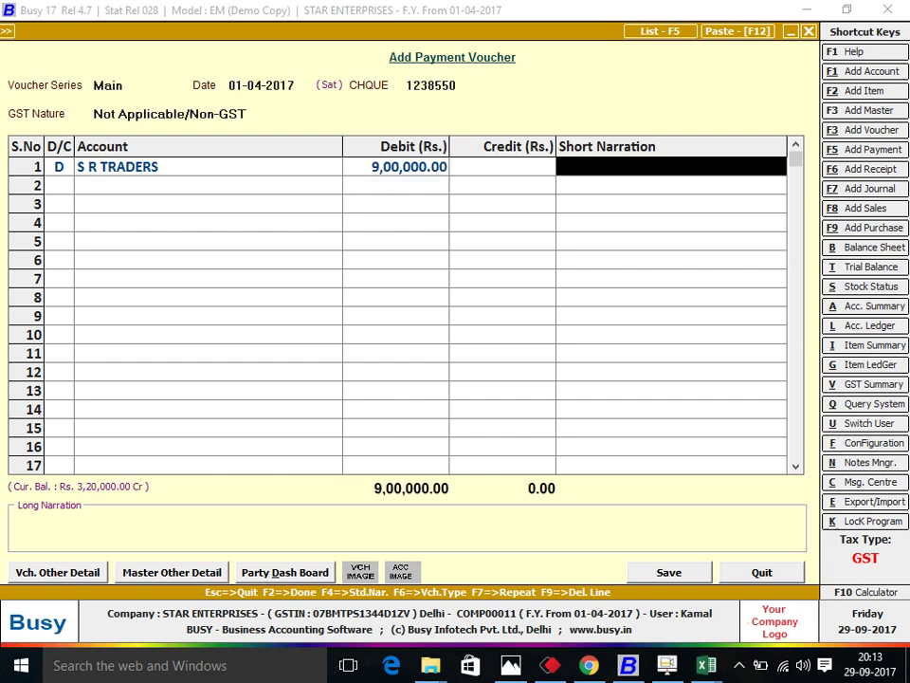
Change the S R TRADERS debit amount to 90,000.
key("Up")
key("Down")
key("Left")
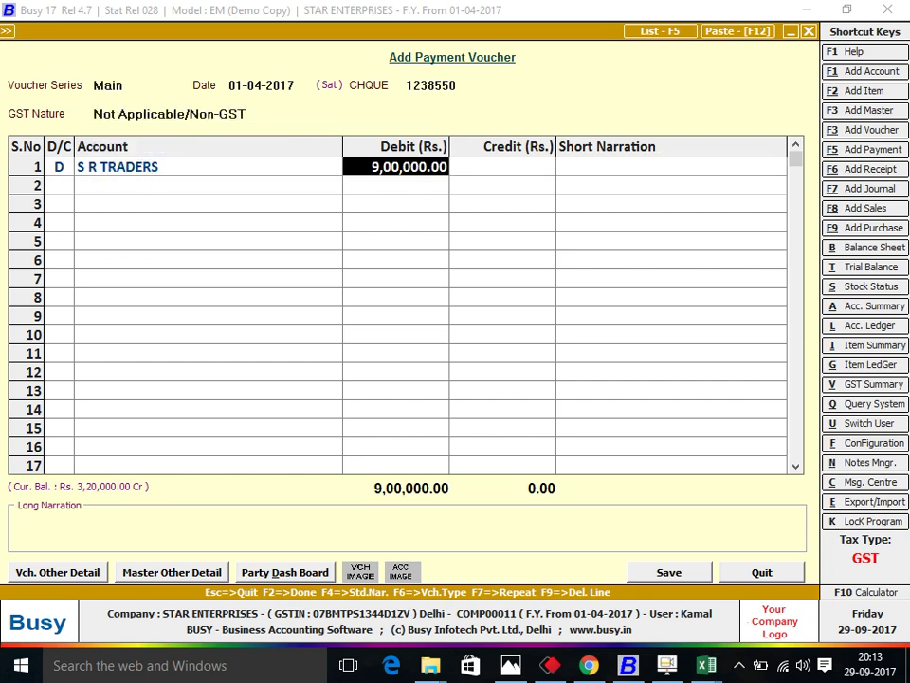
type("9")
type("0,000")
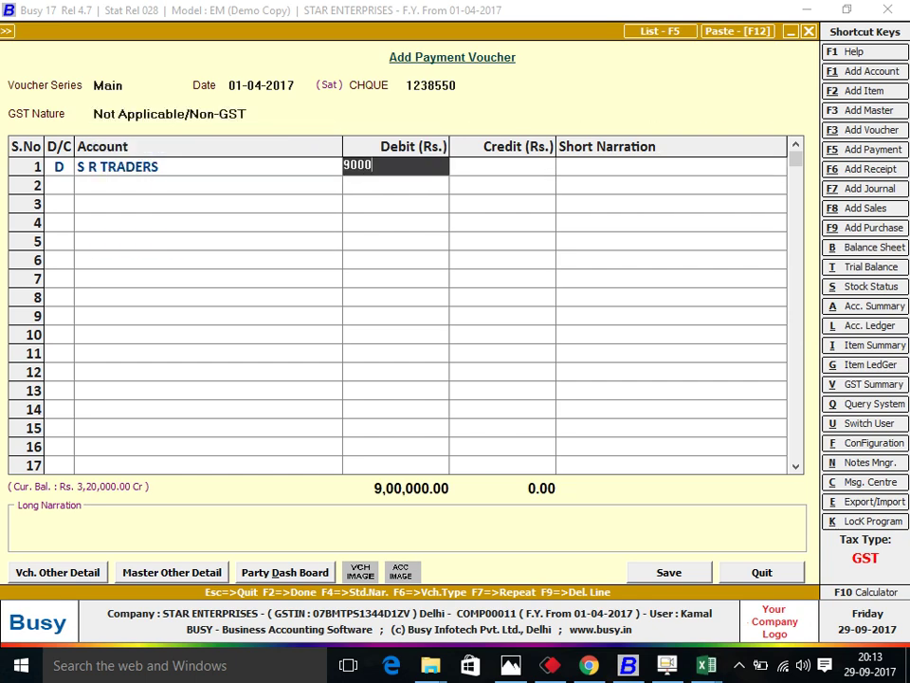
key("Return")
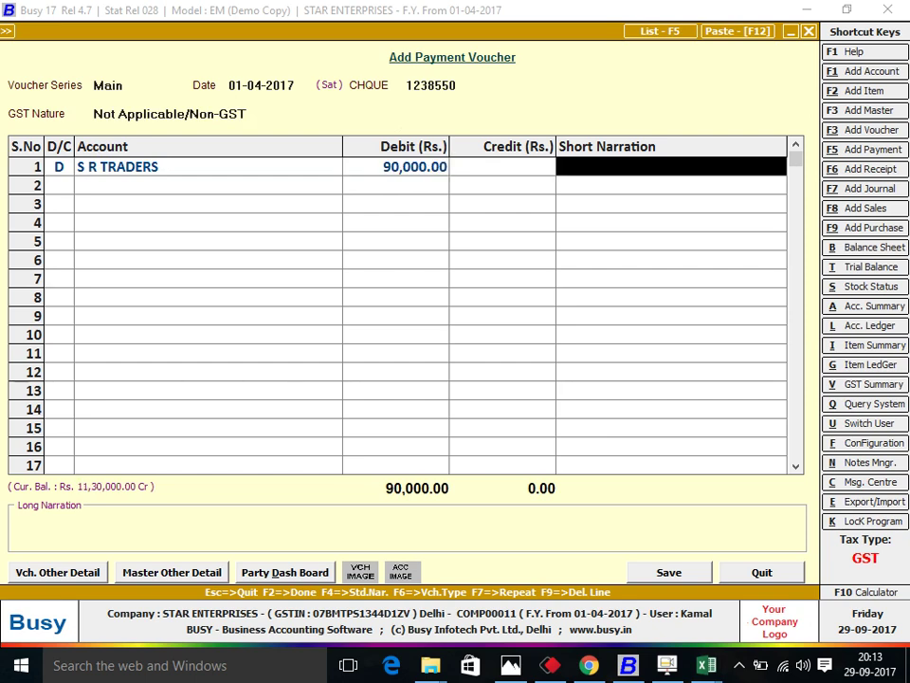
Raise the S R TRADERS debit amount to 90,00,000.
key("Up")
key("Down")
key("Left")
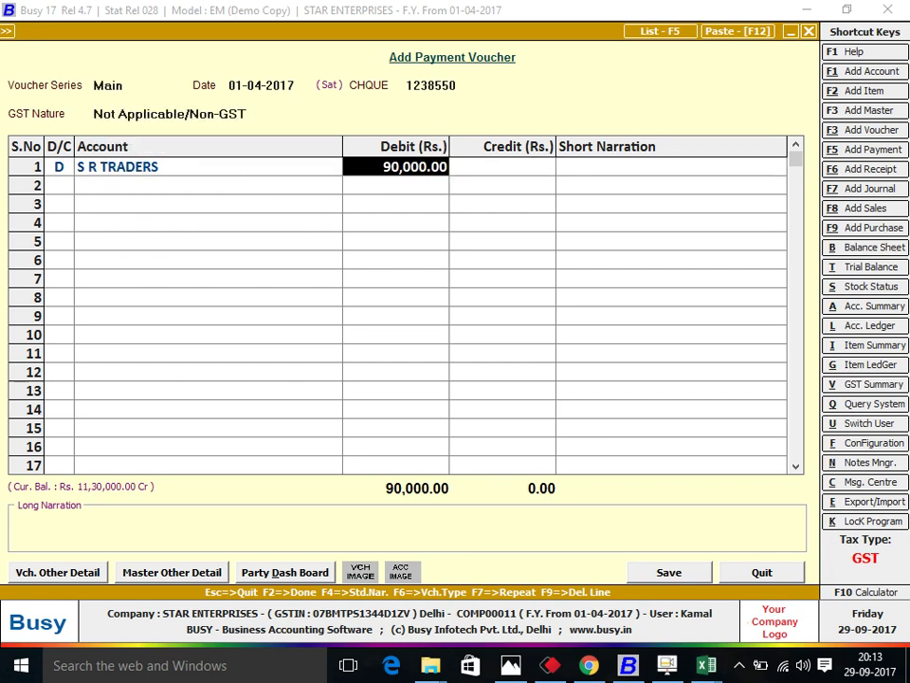
type("90,00,000")
key("Return")
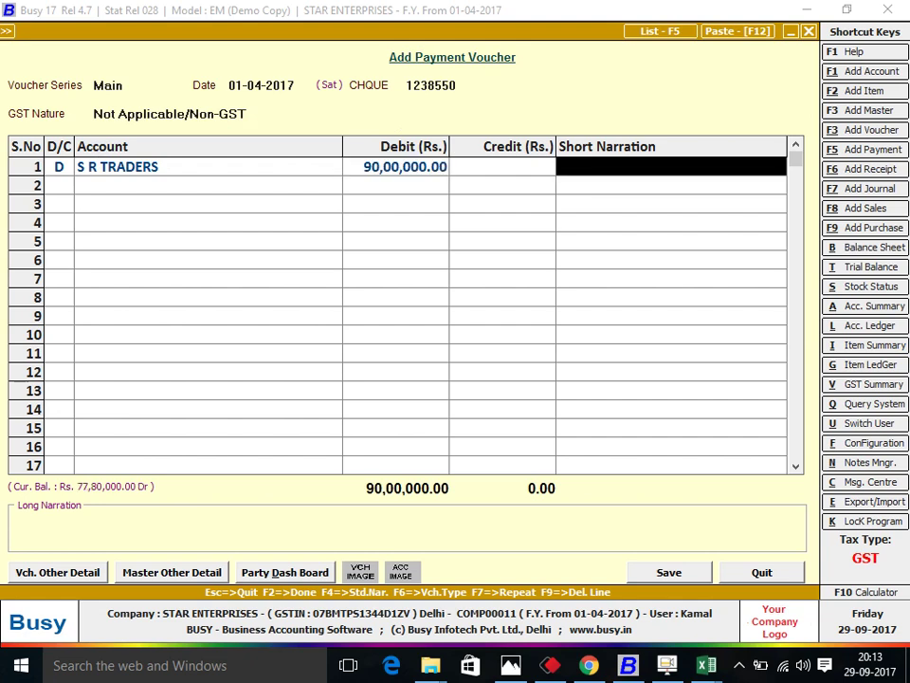
Reset the S R TRADERS debit to 9,00,000, leaving the GST nature at Not Applicable/Non-GST.
key("Up")
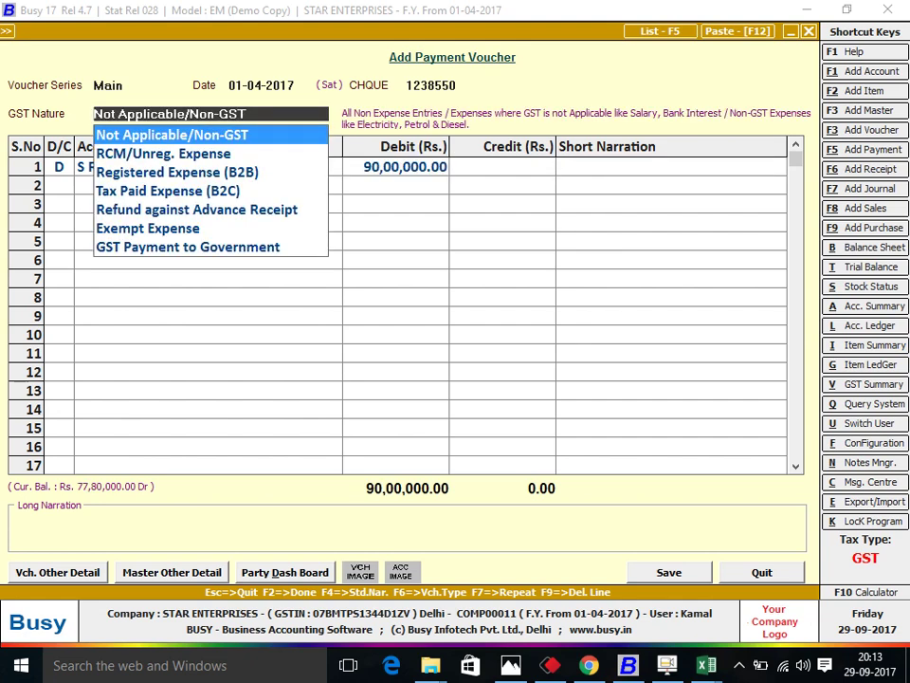
key("Down")
key("Left")
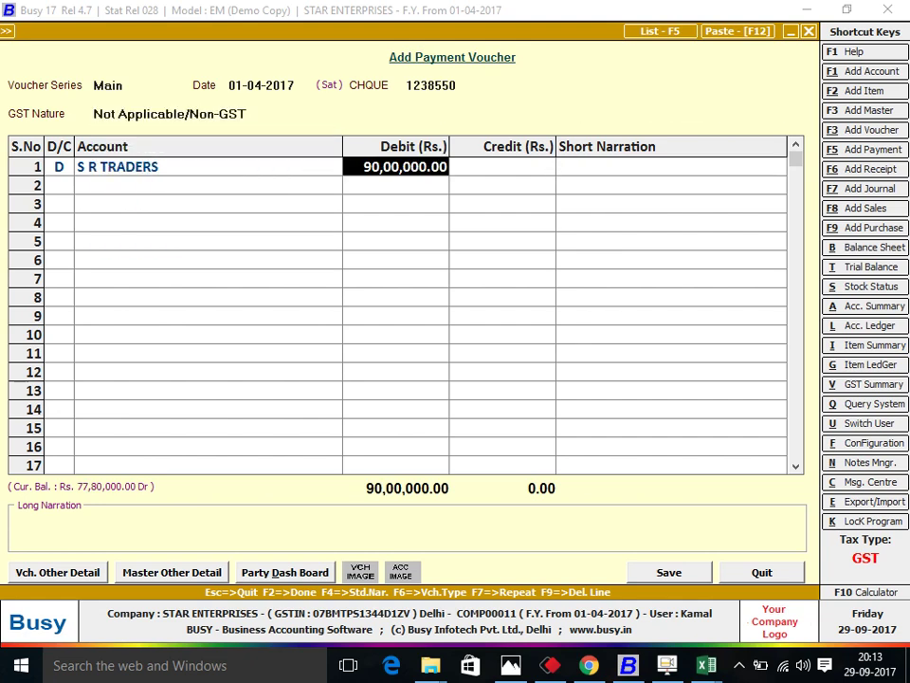
type("900000")
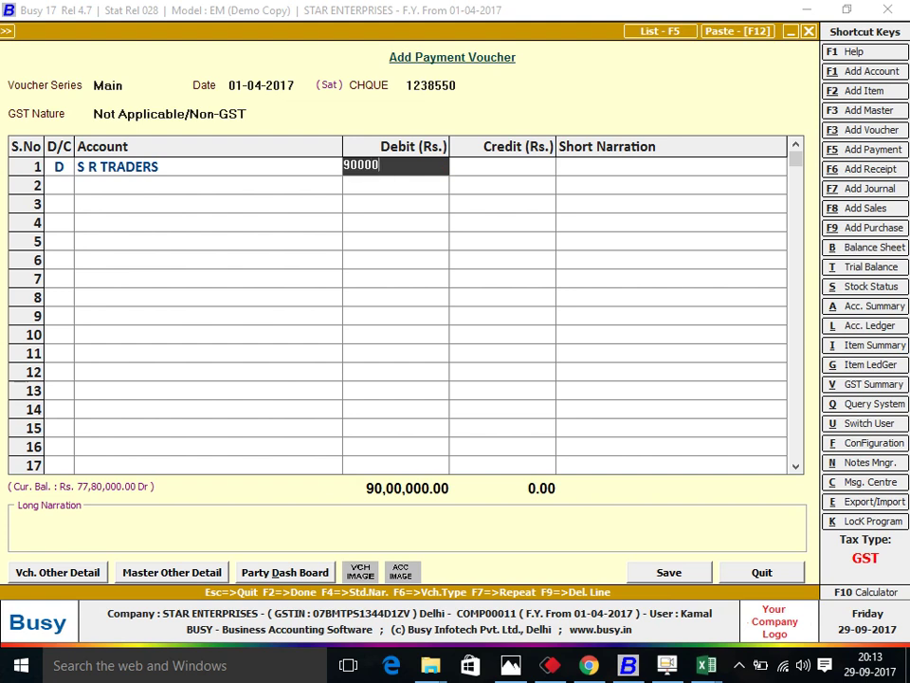
key("Return")
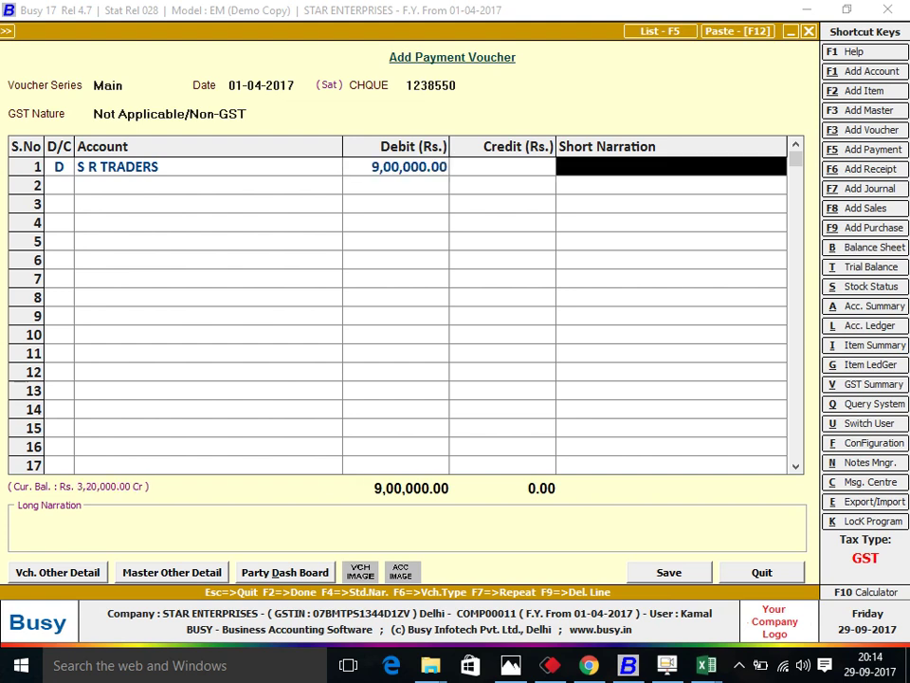
Replace the debit amount on the S R TRADERS line with 90,00,000.
key("Up")
key("Return")
key("Left")
type("9000000")
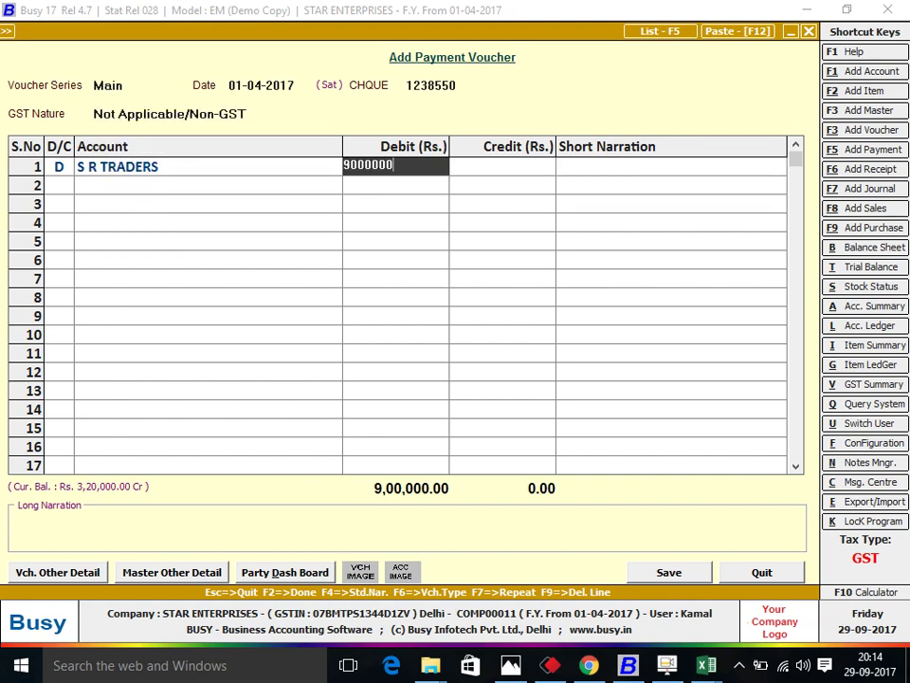
key("Return")
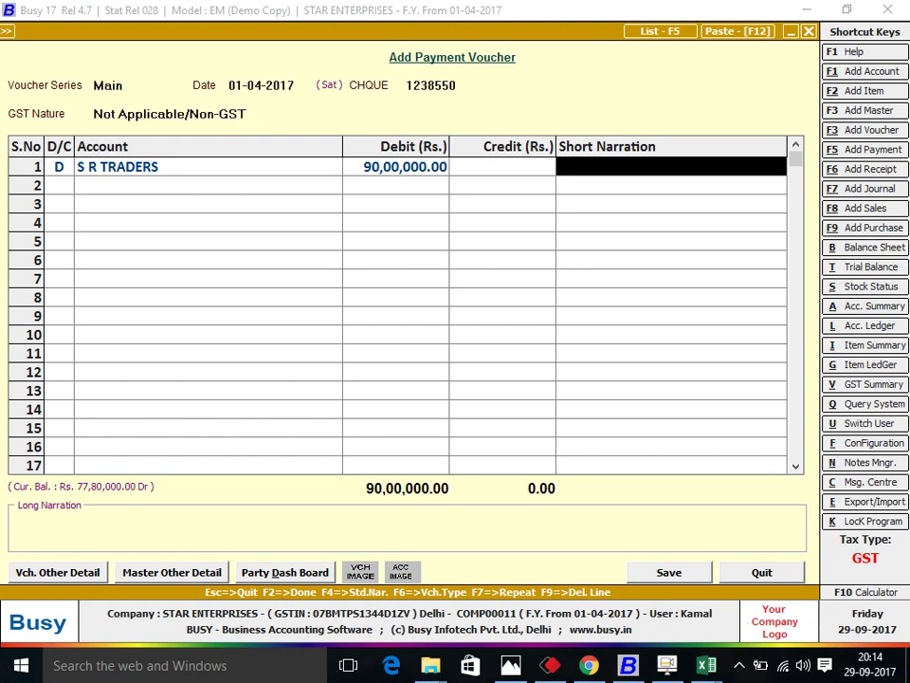
Set the debit amount on the S R TRADERS line to 90,000.
key("Up")
key("Return")
key("Left")
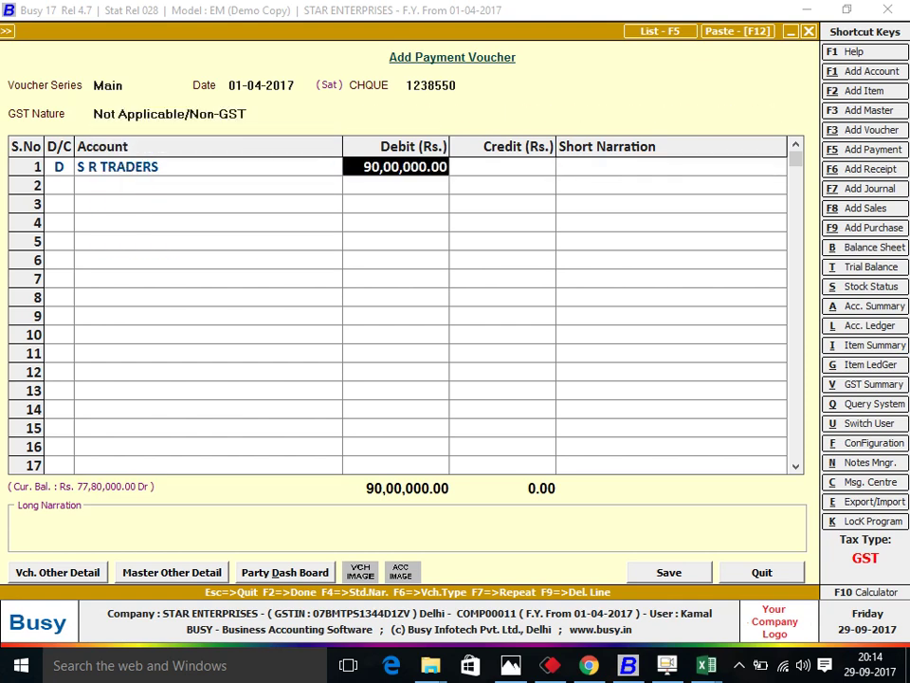
type("90000")
key("Return")
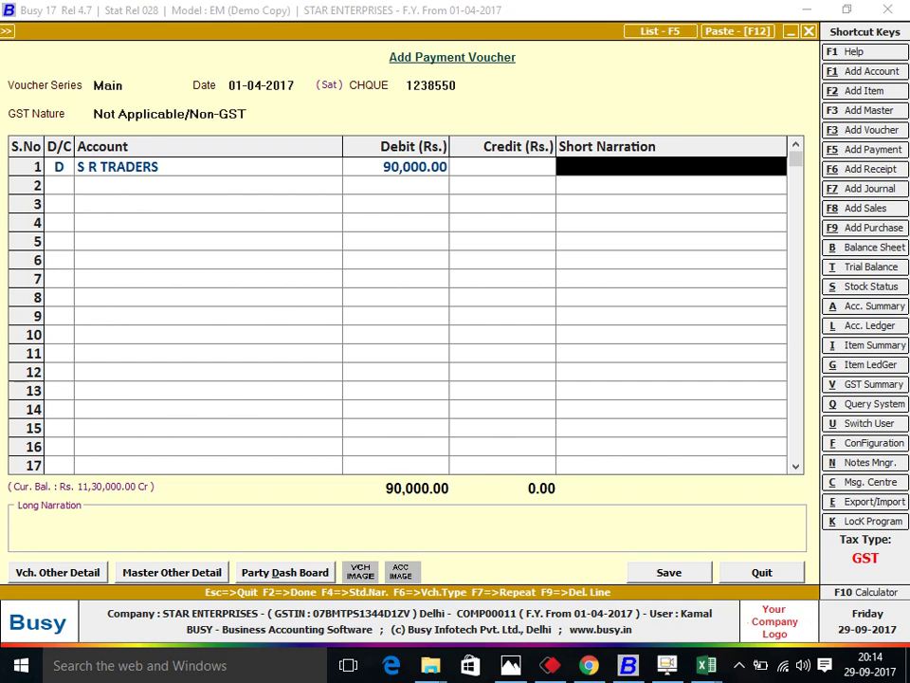
Enter 90,00,000 as the debit amount on the S R TRADERS line.
key("Up")
key("Return")
key("Left")
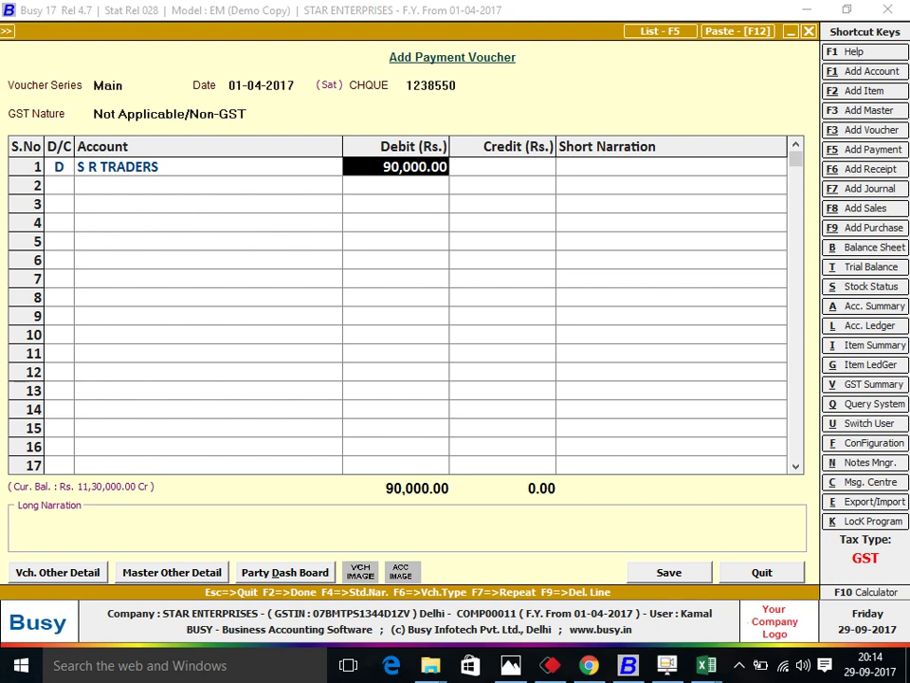
type("9000000")
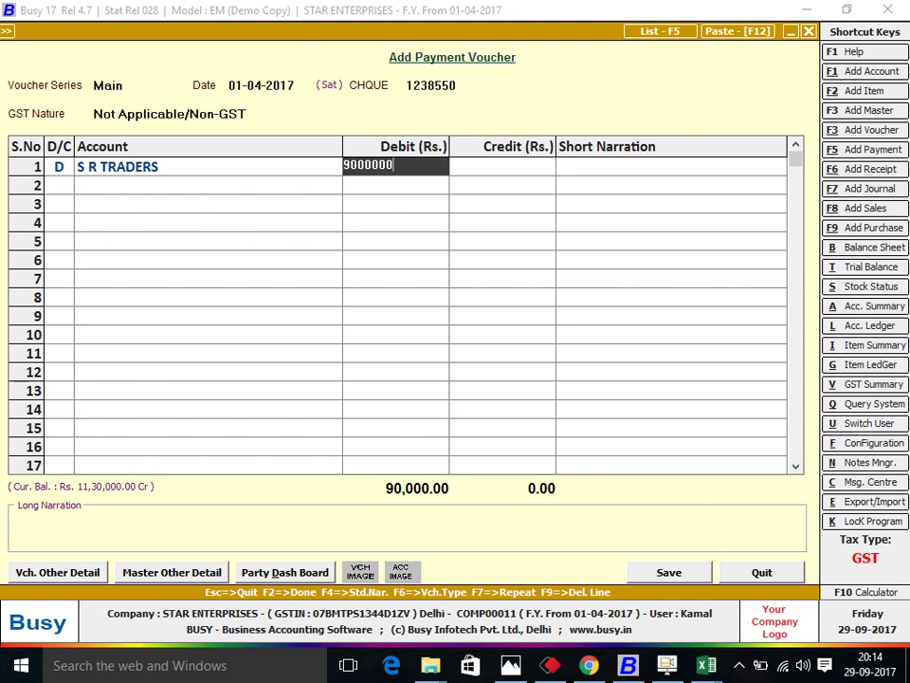
key("Return")
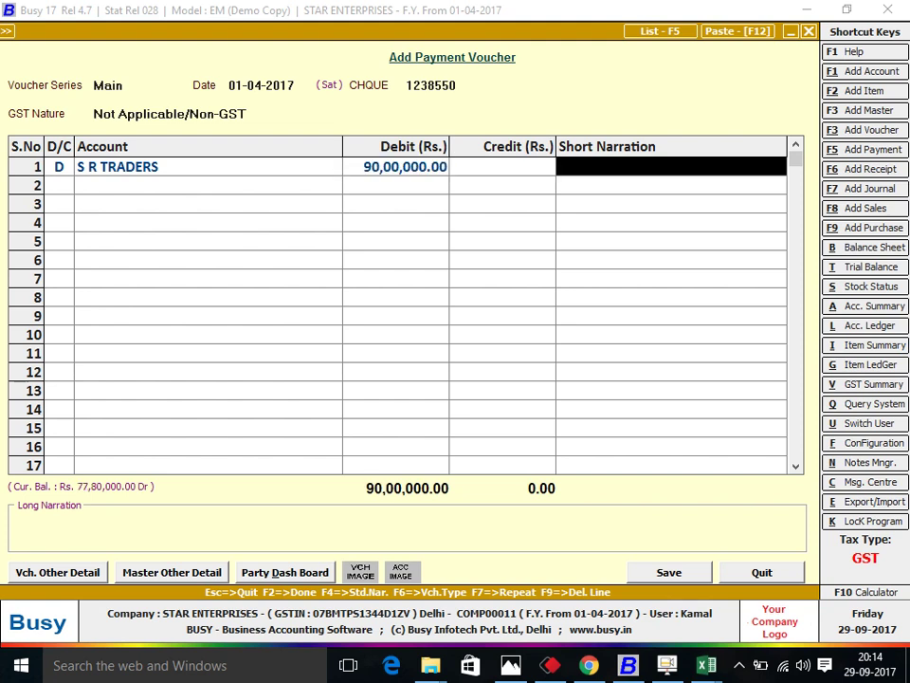
Correct the S R TRADERS debit amount to 9,00,000.
left_click(405, 166)
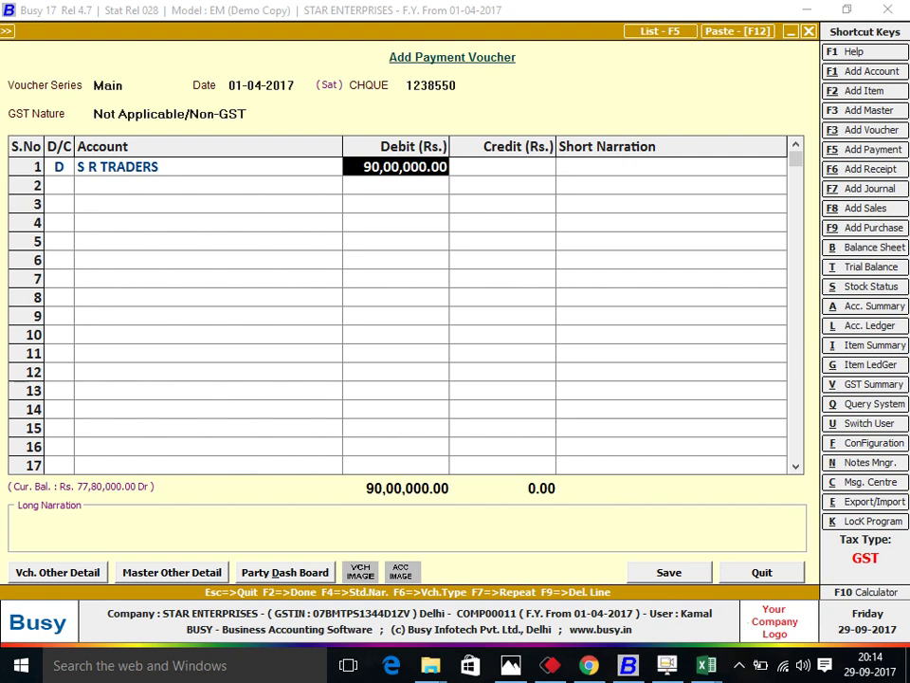
type("900000")
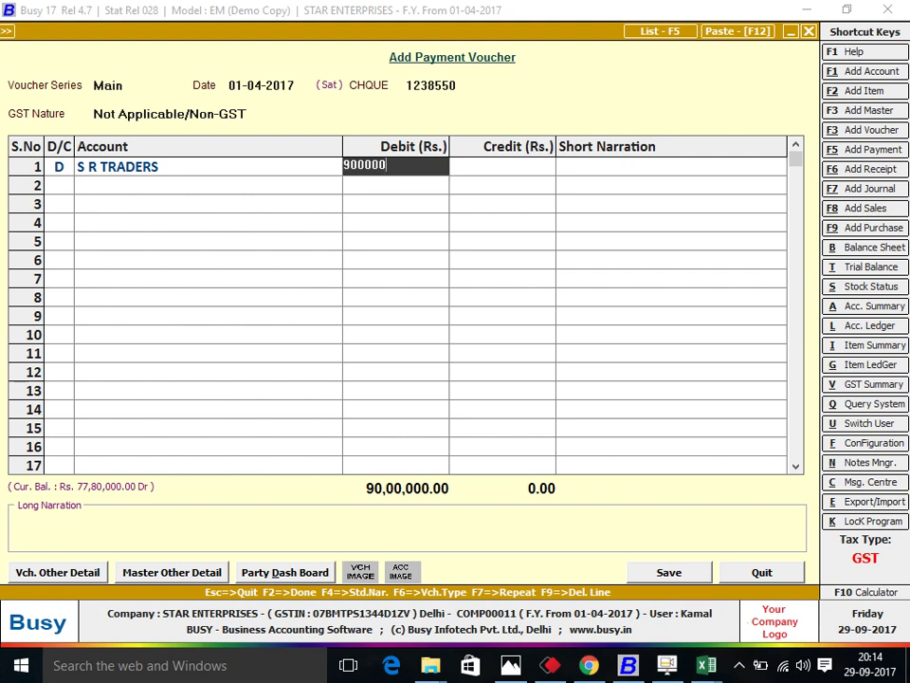
key("Return")
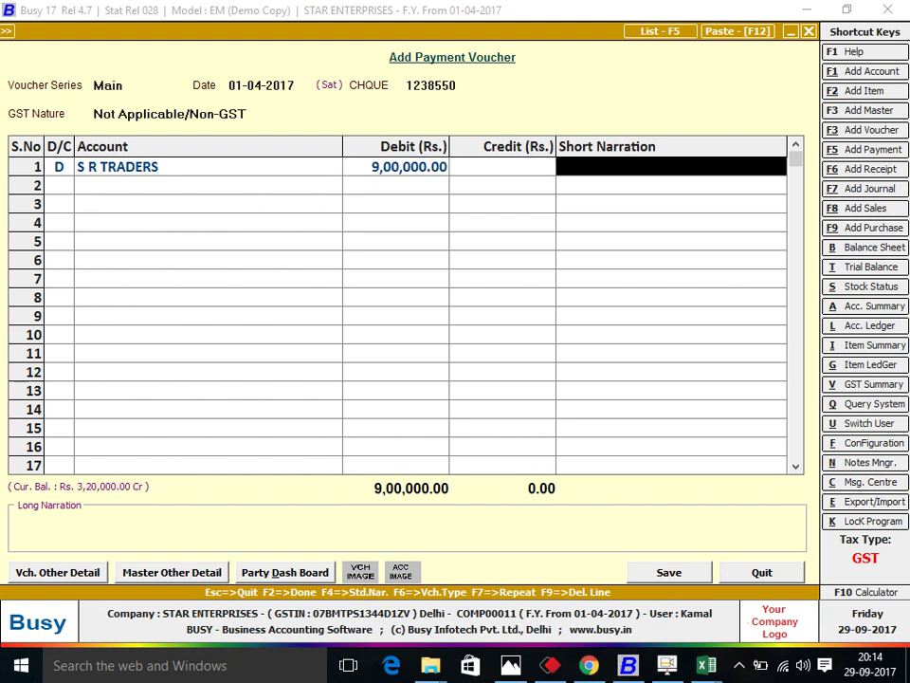
Add a second line crediting PUNJAB NATIONAL BANK with 9,00,000, briefly opening and leaving a blank new account master.
key("Return")
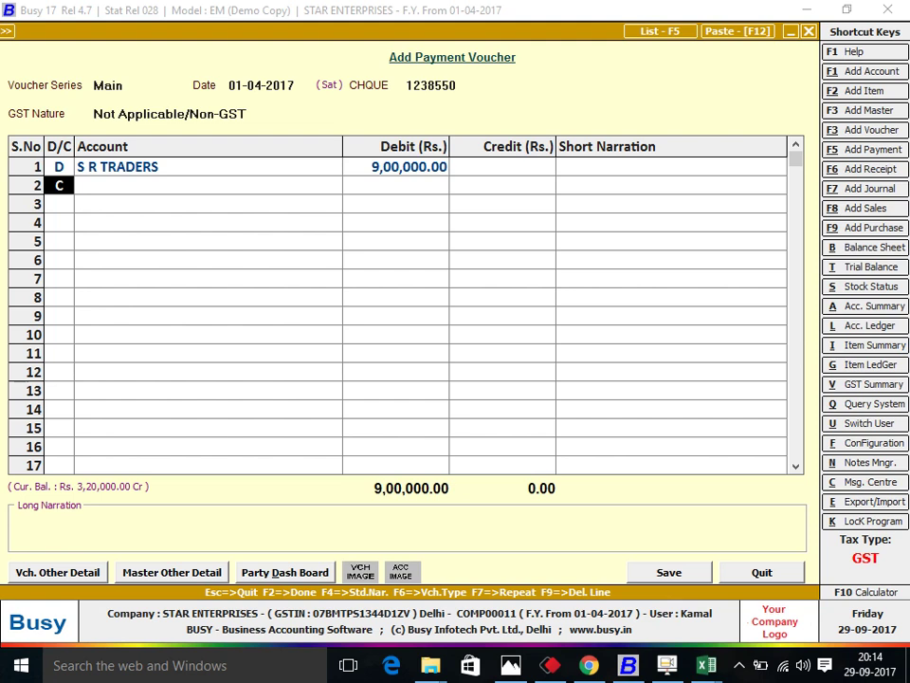
key("Return")
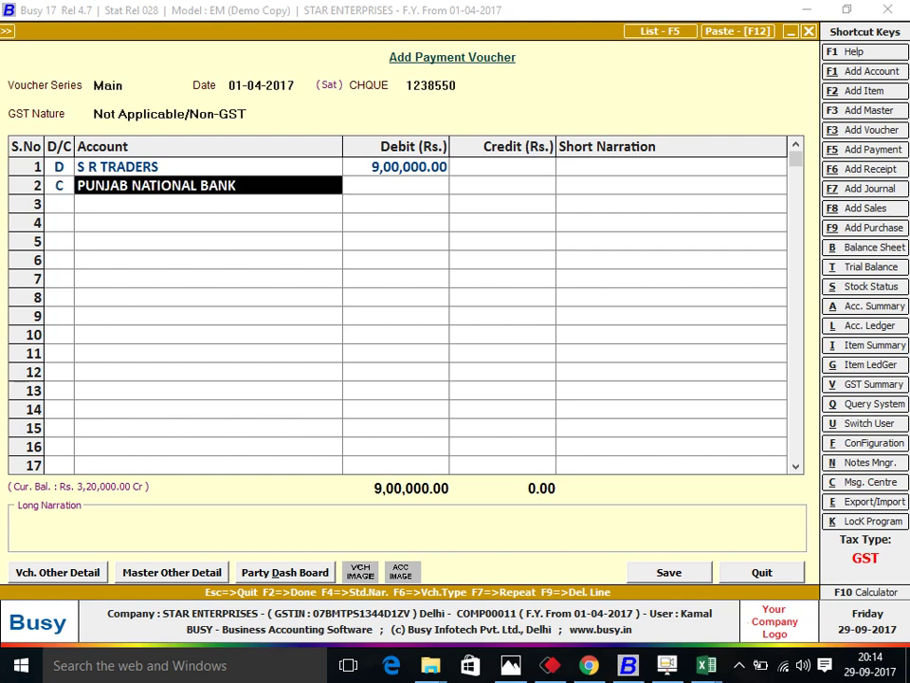
key("alt+F1")
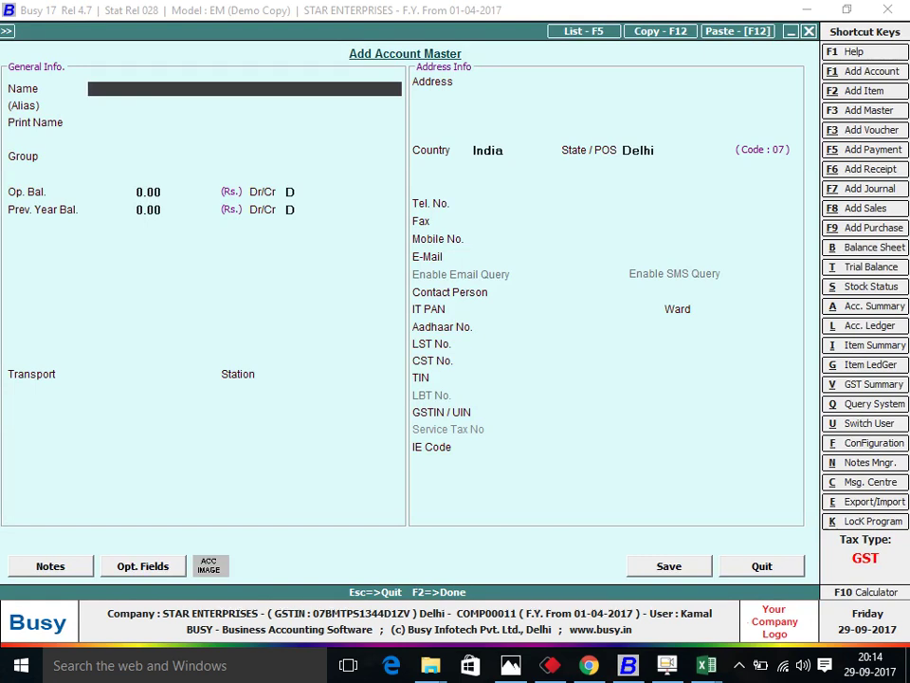
key("Escape")
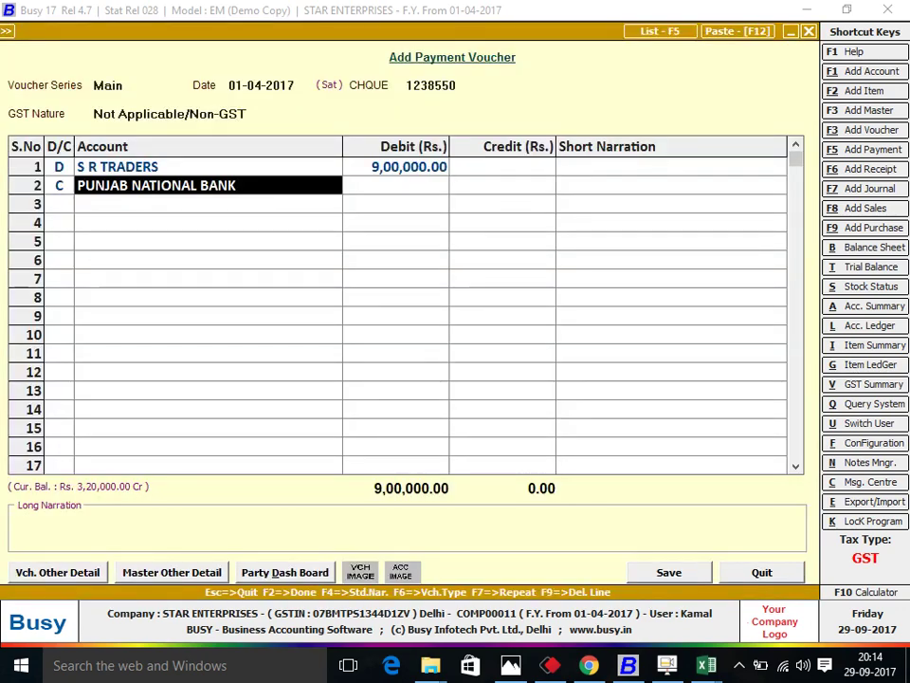
key("Return")
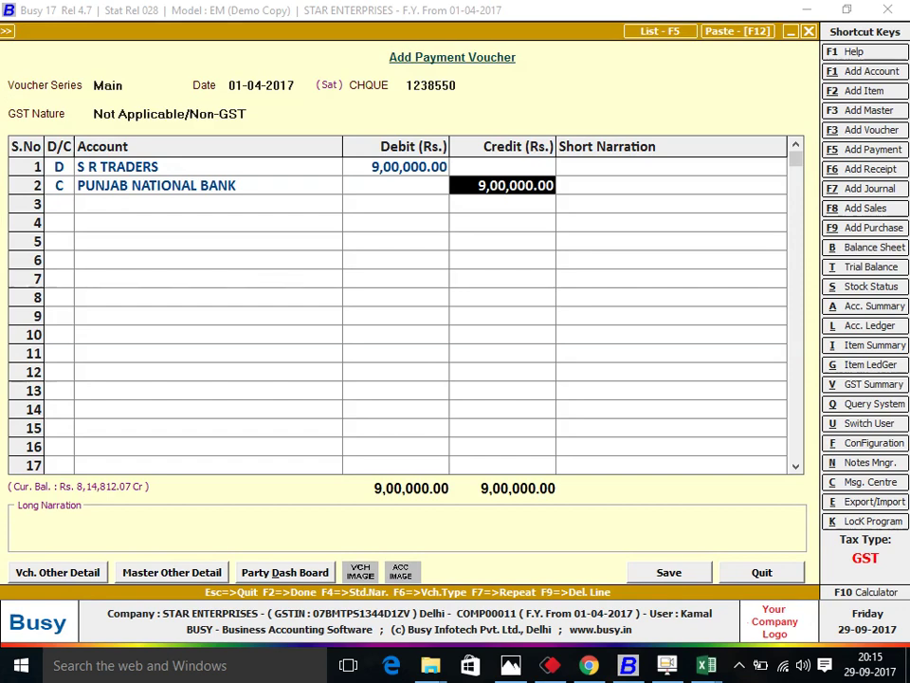
Open the PUNJAB NATIONAL BANK account master from the voucher, examine its group, and return without changes.
left_click(208, 185)
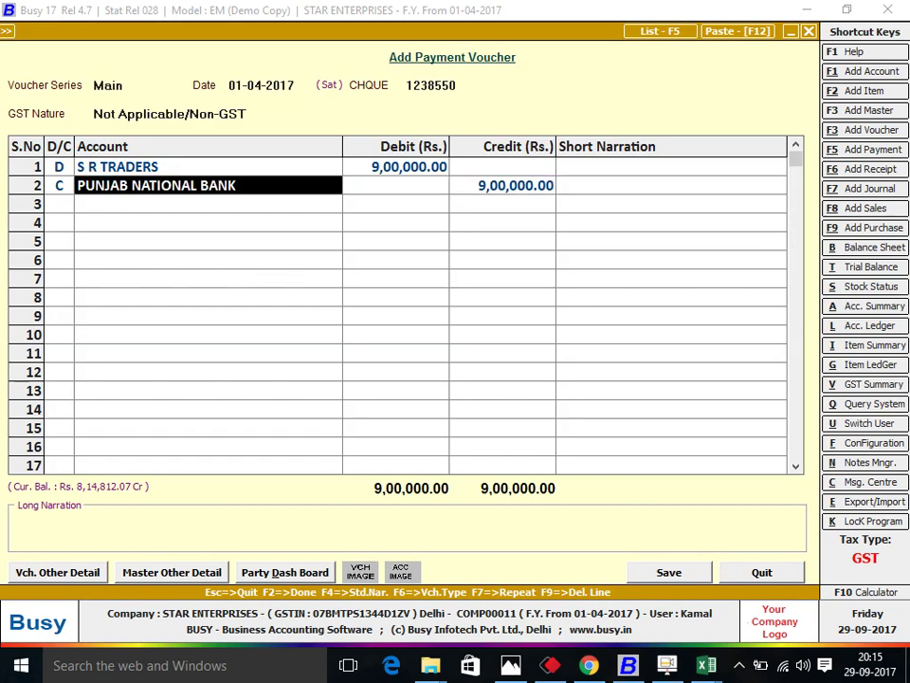
key("ctrl+Return")
key("Return")
key("Return")
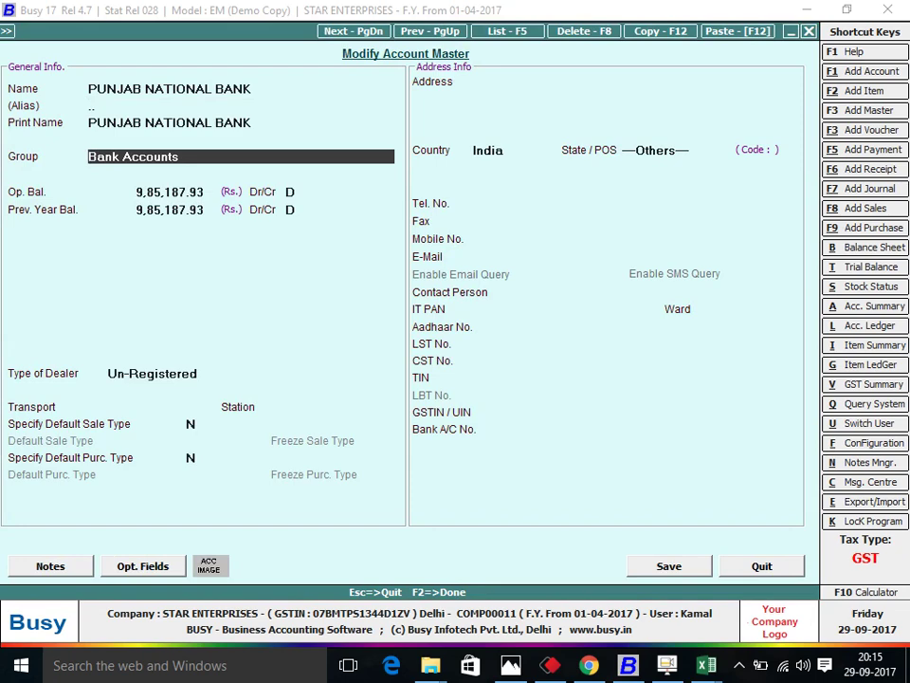
key("Escape")
key("Return")
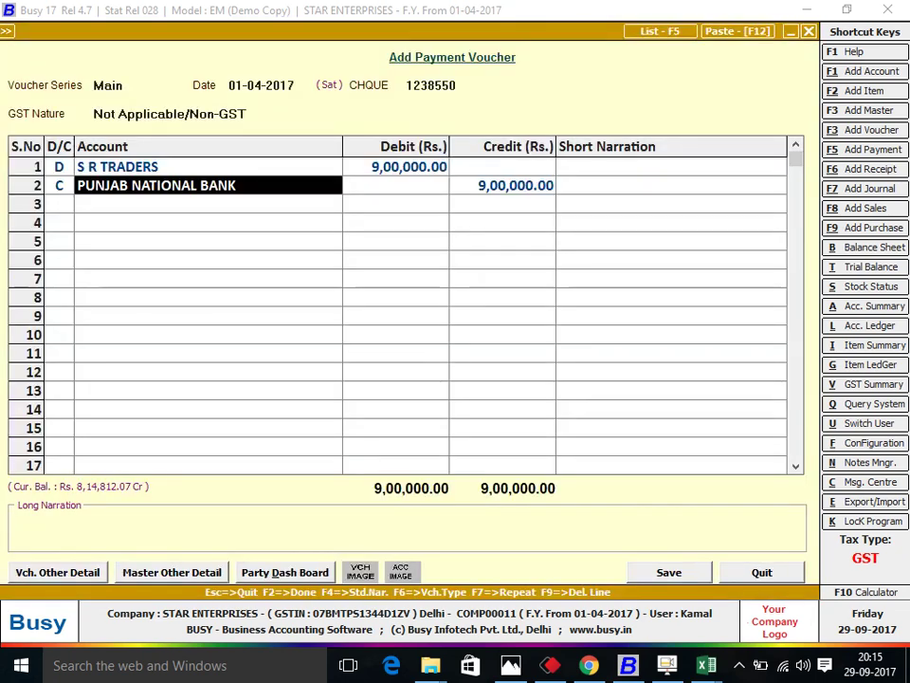
Try Cash as the credit account on the second line and switch it back to PUNJAB NATIONAL BANK.
type("CAS")
key("Return")
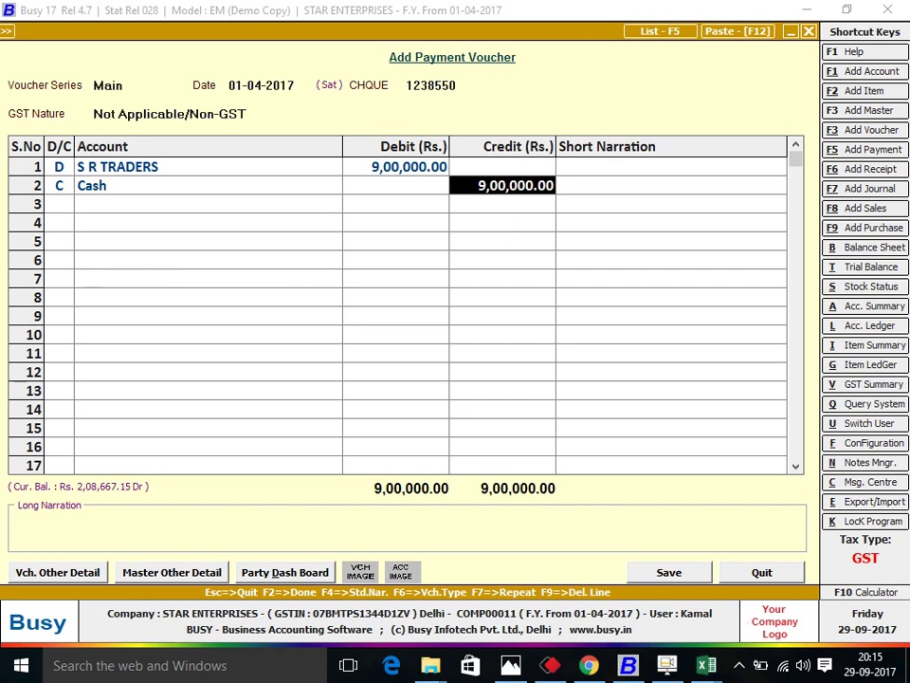
left_click(209, 185)
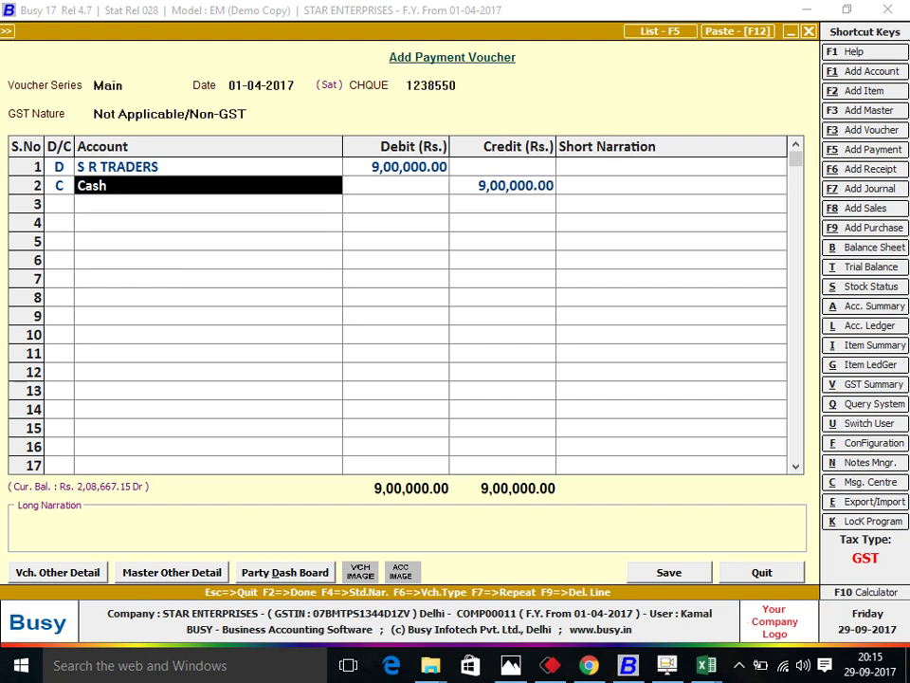
type("PN")
key("Return")
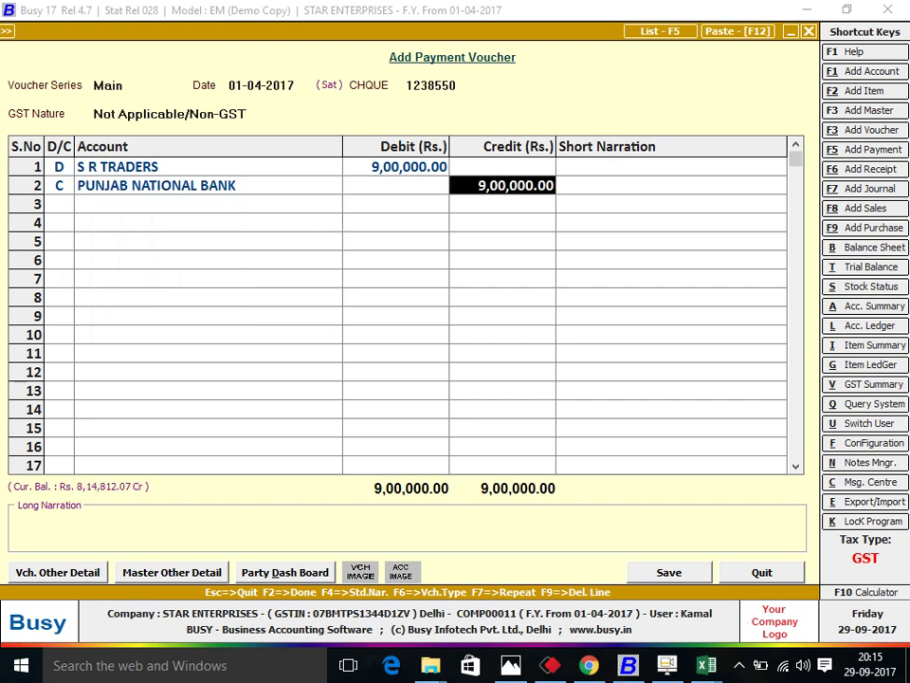
Check the bank account heading in the Excel Account Ledger and return to the payment voucher in Busy.
key("alt+Tab")
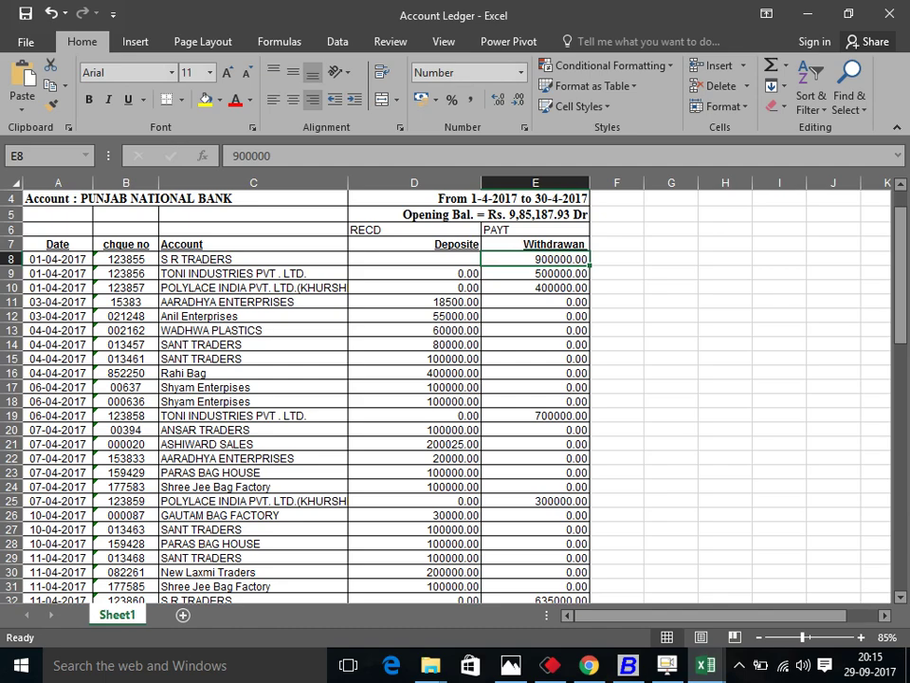
left_click(142, 198)
key("alt+Tab")
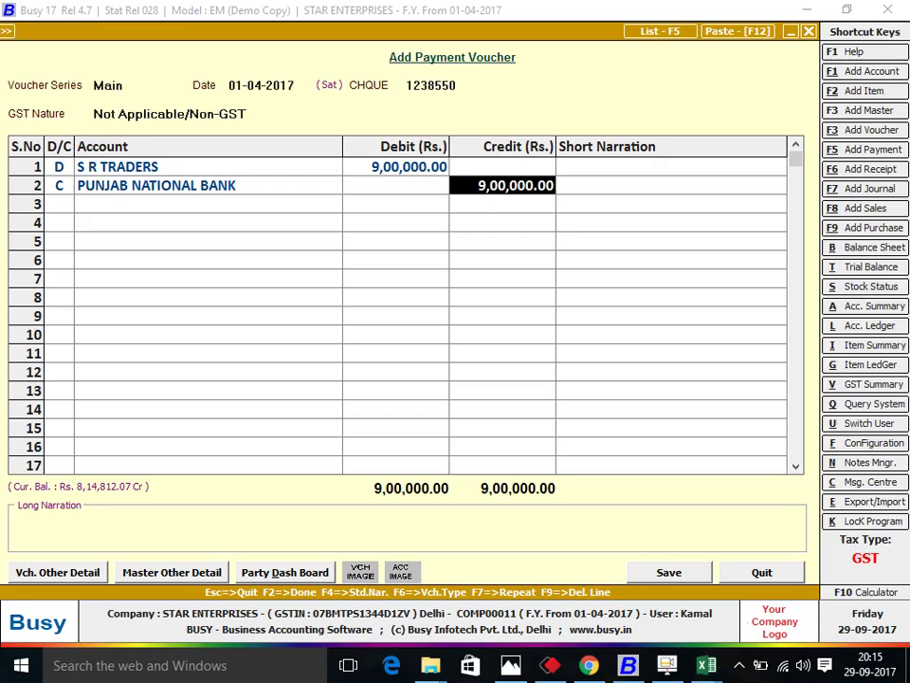
Replace the second line's credit account with Cash, and change it back to PUNJAB NATIONAL BANK.
left_click(208, 185)
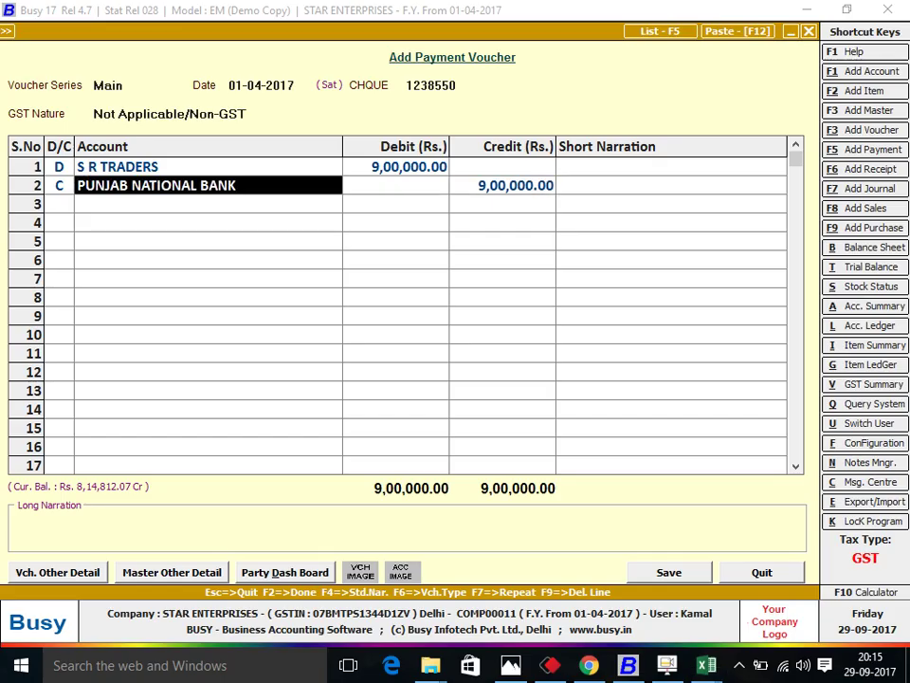
type("CAS")
key("Return")
left_click(209, 185)
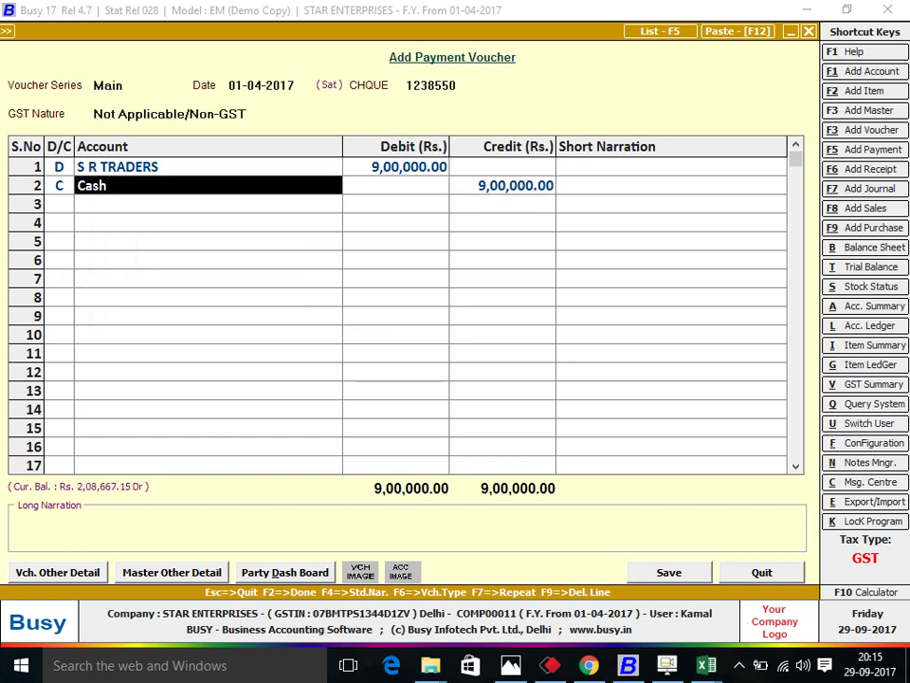
type("PN")
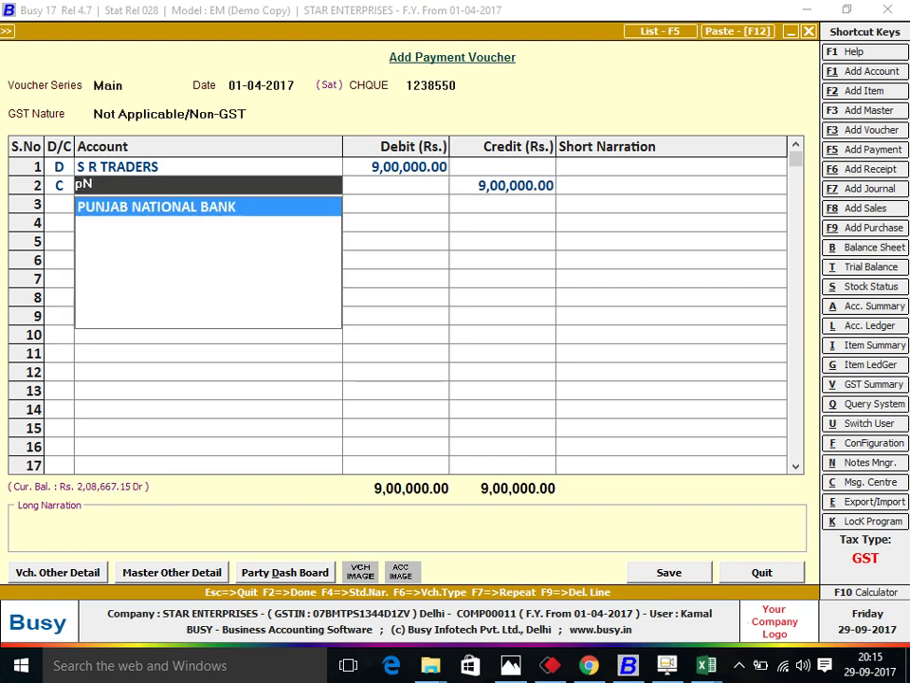
key("Return")
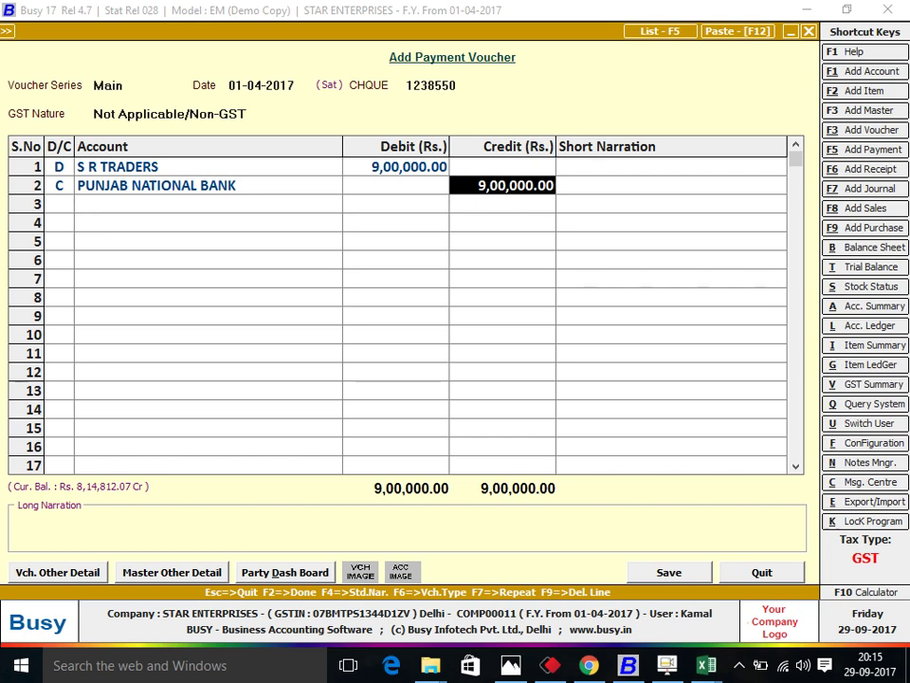
Put Cash on the second line, examine the group in its account master, and quit the master without changes.
left_click(208, 185)
type("CAS")
key("Return")
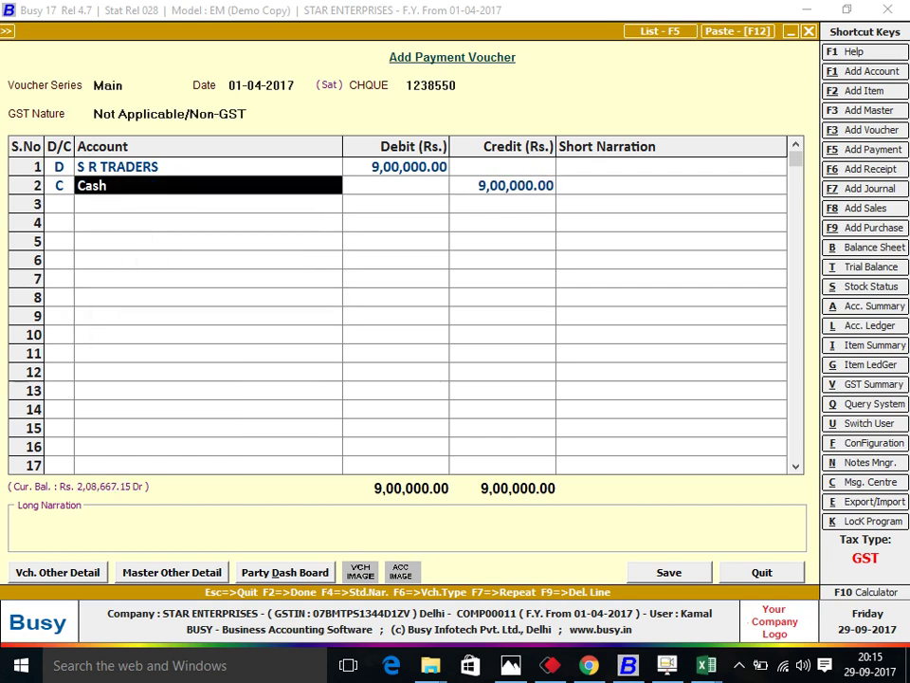
key("ctrl+Return")
key("Return")
key("Return")
key("Return")
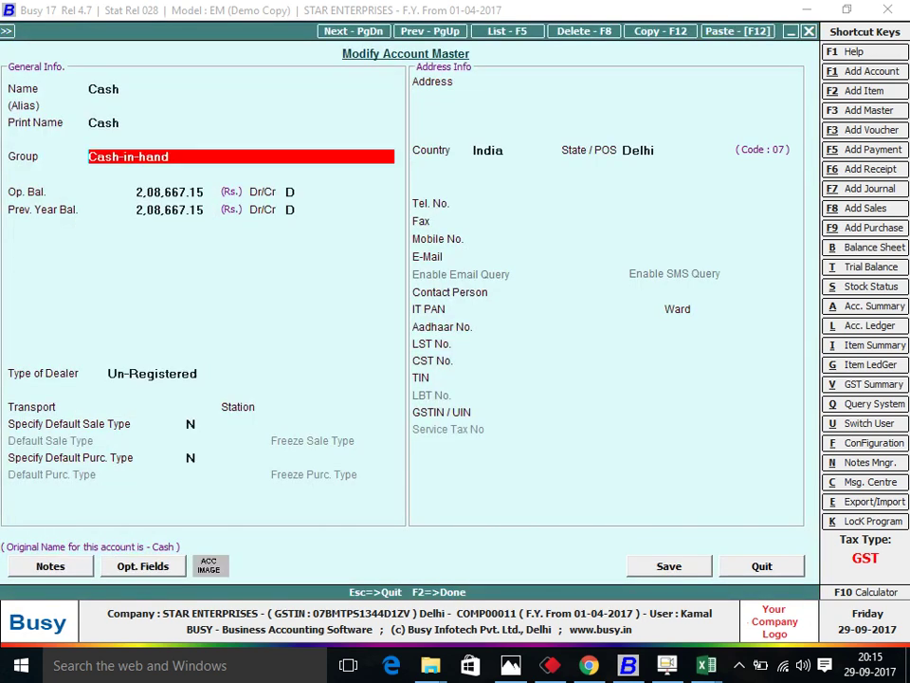
key("Escape")
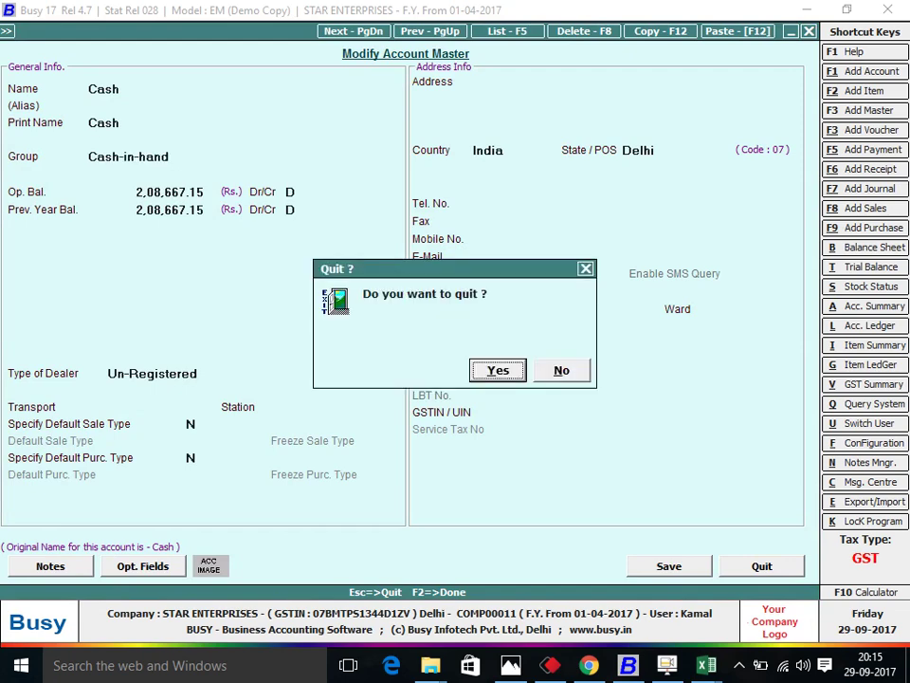
key("Return")
key("Return")
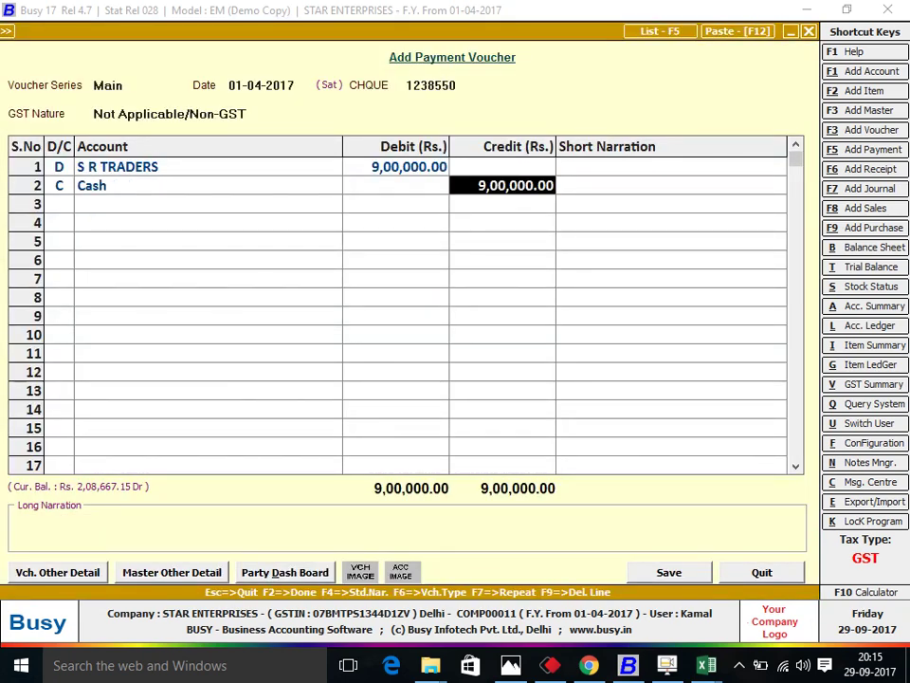
Set the second line's credit account to PUNJAB NATIONAL BANK, keeping 9,00,000 as the credit amount.
key("shift+Tab")
type("pUN")
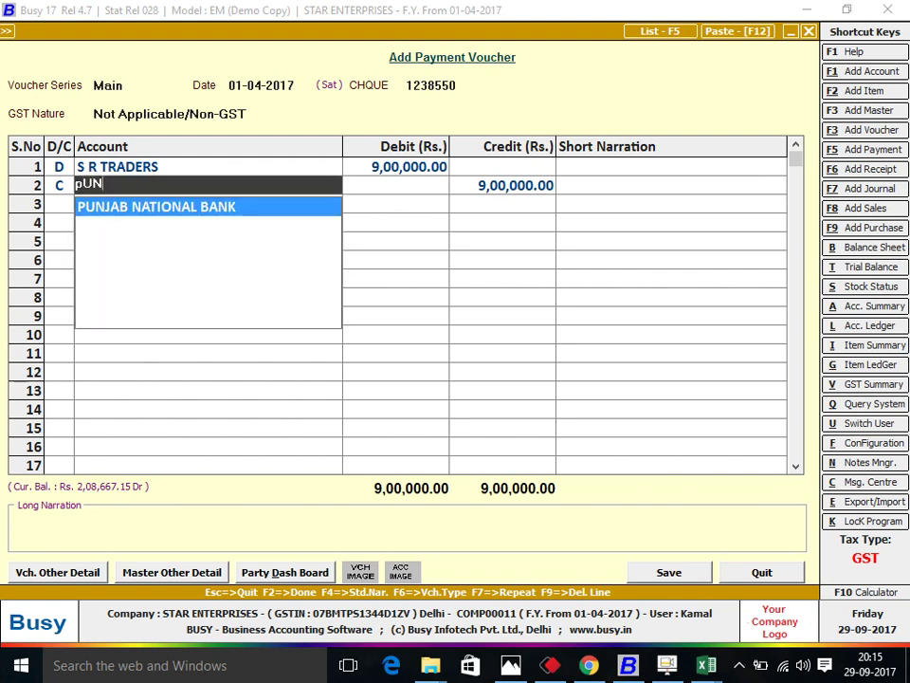
key("Return")
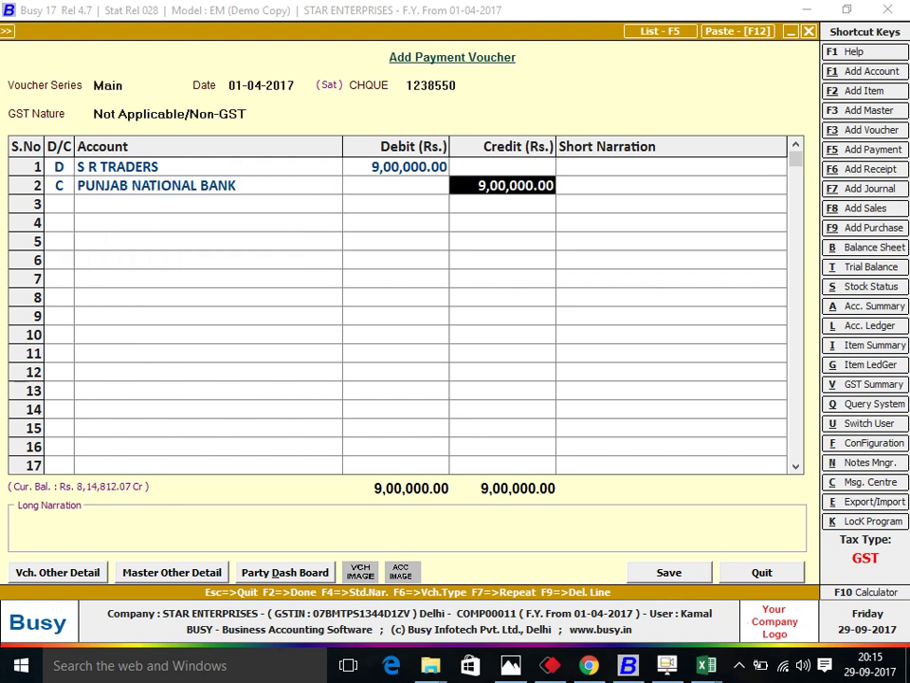
key("Return")
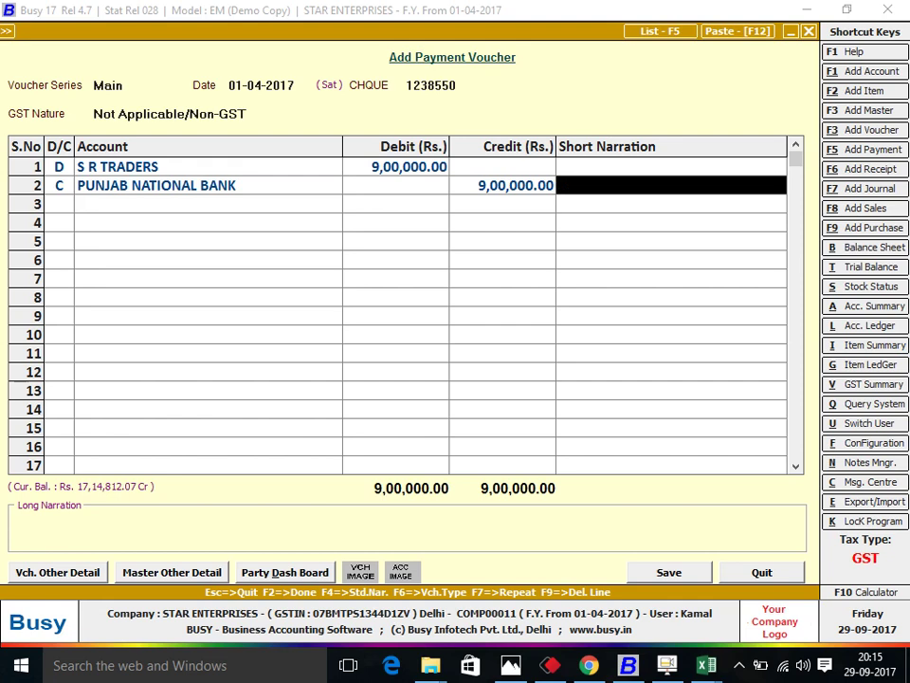
Enter "CHQUE NO -1238550" as the short narration of the S R TRADERS line.
key("Up")
key("Up")
key("Up")
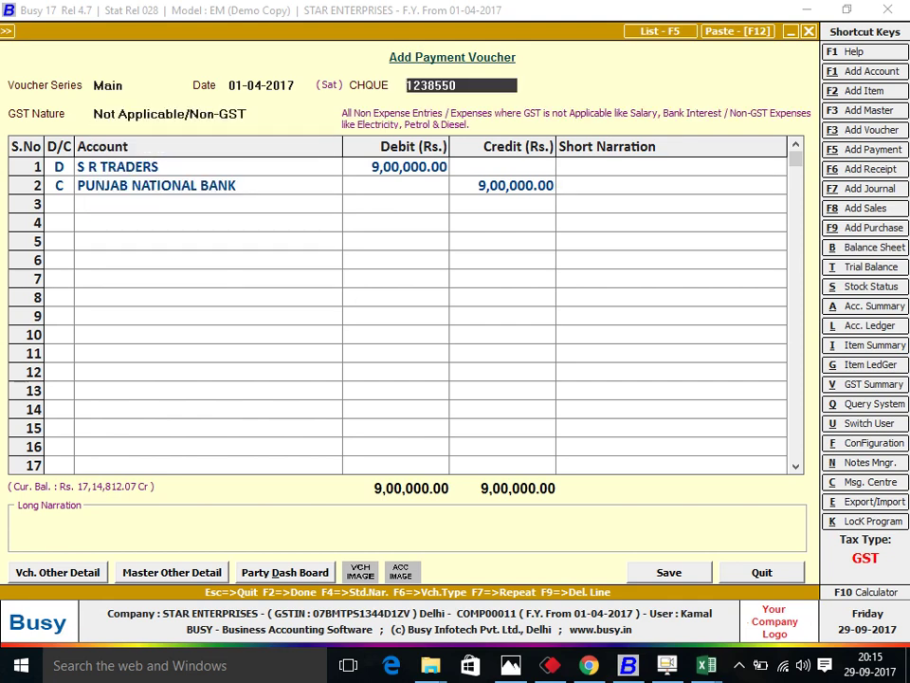
key("Return")
key("Return")
key("Return")
key("Up")
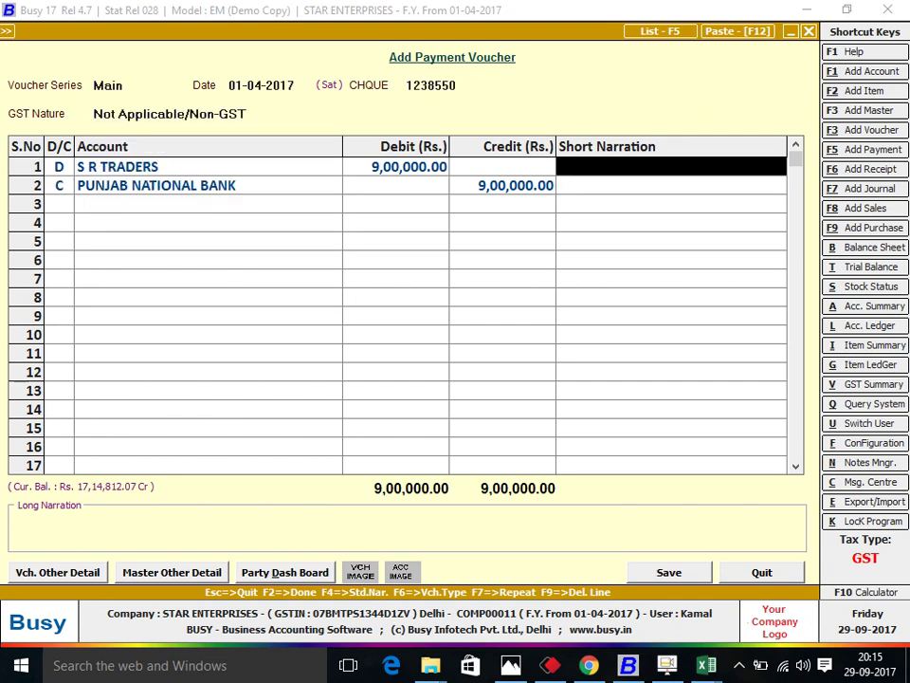
type("cHQYE")
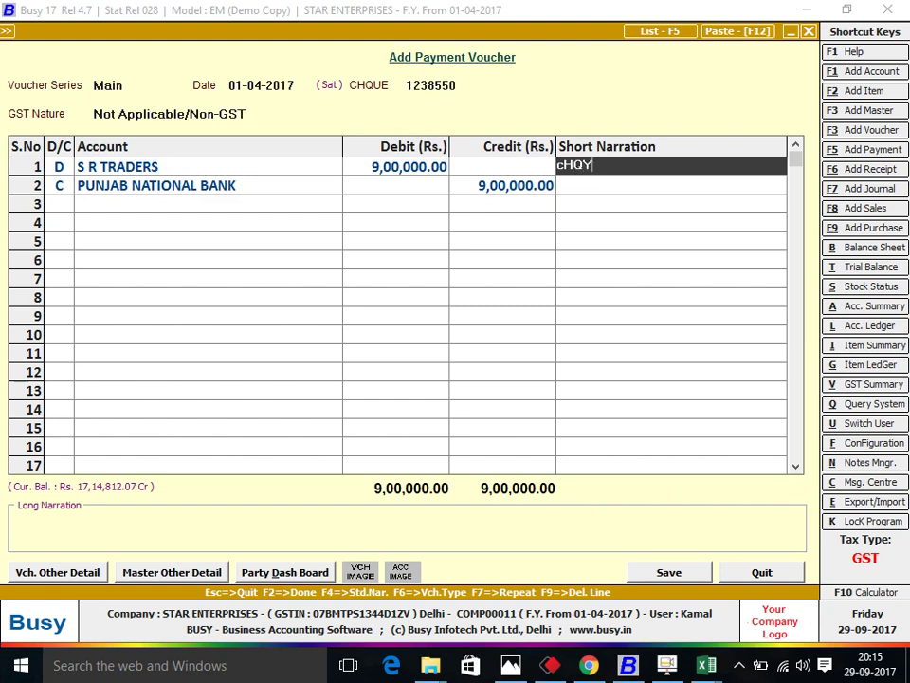
key("BackSpace")
key("BackSpace")
key("BackSpace")
type("NO -12345")
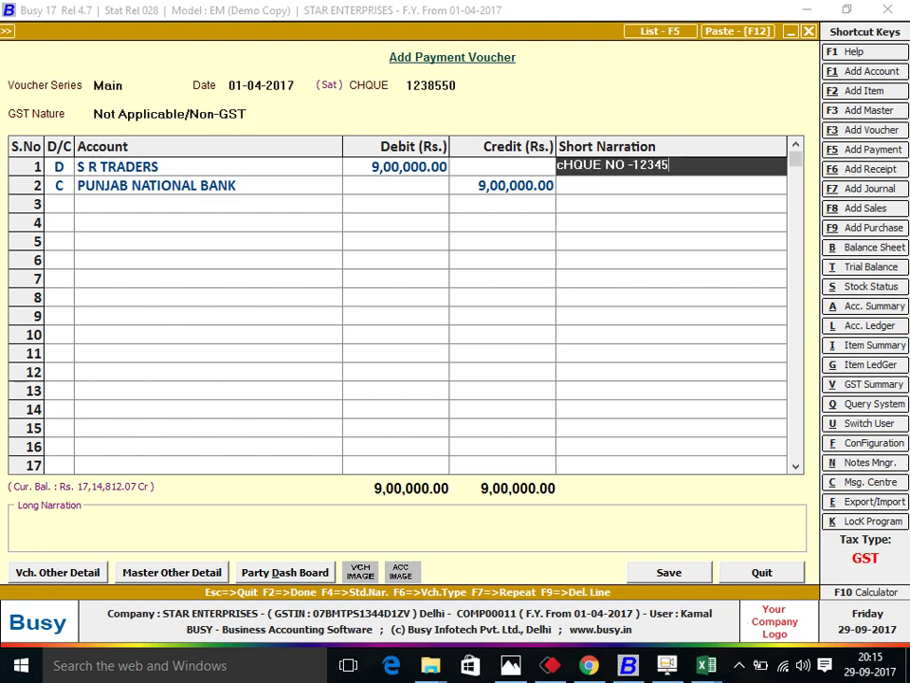
key("BackSpace")
key("BackSpace")
type("858")
key("BackSpace")
type("8")
key("BackSpace")
type("50")
Finish the S R TRADERS payment voucher without a second-line or long narration and save it.
key("Return")
key("Return")
key("Return")
key("Return")
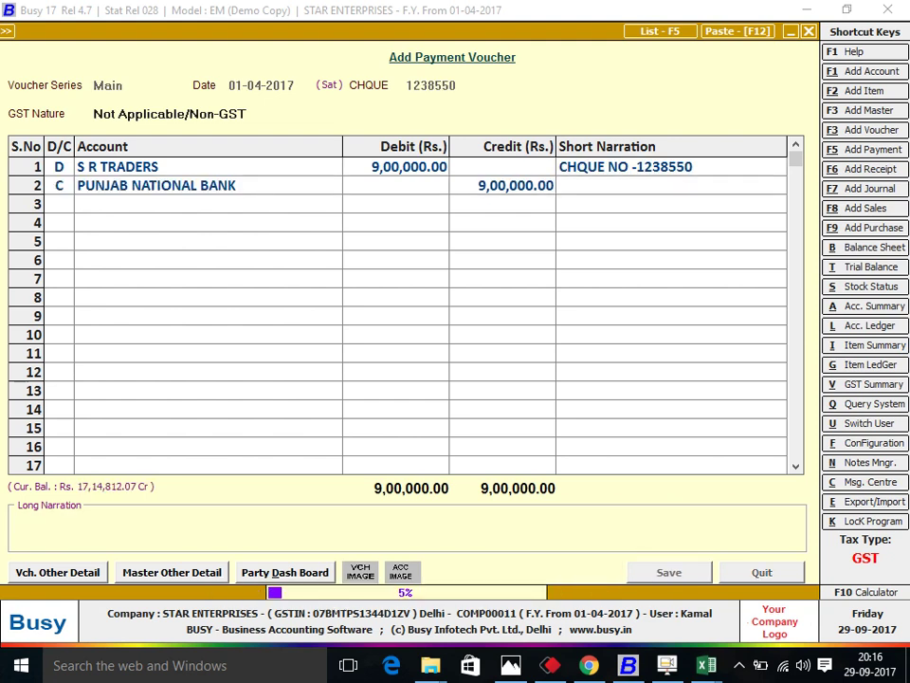
key("Return")
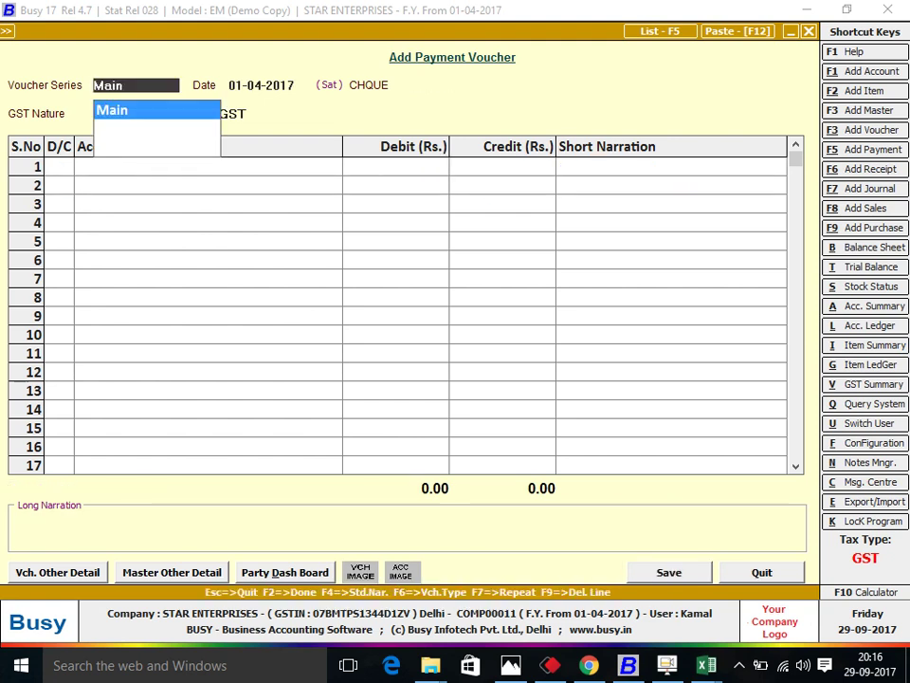
Switch to the Excel Account Ledger and check the date, account and withdrawal of the entry in row 9.
key("alt+Tab")
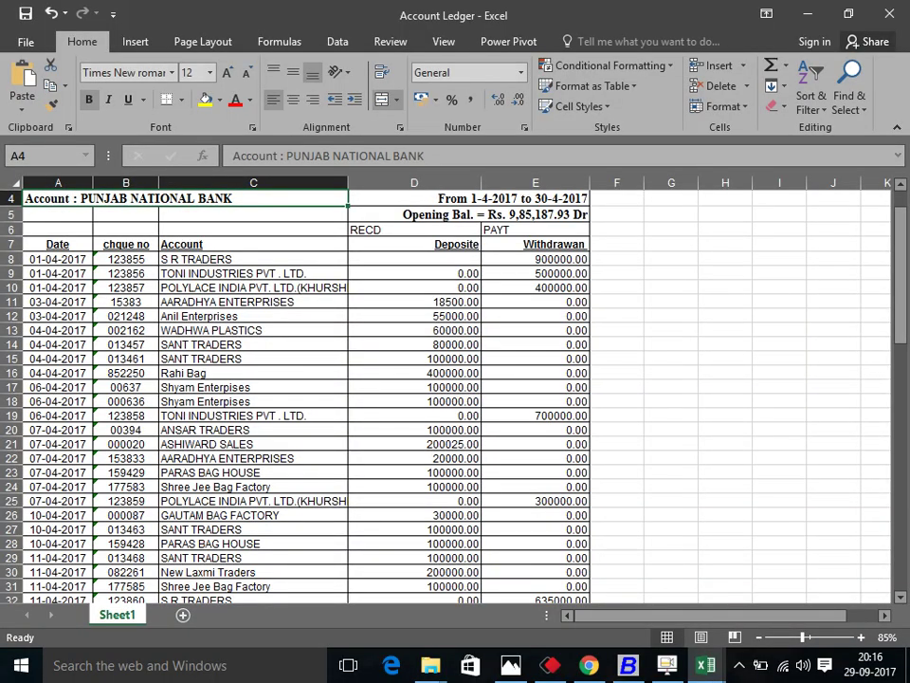
left_click(58, 273)
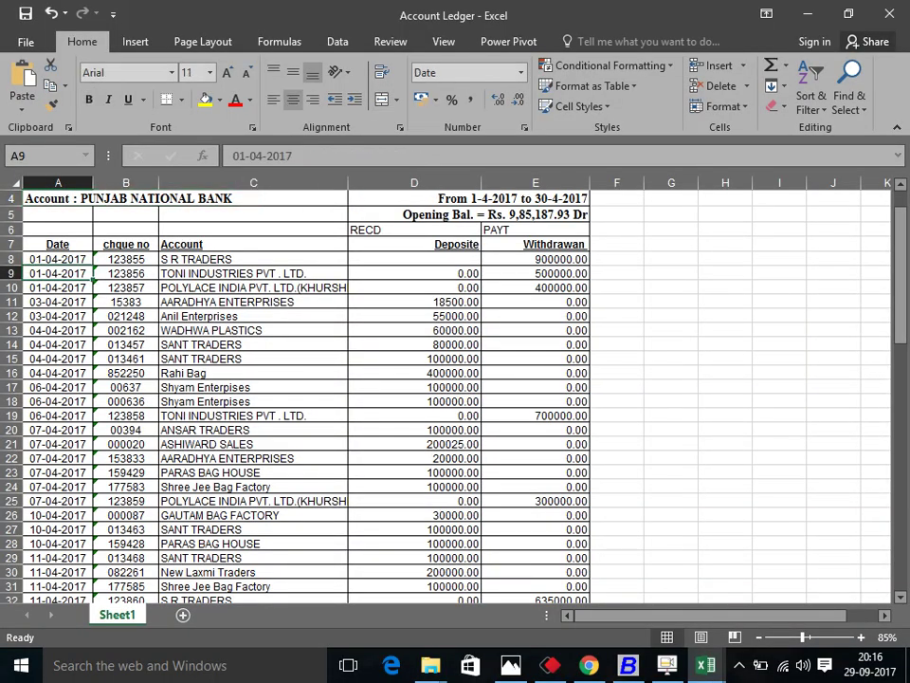
left_click(253, 273)
left_click(535, 273)
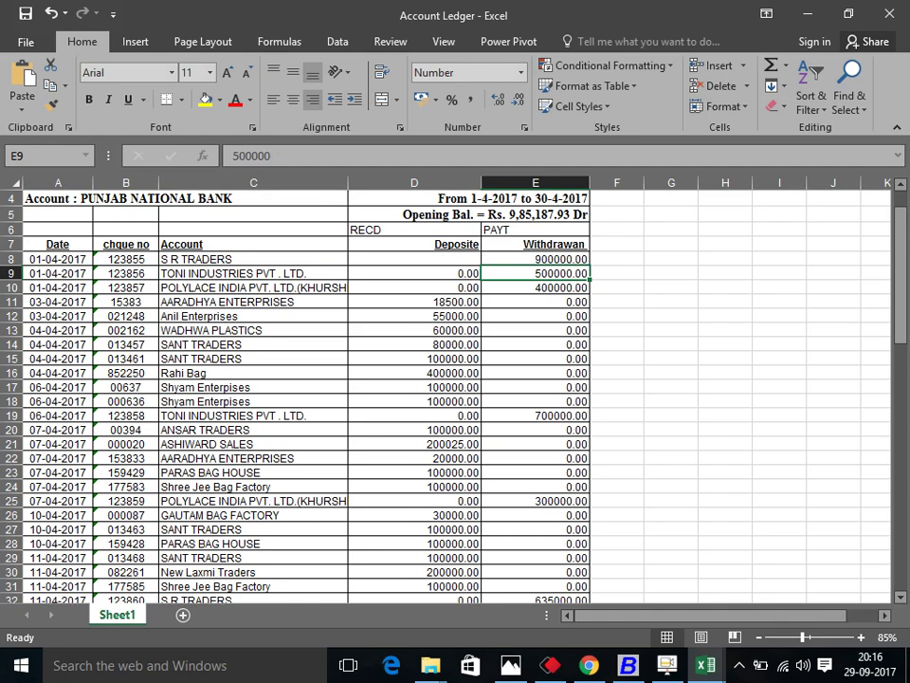
Return to Busy, quit the blank voucher, and start a new Main series payment voucher dated 01-04-2017.
key("alt+Tab")
key("Escape")
key("Return")
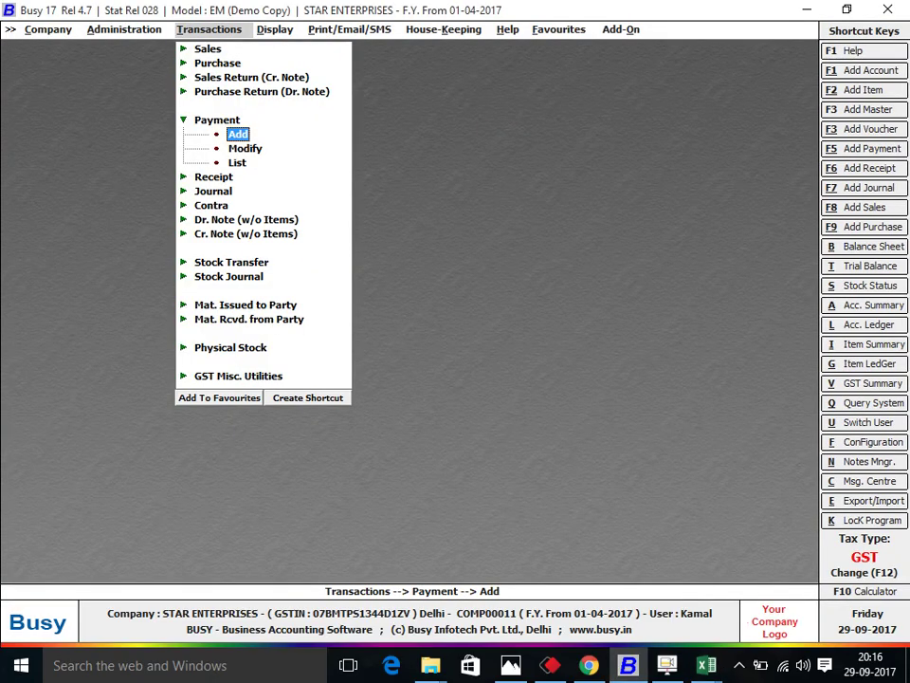
key("Return")
key("Return")
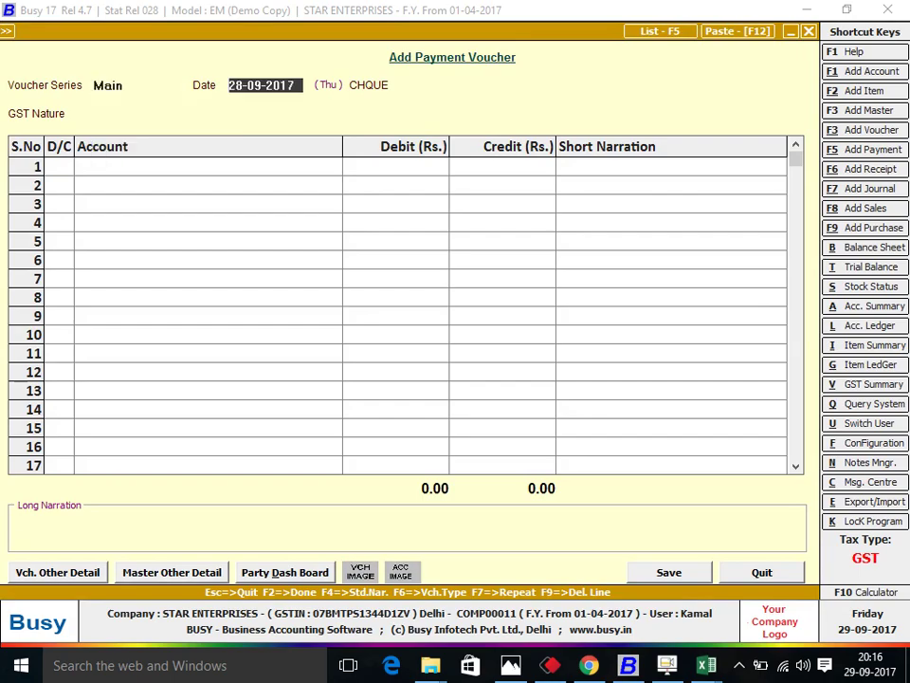
key("alt+Tab")
key("alt+Tab")
type("1-4")
key("Return")
Number the voucher with cheque number 123856 from the Excel ledger and accept continuing with this duplicate number.
key("alt+Tab")
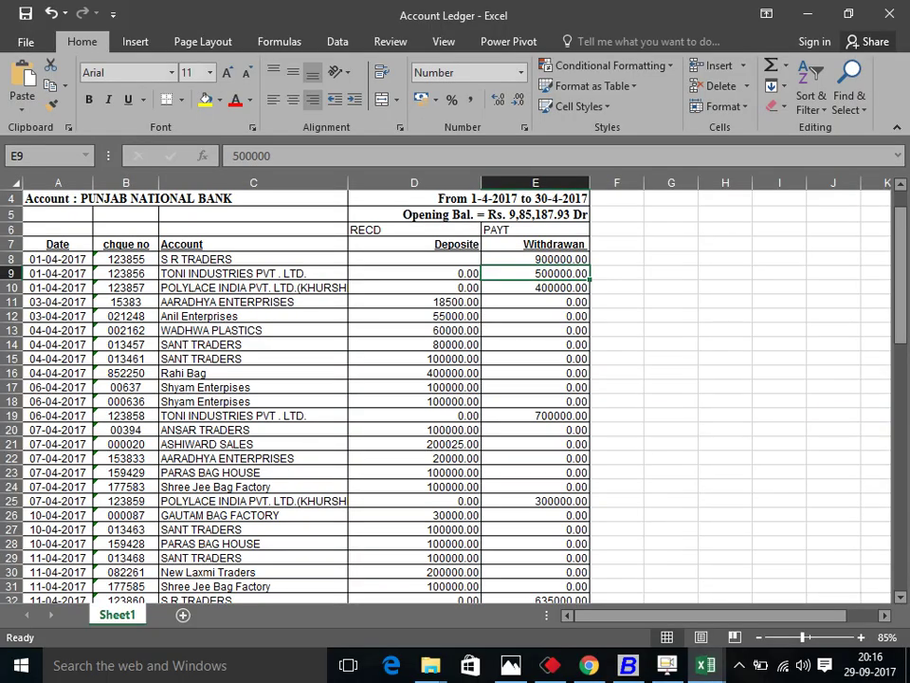
key("alt+Tab")
type("123")
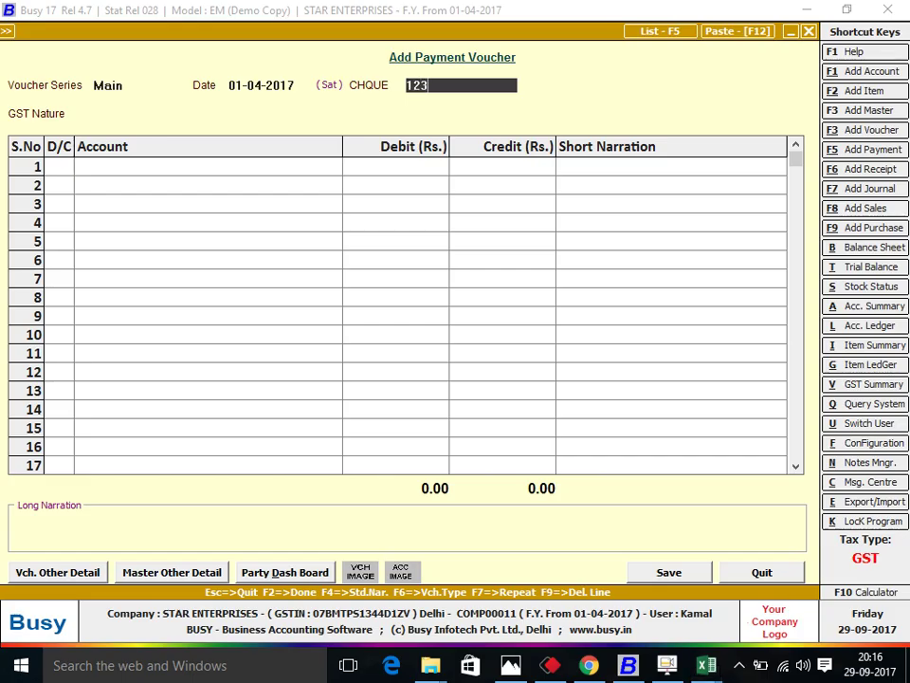
key("alt+Tab")
key("alt+Tab")
type("856")
key("Return")
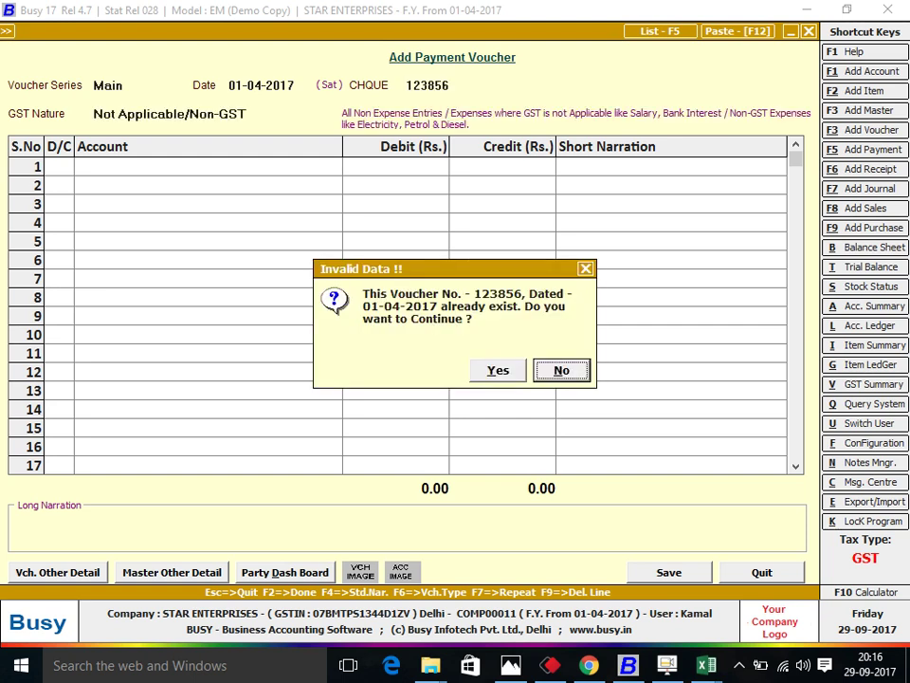
key("Left")
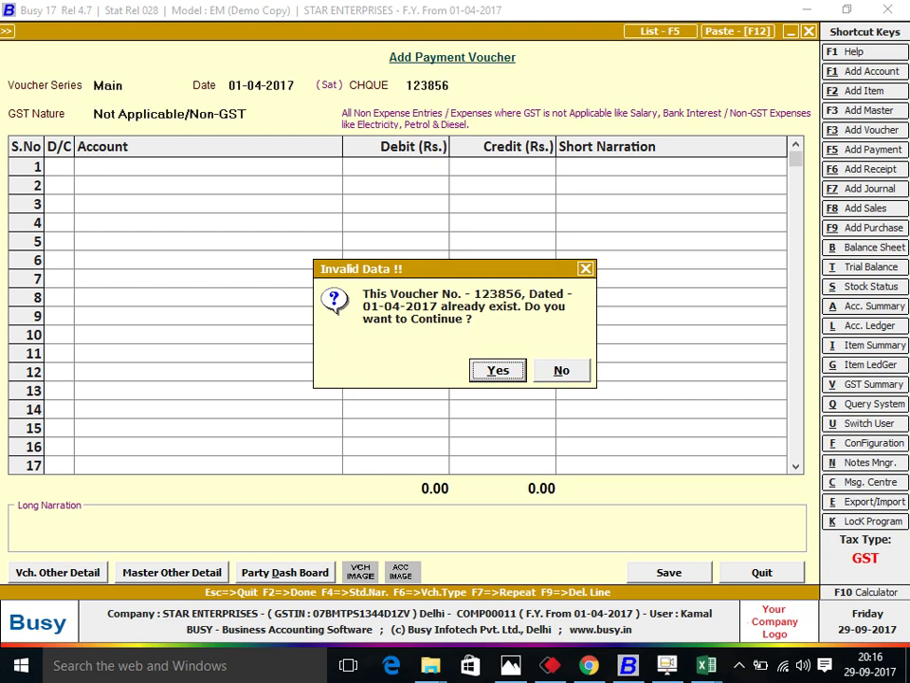
key("Return")
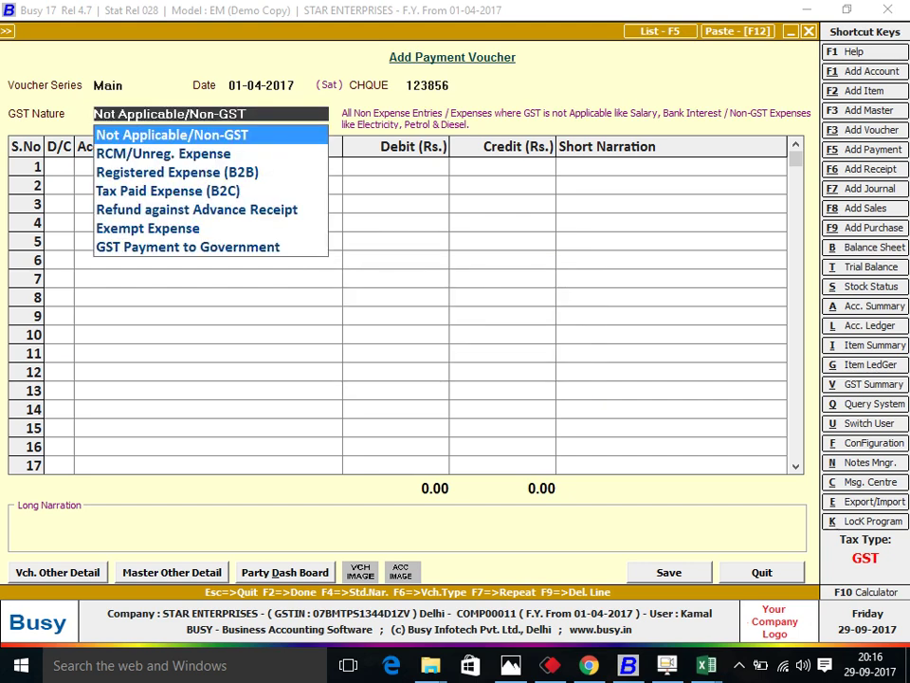
Keep the GST nature as Not Applicable/Non-GST and, after checking the Excel ledger, debit the account TONI INDUSTRIES PVT . LTD. on line 1.
key("Return")
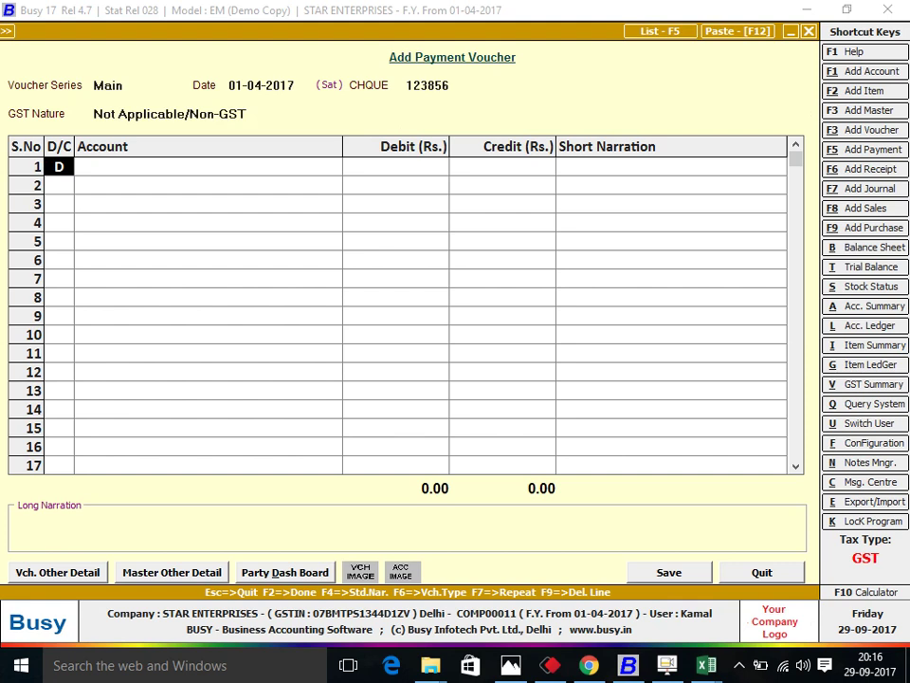
key("Return")
left_click(59, 166)
key("alt+Tab")
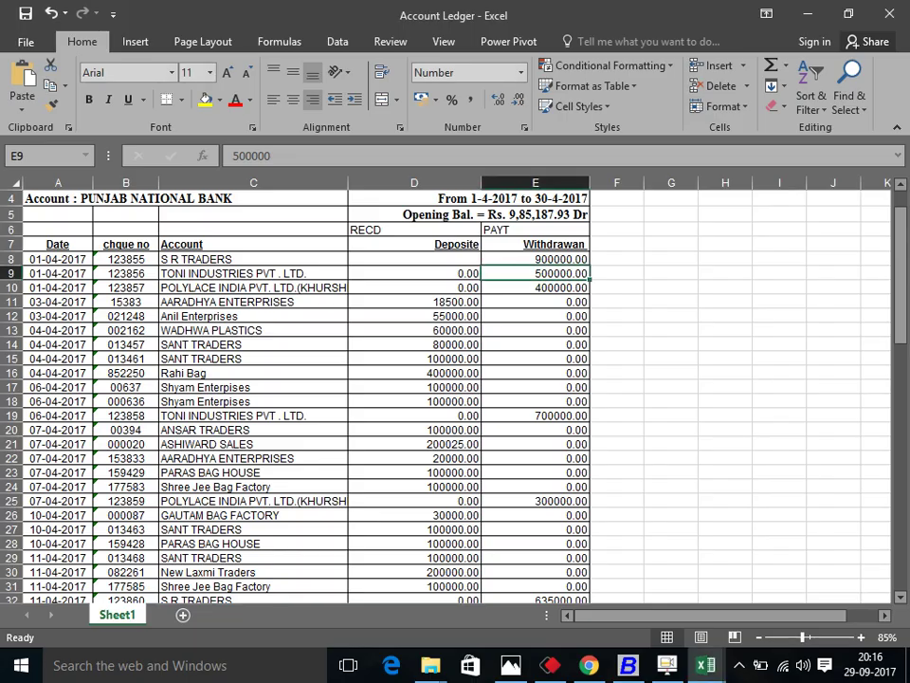
key("alt+Tab")
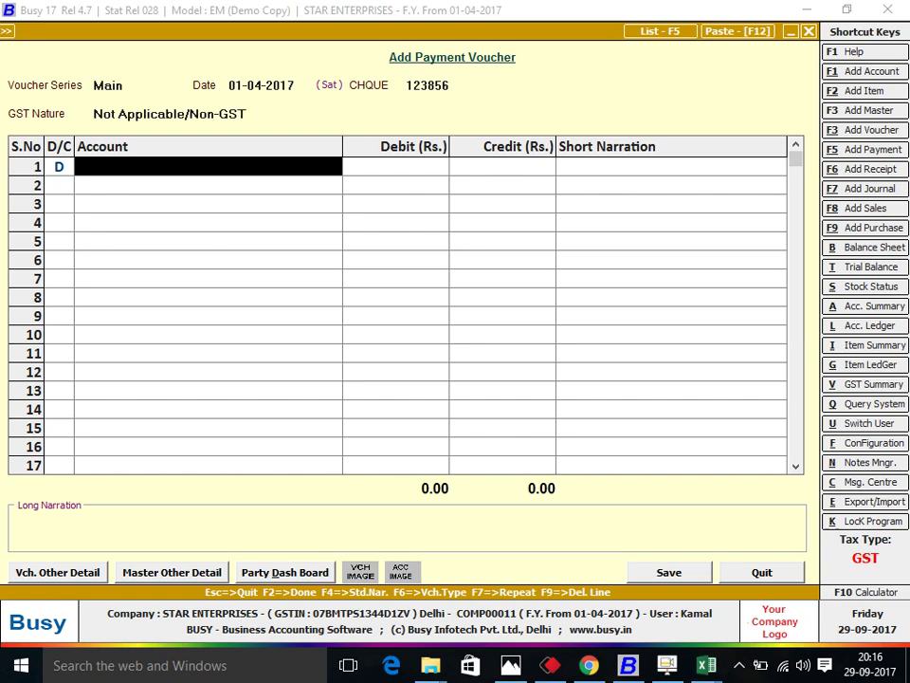
type("tONI")
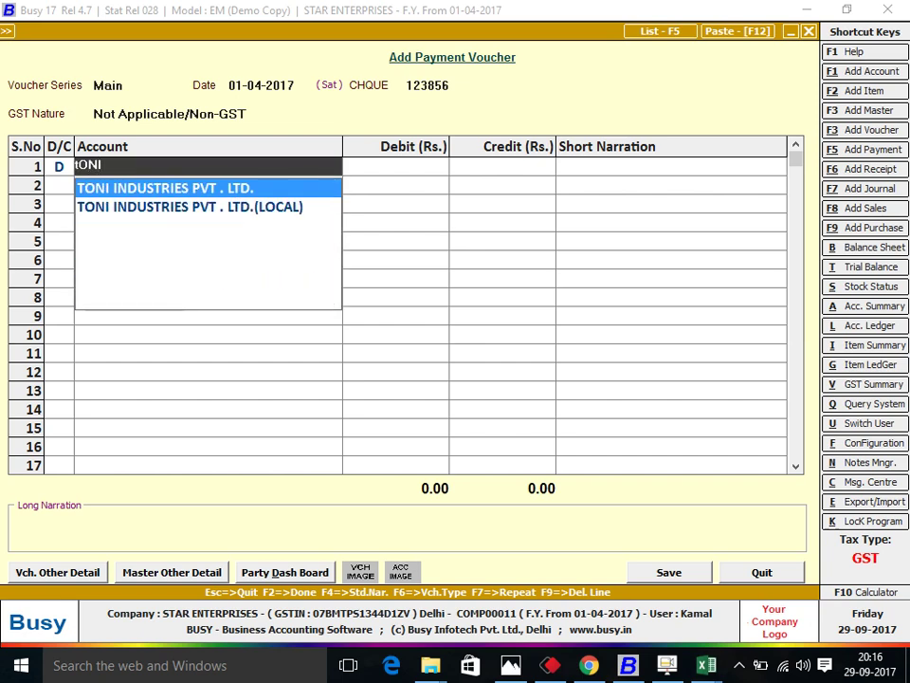
key("Return")
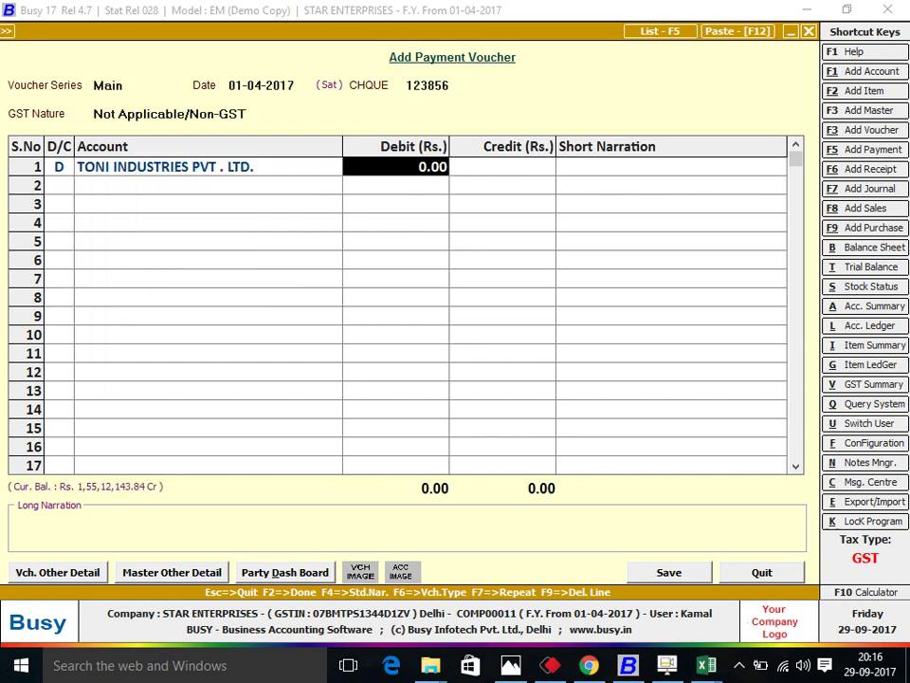
Check the row 9 withdrawal in the Excel ledger and enter 5,00,000 as the debit amount on line 1 in Busy.
key("alt+Tab")
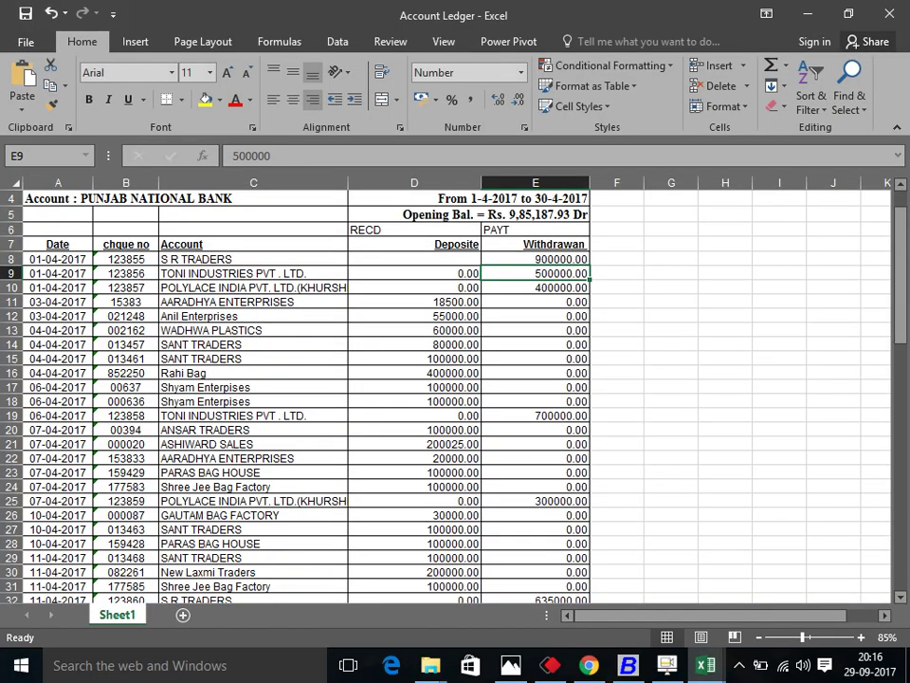
key("alt+Tab")
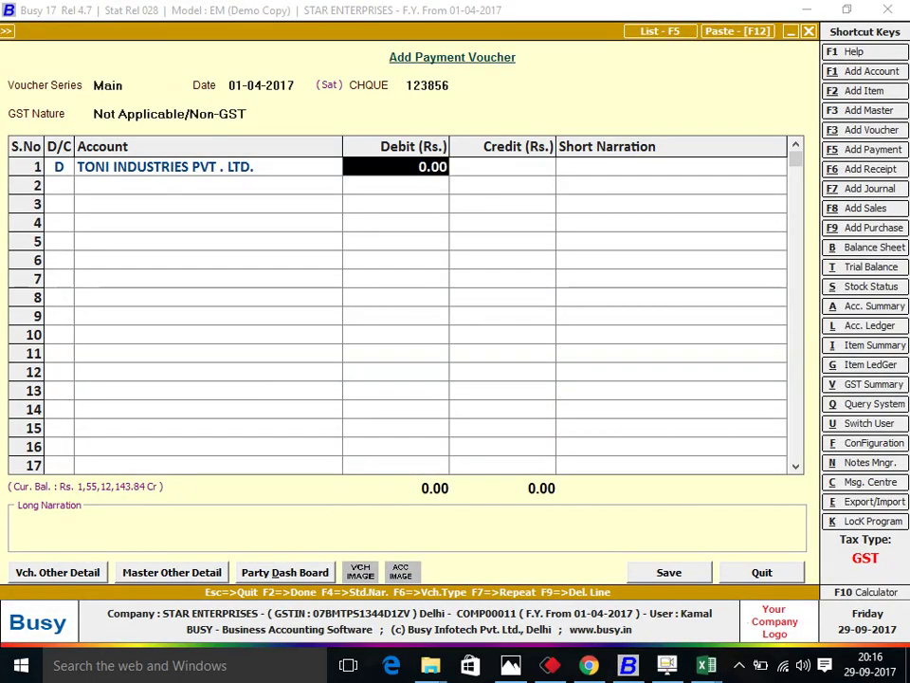
type("5,00,00")
type("0")
key("Return")
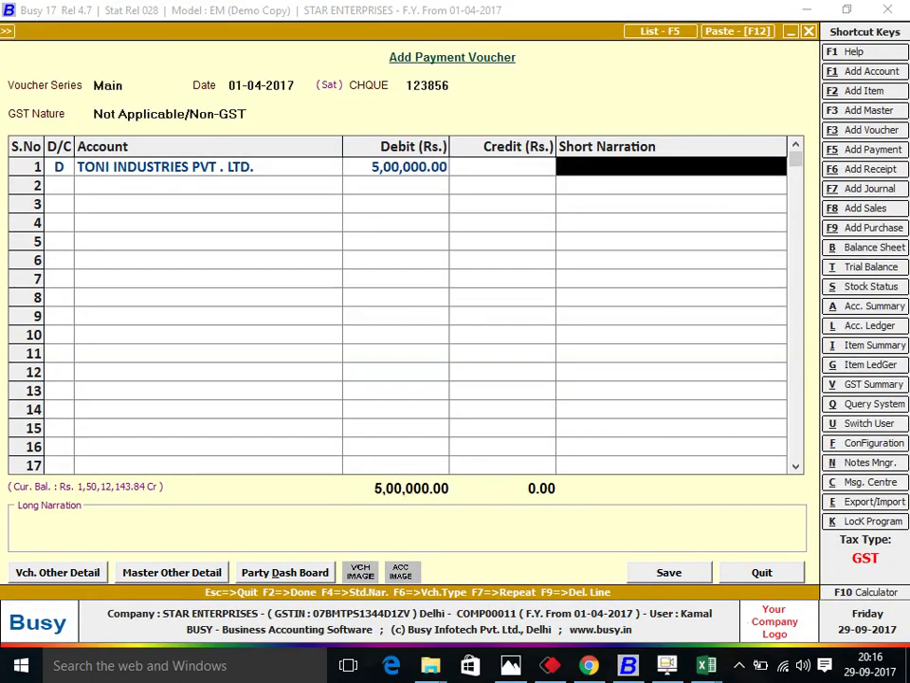
Go back over the D/C, account and amount of line 1, leave its short narration blank, and move on to the credit line.
key("shift+Tab")
key("shift+Tab")
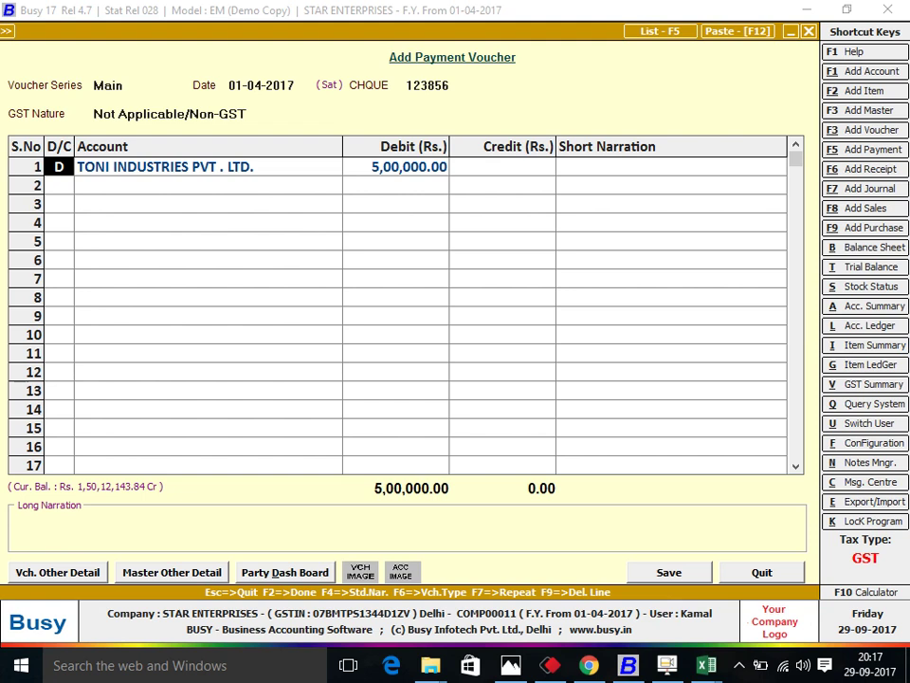
left_click(409, 166)
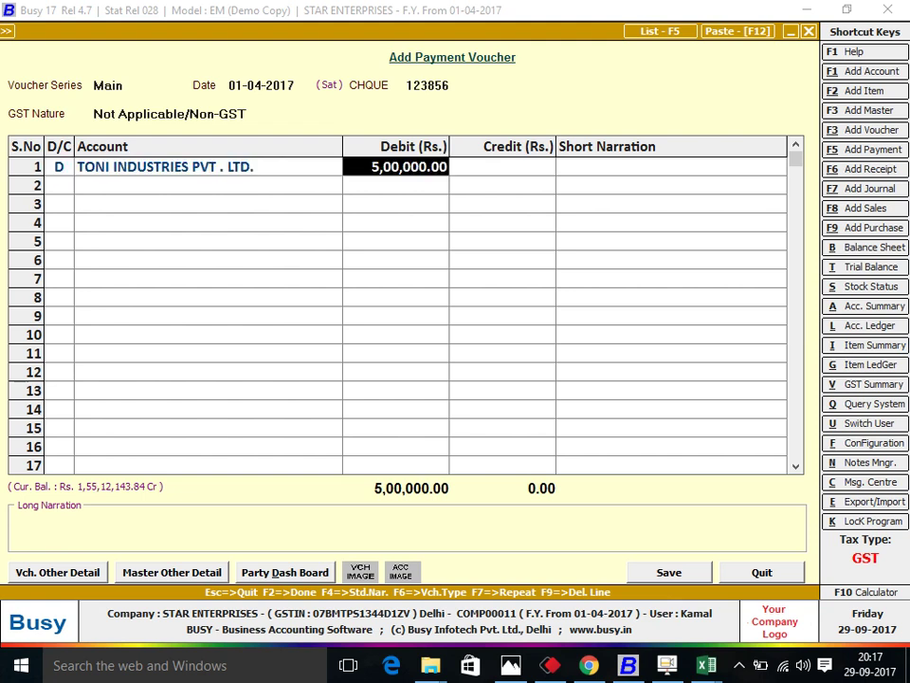
key("shift+Tab")
key("shift+Tab")
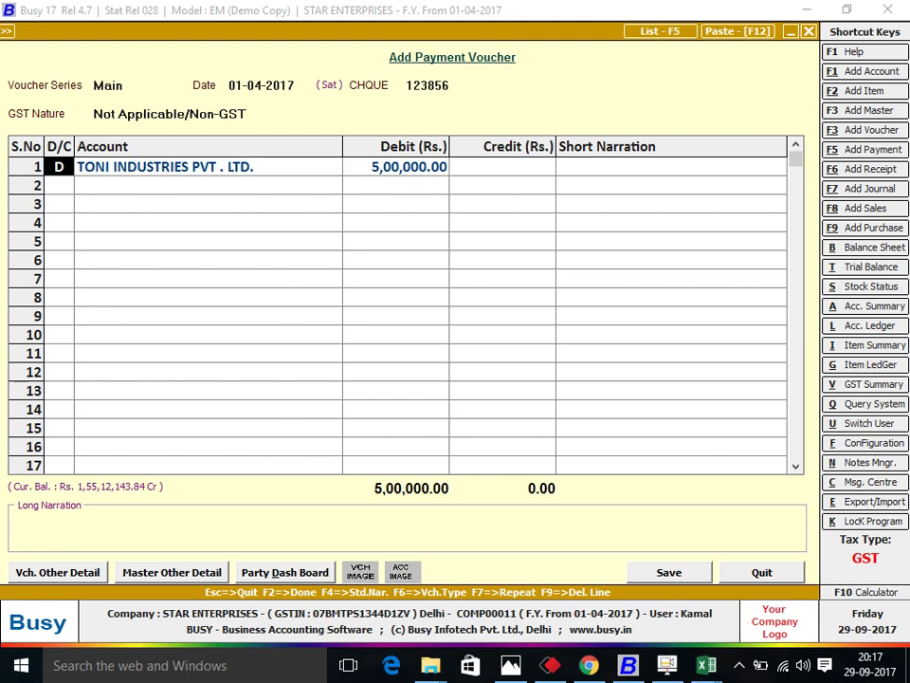
left_click(209, 166)
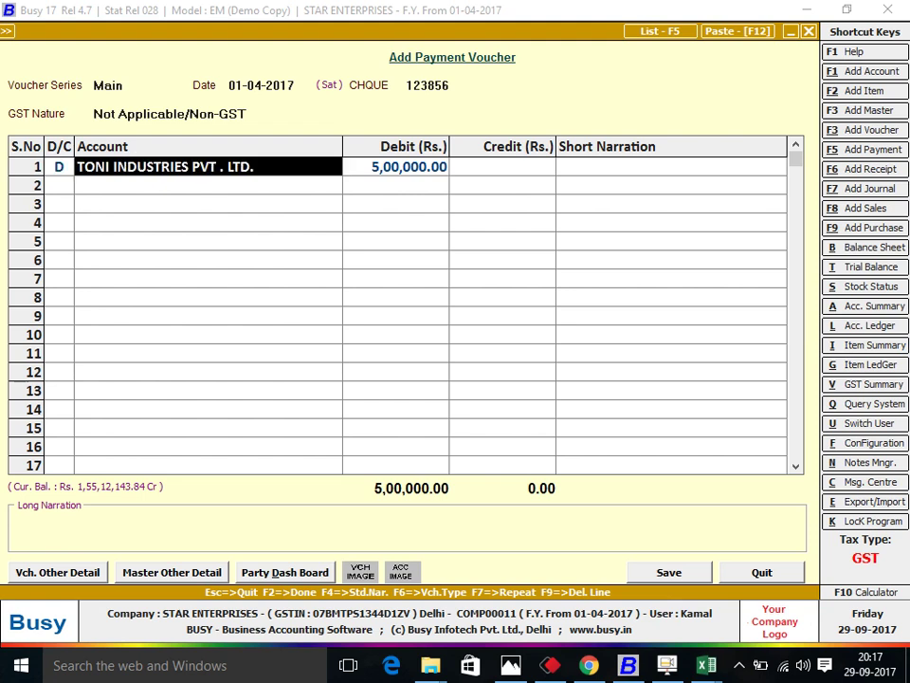
key("Return")
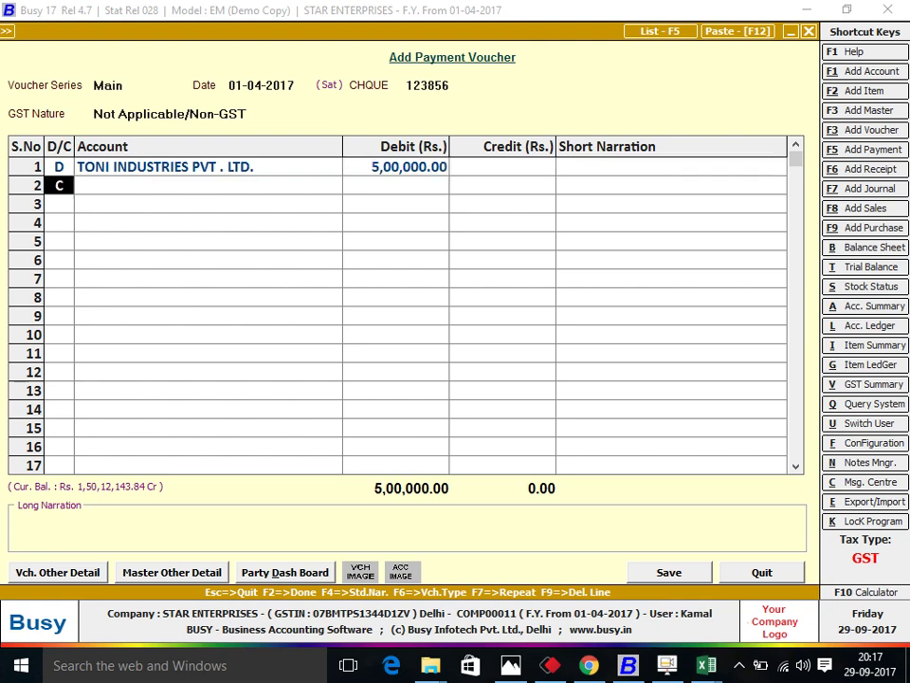
Credit 5,00,000.00 to PUNJAB NATIONAL BANK in the second row of the payment voucher.
key("Return")
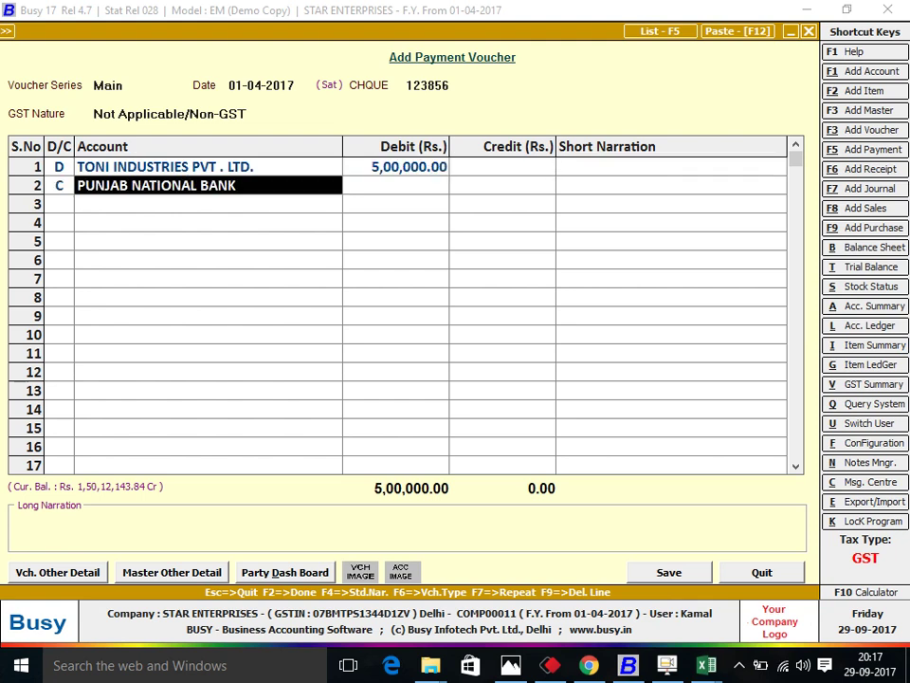
key("Return")
key("shift+Tab")
key("shift+Tab")
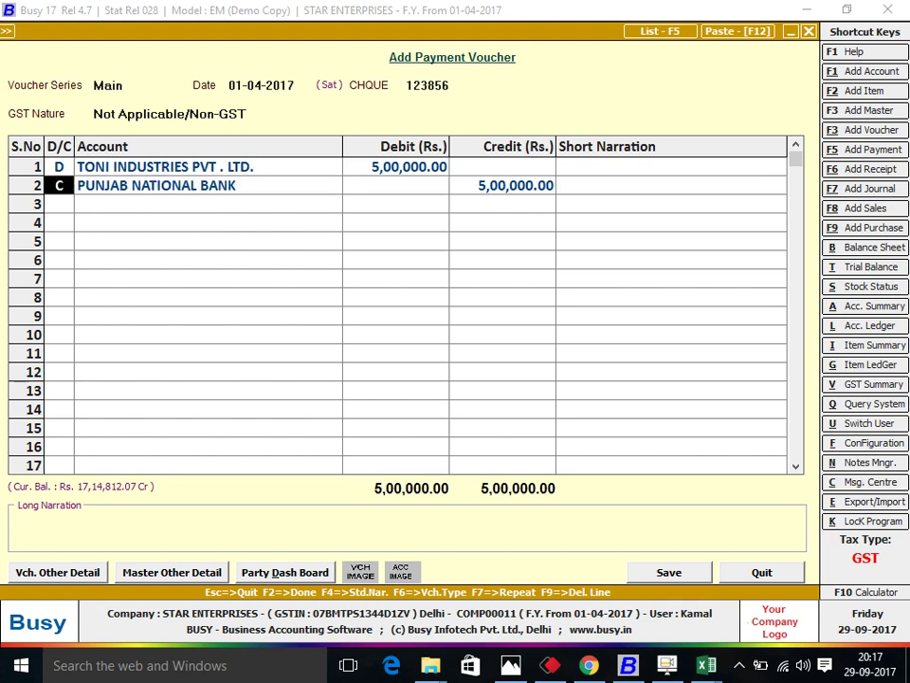
Review the TONI INDUSTRIES debit row and the PUNJAB NATIONAL BANK credit row of the payment voucher.
left_click(59, 166)
left_click(209, 165)
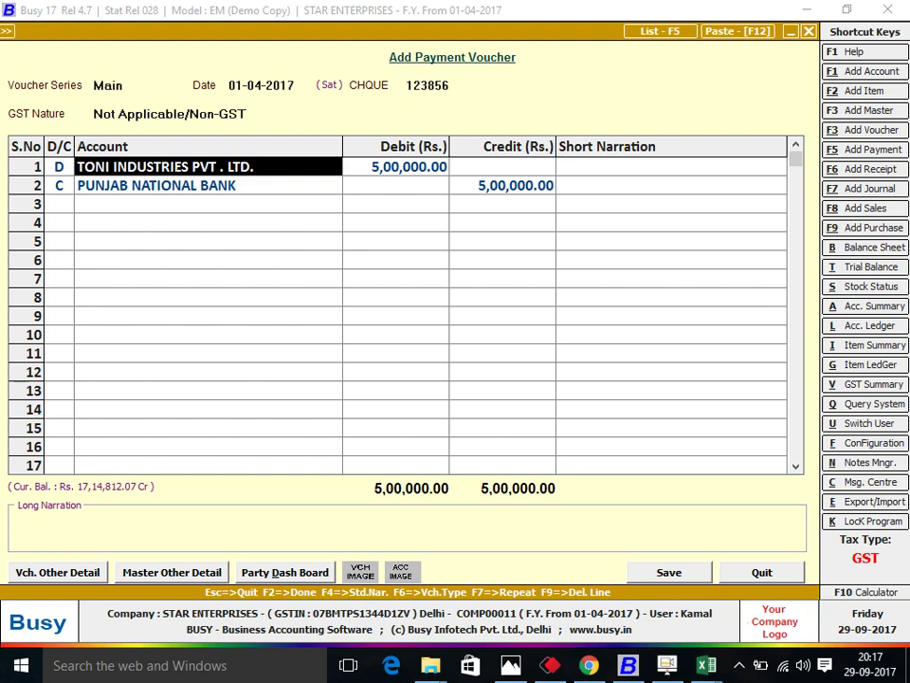
key("Return")
key("Return")
key("Return")
key("Return")
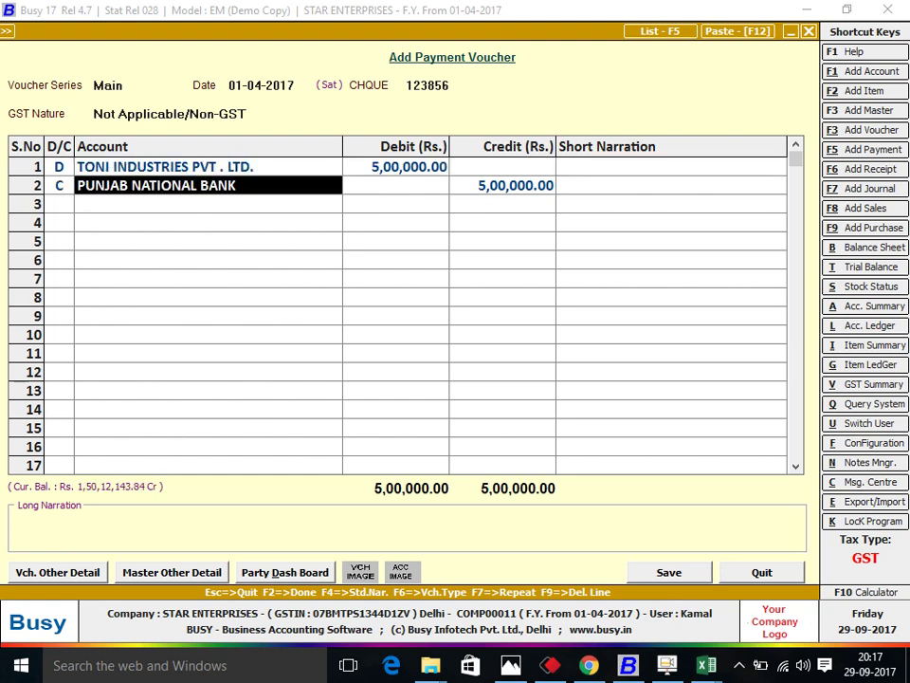
left_click(208, 166)
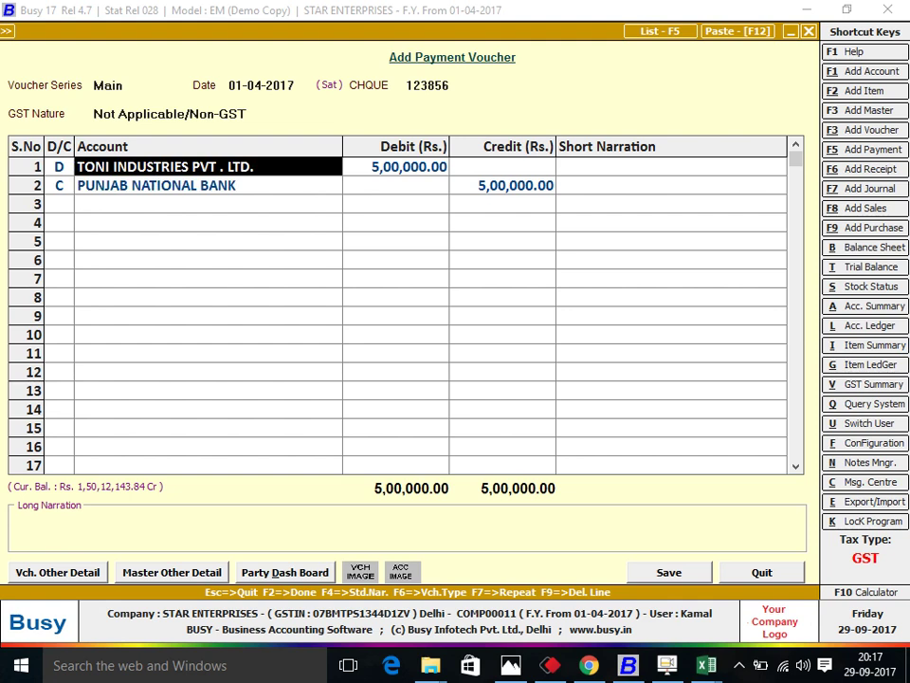
key("Return")
key("Return")
key("Return")
key("Return")
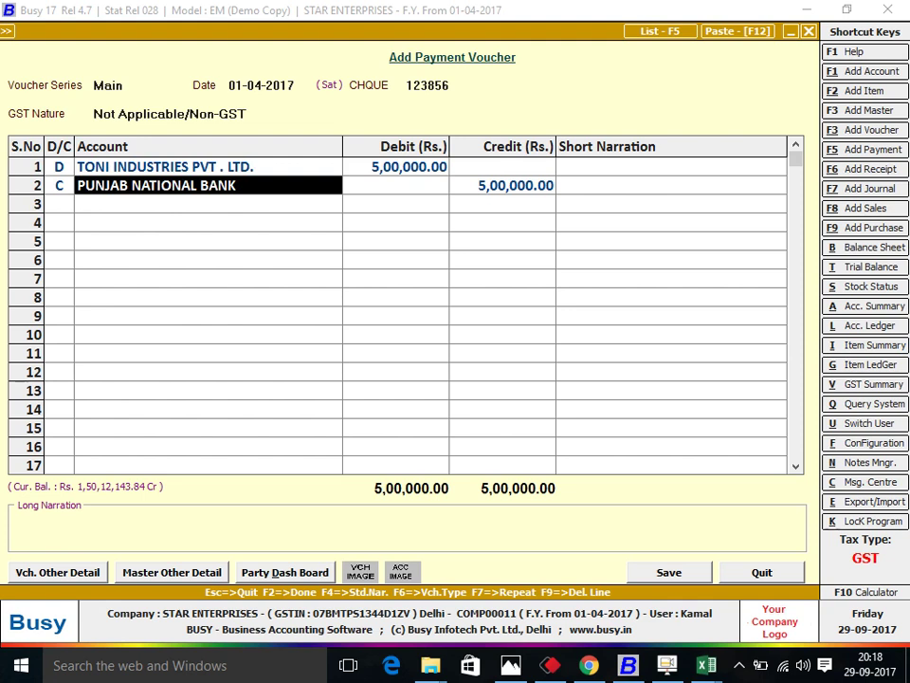
left_click(164, 166)
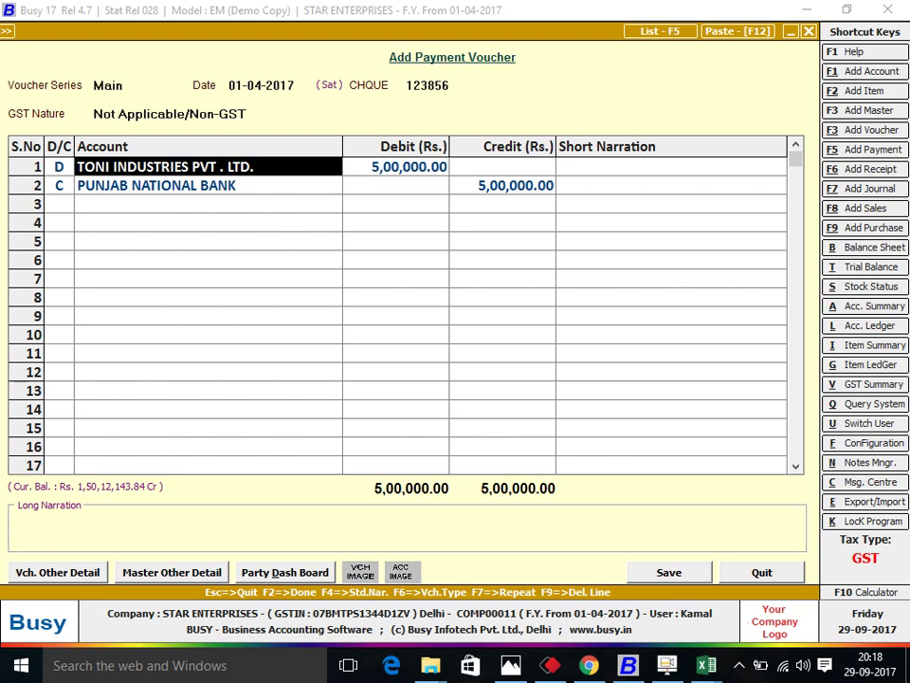
key("Return")
key("Return")
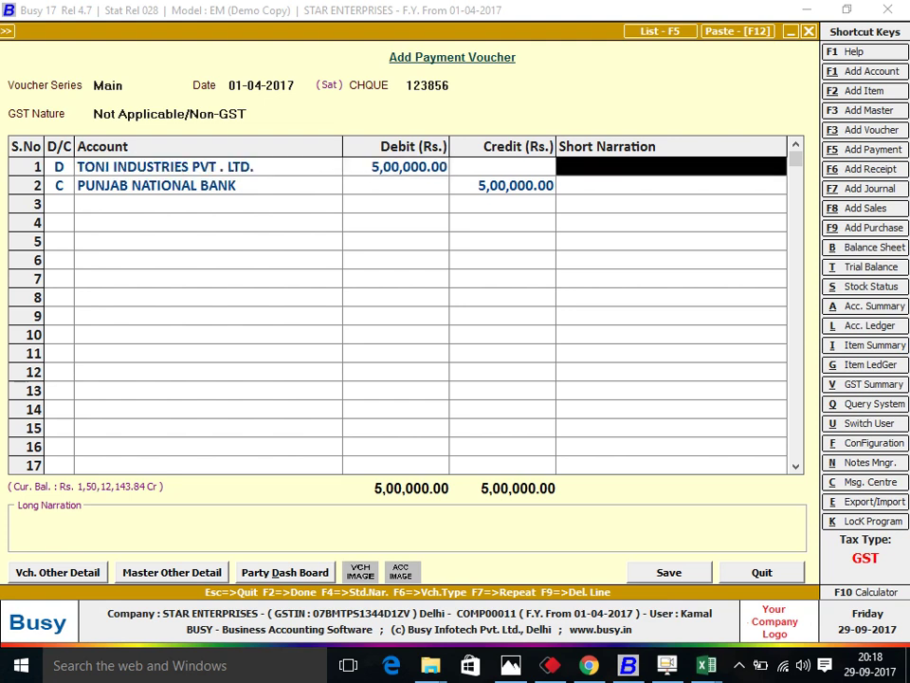
key("Return")
key("Return")
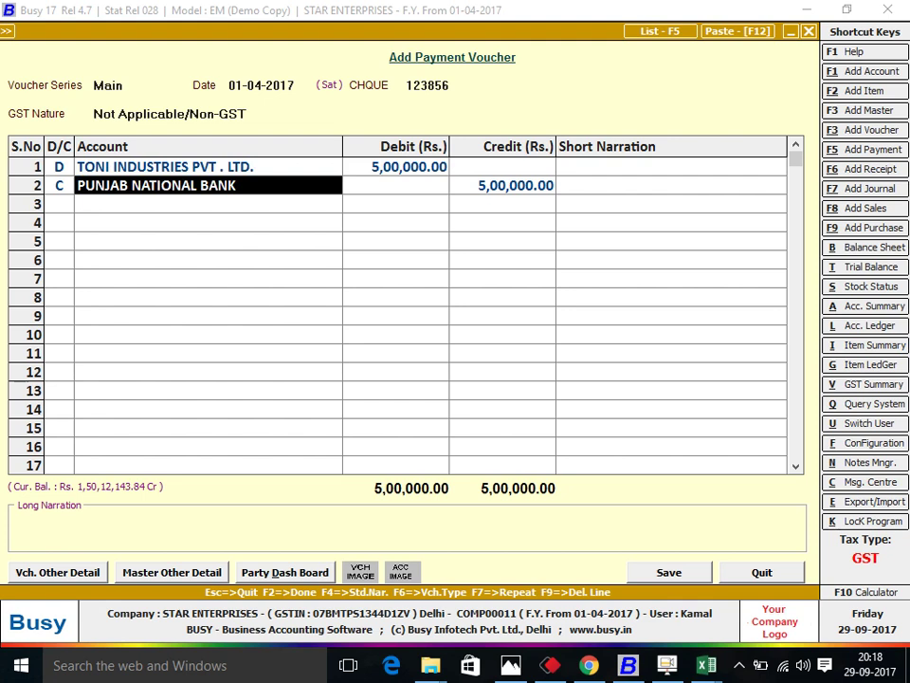
Run through the remaining fields of the TONI INDUSTRIES payment voucher and quit it without saving.
key("Return")
key("Return")
key("Return")
key("Return")
key("Return")
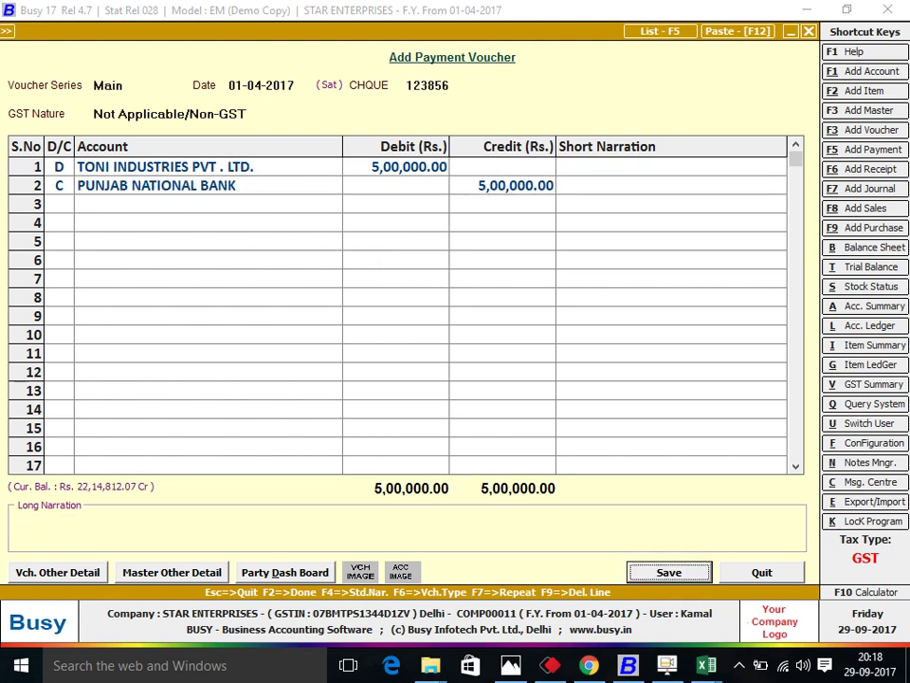
key("Escape")
key("Return")
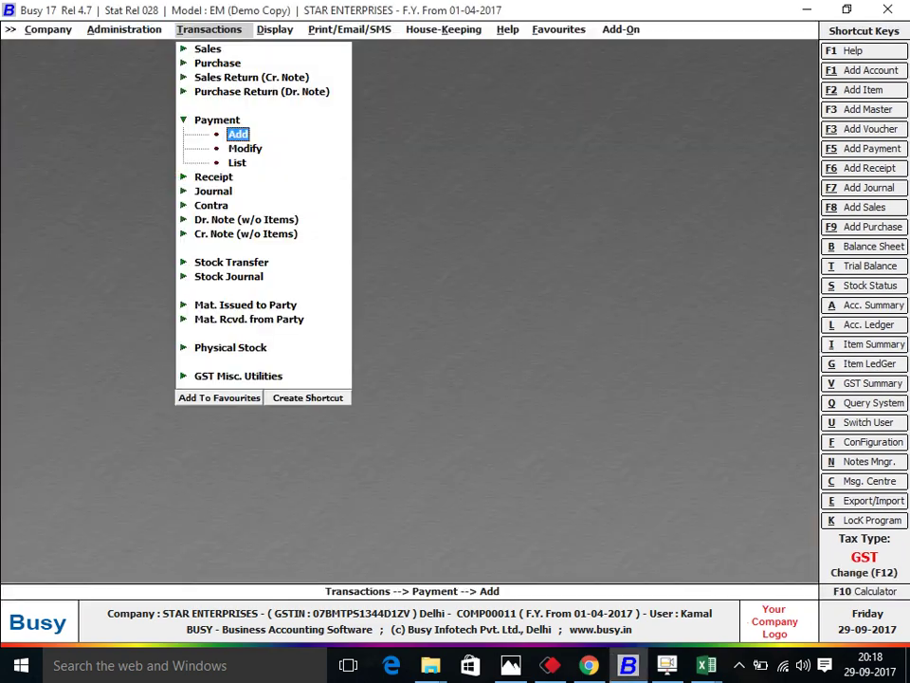
In the Account Ledger workbook in Excel, widen column C to fit the account names and check row 10's cheque number, account and withdrawal.
key("alt+Tab")
left_click(414, 287)
key("Left")
key("Left")
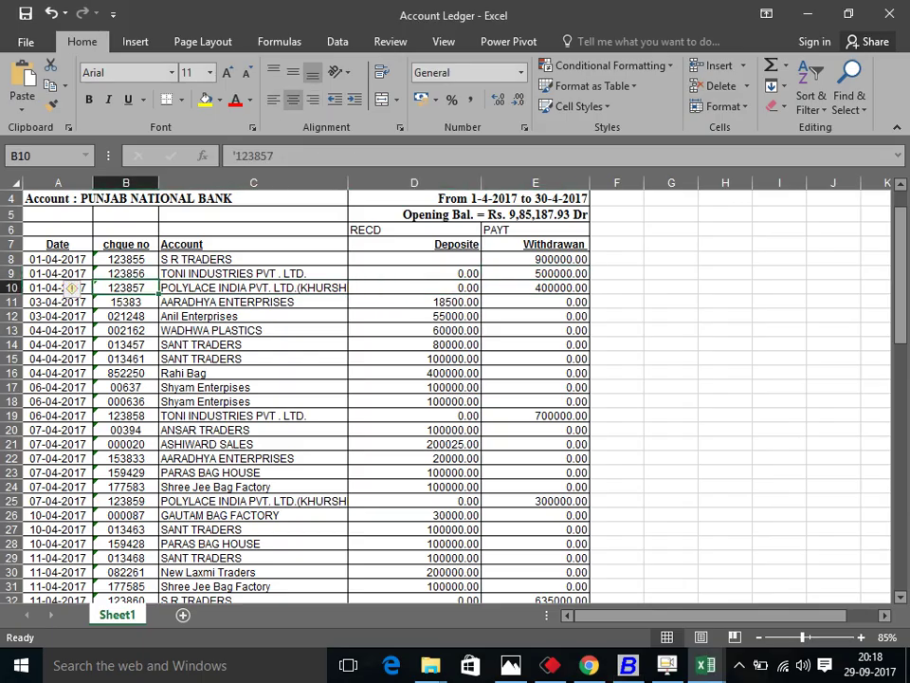
left_click(253, 287)
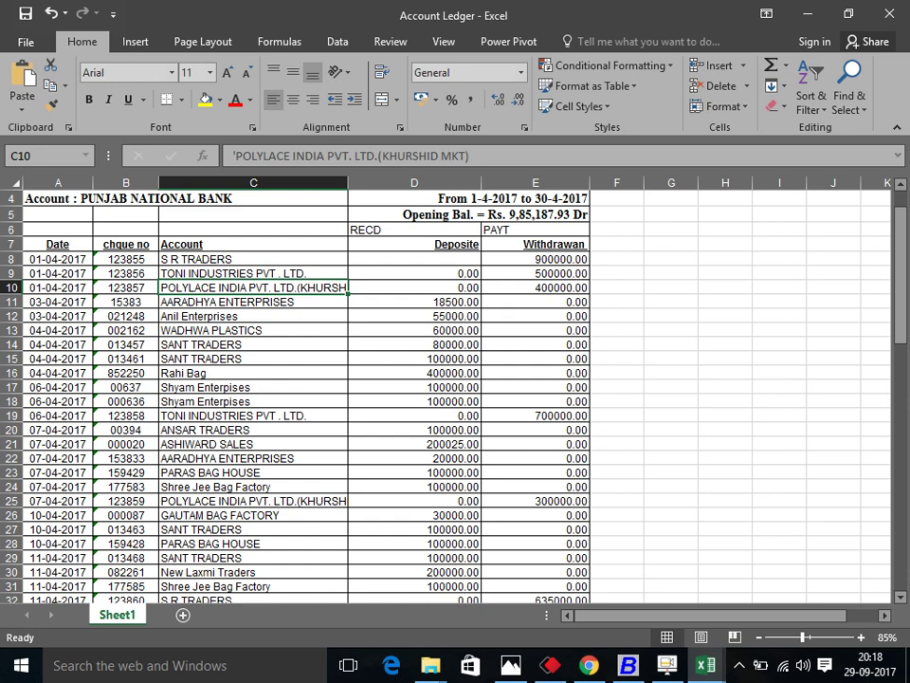
left_click_drag(347, 182, 426, 182)
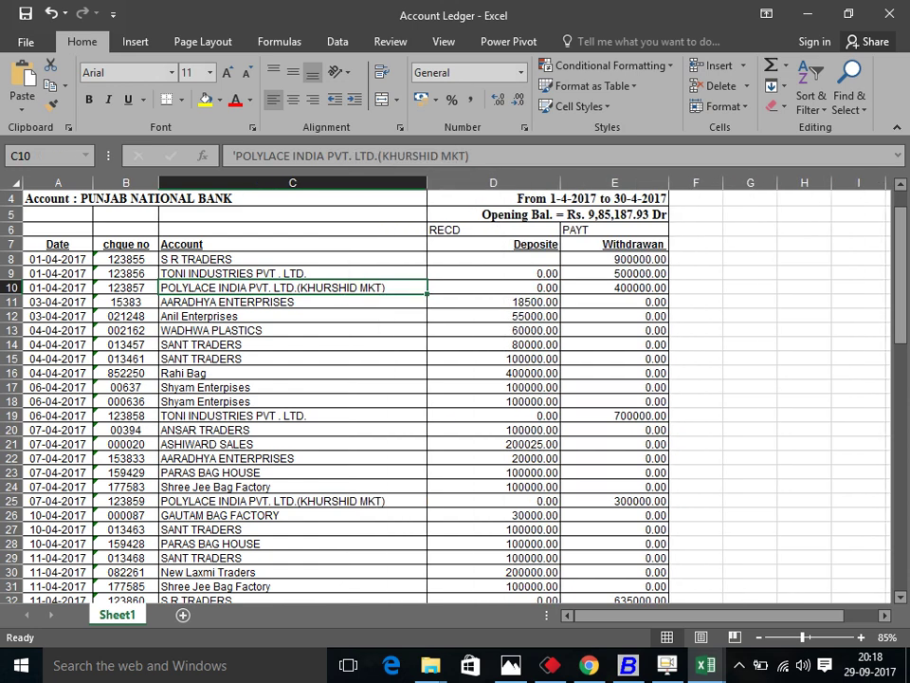
left_click(493, 288)
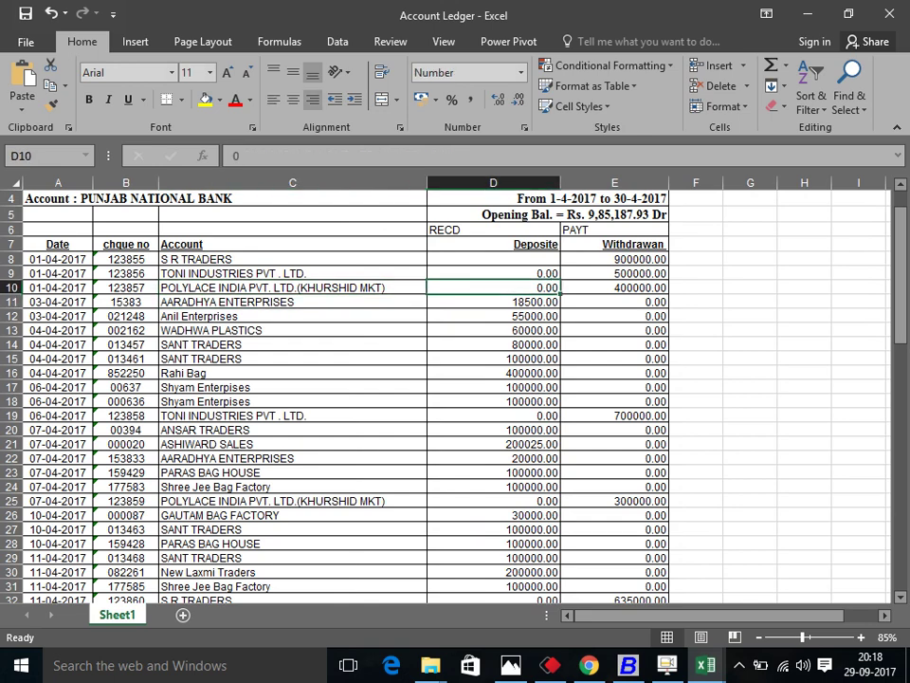
left_click(614, 287)
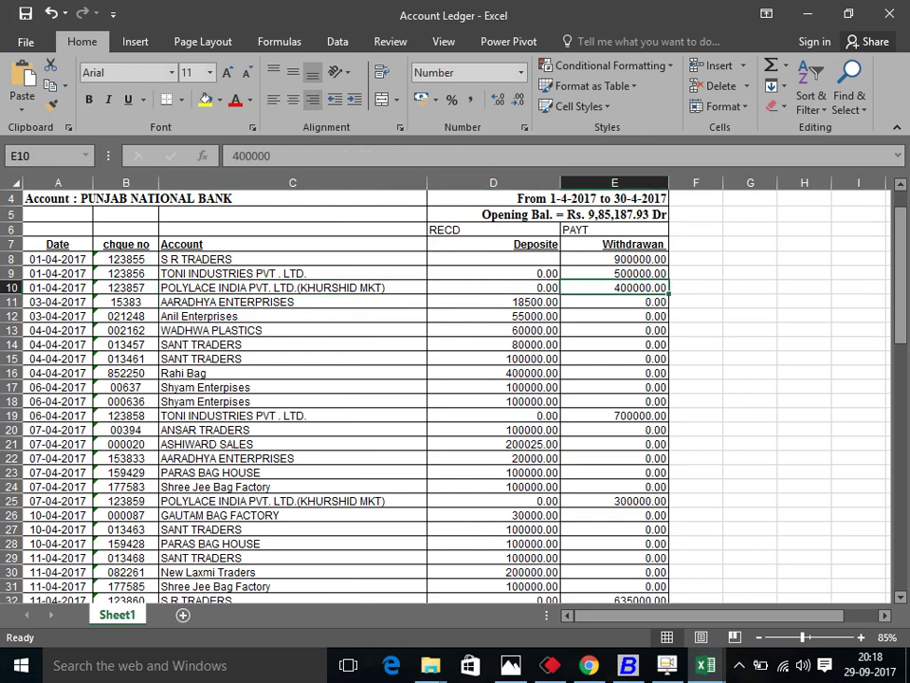
Switch back to Busy 17 and start a new payment voucher dated 01-04-2017.
key("alt+Tab")
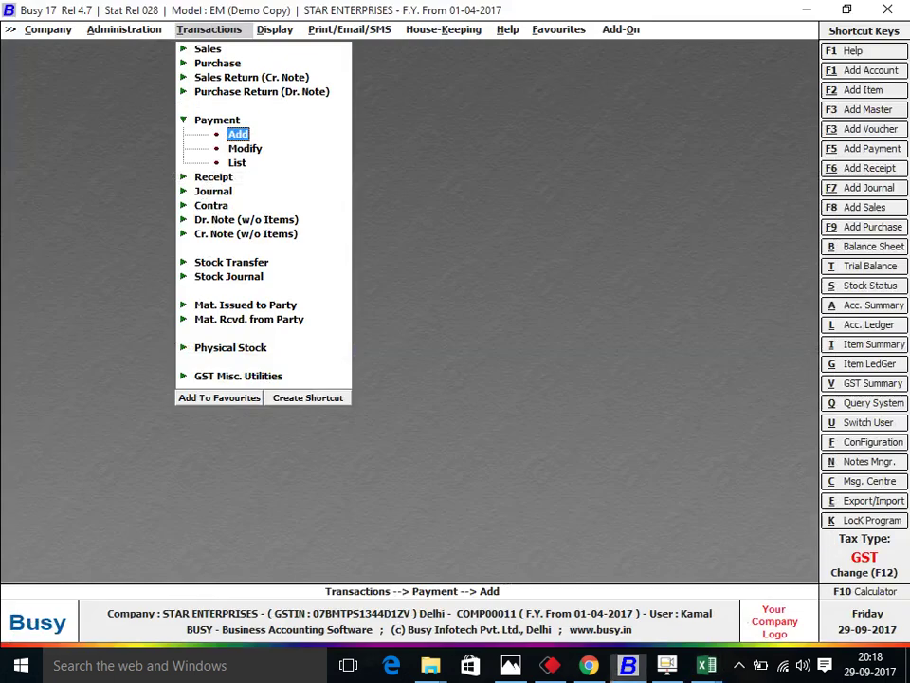
key("Return")
key("Return")
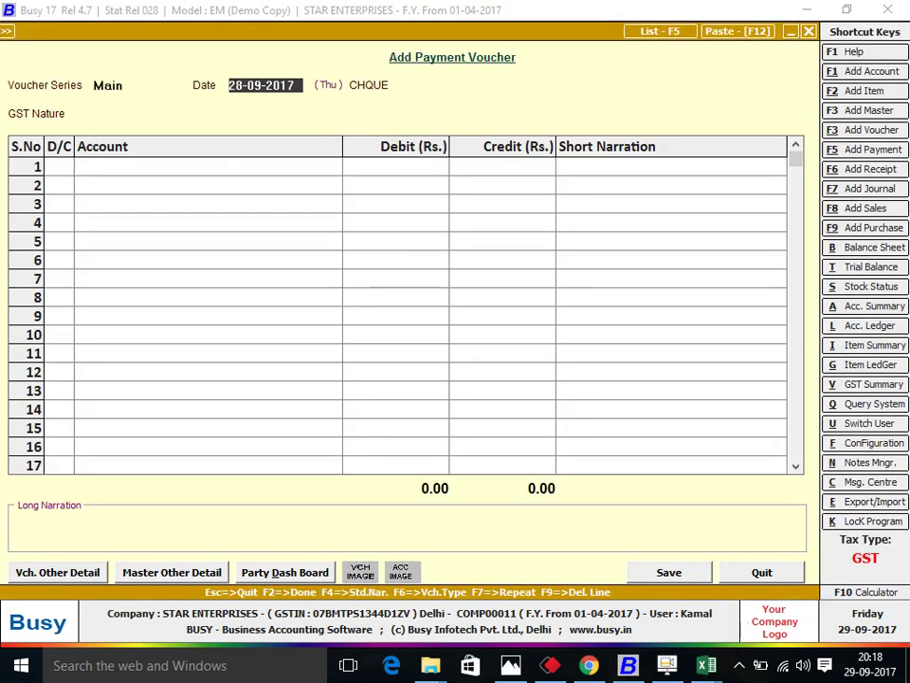
type("1-04-2017")
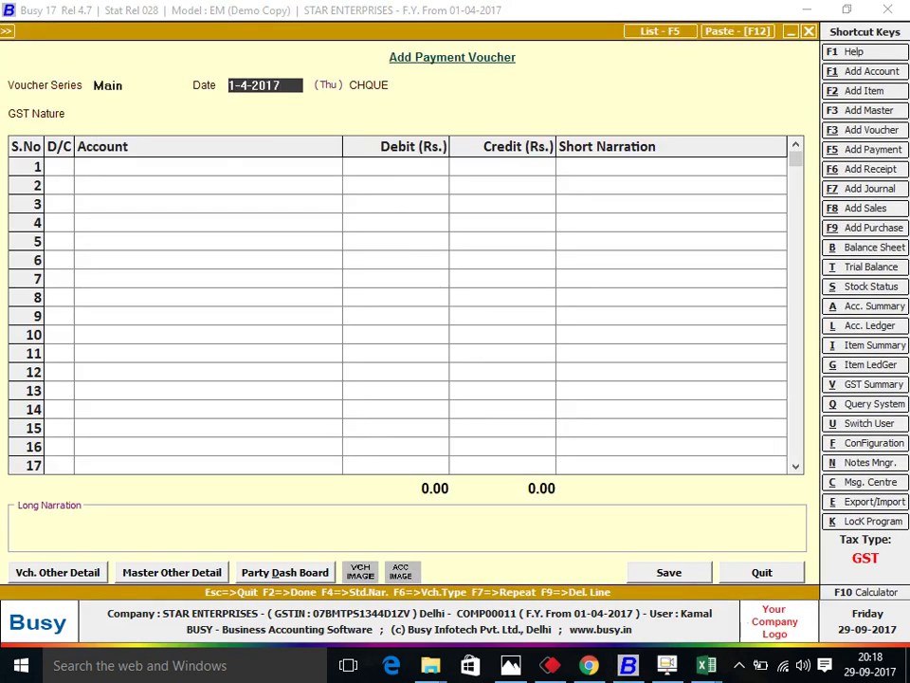
key("Return")
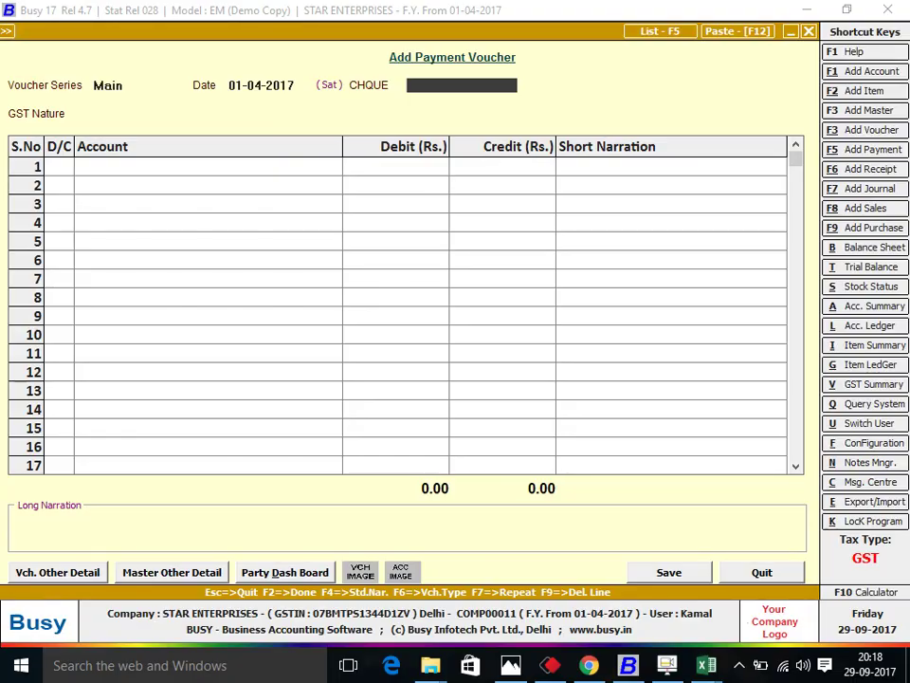
Enter cheque number 123857, accept it despite the duplicate, and use Not Applicable/Non-GST as the GST nature.
key("alt+Tab")
key("alt+Tab")
type("123857")
key("Return")
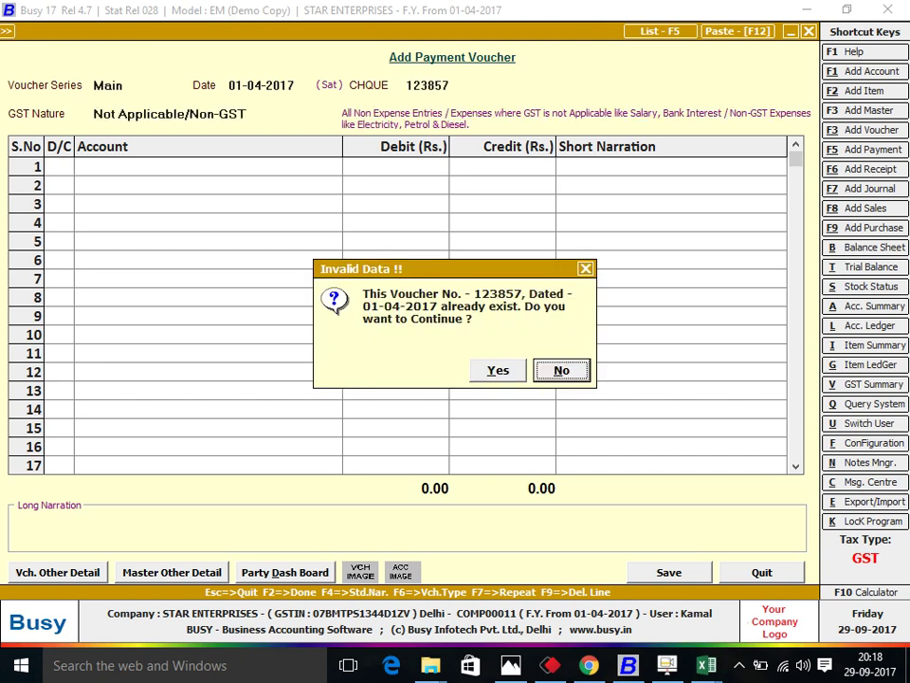
key("y")
key("Return")
key("Return")
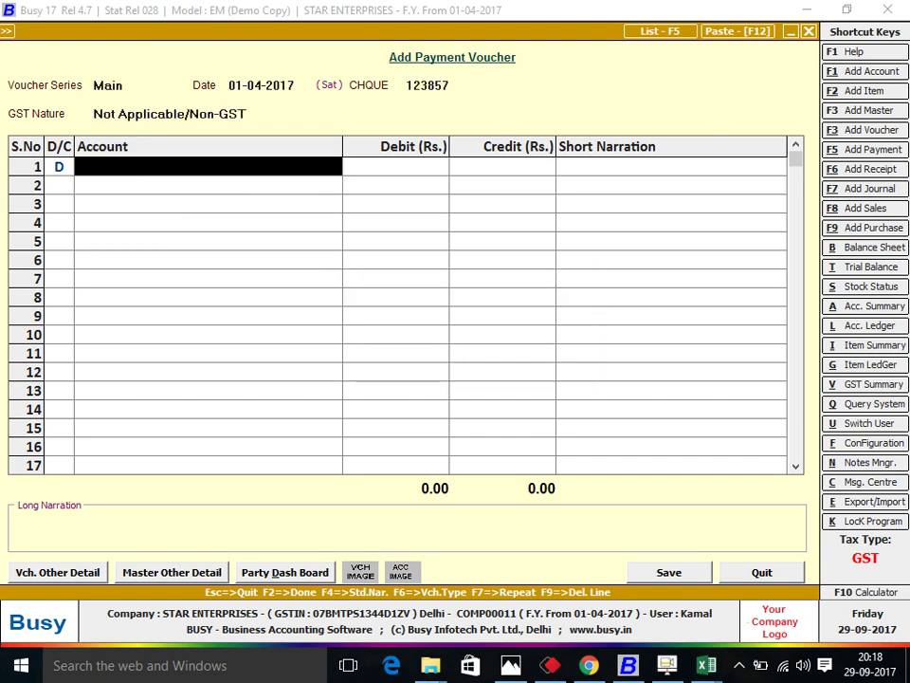
Debit 400000 to POLYLACE INDIA PVT. LTD.(KHURSHID MKT) and credit the same amount to PUNJAB NATIONAL BANK.
type("pOL")
key("Down")
key("Down")
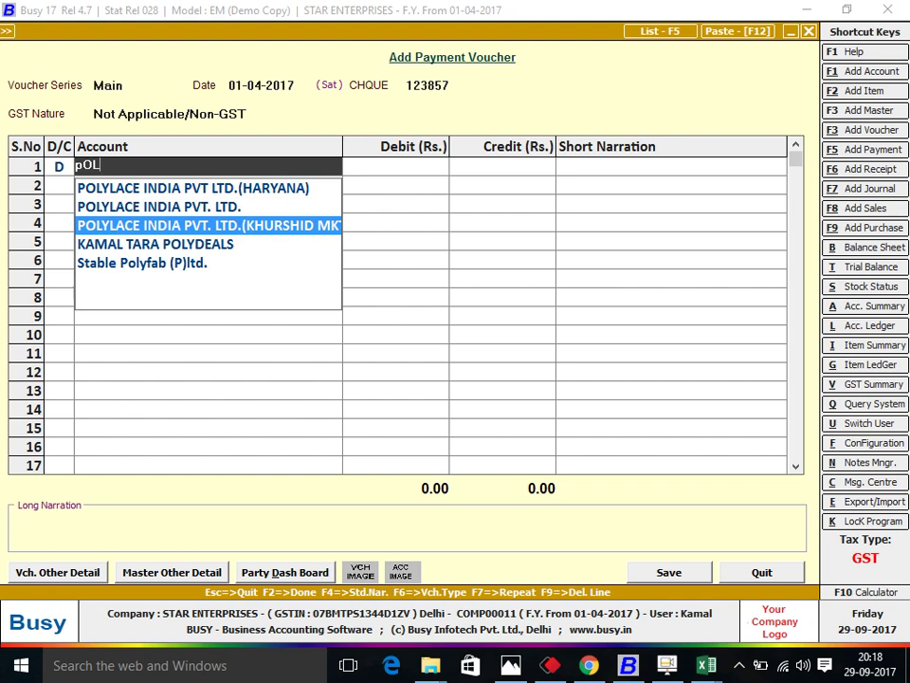
key("Return")
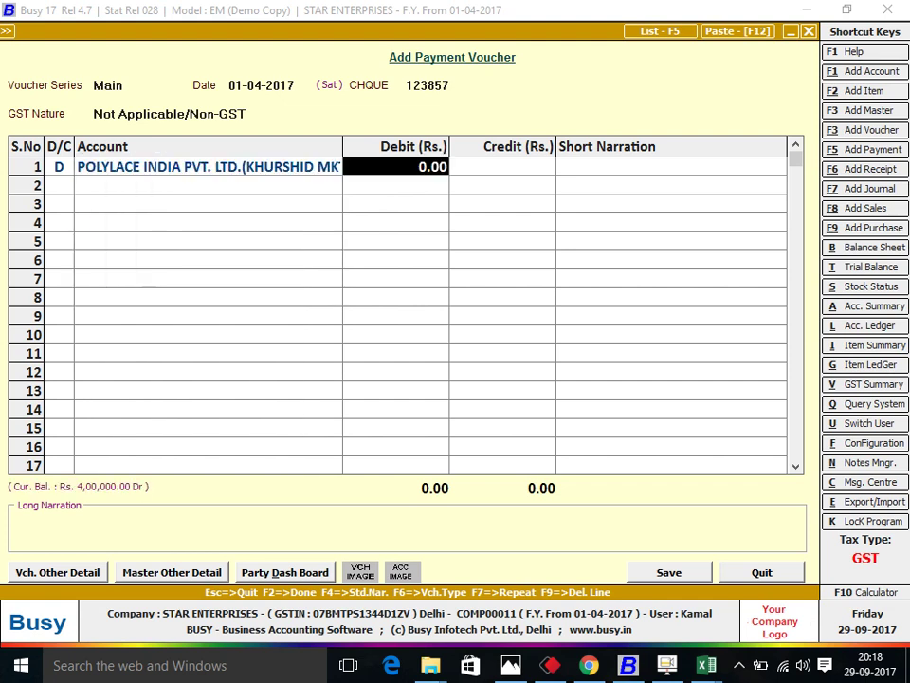
key("alt+Tab")
key("alt+Tab")
type("400000")
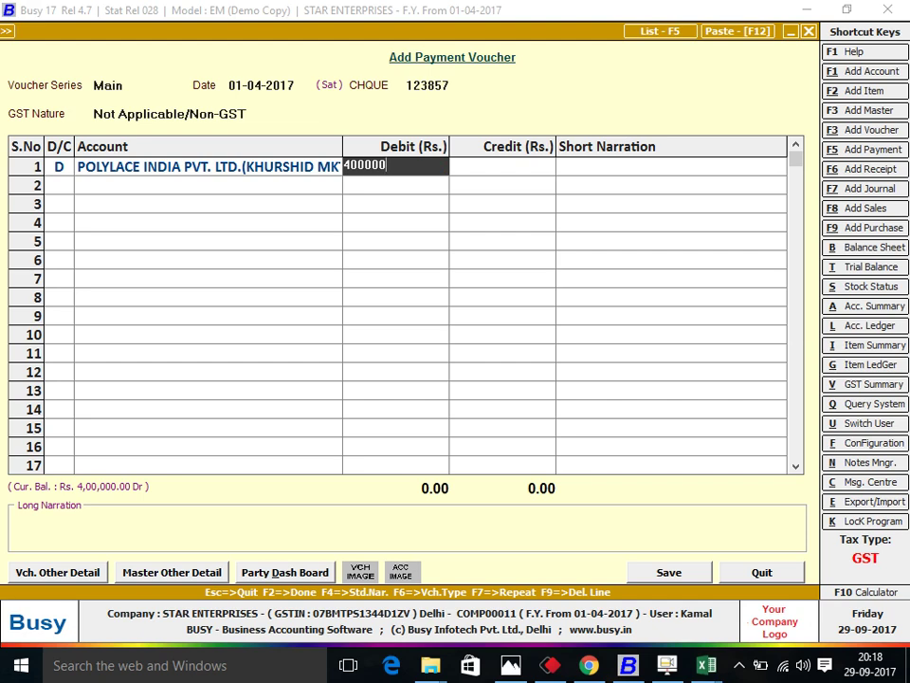
key("Return")
key("Return")
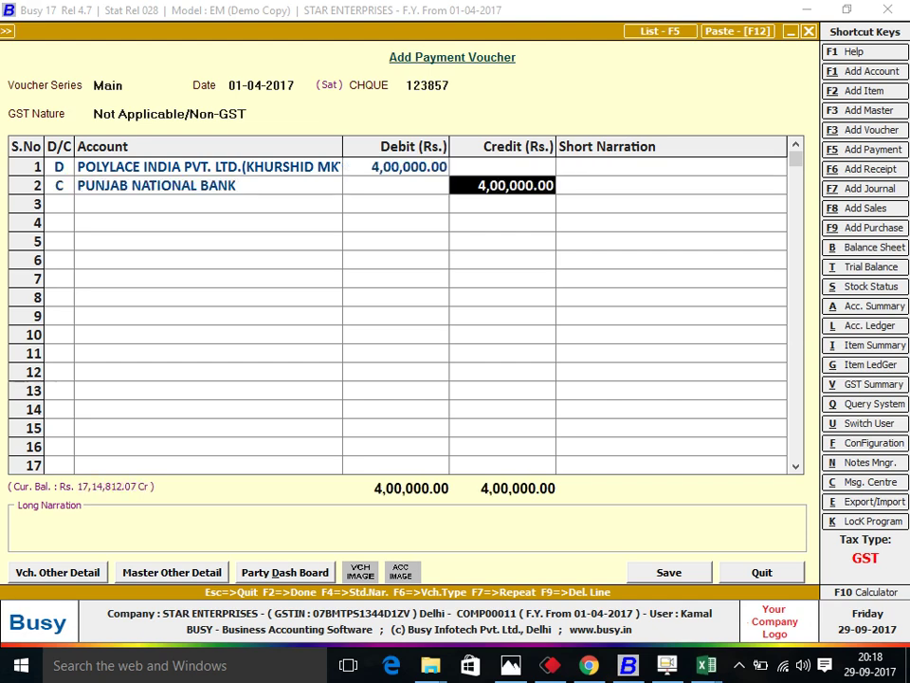
Quit the POLYLACE INDIA payment voucher without saving it.
key("Return")
key("Return")
key("Return")
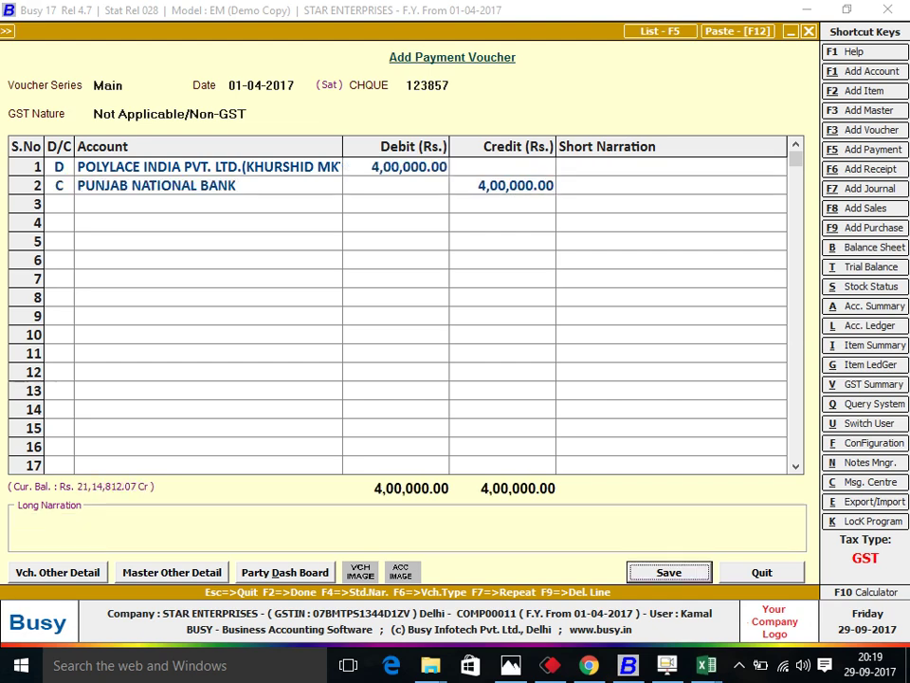
key("Escape")
key("Return")
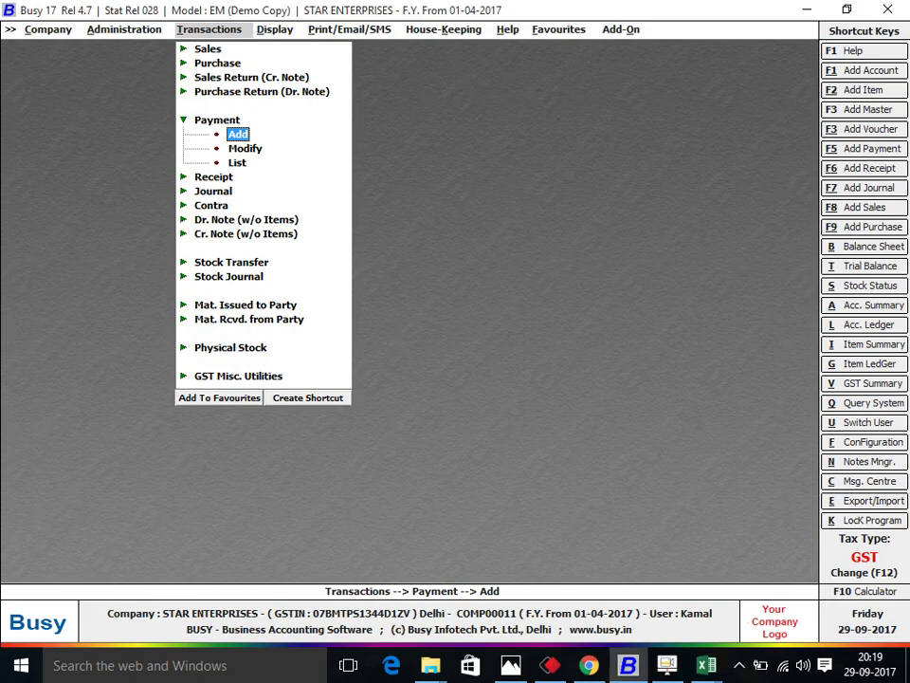
Leave the Payment entries for Receipt, and examine the AARADHYA ENTERPRISES entry in row 11 of the Account Ledger workbook in Excel.
key("Escape")
key("Down")
key("alt+Tab")
key("Down")
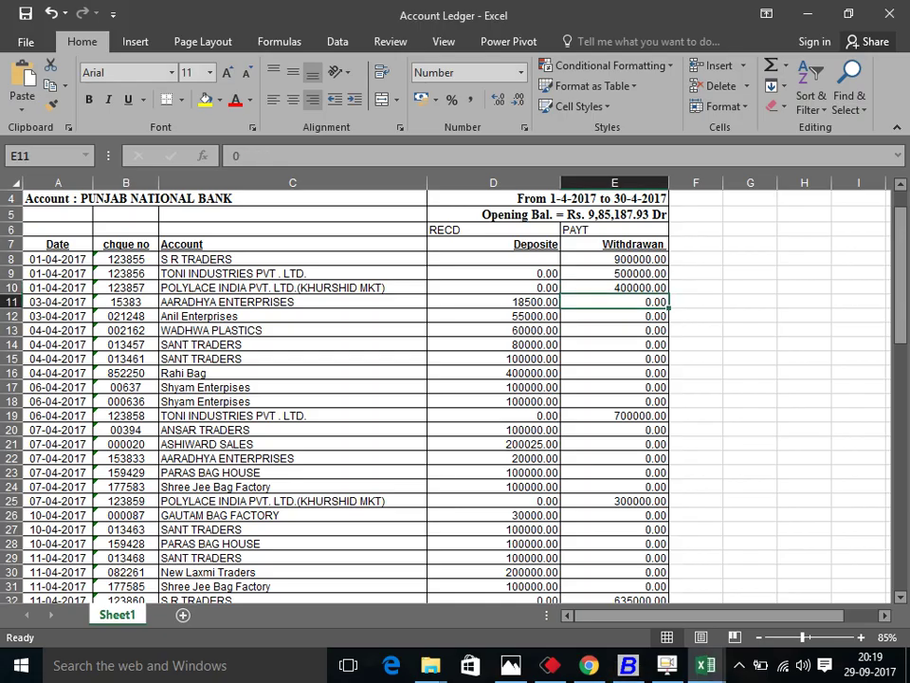
key("Left")
key("Left")
key("Left")
key("Left")
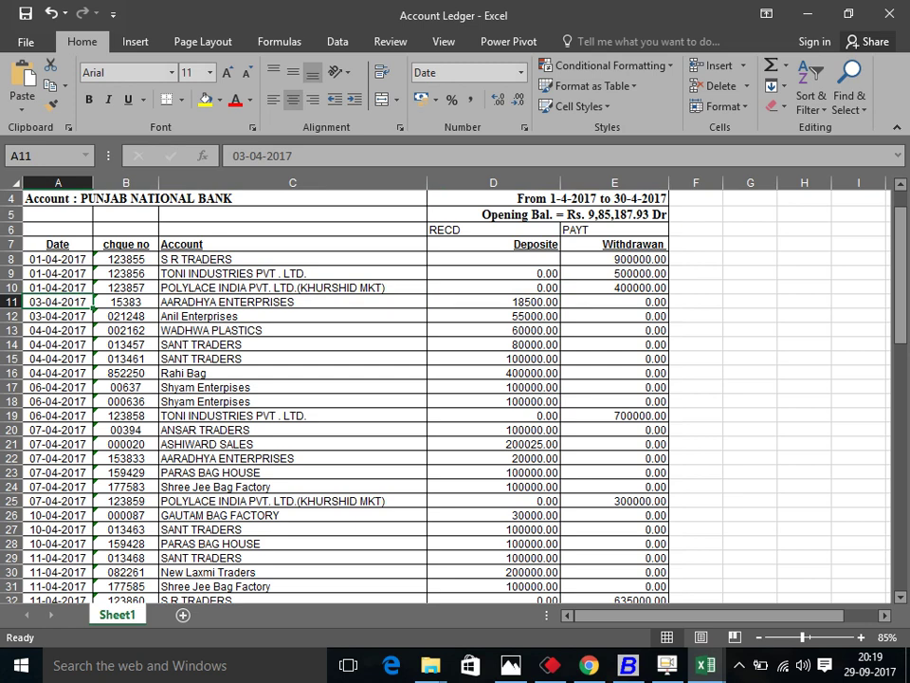
key("Right")
key("Right")
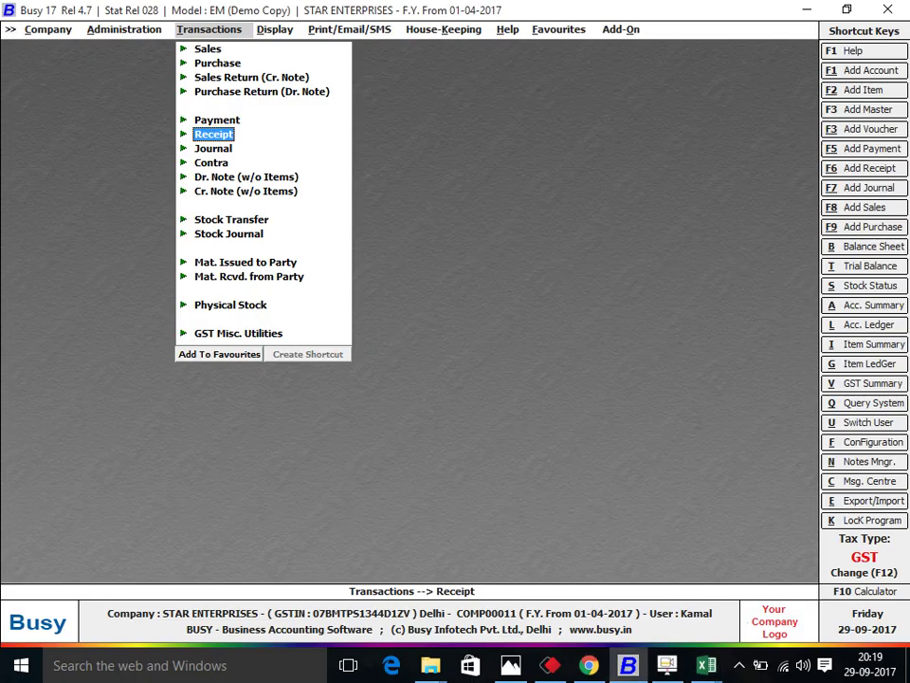
Start a new receipt voucher in Busy 17 and set its date to 03-04-2017, matching the ledger's row 11.
key("Return")
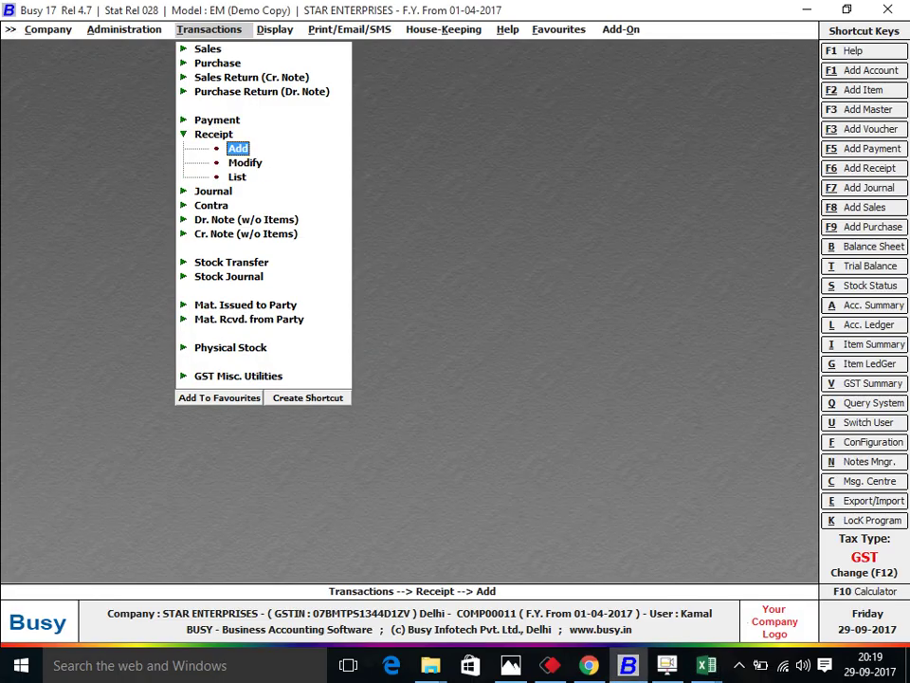
key("Return")
key("Return")
key("alt+Tab")
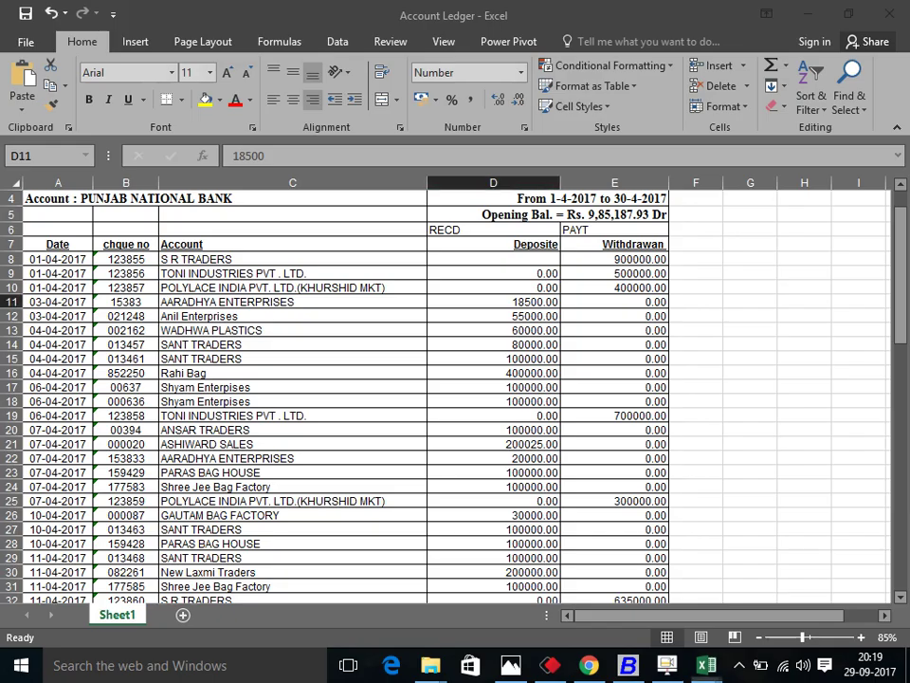
key("alt+Tab")
type("3-4")
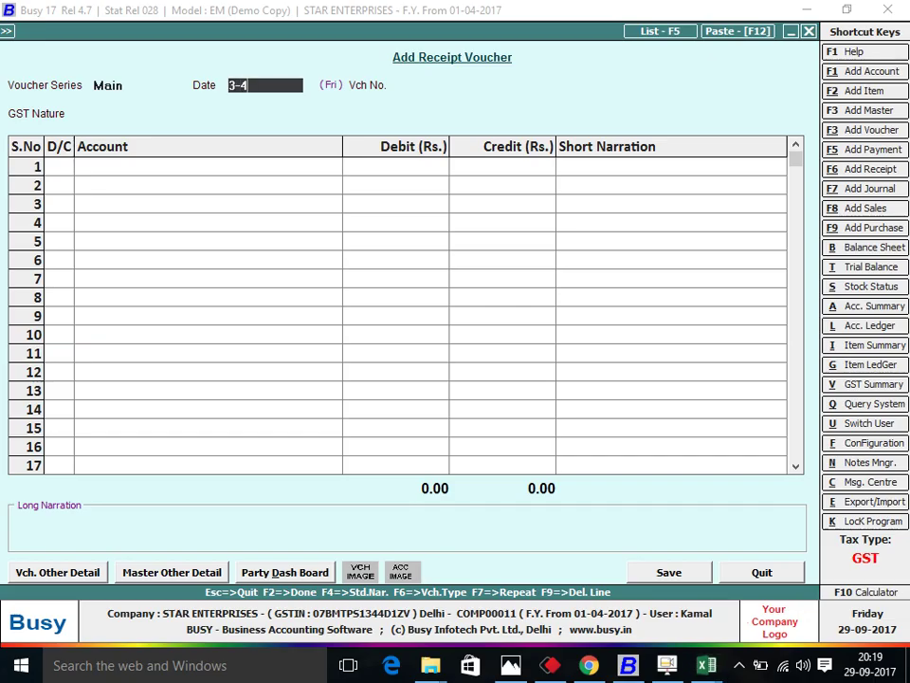
key("Return")
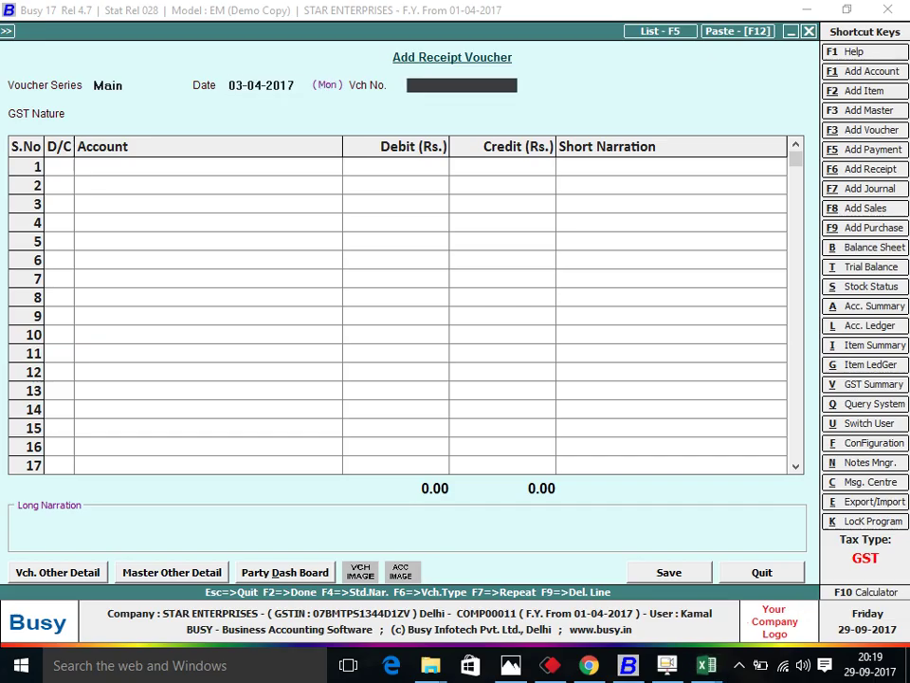
Switch to the Account Ledger workbook in Excel and look up the cheque number for AARADHYA ENTERPRISES in row 11.
key("alt+Tab")
key("Down")
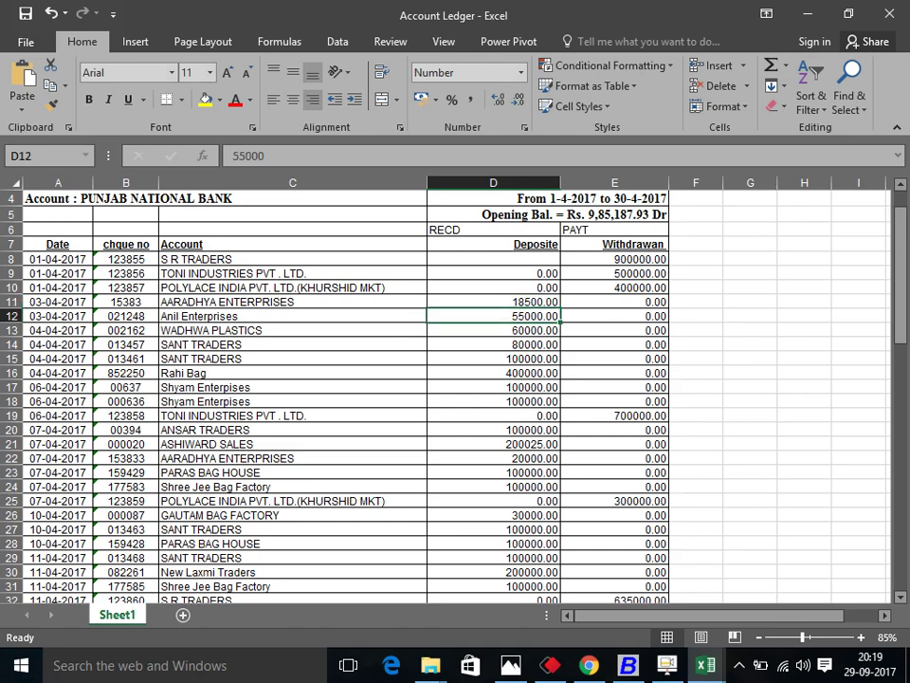
key("Left")
key("Left")
key("Left")
key("Up")
key("Right")
key("alt+Tab")
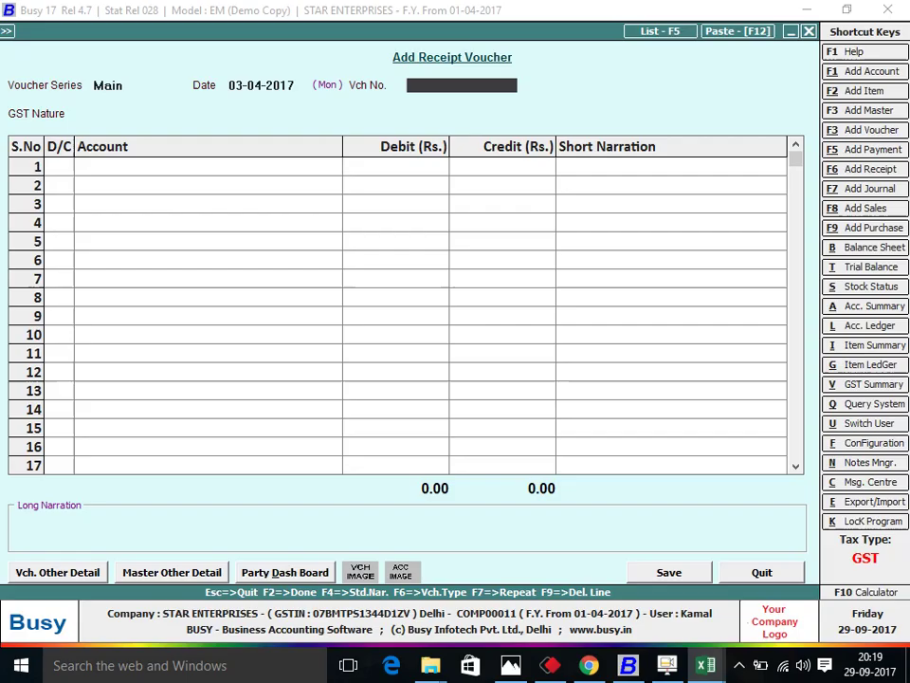
In Busy 17, set the receipt's voucher number to 15383, accept the duplicate number, and keep the GST nature as Not Applicable.
type("15383")
key("Return")
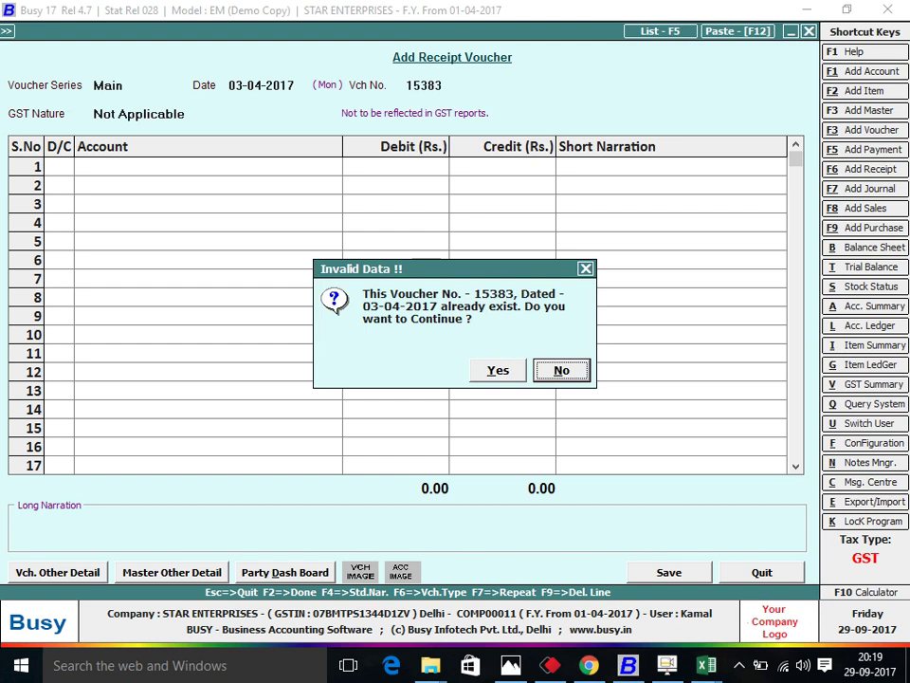
key("Left")
key("Return")
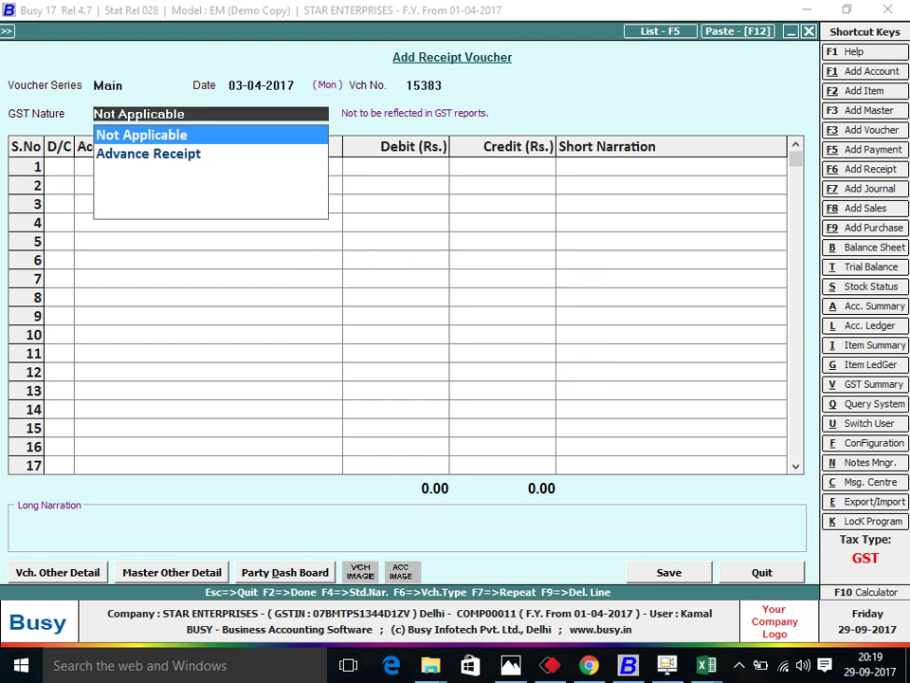
key("Return")
key("Return")
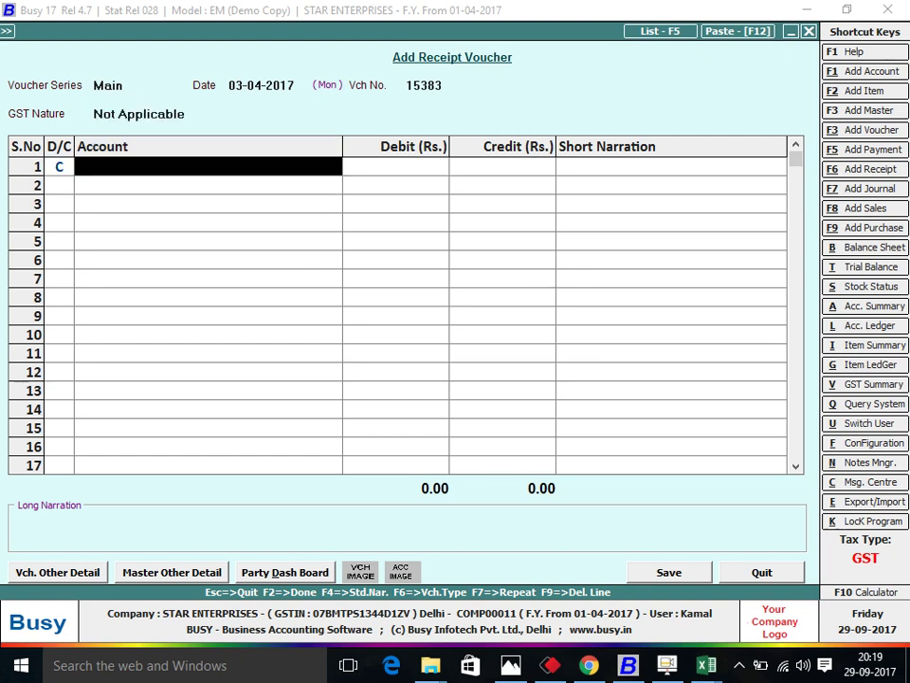
Check the party name in the ledger's row 11 in Excel and enter AARADHYA ENTERPRISES as the credited account in voucher row 1.
left_click(59, 167)
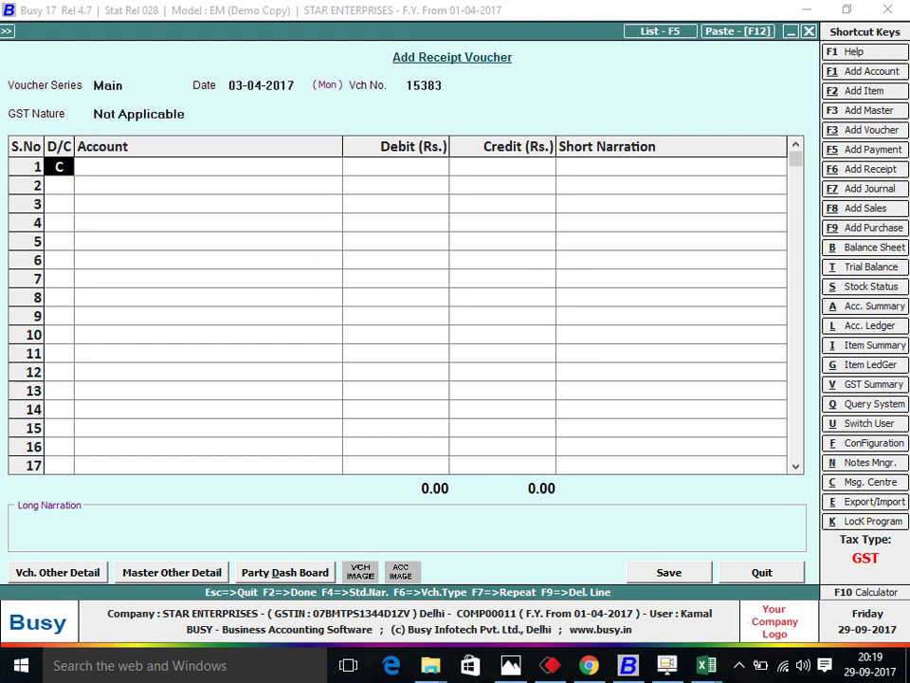
key("alt+Tab")
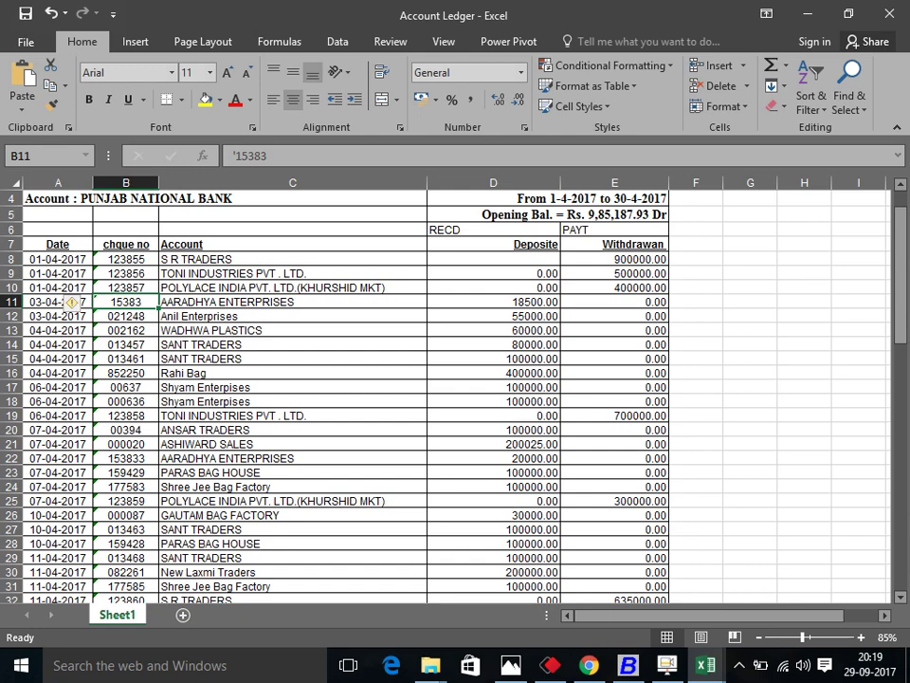
left_click(126, 287)
left_click(292, 302)
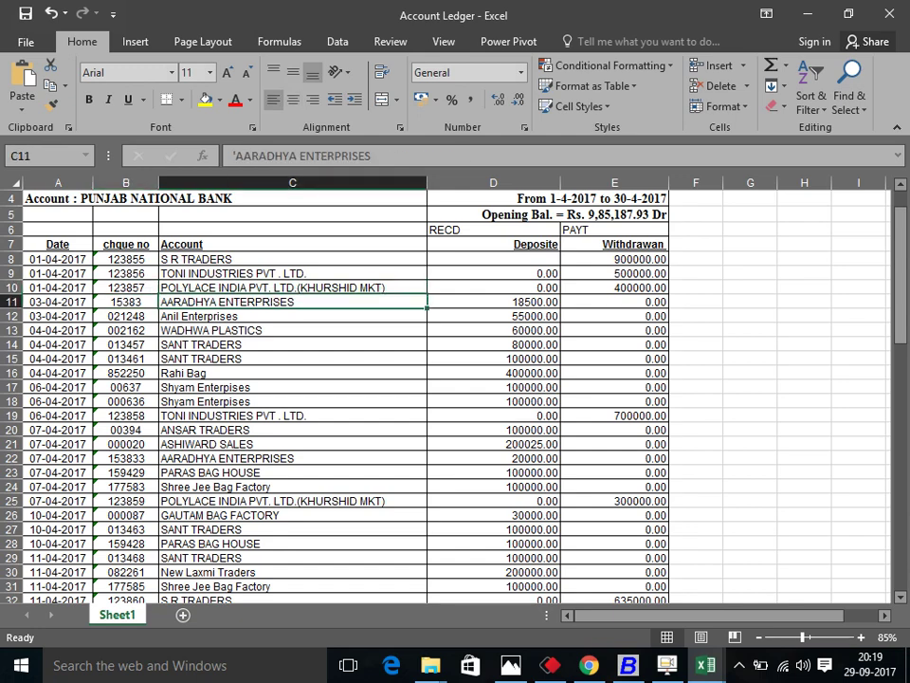
key("alt+Tab")
left_click(208, 167)
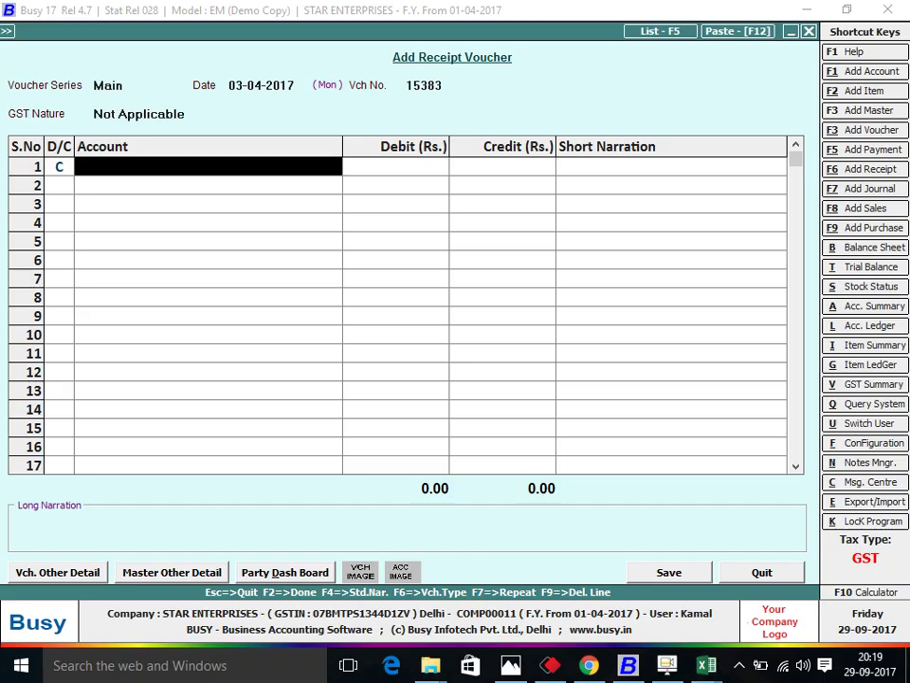
type("aA")
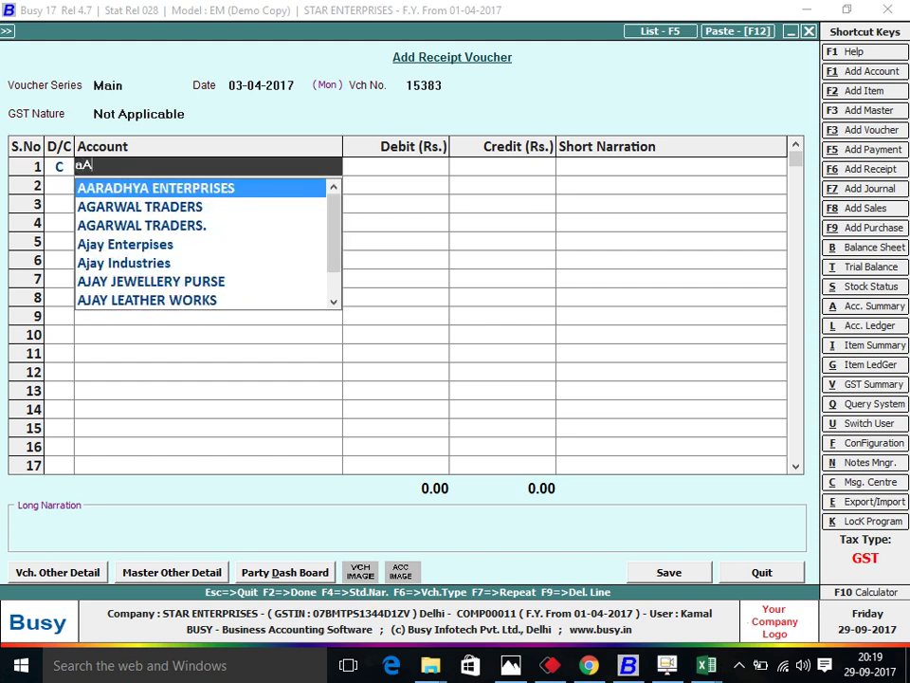
key("Return")
Change the AARADHYA ENTERPRISES account master's group to Sundry Debtors, apply it to other financial years, and save the master.
key("ctrl+Return")
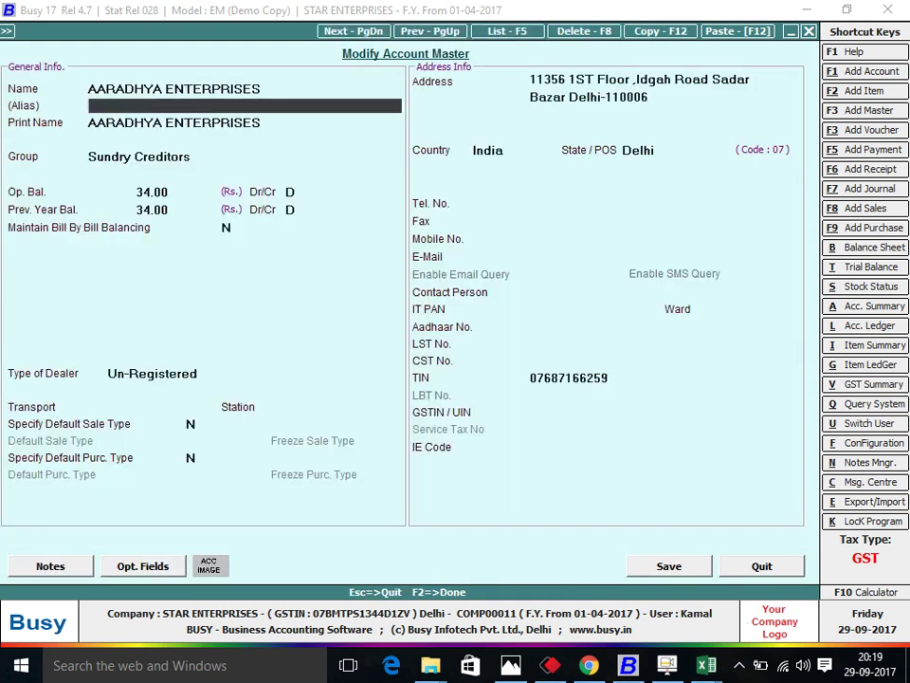
key("Return")
key("Return")
key("Return")
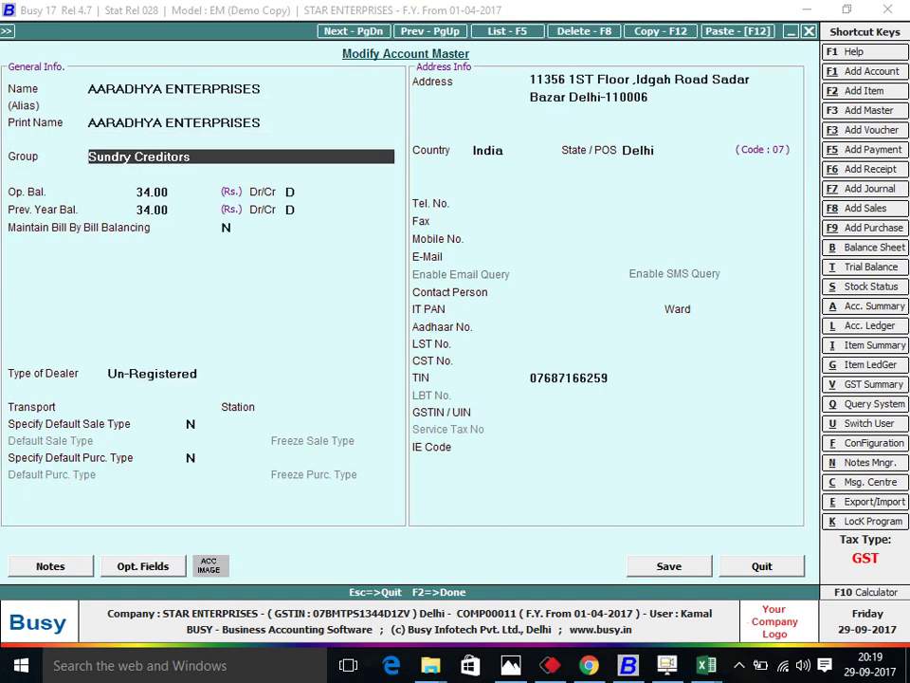
type("SUN")
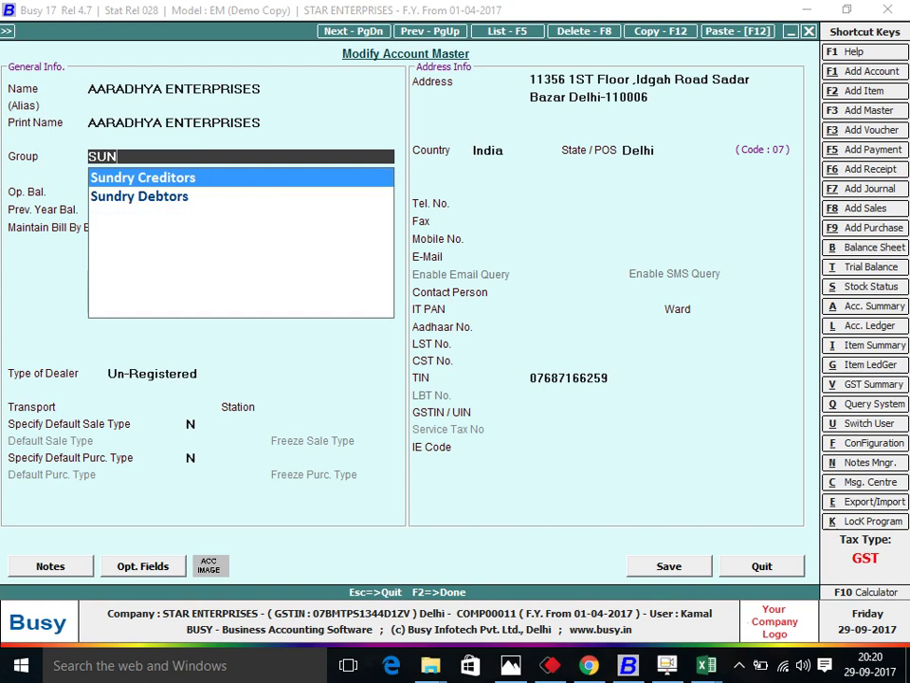
key("Down")
key("Return")
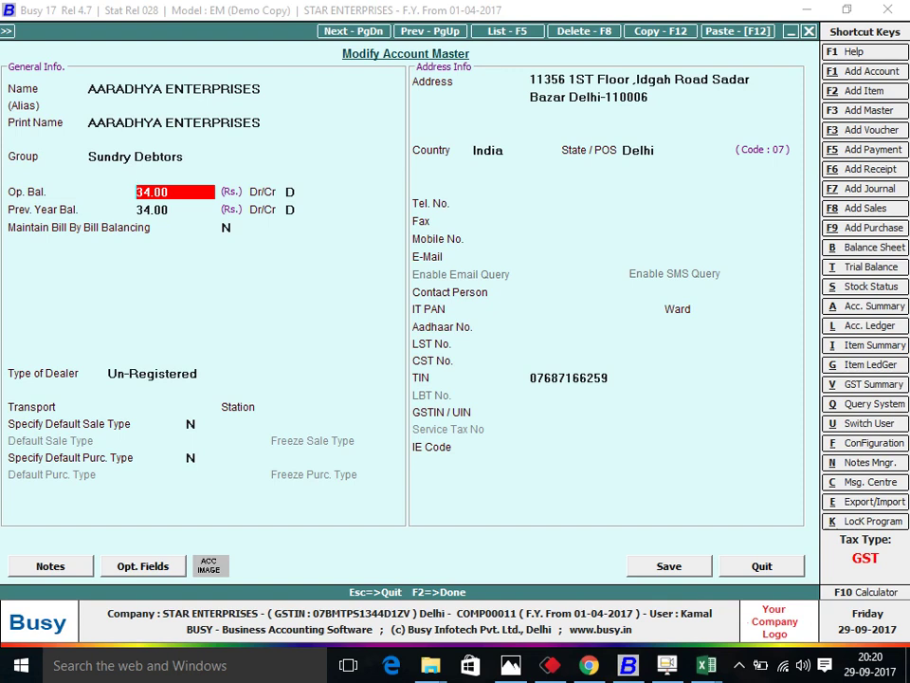
key("F2")
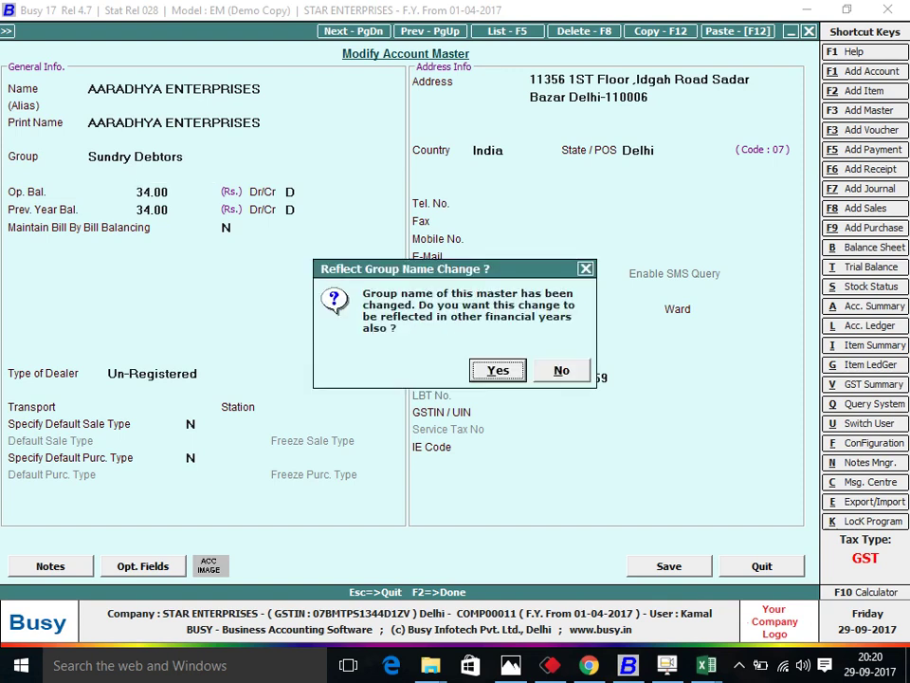
key("Return")
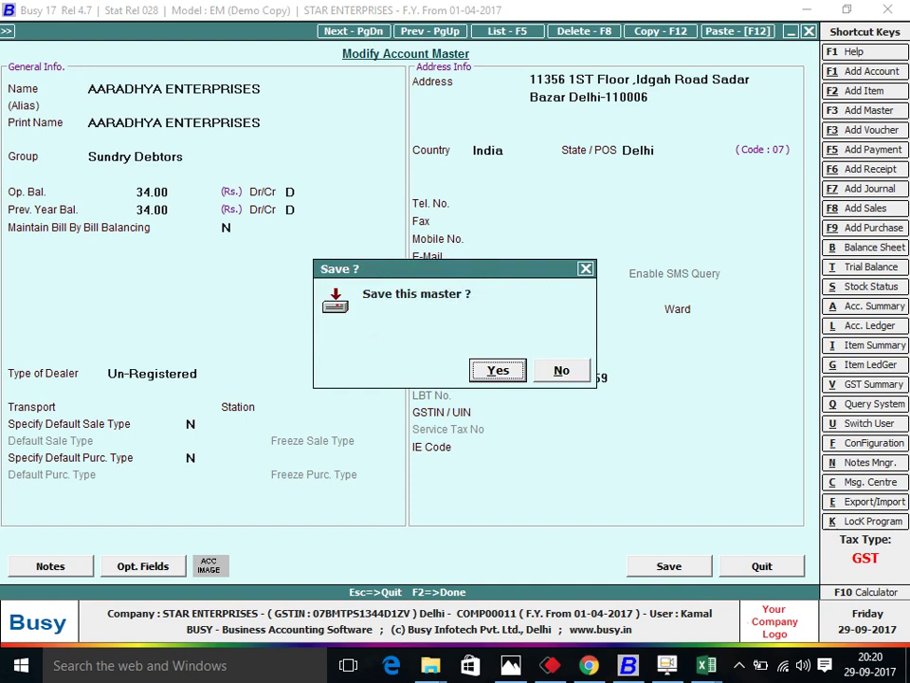
key("Return")
key("Return")
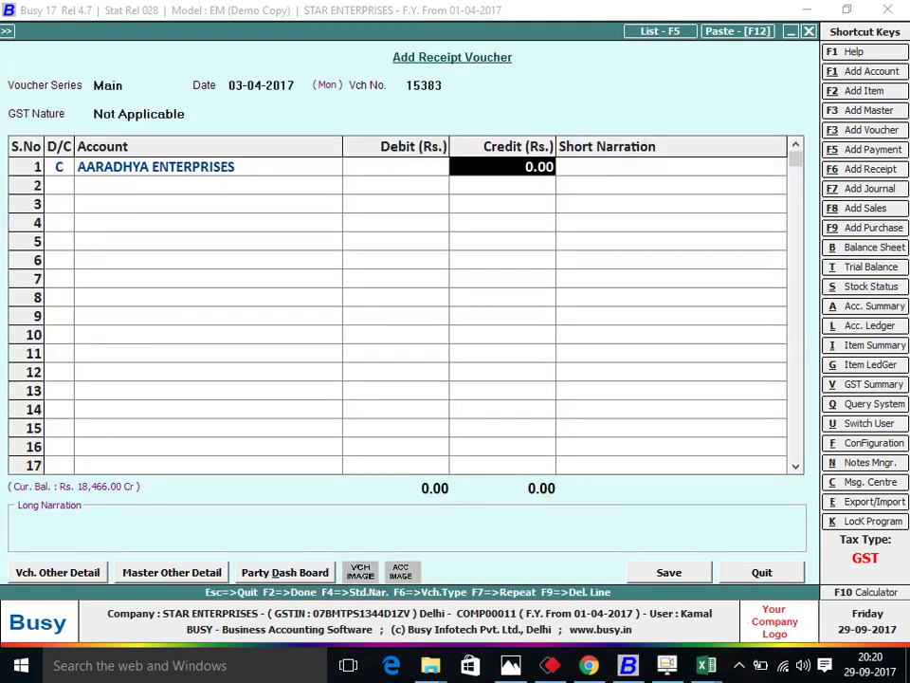
Check the deposit amount for AARADHYA ENTERPRISES in row 11 of the Excel ledger and return to the receipt voucher.
key("alt+Tab")
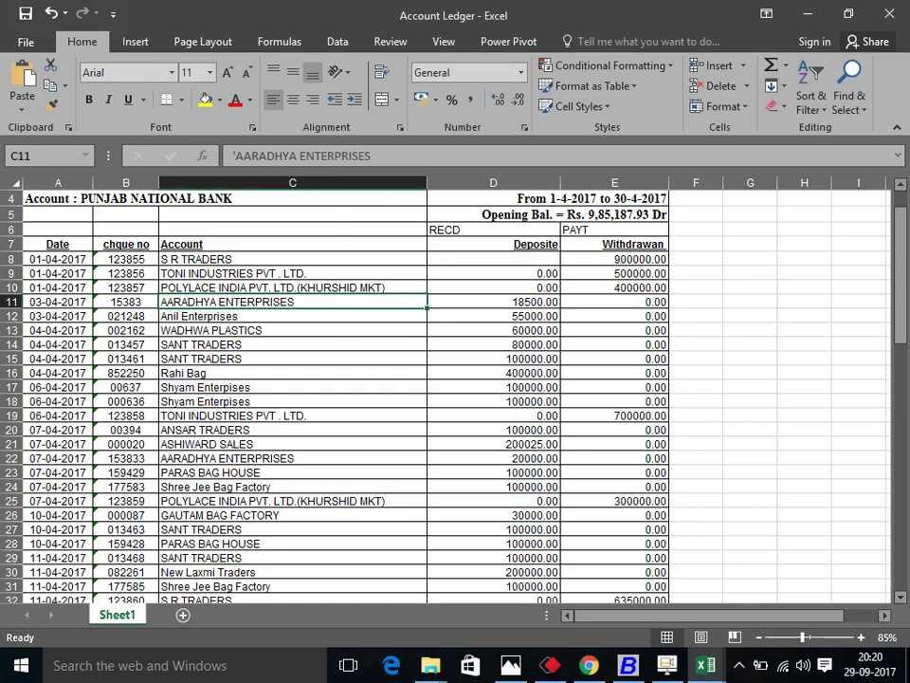
left_click(493, 302)
left_click(292, 301)
key("alt+Tab")
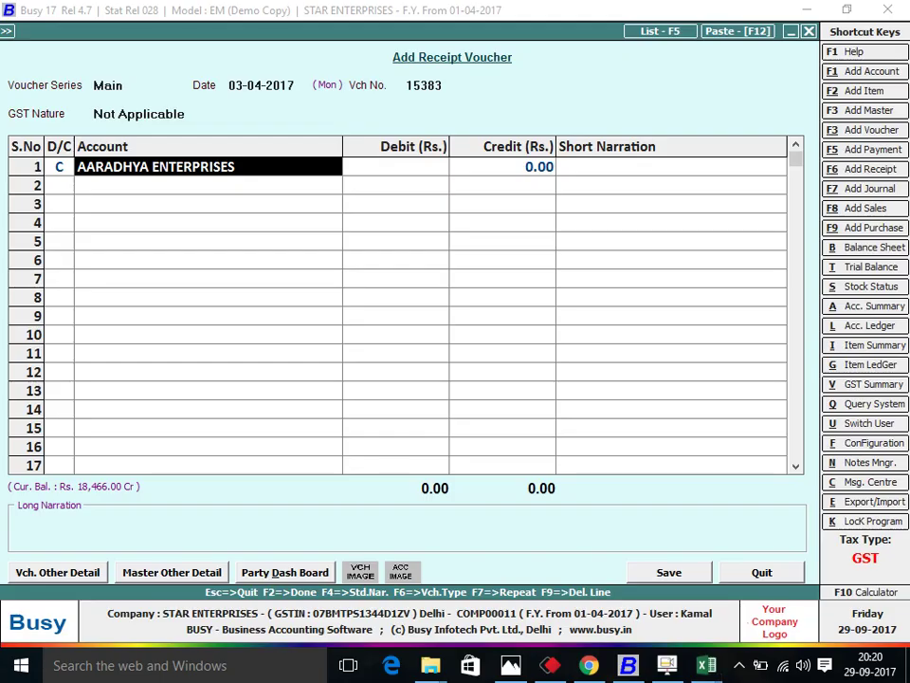
Reselect AARADHYA ENTERPRISES as the credited account in the first row of the receipt voucher.
type("aA")
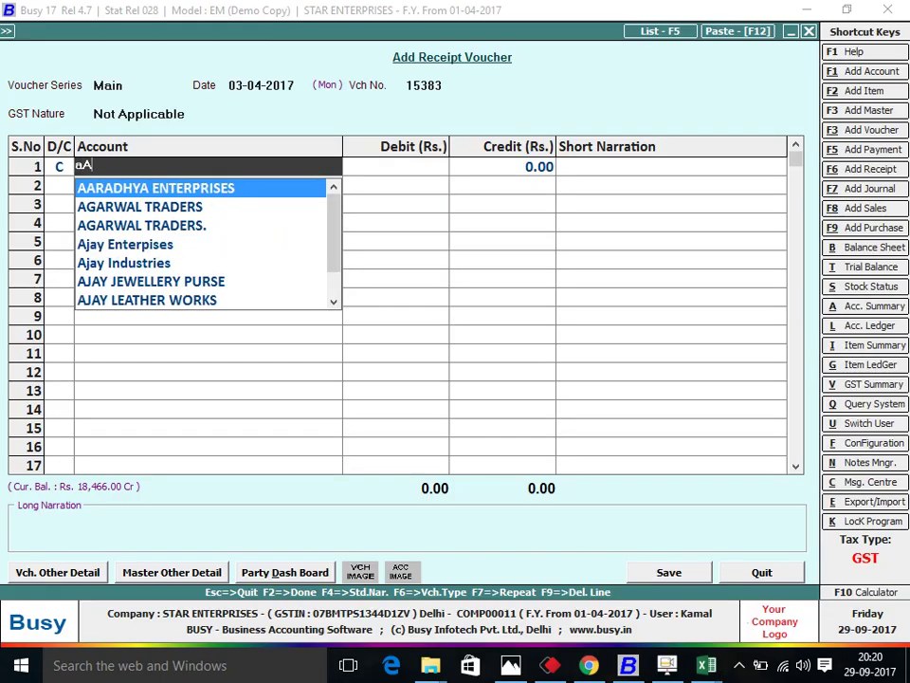
key("Return")
key("shift+Tab")
key("Return")
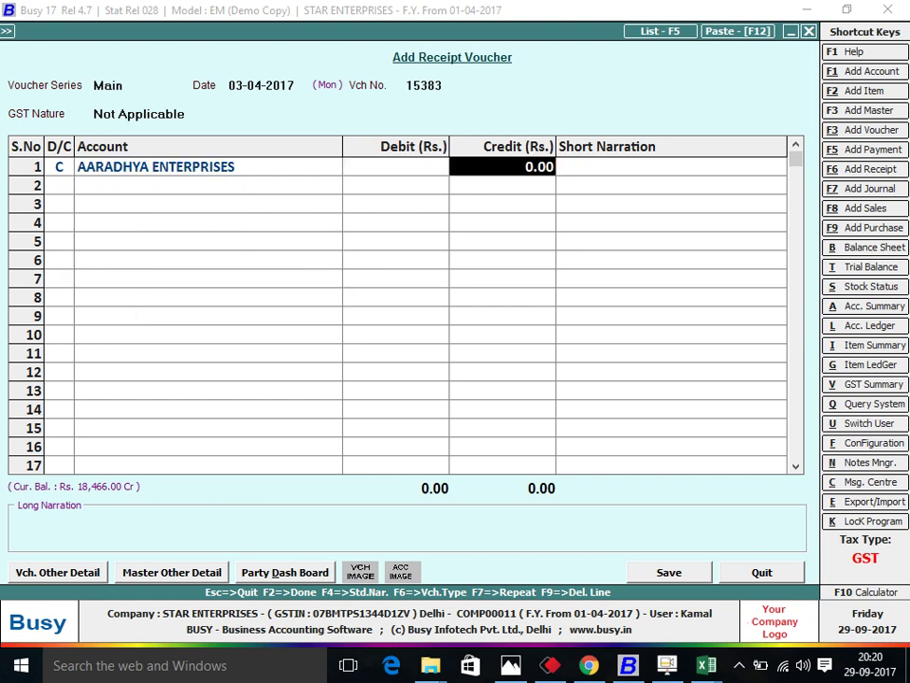
key("shift+Tab")
type("AA")
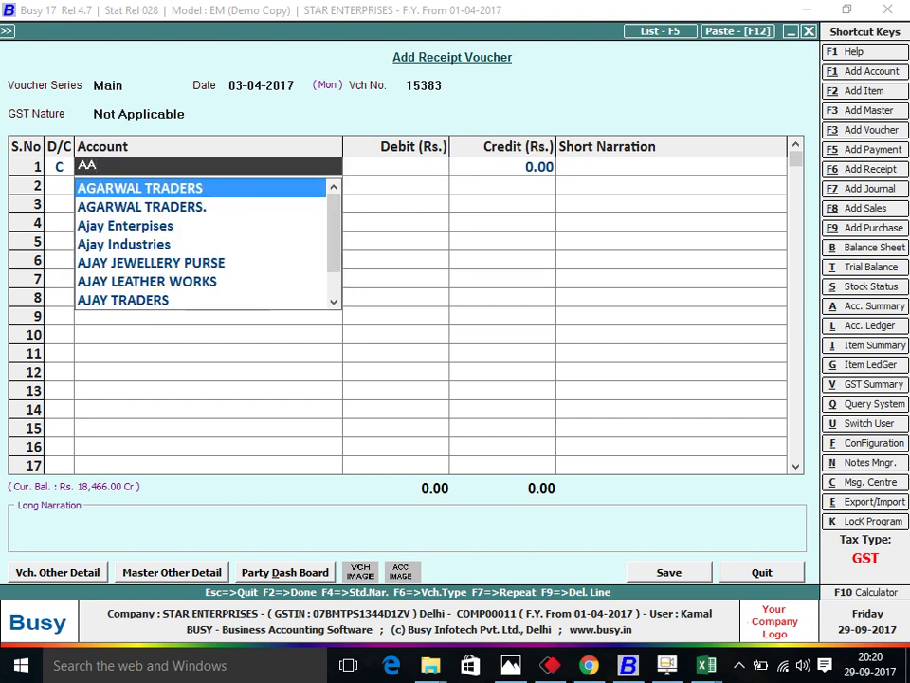
key("BackSpace")
key("BackSpace")
type("AA")
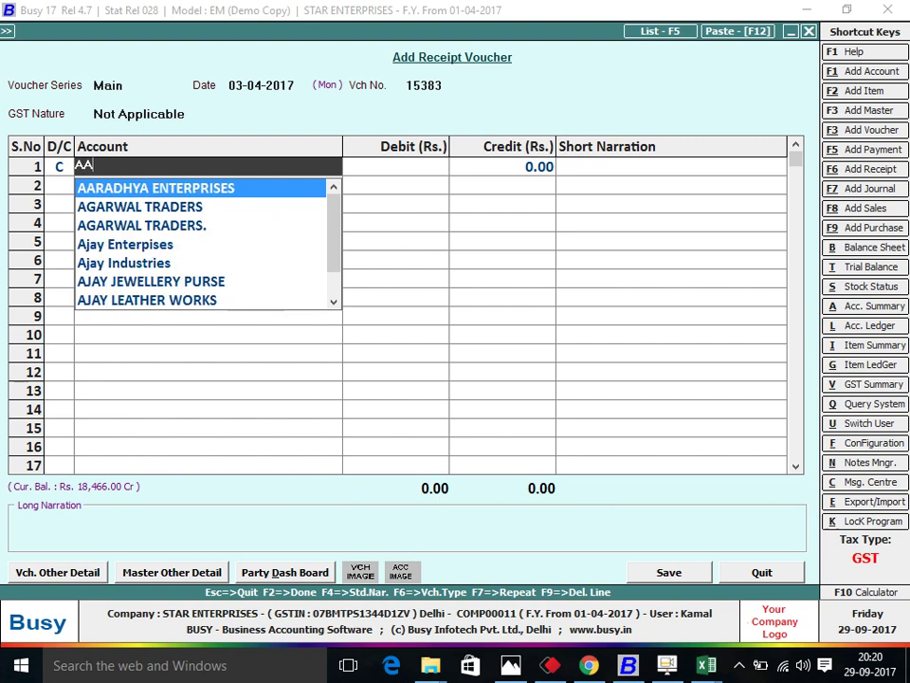
key("Return")
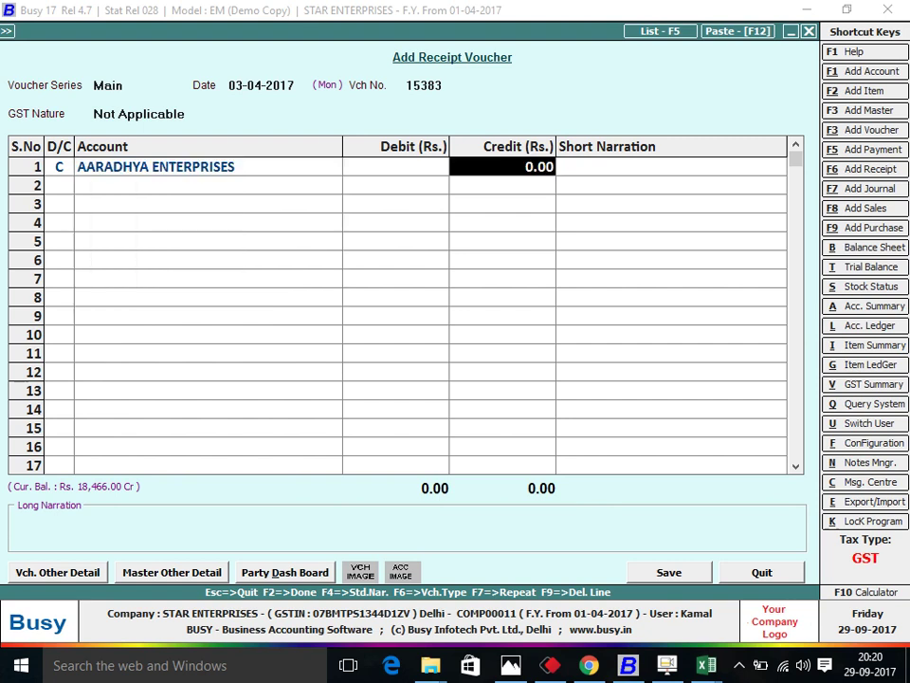
Recheck the ledger in Excel and enter a credit of 18,500 for AARADHYA ENTERPRISES in the Busy 17 voucher.
key("alt+Tab")
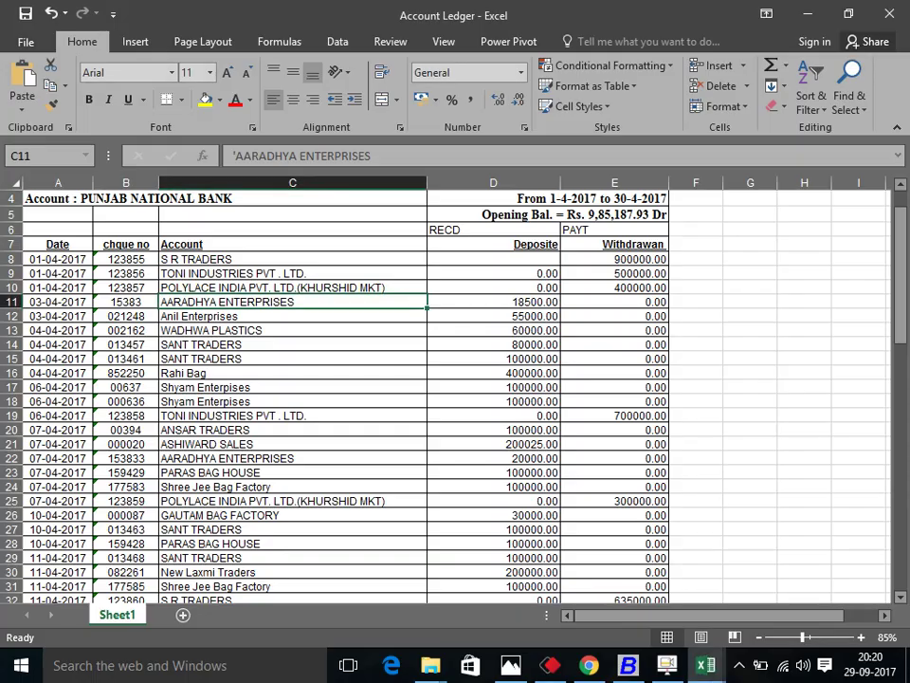
left_click(293, 316)
key("alt+Tab")
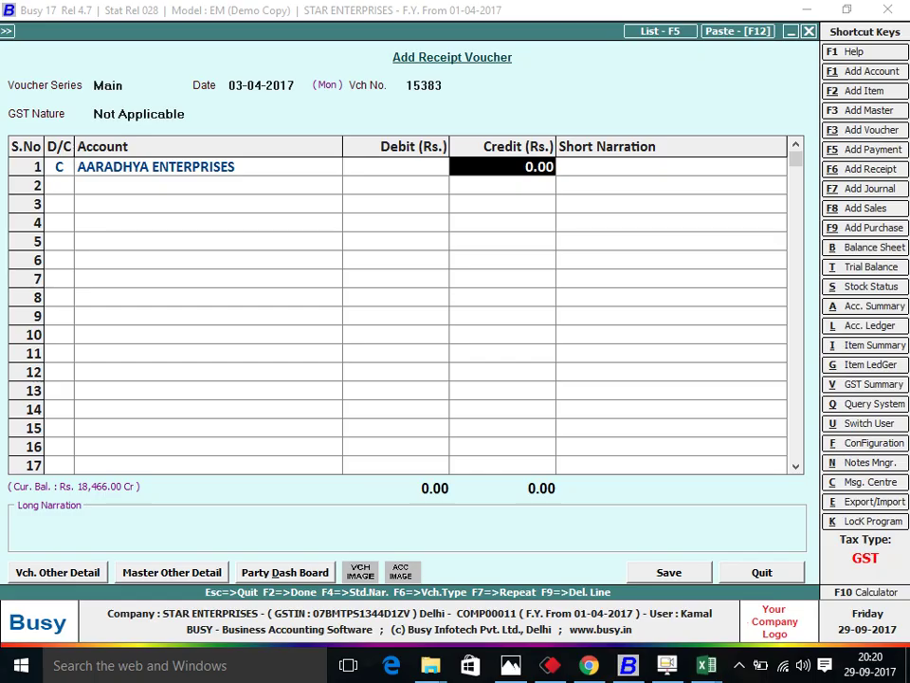
type("18,500")
key("Return")
key("Return")
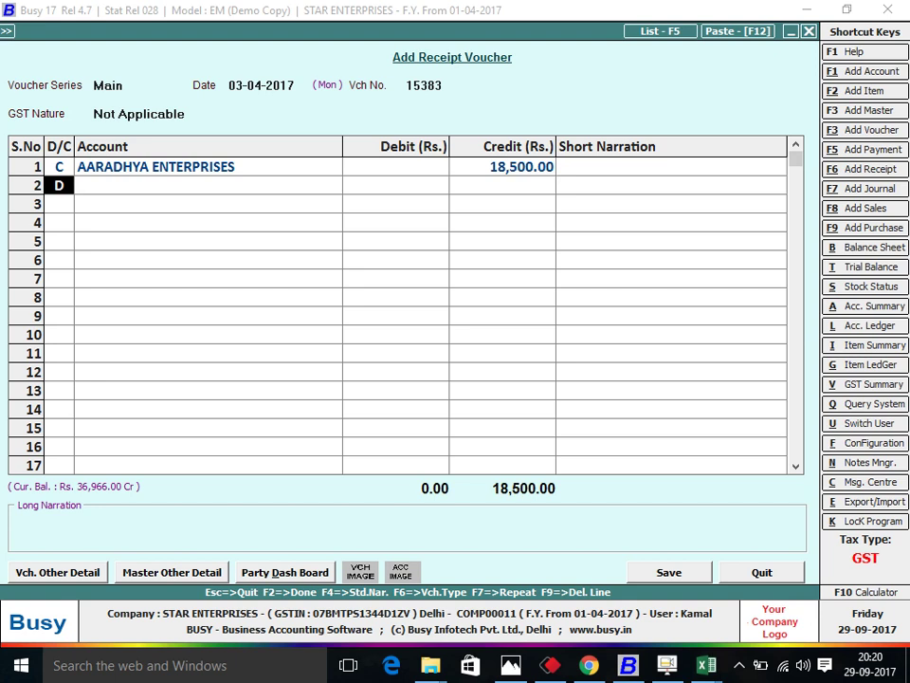
Choose Cash as the debited account in the second row and glance back at the Excel ledger.
key("Return")
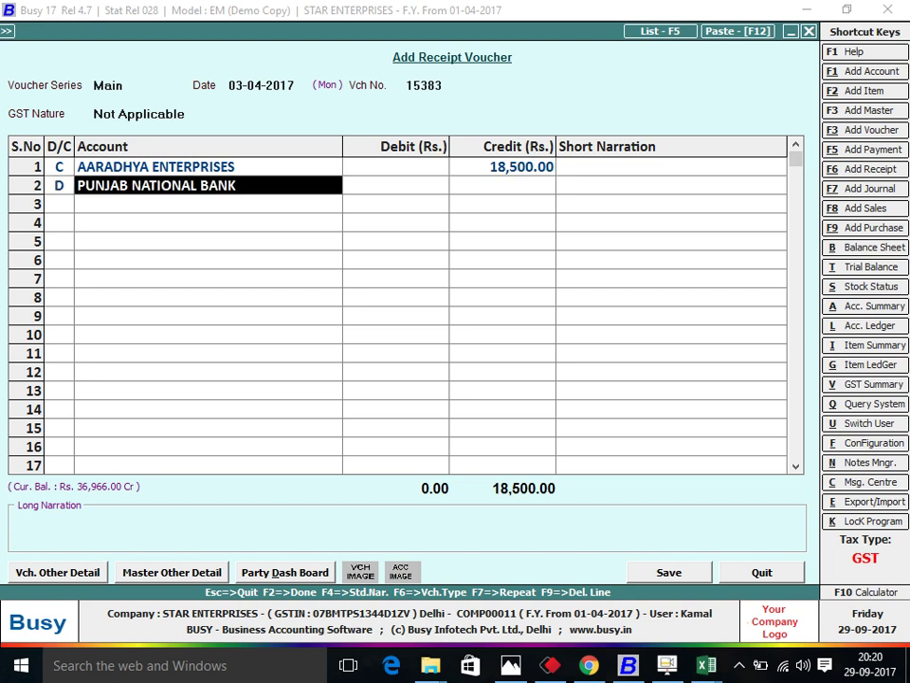
type("CAS")
key("Return")
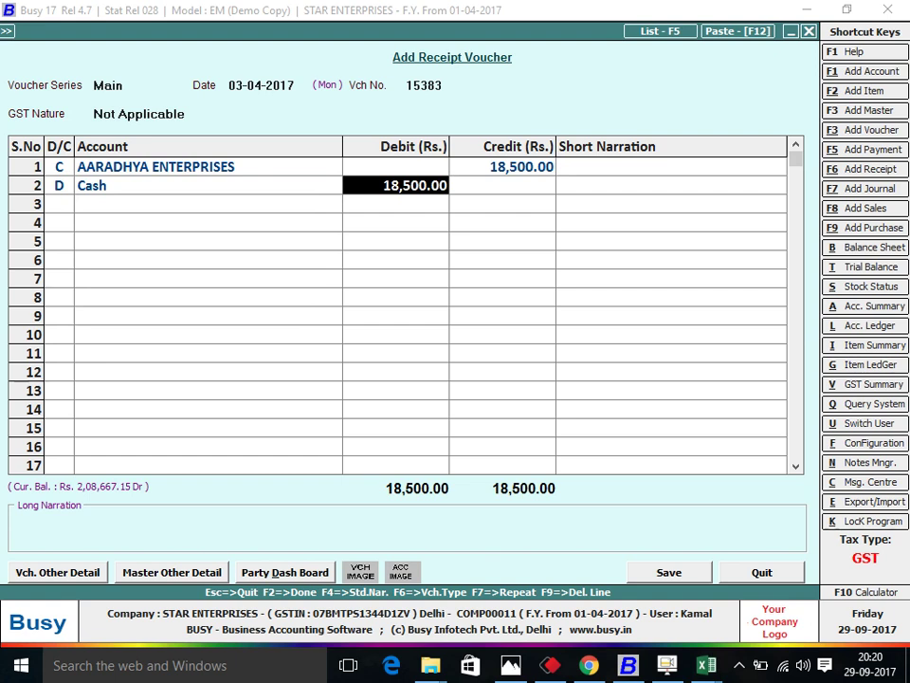
key("alt+Tab")
key("alt+Tab")
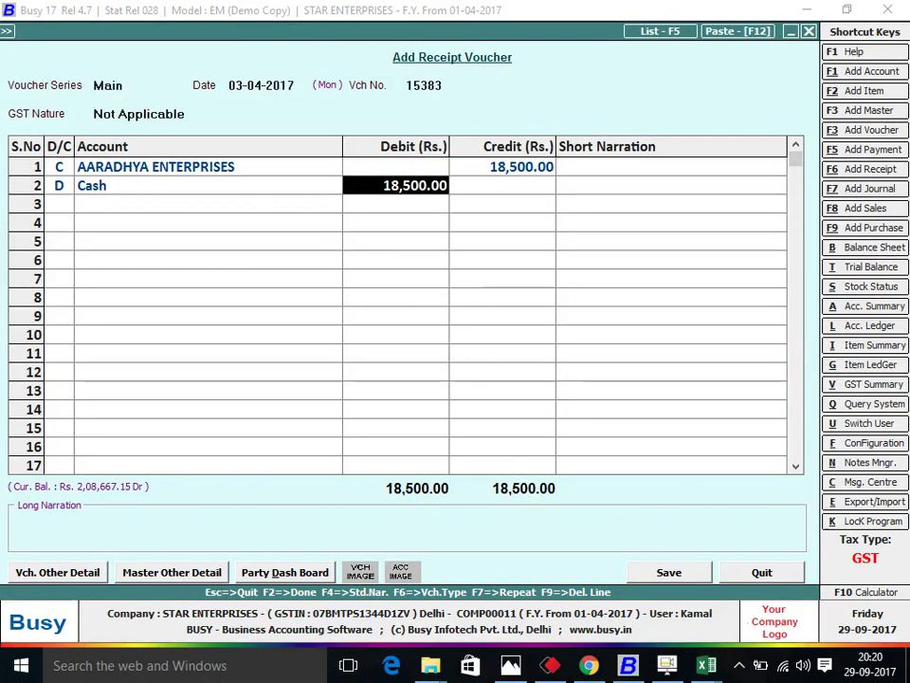
Set the second row's debited account to PUNJAB NATIONAL BANK with a debit of 18,500.
type("PUN")
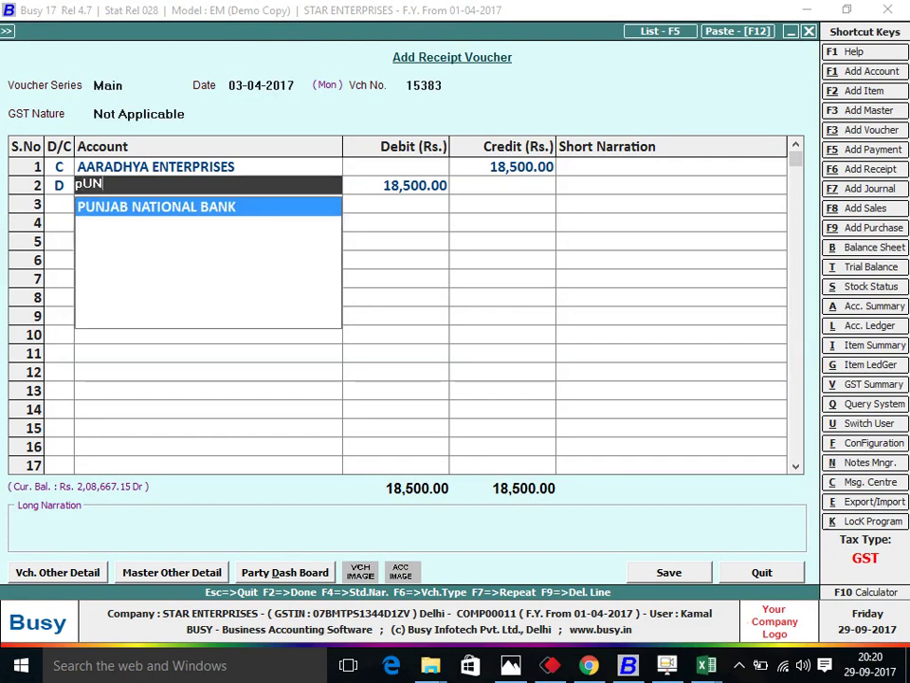
key("Return")
key("Return")
Enter CHQUE NO-1538 as the short narration for the AARADHYA ENTERPRISES row.
left_click(670, 166)
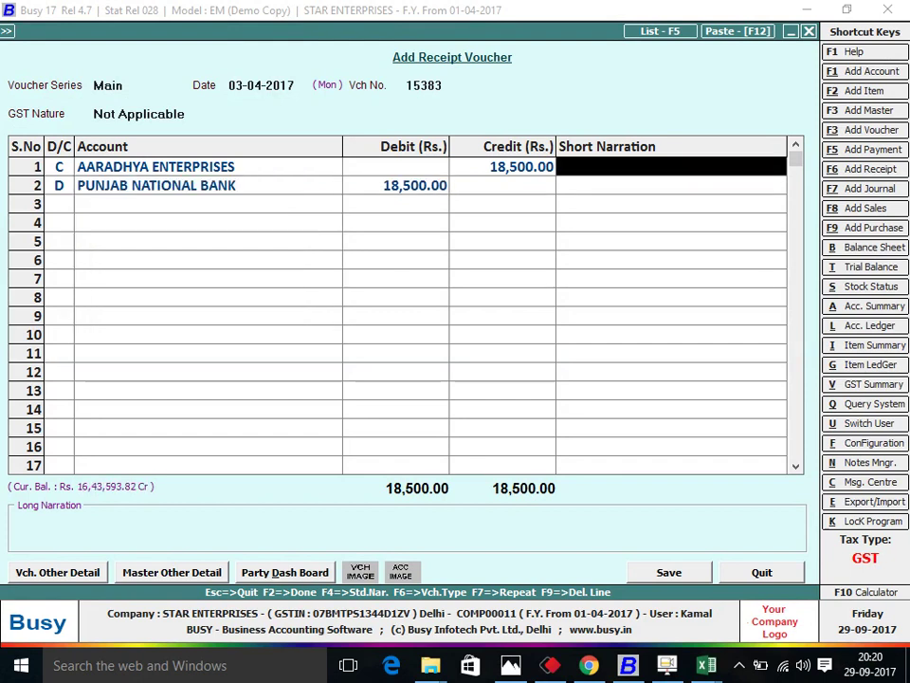
type("cHQUE")
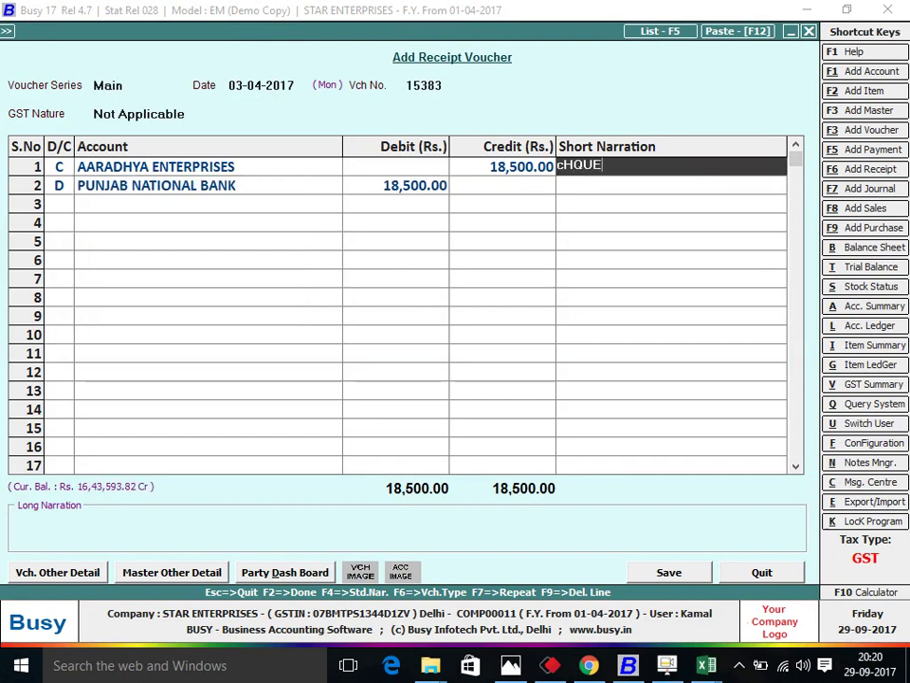
type(" NO-123456")
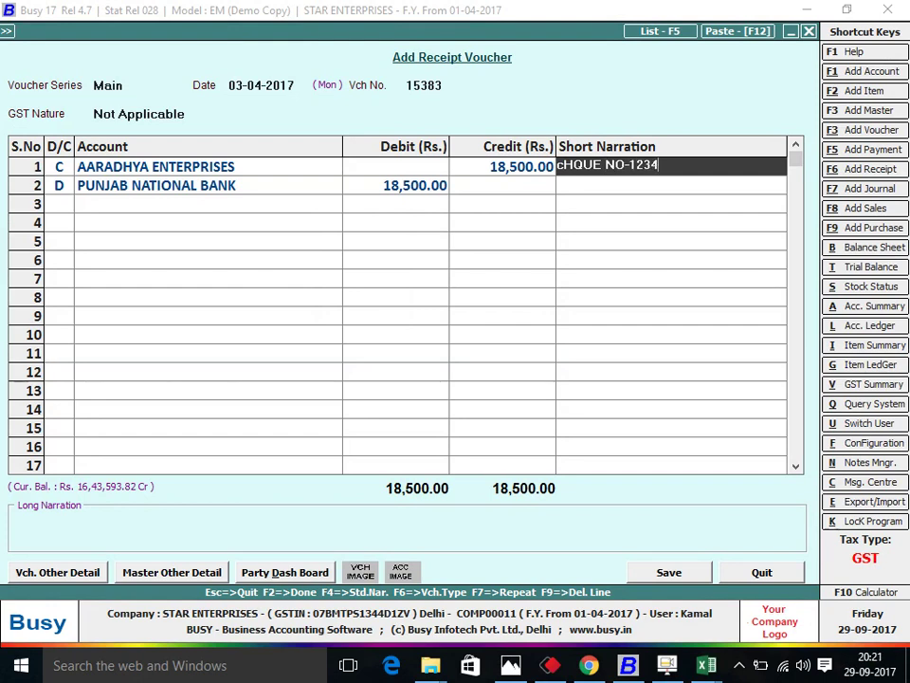
key("BackSpace")
key("BackSpace")
key("BackSpace")
key("BackSpace")
key("BackSpace")
type("538")
key("Return")
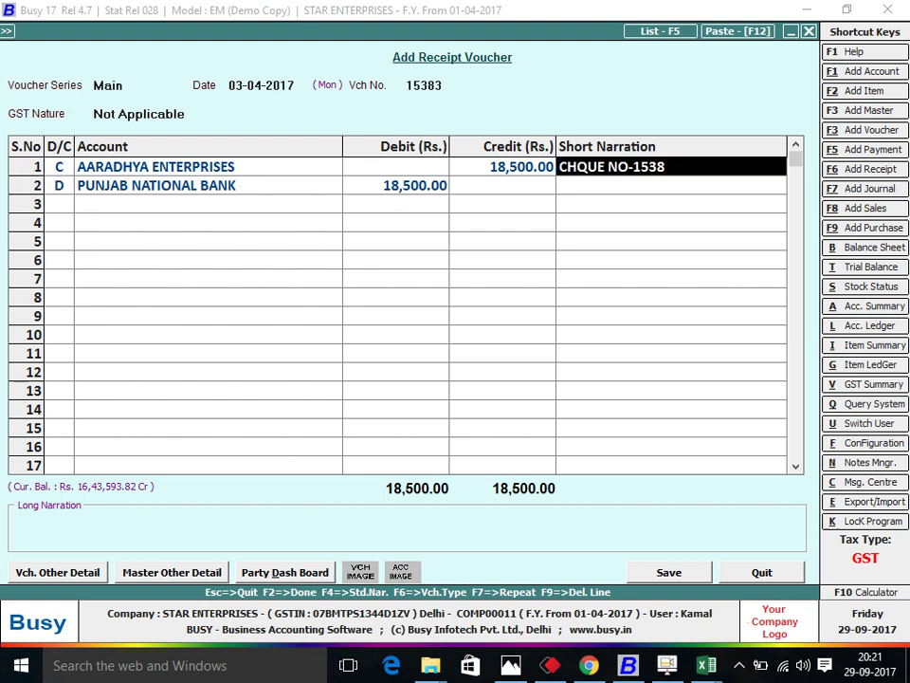
Change the short narration of the AARADHYA ENTERPRISES row to CHQUE NO-15383 and quit the receipt voucher.
type("cHQ")
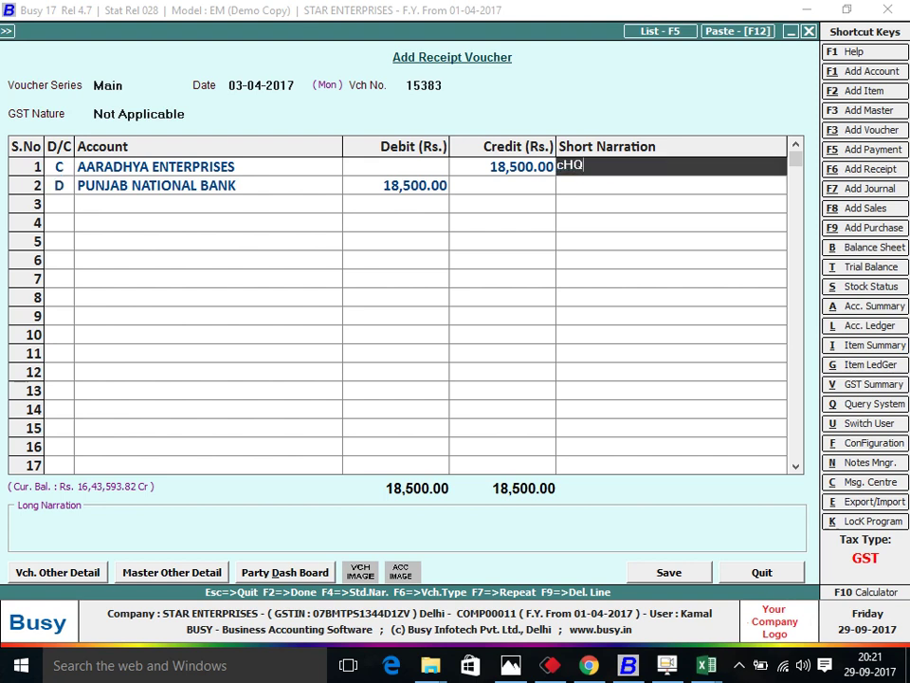
type("UE NO-15383")
key("Return")
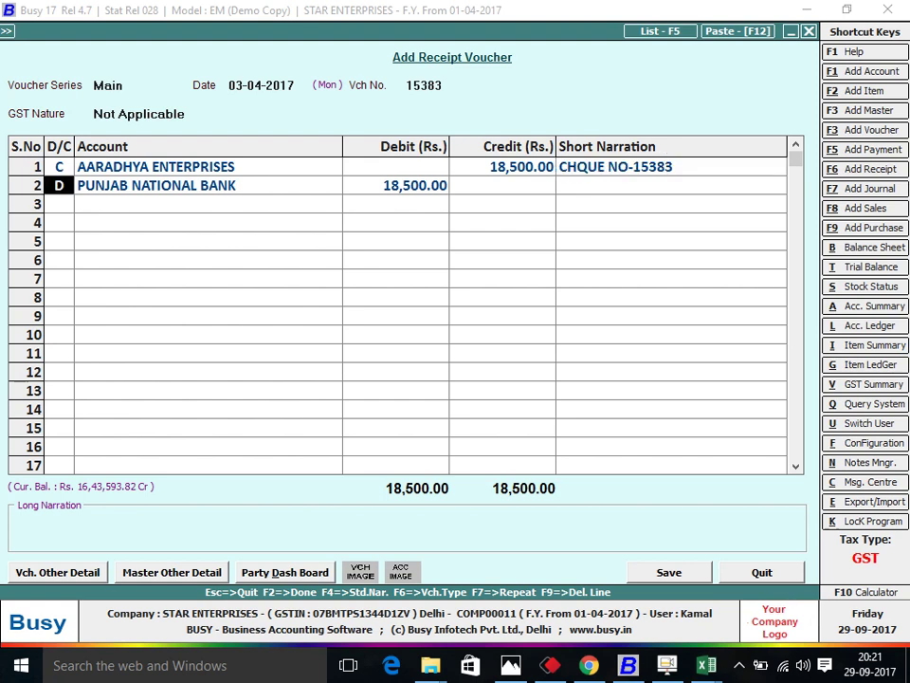
key("Return")
key("Return")
key("Return")
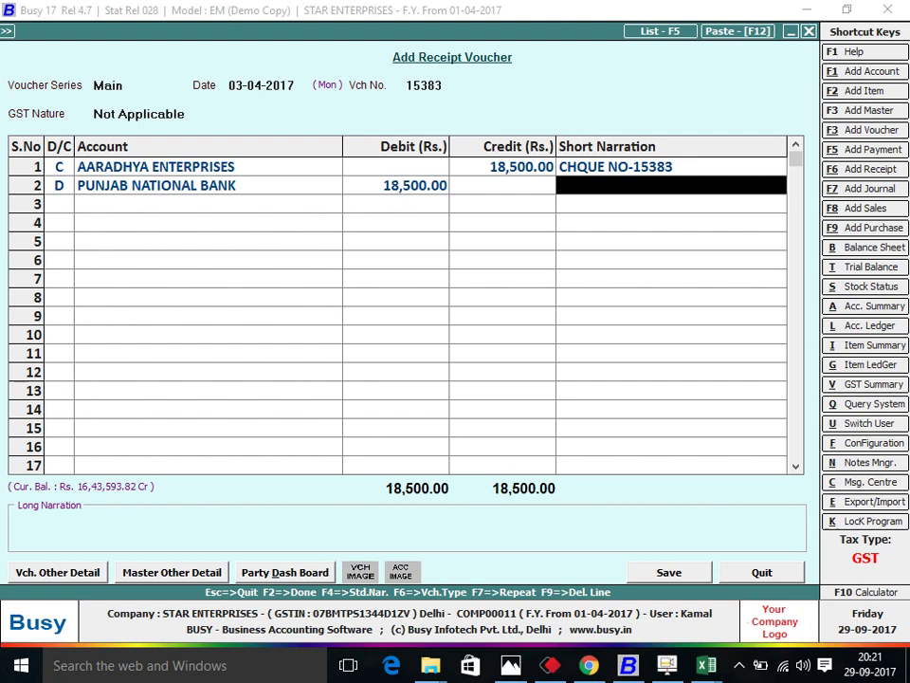
key("Escape")
key("Return")
key("Down")
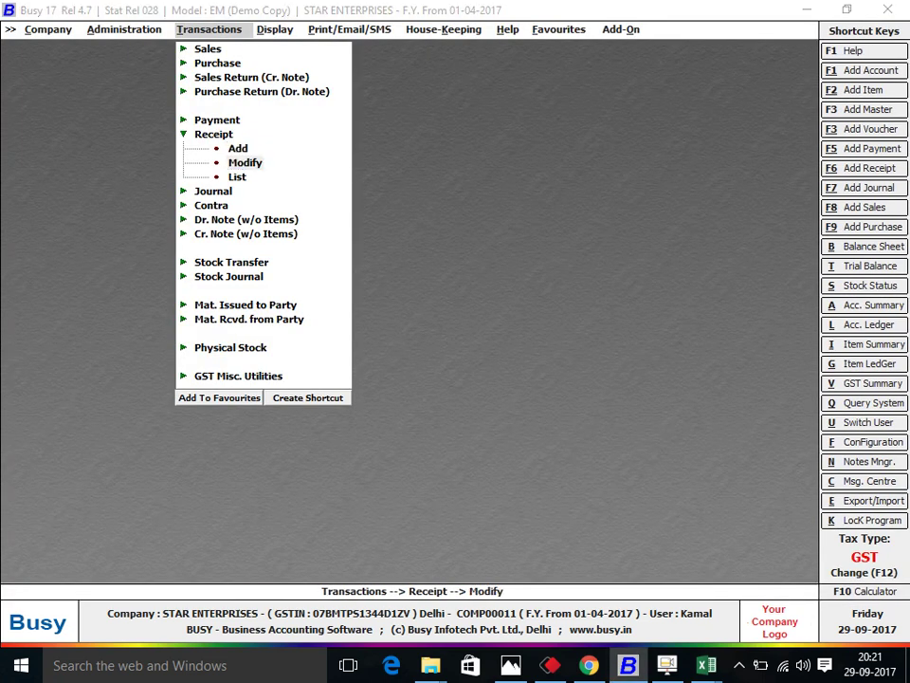
Check the Anil Enterprises entry dated 03-04-2017 in the Excel ledger, then return to Busy 17.
key("alt+Tab")
key("Down")
key("Up")
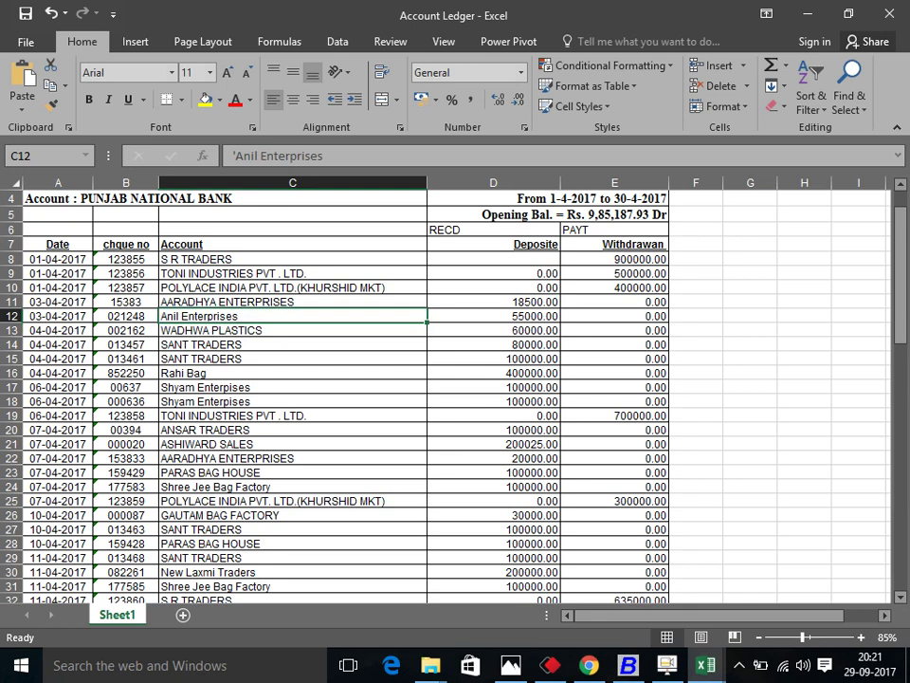
key("alt+Tab")
key("Up")
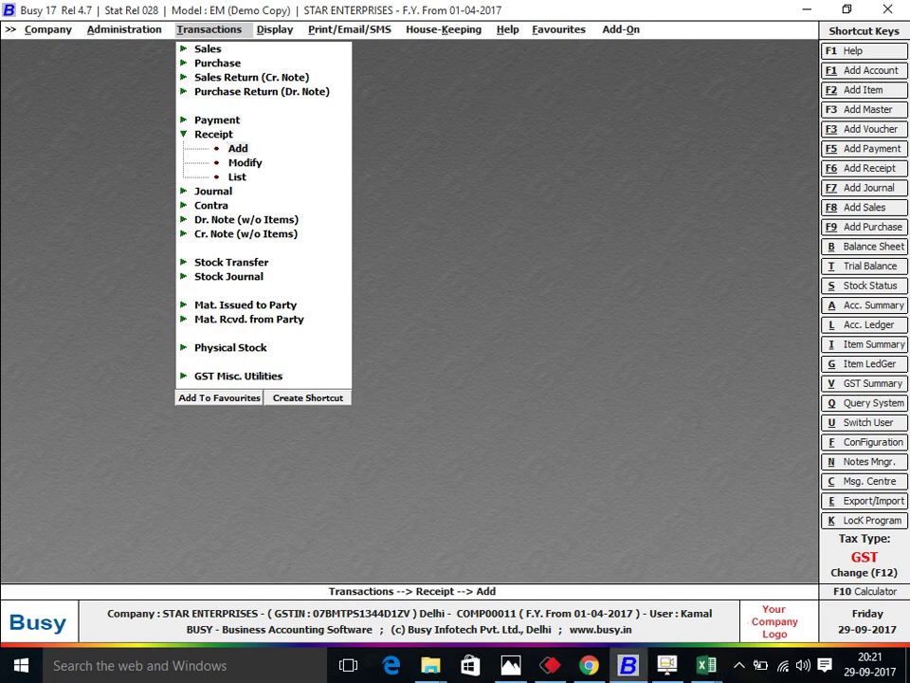
Start a new receipt voucher in the Main series dated 29-09-2017.
key("Return")
key("Return")
key("Return")
key("Return")
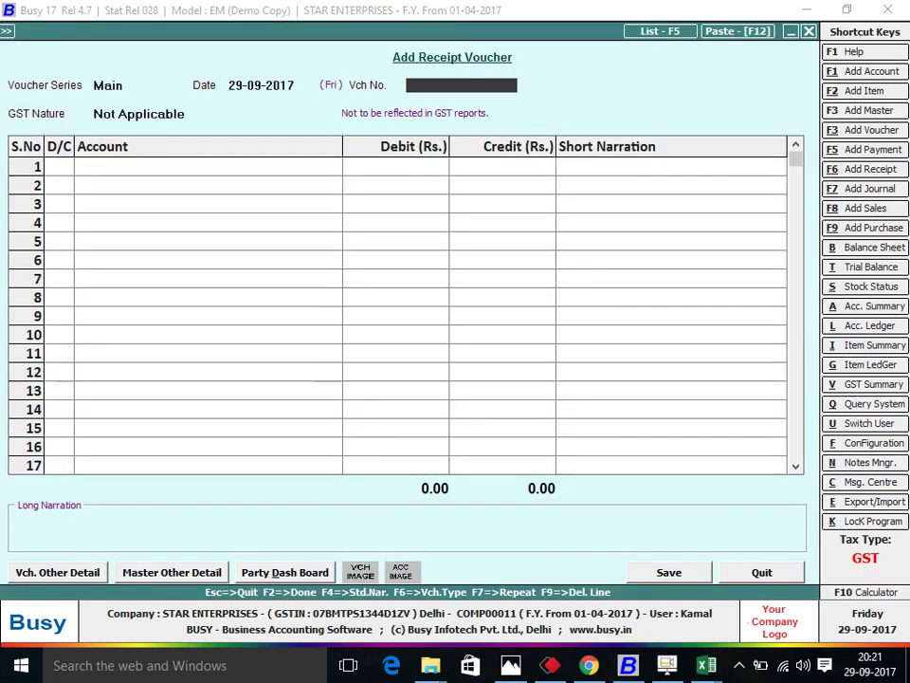
Look up the Anil Enterprises cheque number in Excel and enter voucher number 021248, accepting the duplicate, with GST nature Not Applicable.
key("alt+Tab")
key("alt+Tab")
key("alt+Tab")
key("alt+Tab")
type("021")
key("alt+Tab")
key("alt+Tab")
type("248")
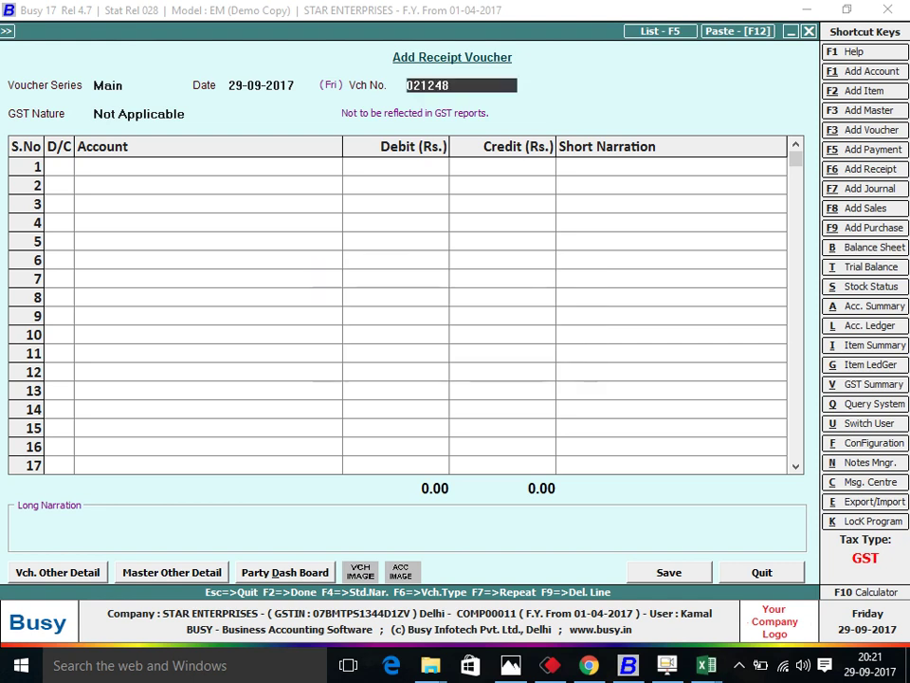
key("Return")
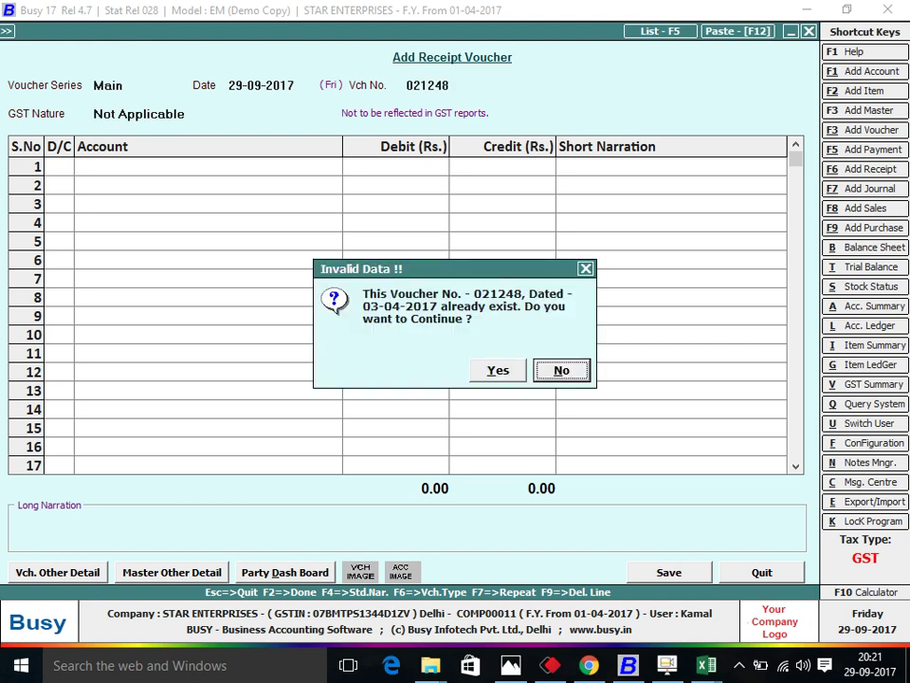
key("Left")
key("Return")
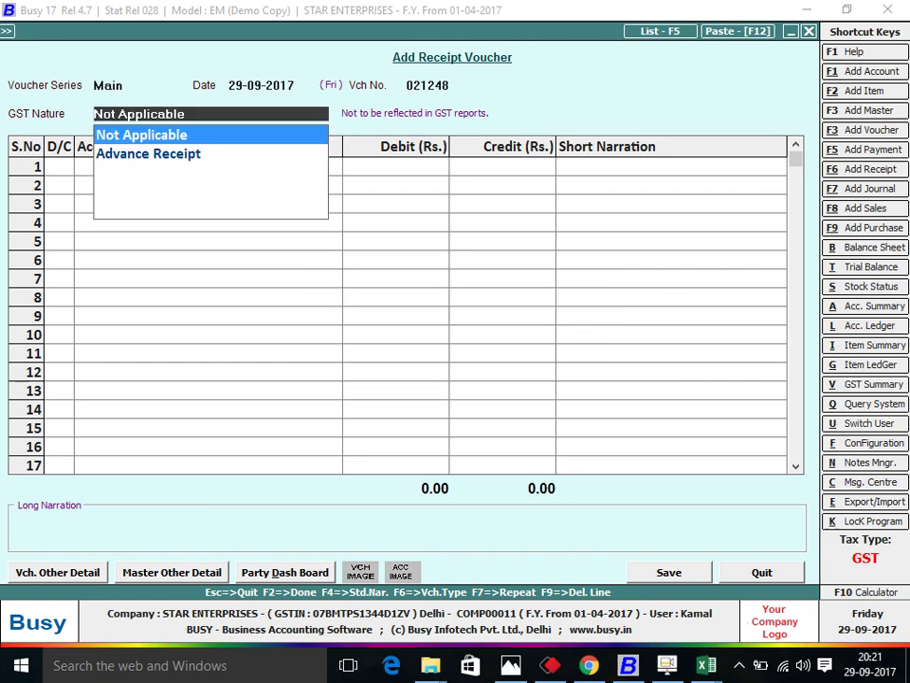
key("Return")
Credit Anil Enterprises with 55,000 from the Excel ledger and add PUNJAB NATIONAL BANK as the debited account.
type("aNIL ENT")
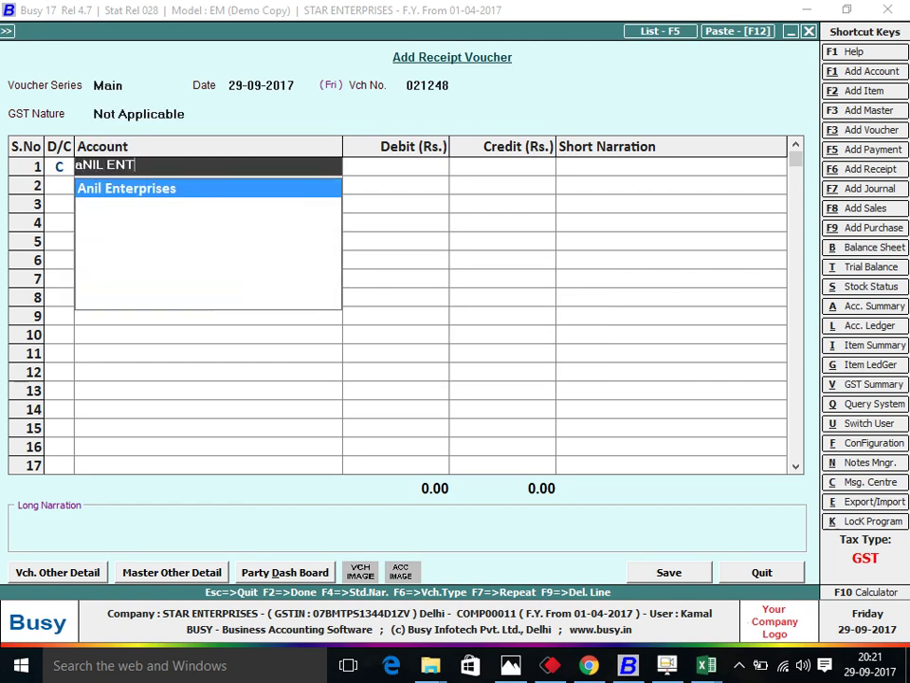
key("Return")
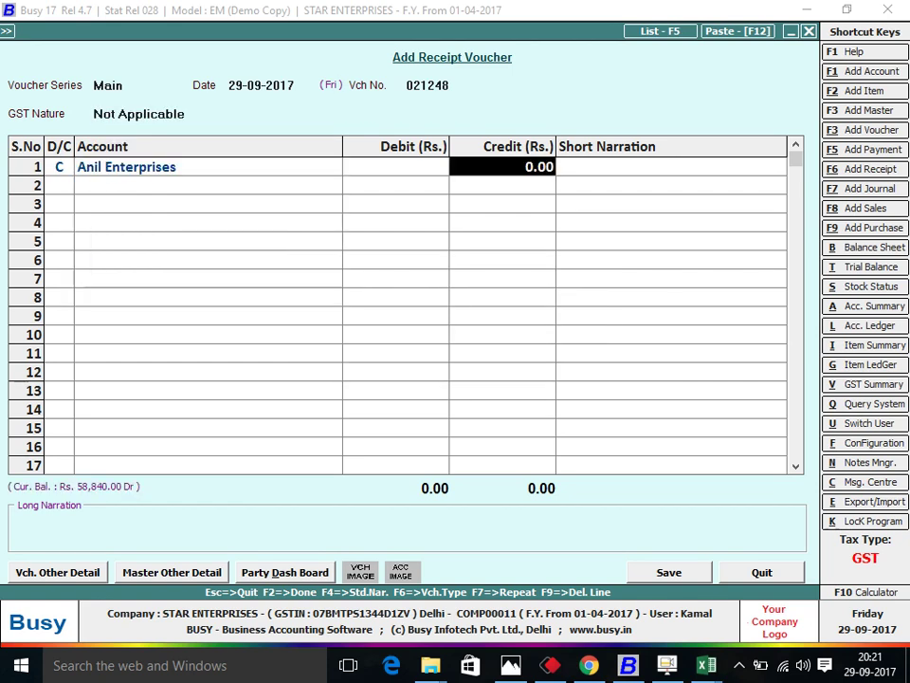
key("alt+Tab")
key("alt+Tab")
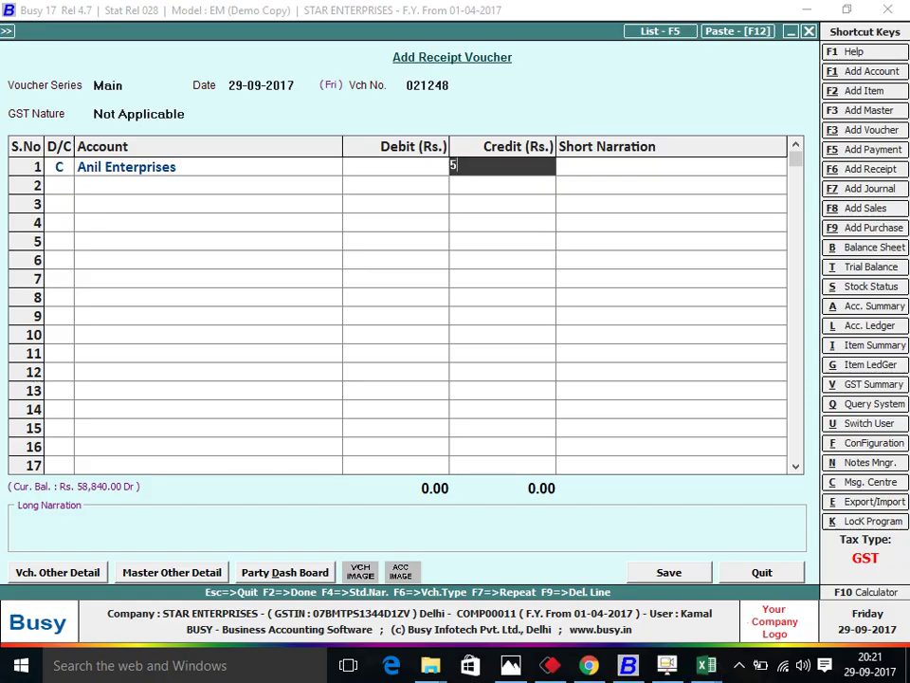
type("55000")
key("Return")
key("Return")
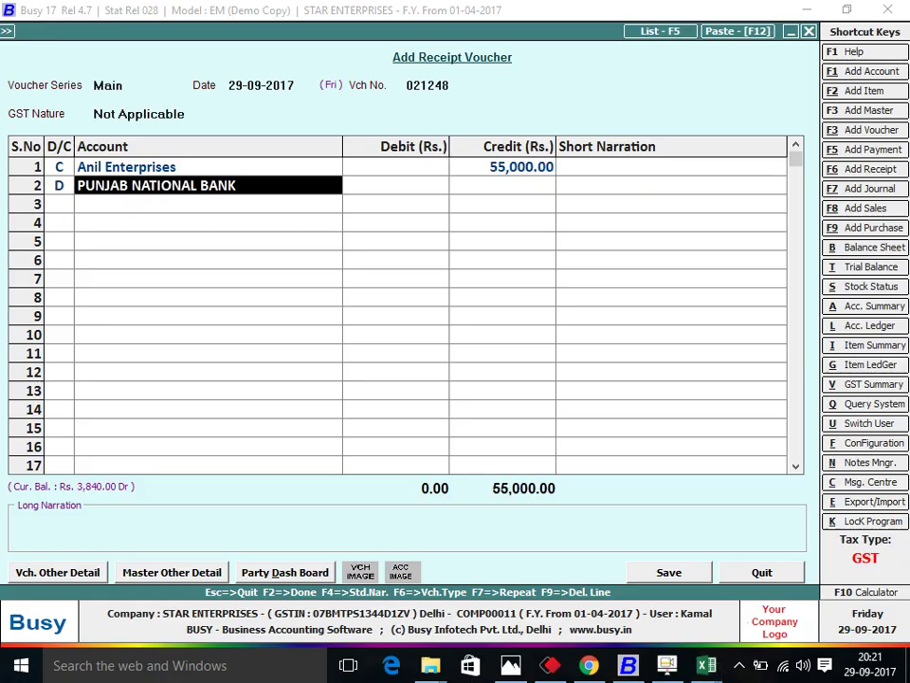
Quit the incomplete Anil Enterprises receipt voucher dated 29-09-2017.
key("Escape")
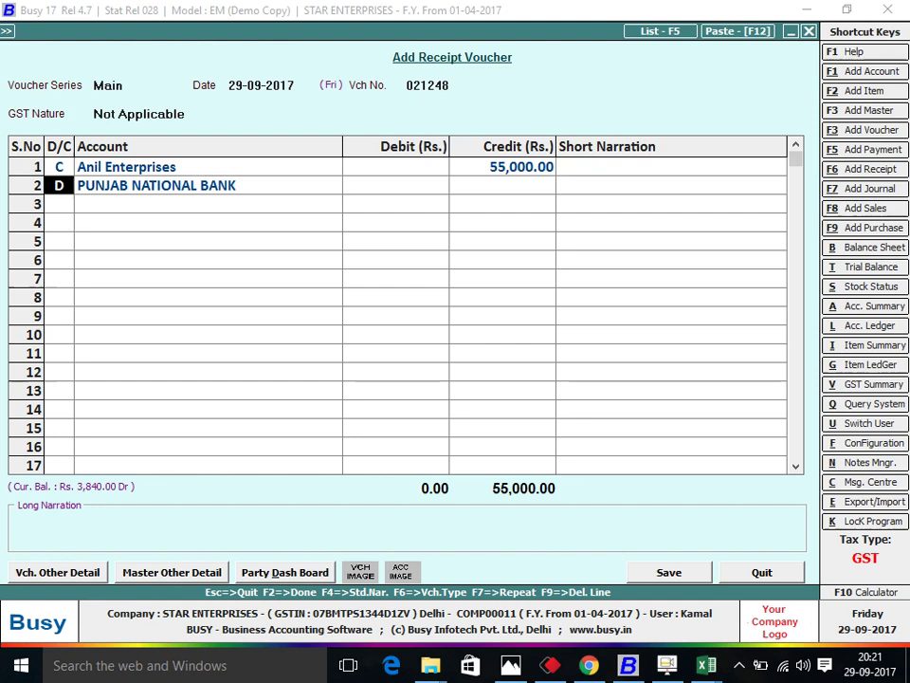
key("Escape")
key("Return")
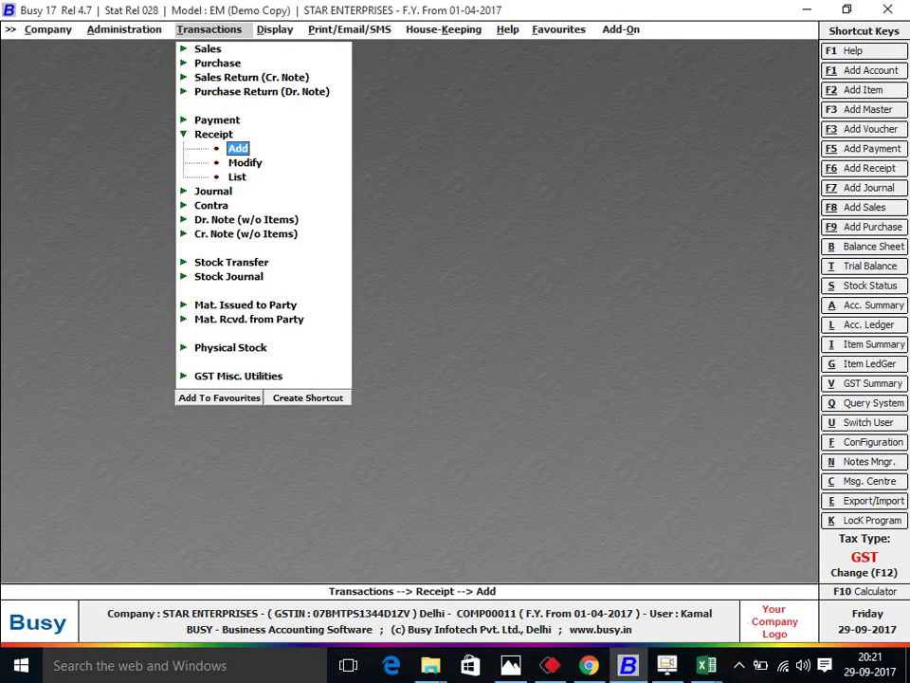
Start a new receipt voucher dated 03-04-2017.
key("Return")
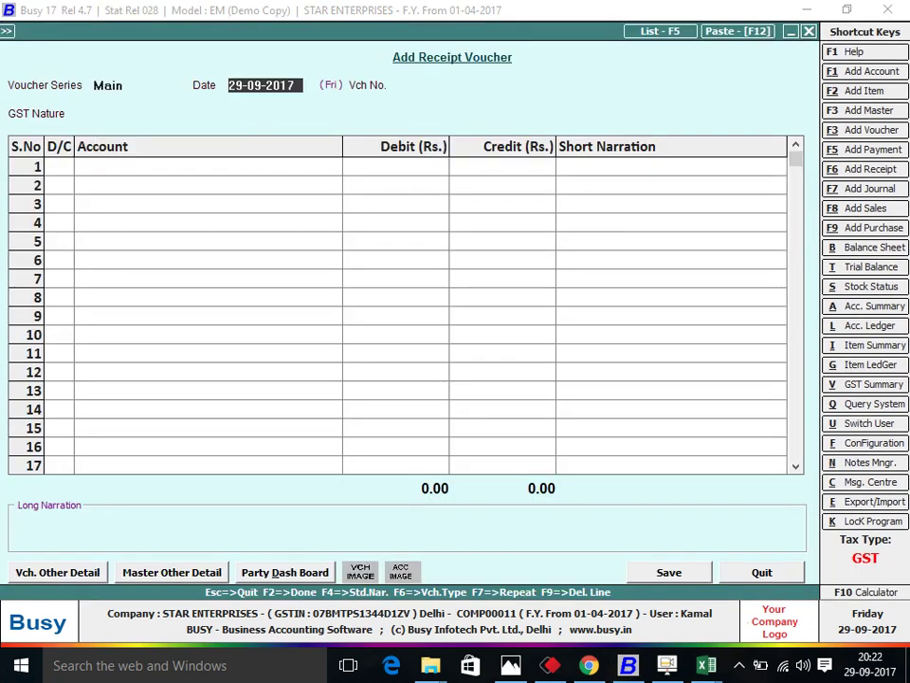
type("3-04")
key("Return")
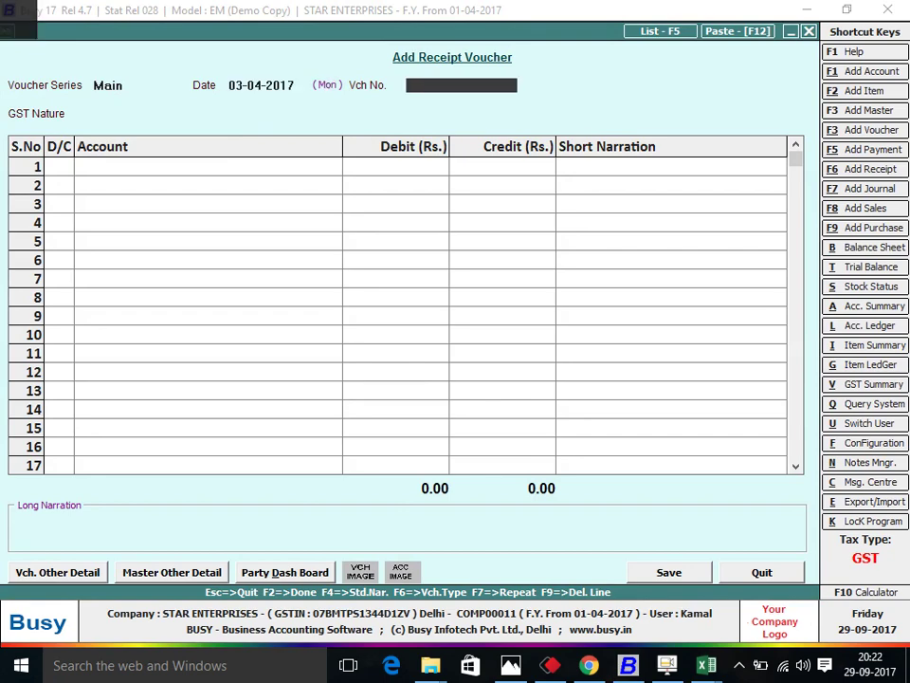
Enter voucher number 021248 from the Excel ledger, accept the duplicate number and keep GST nature as Not Applicable.
key("alt+Tab")
key("alt+Tab")
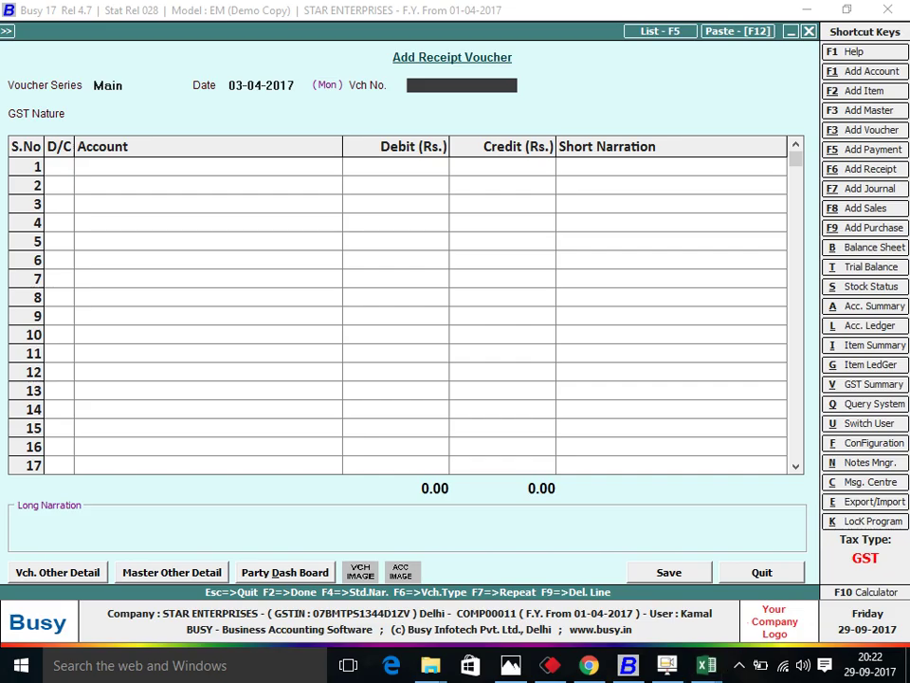
type("0212")
key("alt+Tab")
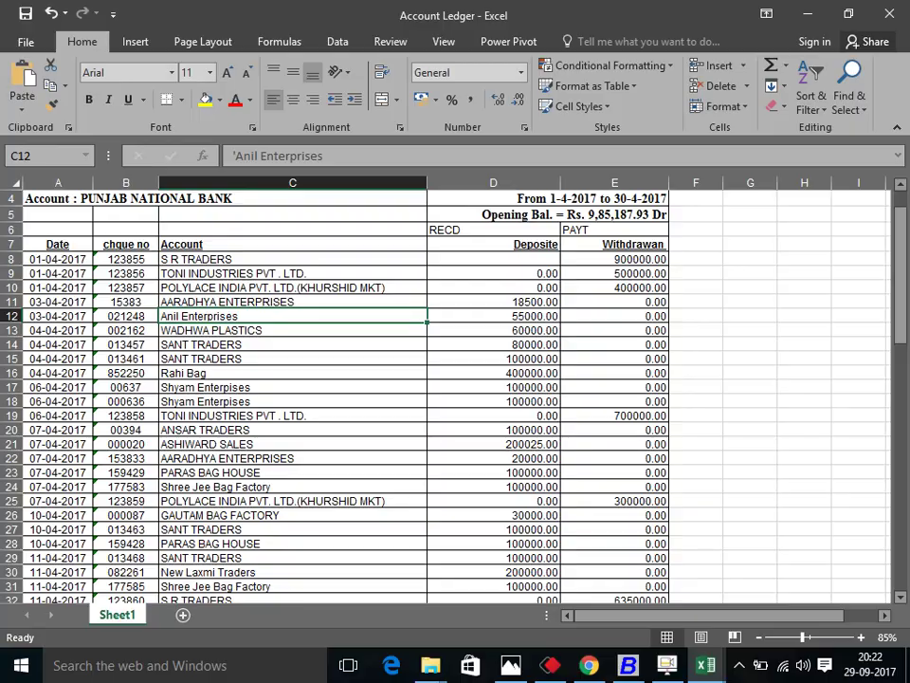
key("alt+Tab")
type("48")
key("Return")
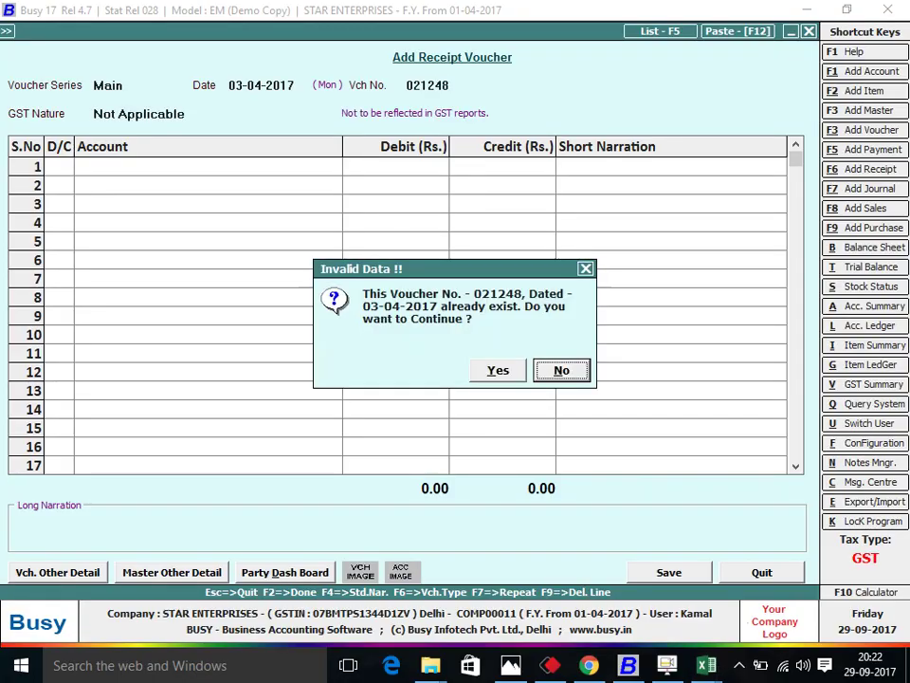
key("y")
key("Return")
key("Return")
Choose Anil Enterprises as the credited account in the first row and enter a credit of 55,000.
type("ABB")
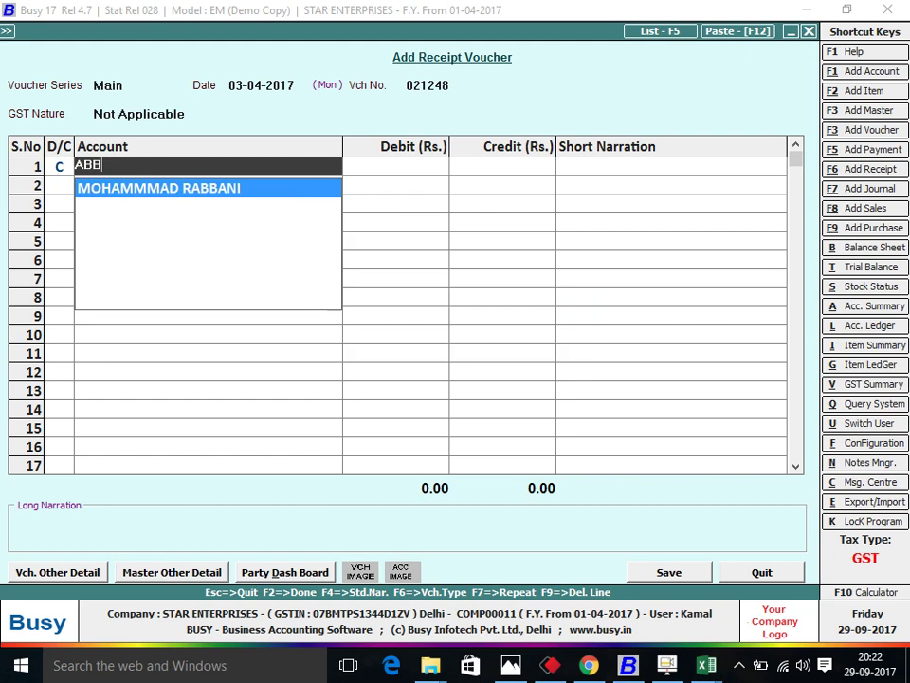
key("BackSpace")
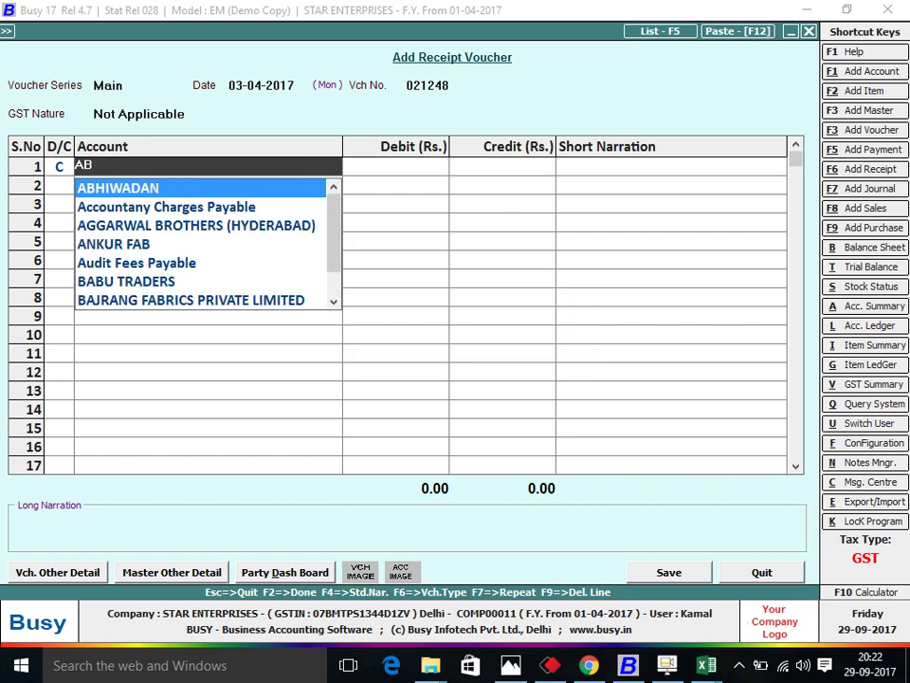
key("BackSpace")
key("BackSpace")
type("ANI")
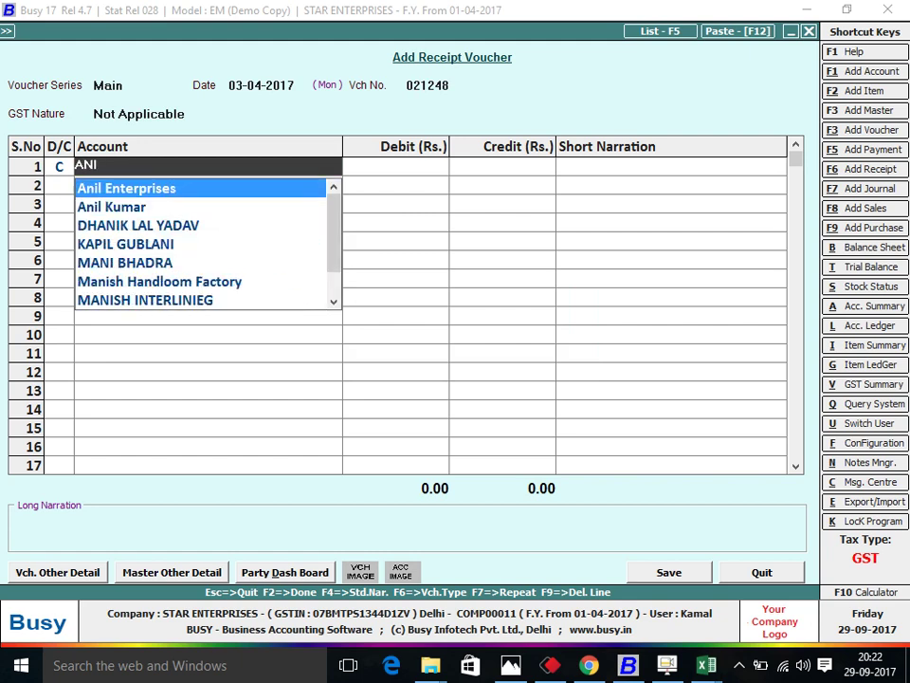
key("Return")
type("55000")
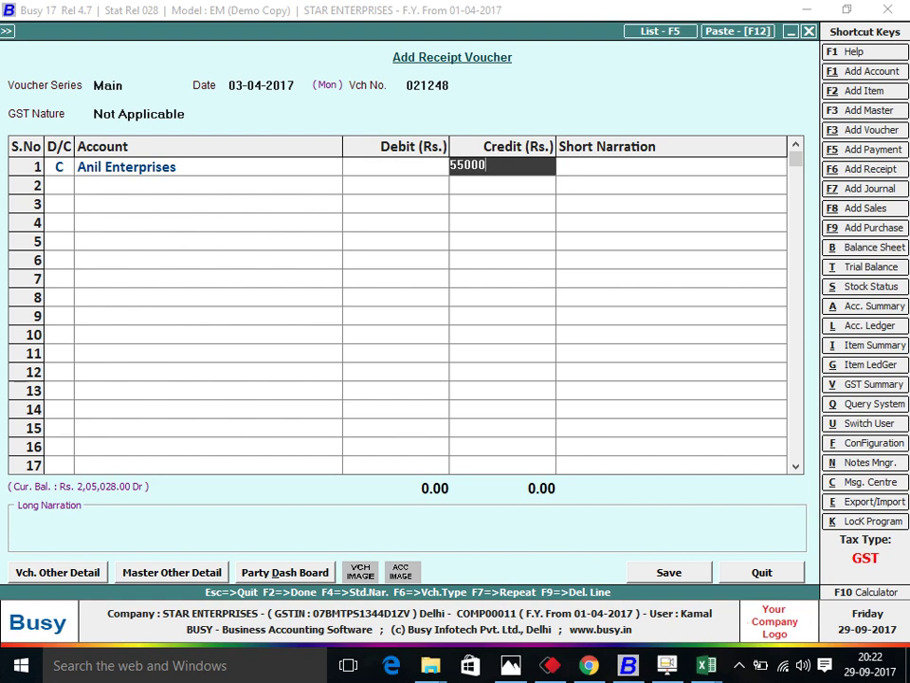
key("Return")
key("Return")
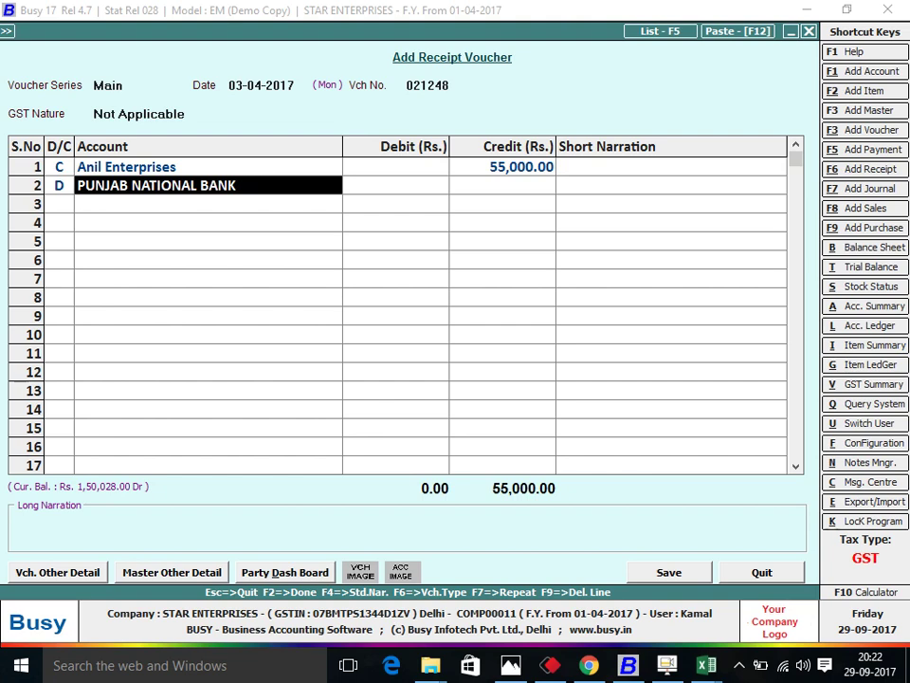
Leave the bank's account master unmodified and set the second row to debit PUNJAB NATIONAL BANK with 55,000.
key("ctrl+Return")
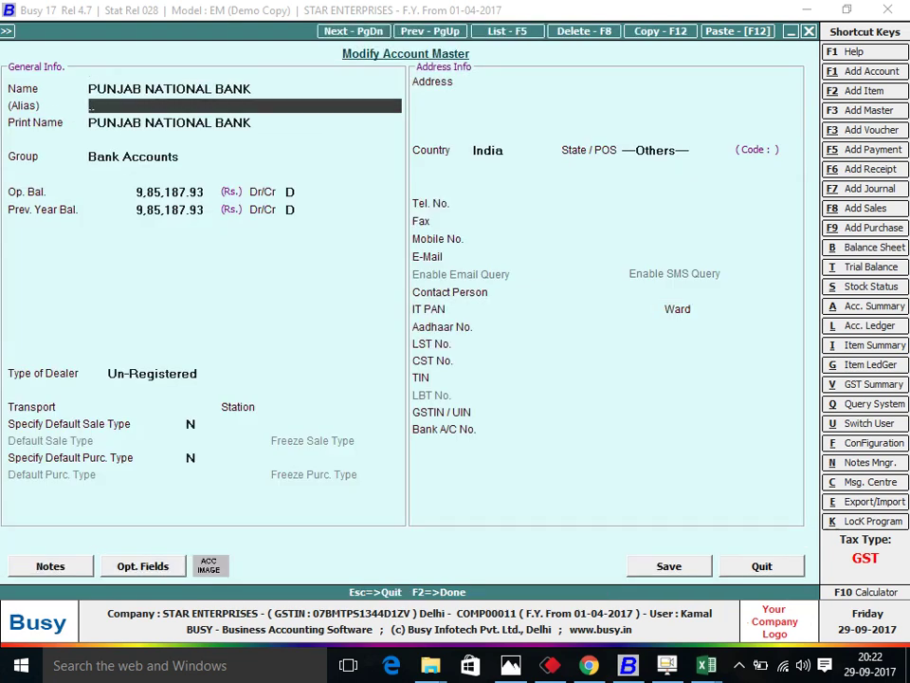
key("Escape")
key("Return")
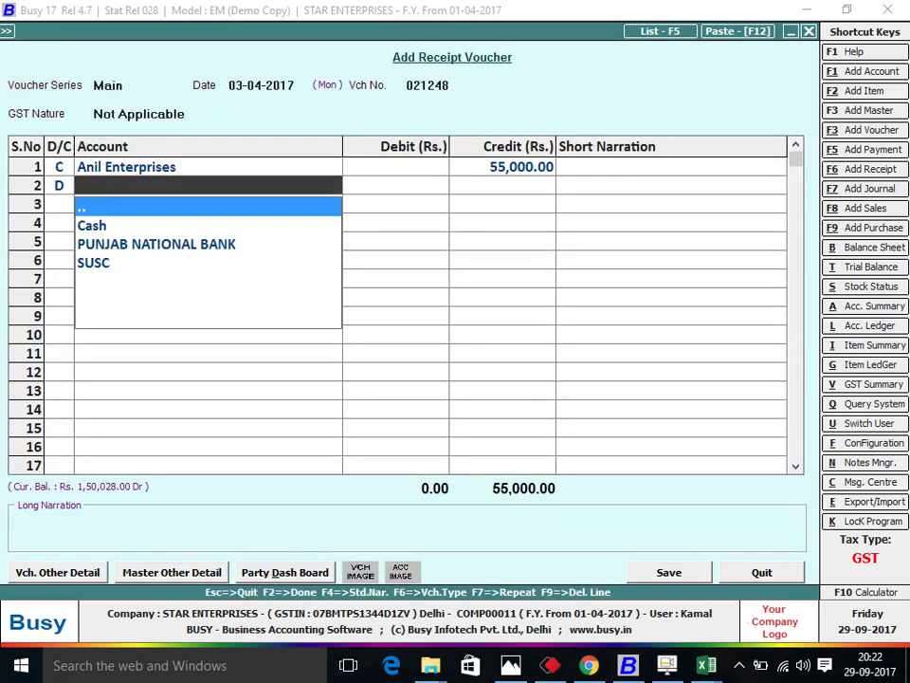
type("P")
key("Return")
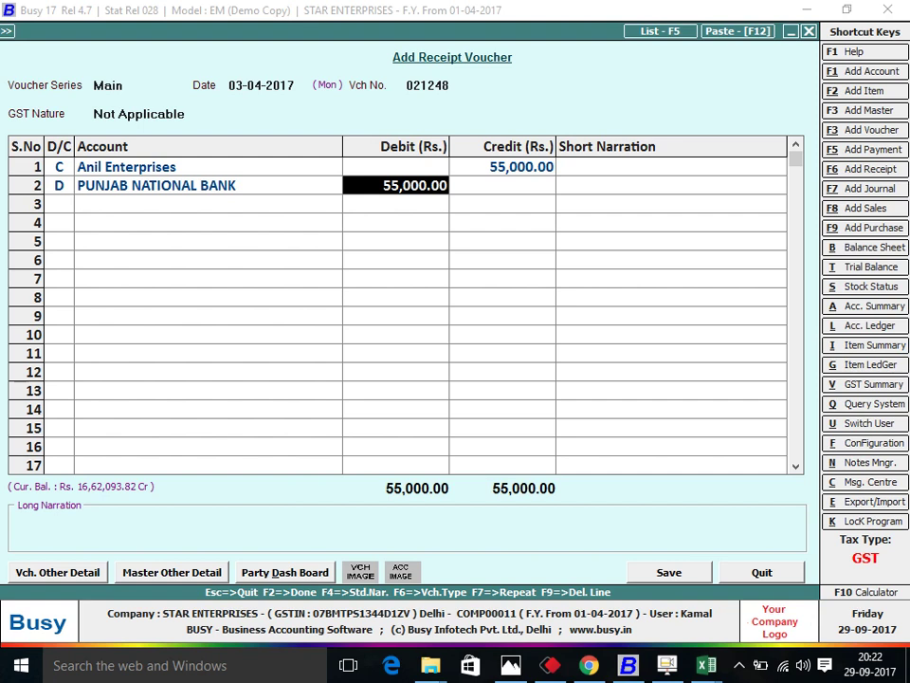
left_click(155, 185)
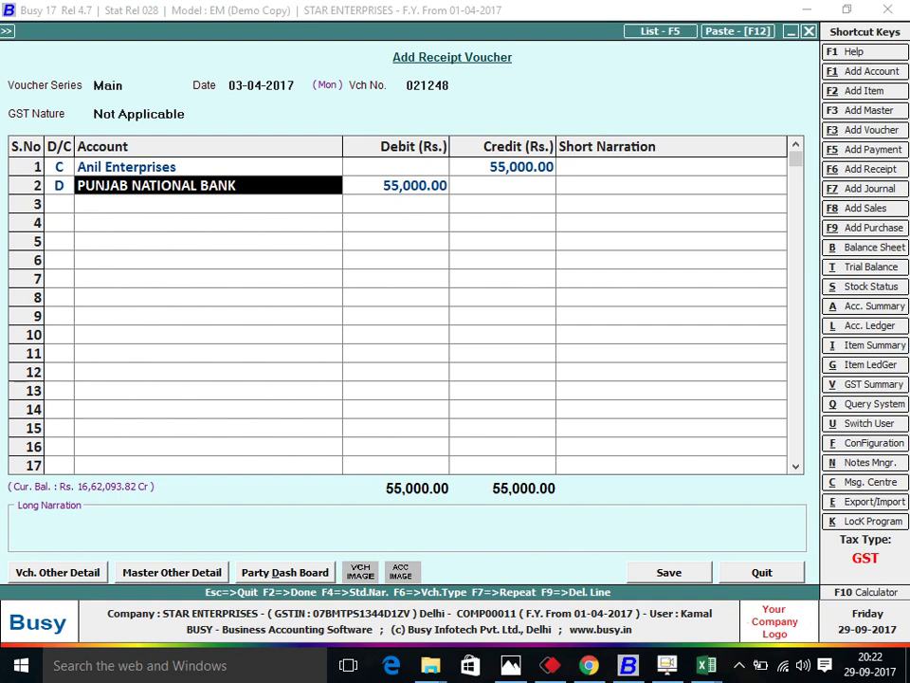
left_click(414, 185)
left_click(126, 166)
left_click(670, 166)
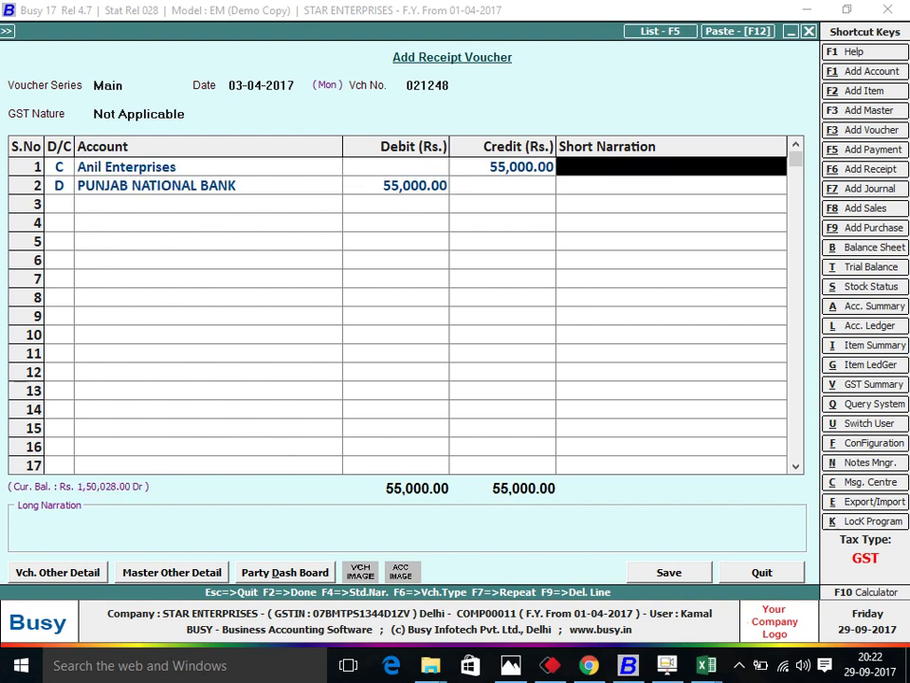
Browse the second row's account choices, including Cash, and select PUNJAB NATIONAL BANK again.
left_click(58, 185)
left_click(156, 185)
type("CA")
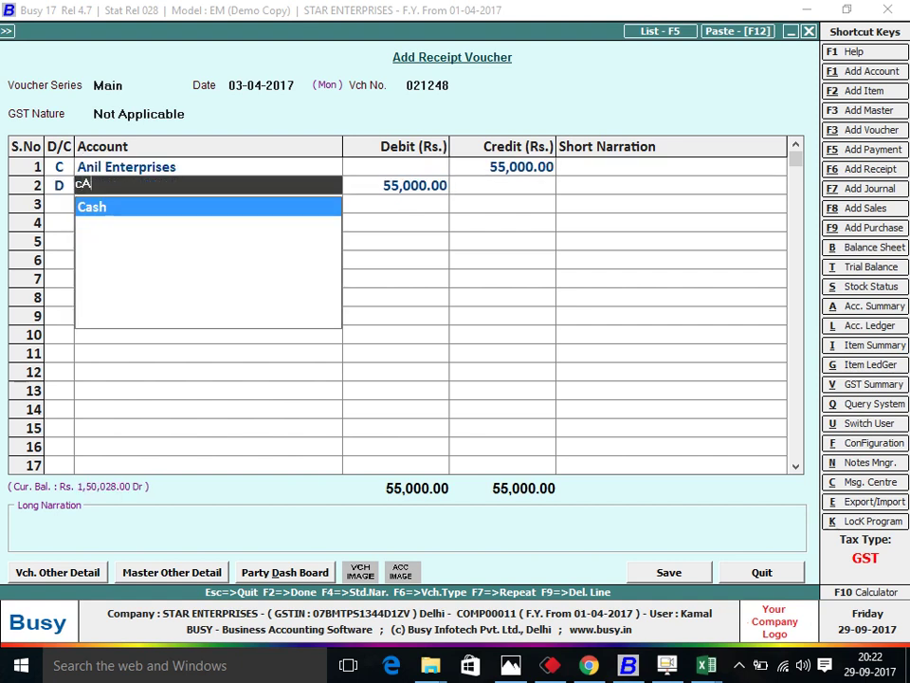
key("BackSpace")
key("BackSpace")
key("Down")
key("Down")
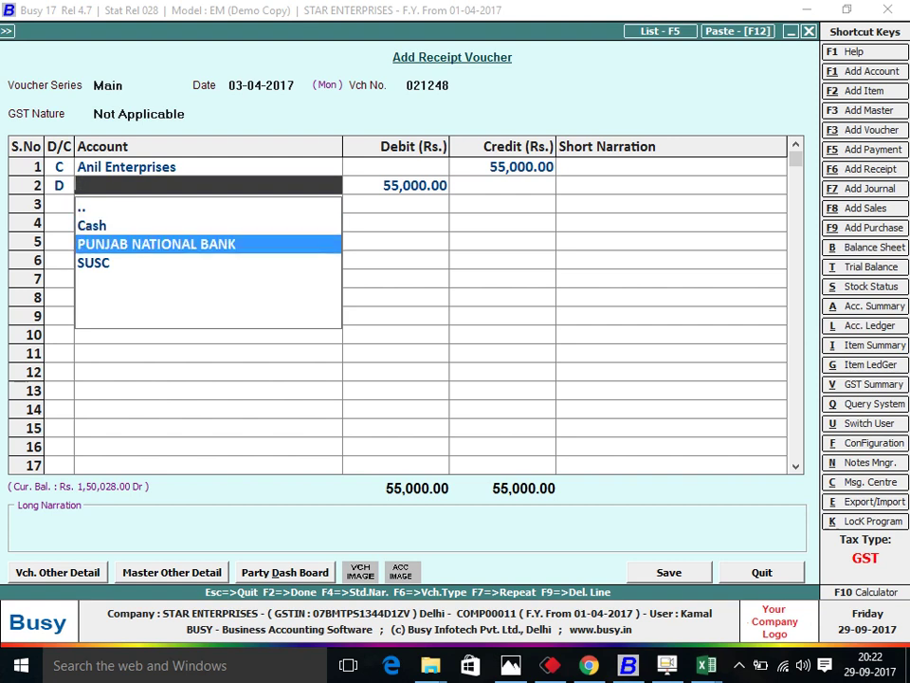
key("Up")
key("Up")
key("Down")
key("Down")
key("Down")
key("Up")
key("Return")
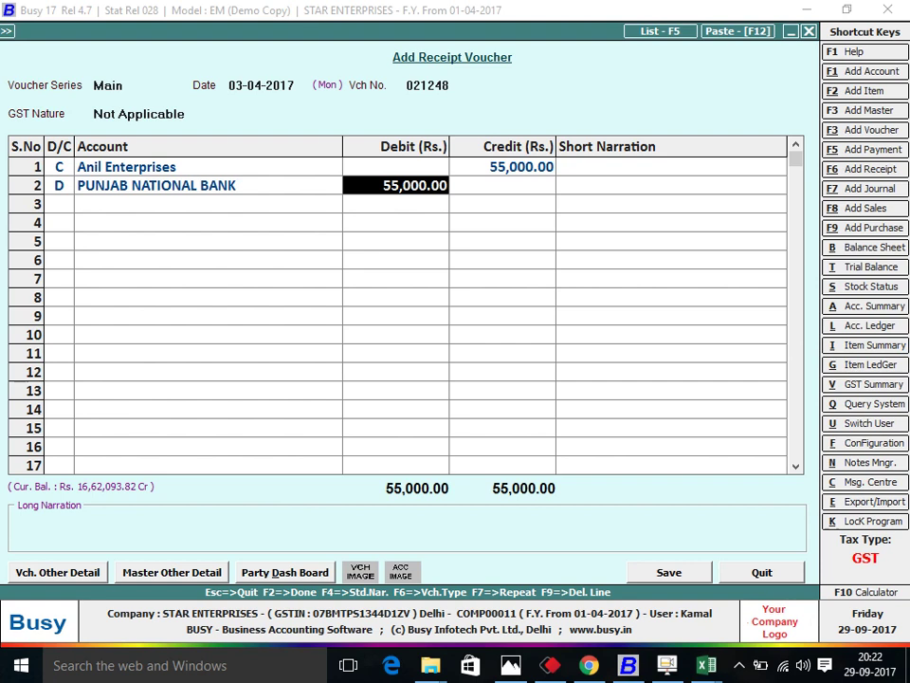
left_click(156, 185)
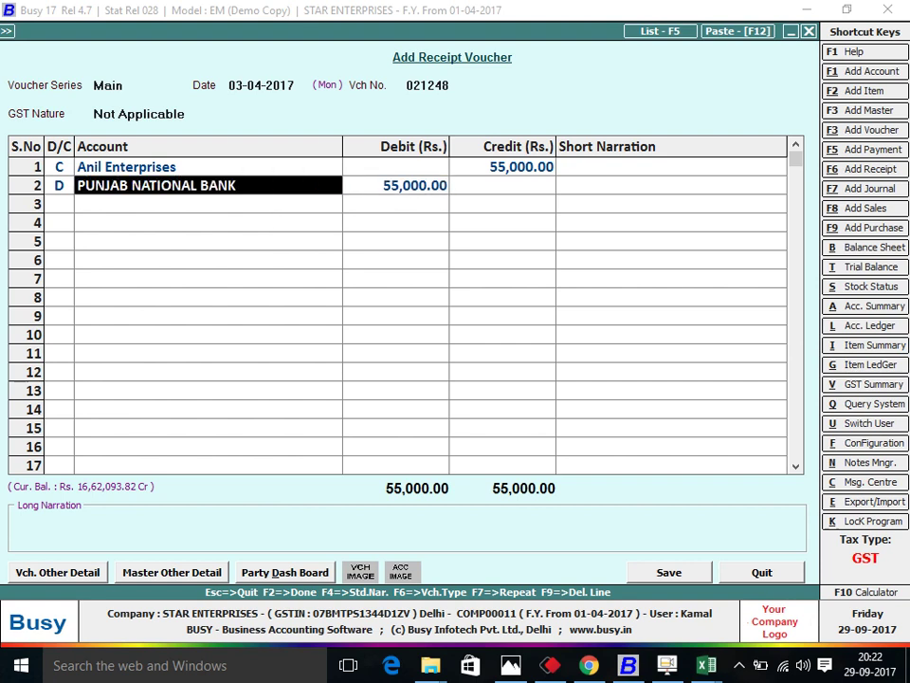
View the account master of PUNJAB NATIONAL BANK from the second row and quit it unmodified.
key("ctrl+Return")
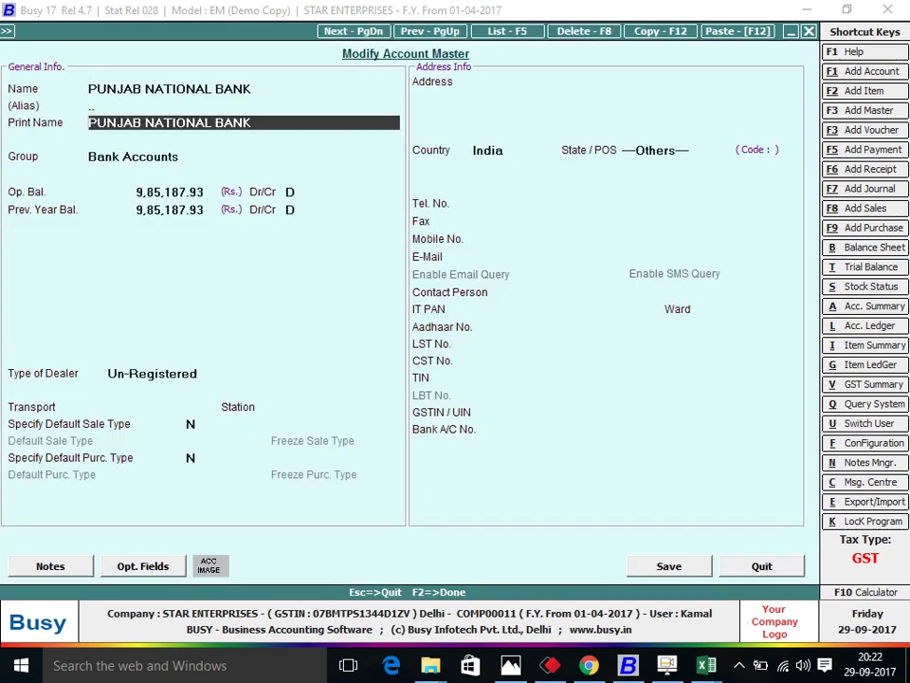
key("Escape")
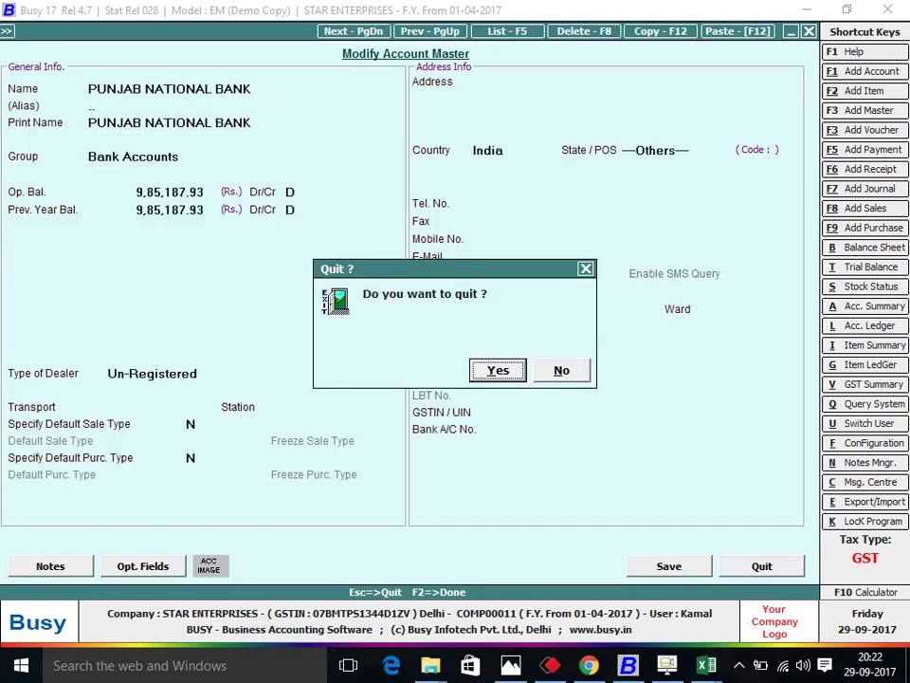
key("Return")
key("Return")
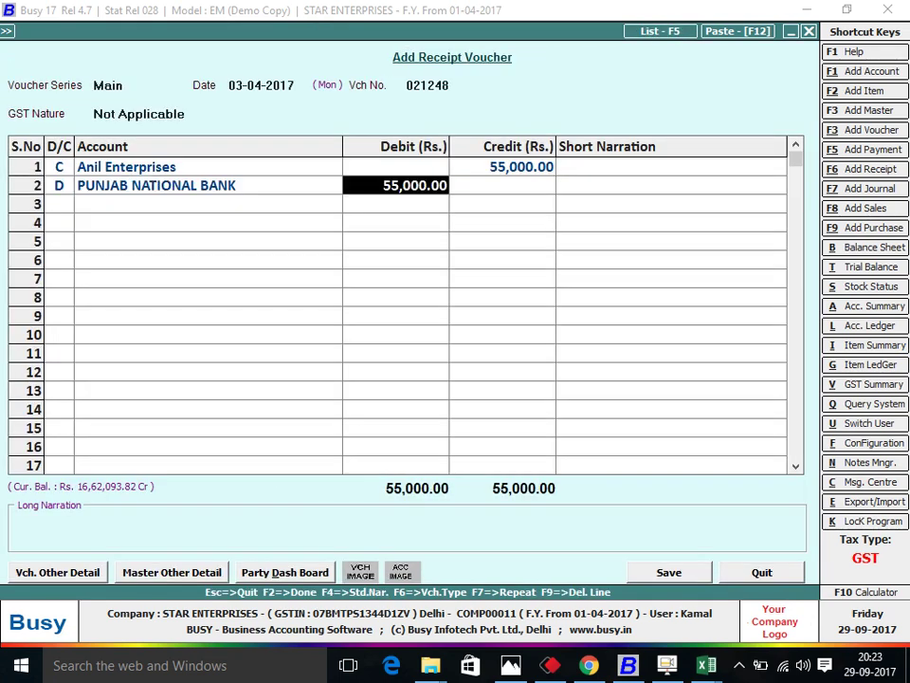
Step through the second row's entries and abandon the receipt voucher dated 03-04-2017 without saving.
key("Return")
key("Up")
key("Return")
key("Return")
key("Return")
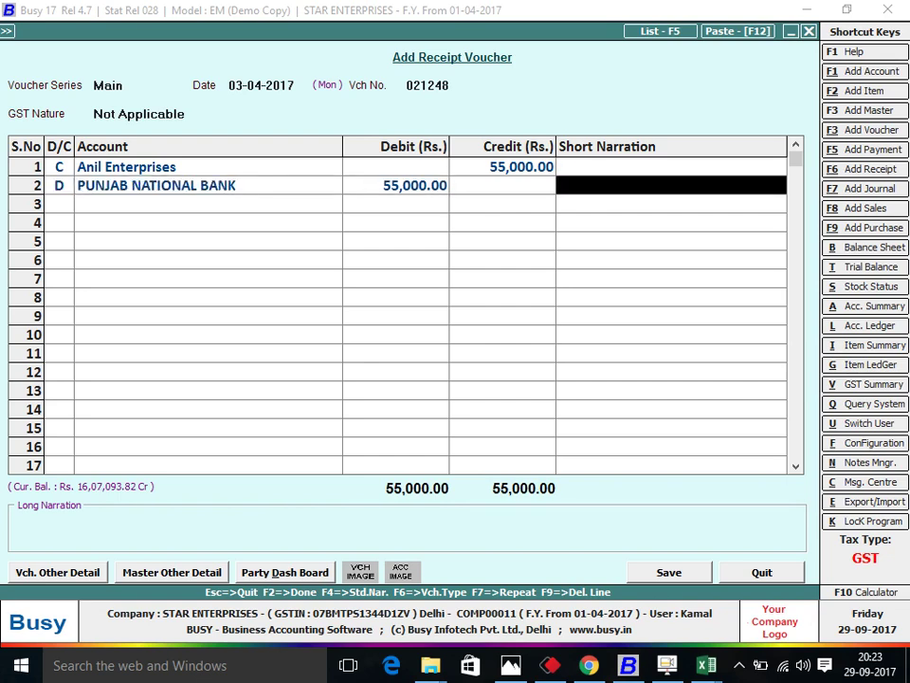
left_click(156, 185)
left_click(59, 185)
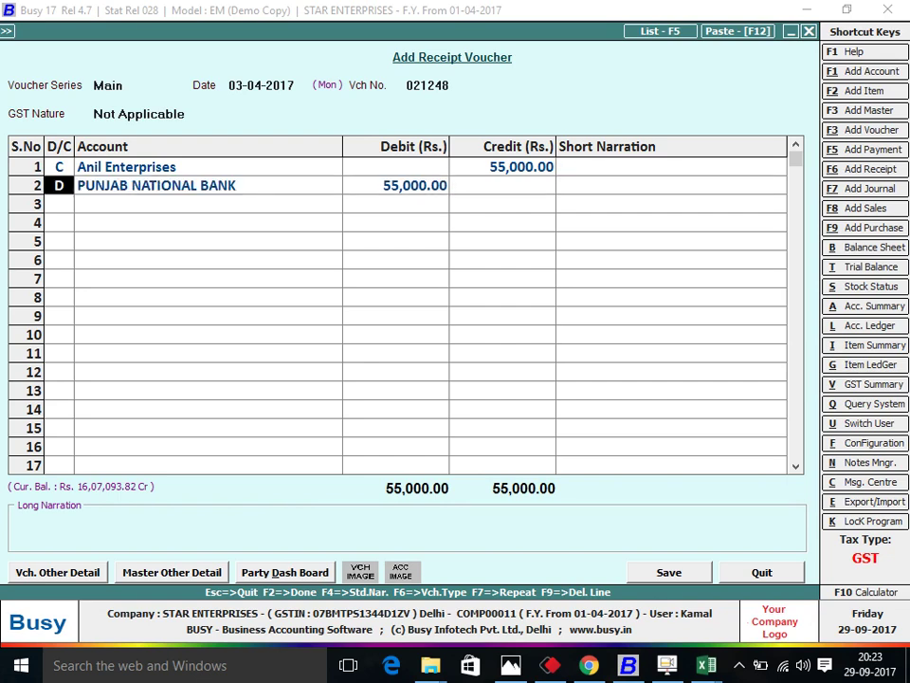
key("Escape")
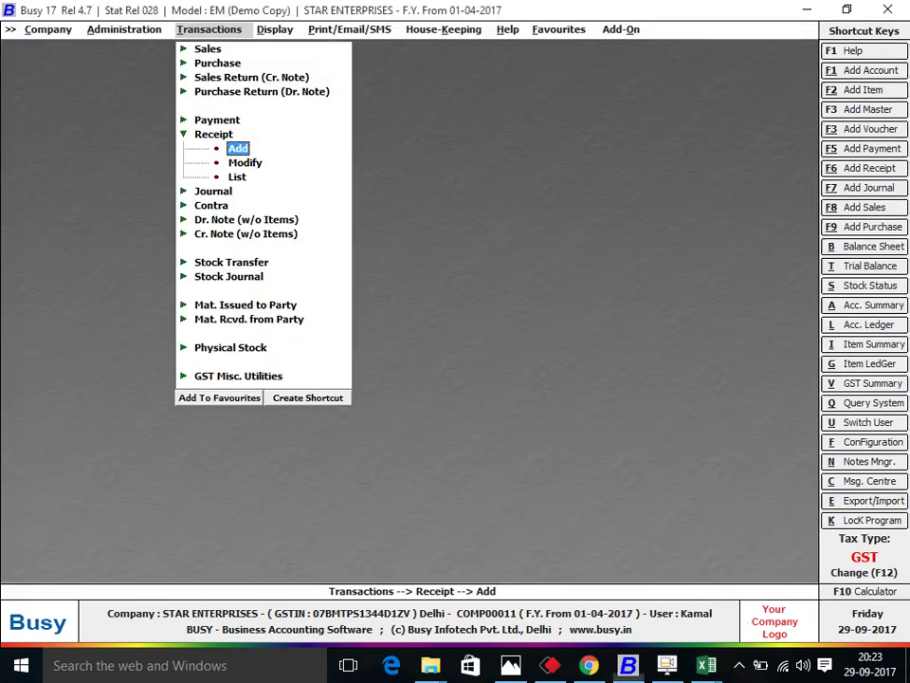
Start a new receipt voucher dated 01-04-2017 with voucher number 021248 and GST nature Not Applicable.
key("Return")
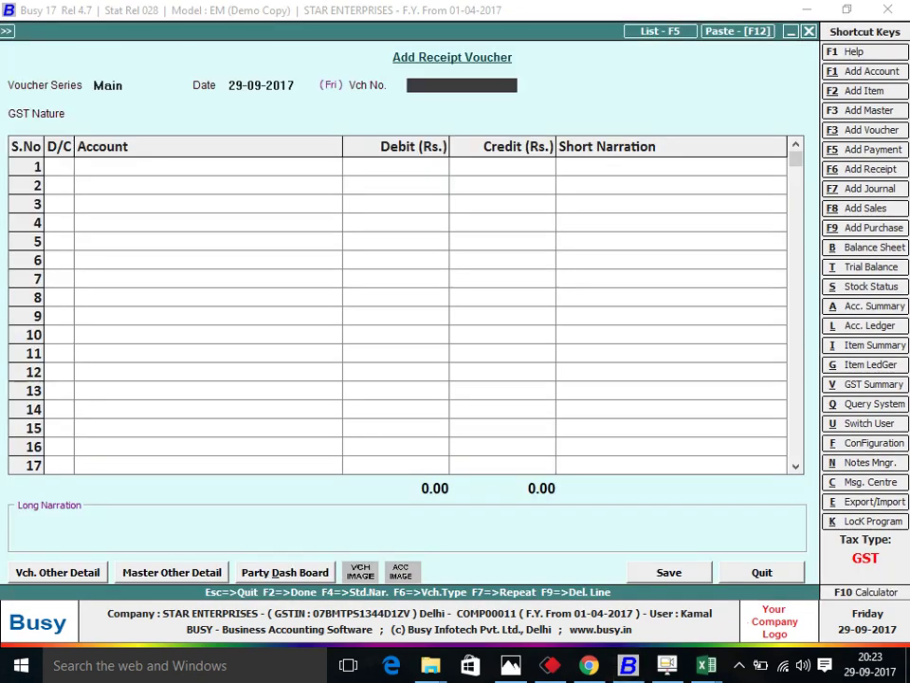
type("1-4-2017")
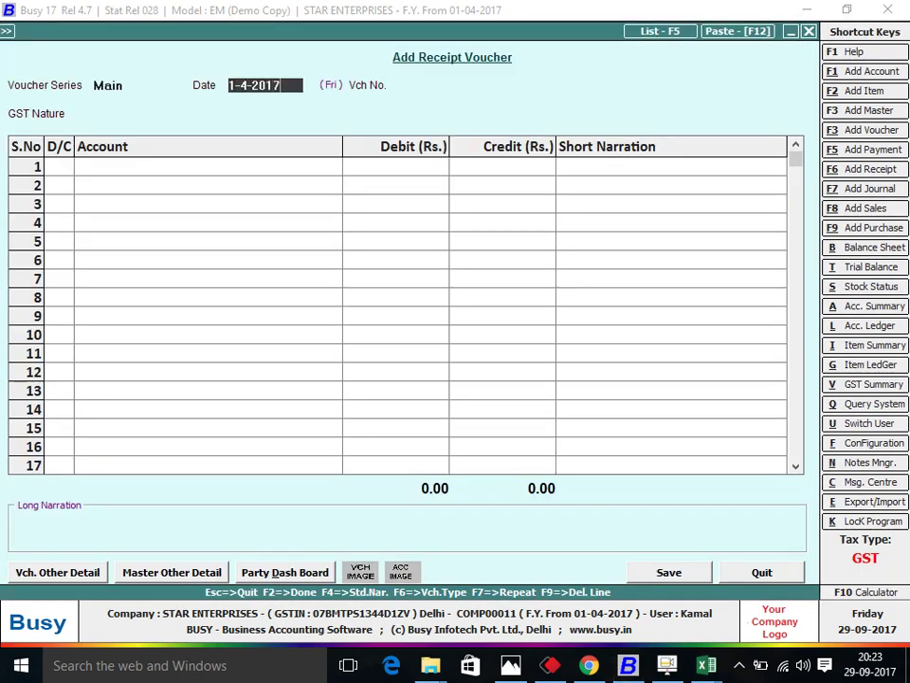
key("Return")
key("alt+Tab")
key("alt+Tab")
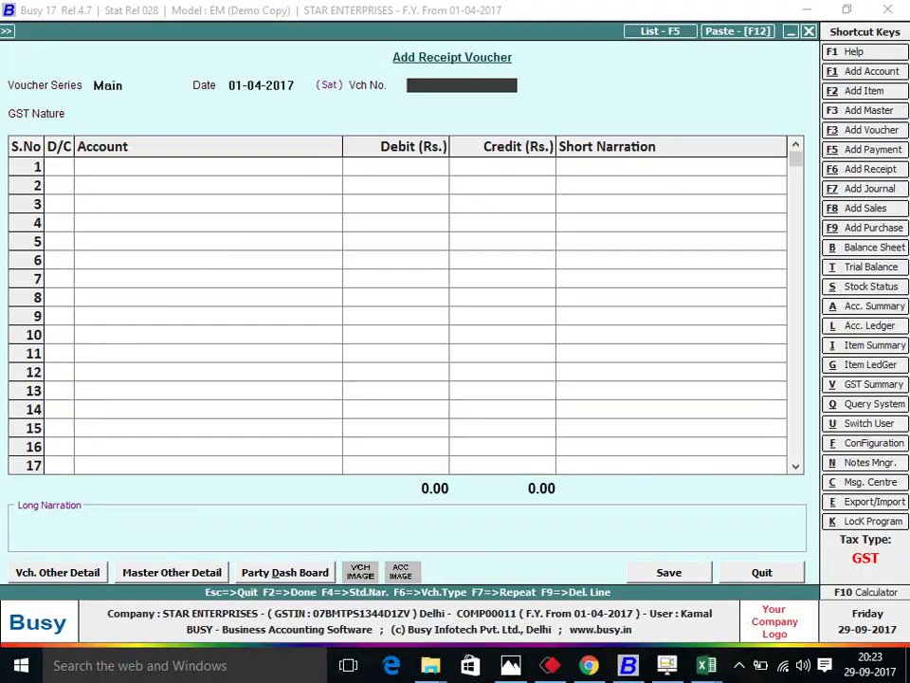
type("0212")
key("alt+Tab")
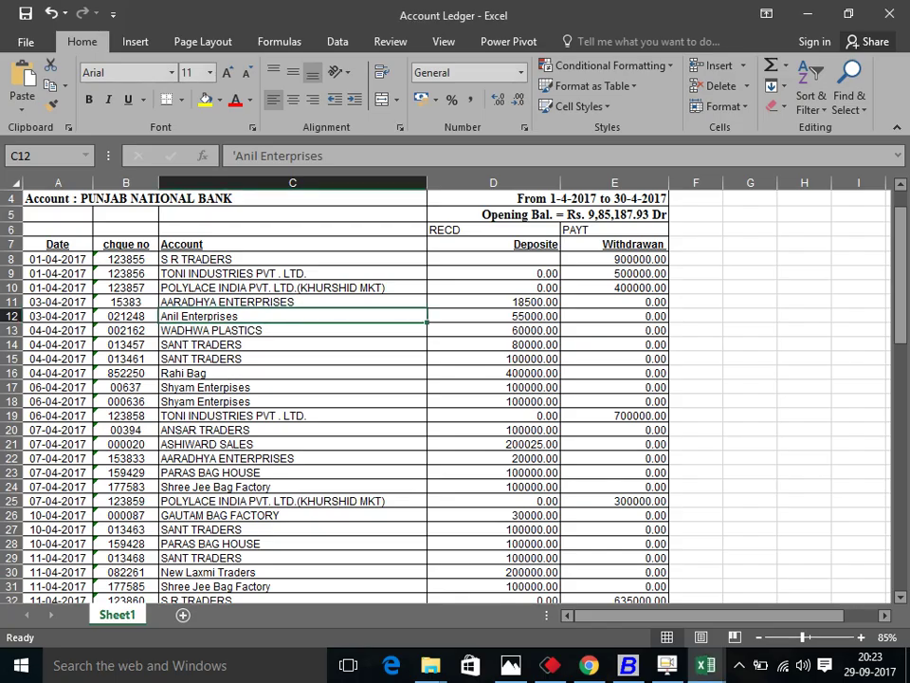
key("alt+Tab")
type("48")
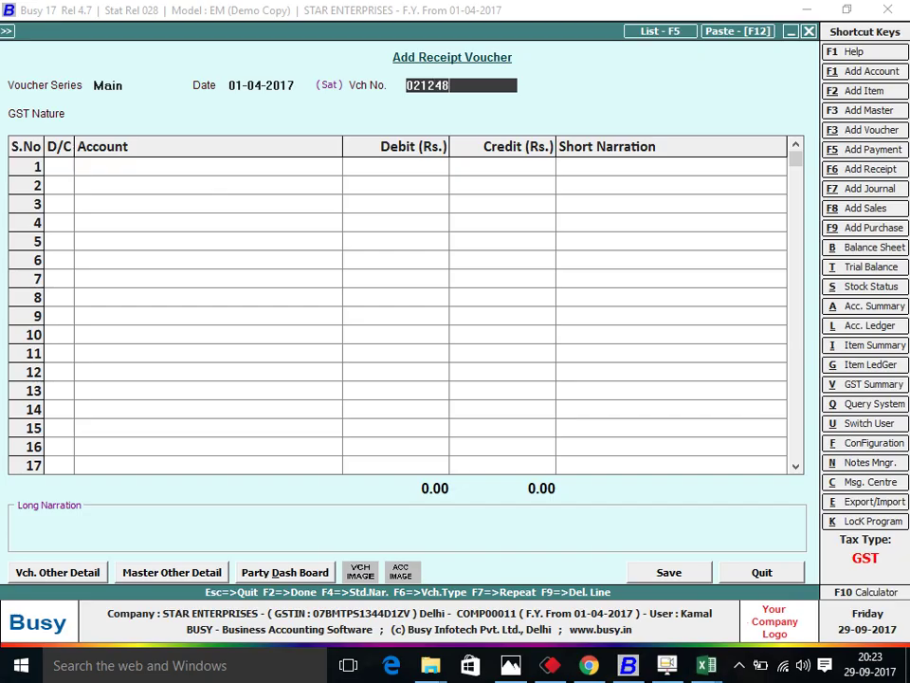
key("Return")
key("Return")
key("Return")
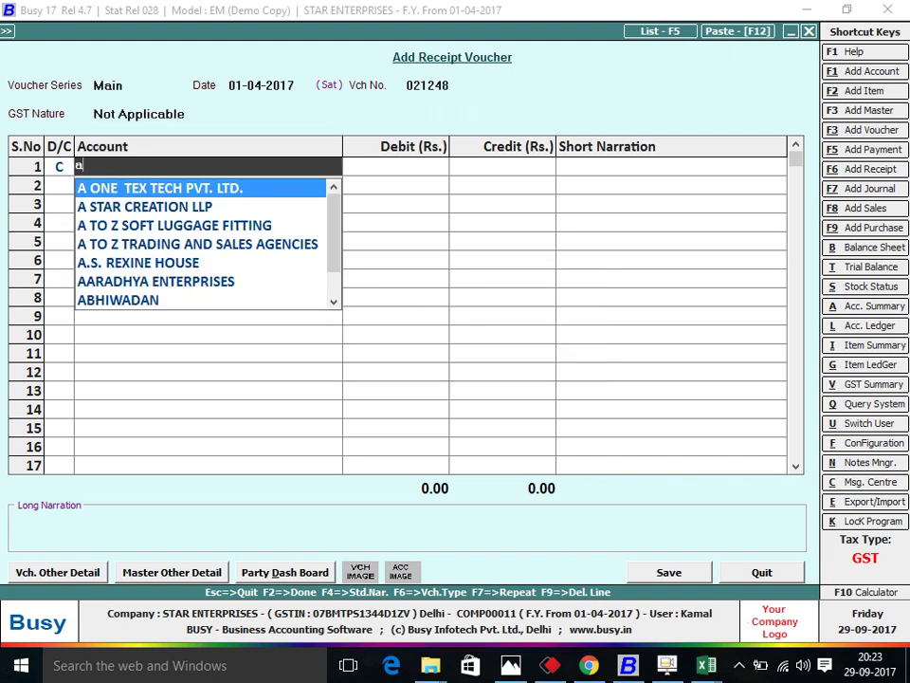
Credit Anil Enterprises with 55,000 in the first row and take PUNJAB NATIONAL BANK as the second row's debit account.
type("aNI")
key("Return")
type("55000")
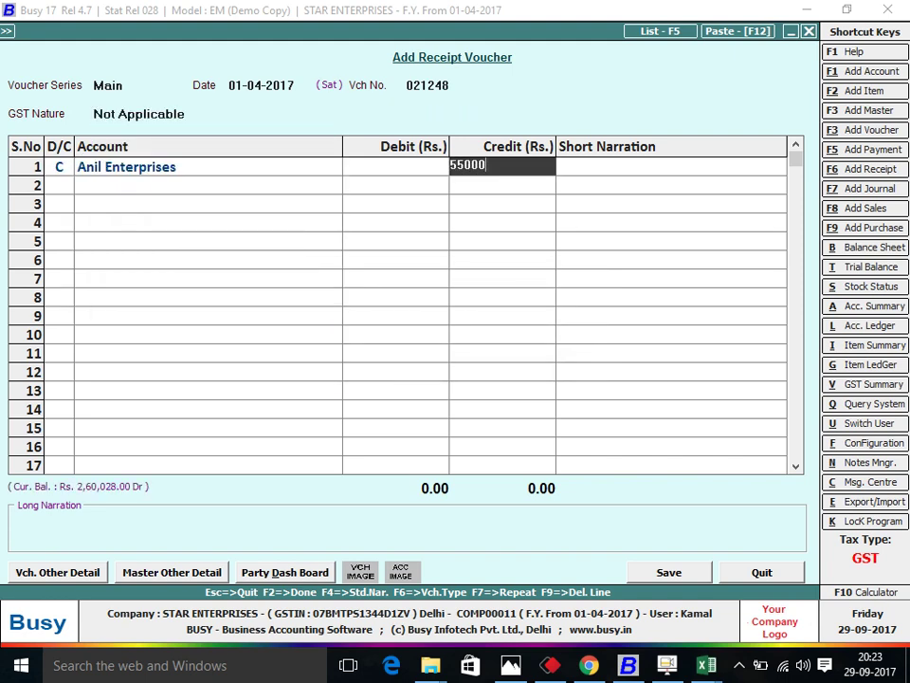
key("Return")
key("Return")
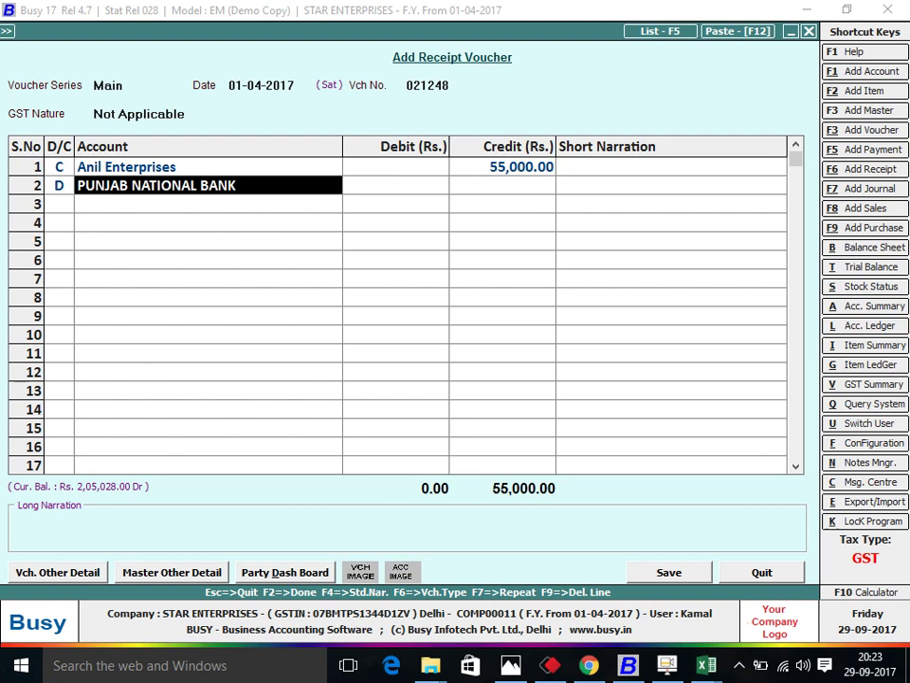
Quit the receipt voucher dated 01-04-2017 without saving it.
left_click(59, 185)
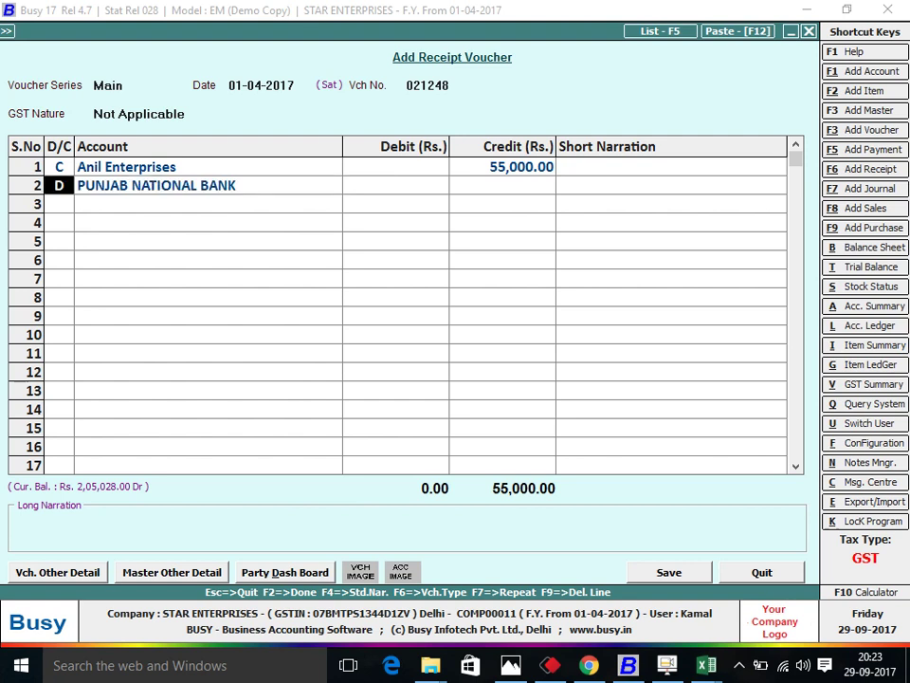
key("Escape")
key("Return")
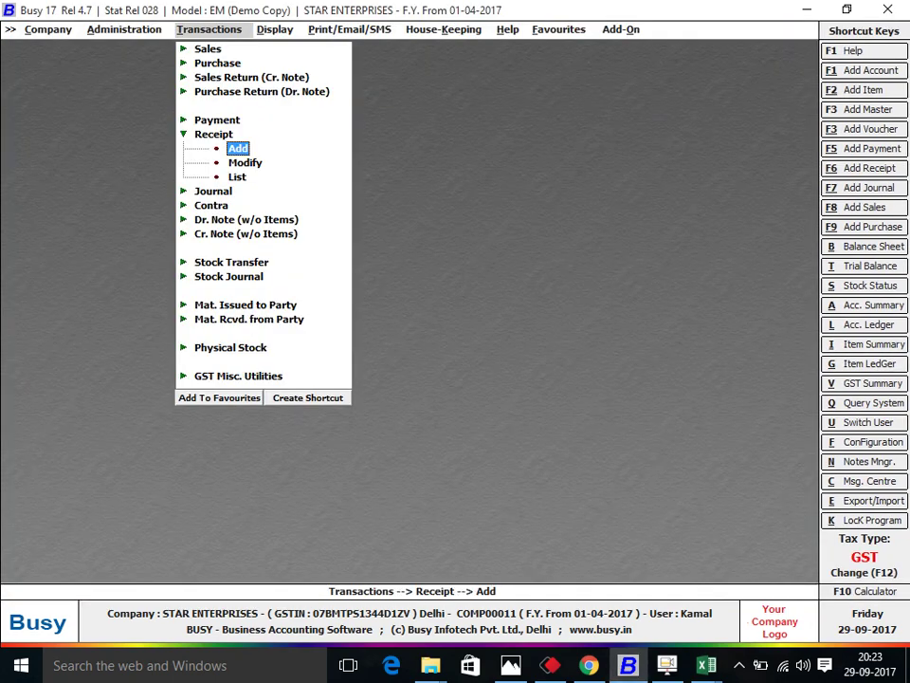
Switch to the Excel ledger and replace the account name in cell C15 with OFFICE RENT.
key("alt+Tab")
key("Down")
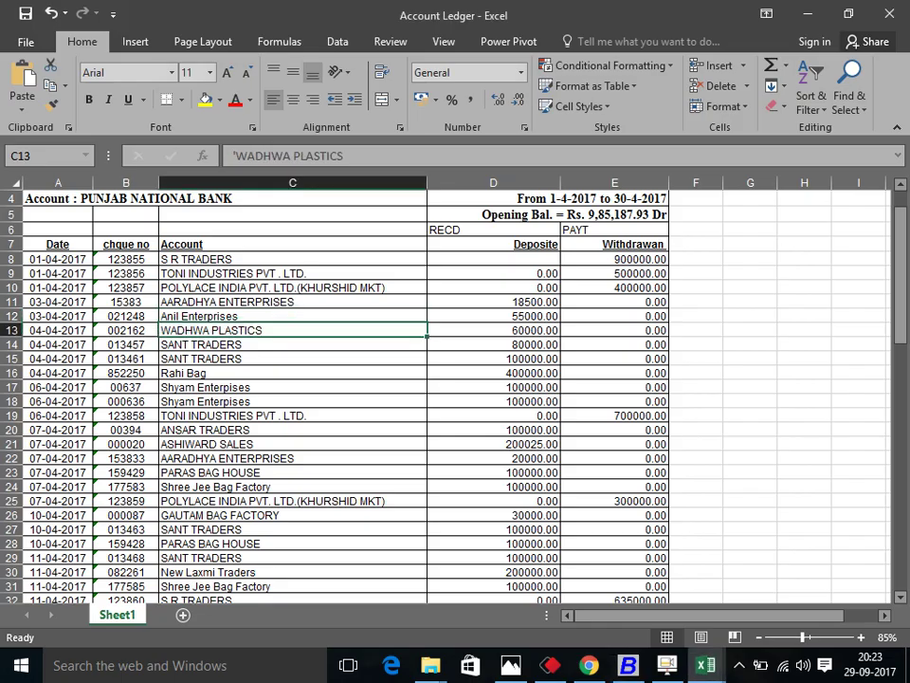
key("Down")
key("Down")
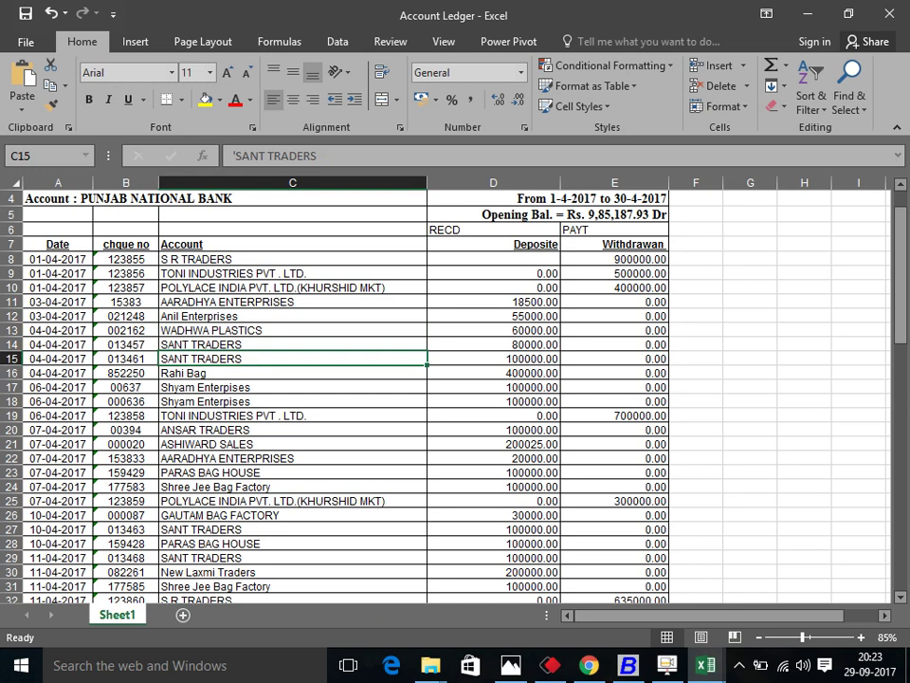
type("OFF")
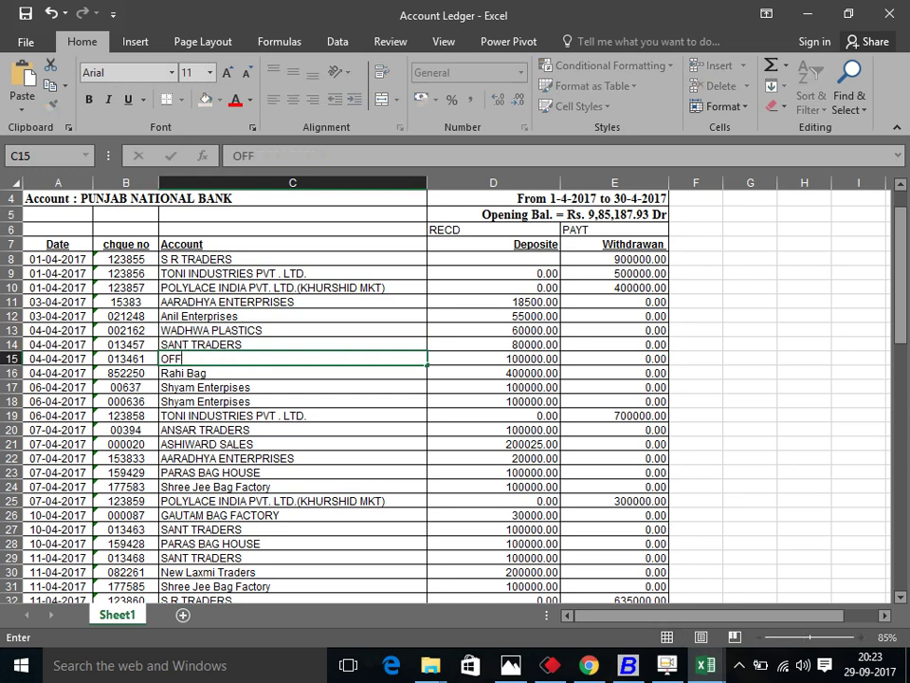
type("ICE RENT")
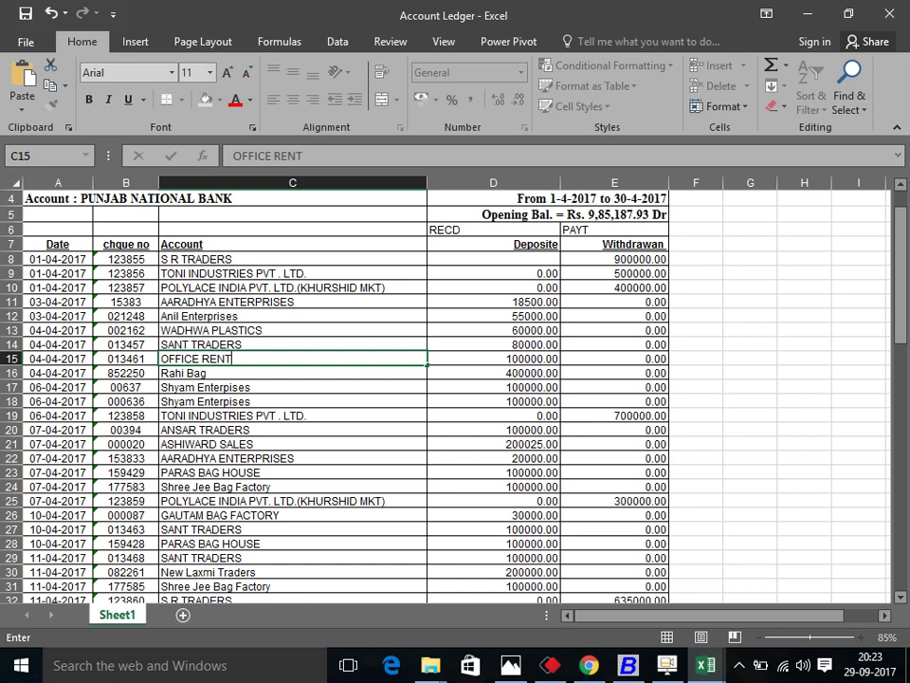
key("Return")
left_click(292, 359)
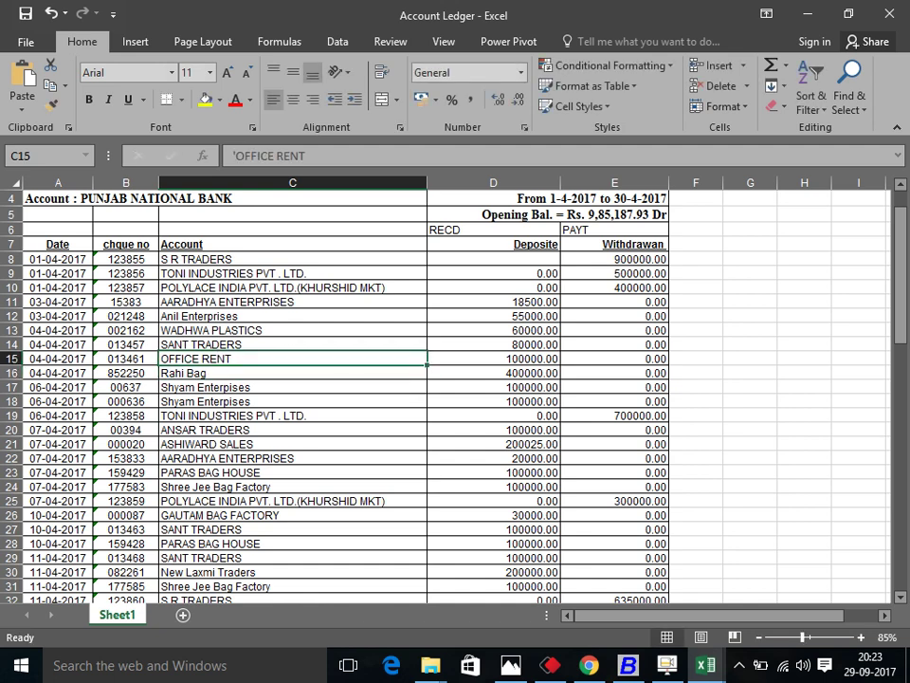
Set the OFFICE RENT row's deposit in D15 to 0 and its withdrawal in E15 to 10000.
key("Right")
key("Right")
key("Left")
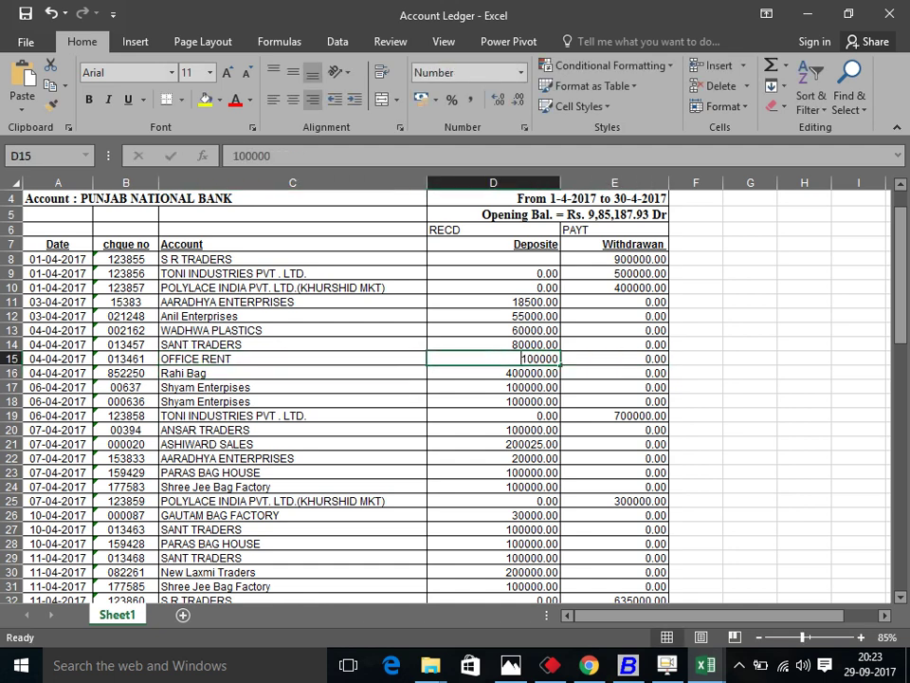
type("0")
key("ctrl+Return")
key("Right")
type("10000")
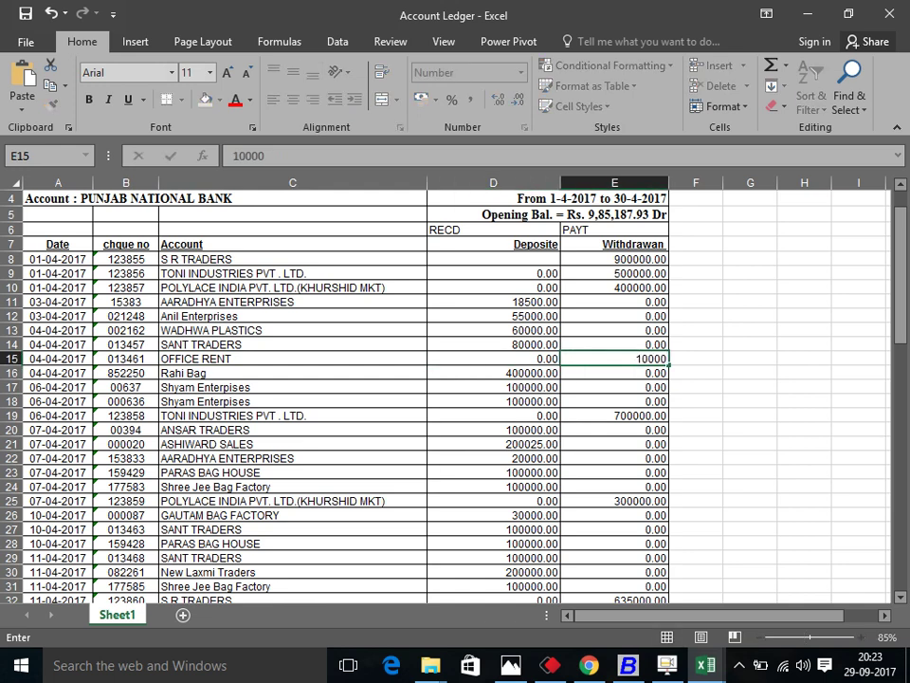
key("Return")
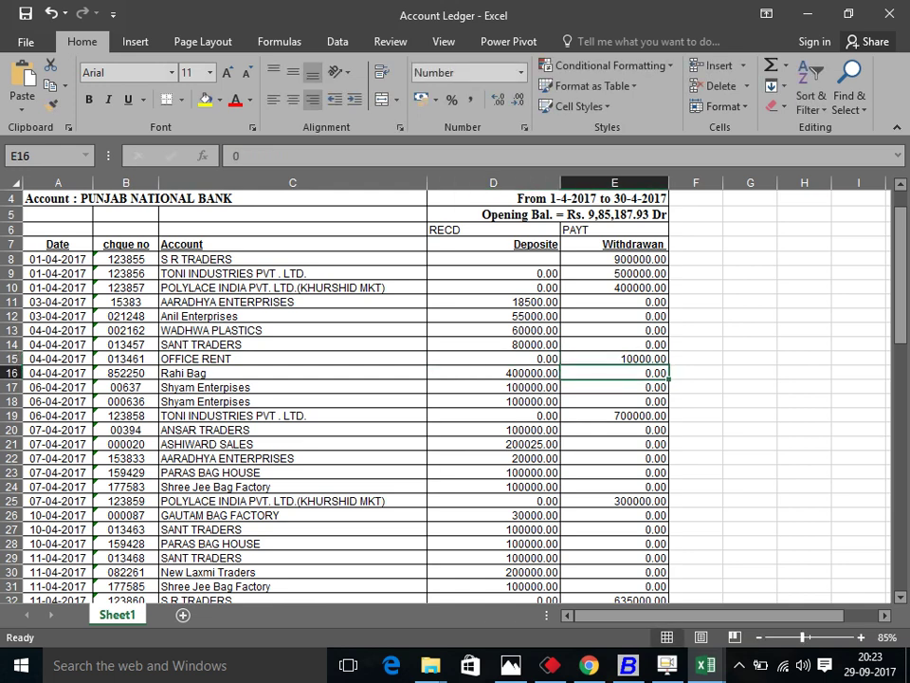
Switch to Busy and start a Main-series payment voucher dated 04-04-2017.
key("alt+Tab")
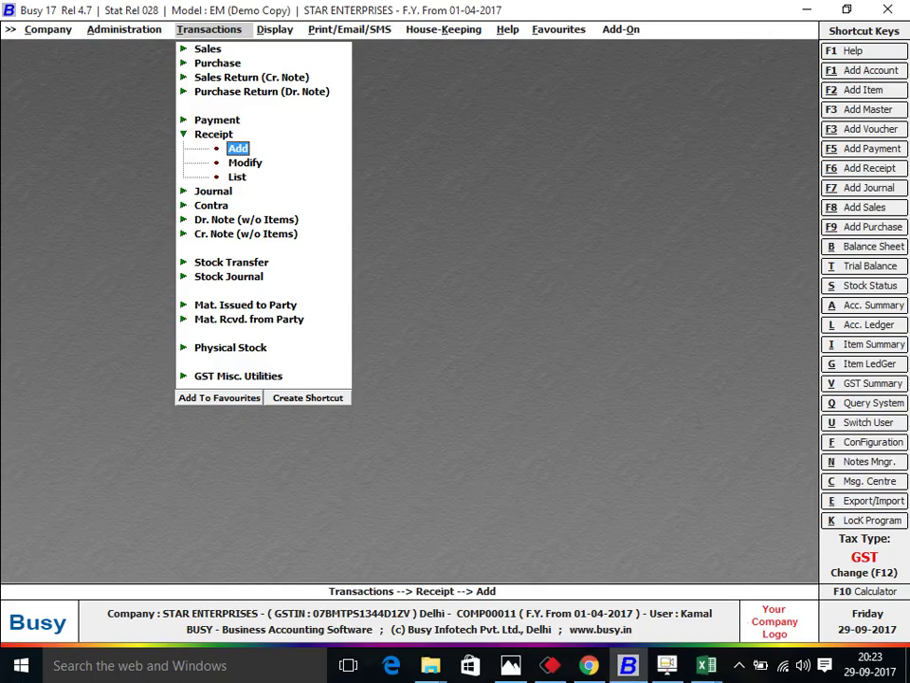
key("Up")
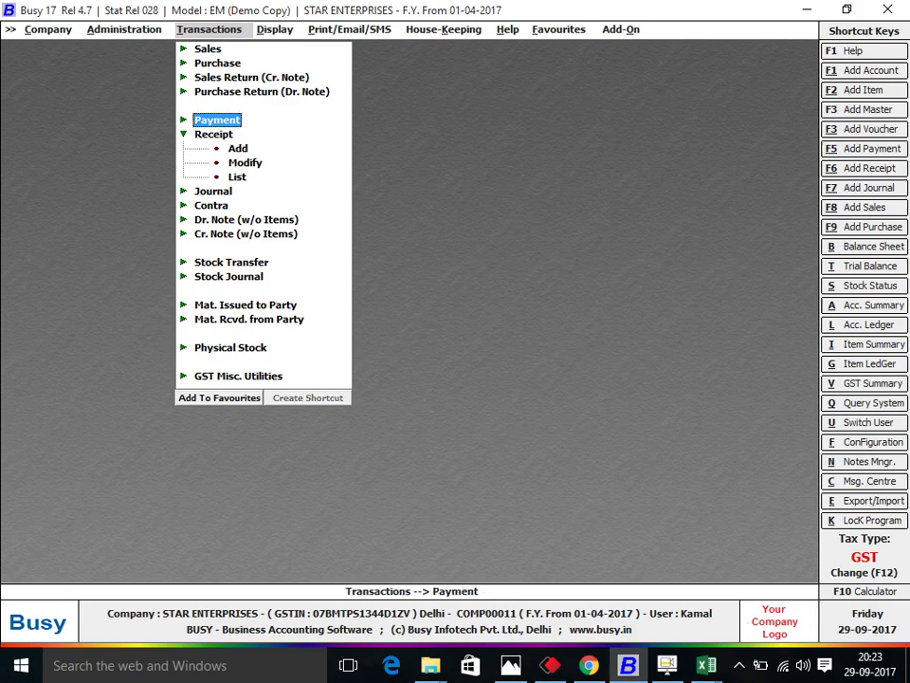
key("Return")
key("Return")
key("Return")
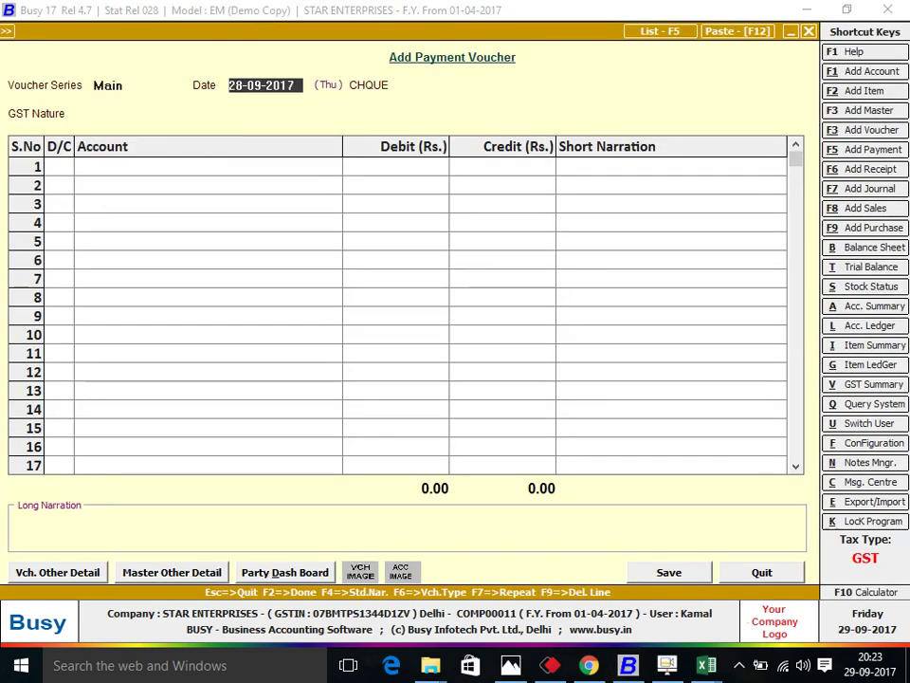
key("alt+Tab")
key("alt+Tab")
type("4-")
key("Return")
Enter cheque number 1234 for the payment voucher and keep GST nature as Not Applicable/Non-GST.
type("1234")
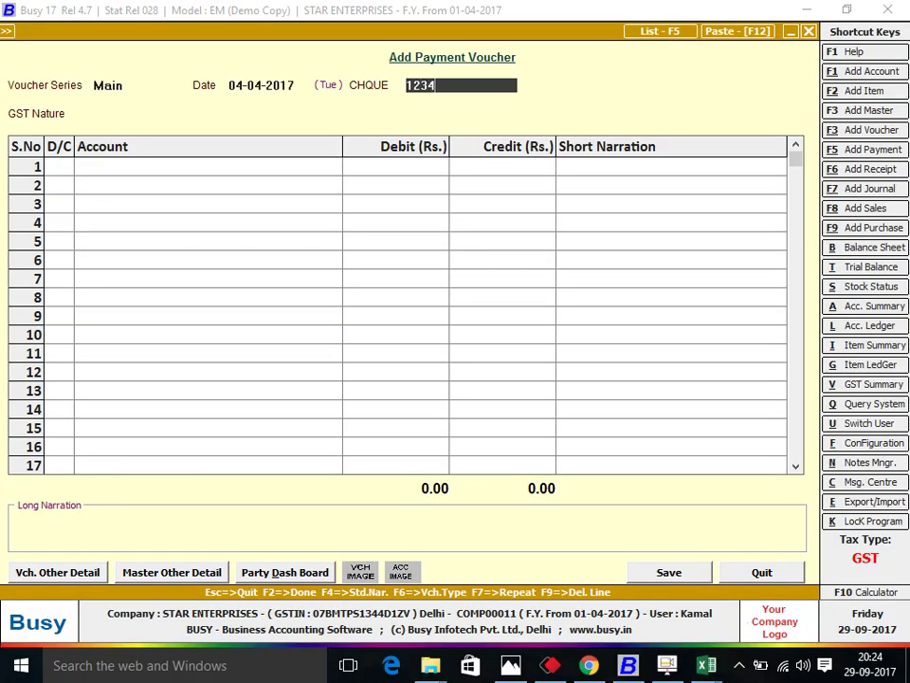
key("Return")
key("Return")
key("Return")
Choose Office Rent as the debited account in the payment voucher's first row.
type("o")
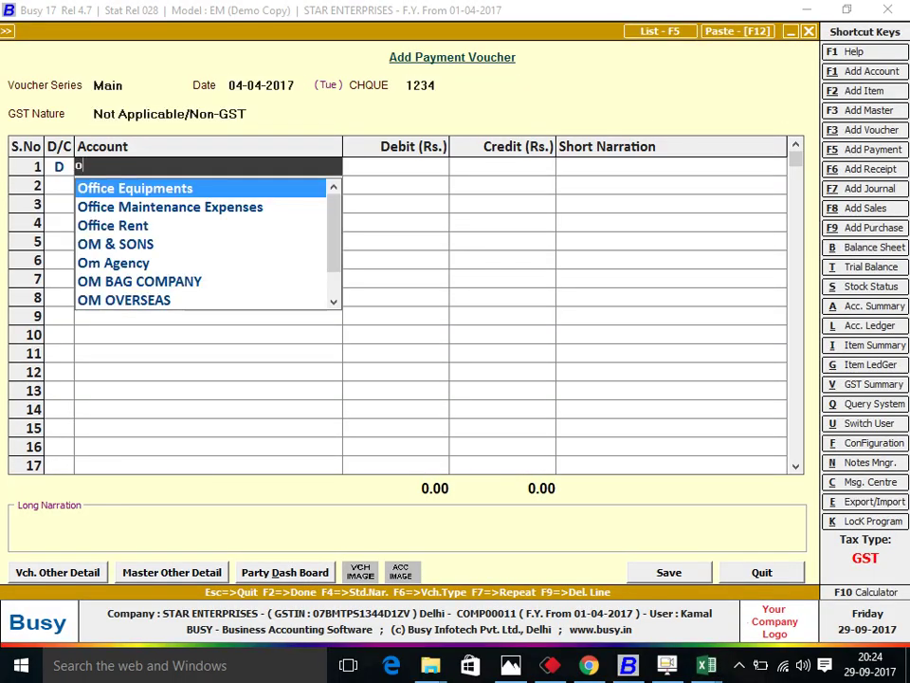
type("FFI")
key("BackSpace")
type("FICE")
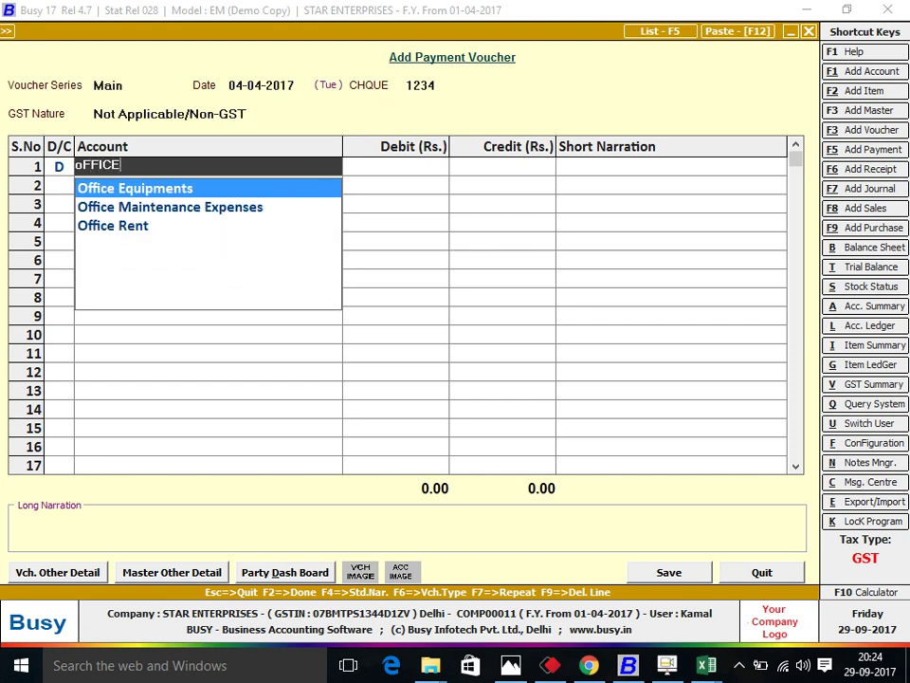
key("Down")
key("Down")
key("Return")
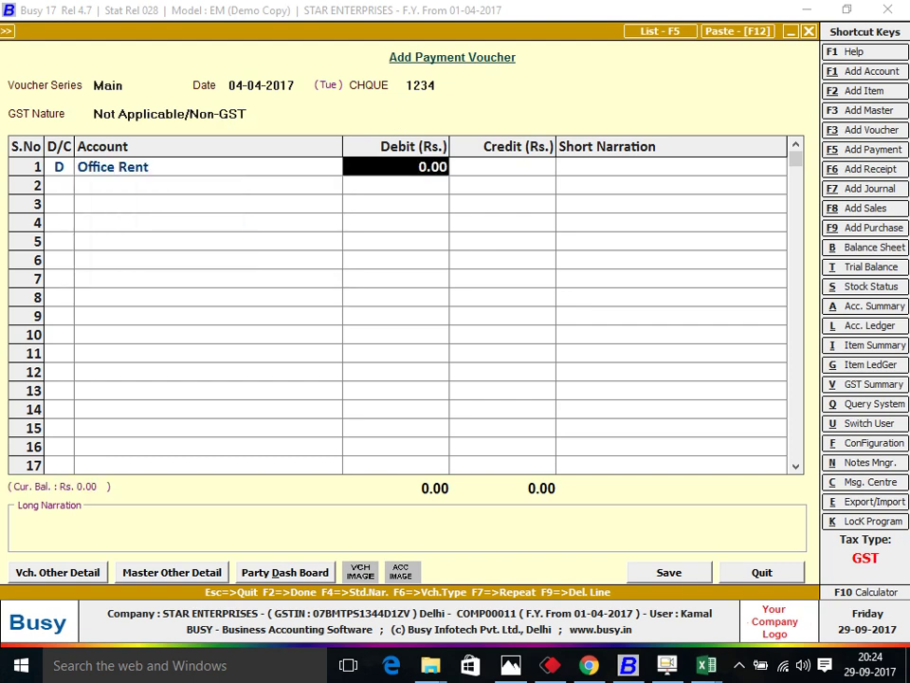
Check the account group in the Office Rent account master and quit it unmodified.
left_click(208, 166)
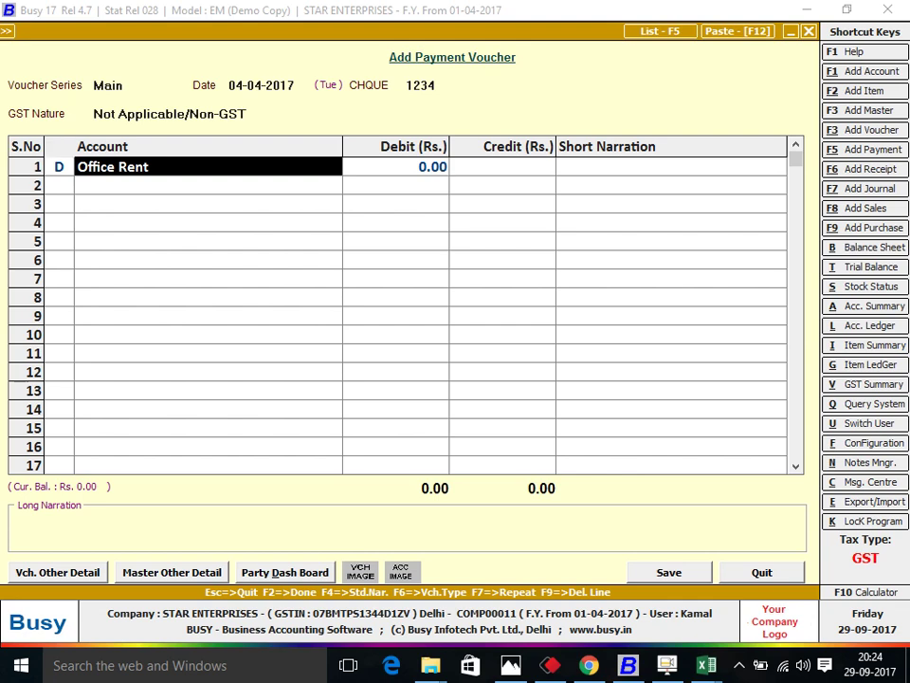
key("ctrl+Return")
key("Return")
key("Return")
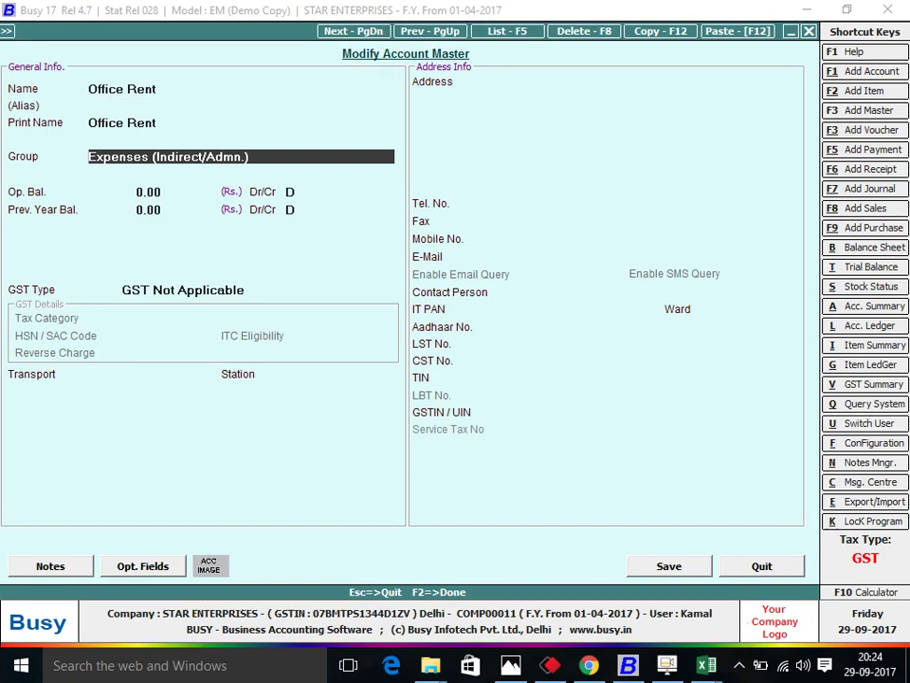
key("Escape")
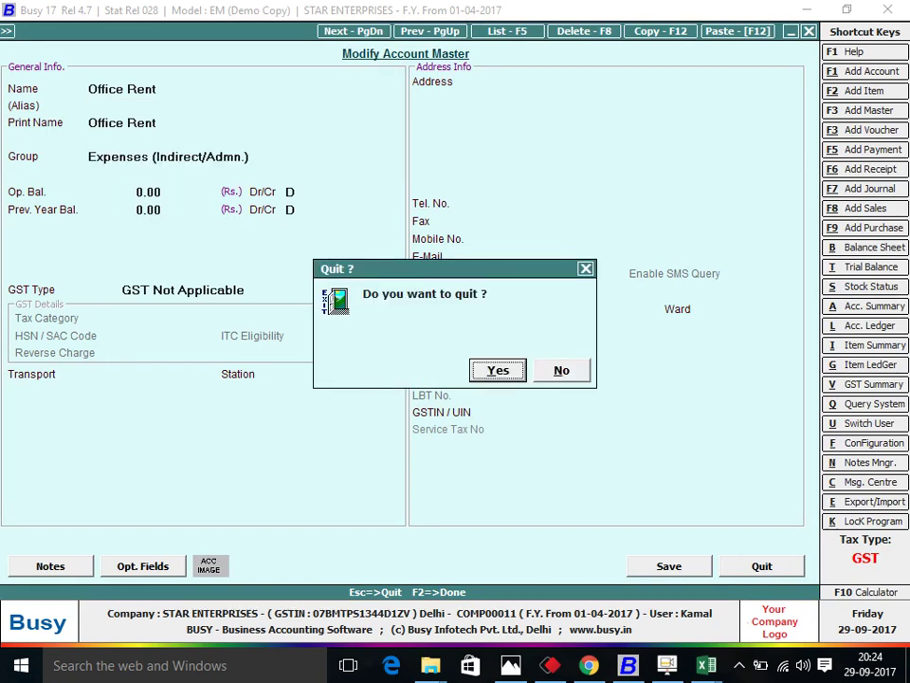
key("Return")
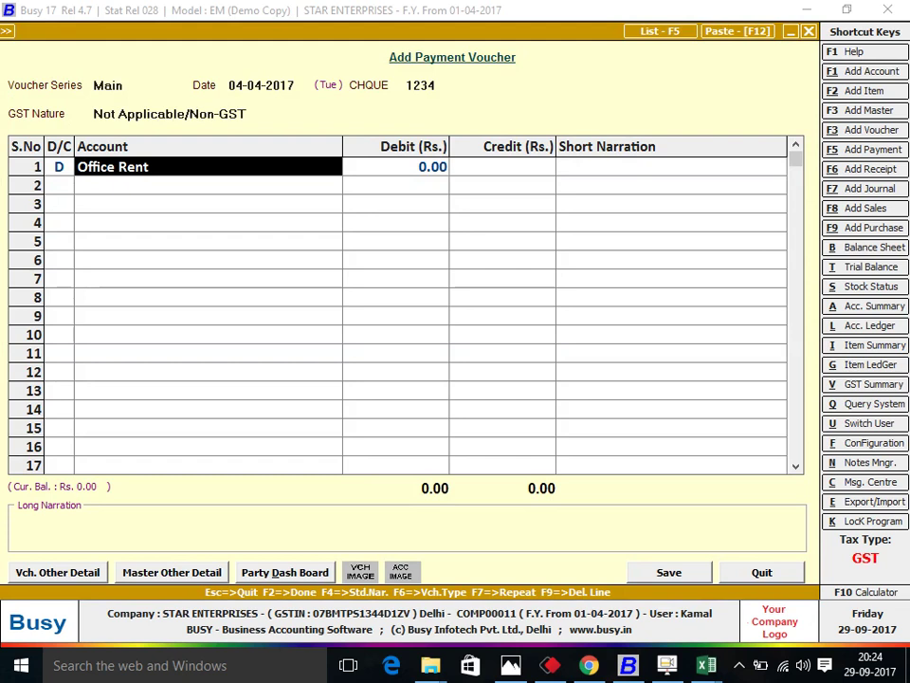
Quit the Office Rent voucher and start a Main-series payment voucher dated 28-09-2017 with cheque number 5, GST nature Not Applicable/Non-GST.
key("Escape")
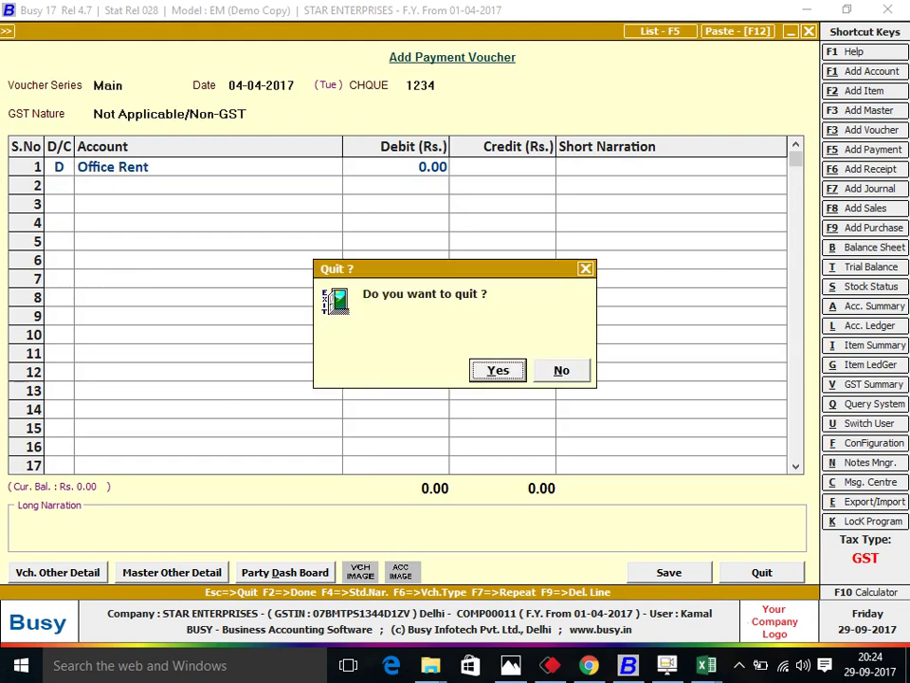
key("Return")
key("Return")
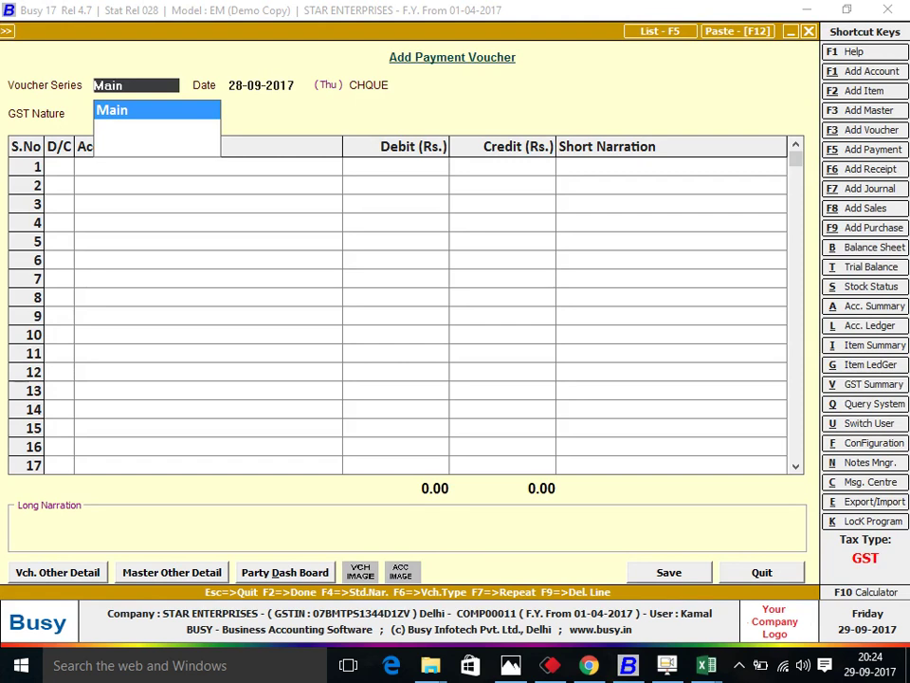
key("Return")
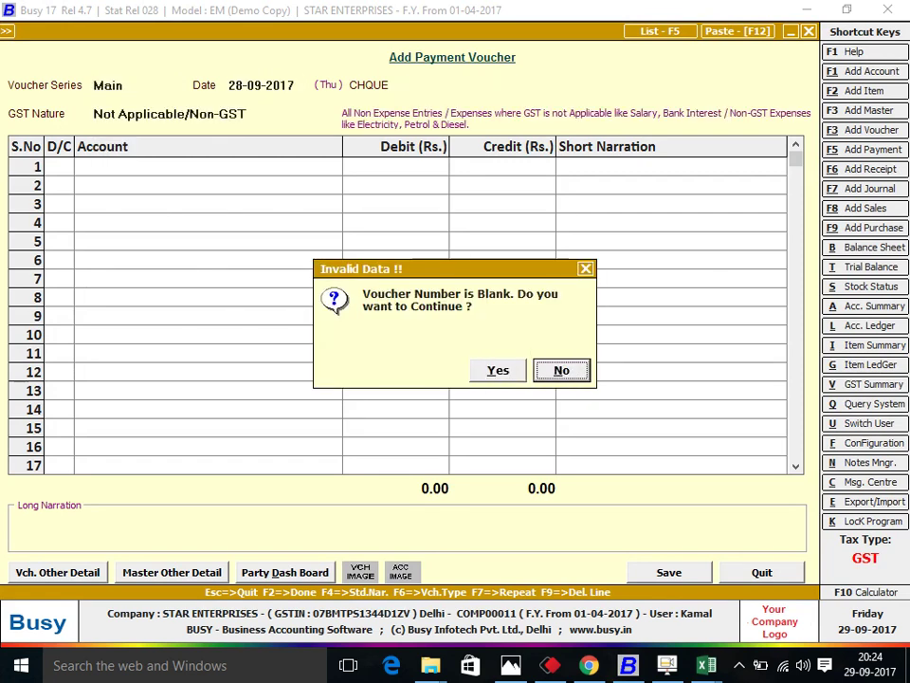
key("Return")
type("5")
key("Return")
key("Return")
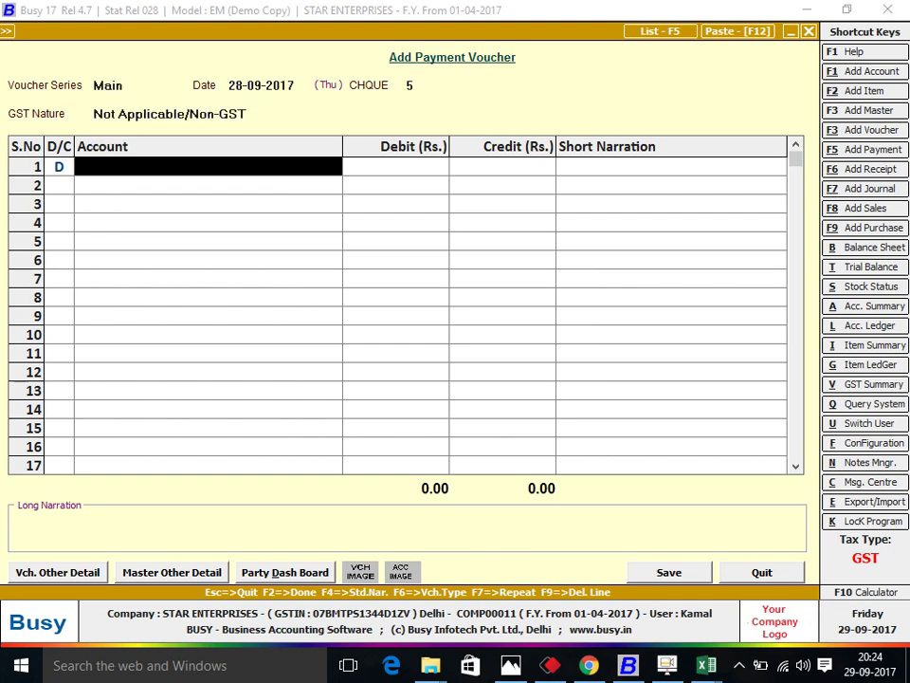
Choose Office Rent as the debited account in the first row of the payment voucher dated 28-09-2017.
type("oFFICE")
key("Down")
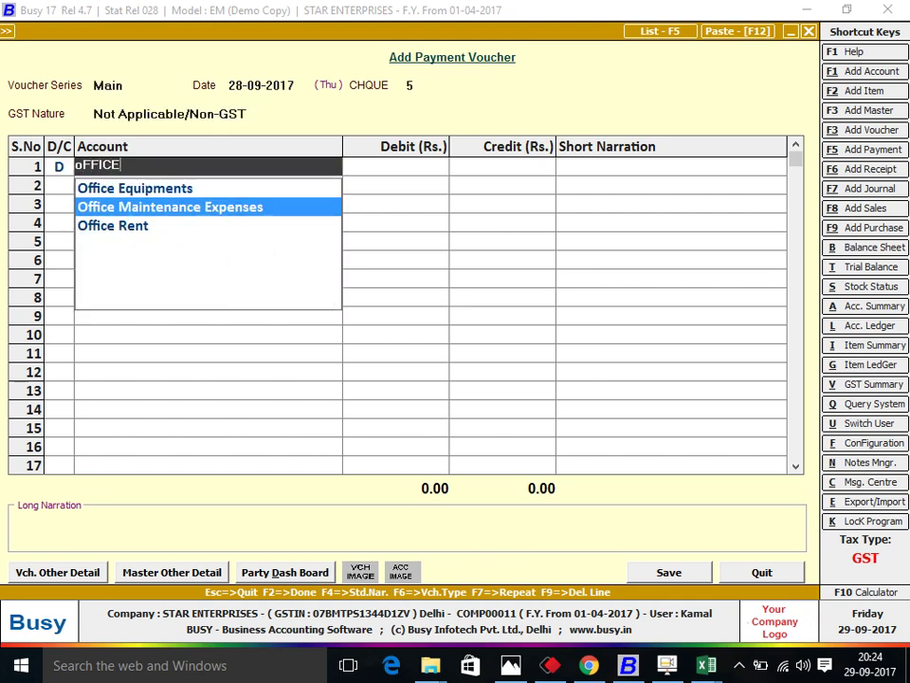
key("Down")
key("Return")
left_click(209, 166)
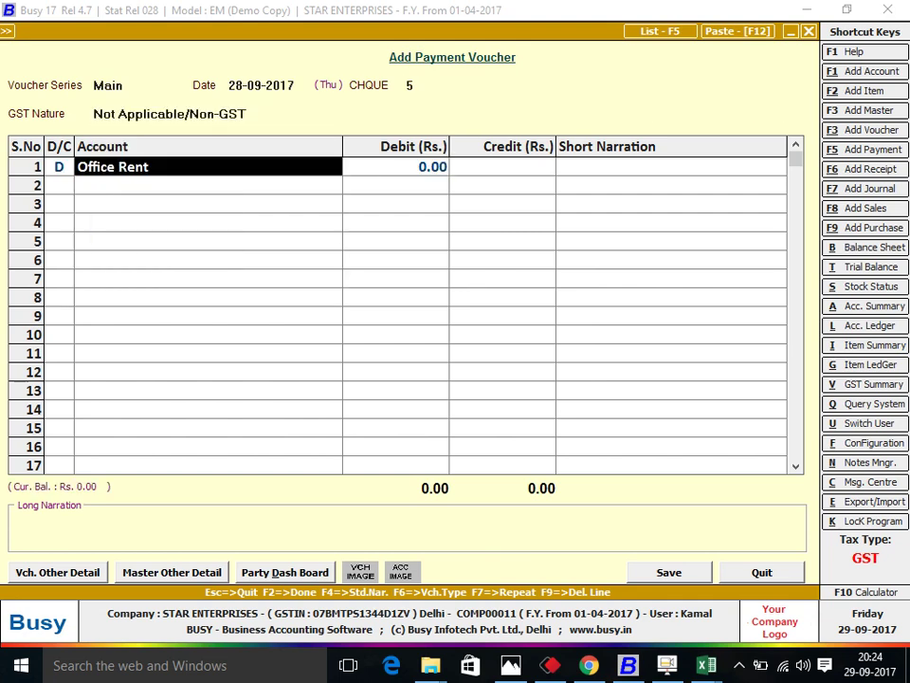
Examine the group assigned in the Office Rent account master and quit it without changes.
key("ctrl+Return")
key("Return")
key("Return")
key("Return")
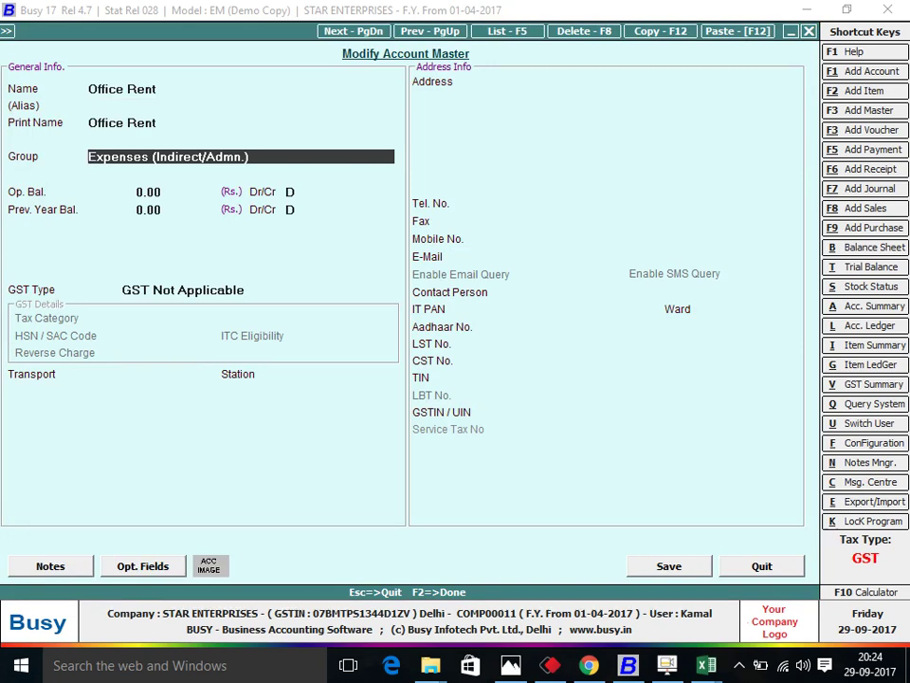
key("Escape")
key("y")
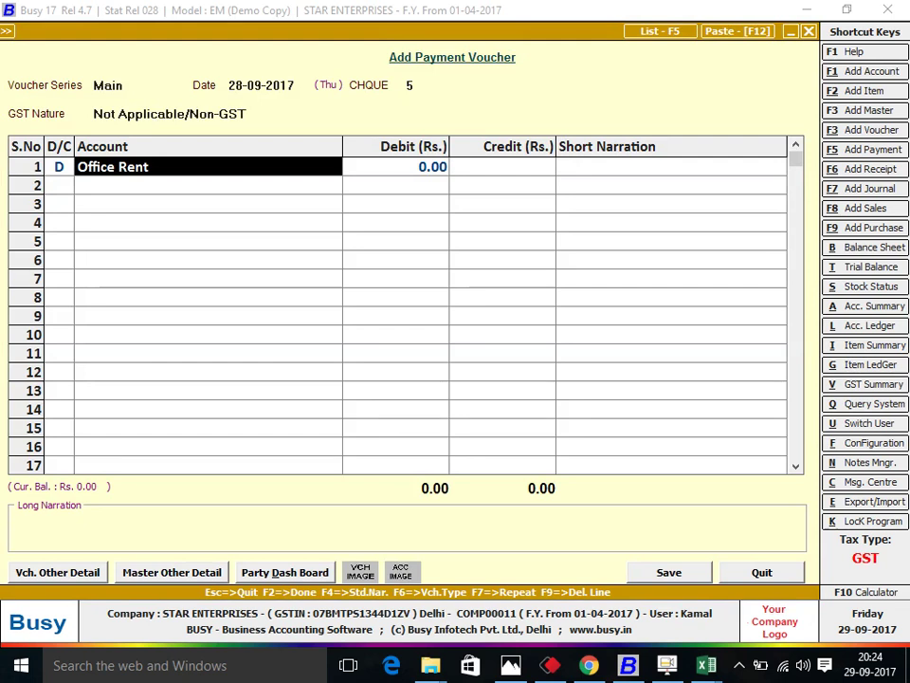
Replace the first row's account with Salary and debit it Rs. 1,000.
key("Return")
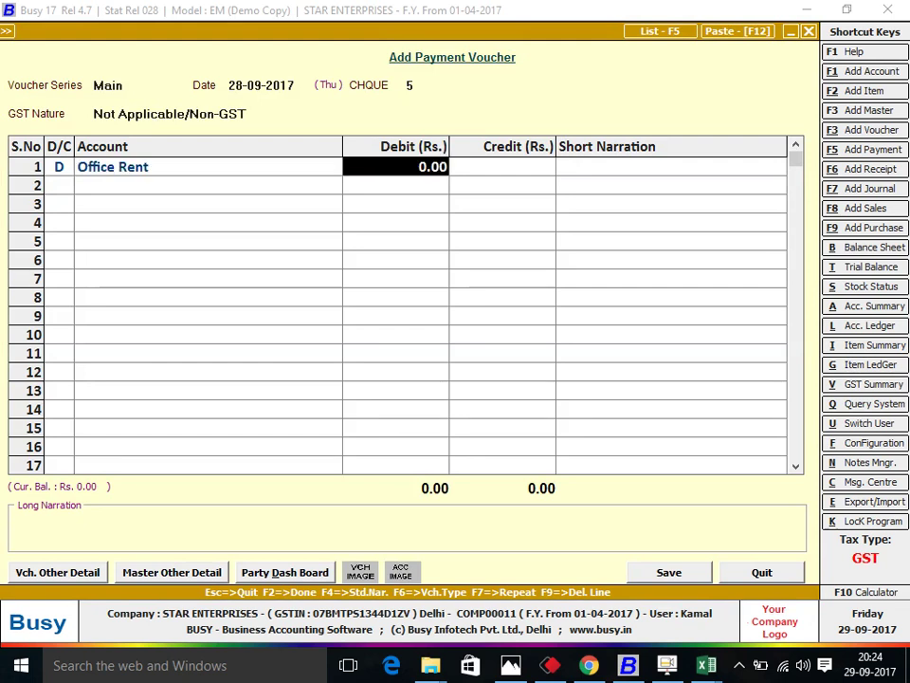
key("shift+Tab")
type("sALA")
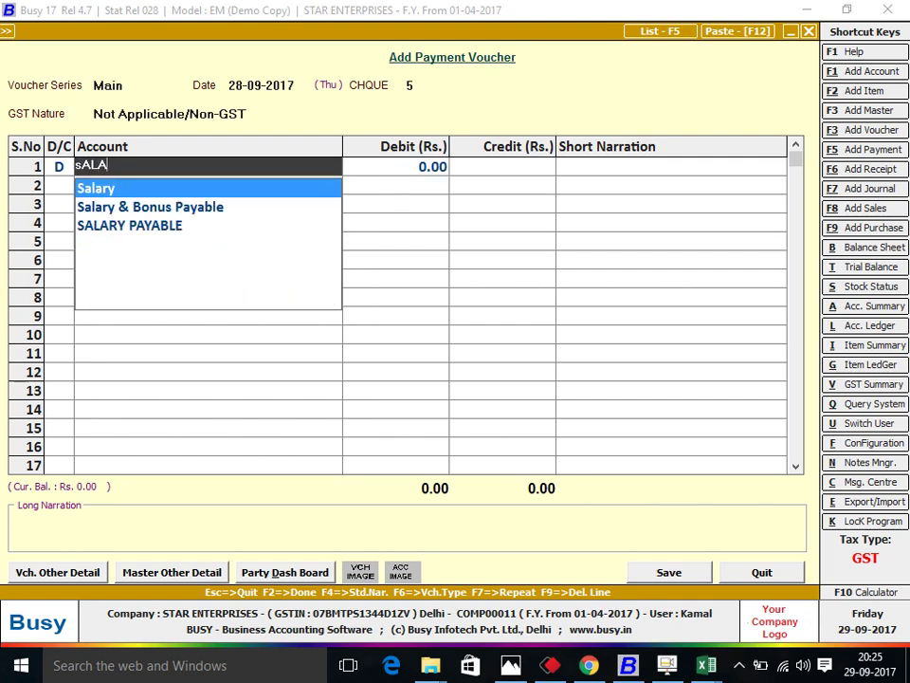
key("Return")
type("1,0")
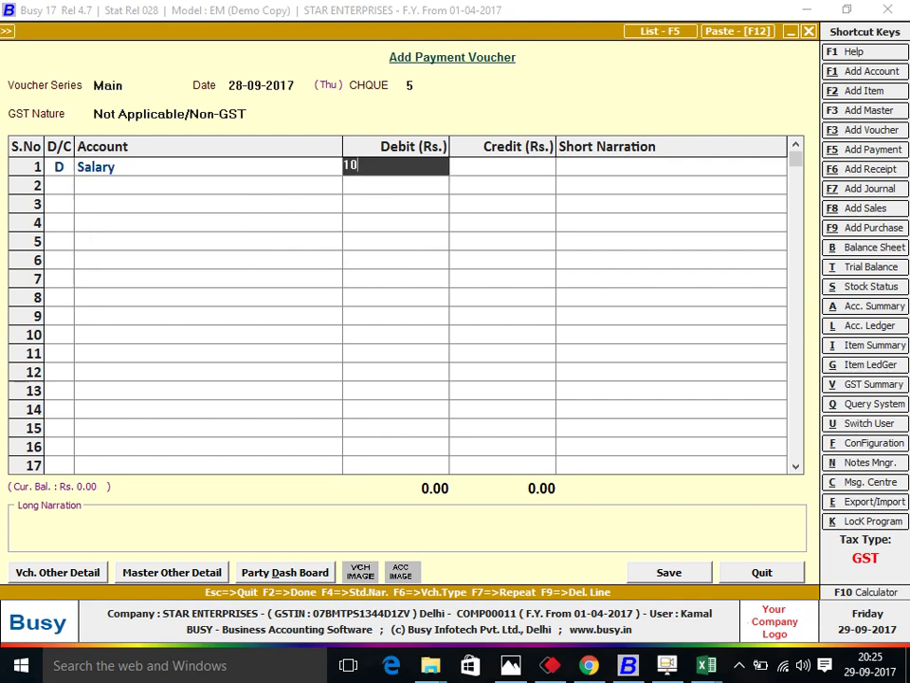
type("00")
key("Return")
Enter the employees' names as the Salary row's short narration and credit Punjab National Bank Rs. 1,000 in the second row.
type("aNIL")
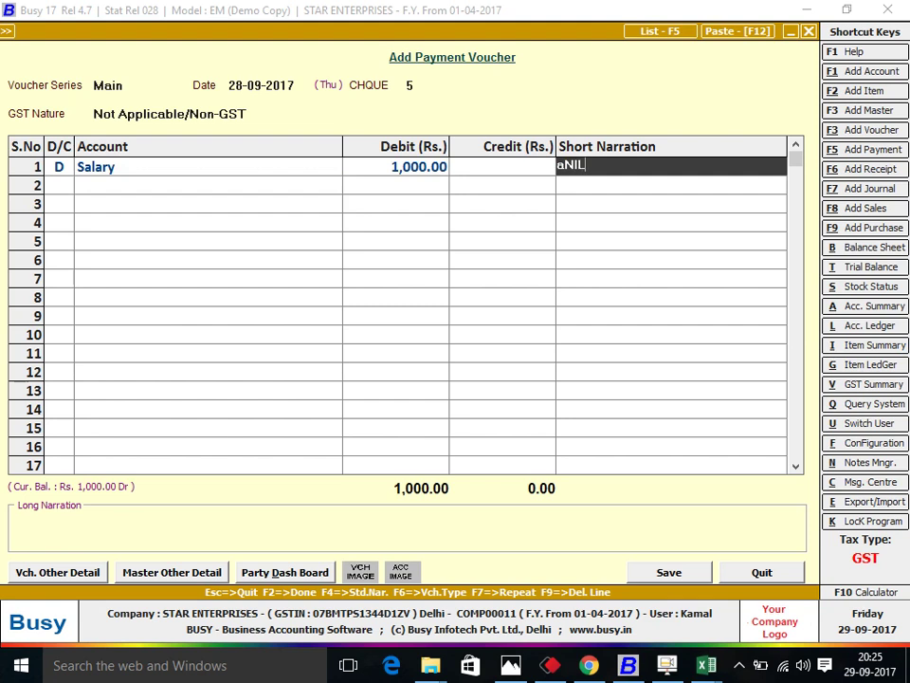
type(" .")
type("ROHI")
type("T")
key("Return")
key("Return")
key("Return")
key("Return")
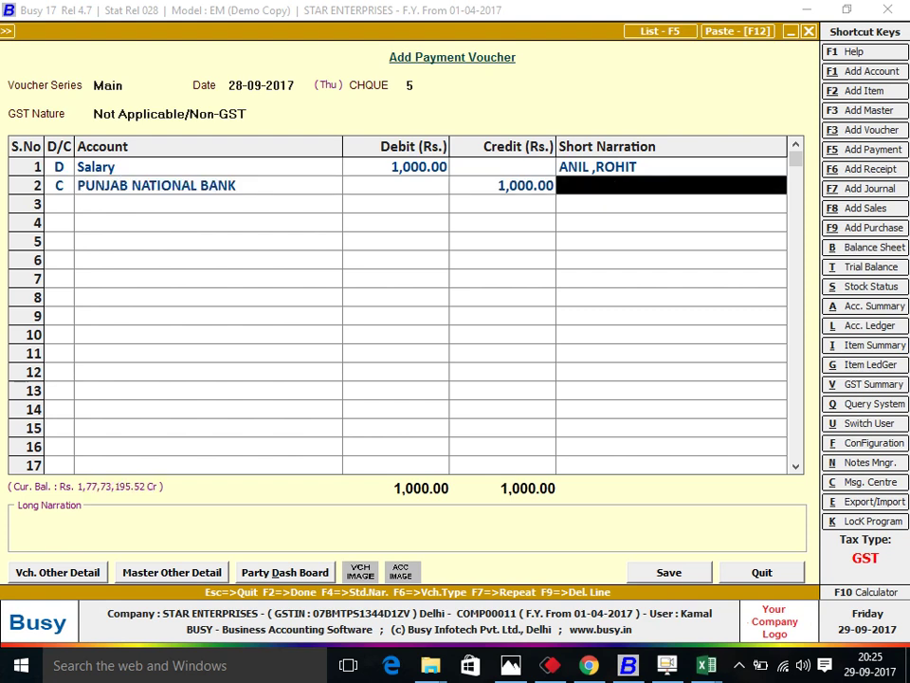
From the Salary row, start a new account master named with an employee's first name followed by "(salary)".
left_click(664, 166)
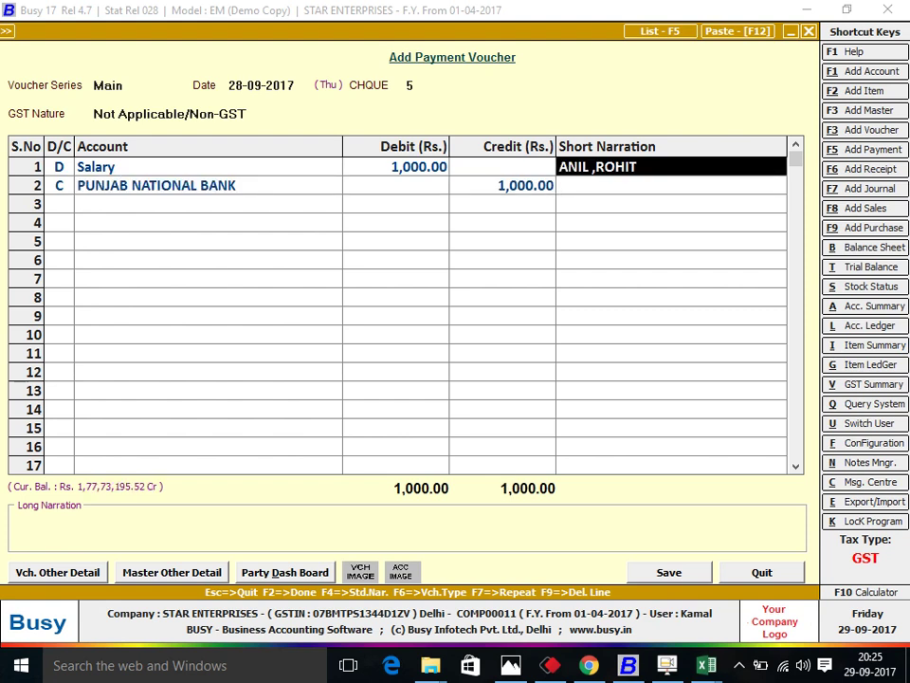
left_click(396, 166)
left_click(208, 166)
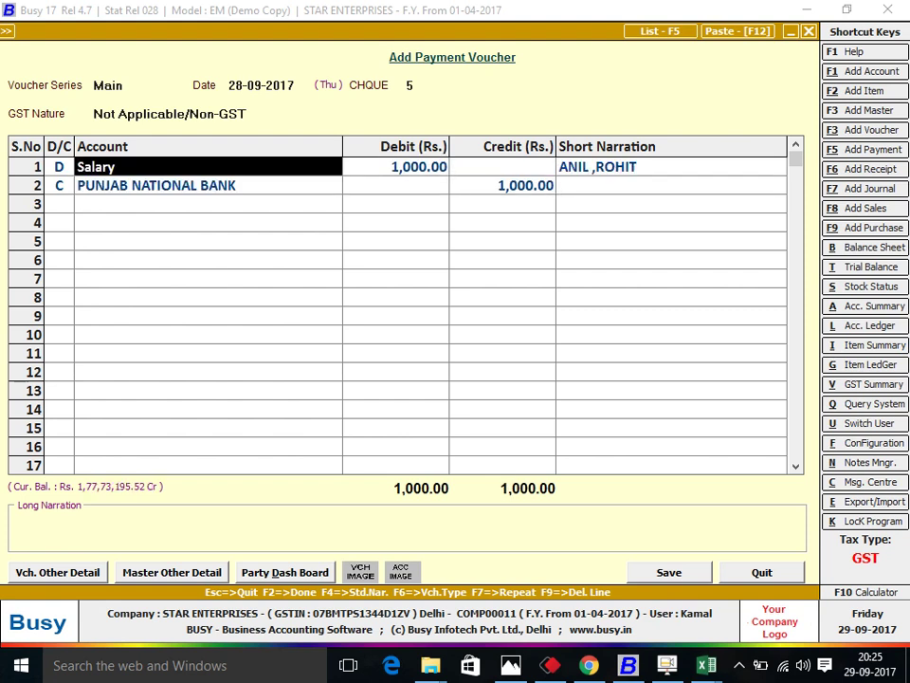
key("alt+F1")
type("GAUR")
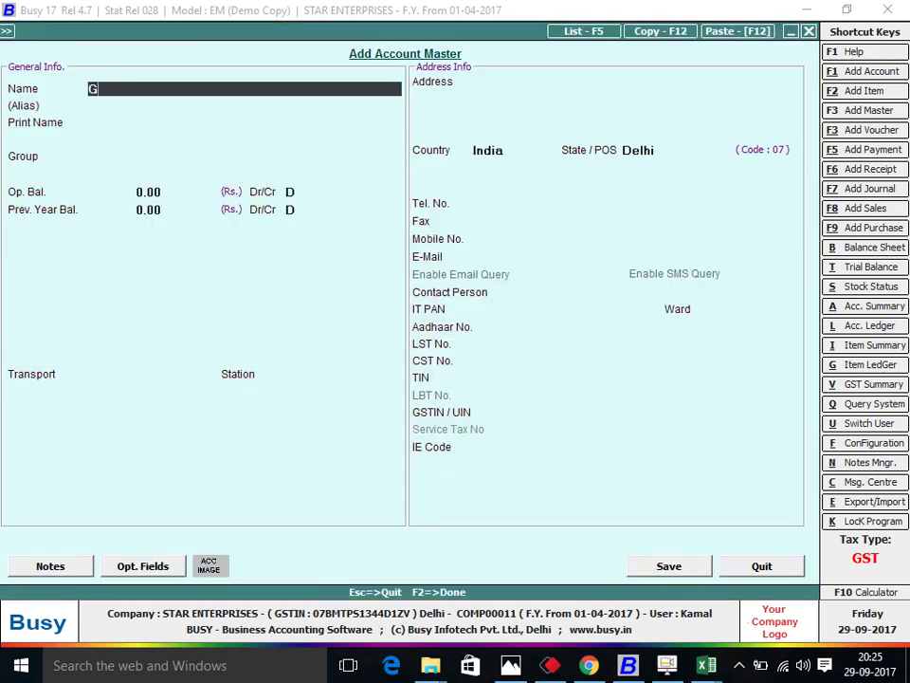
key("BackSpace")
key("BackSpace")
key("BackSpace")
key("BackSpace")
type("Gaurav (salary)")
key("Return")
key("Return")
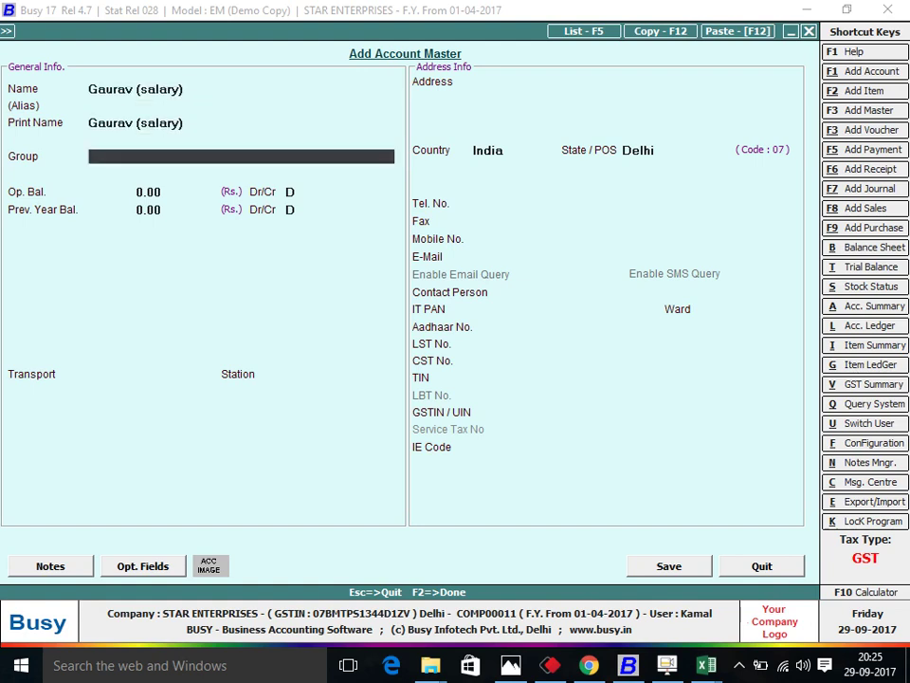
Assign the new employee salary account to the Expenses (Indirect/Admn.) group and quit the master without saving.
type("ex")
key("Down")
key("Return")
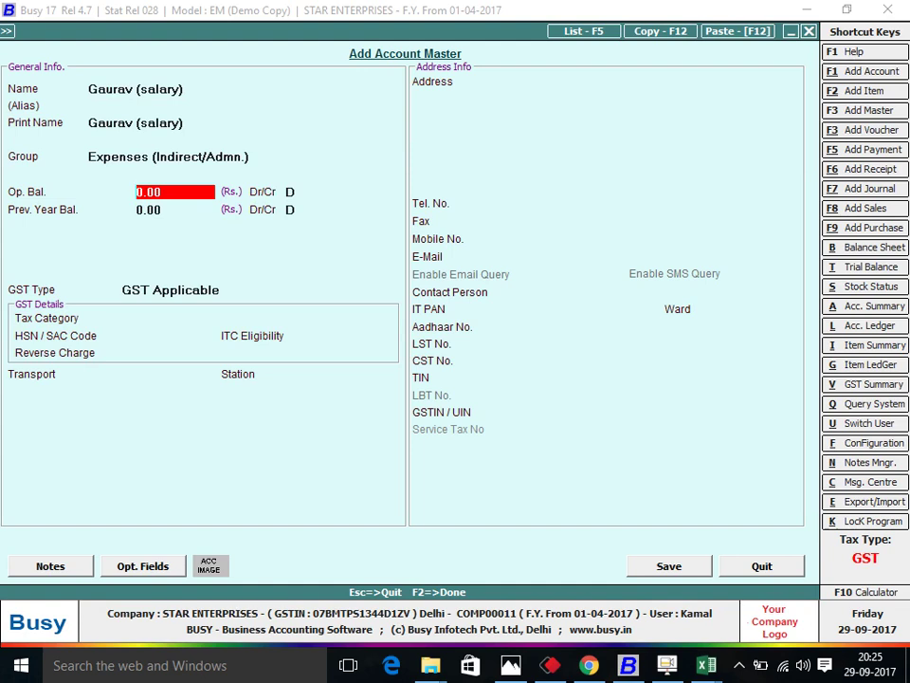
key("Up")
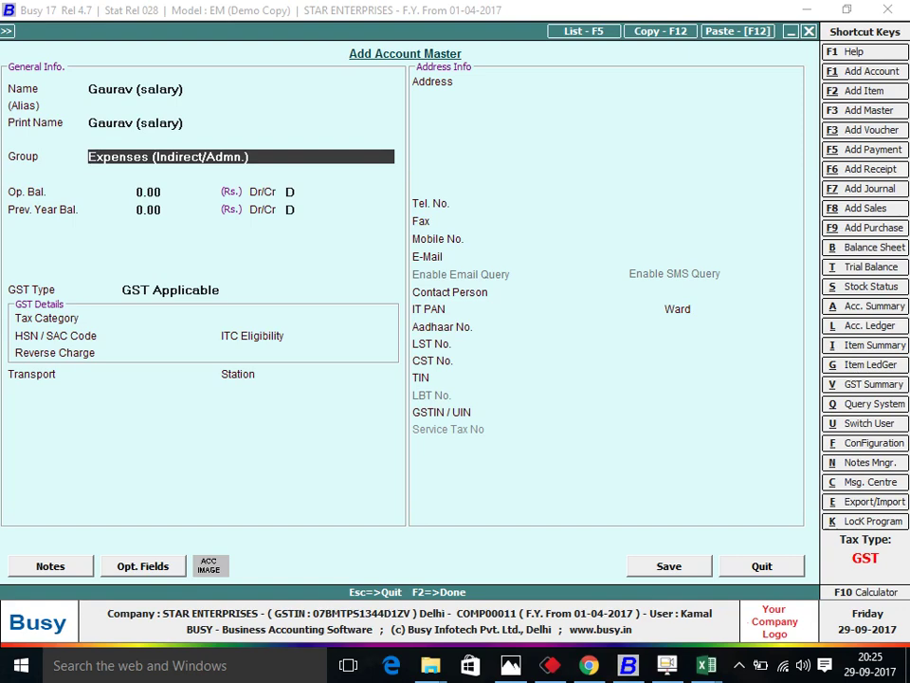
key("Escape")
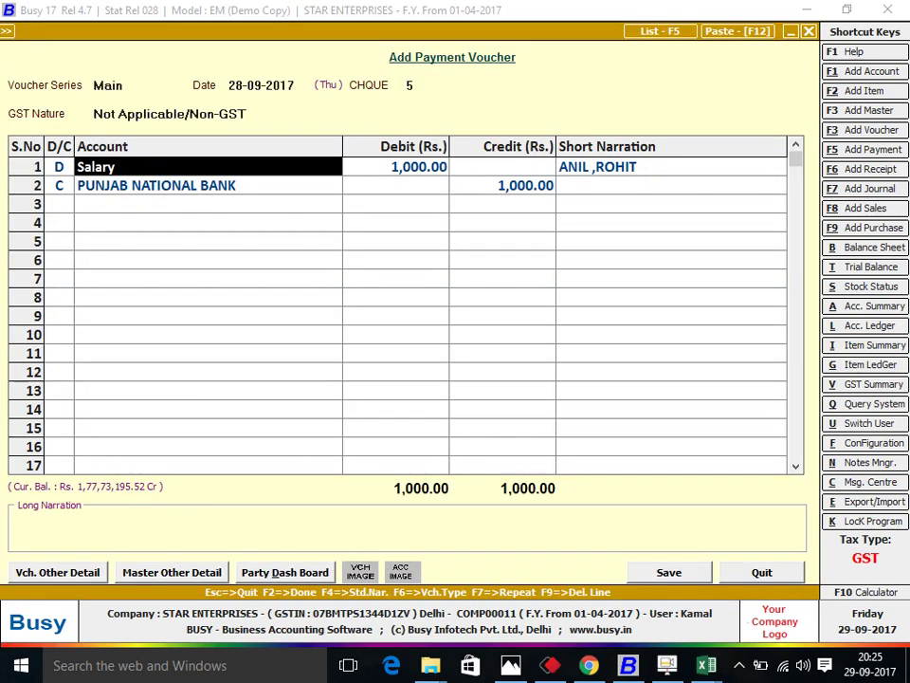
Replace Salary with Miscellaneous Expenses in the first row and quit the payment voucher entry without saving.
type("mis")
key("Return")
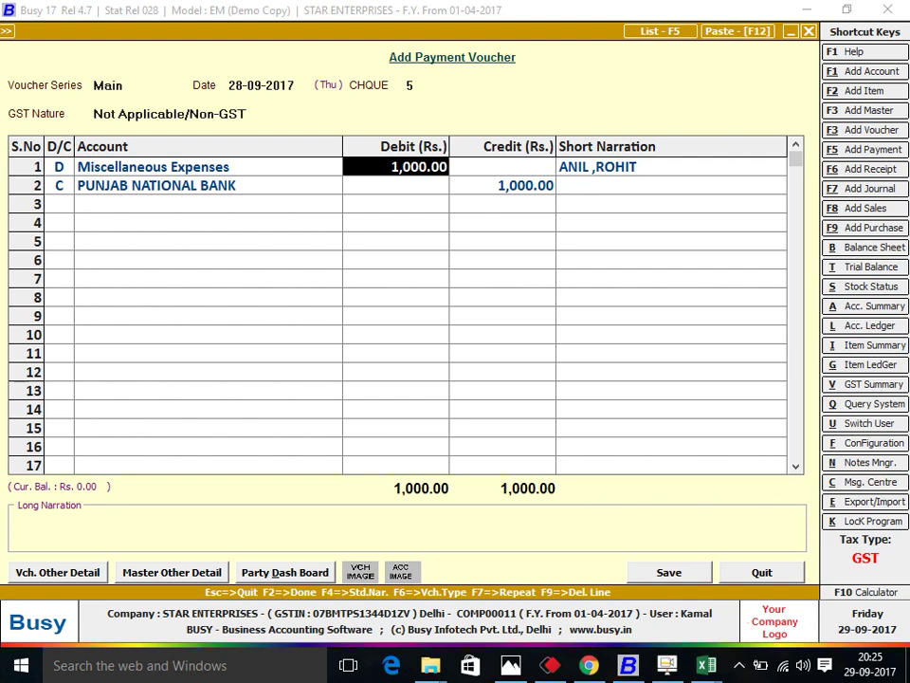
left_click(153, 167)
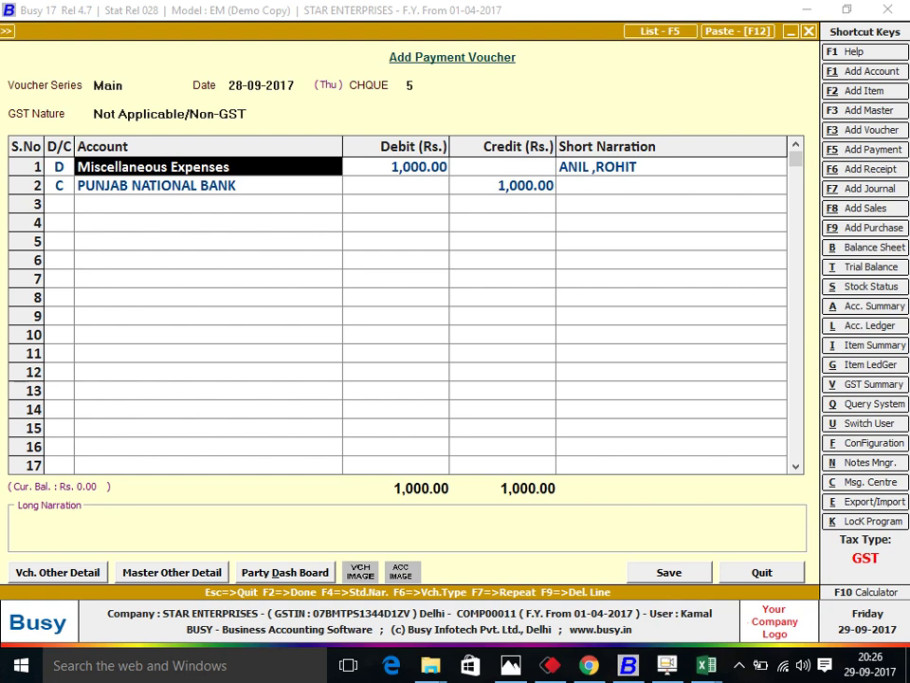
key("F2")
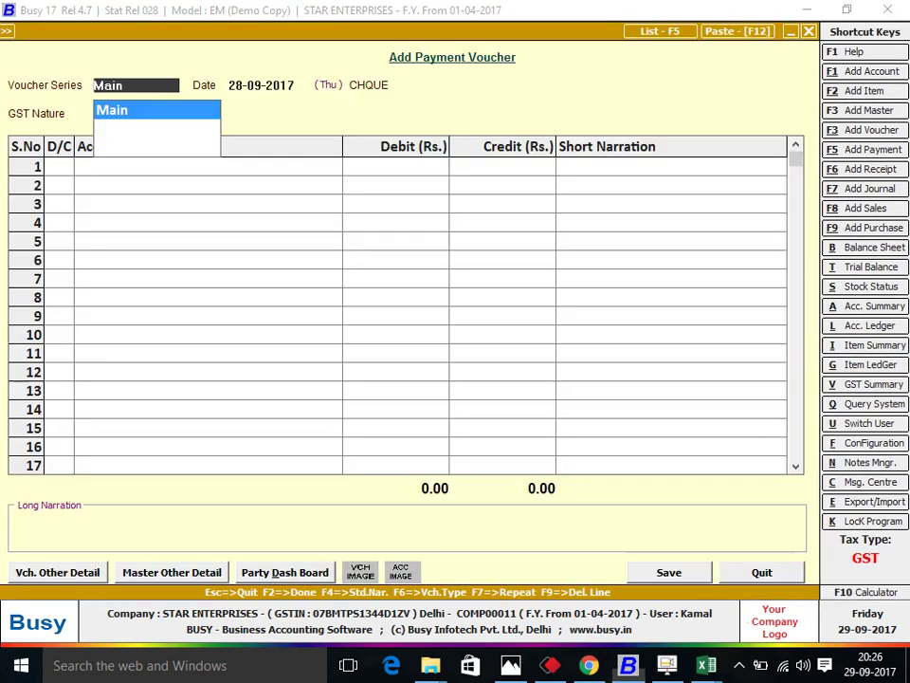
key("Return")
key("Return")
key("Escape")
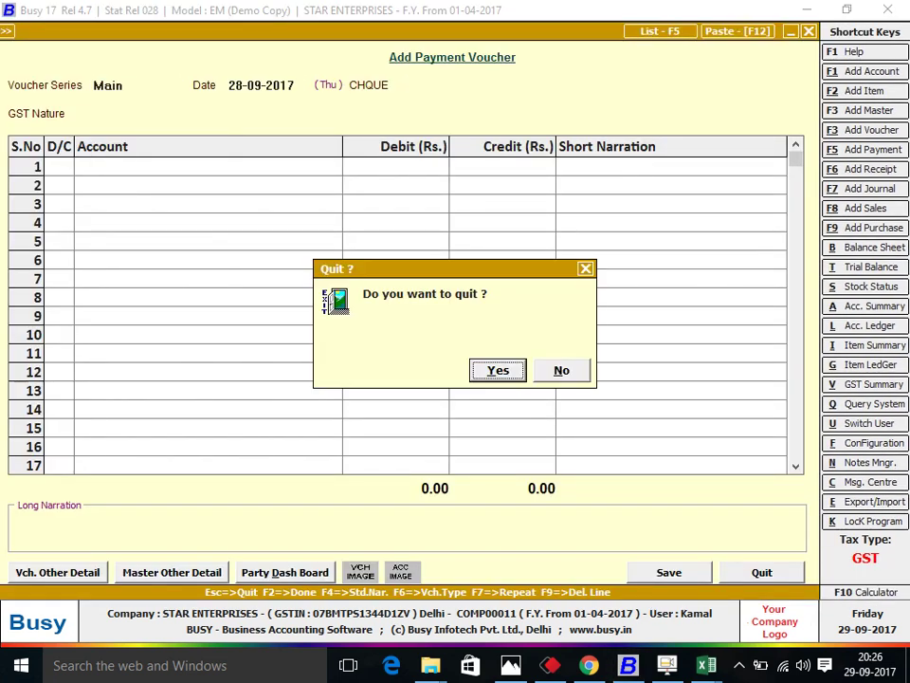
key("Return")
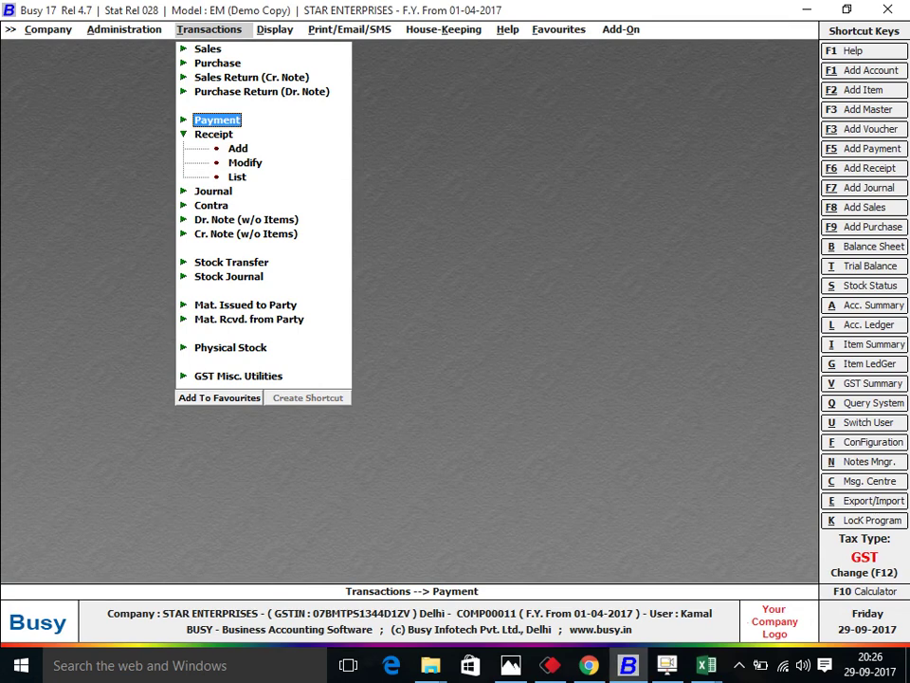
Start another Main-series payment voucher dated 28-09-2017 with cheque number 5 and choose S R TRADERS as the debited account.
key("Return")
key("Return")
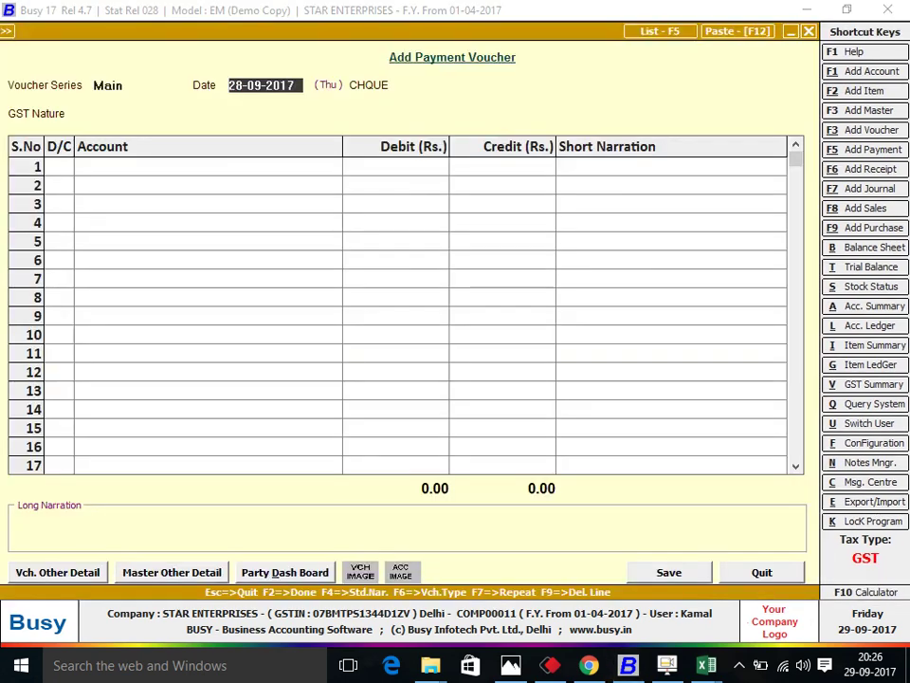
key("Return")
key("Return")
key("Return")
key("Return")
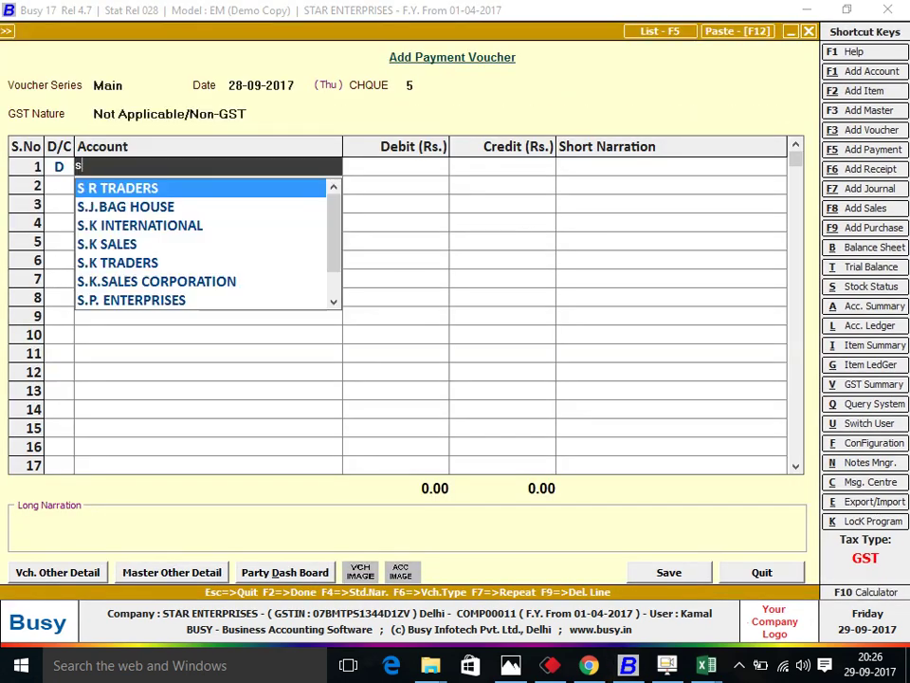
key("Return")
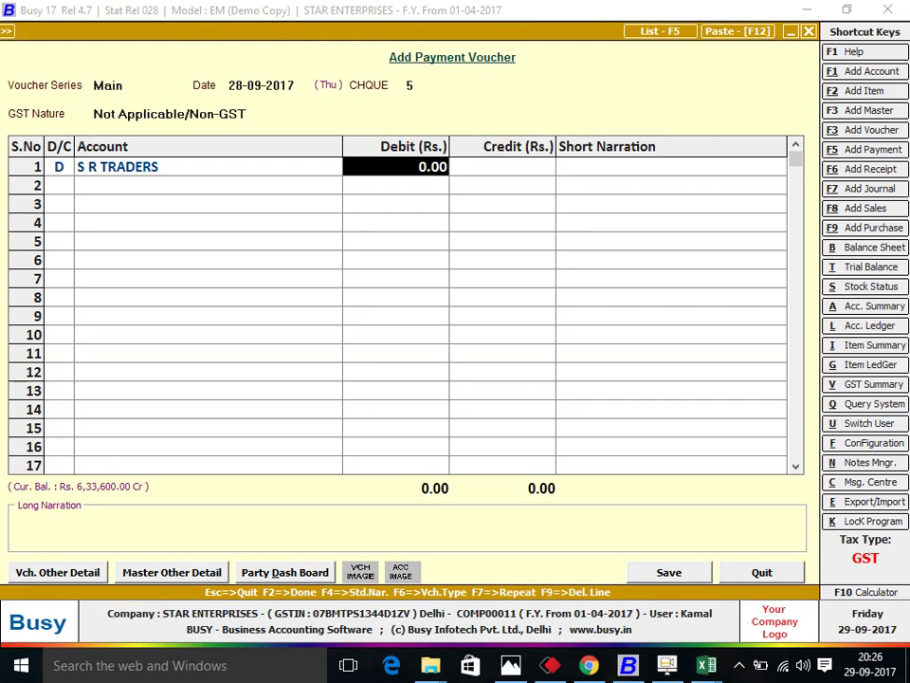
Debit S R TRADERS Rs. 32, credit Cash instead of Punjab National Bank, and quit the voucher without saving.
type("32")
key("Return")
key("Return")
key("Return")
key("Return")
key("shift+Tab")
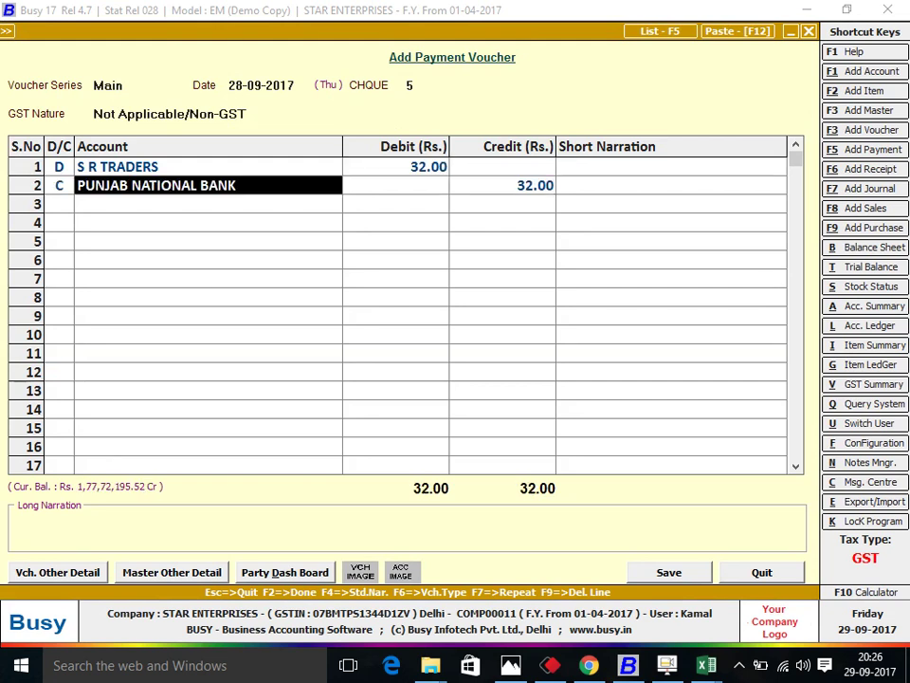
type("ca")
key("Return")
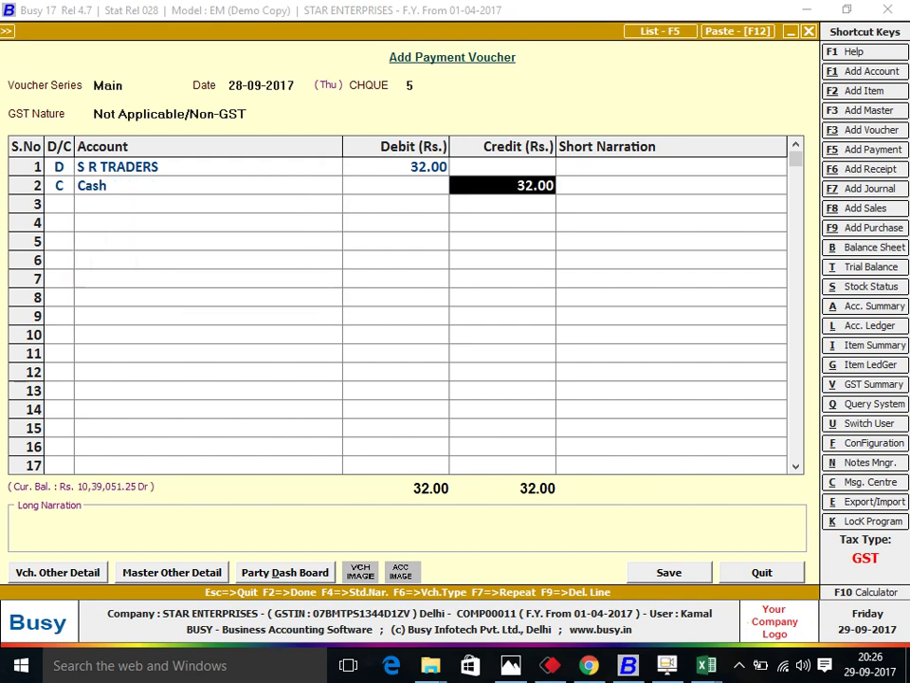
key("Escape")
key("Down")
key("Up")
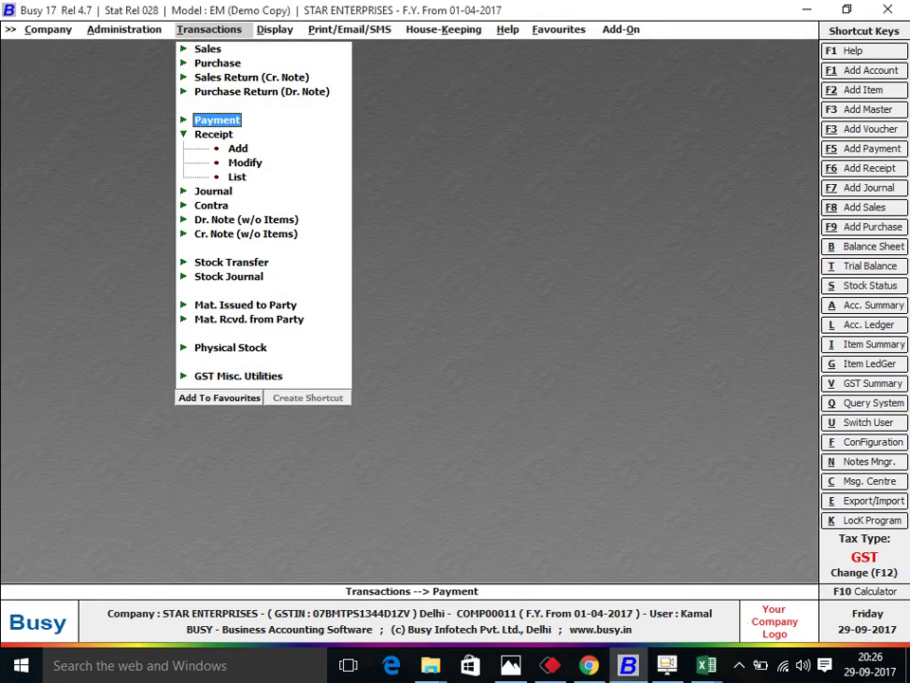
key("Right")
key("Down")
key("Return")
key("Return")
key("Return")
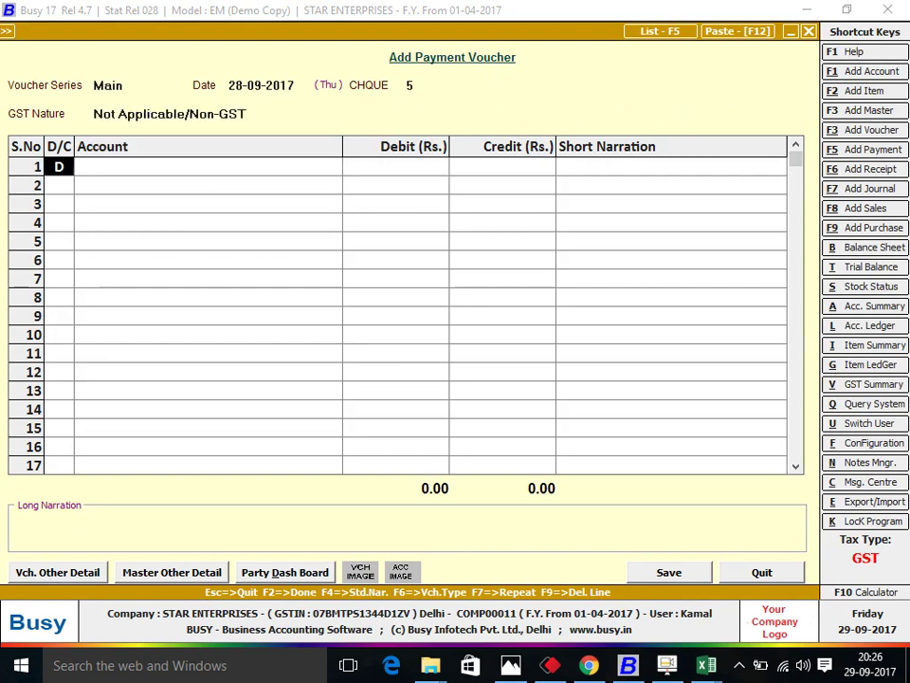
key("Return")
key("Escape")
Start a Main-series receipt voucher dated 29-09-2017 with voucher number 5 and GST nature Not Applicable.
key("Down")
key("Down")
key("Down")
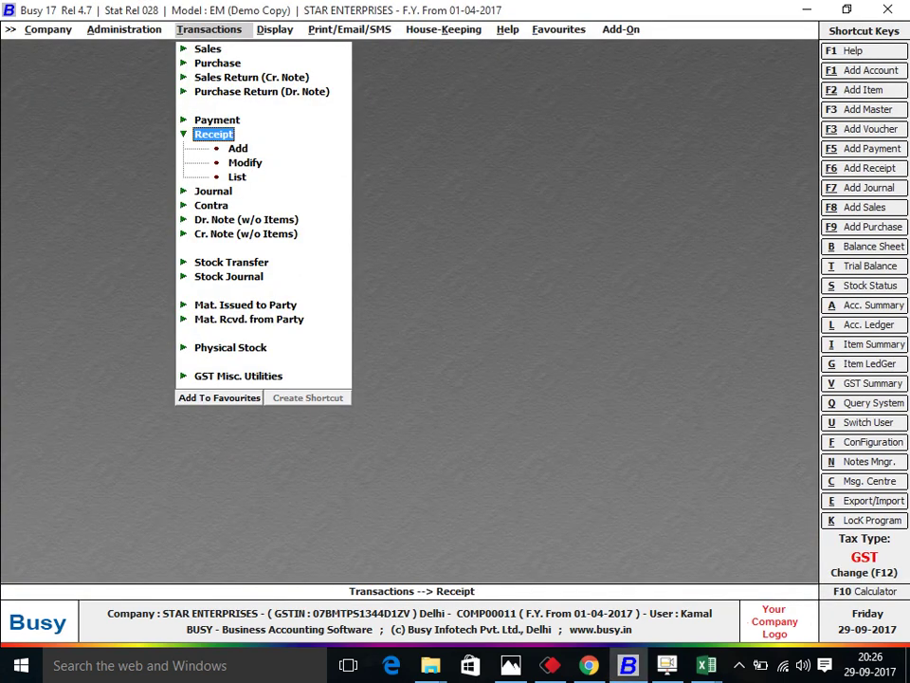
key("Down")
key("Return")
key("Return")
key("Return")
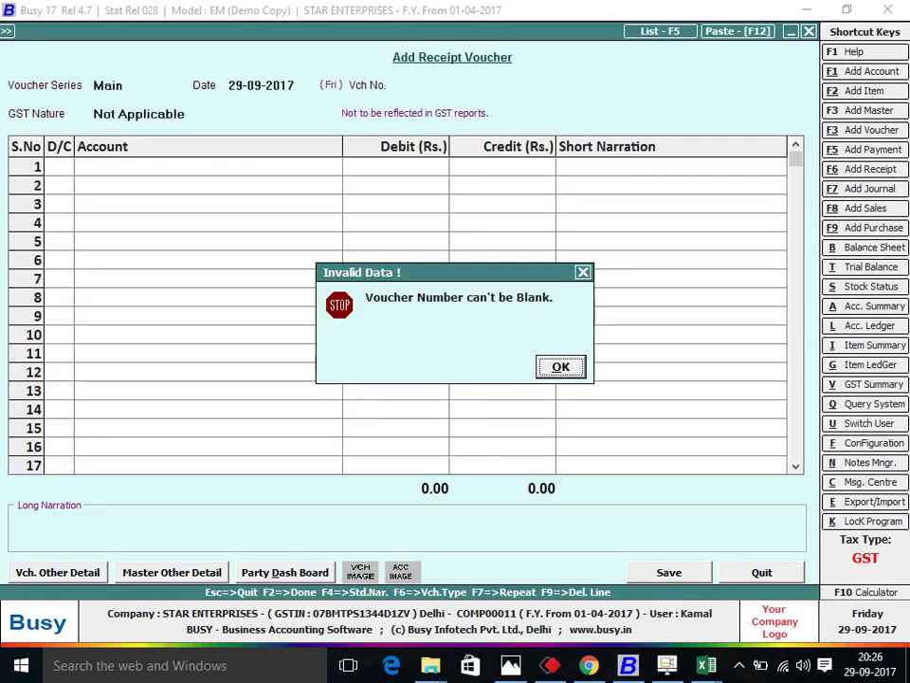
key("Return")
type("5")
key("Return")
key("Return")
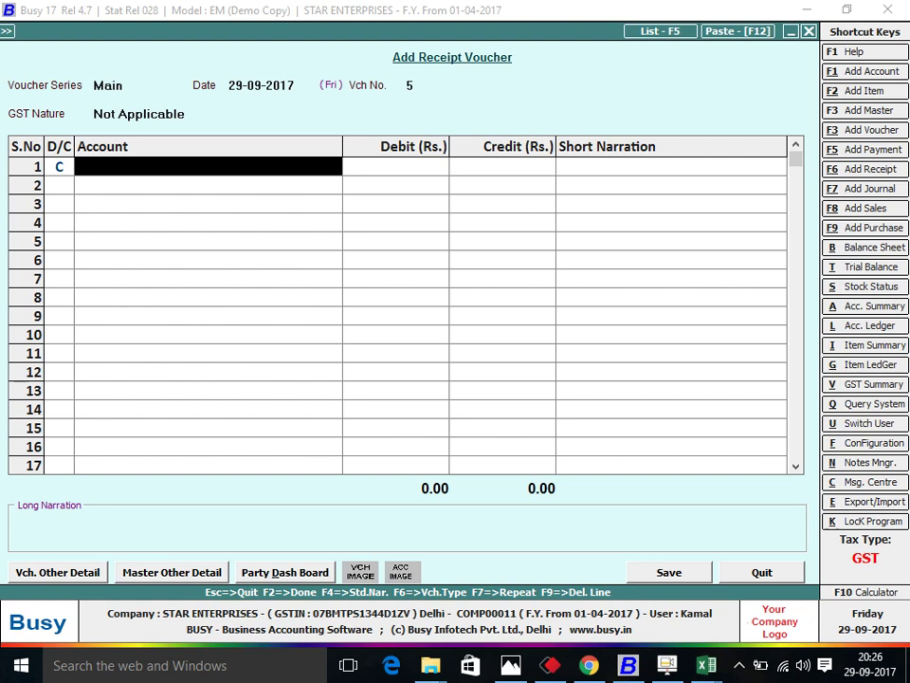
Choose SAAV IMPEX as the credited account in the receipt voucher's first row and quit the voucher without saving.
key("Left")
key("Return")
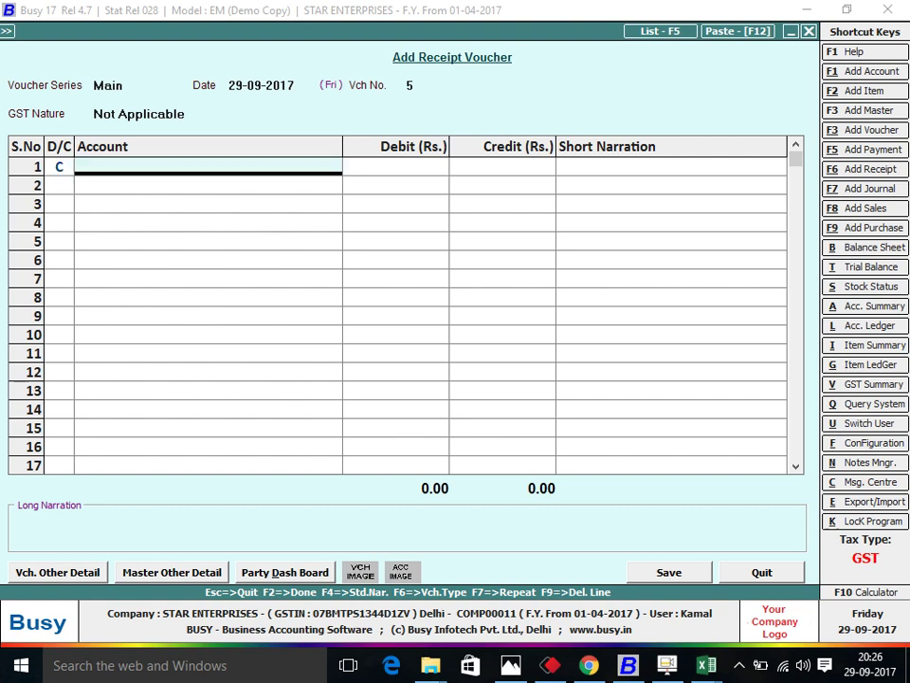
type("sa")
key("Return")
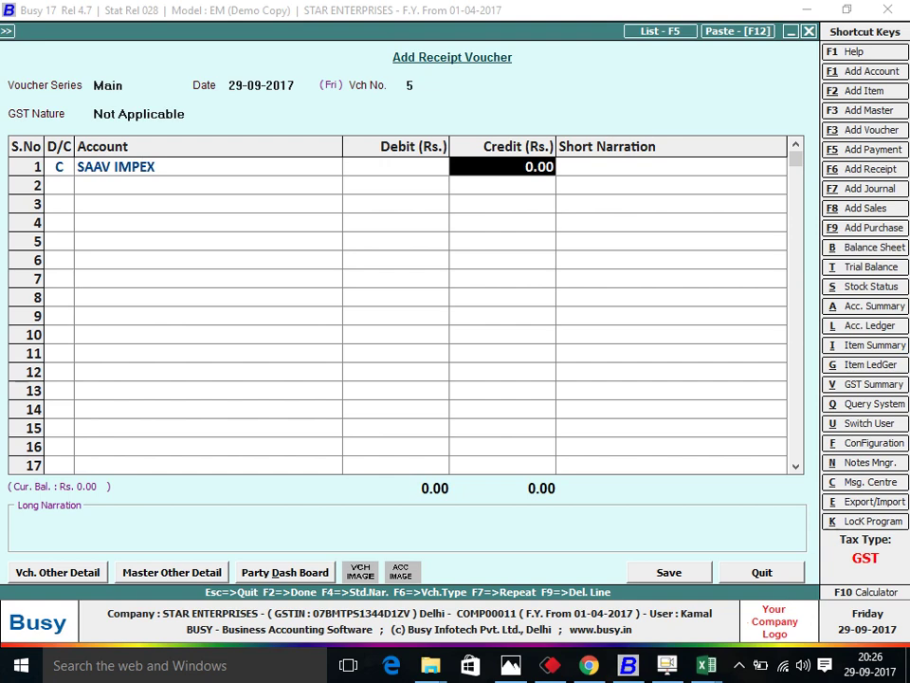
key("Escape")
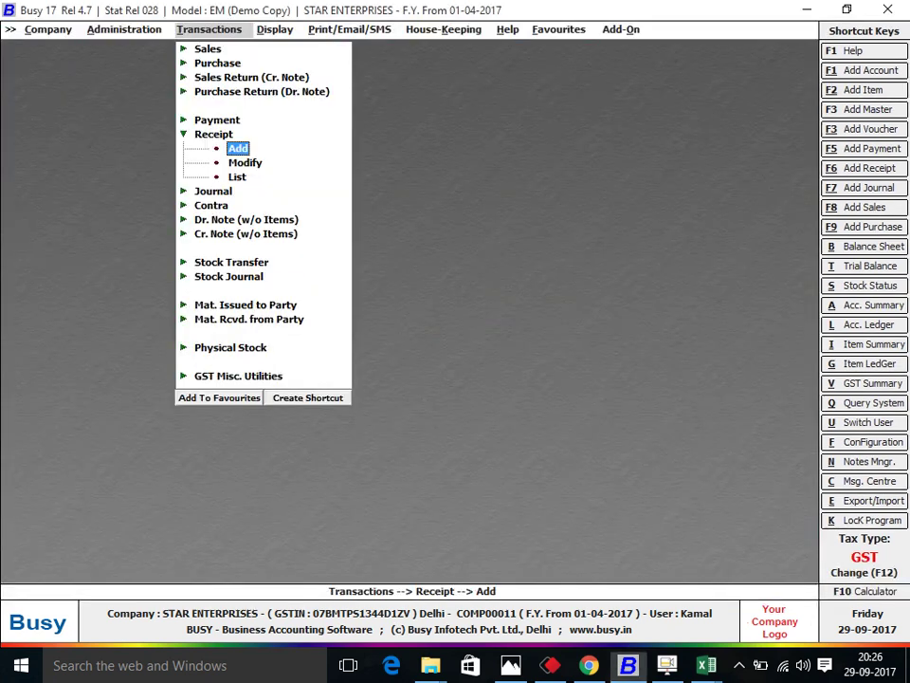
key("Escape")
Switch to the Account Ledger workbook in Excel and look through the Punjab National Bank entries down to the Totals row.
key("alt+Tab")
key("Down")
key("Down")
key("Down")
key("Down")
key("Down")
key("Down")
key("Down")
key("Down")
key("Down")
key("Down")
key("Down")
key("Down")
key("Down")
key("Down")
key("Down")
key("Down")
key("Down")
key("Down")
key("Down")
key("Down")
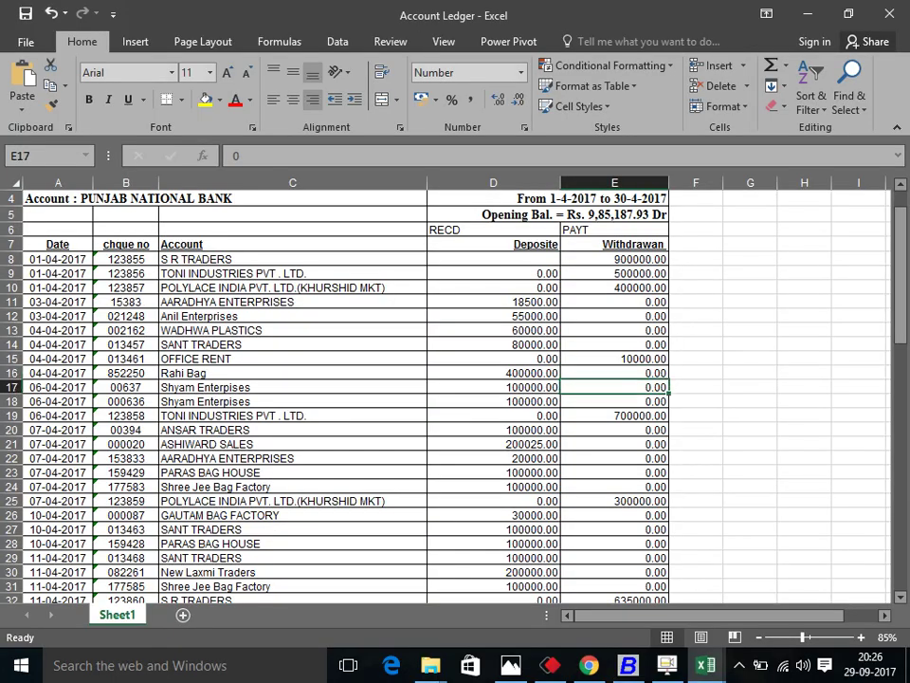
key("Left")
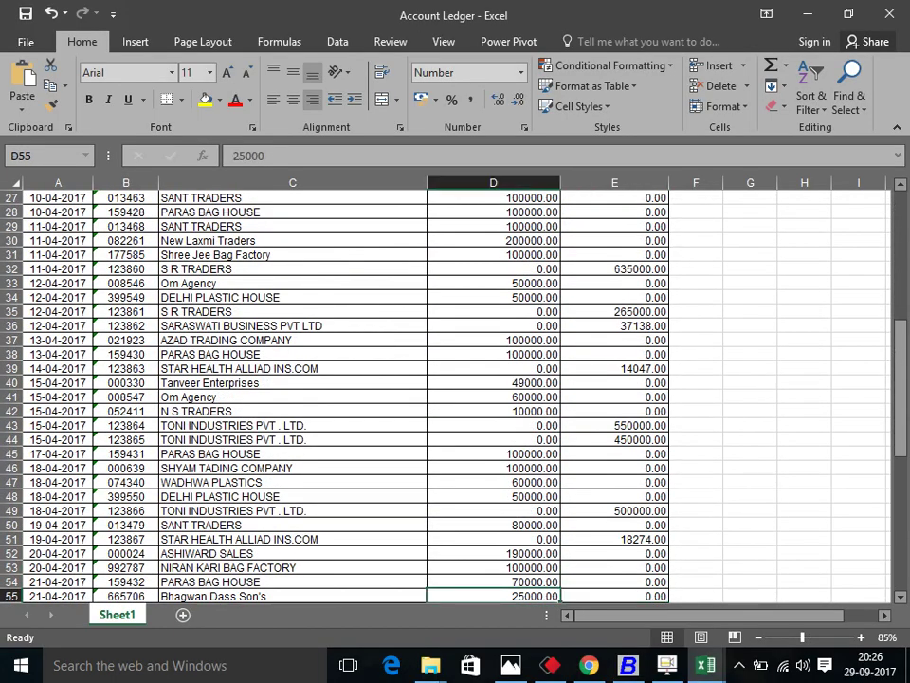
key("Left")
key("Down")
key("Down")
key("Down")
key("Down")
key("Down")
key("Down")
key("Down")
key("Down")
key("Down")
key("Down")
key("Down")
key("Down")
key("Down")
key("Down")
key("Down")
key("Down")
key("Down")
key("Down")
key("Down")
key("Down")
key("Down")
key("Down")
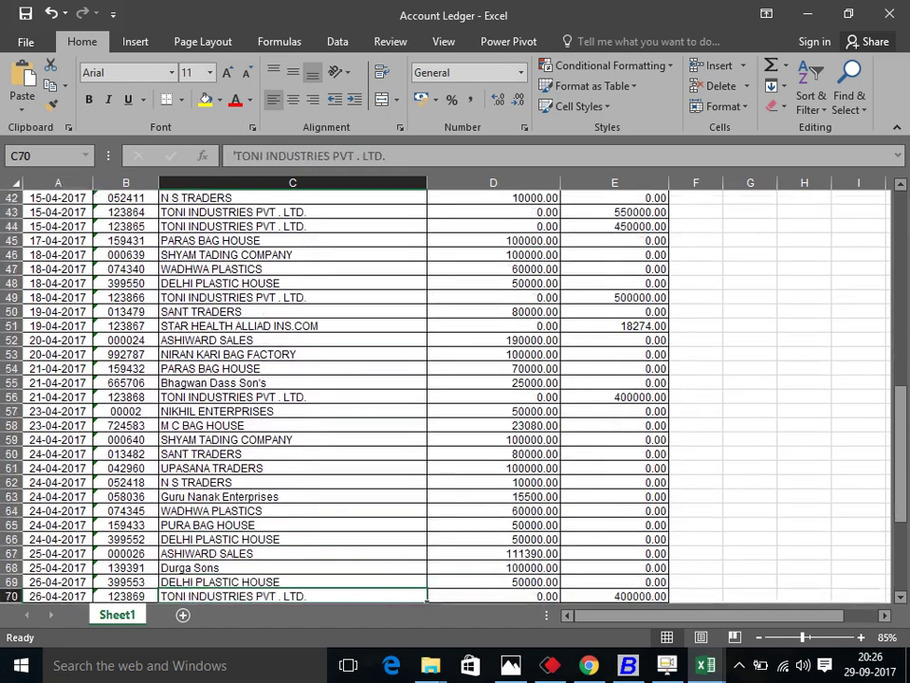
key("Up")
key("Up")
key("Up")
key("Up")
key("Up")
key("Up")
key("Up")
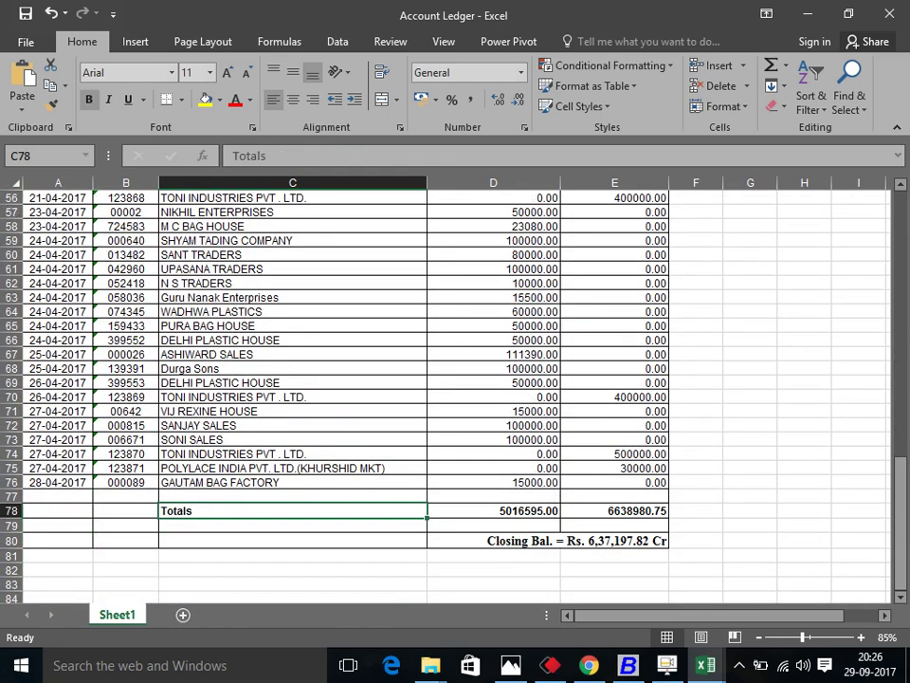
key("ctrl+Up")
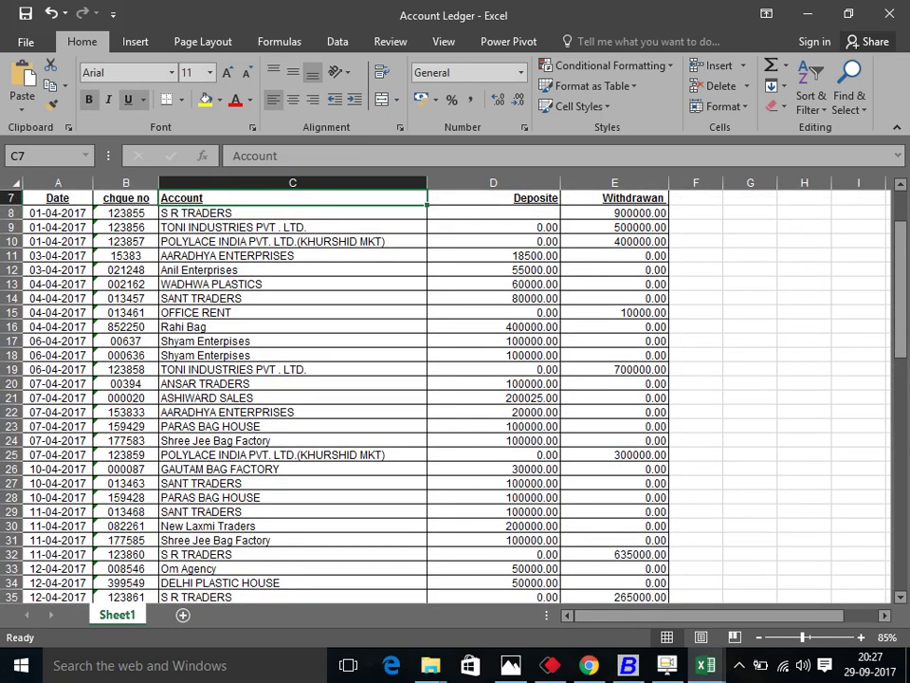
key("Down")
key("Down")
Undo the Office Rent changes made in row 15 of the ledger.
left_click(614, 312)
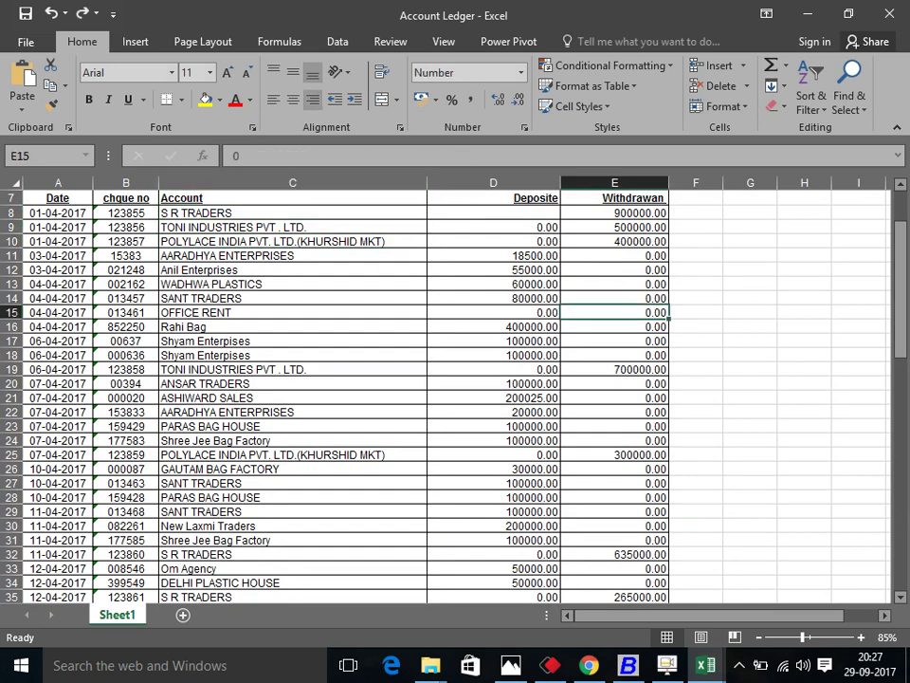
key("ctrl+z")
key("ctrl+z")
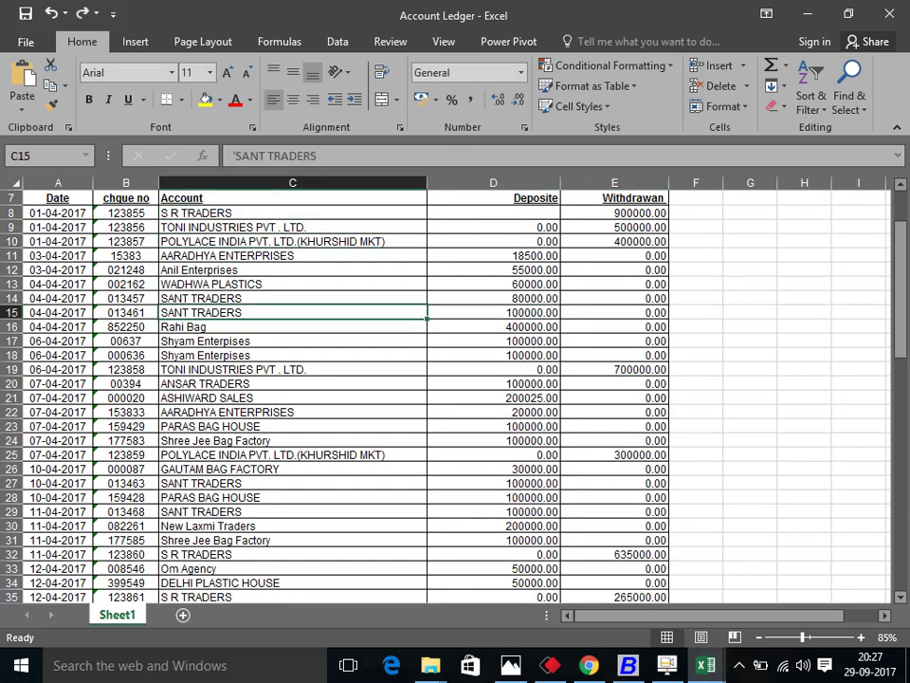
Review the ledger's Punjab National Bank heading, its column headings and the first S R TRADERS entry.
key("ctrl+Up")
key("ctrl+Home")
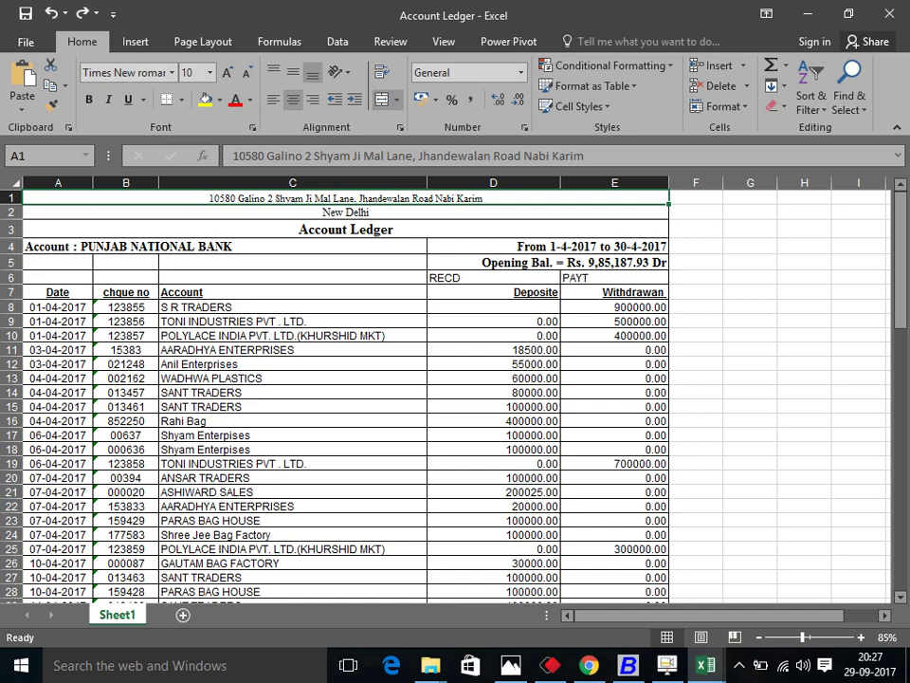
key("alt+Tab")
key("alt+Tab")
left_click(57, 247)
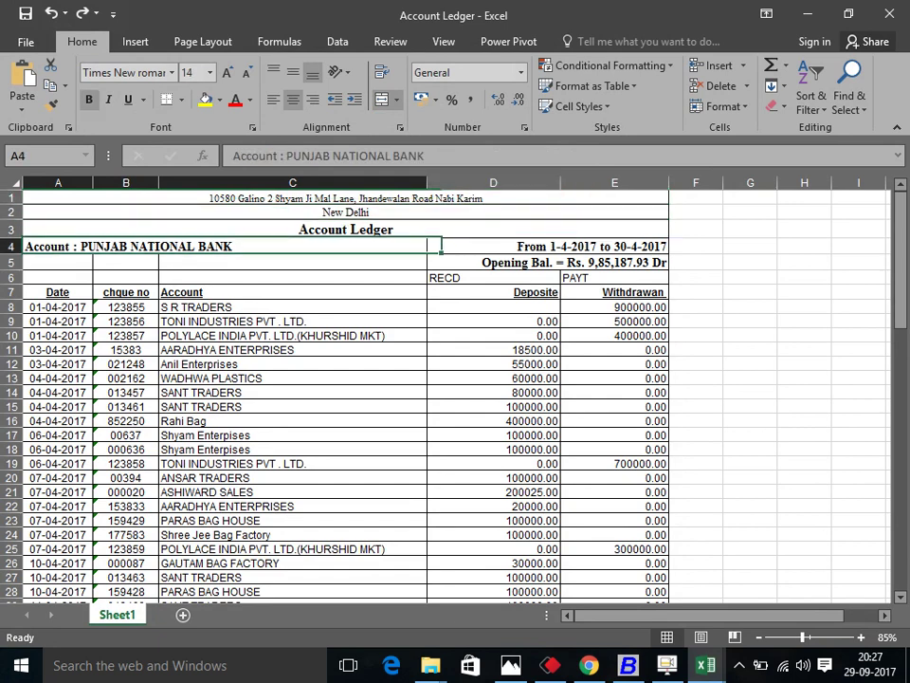
left_click(56, 277)
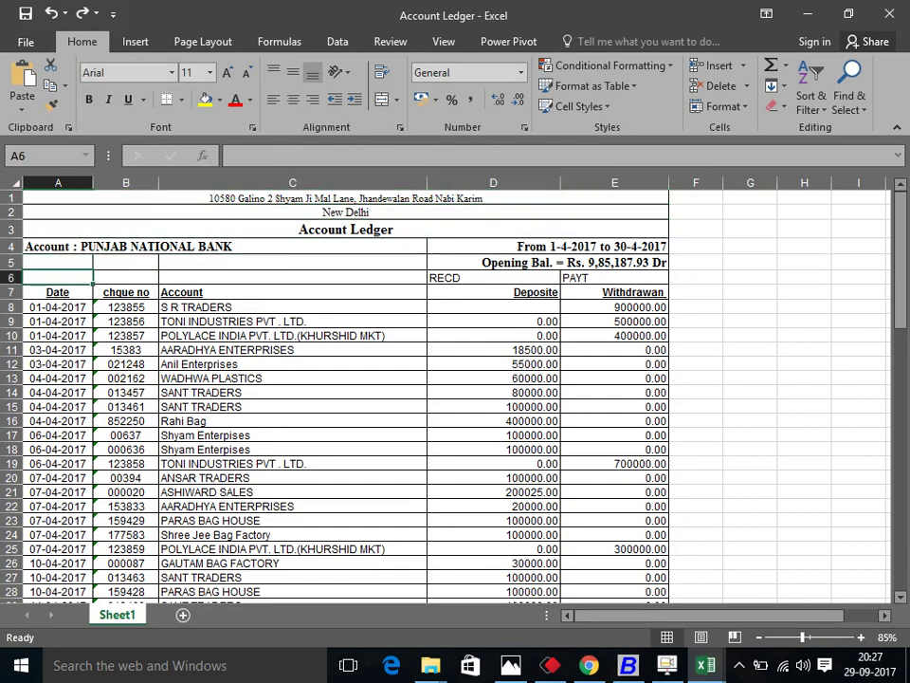
key("Down")
key("Down")
key("Right")
key("Right")
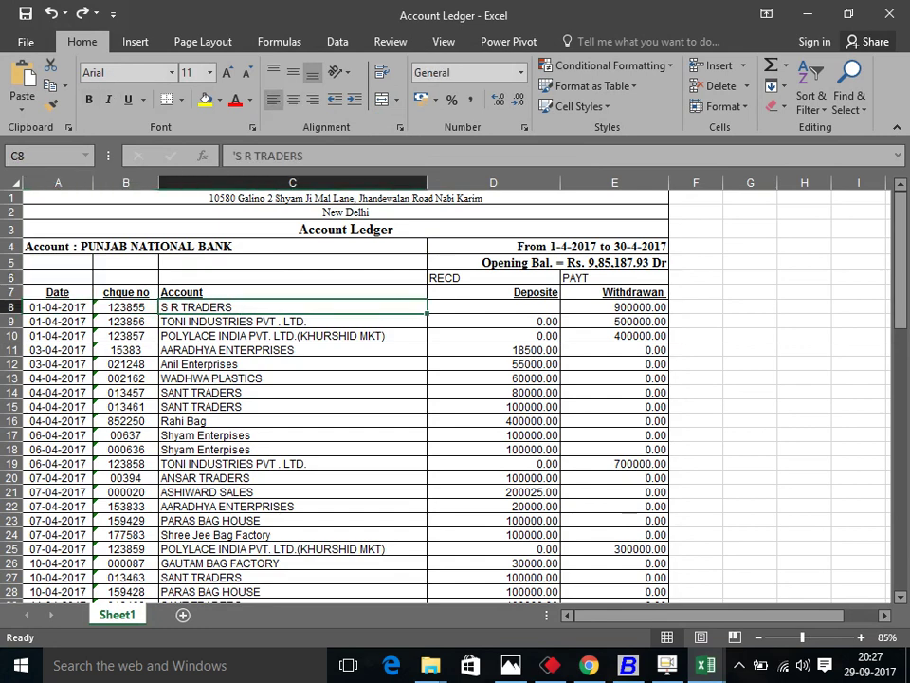
Enter 100000 in cell G8, beside the S R TRADERS row.
left_click(750, 306)
type("10000")
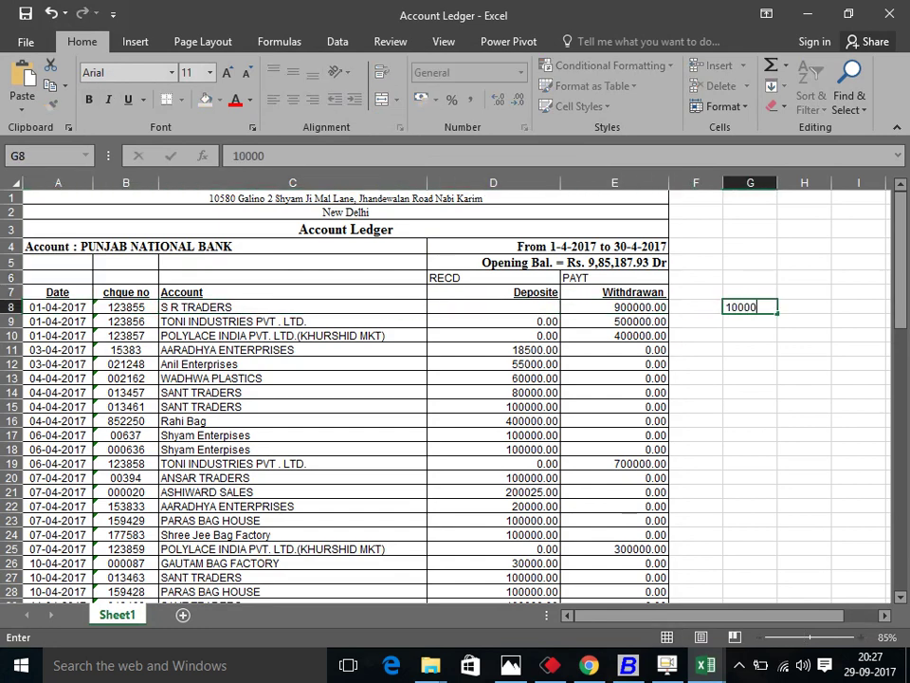
type("0")
key("Return")
Glance at Busy 17 and the ledger, and switch to the Book1 PNB bank statement workbook.
key("alt+Tab")
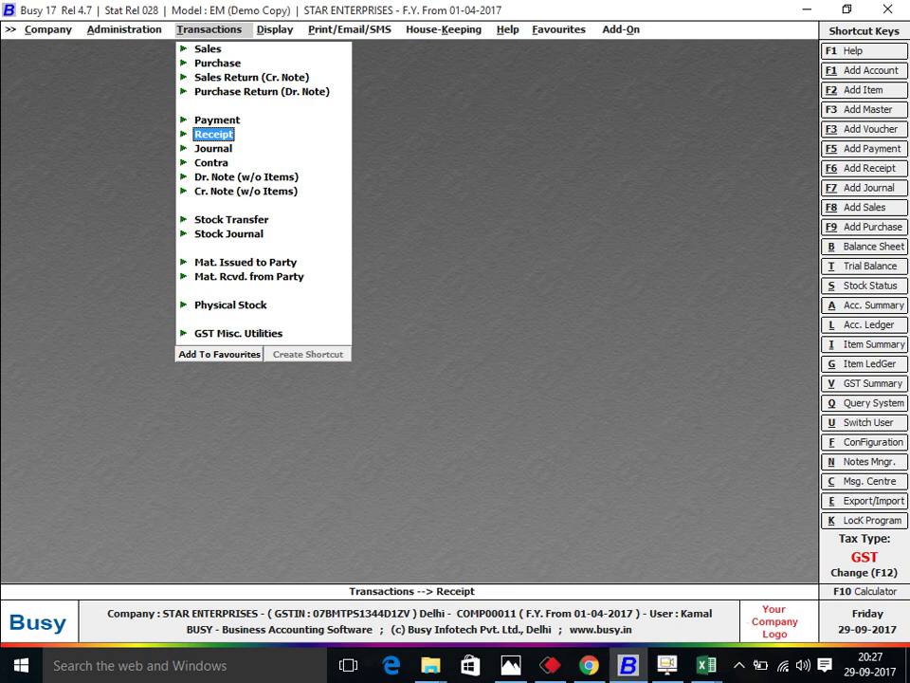
key("alt+Tab")
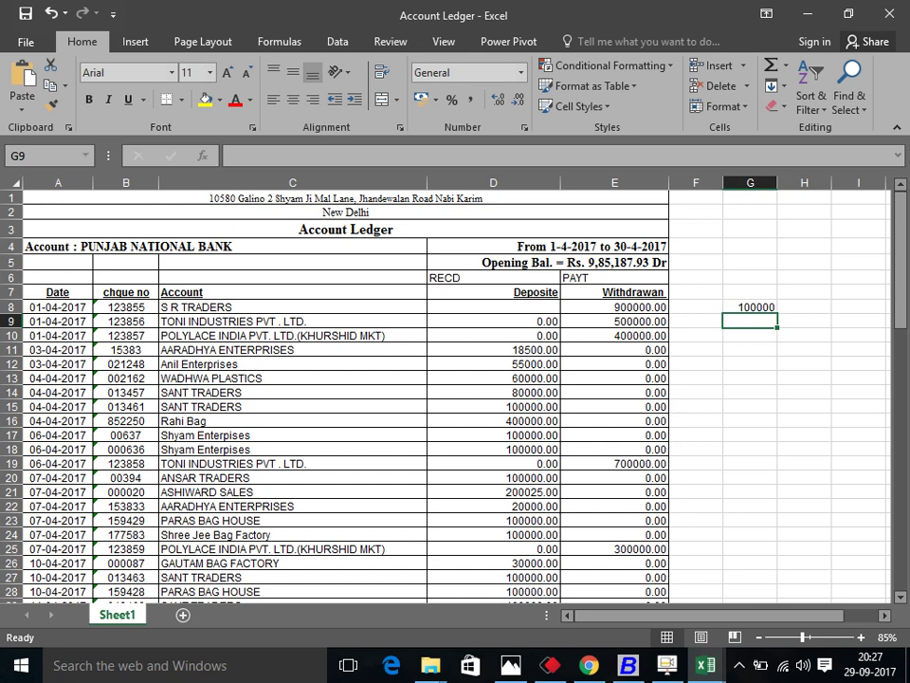
key("Left")
key("Left")
key("Left")
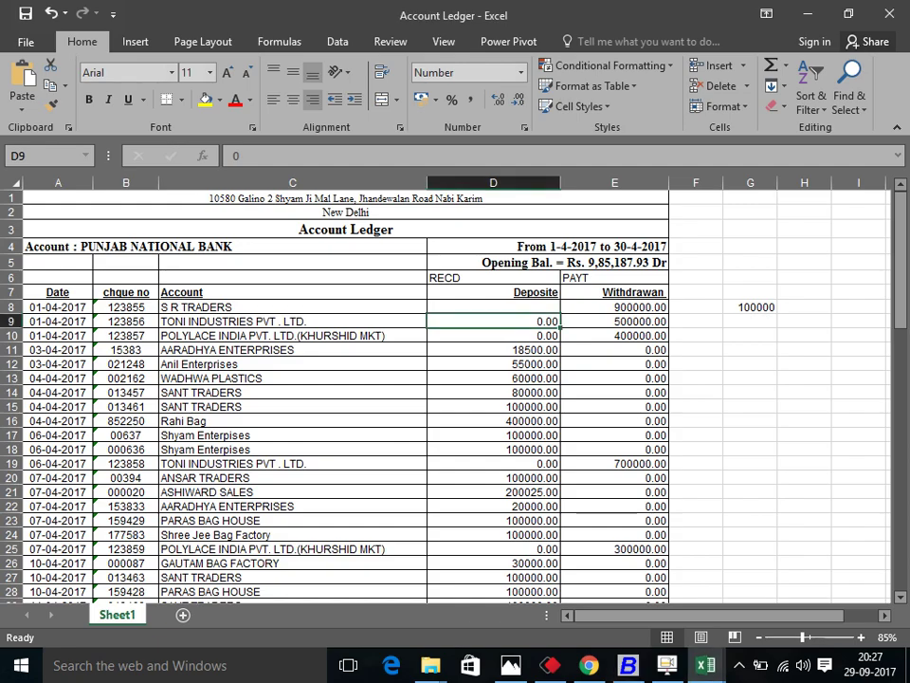
key("Left")
key("Left")
key("alt+Tab")
key("alt+Tab")
key("alt+Tab")
key("alt+Tab")
key("alt+Tab")
key("alt+Tab")
key("alt+Tab")
key("alt+Tab")
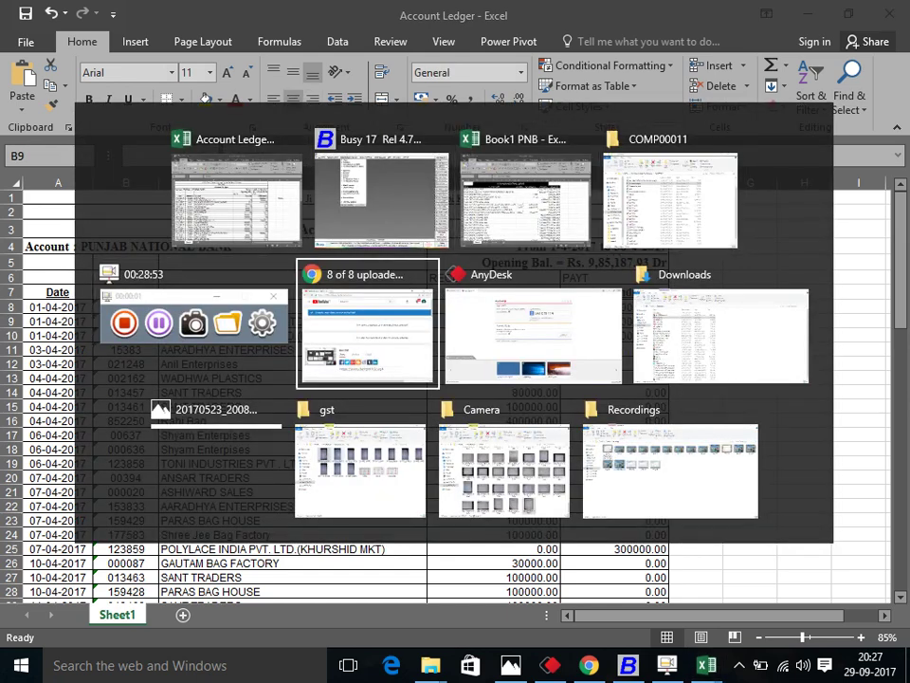
key("alt+Tab")
key("alt+Tab")
key("alt+Tab")
key("alt+Tab")
key("alt+Tab")
key("alt+Tab")
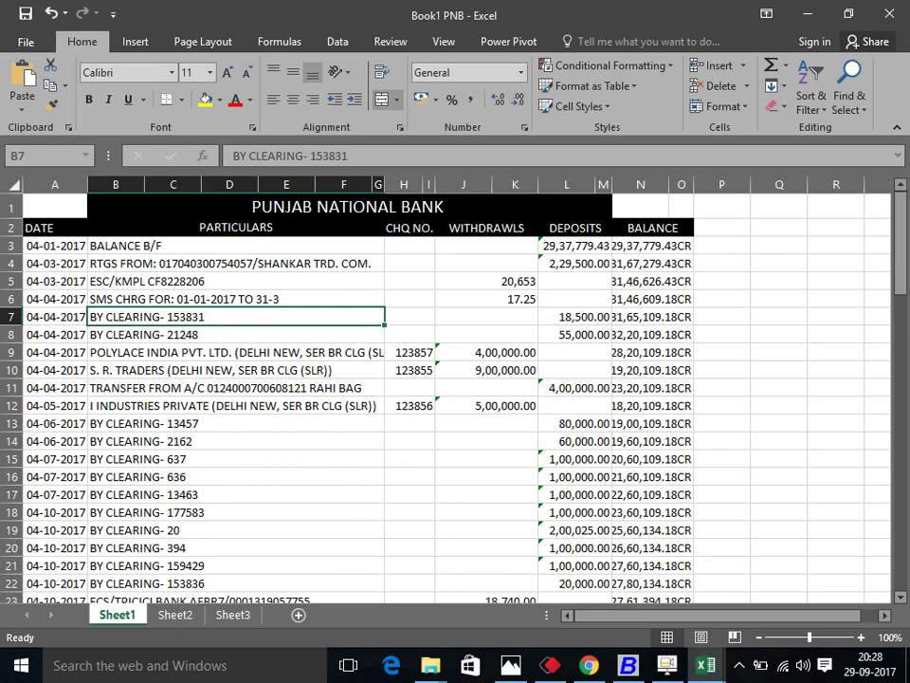
Apply all borders to the bank statement rows from cell A3 across to the Balance column and down to the last entry.
key("ctrl+Home")
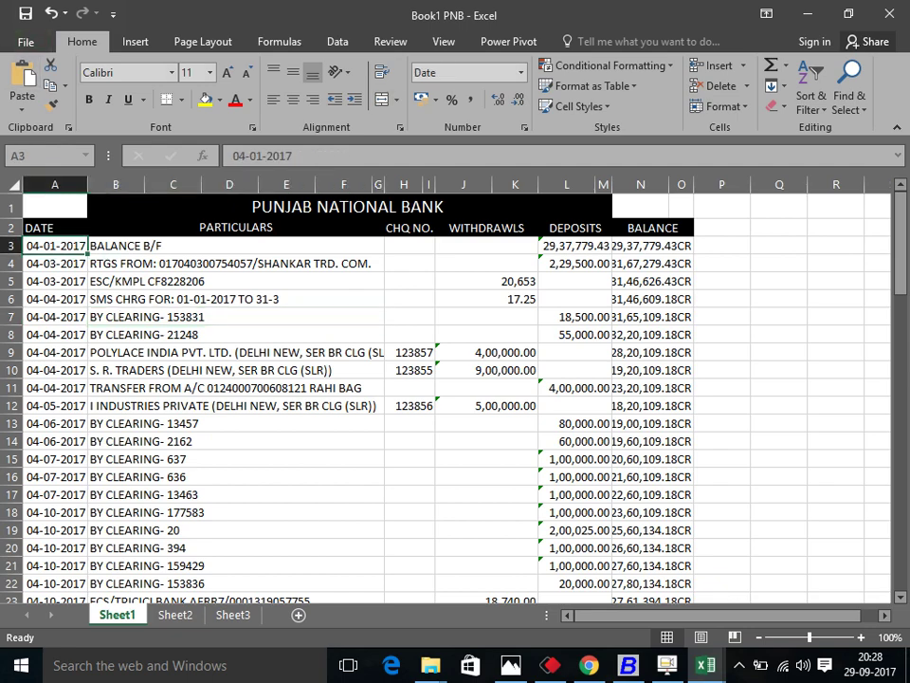
key("shift+Right")
key("shift+Right")
key("shift+Right")
key("shift+Right")
key("shift+Right")
key("shift+Right")
key("shift+Right")
key("shift+Right")
key("shift+Right")
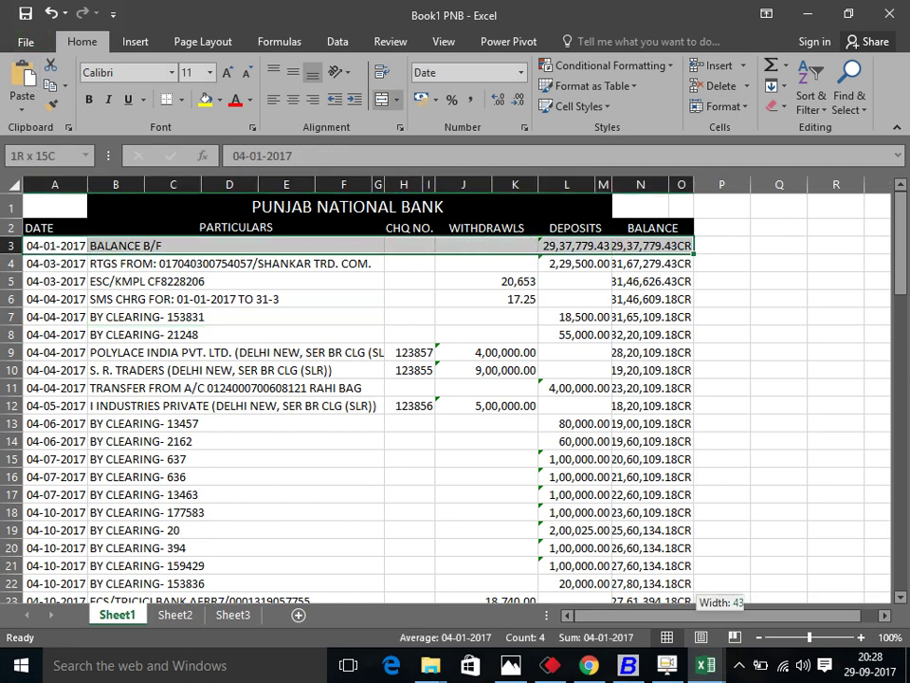
key("ctrl+shift+Down")
key("ctrl+BackSpace")
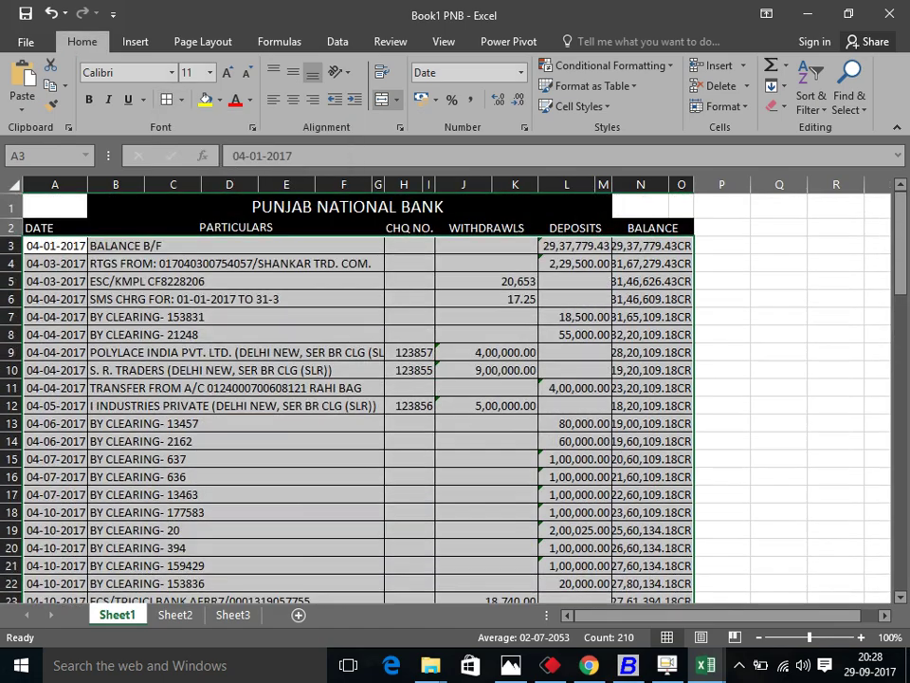
key("Up")
key("Down")
key("Right")
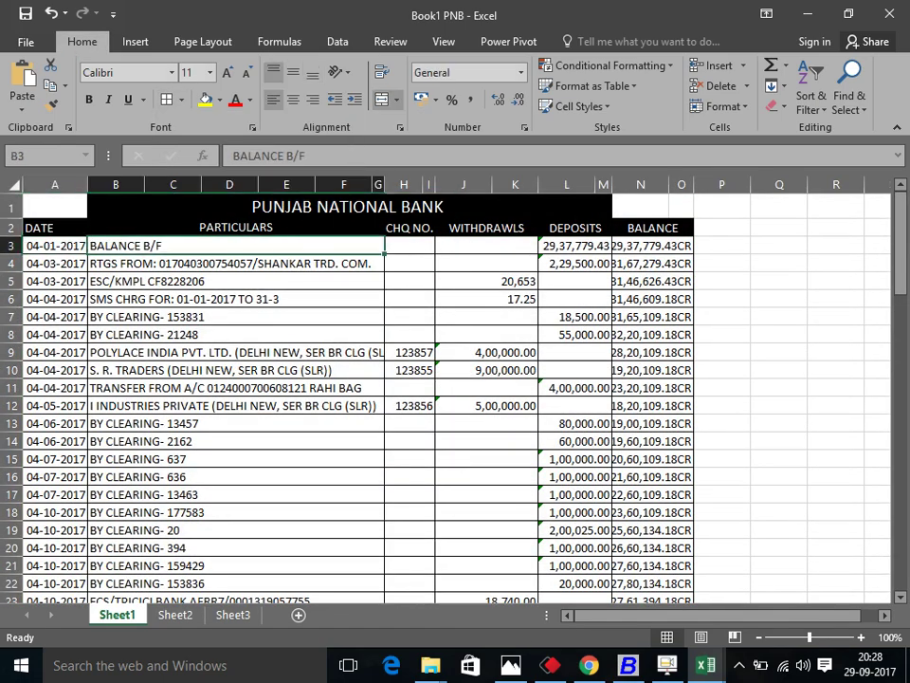
Zoom the sheet to 70% and widen the Date column so the dates display in full.
scroll(455, 389, "down", 2, "ctrl")
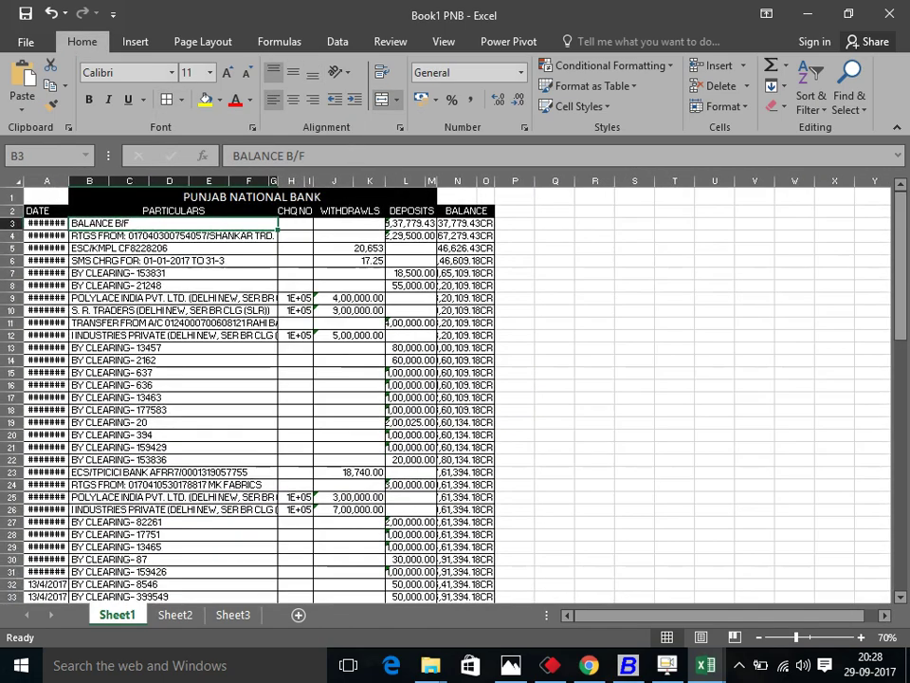
key("Up")
key("Up")
left_click_drag(69, 180, 93, 181)
left_click(198, 296)
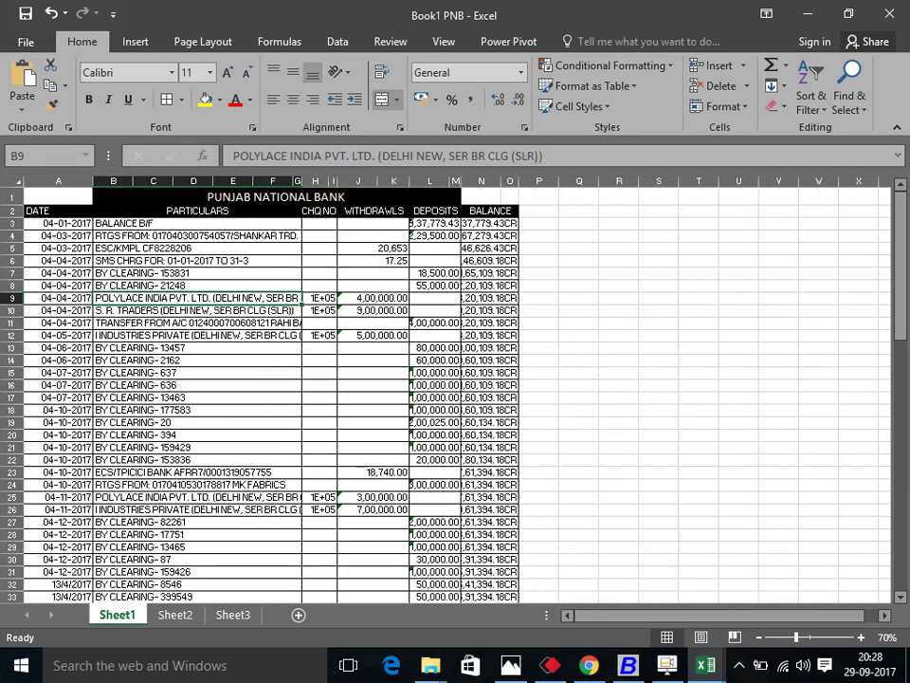
Examine the statement's BALANCE B/F row and the RTGS entry from SHANKAR TRD. COM. below it.
key("Up")
key("Up")
key("Up")
key("Up")
key("Up")
key("Up")
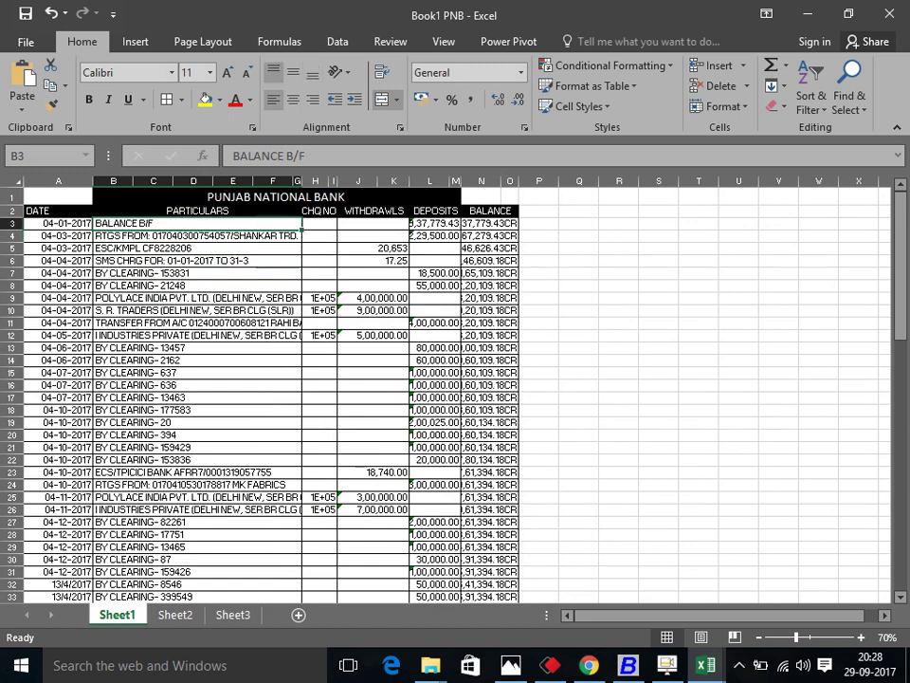
key("Left")
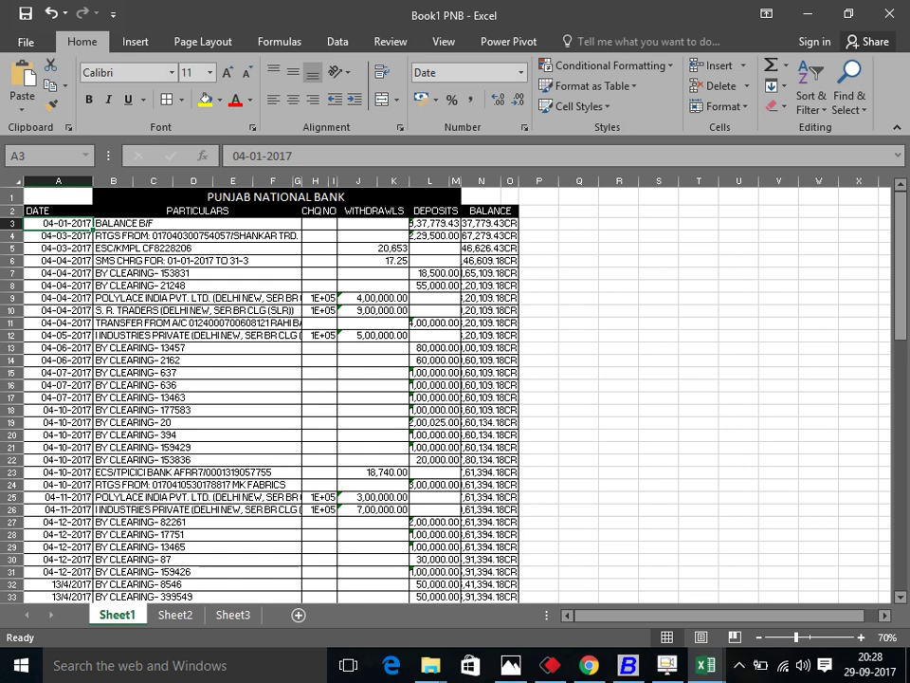
left_click(199, 235)
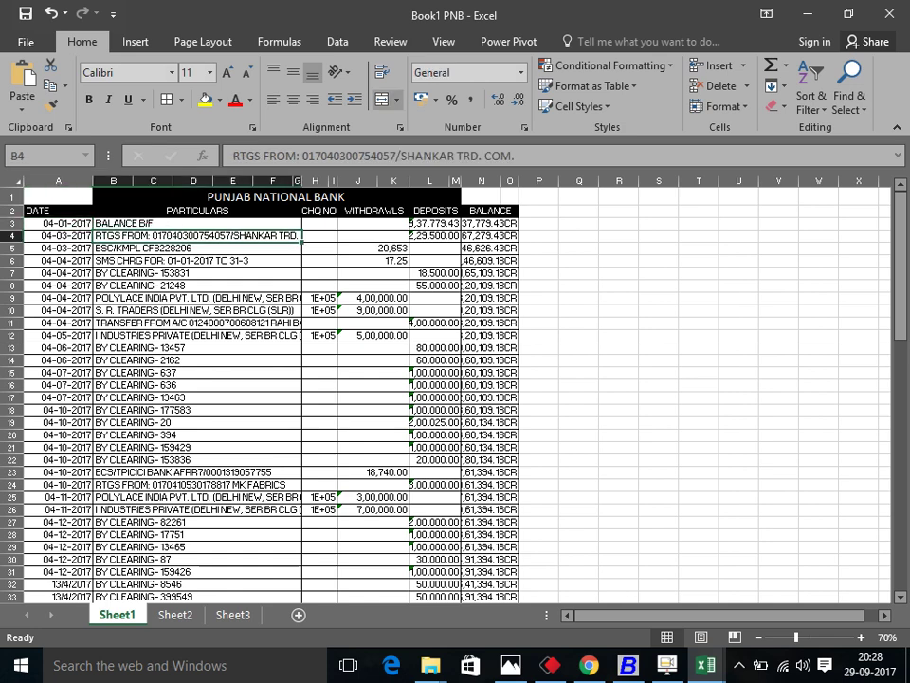
Widen the Deposits column of the bank statement so its amounts display in full.
left_click(434, 211)
key("ctrl+c")
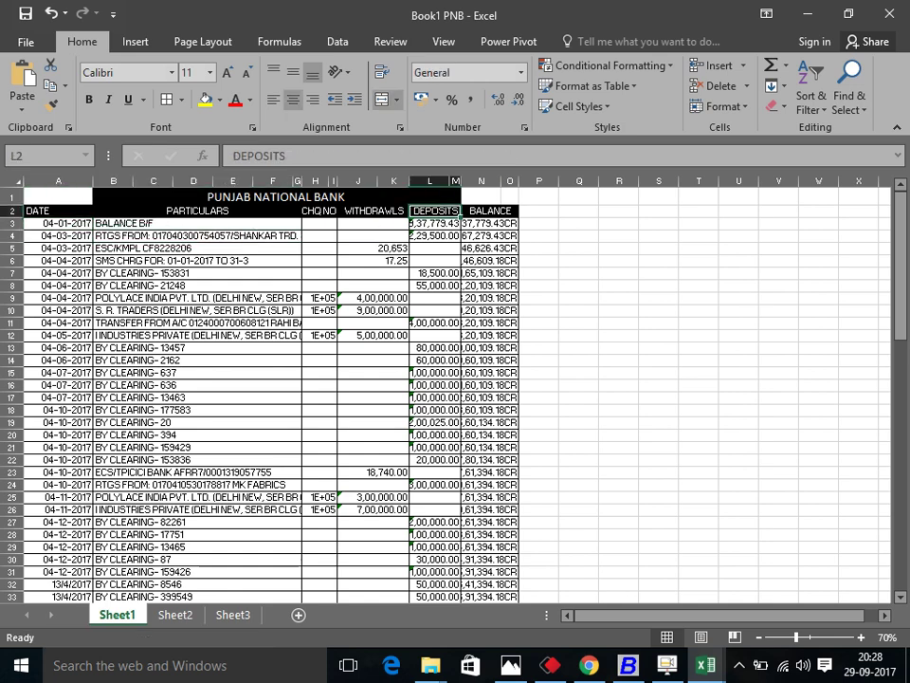
left_click_drag(462, 180, 477, 180)
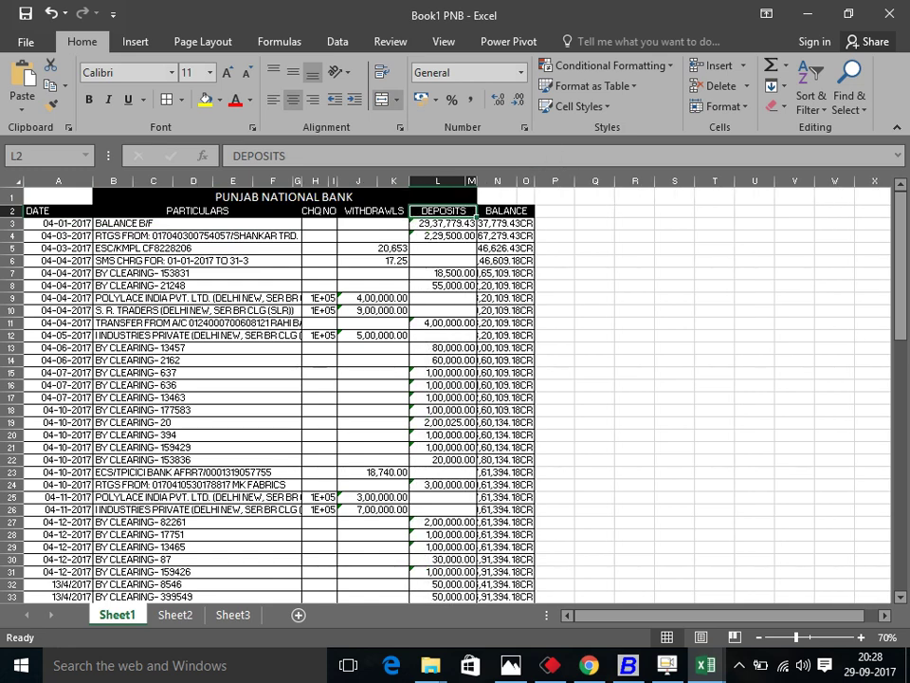
left_click(442, 223)
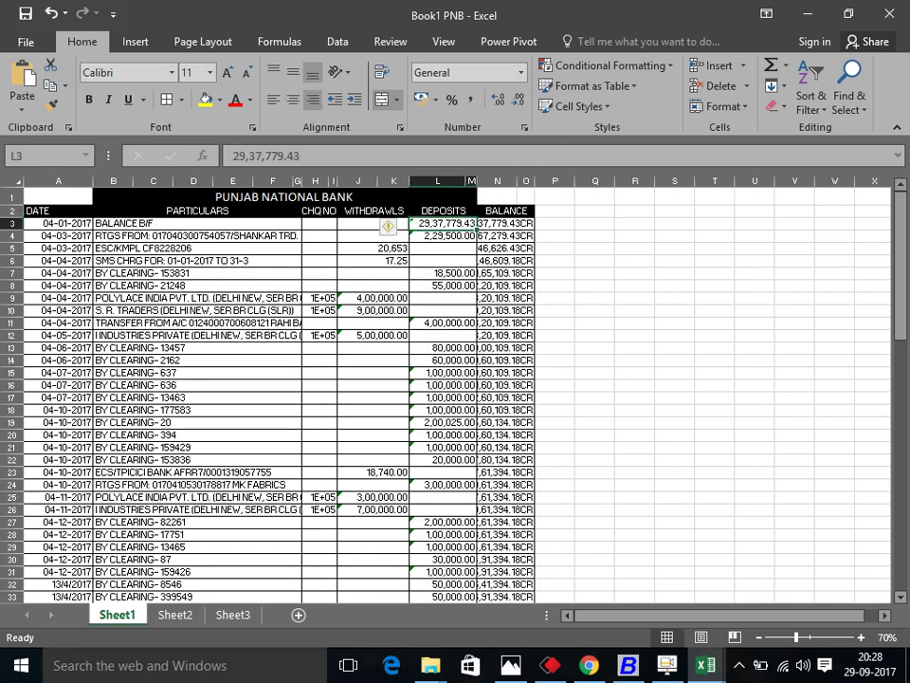
Check the statement's RTGS row against the Account Ledger workbook, going to the TONI INDUSTRIES PVT . LTD. entry in C9.
key("Down")
key("Left")
key("Left")
key("Left")
key("Left")
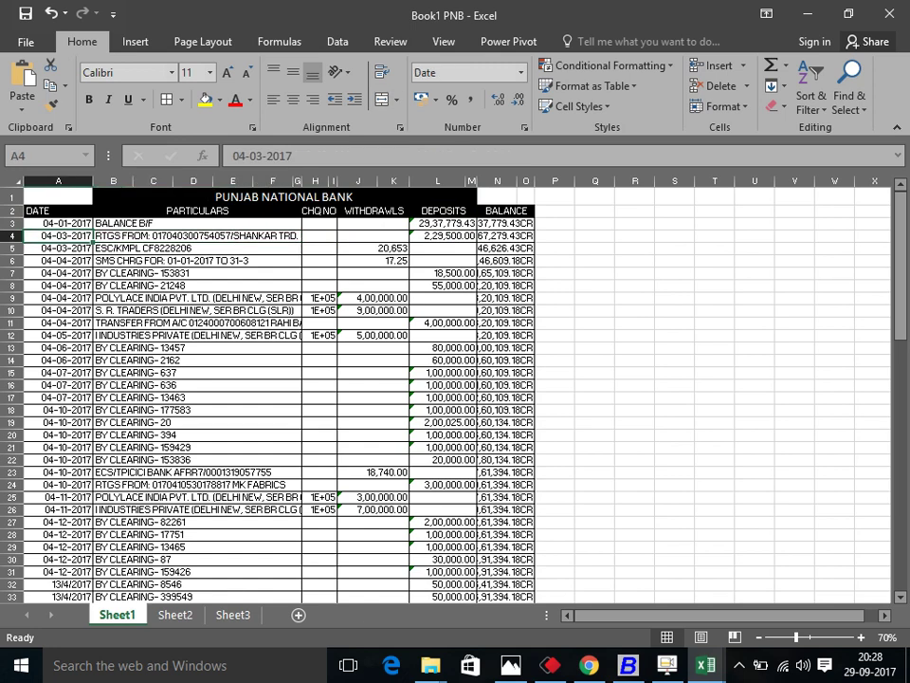
key("Right")
key("ctrl+Tab")
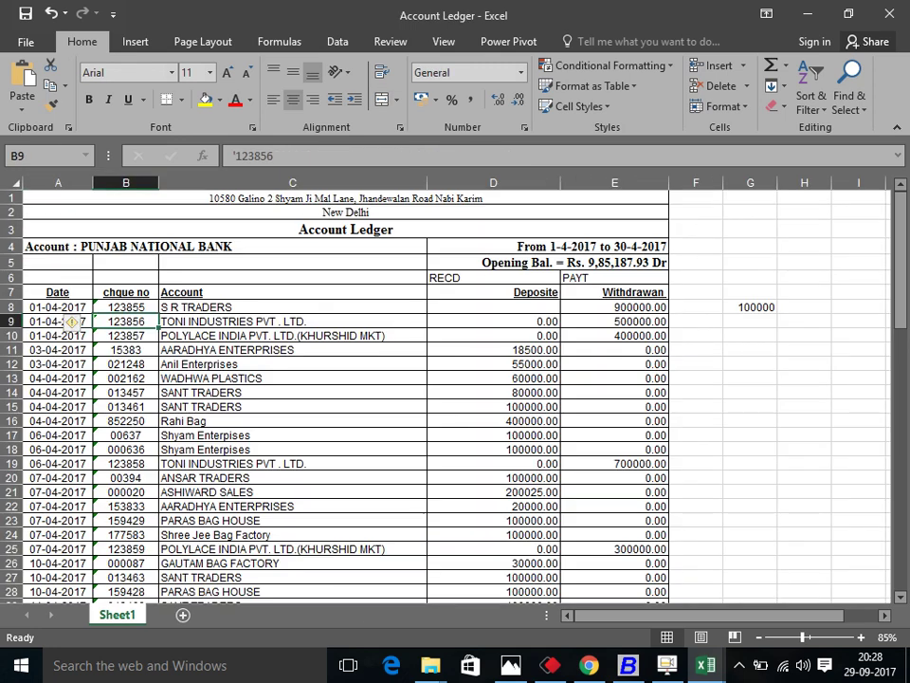
left_click(292, 321)
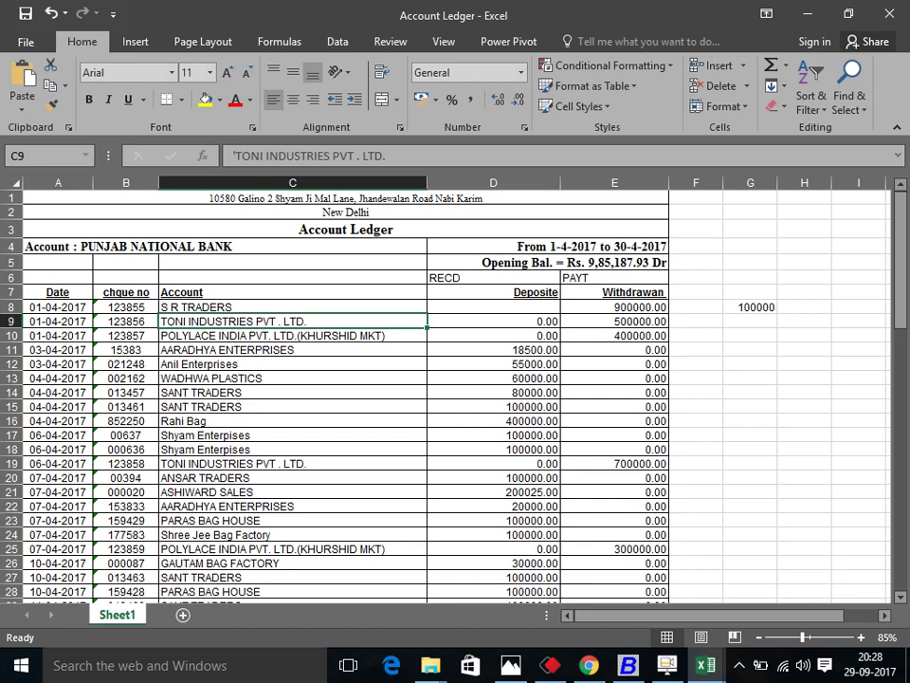
Compare the Book1 PNB statement with the Account Ledger, reading across the ledger's TONI INDUSTRIES PVT . LTD. row to its withdrawal amount.
key("alt+Tab")
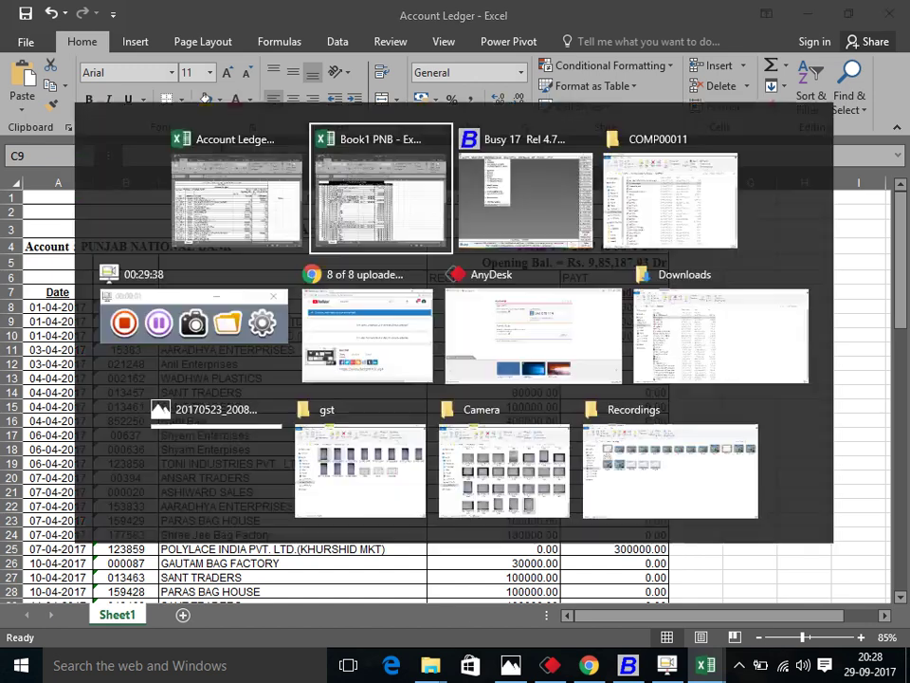
key("alt+Tab")
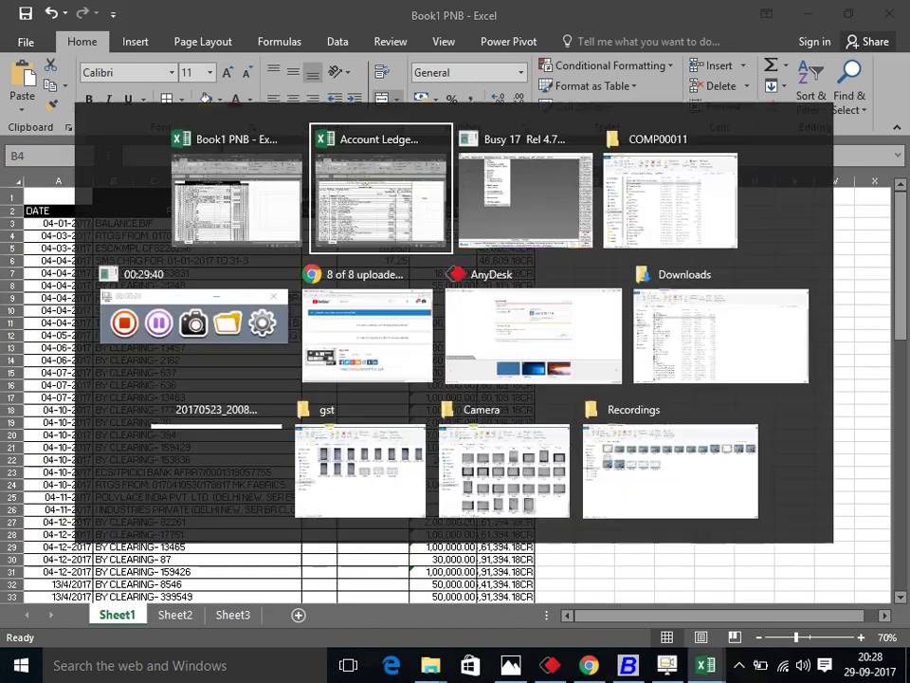
key("alt+Tab")
key("alt+Tab")
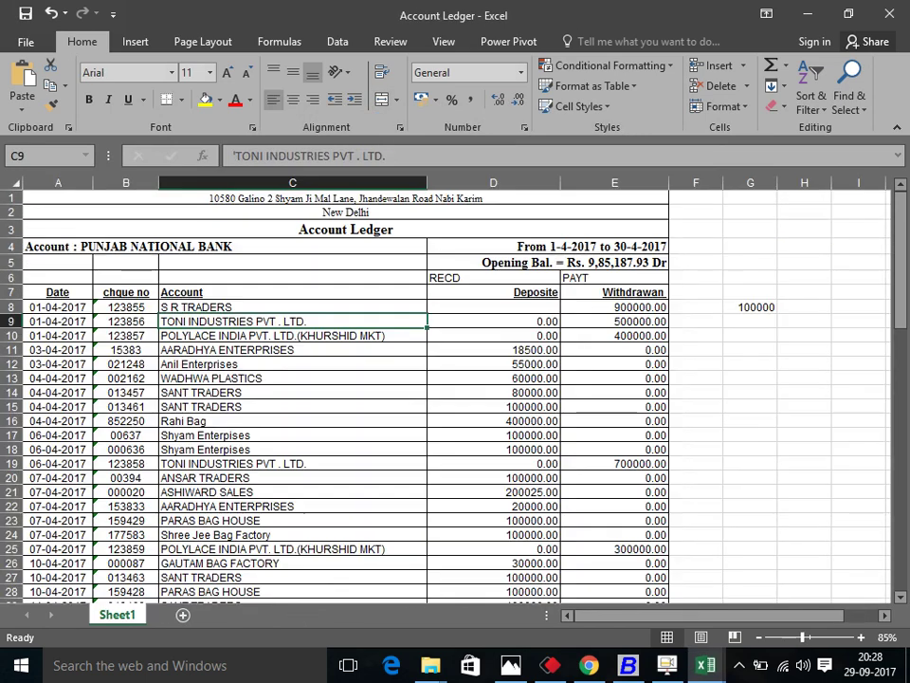
key("Right")
key("Right")
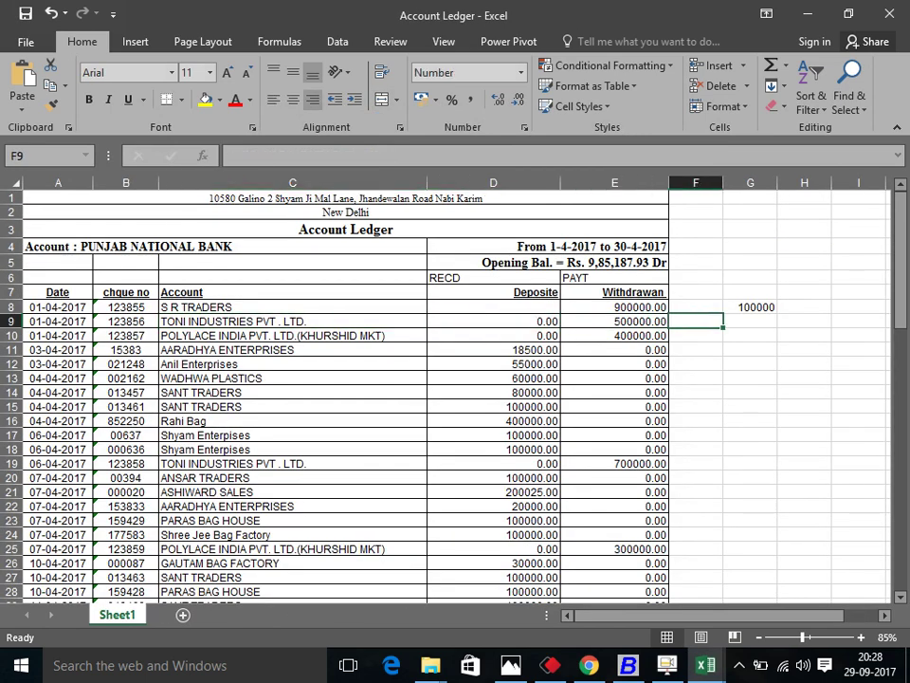
Delete the address row at the top of the Account Ledger and insert two blank rows in its place.
key("Up")
key("Up")
key("Up")
key("Up")
key("Up")
key("Up")
key("Up")
key("Home")
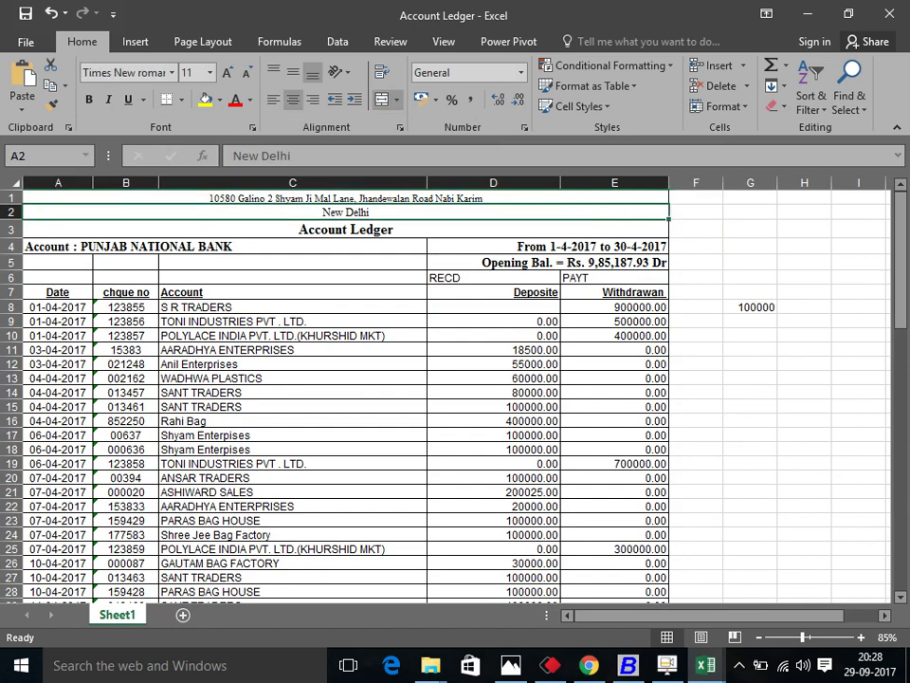
key("Up")
key("ctrl+a")
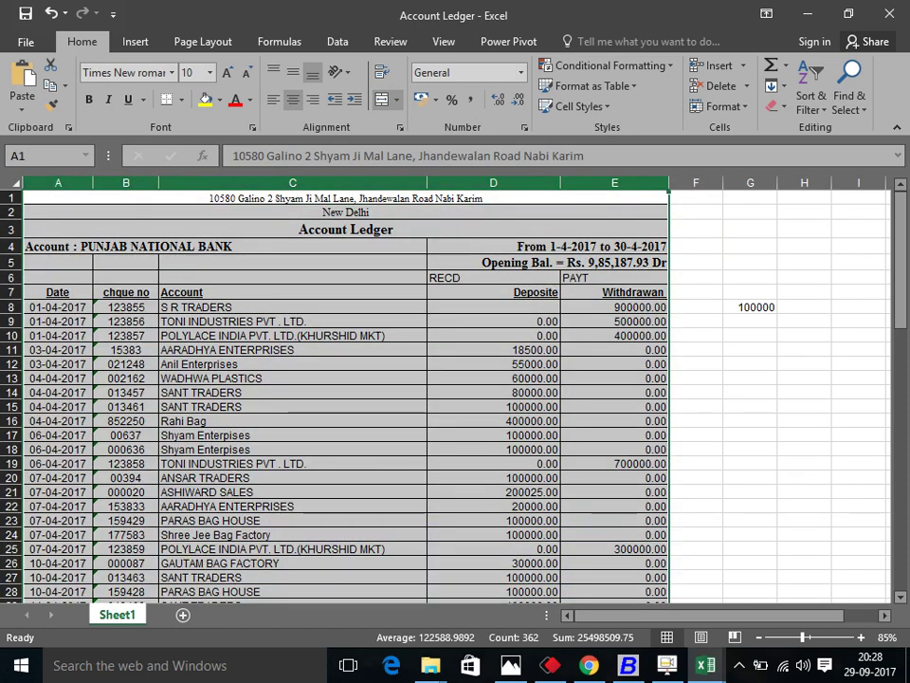
key("shift+space")
key("ctrl+minus")
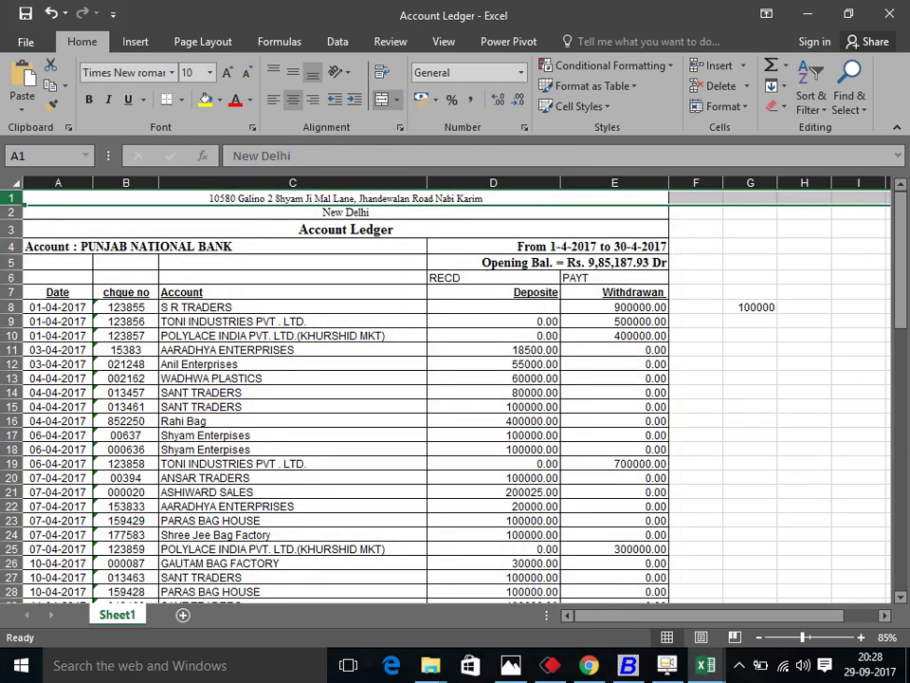
key("ctrl+shift+plus")
key("ctrl+shift+plus")
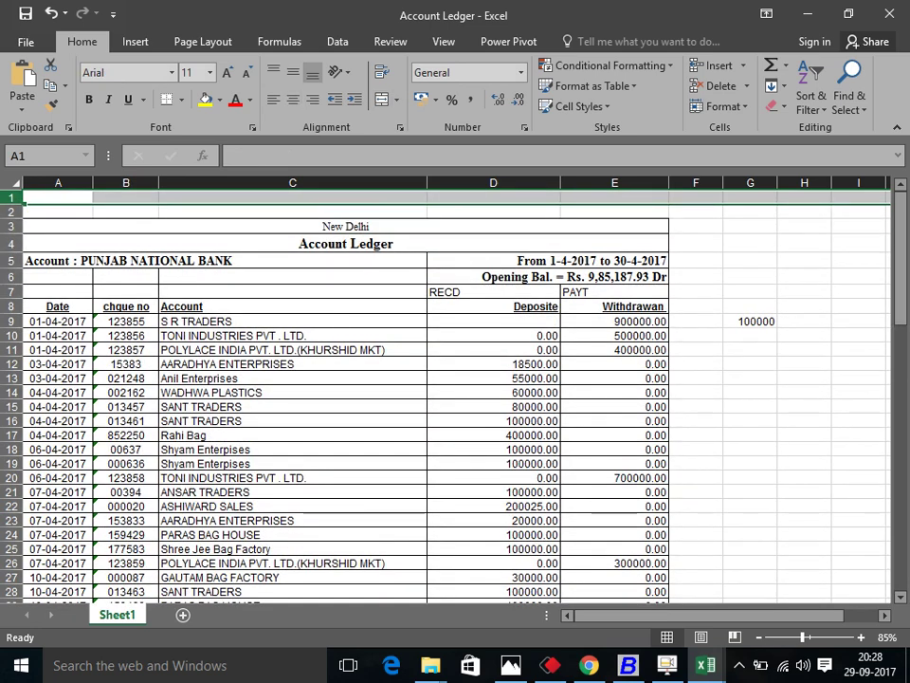
Enter the heading STAR ENTERPRISES in cell C1 of the Account Ledger.
key("Right")
key("Right")
key("Right")
key("Right")
key("Left")
key("Left")
key("Left")
key("Right")
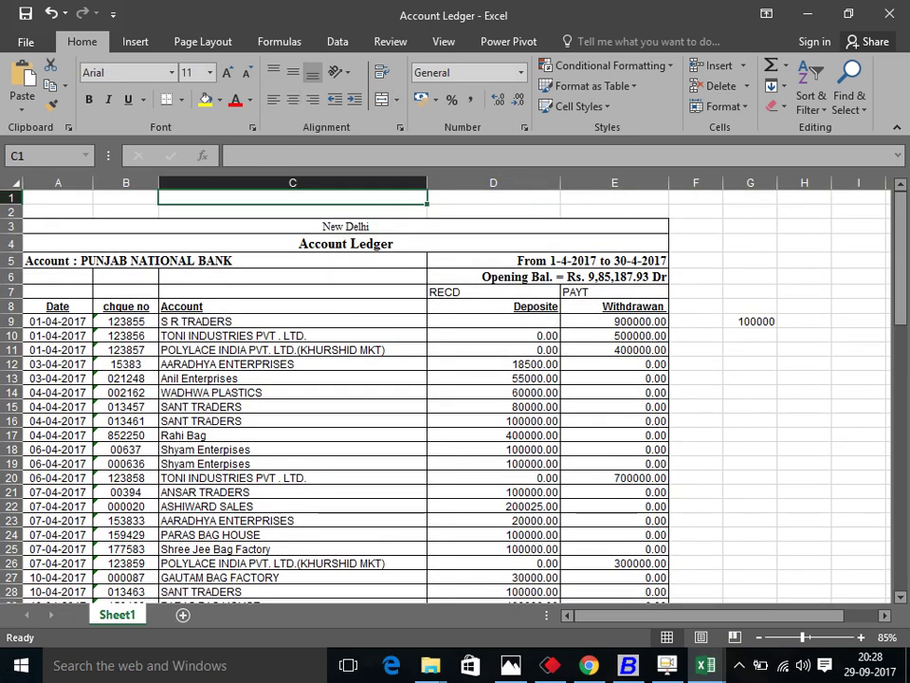
type("STAR EBT")
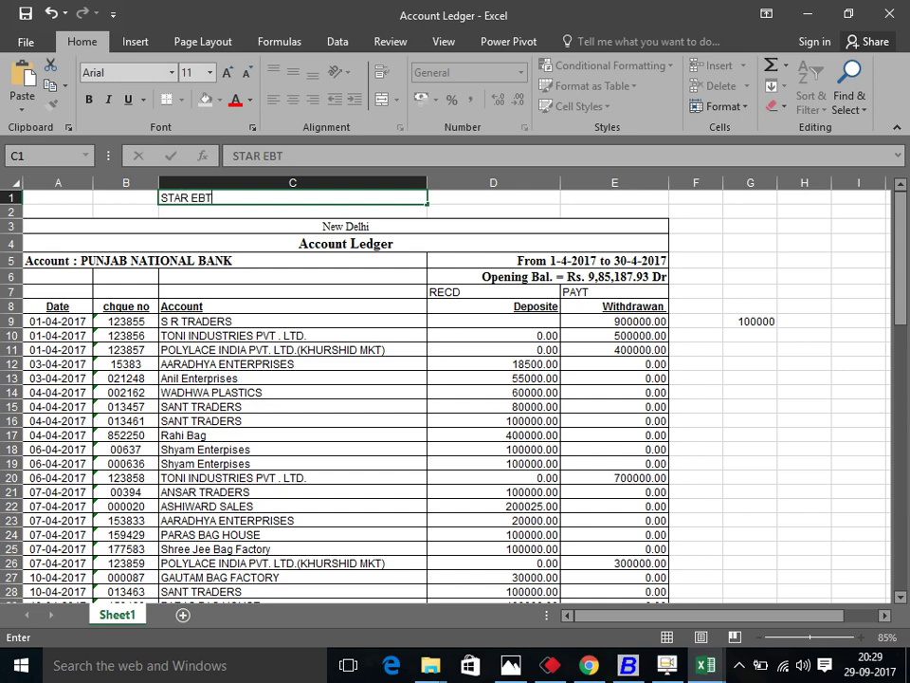
key("BackSpace")
key("BackSpace")
type("NTERPRSE")
key("BackSpace")
key("BackSpace")
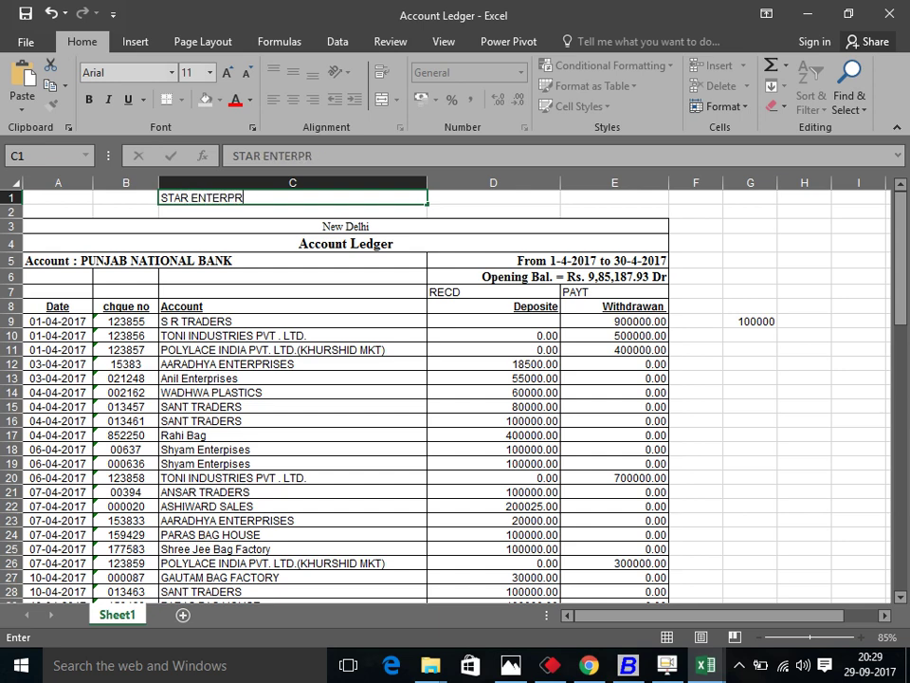
type("ISES")
key("Return")
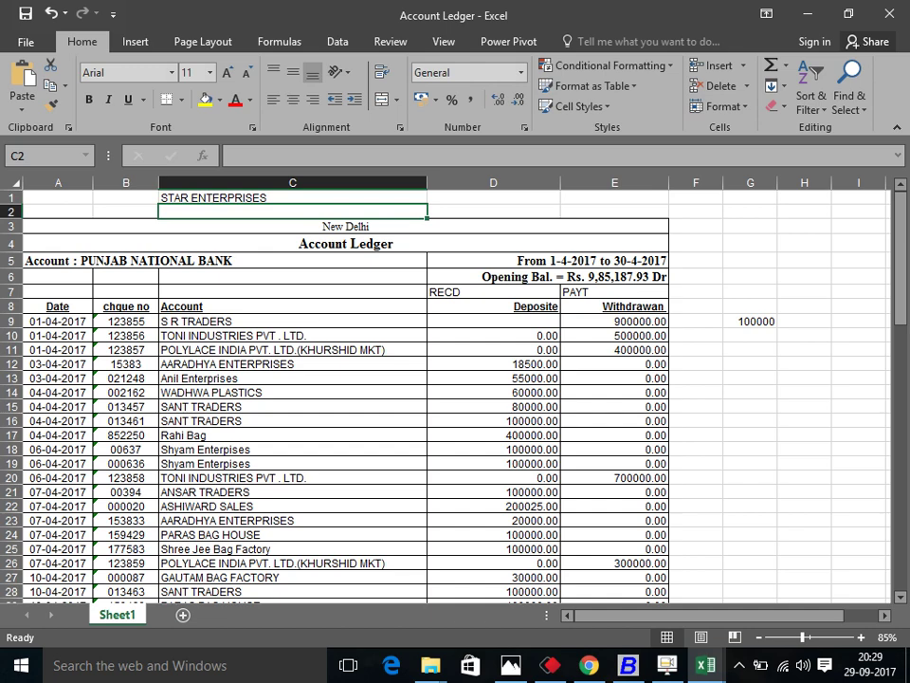
Switch to the Book1 PNB workbook and widen column G so more of the statement's Particulars text fits.
left_click(57, 260)
left_click(292, 306)
key("alt+Tab")
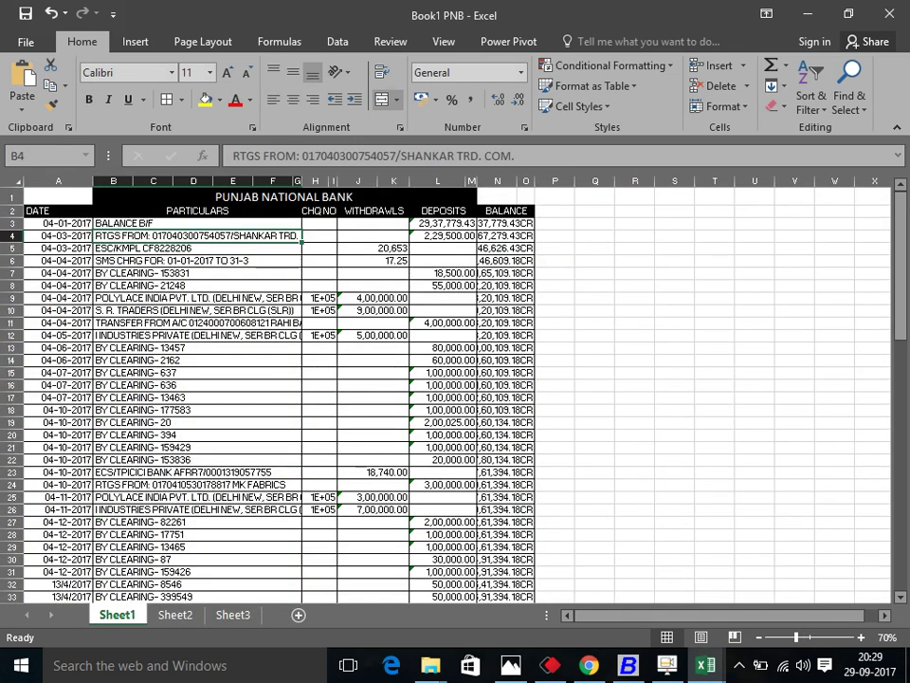
left_click(297, 180)
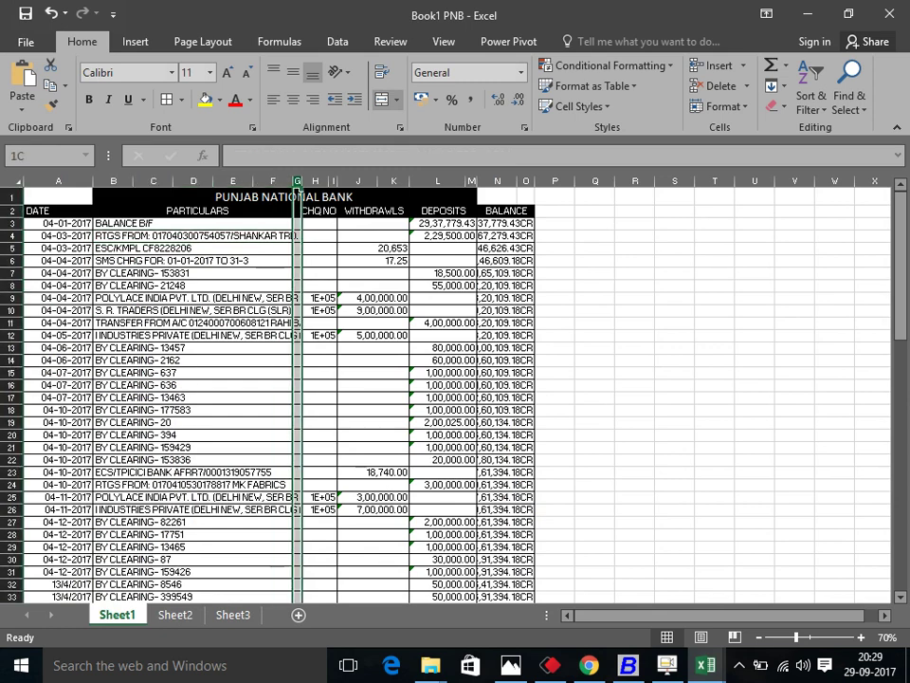
left_click_drag(301, 181, 300, 183)
left_click_drag(297, 189, 335, 190)
key("ctrl+z")
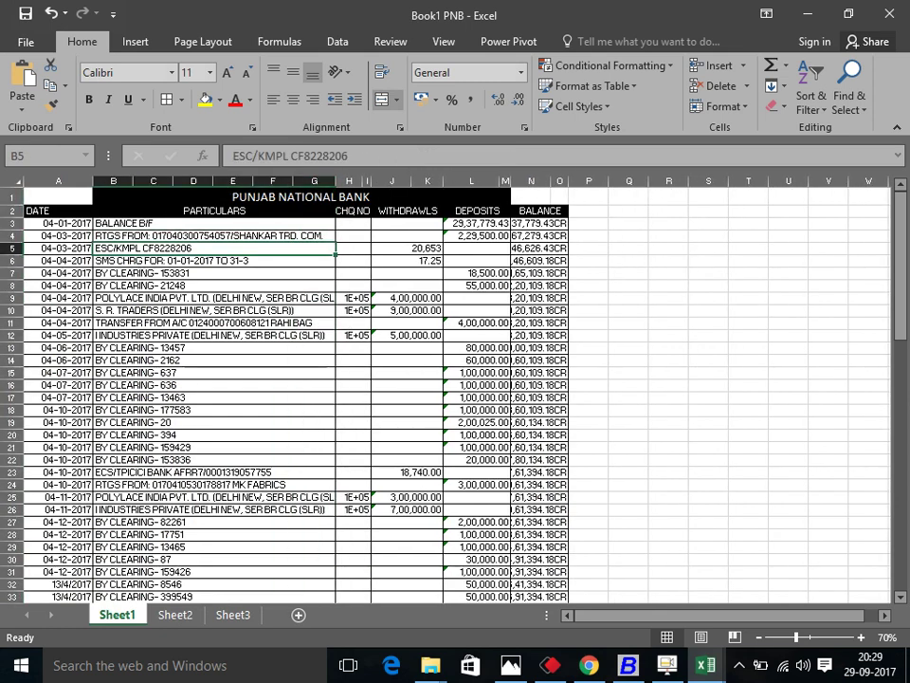
Examine the bank statement from its PUNJAB NATIONAL BANK heading down to the S. R. TRADERS entry in B10.
scroll(455, 379, "up", 1)
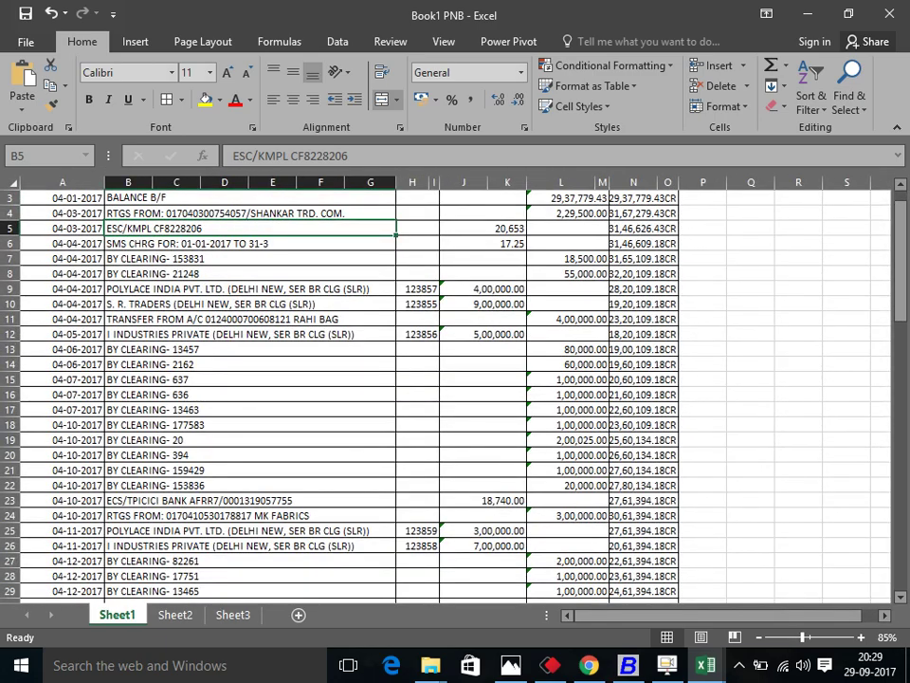
key("Up")
key("Up")
key("Up")
key("Up")
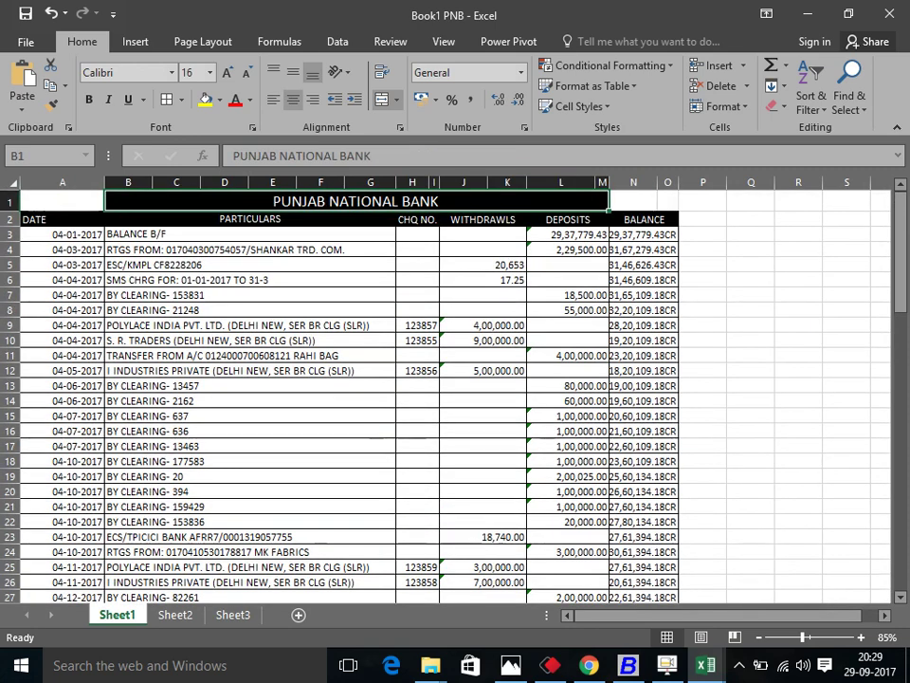
key("Down")
key("Down")
key("Down")
key("Down")
key("Down")
key("Down")
key("Down")
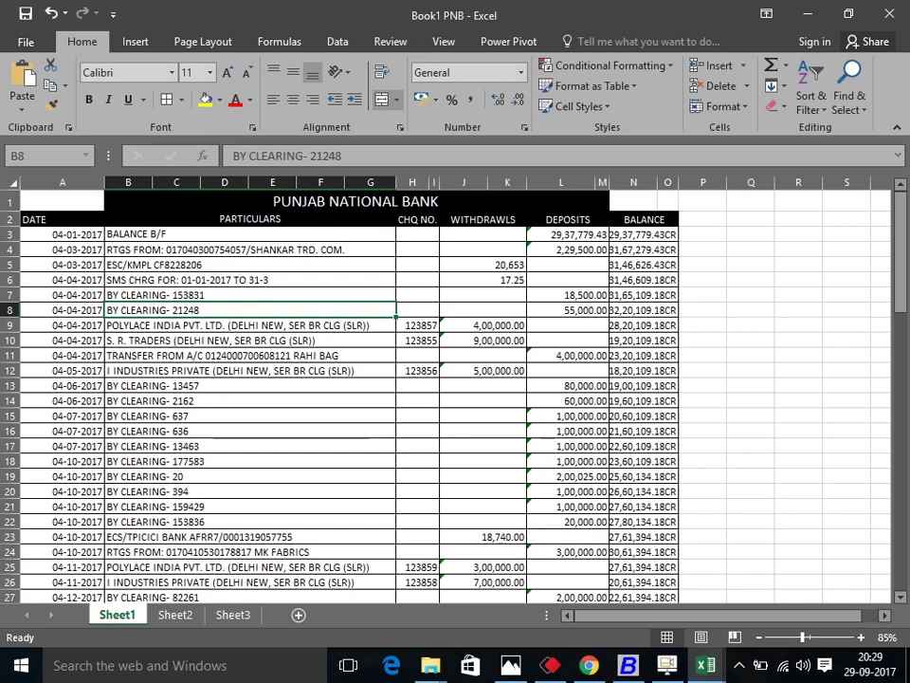
key("Down")
key("Down")
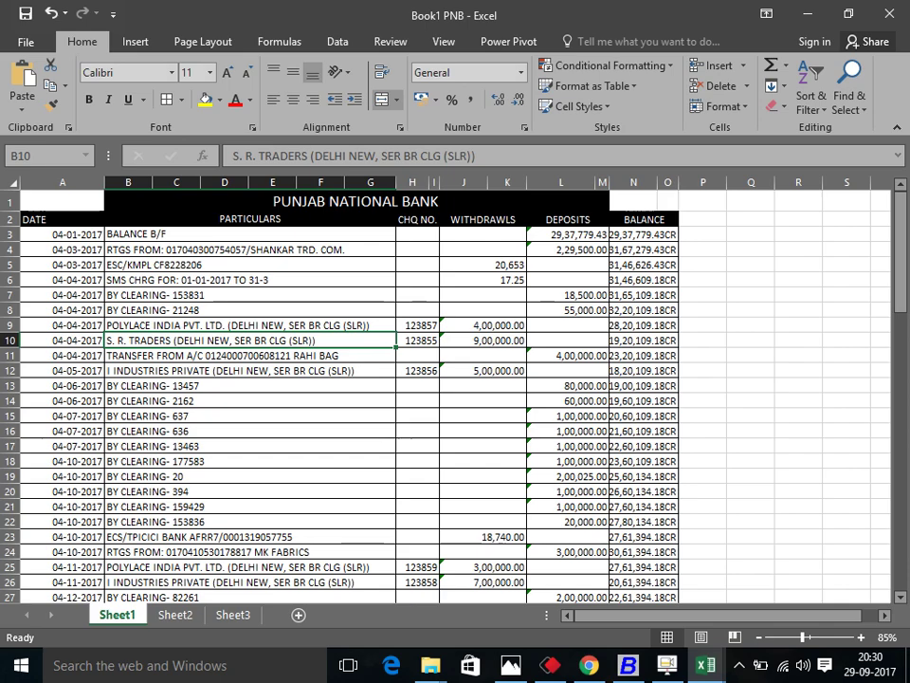
Switch to Busy 17 and look over the Payment, Receipt and Journal transaction types.
key("alt+Tab")
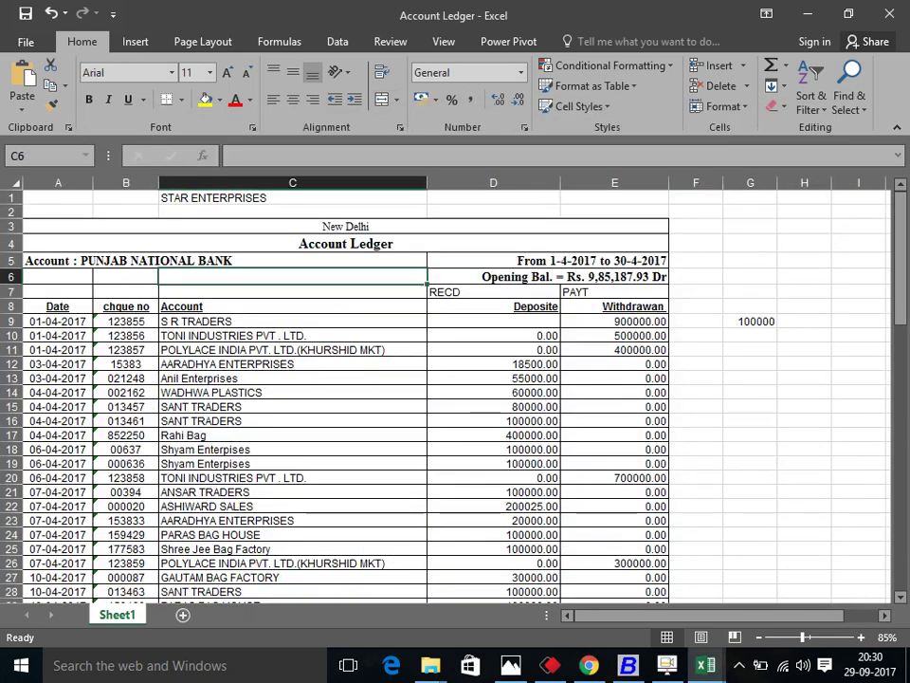
key("alt+Tab")
key("alt+Tab")
key("alt+Tab")
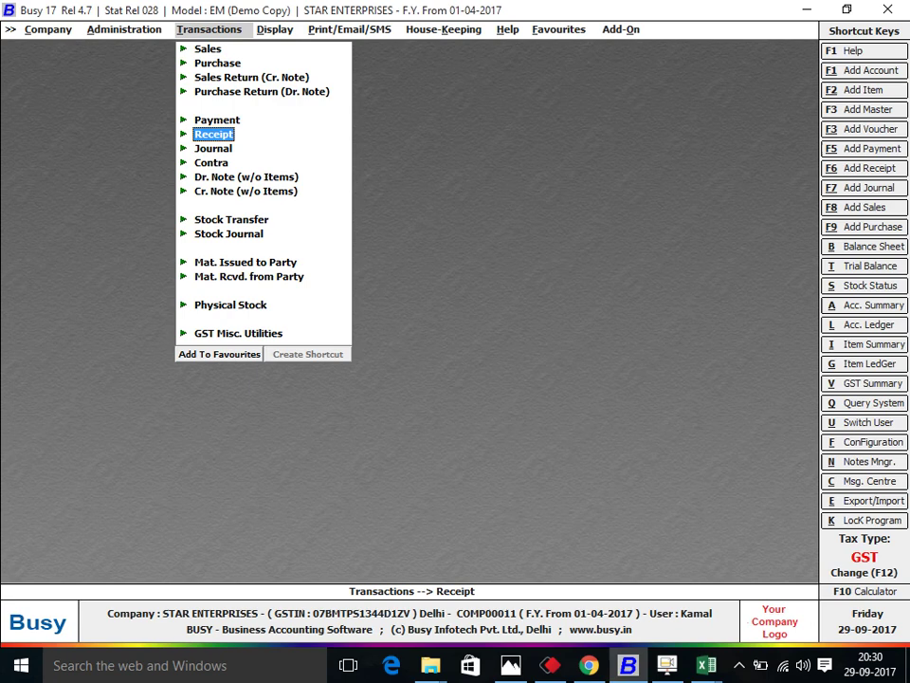
key("Up")
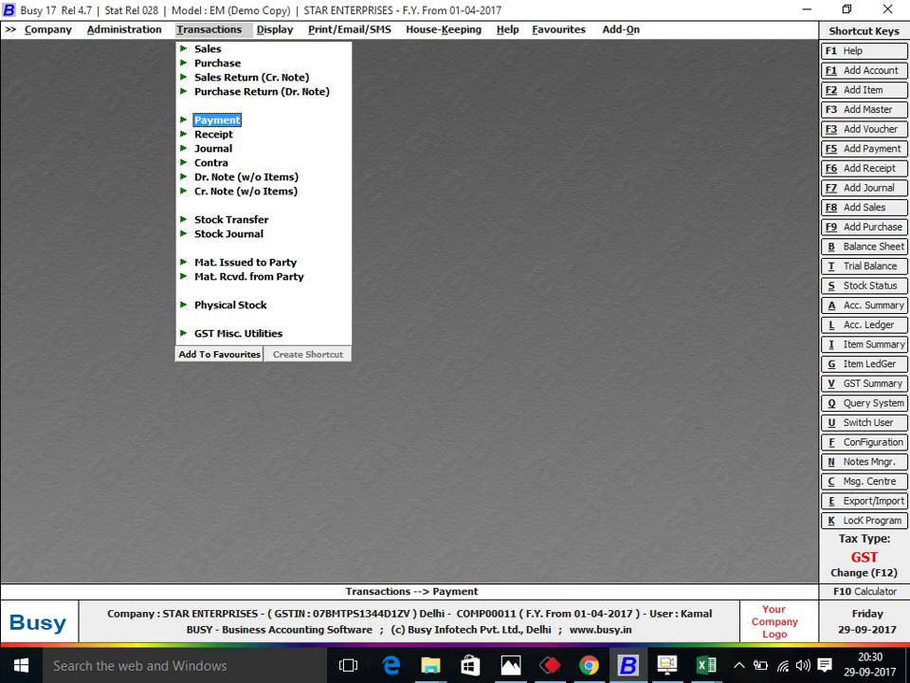
key("Down")
key("Down")
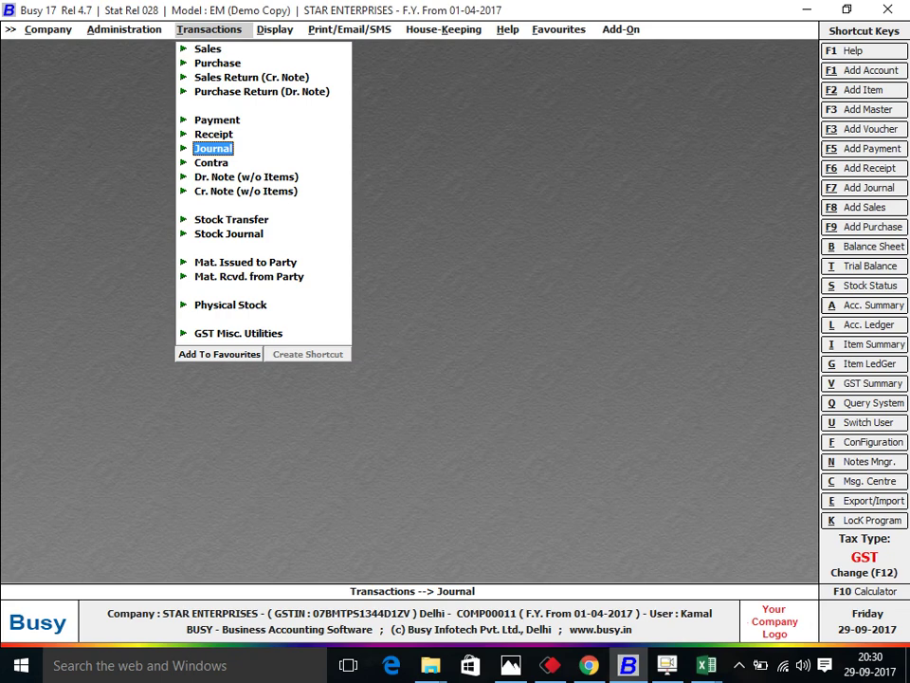
Return to the Book1 PNB statement and select the particulars from S. R. TRADERS in B10 through BY CLEARING- 637 in B15.
key("alt+Tab")
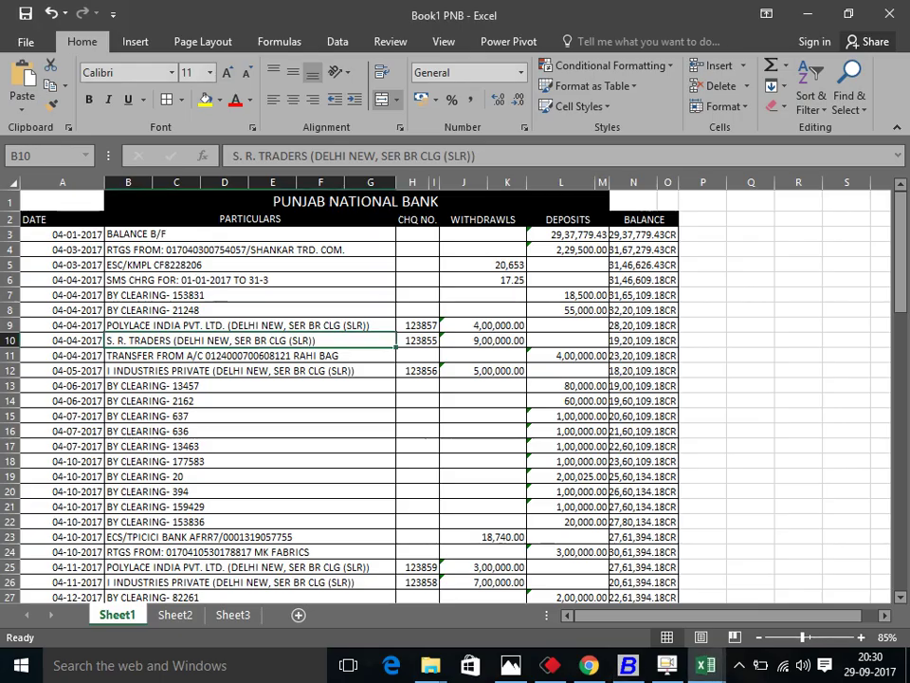
key("alt+Tab")
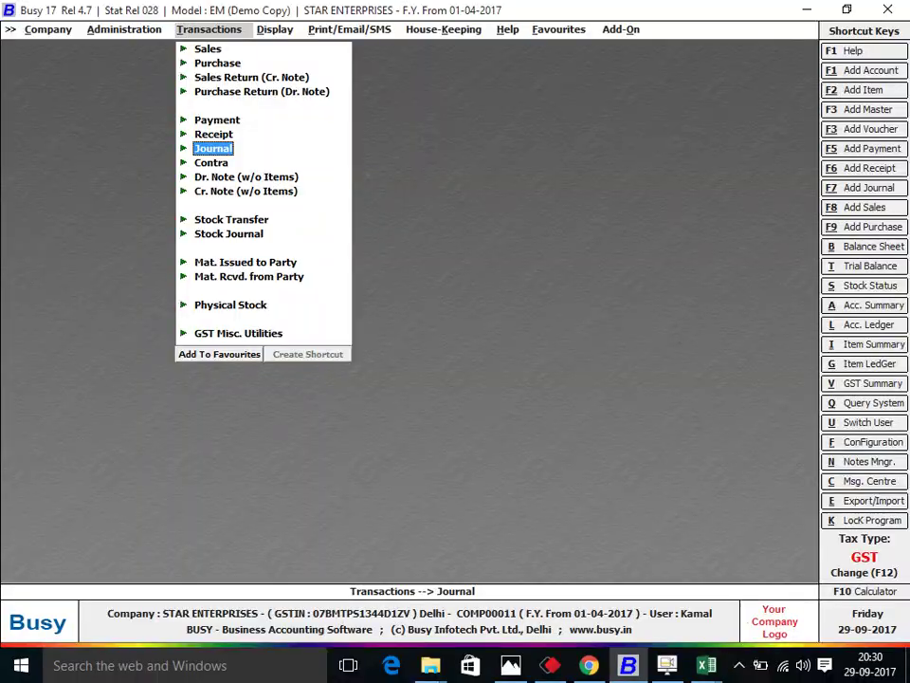
key("alt+Tab")
key("alt+Tab")
key("alt+Tab")
key("alt+Tab")
key("alt+Tab")
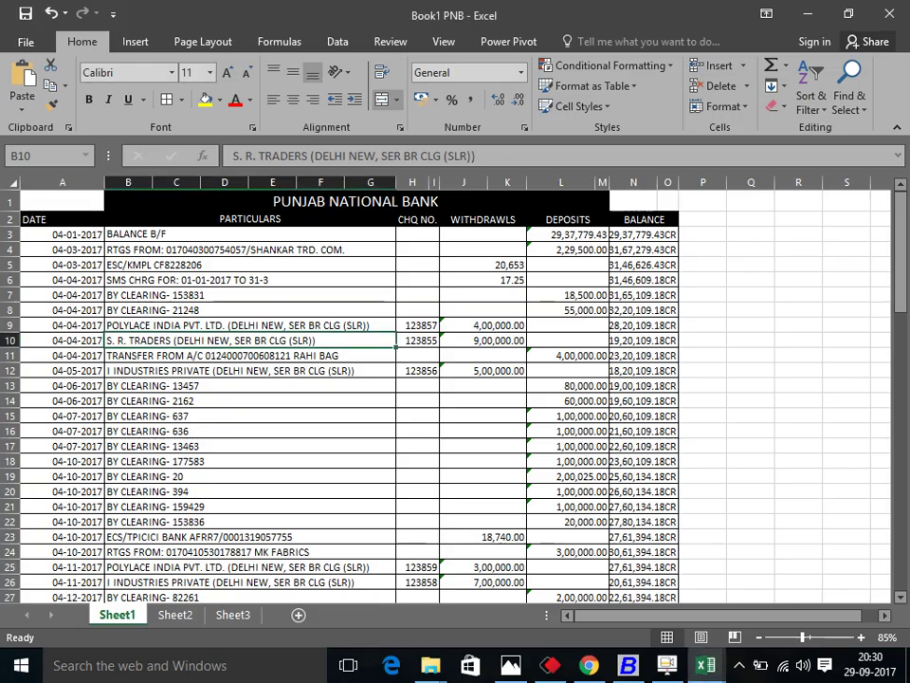
scroll(446, 389, "up", 1)
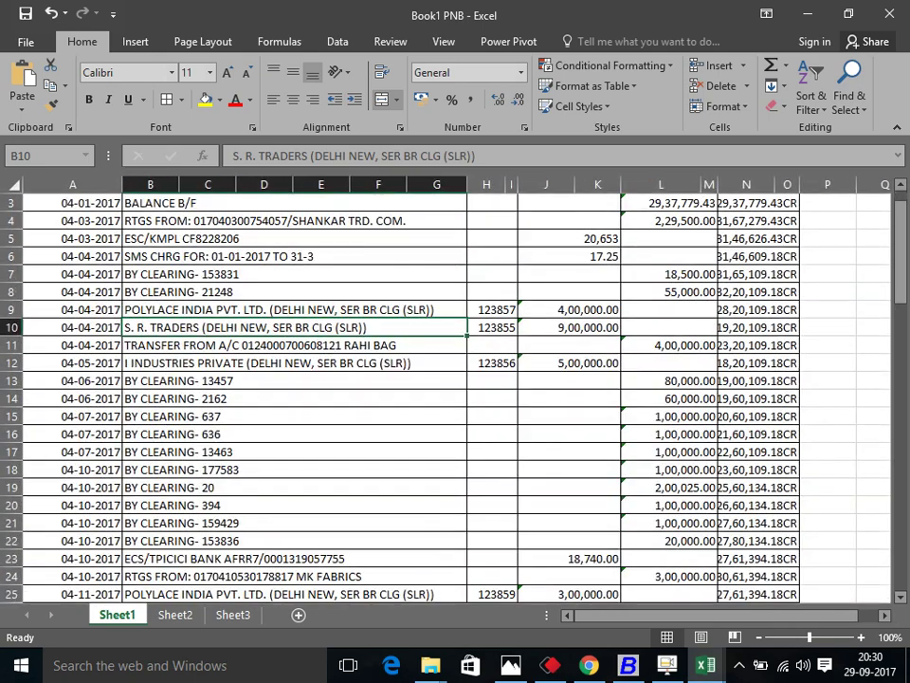
key("shift+Down")
key("shift+Down")
key("shift+Down")
key("shift+Down")
key("shift+Down")
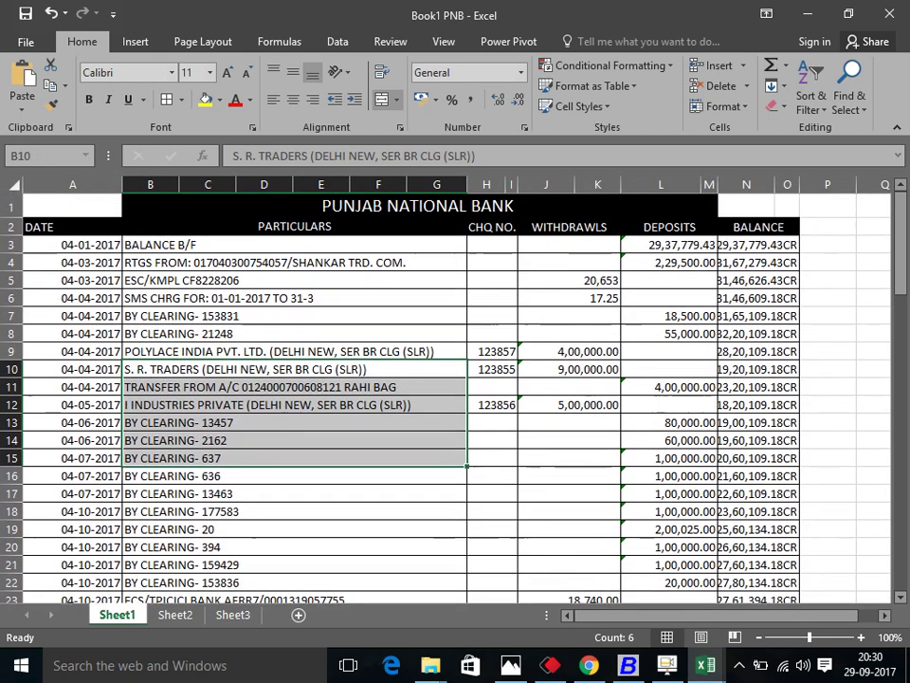
Examine the statement's BY CLEARING- 153831 entry in row 7 together with its deposit amount.
scroll(446, 389, "up", 1)
key("Up")
key("Up")
key("Up")
key("Up")
key("Up")
key("Up")
key("Up")
key("Up")
key("Up")
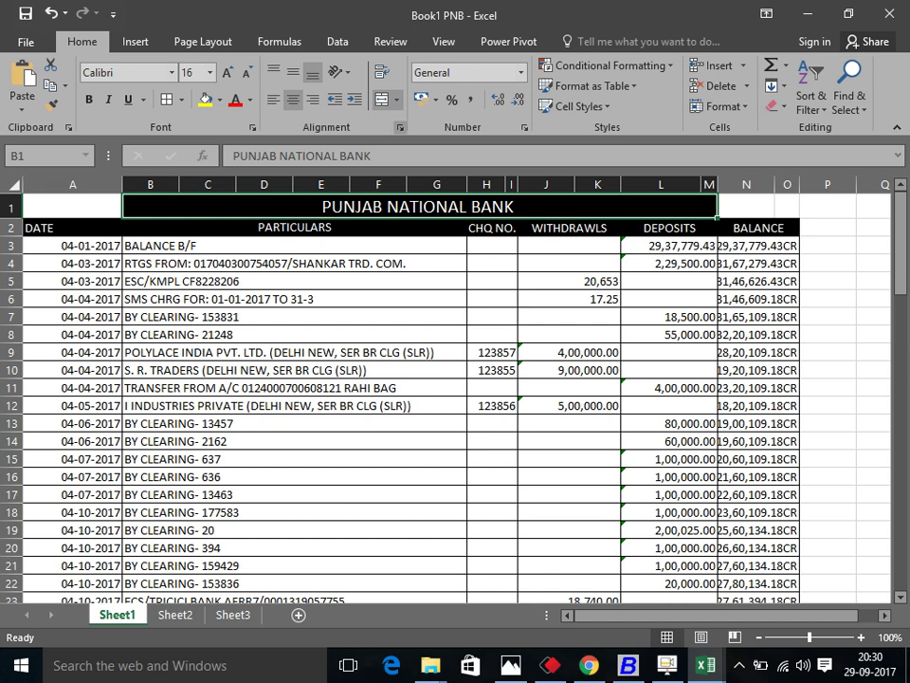
left_click(294, 316)
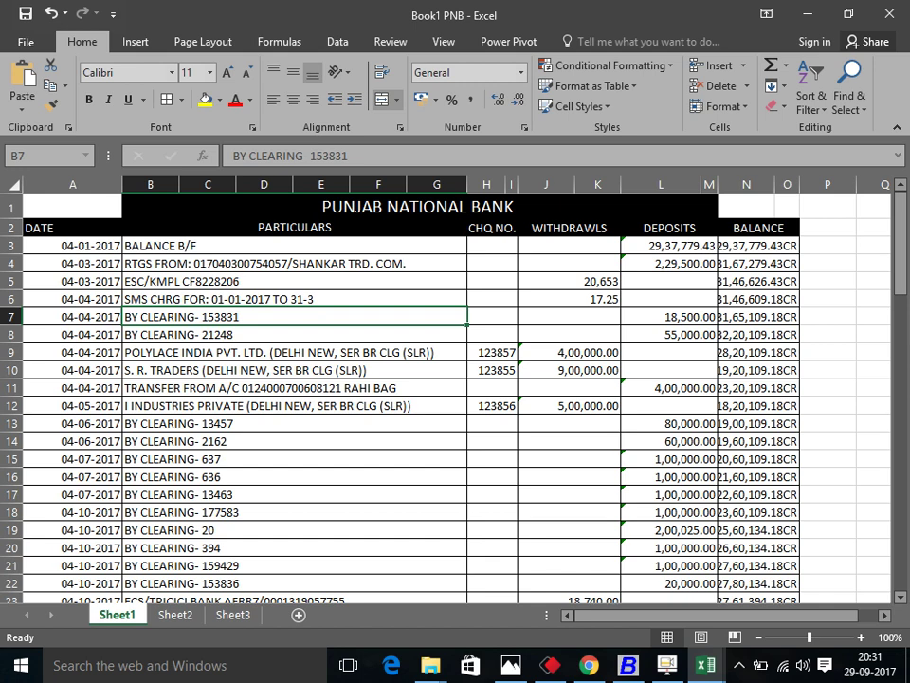
left_click(668, 317)
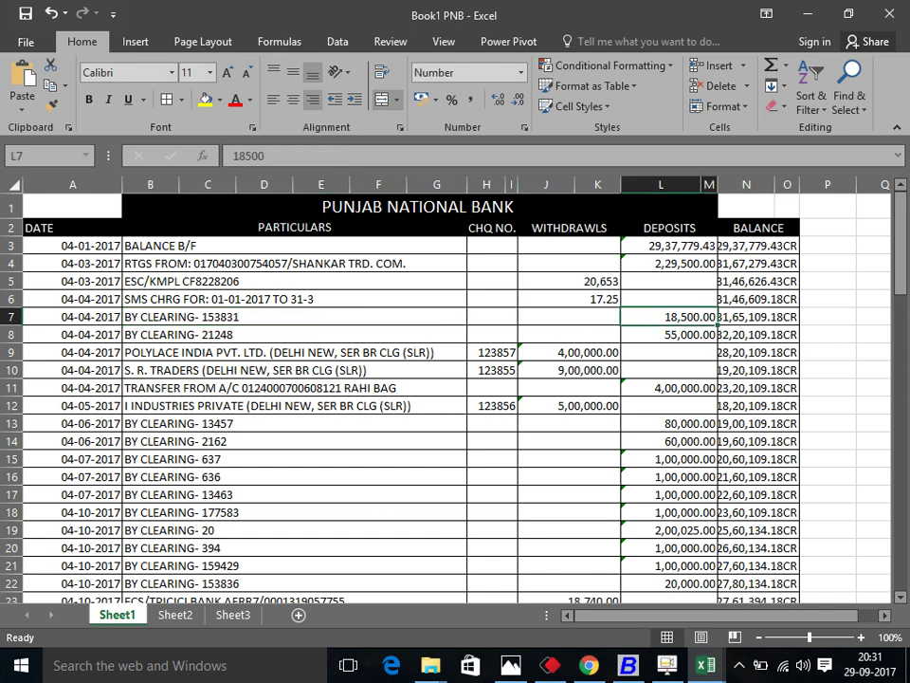
left_click(237, 317)
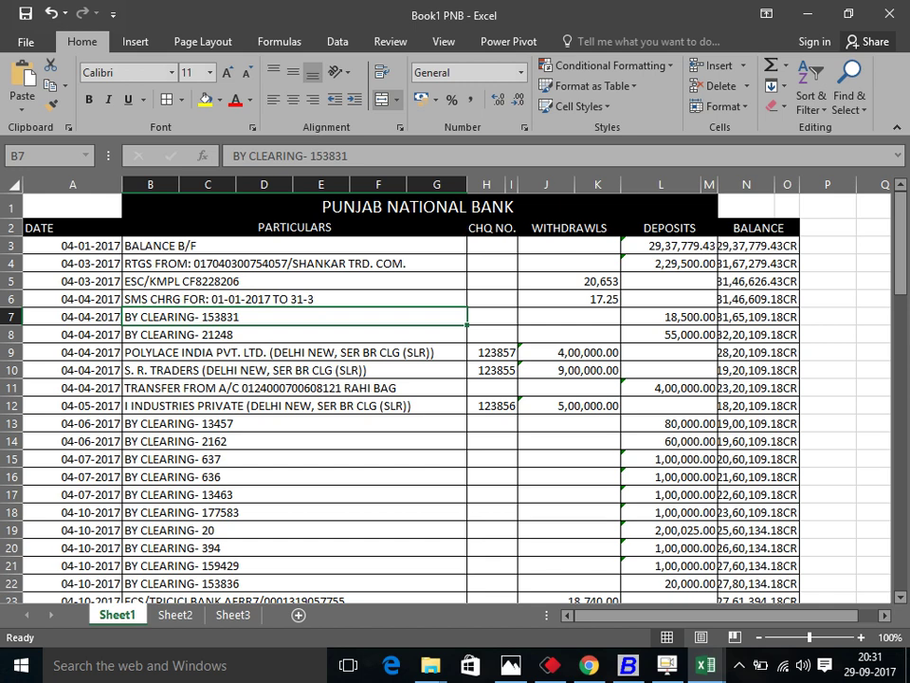
Switch to Busy 17 and locate Bank Reconciliation among the display reports.
key("alt")
key("alt+Tab")
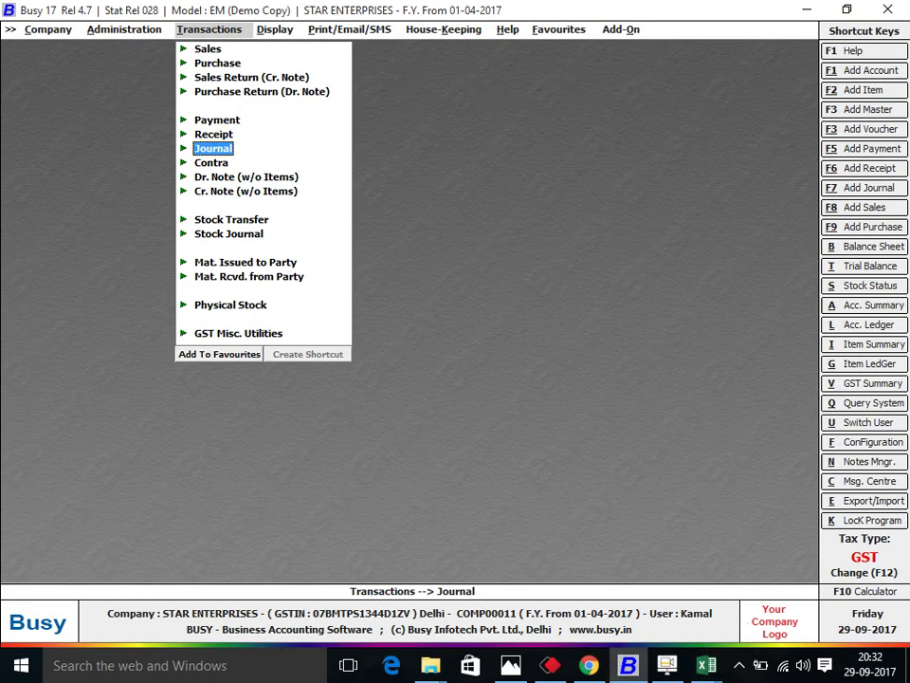
key("Right")
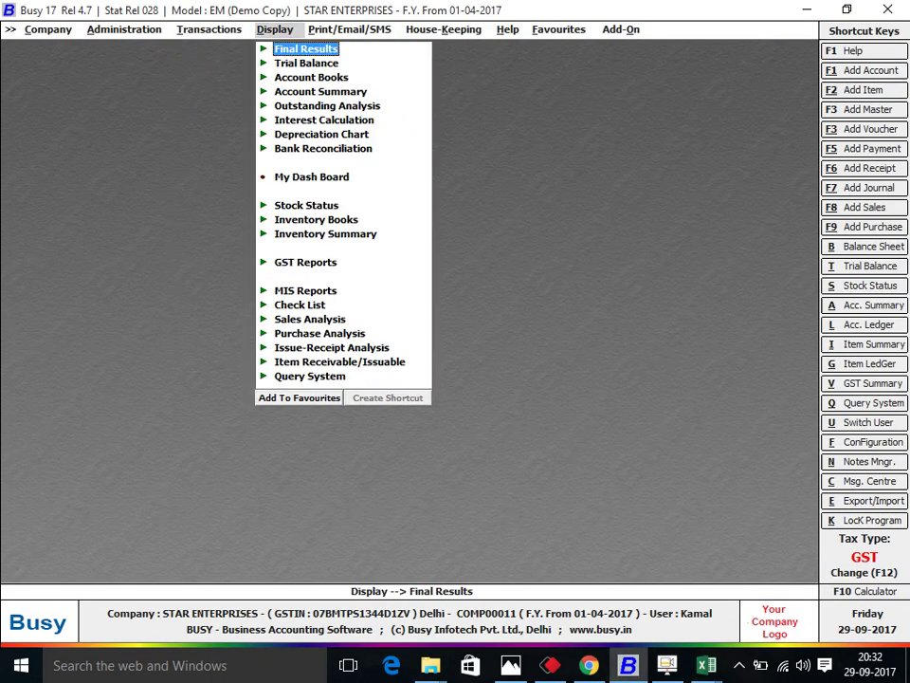
key("Down")
key("Down")
key("Down")
key("Down")
key("Down")
key("Down")
key("Down")
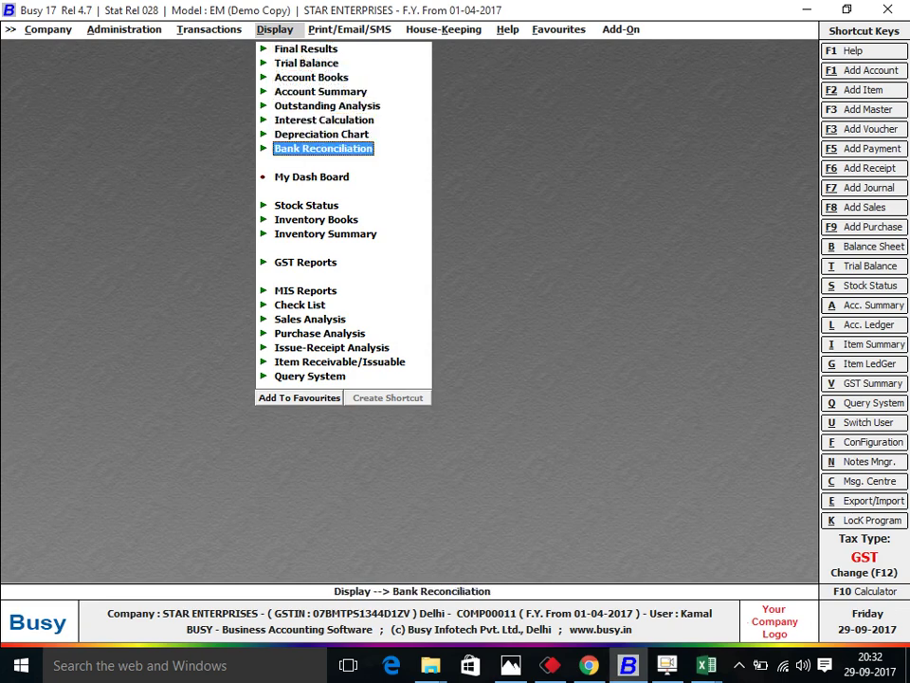
key("Left")
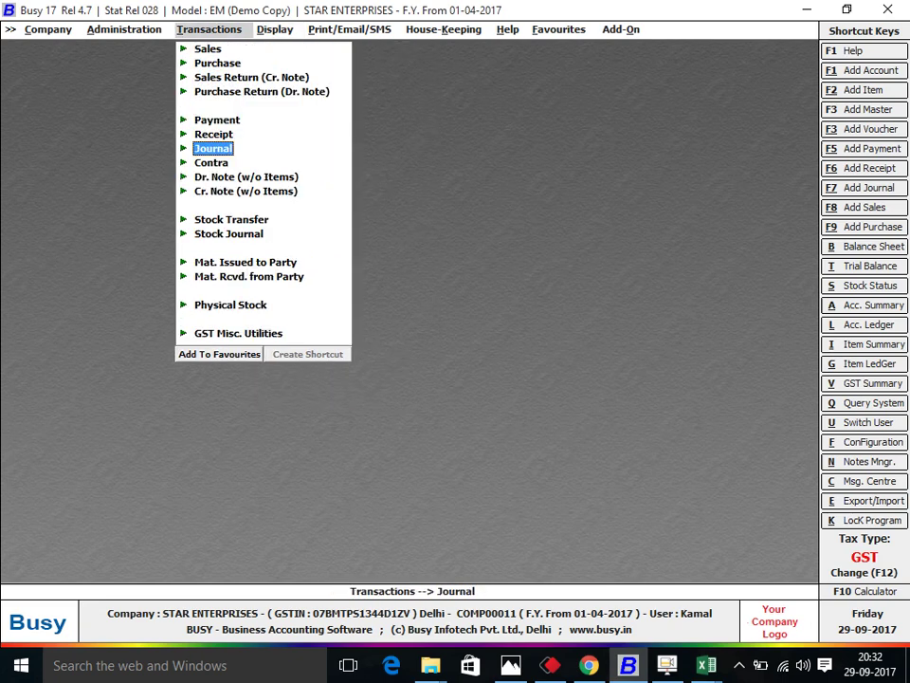
key("Right")
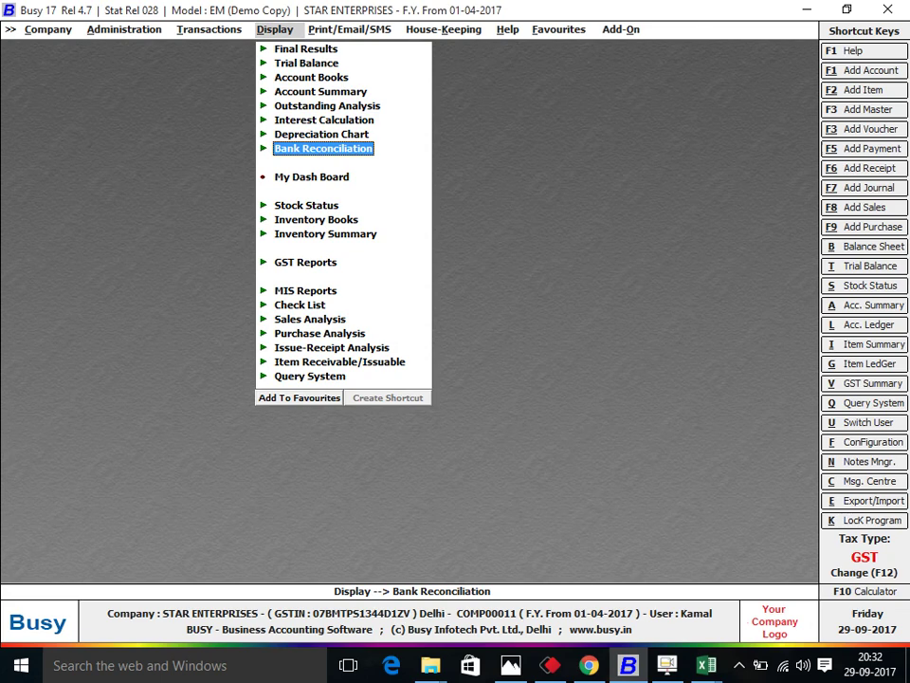
View the Accounts section of the Features / Options configuration, including its Bank Reconciliation setting, and close it.
key("Left")
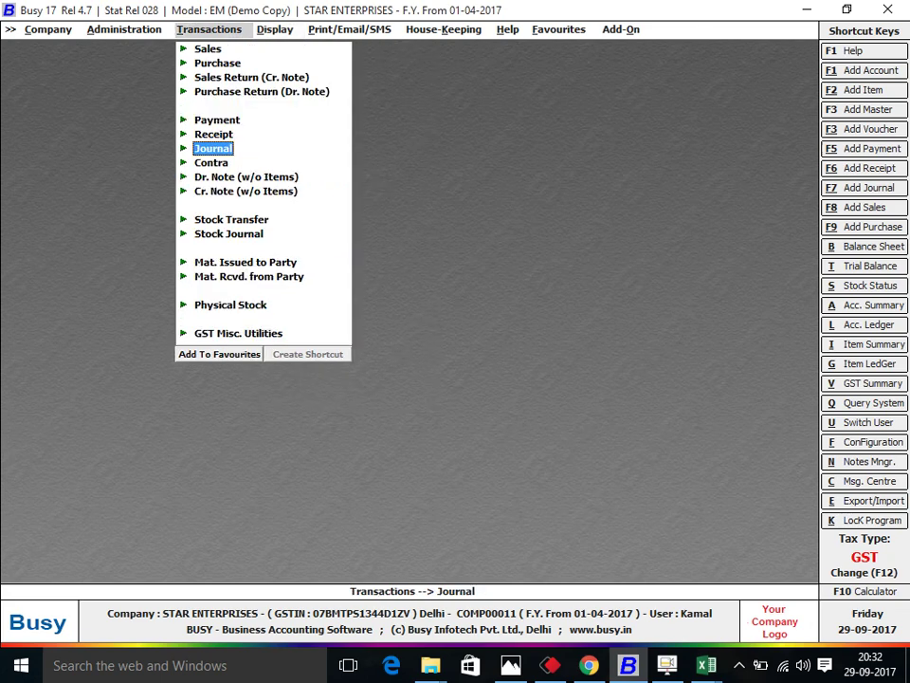
key("Left")
key("Left")
key("Escape")
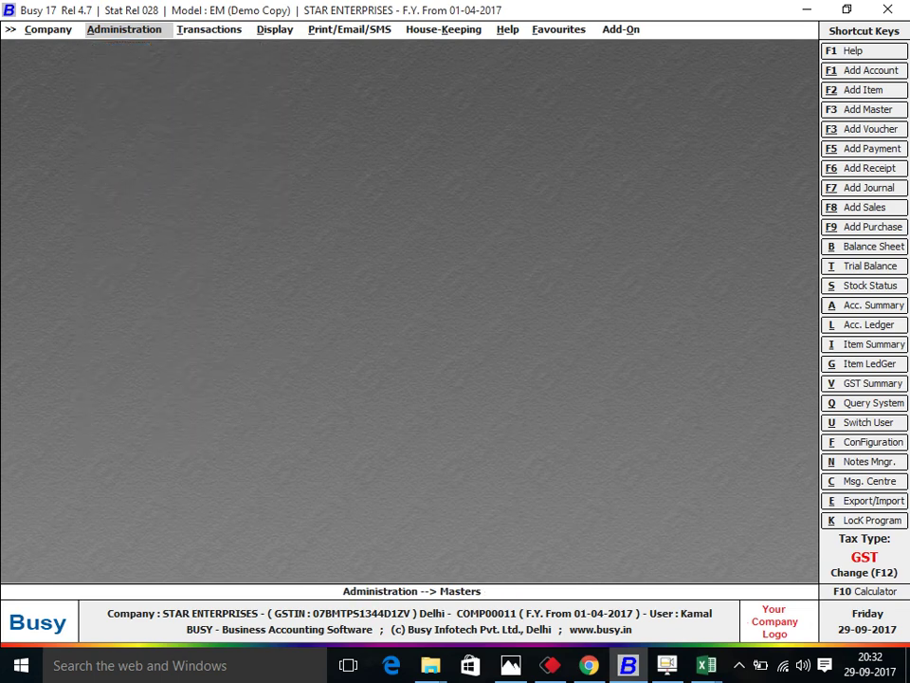
key("Return")
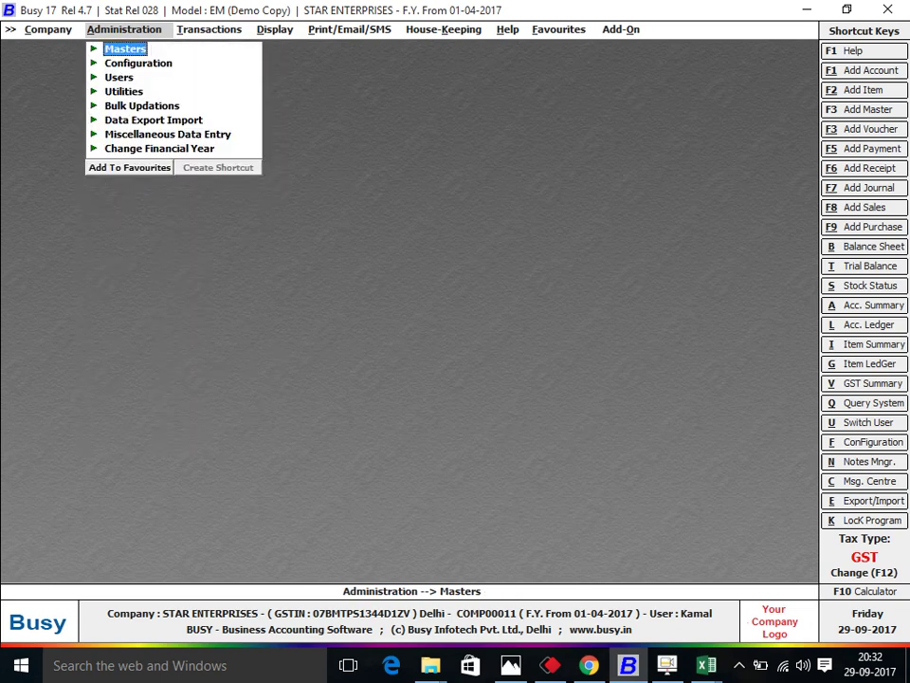
key("Down")
key("Return")
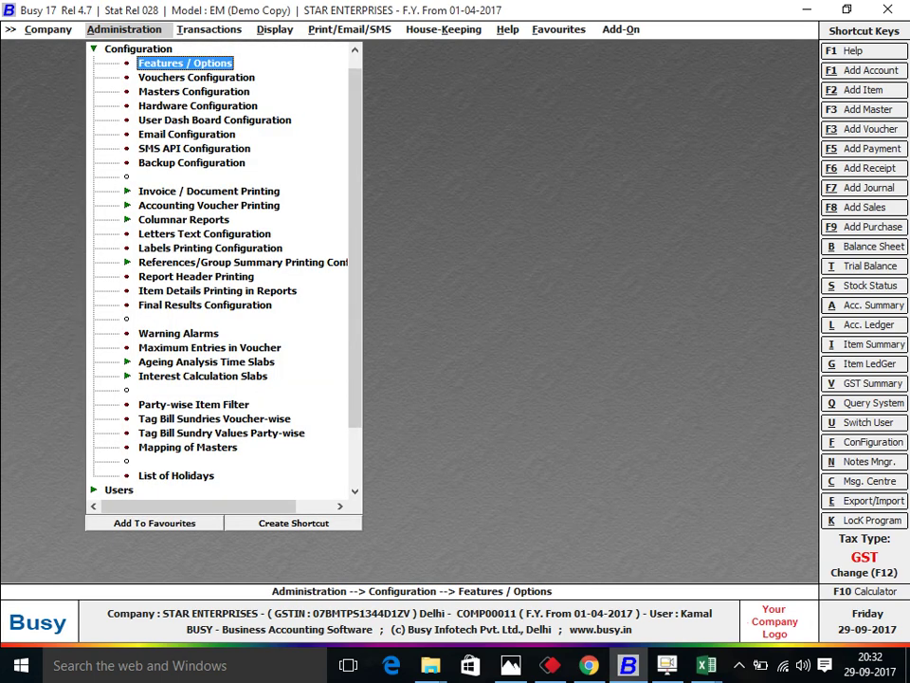
key("Return")
key("Down")
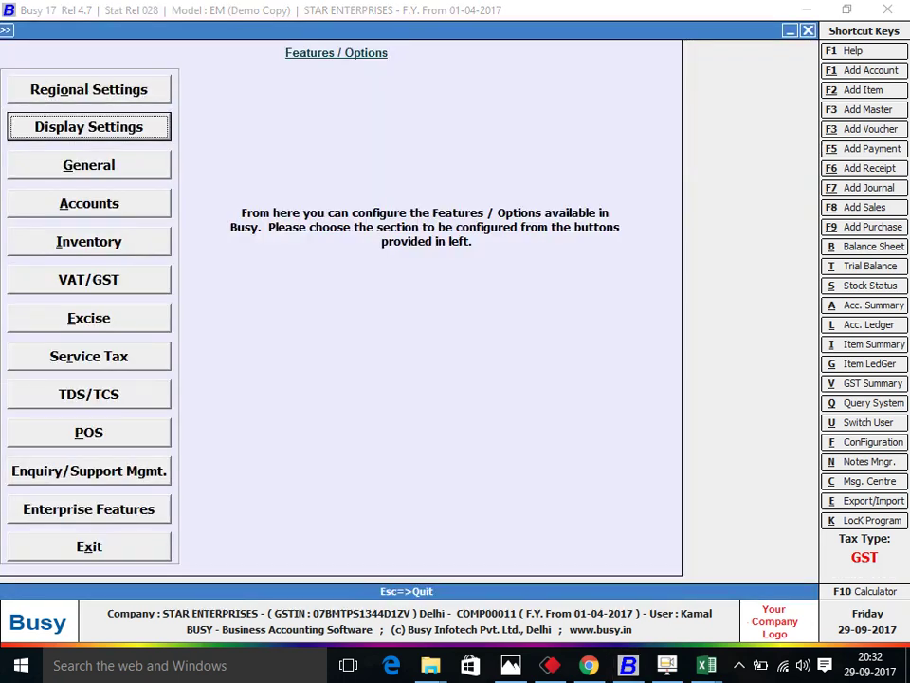
key("Down")
key("Down")
key("Return")
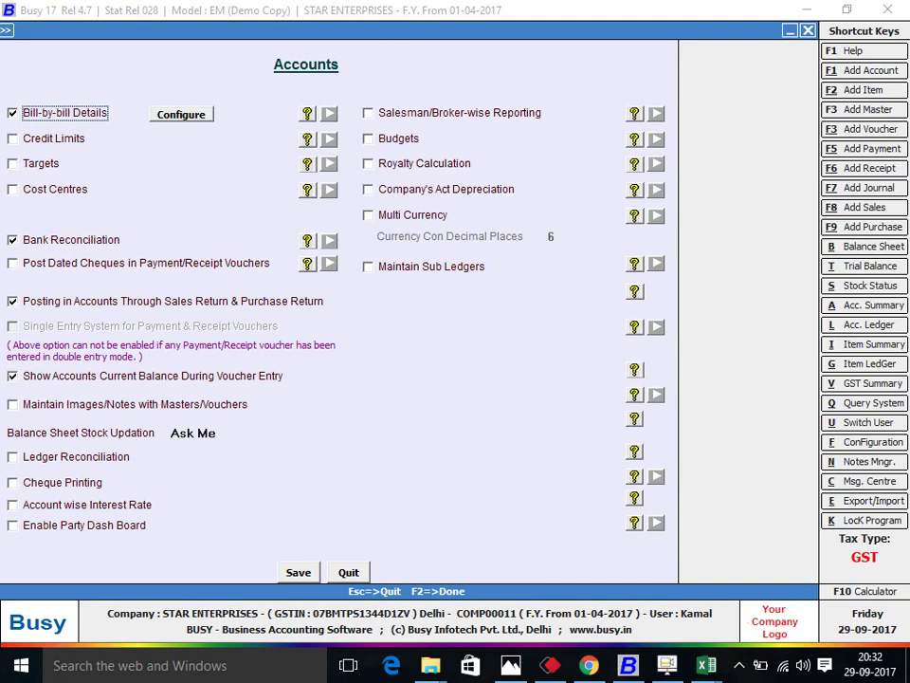
key("Escape")
key("Escape")
key("Escape")
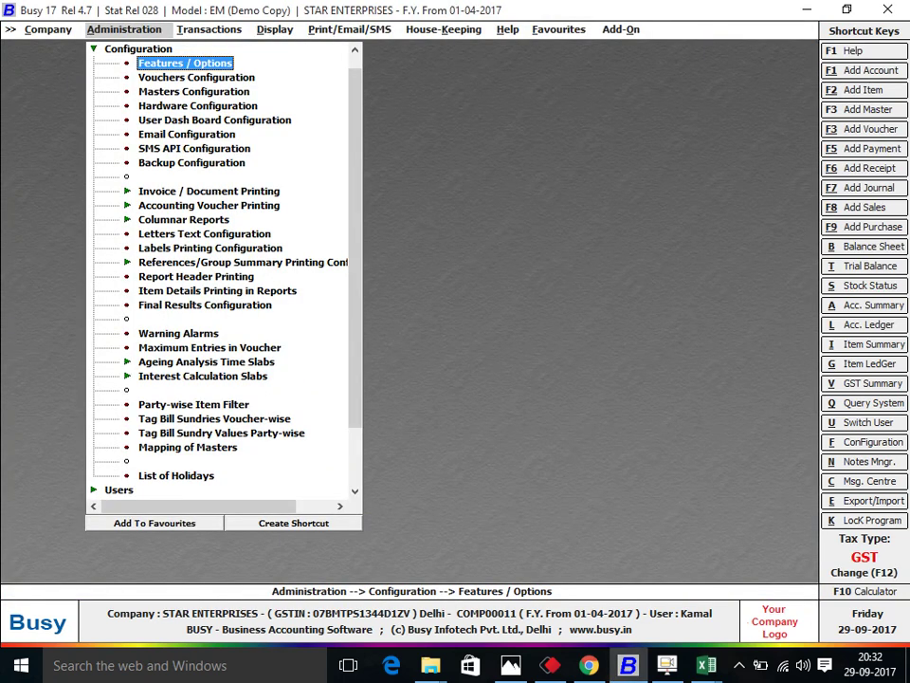
Reopen the Accounts feature options, check the Bank Reconciliation setting, and leave them without changes.
key("Return")
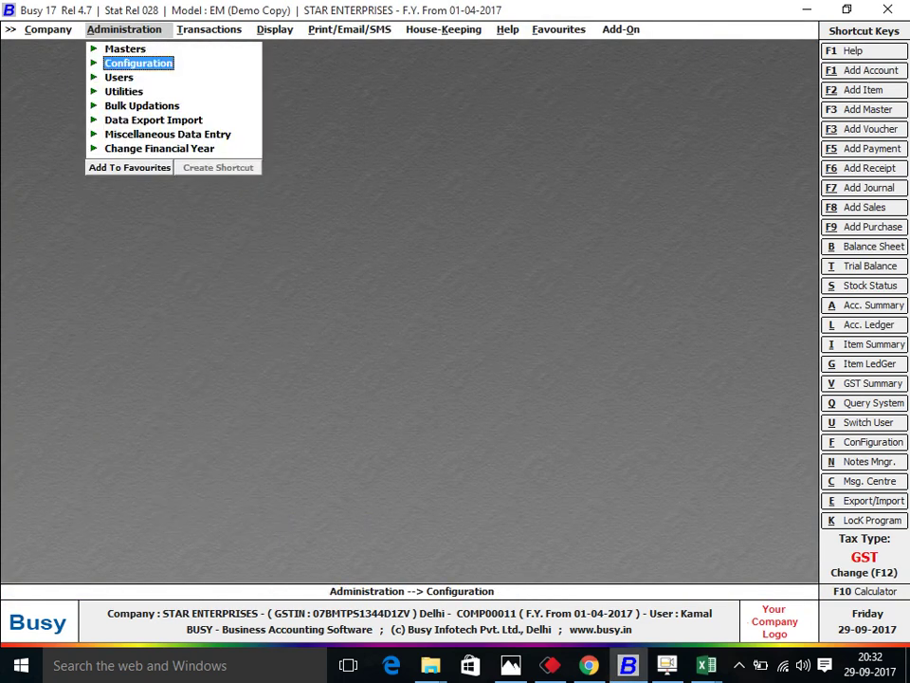
key("Return")
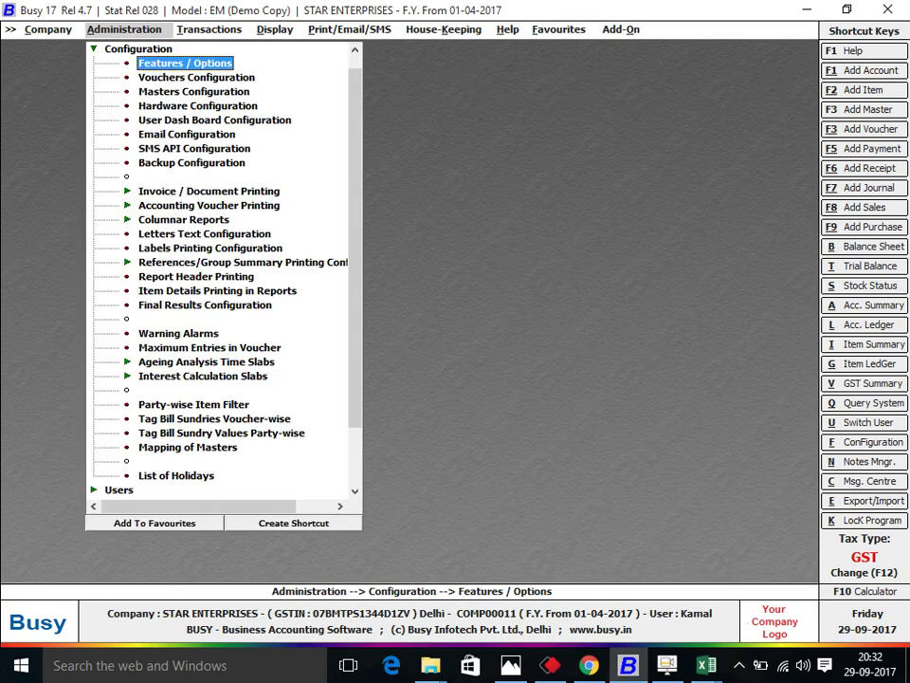
key("Return")
key("Down")
key("Down")
key("Down")
key("Down")
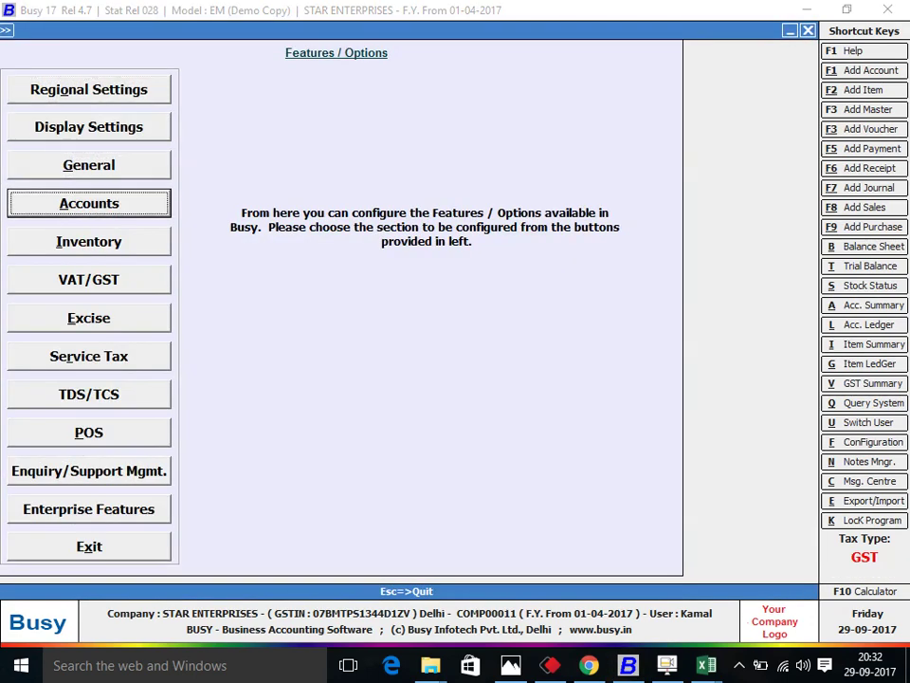
key("Up")
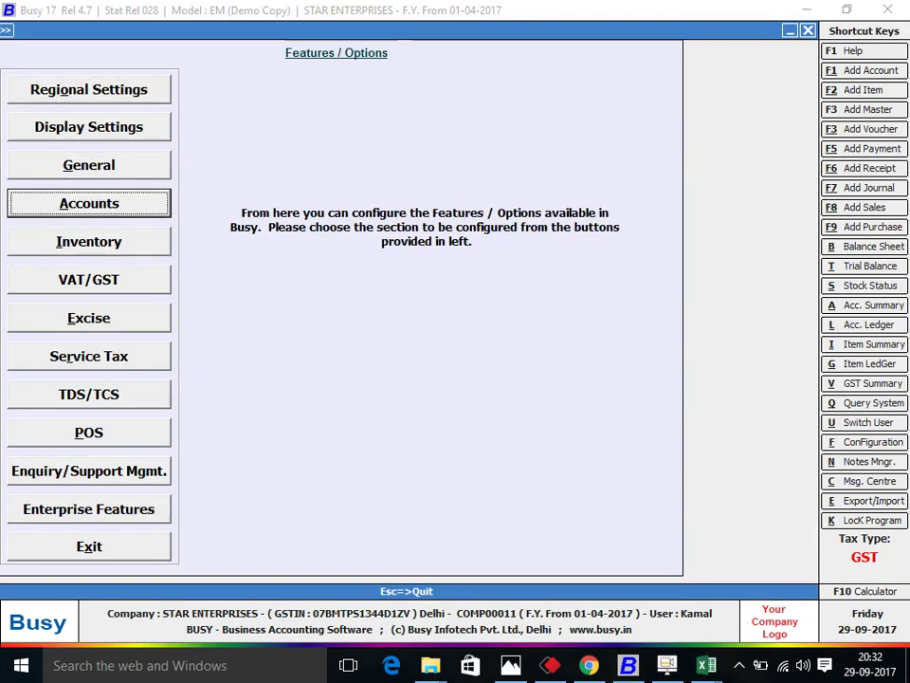
key("Return")
key("Down")
key("Down")
key("Down")
key("Down")
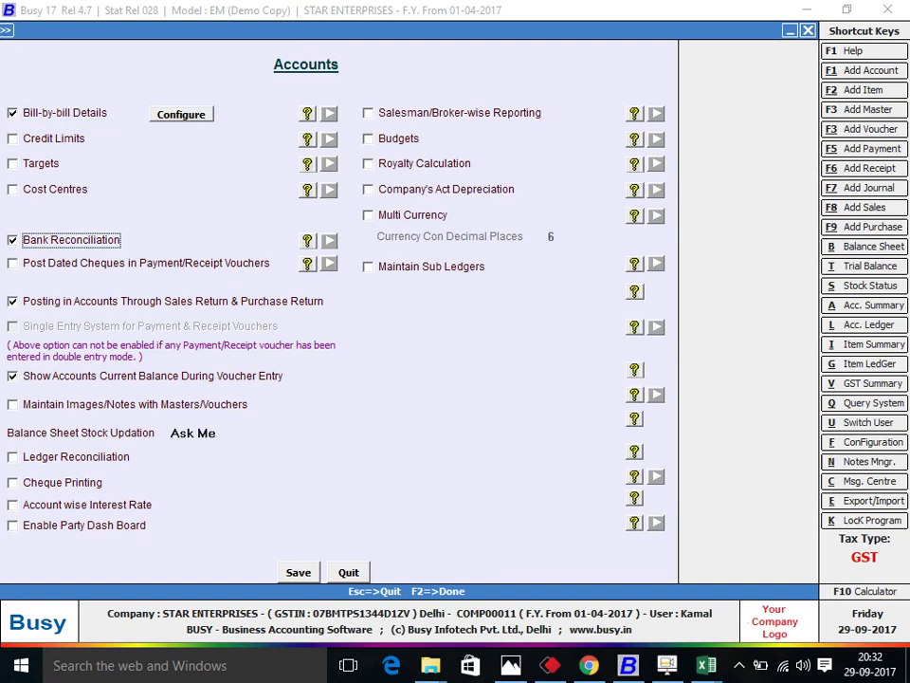
key("Escape")
key("Escape")
Check that the Bank Reconciliation report group is available among the display reports.
key("Right")
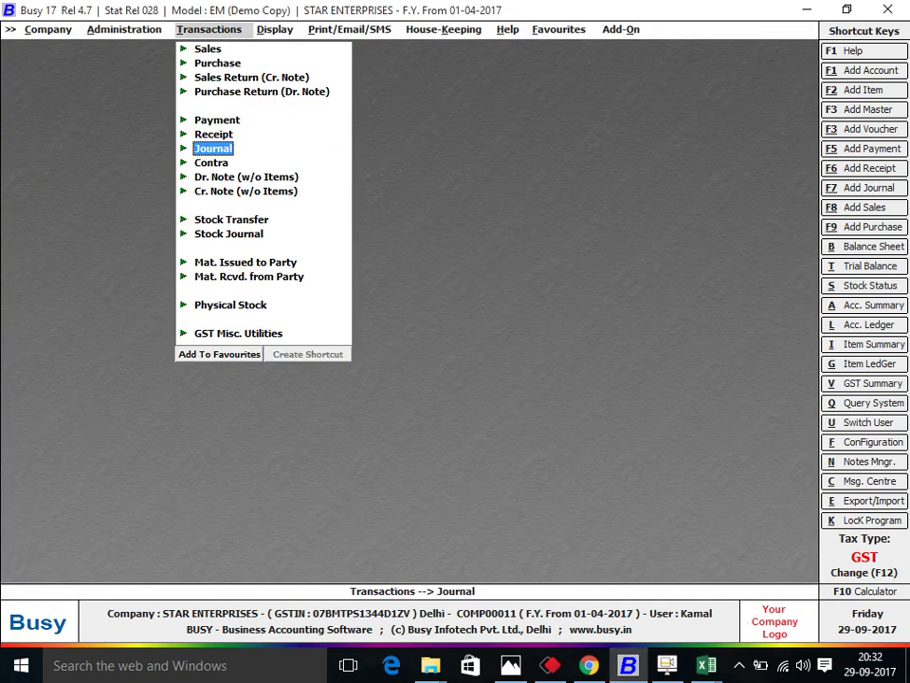
key("Right")
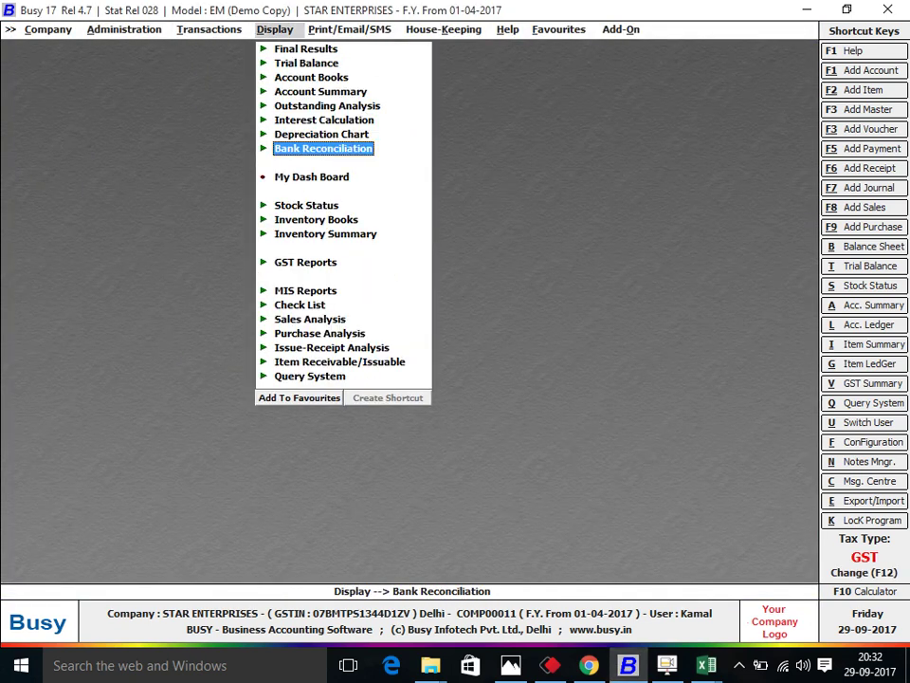
key("Escape")
Bring up the Accounts settings in Features / Options from the Administration configuration once more.
key("Left")
key("Left")
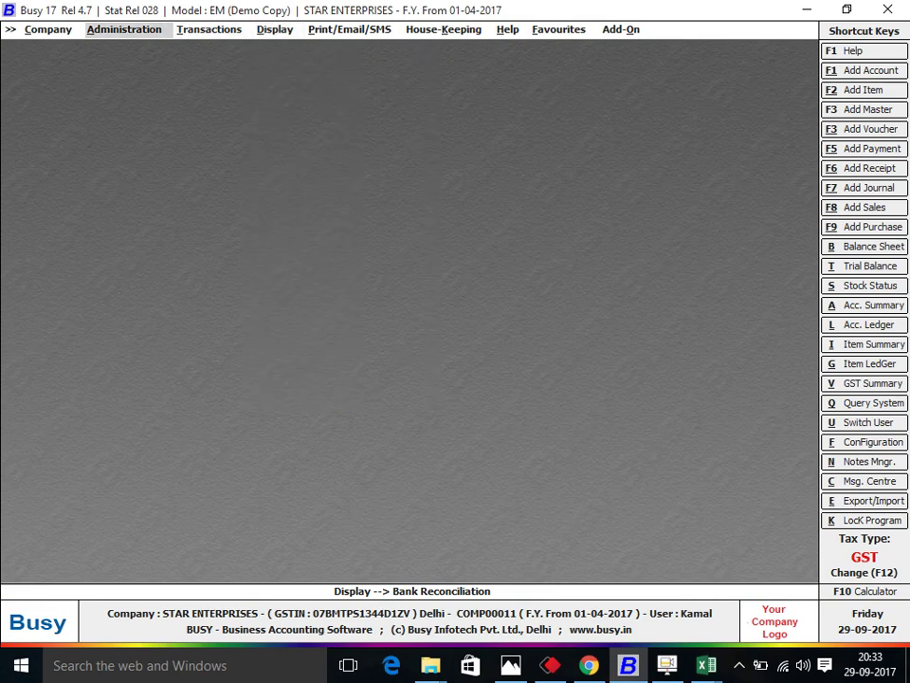
key("Return")
key("Return")
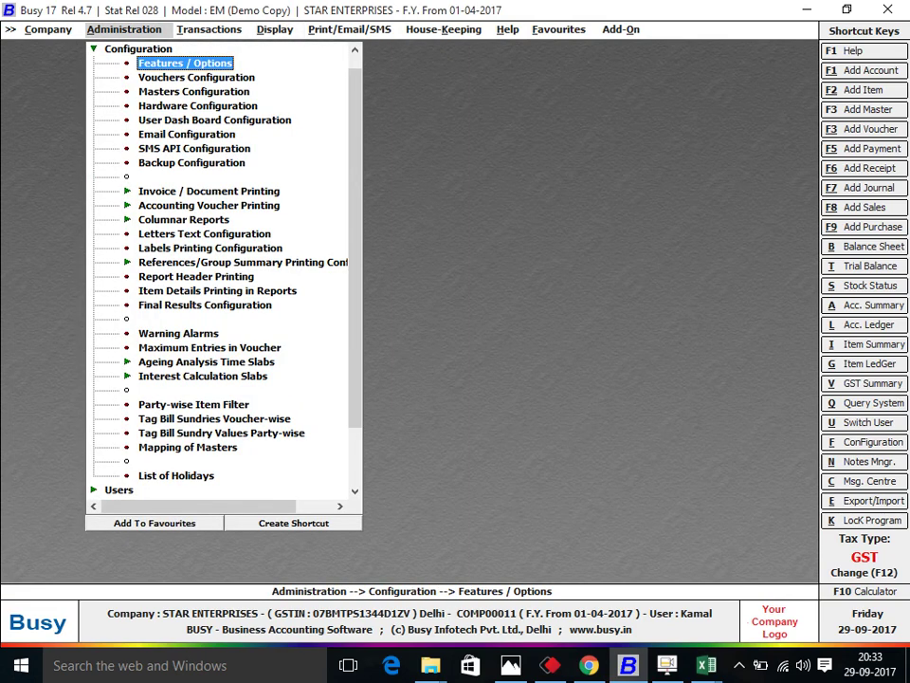
key("Return")
key("Down")
key("Down")
key("Down")
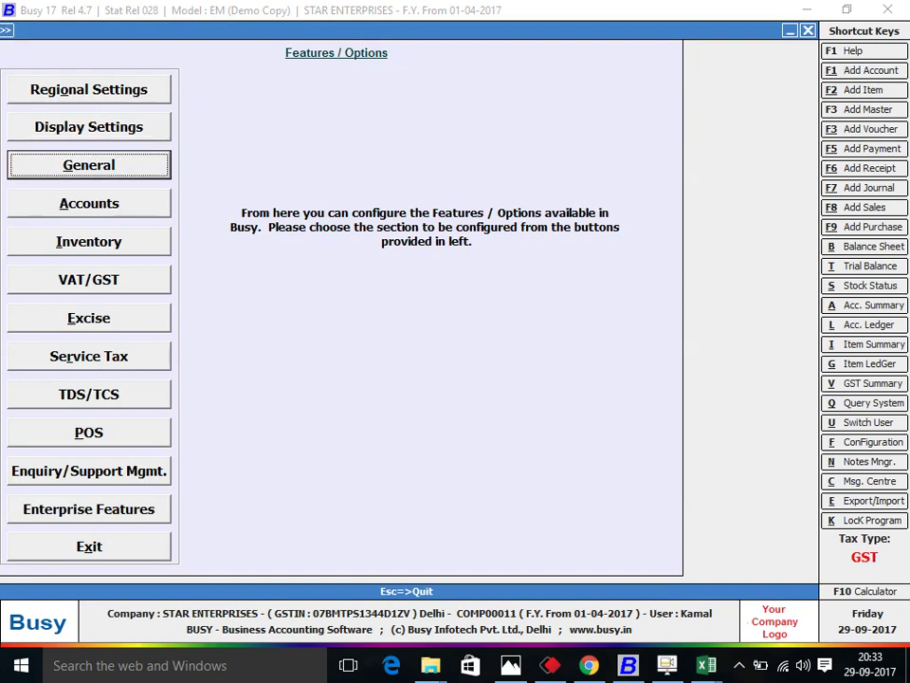
key("Return")
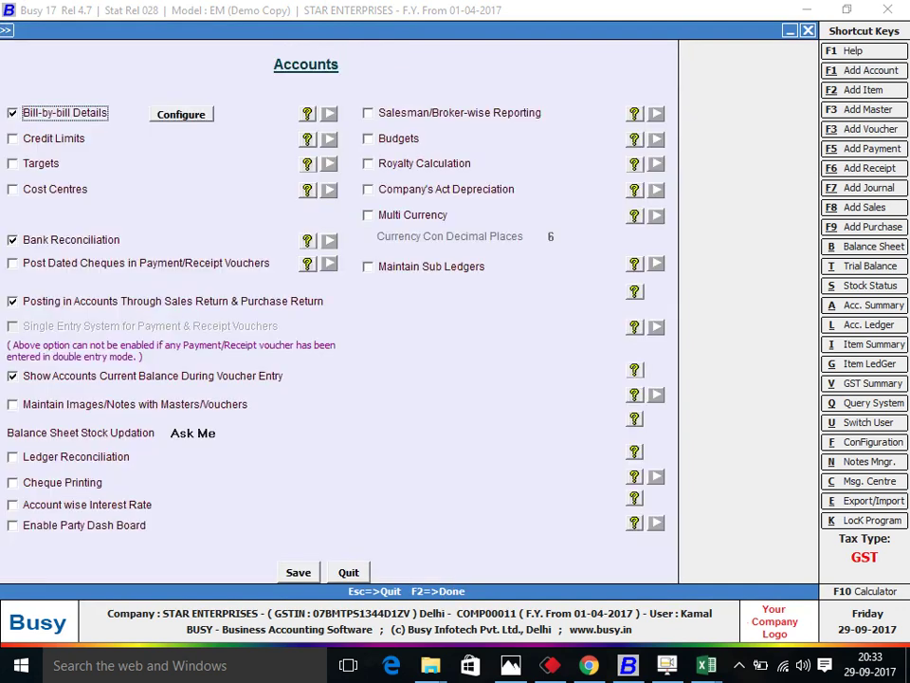
Disable the Bank Reconciliation feature, enable it again, and quit the Accounts options without saving.
key("Down")
key("Down")
key("Down")
key("Down")
key("space")
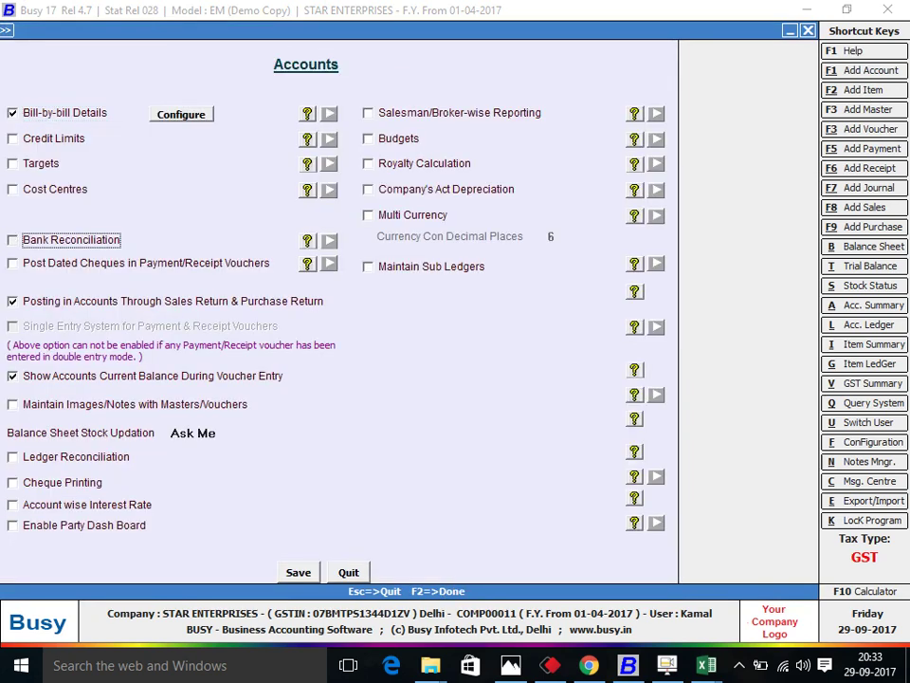
key("space")
key("Escape")
key("Escape")
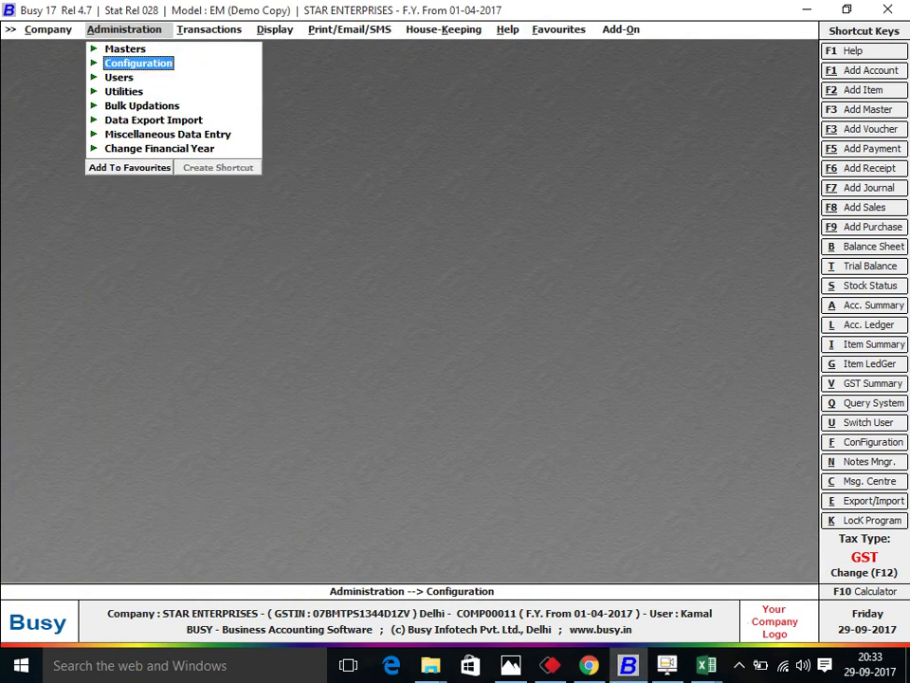
Expand the Bank Reconciliation reports and review the all, uncleared and cleared entries and Reconciliation Statement choices.
key("Right")
key("Right")
key("Return")
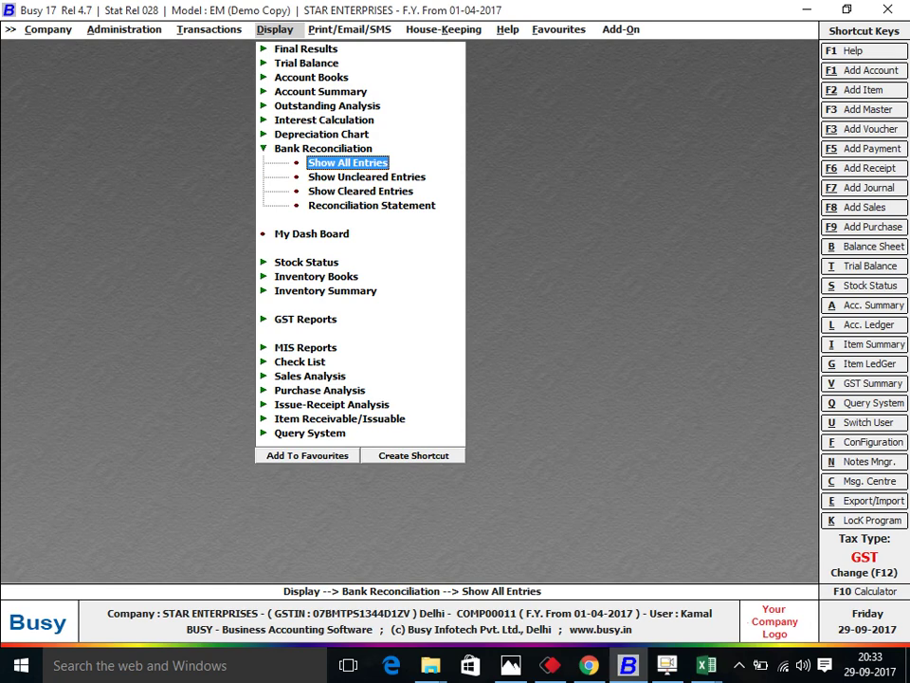
key("Down")
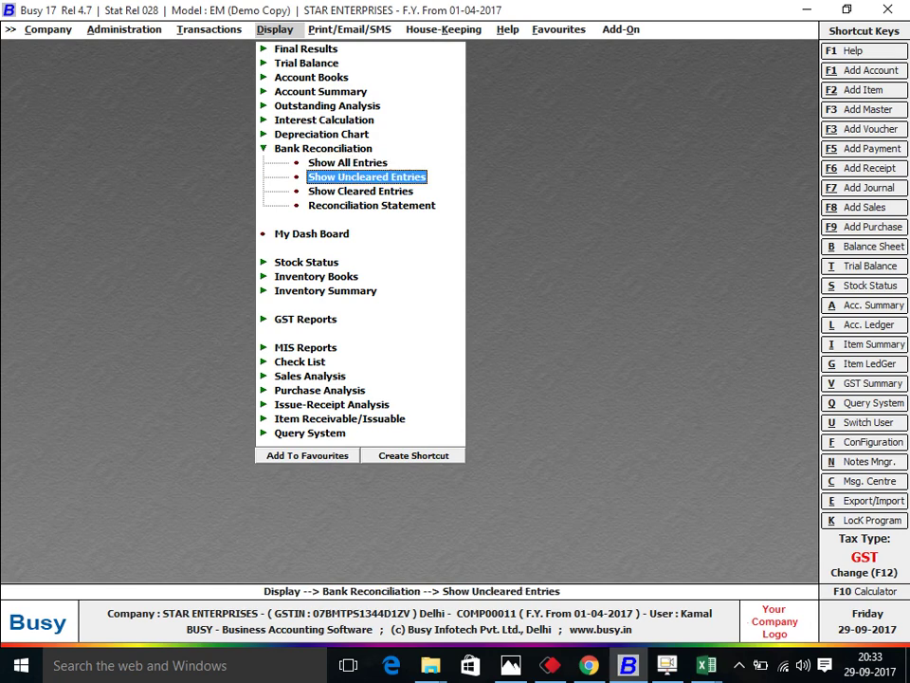
key("Down")
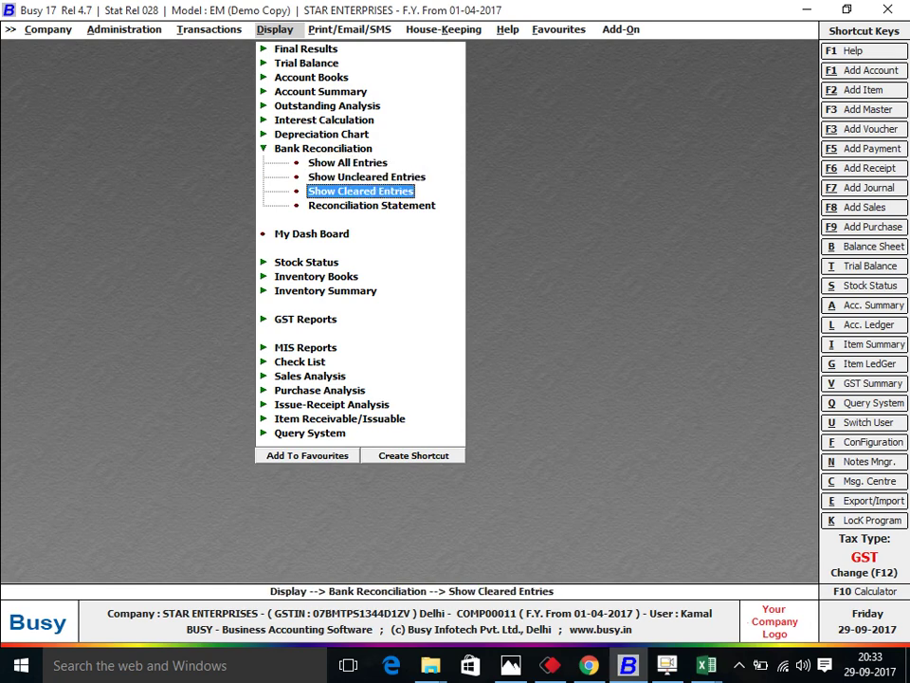
key("Down")
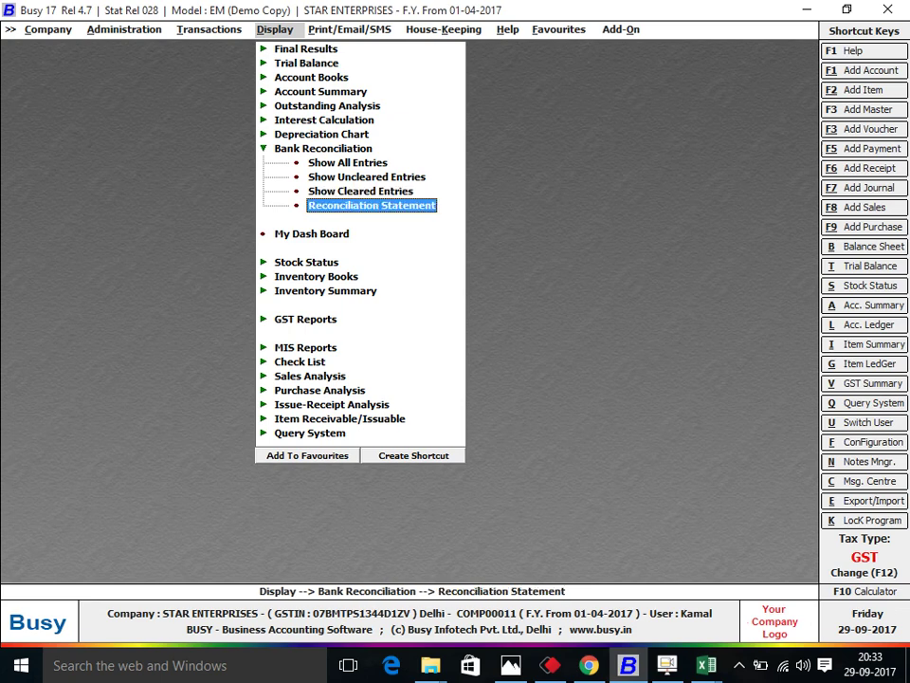
key("Up")
key("Up")
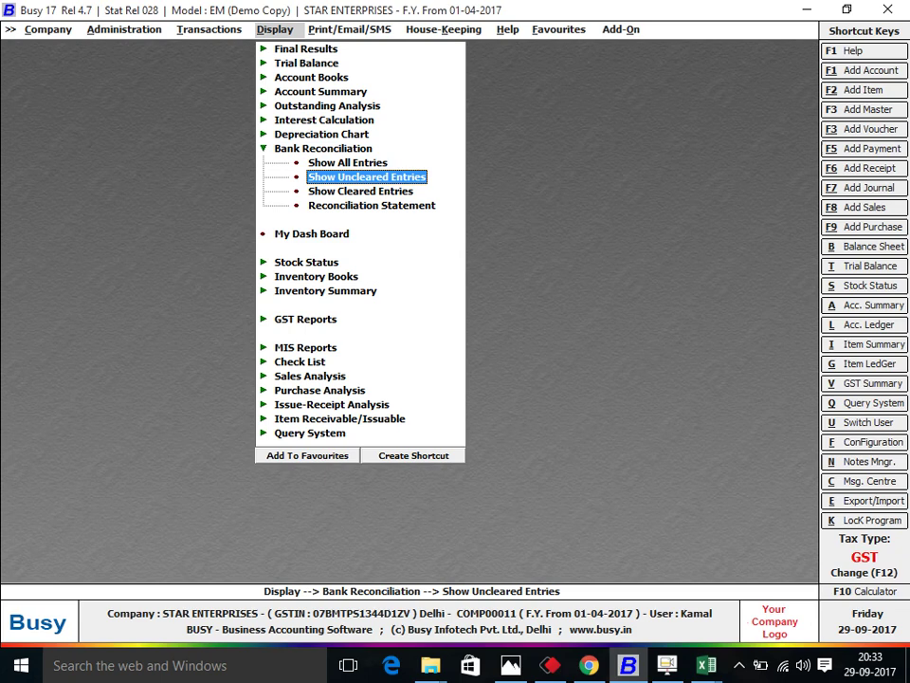
key("Down")
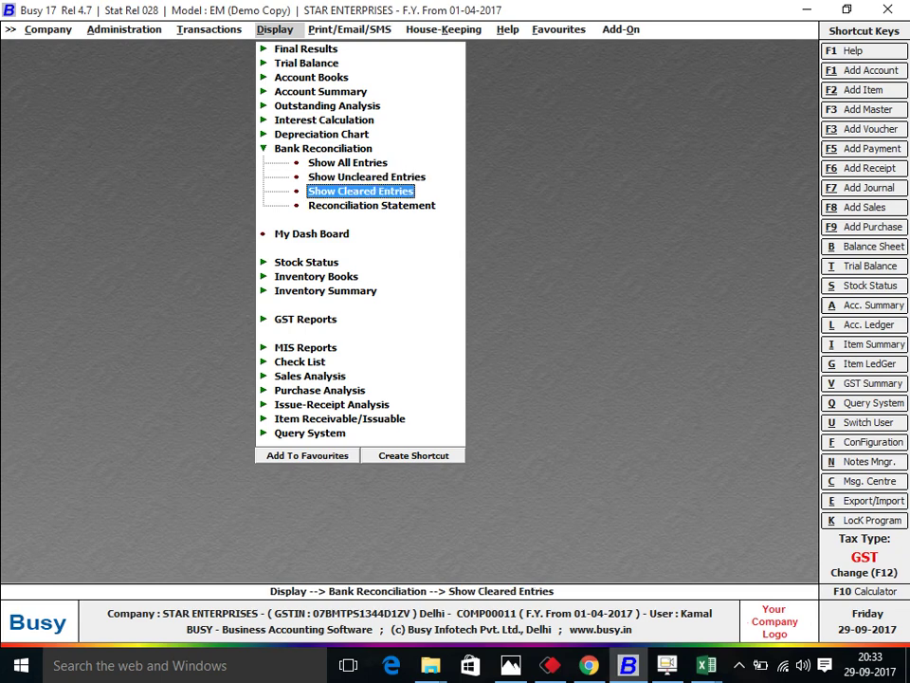
key("Down")
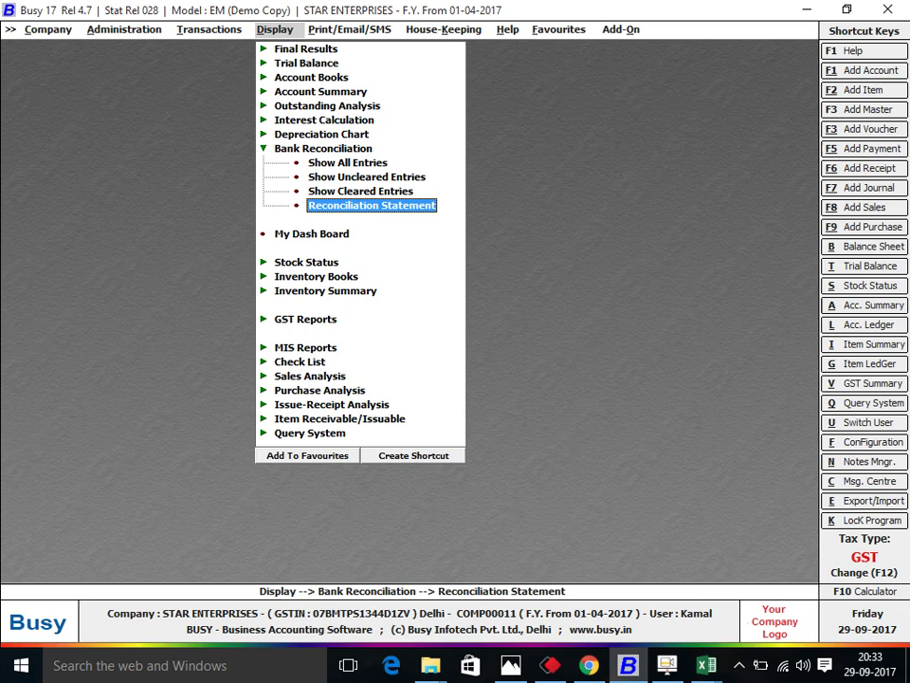
Set up the bank Reconciliation Statement for PUNJAB NATIONAL BANK from 01-04-2017 with ending date 30-04-2017.
key("Return")
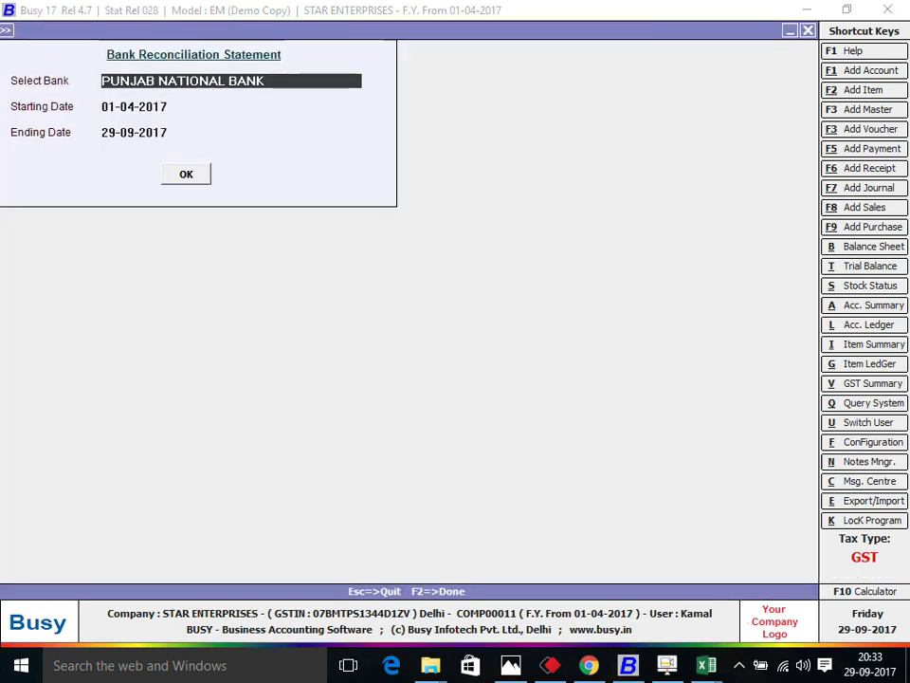
key("Return")
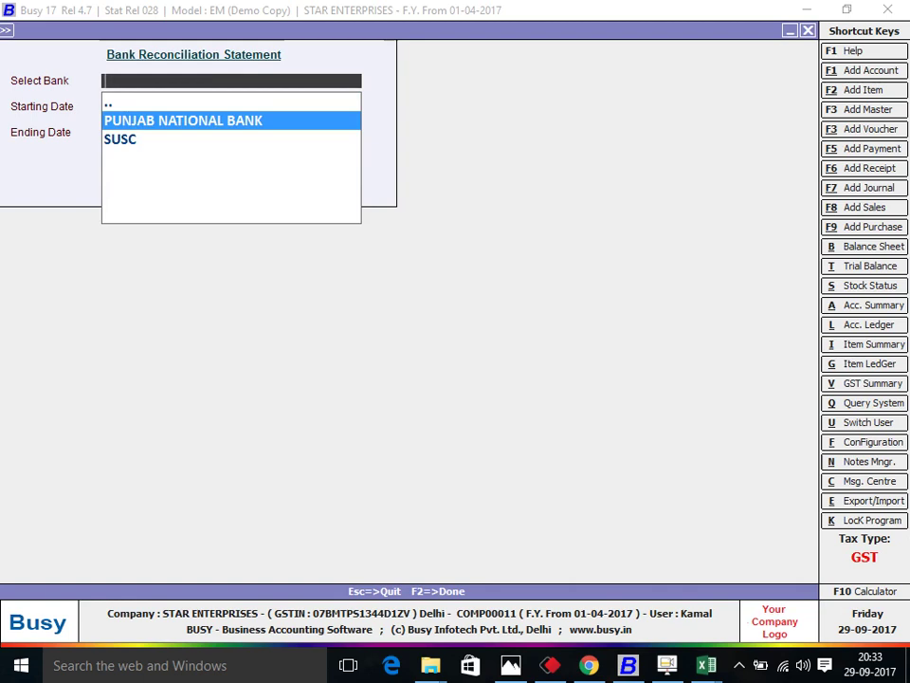
key("Return")
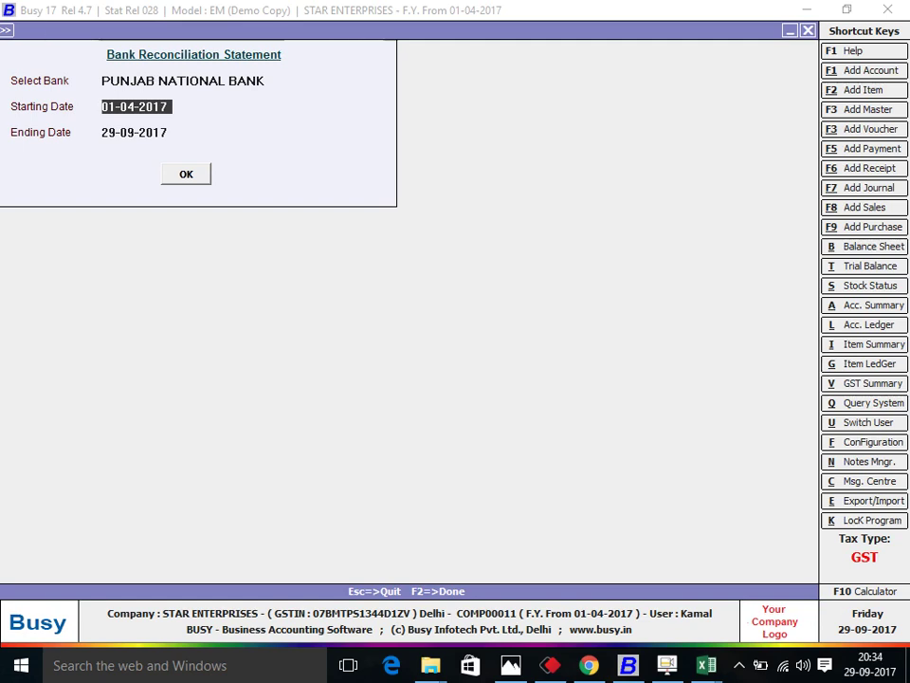
key("Return")
type("30-4")
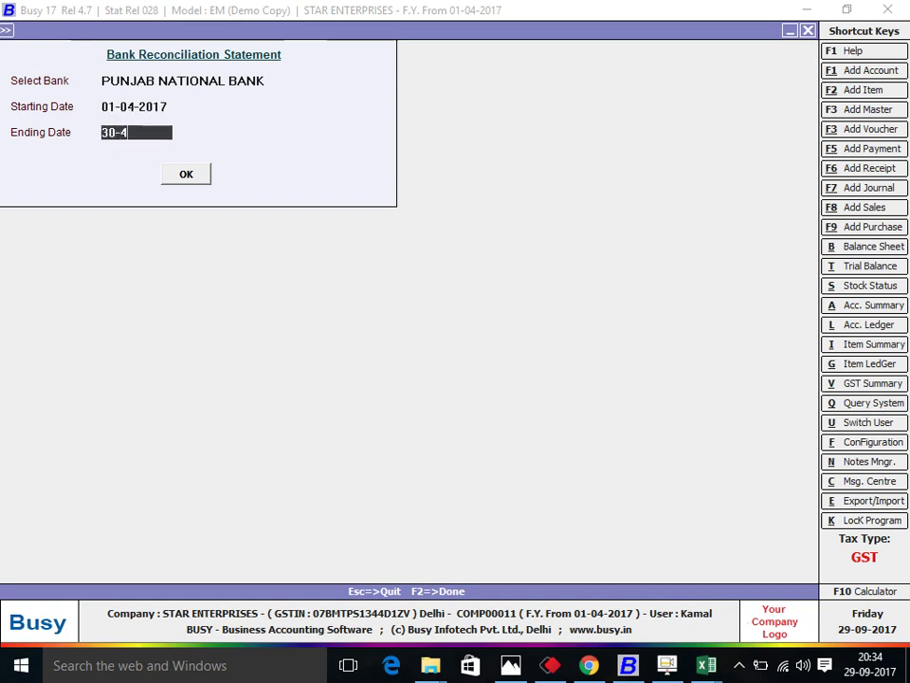
key("Return")
Try the ending dates 07-04-2017 and 15-04-2017 for the Reconciliation Statement.
key("Up")
type("7-4")
key("Return")
key("Up")
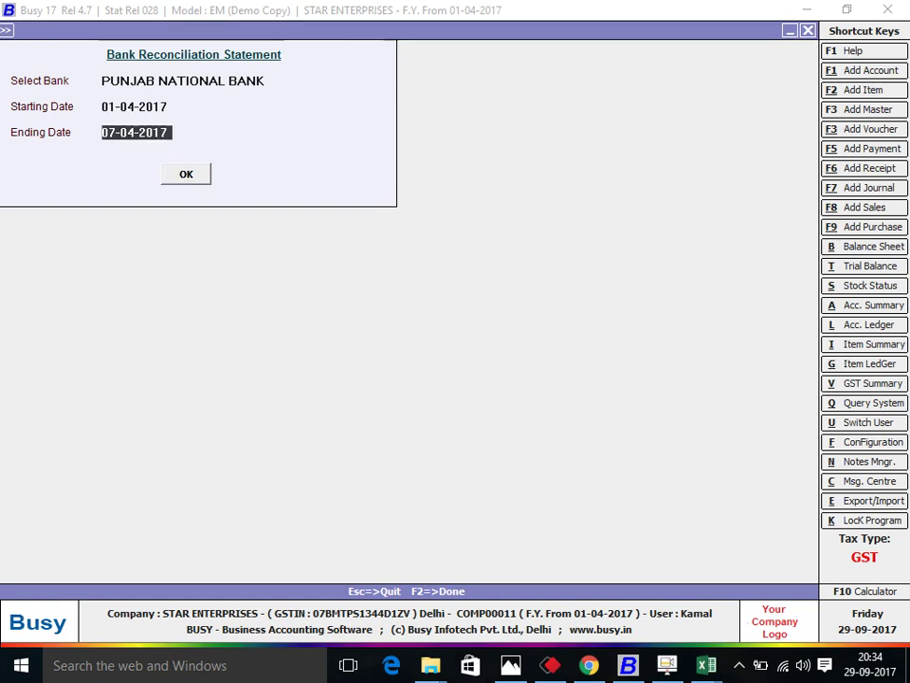
type("15-7")
key("BackSpace")
type("4")
key("Return")
Set the ending date to 30-04-2017, generate the Reconciliation Statement for review, and close it.
key("Up")
type("30-04")
key("Return")
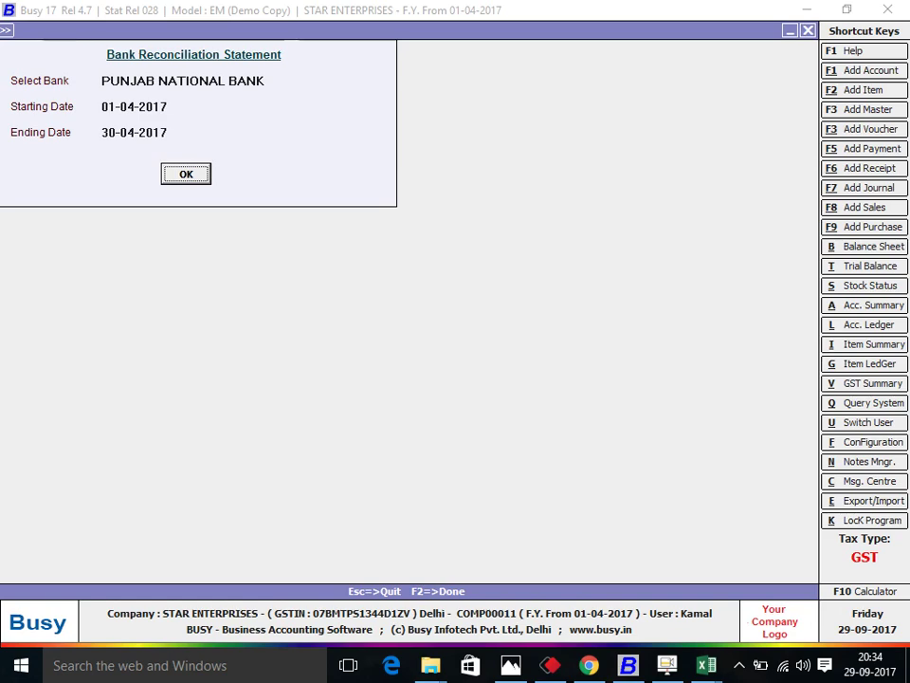
key("Return")
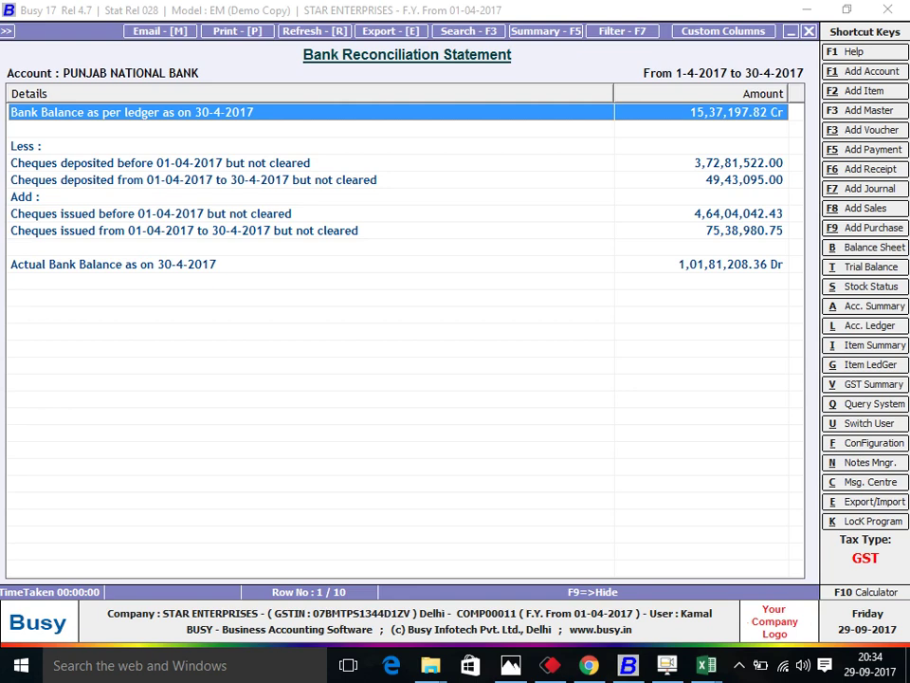
key("Escape")
key("Escape")
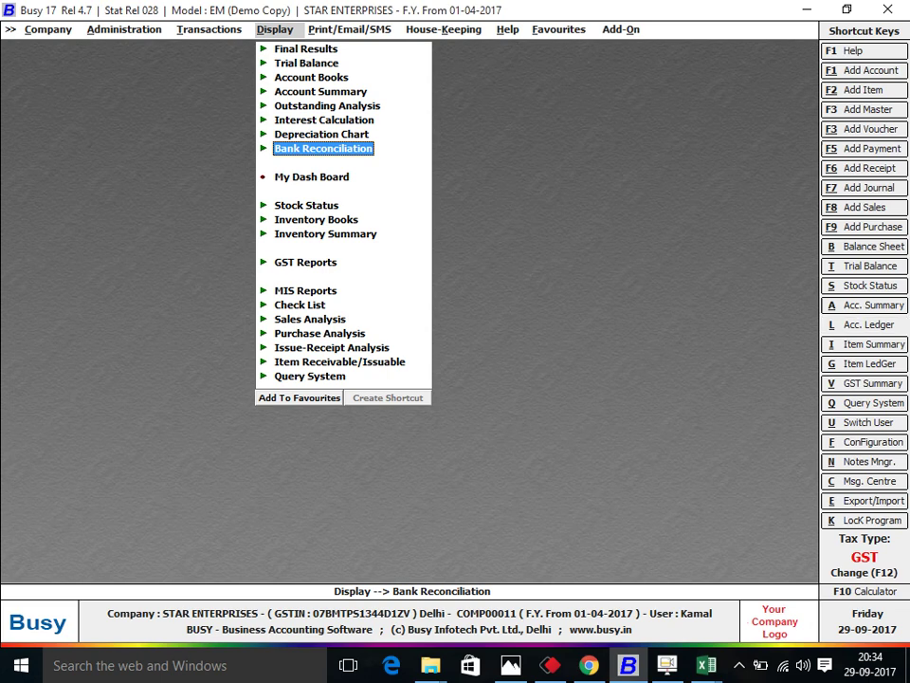
Set up the Account Ledger for PUNJAB NATIONAL BANK from 01-04-2017 with ending date 30-4.
key("l")
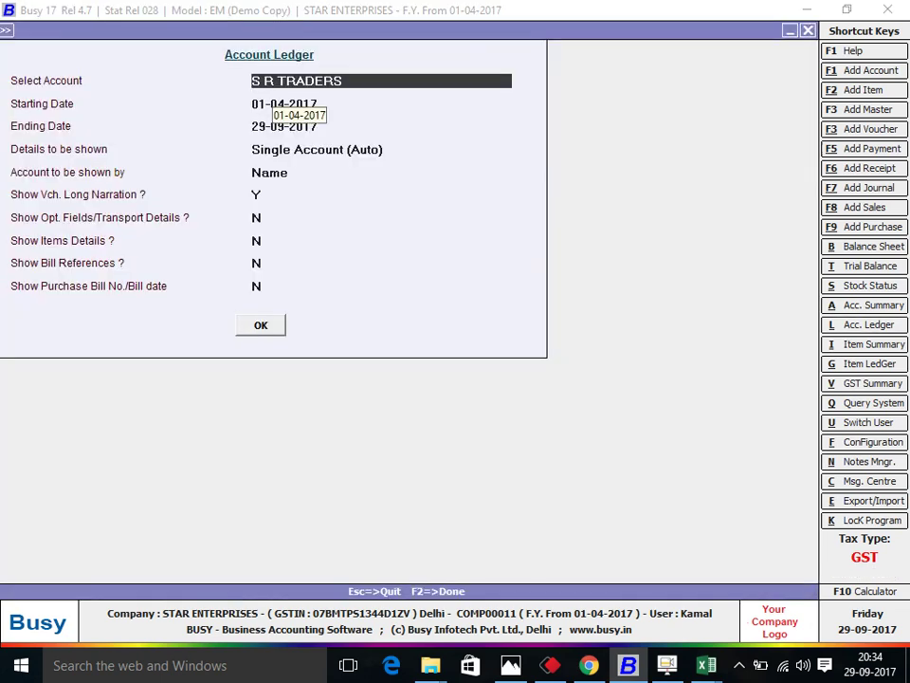
type("PUN")
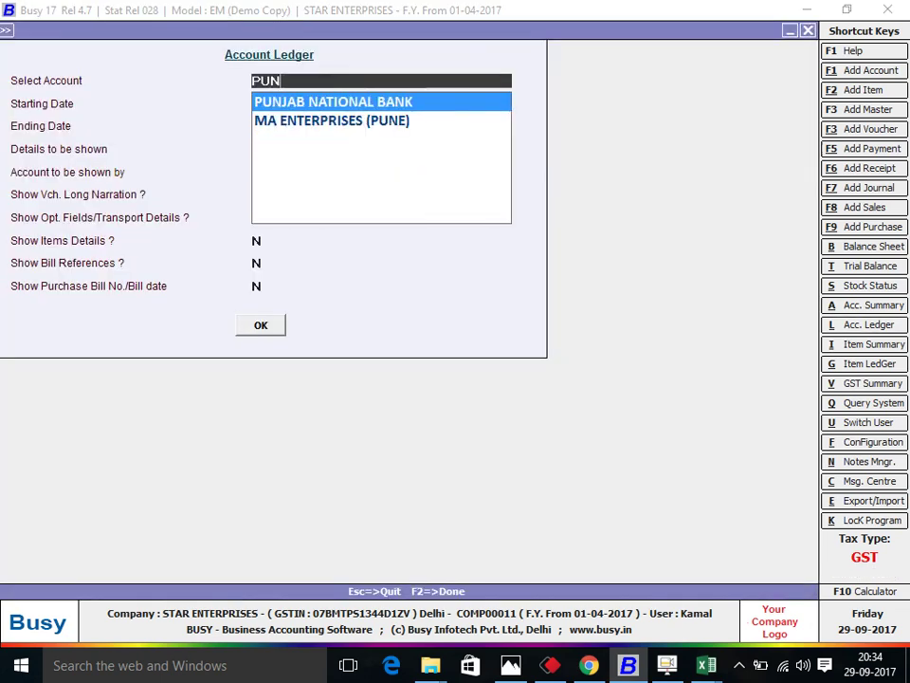
key("Return")
key("Return")
type("30-4")
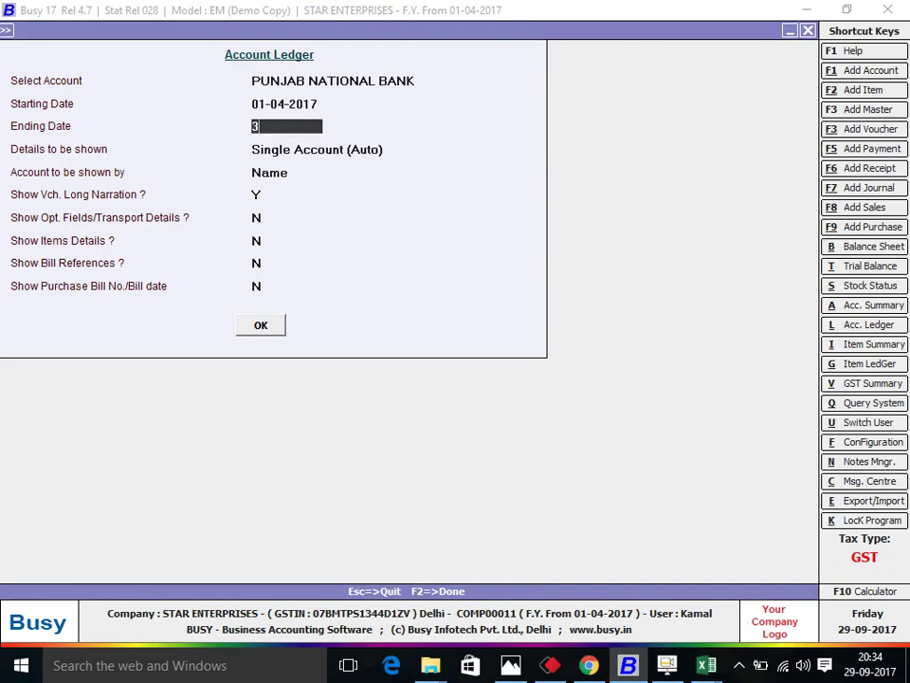
Display the Punjab National Bank account ledger from 01-04-2017 to 30-04-2017, review its entries and close it.
key("Return")
key("Return")
key("Return")
key("Return")
key("Return")
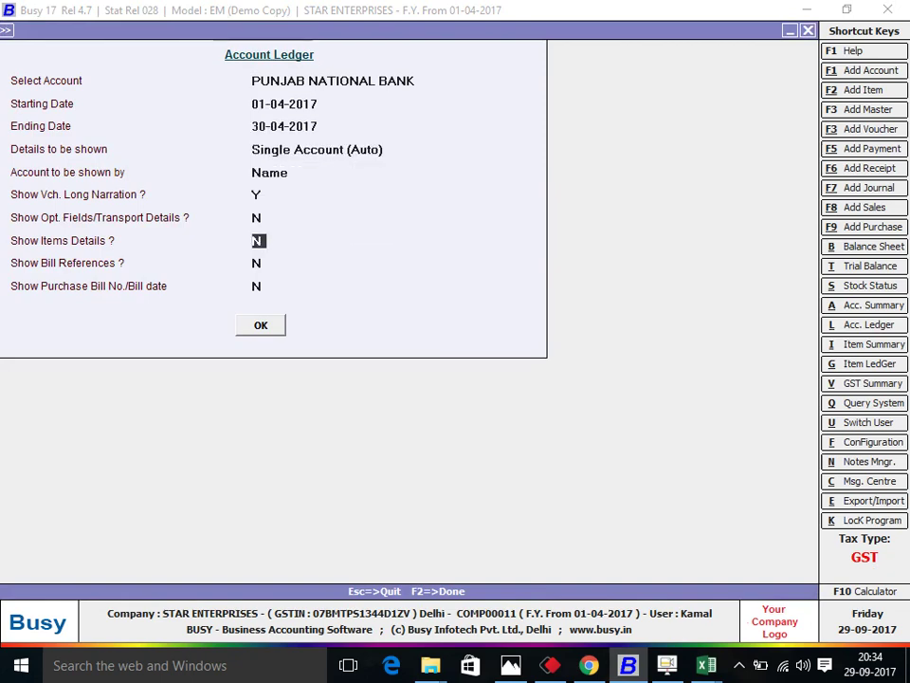
key("F2")
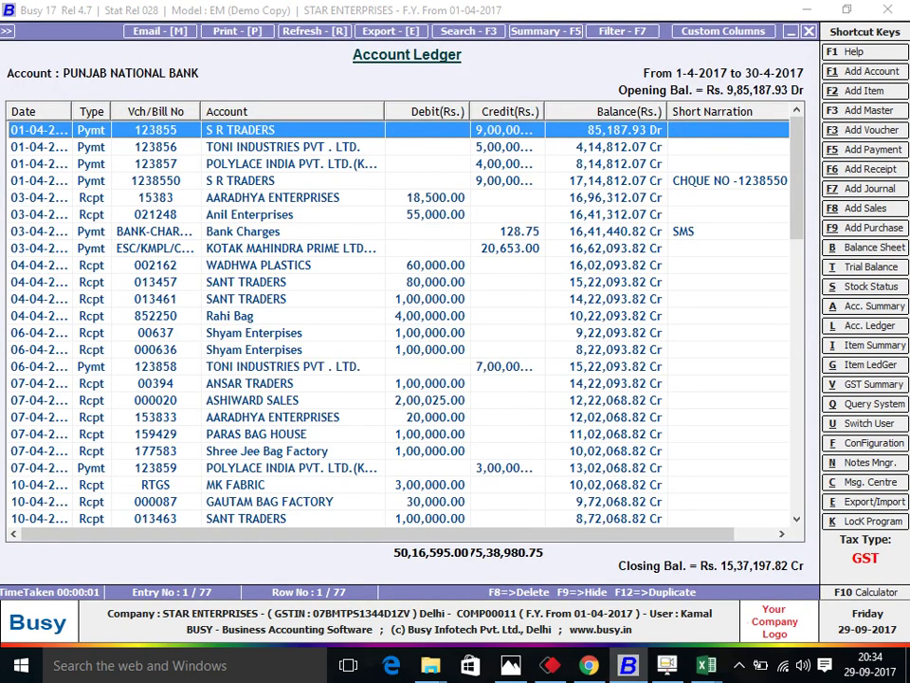
scroll(445, 479, "down", 1)
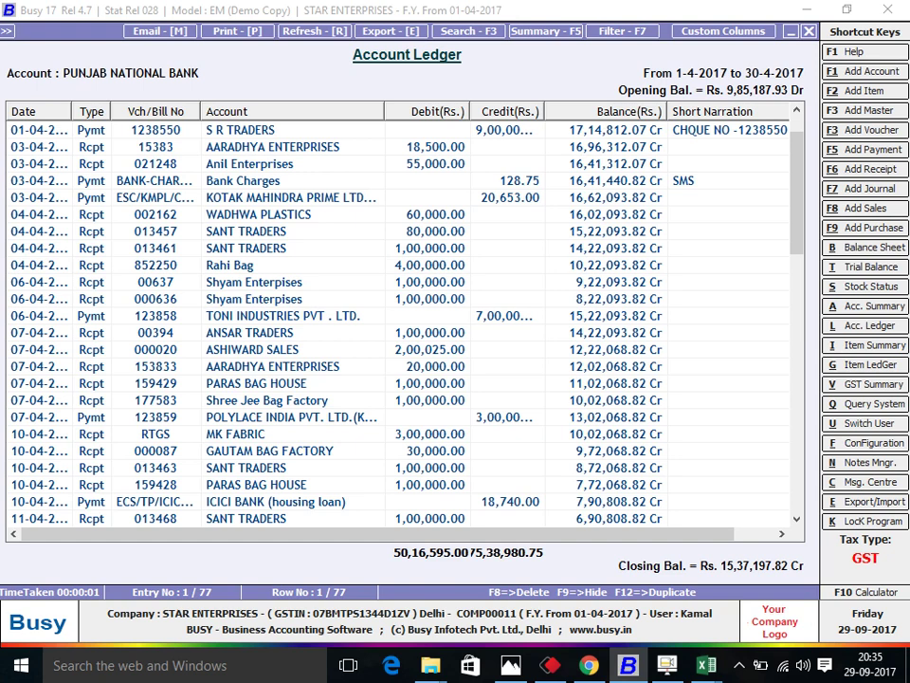
key("Escape")
key("Escape")
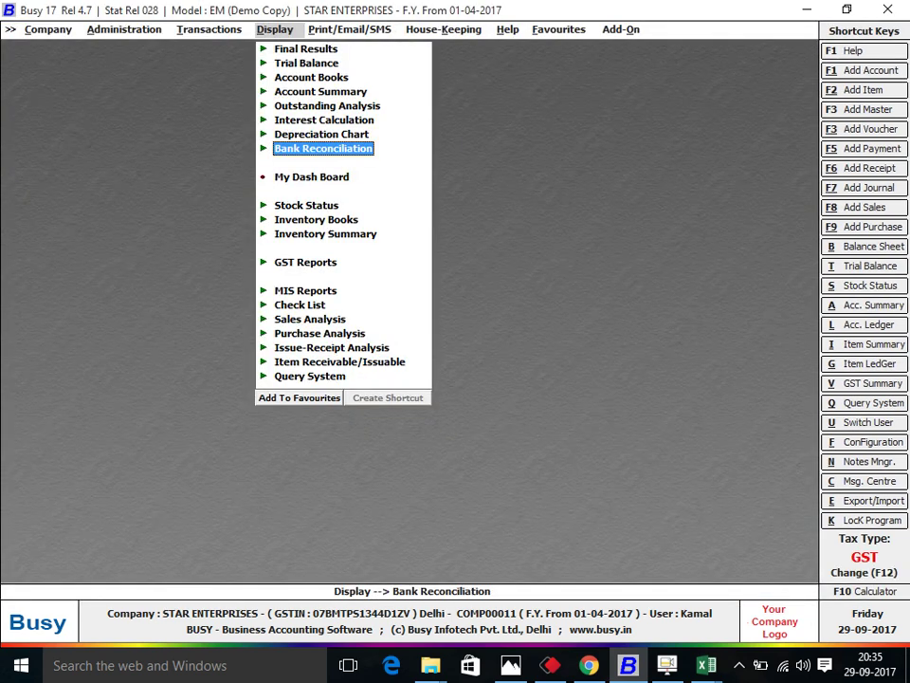
Generate the Bank Reconciliation Statement for Punjab National Bank from 01-04-2017 to 30-04-2017.
key("Return")
key("Down")
key("Down")
key("Down")
key("Down")
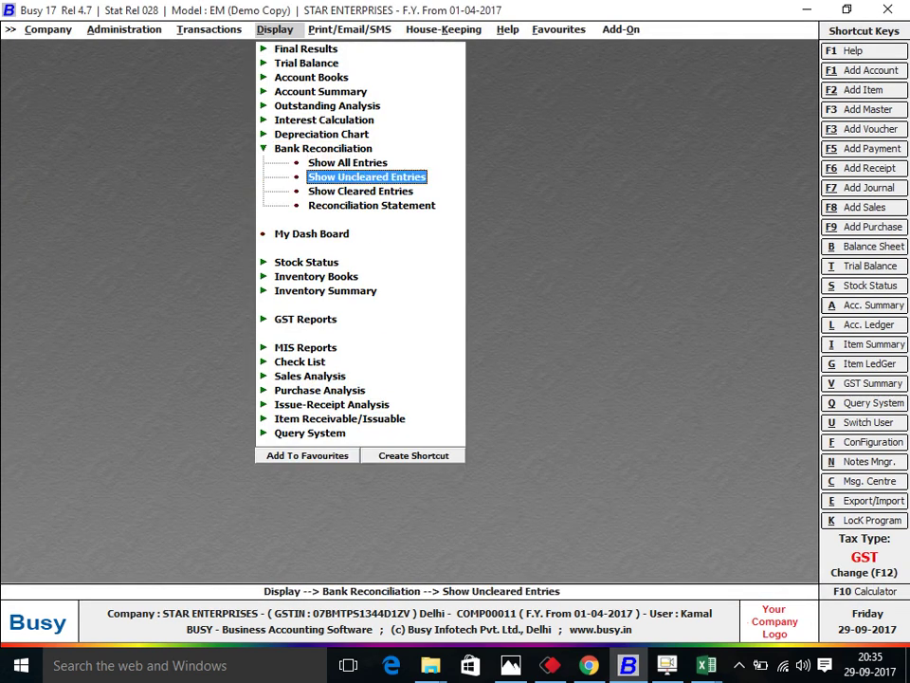
key("Return")
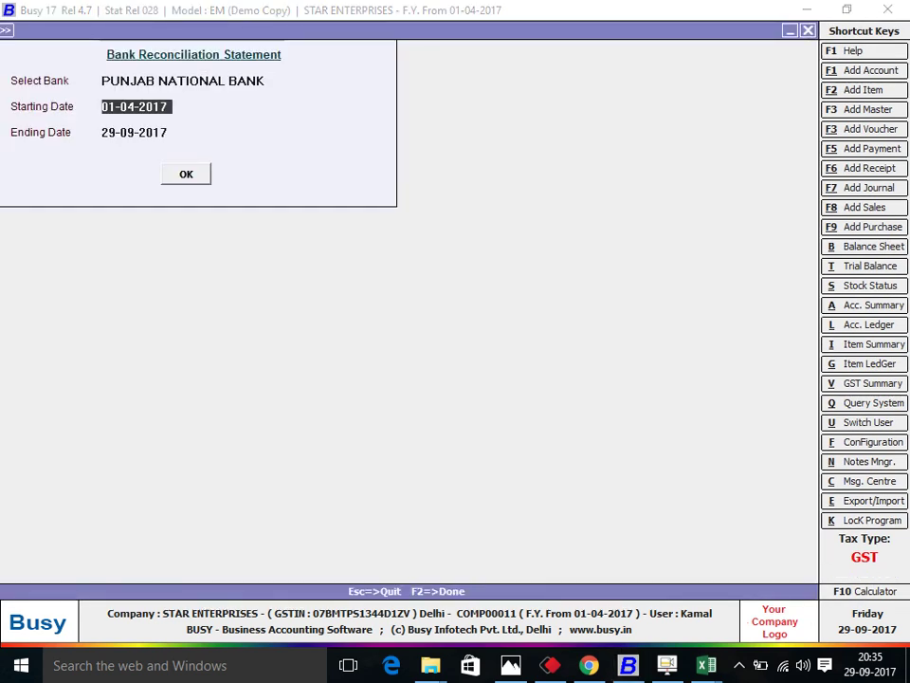
key("Return")
type("30-4")
key("Return")
key("Return")
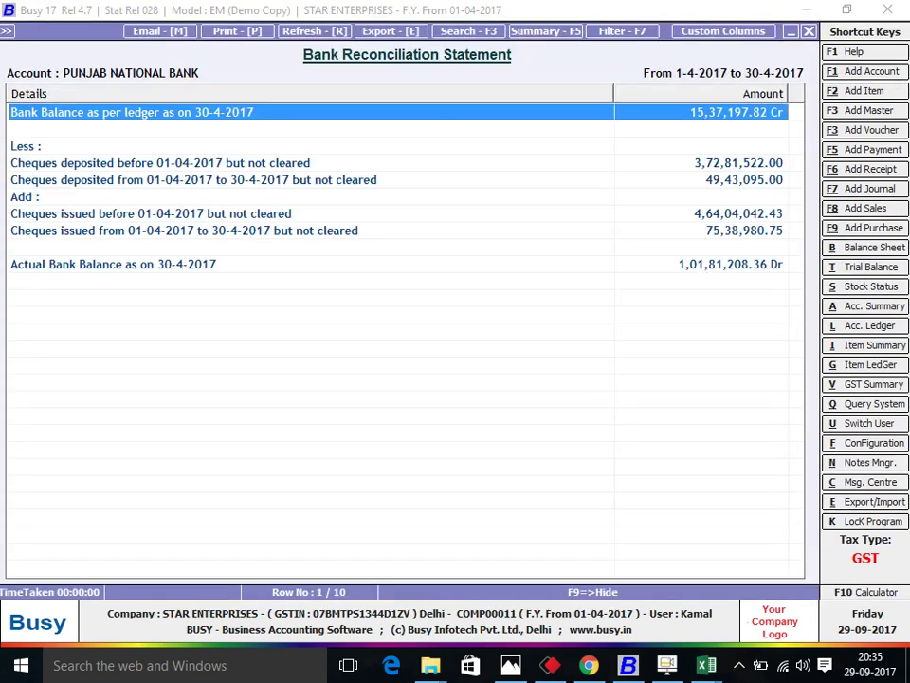
Examine the statement's deposit lines and the detailed entries behind the cheques deposited from 01-04-2017 to 30-4-2017 but not cleared.
key("Down")
key("Down")
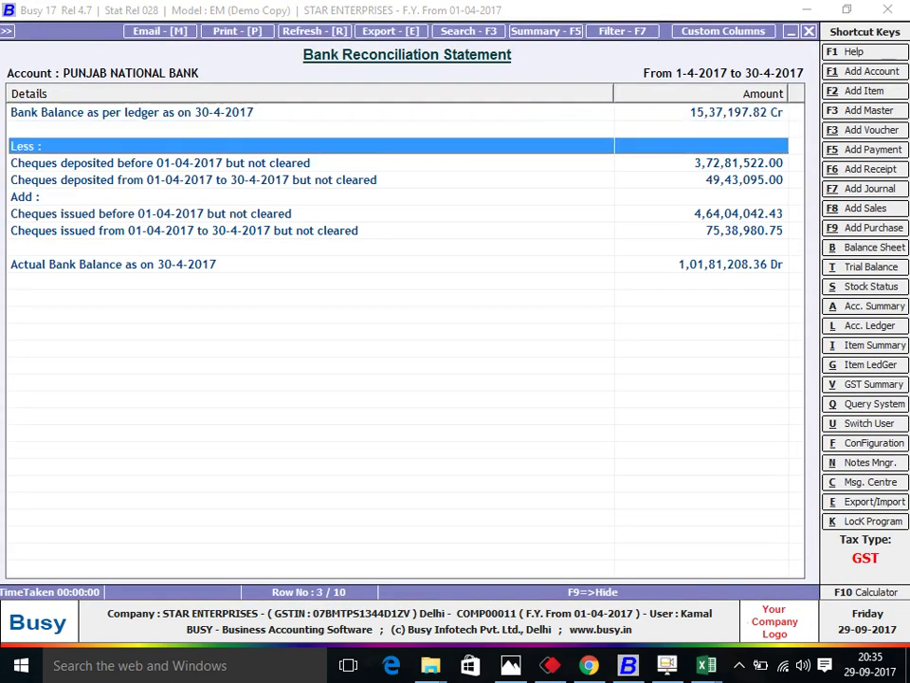
key("Down")
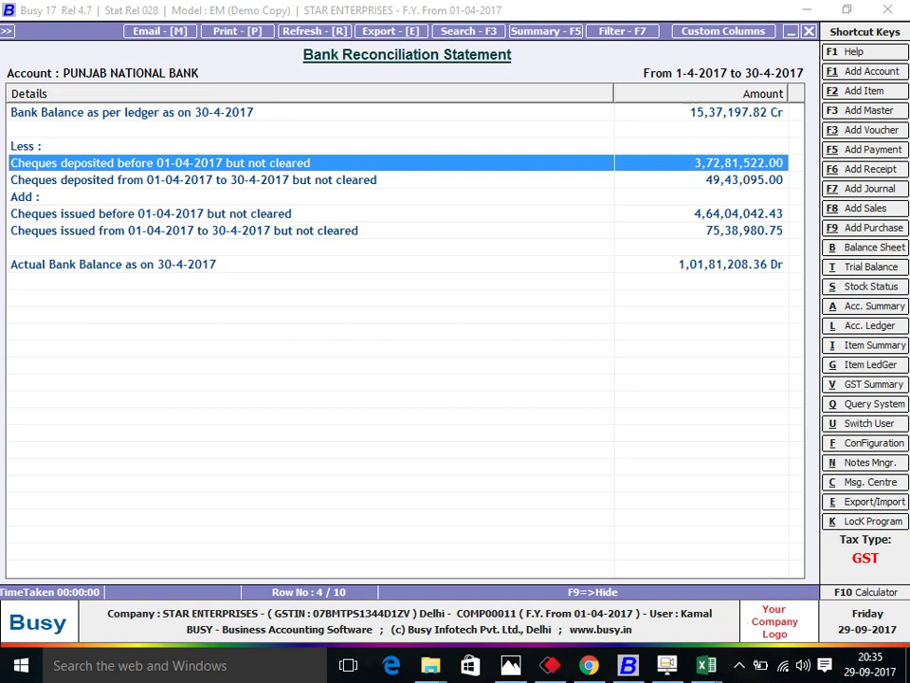
key("Down")
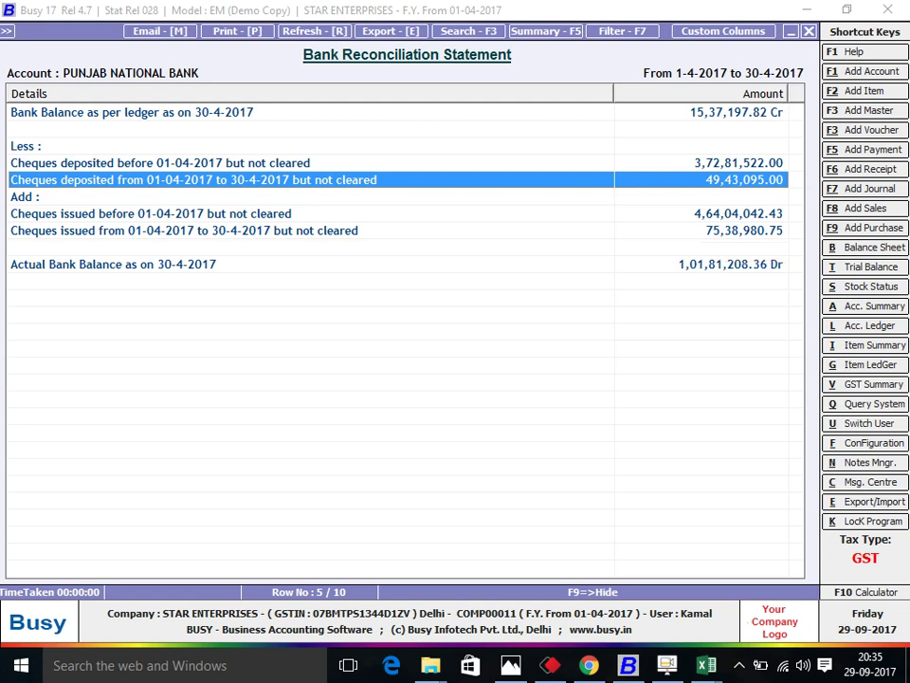
key("Return")
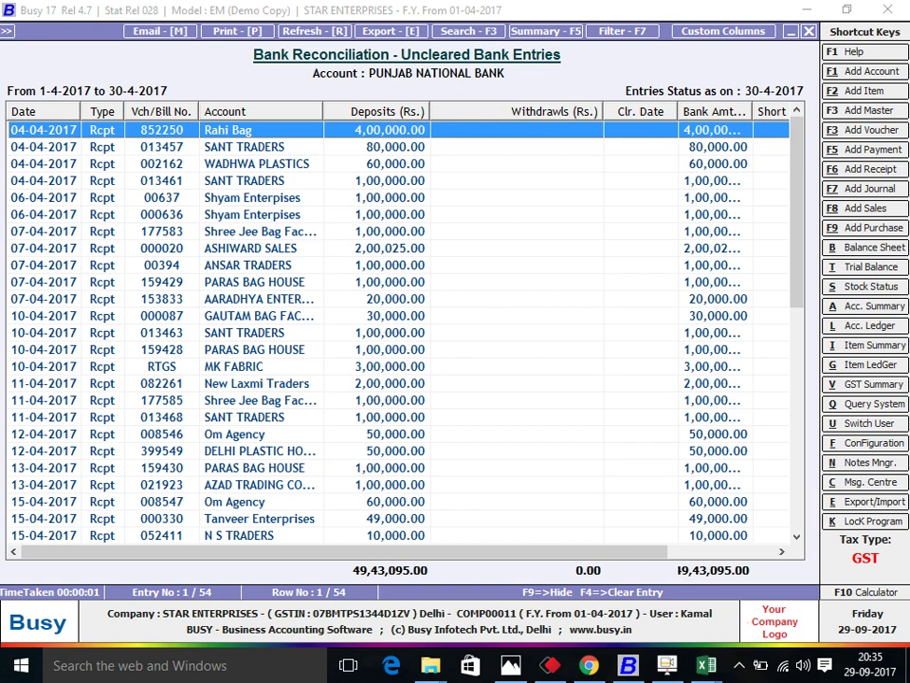
scroll(398, 332, "down", 5)
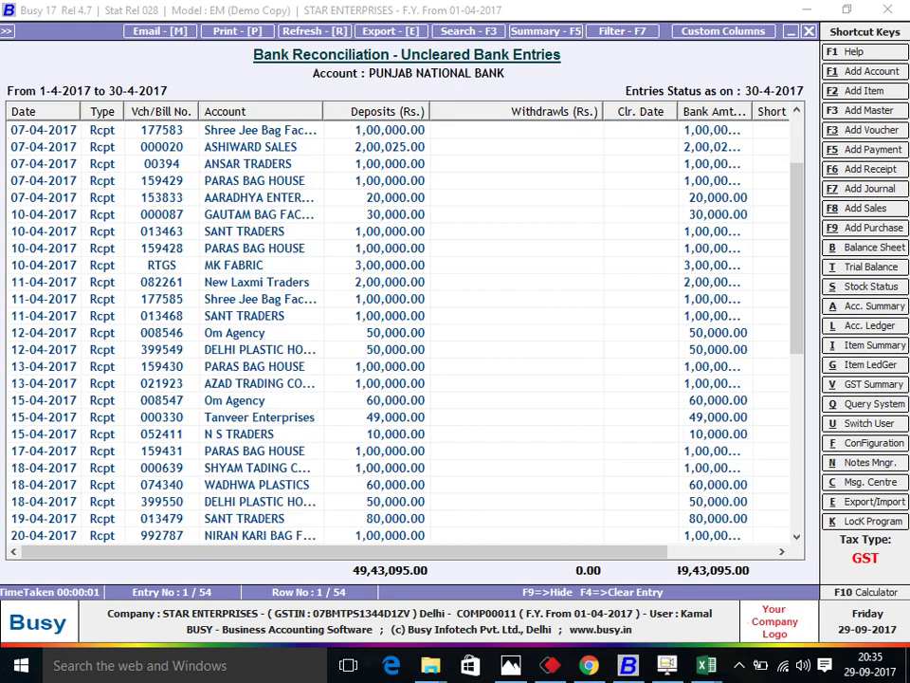
key("Escape")
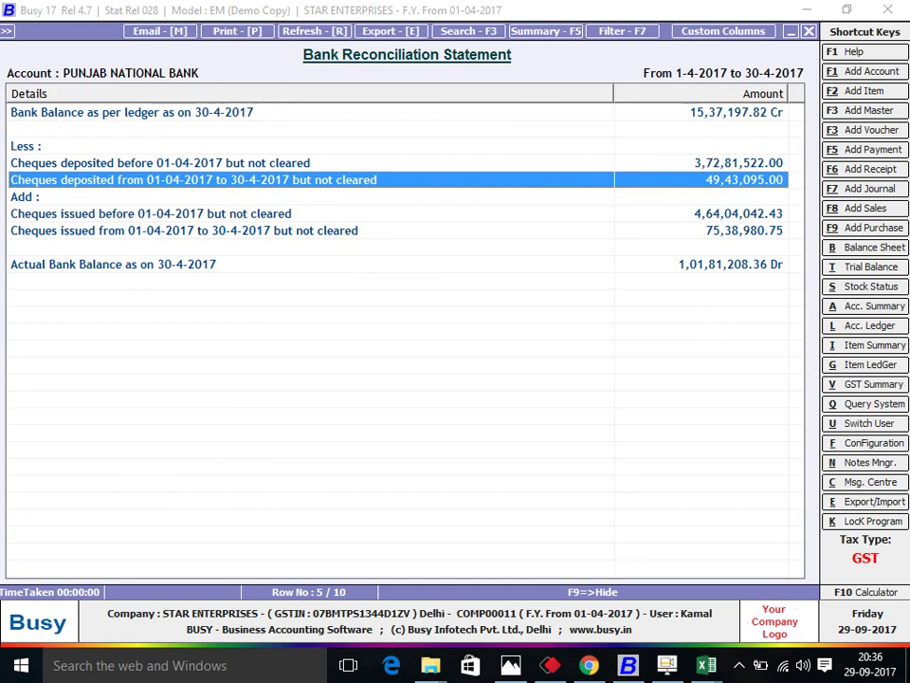
View the detailed entries for cheques issued before 01-04-2017 but not cleared, and return to the statement.
left_click(152, 213)
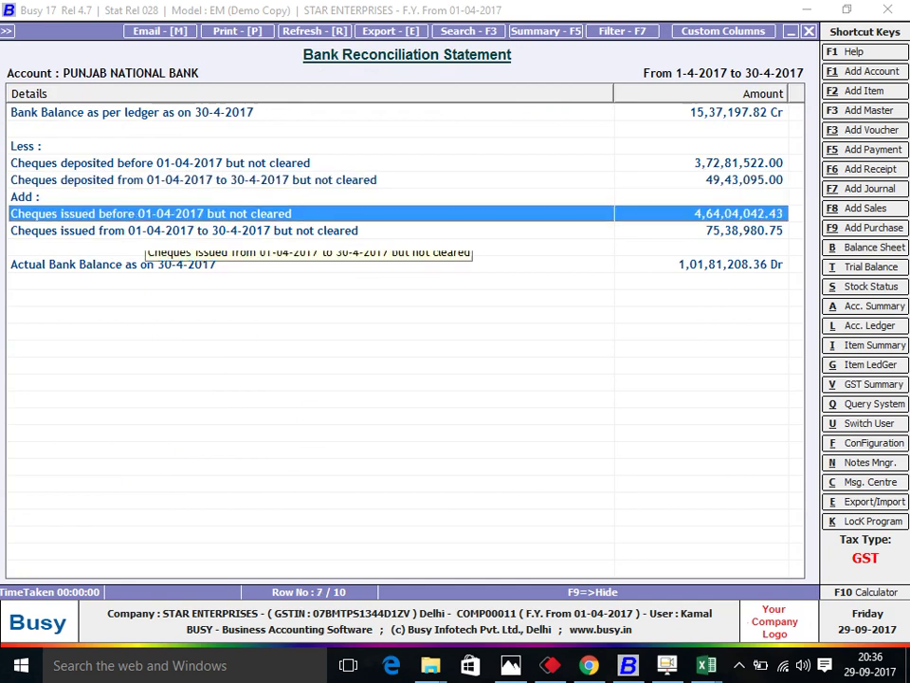
key("Return")
key("Escape")
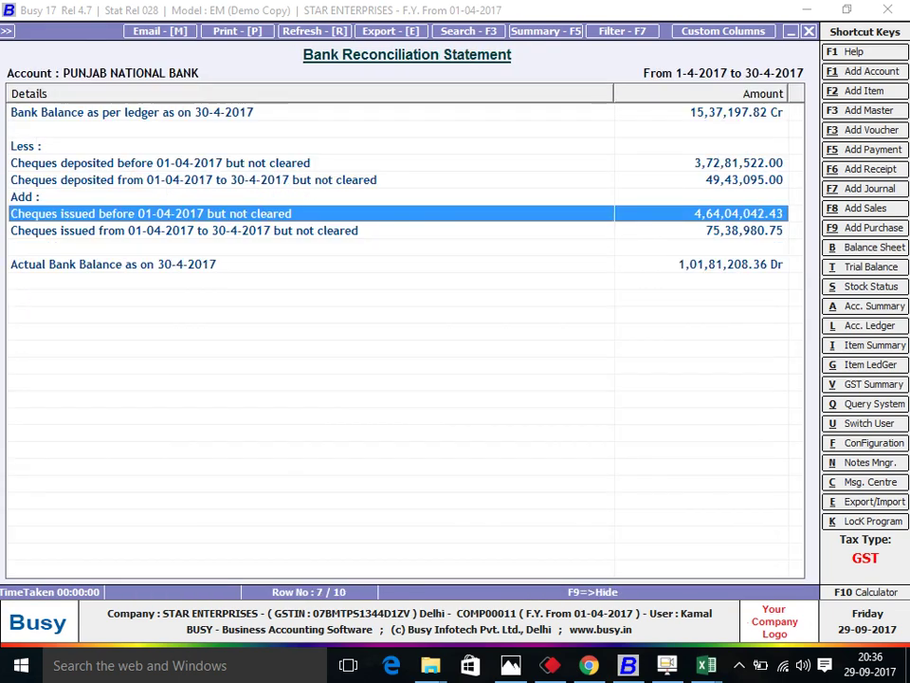
Examine the payments listed under cheques issued from 01-04-2017 to 30-4-2017 but not cleared, extending the selection down to the last entry.
left_click(158, 231)
key("Return")
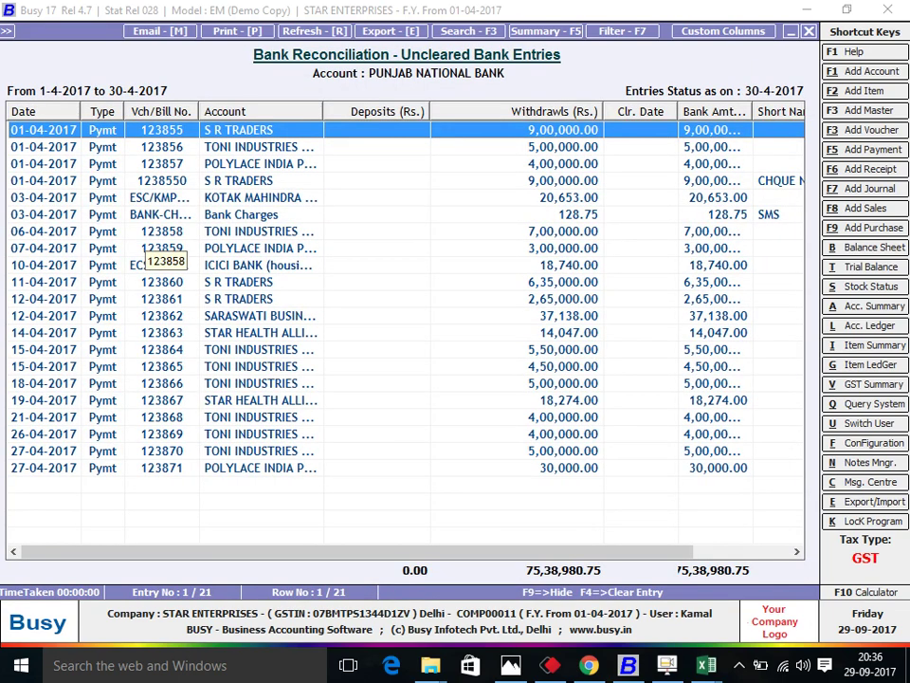
key("shift+Down")
key("shift+Down")
key("shift+Down")
key("shift+Down")
key("shift+Down")
key("shift+Down")
key("shift+Down")
key("shift+Down")
key("shift+Down")
key("shift+Down")
key("shift+Down")
key("shift+Down")
key("shift+Down")
key("shift+Down")
key("shift+Down")
key("shift+Down")
key("shift+Down")
key("shift+Down")
key("shift+Down")
key("shift+Down")
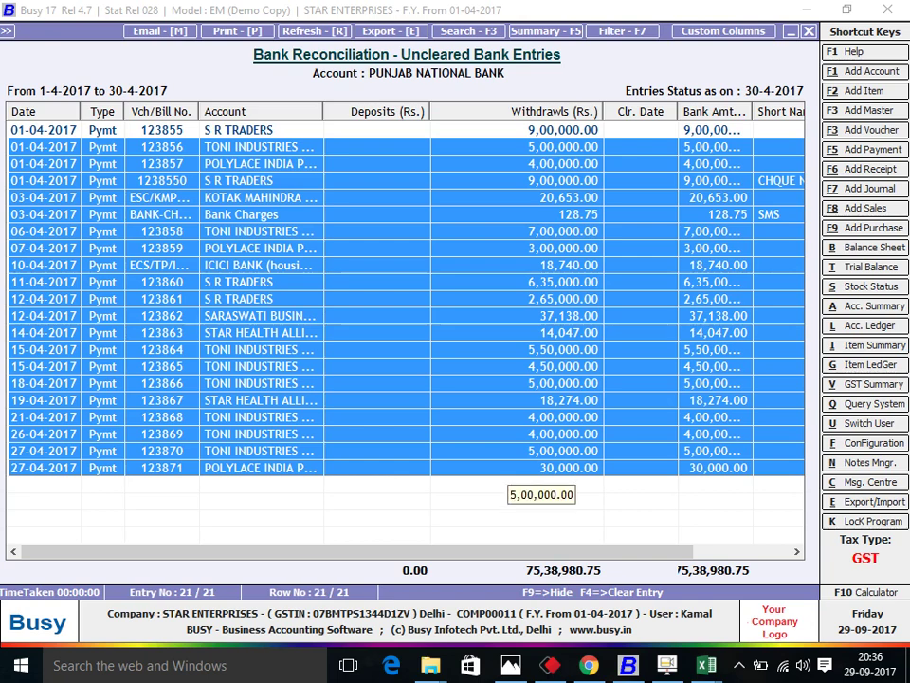
key("Down")
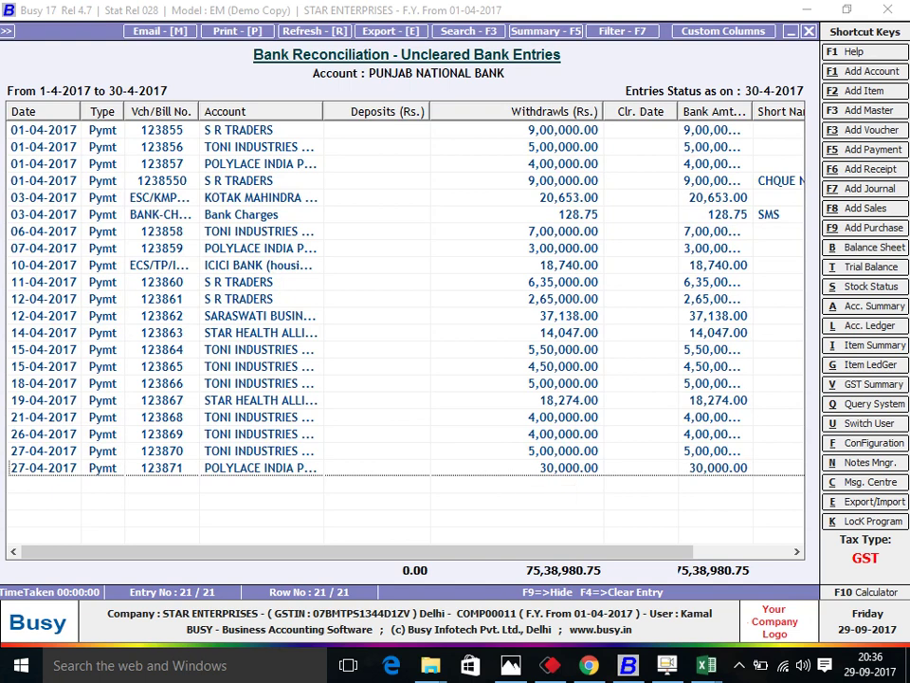
key("Escape")
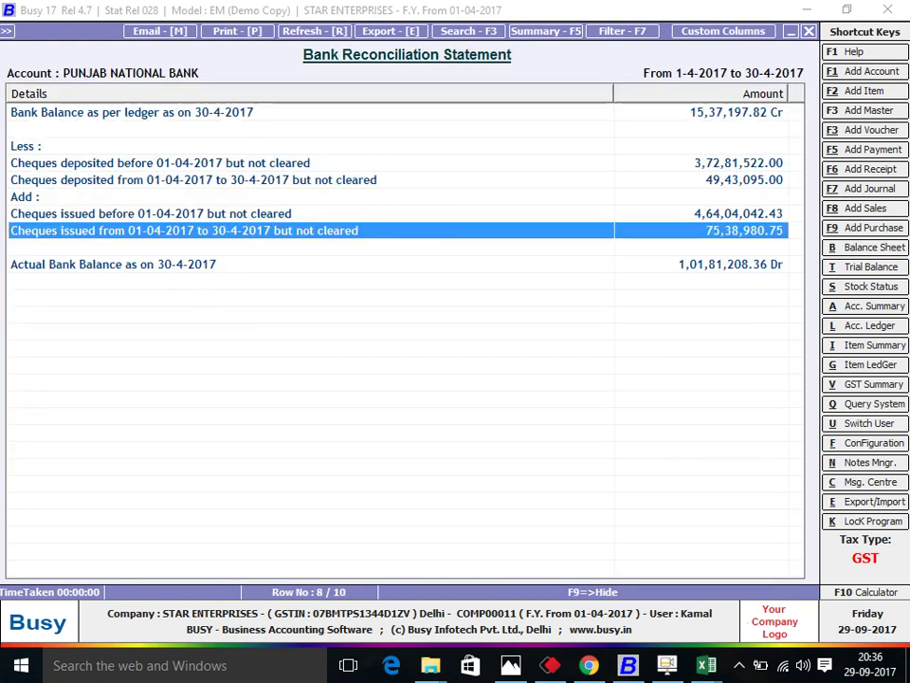
Recheck the uncleared receipts behind the April cheque deposits line and return to the reconciliation statement.
key("Up")
key("Up")
key("Up")
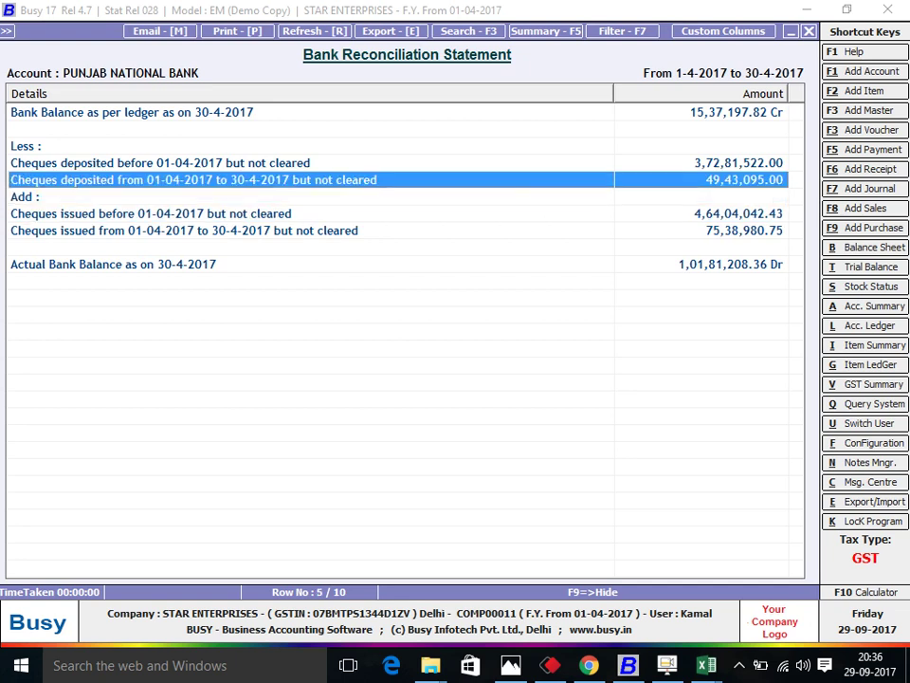
key("Return")
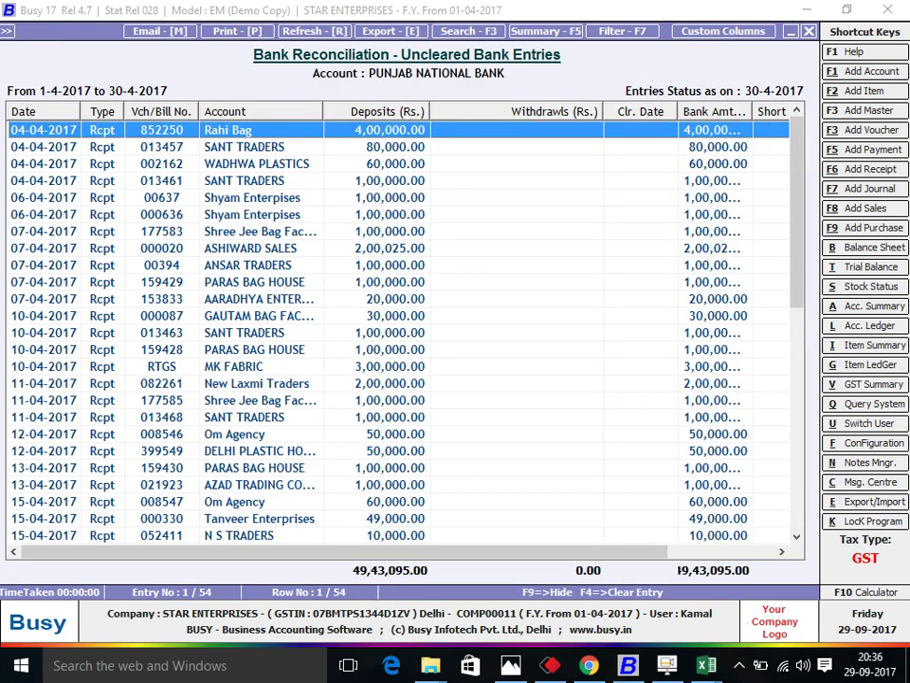
key("Escape")
Reopen the list of cheques issued from 01-04-2017 to 30-4-2017 but not cleared.
key("Down")
key("Down")
key("Down")
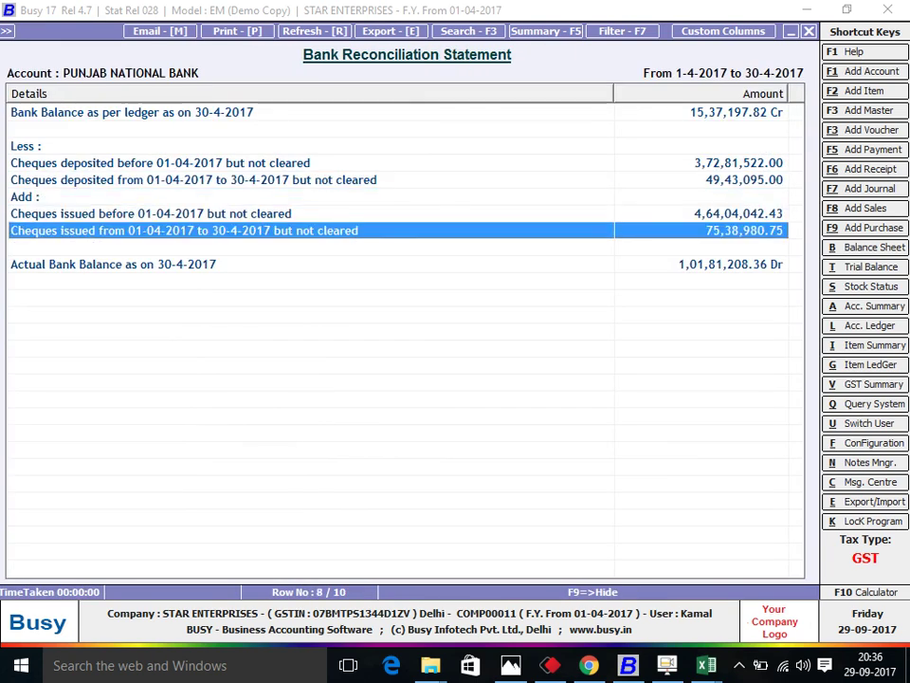
key("Return")
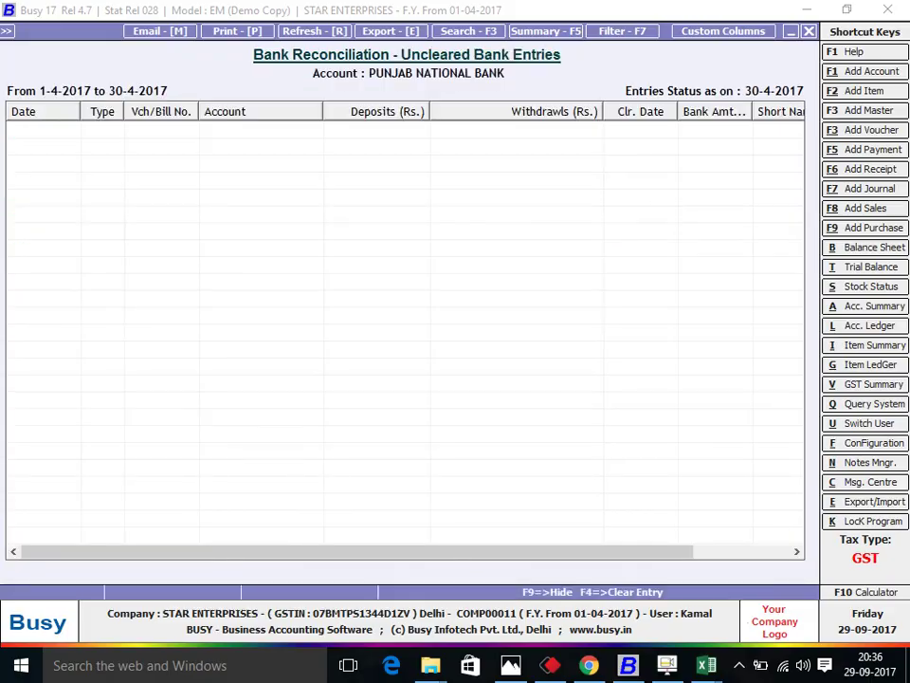
Switch to the Excel bank statement and highlight its deposits from row 3 to row 22.
key("alt+Tab")
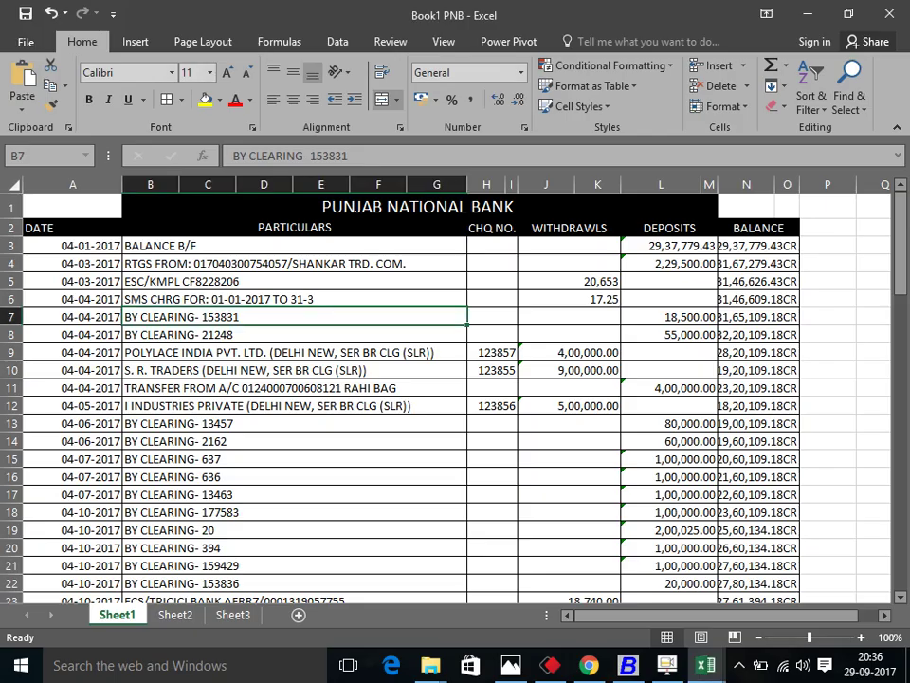
left_click_drag(661, 245, 661, 583)
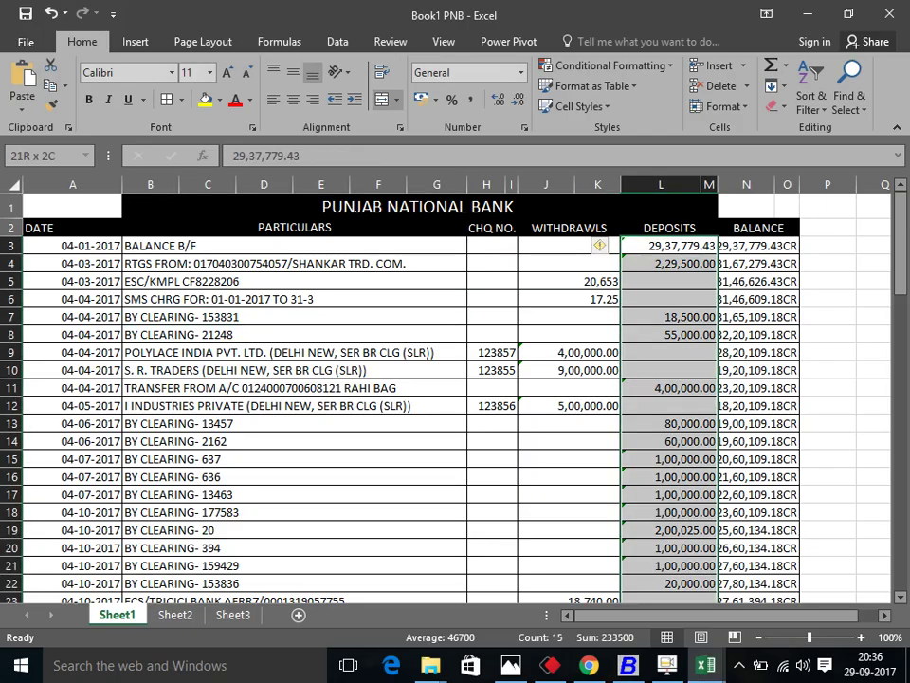
left_click(611, 245)
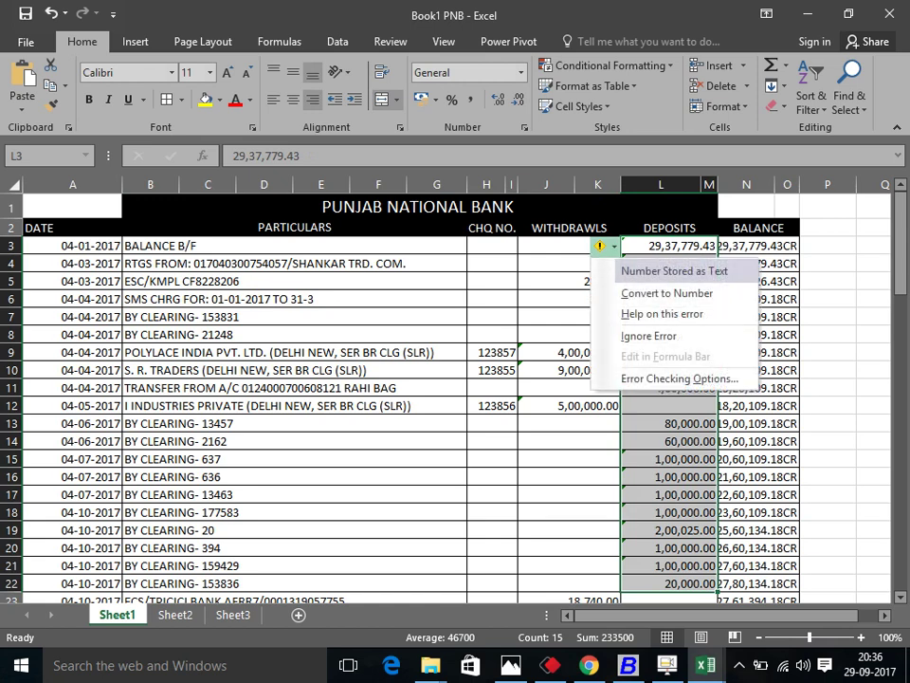
key("Escape")
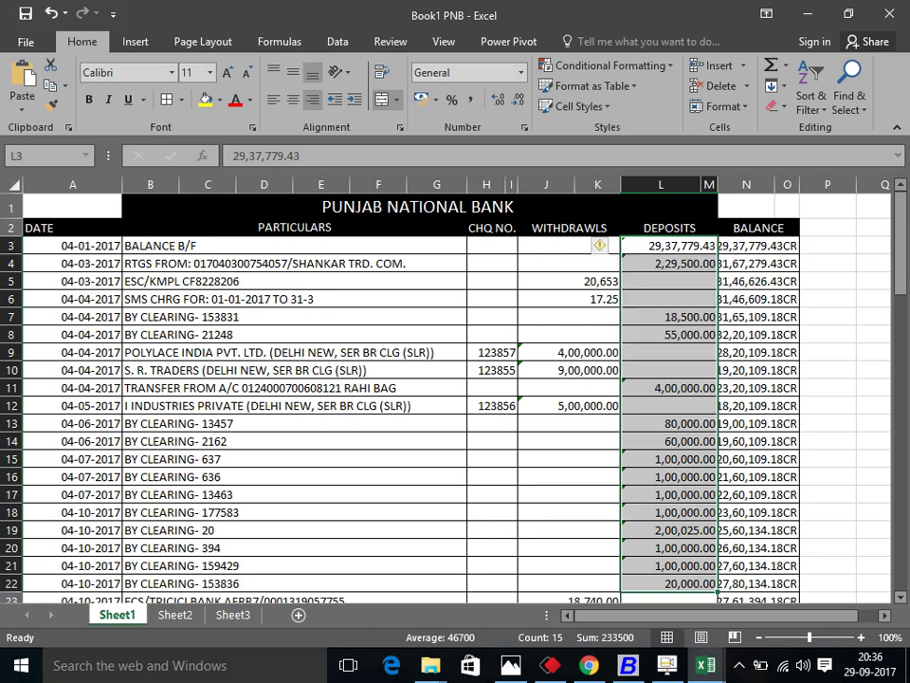
Switch back to Busy and open the uncleared entries for cheques deposited from 01-04-2017 to 30-4-2017.
key("alt+Tab")
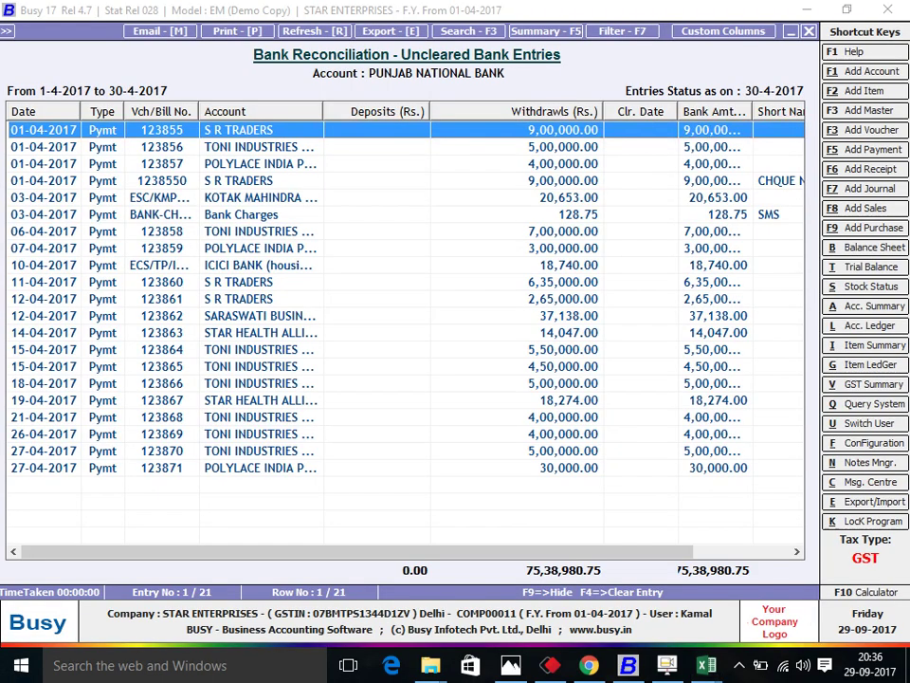
key("Escape")
key("Up")
key("Up")
key("Up")
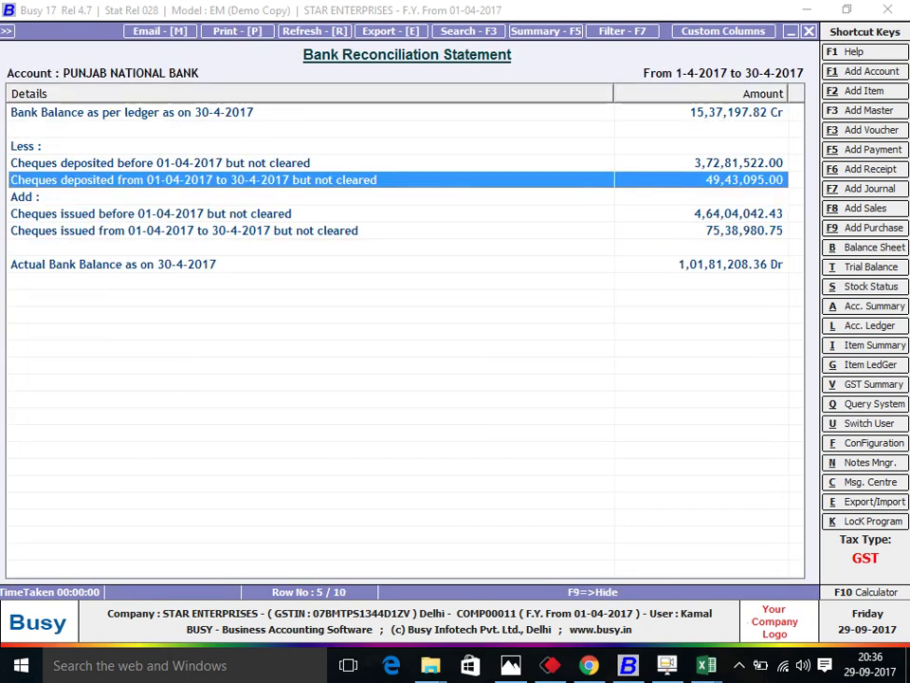
key("Return")
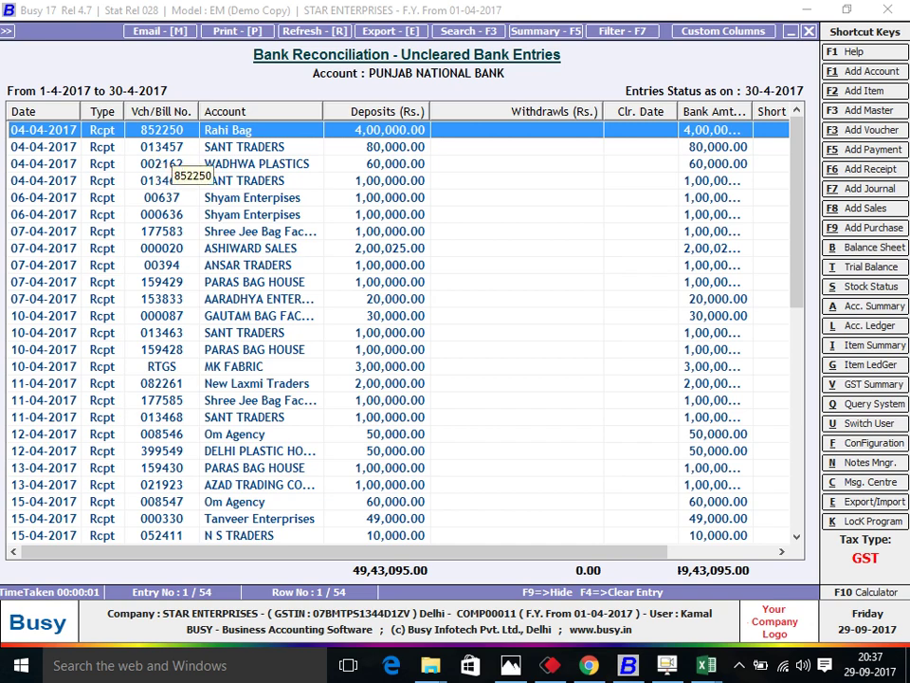
Compare the uncleared receipts in Busy with the deposits in the Excel bank statement.
key("alt+Tab")
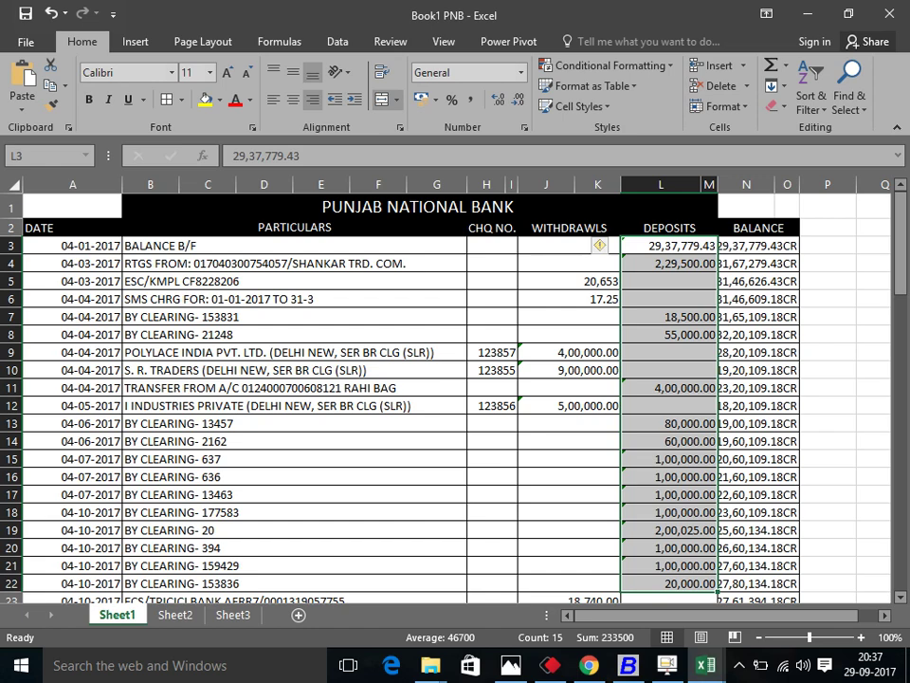
scroll(456, 398, "down", 1)
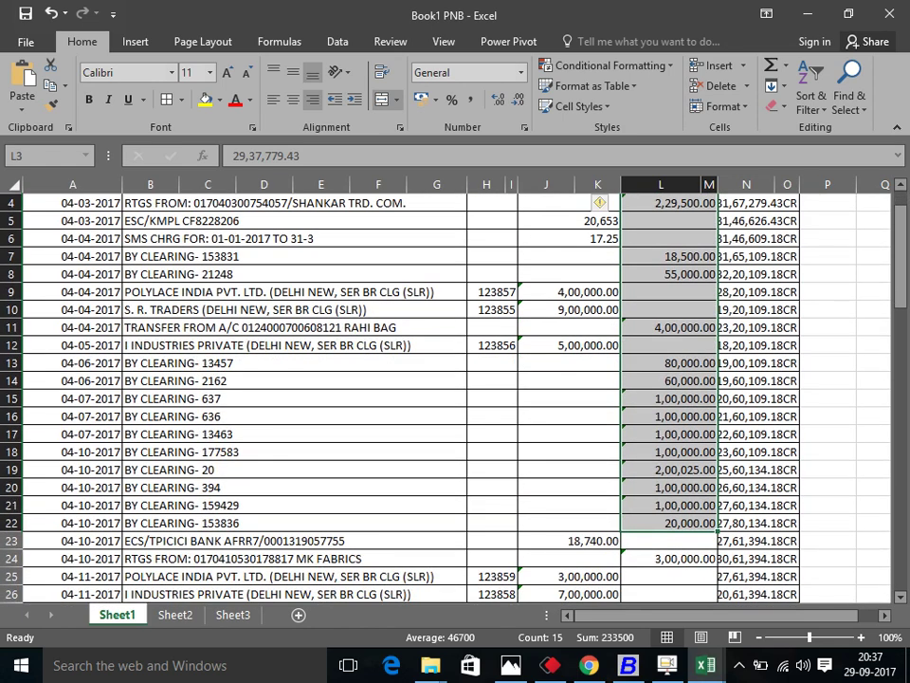
scroll(455, 398, "up", 1)
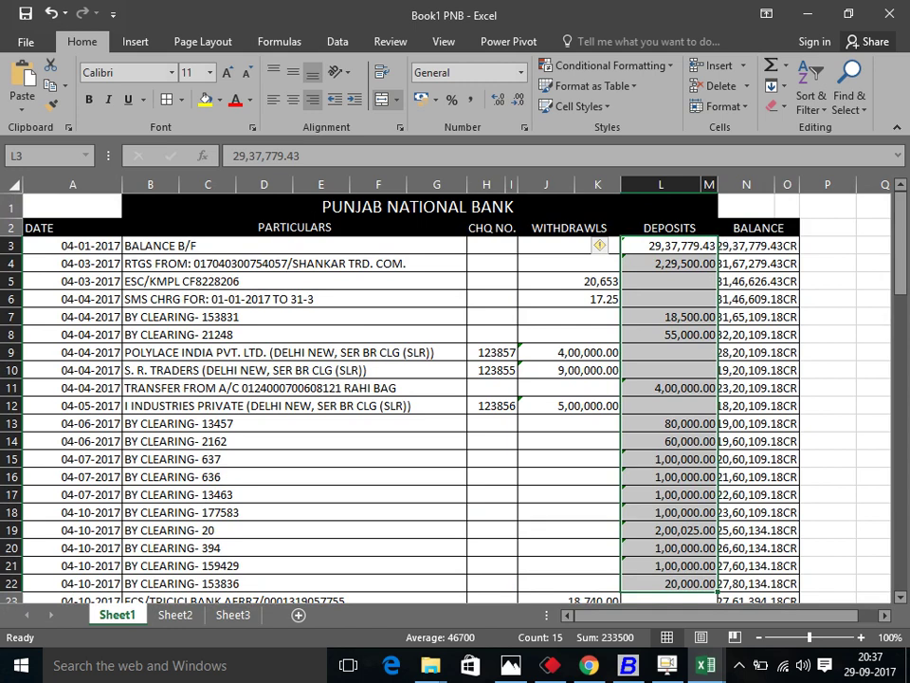
key("alt+Tab")
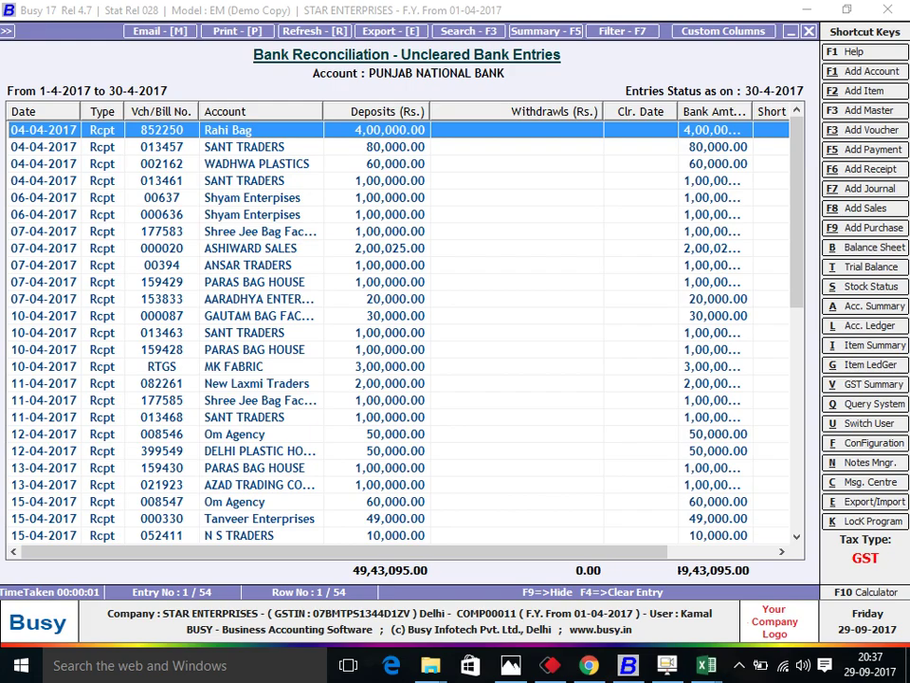
key("alt+Tab")
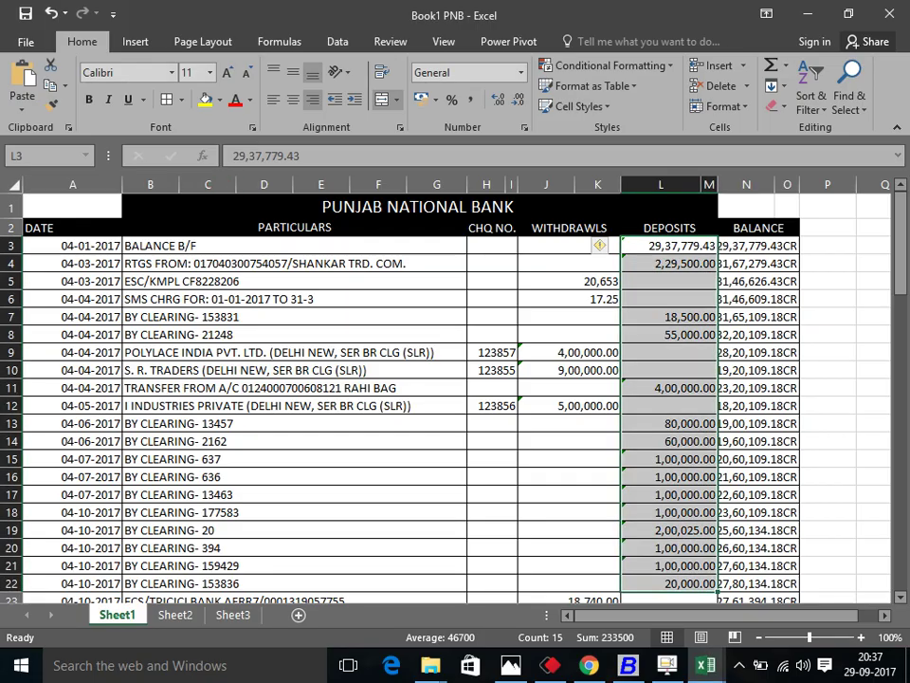
Compare the clearing entries in rows 22 and 32 of the Excel statement with the uncleared receipts in Busy.
scroll(455, 393, "down", 1)
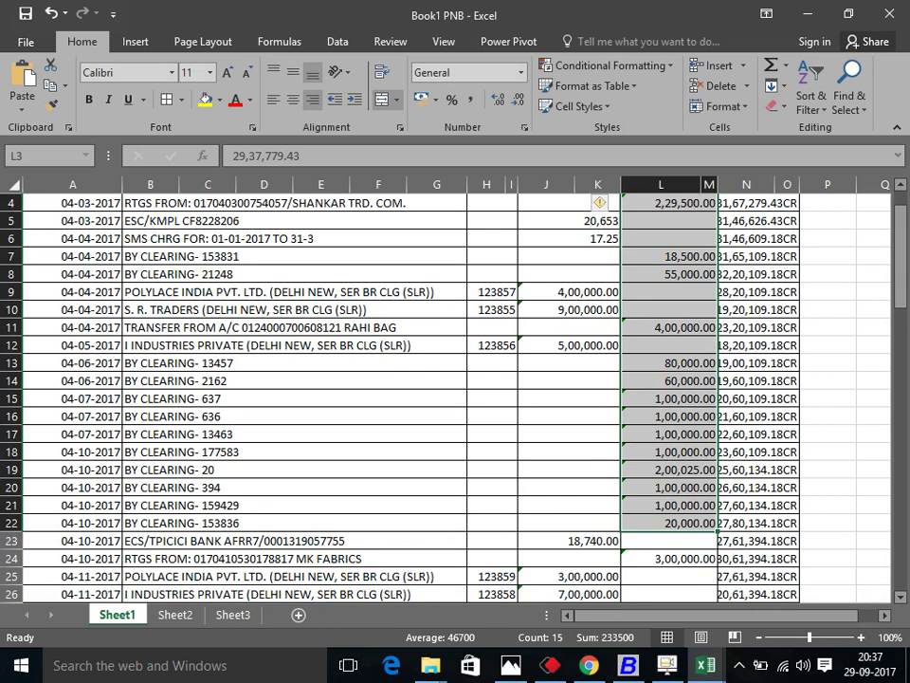
left_click(293, 522)
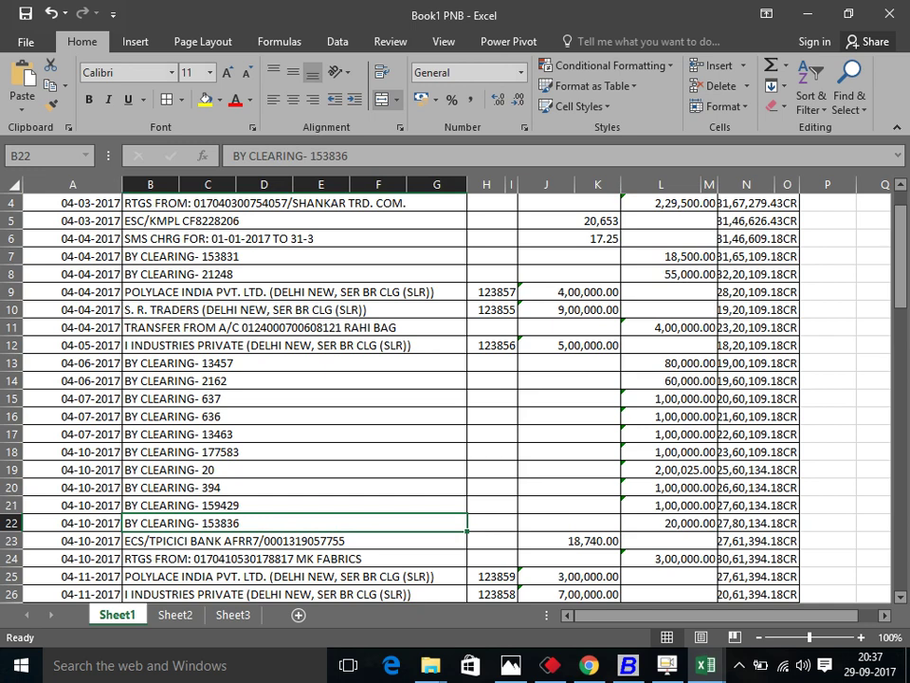
key("alt+Tab")
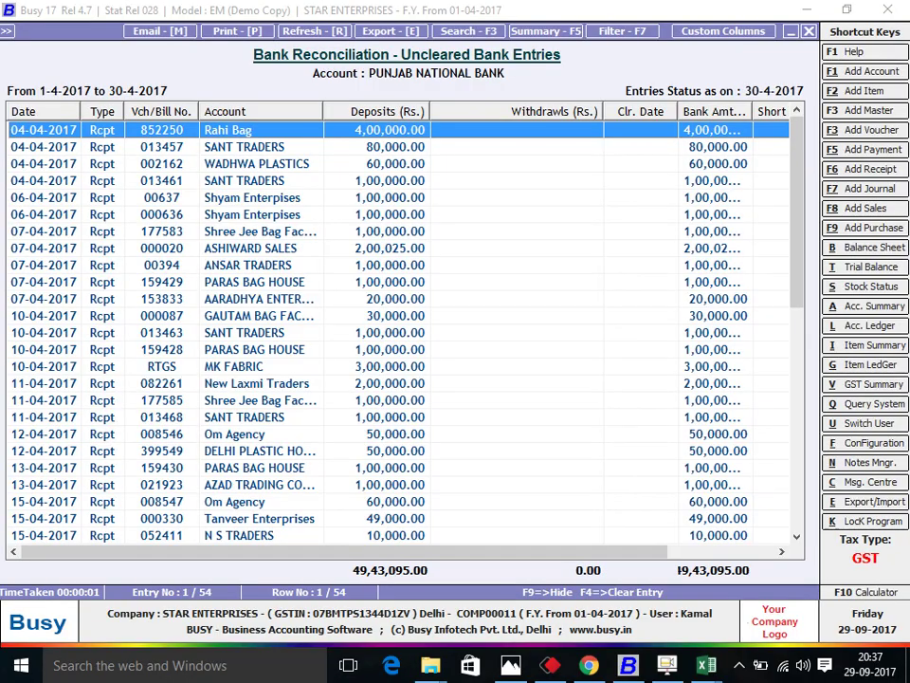
key("alt+Tab")
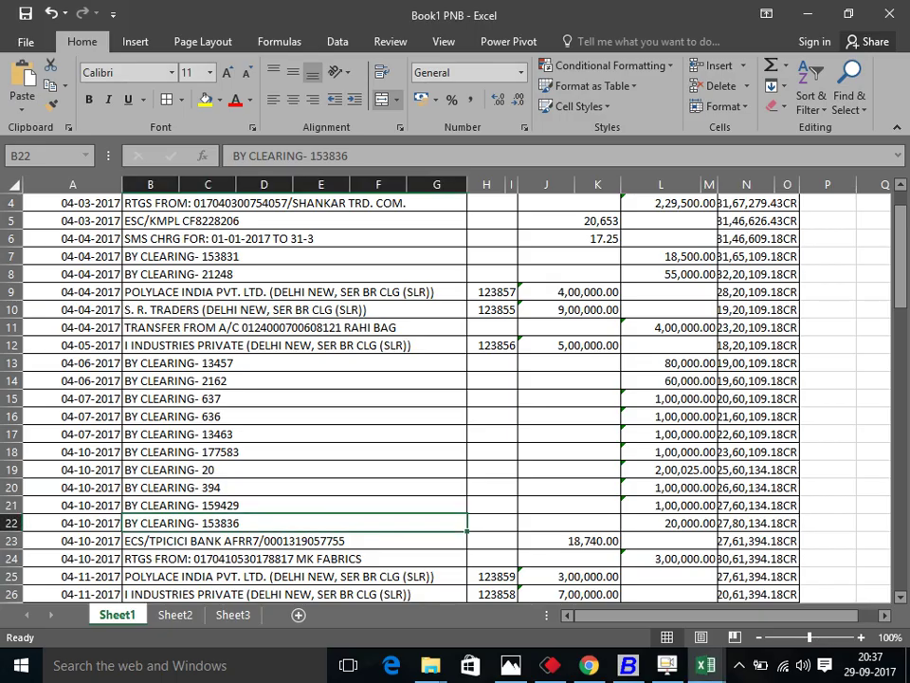
scroll(445, 398, "down", 3)
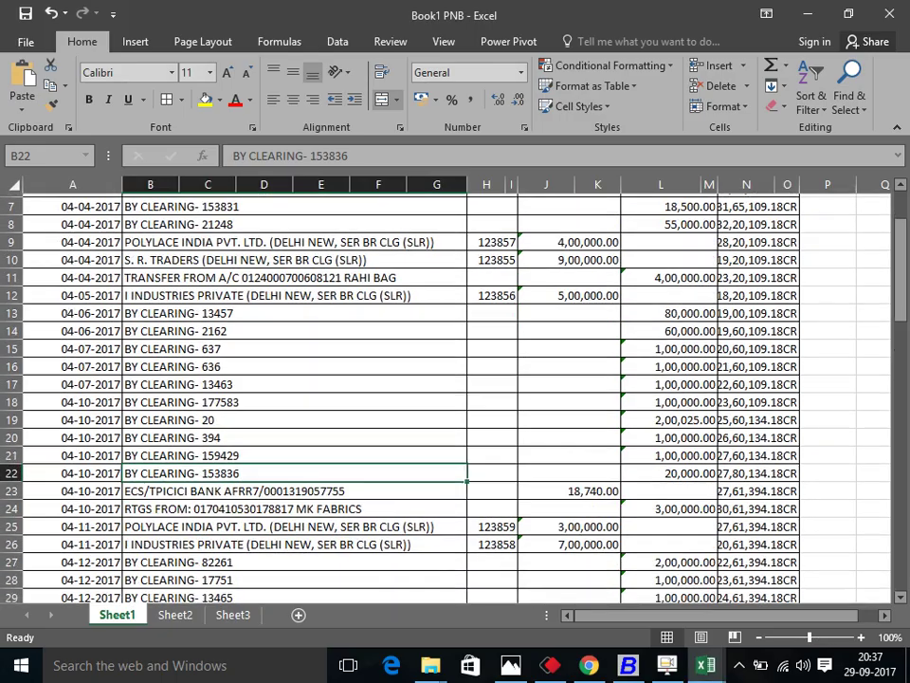
scroll(445, 398, "down", 1)
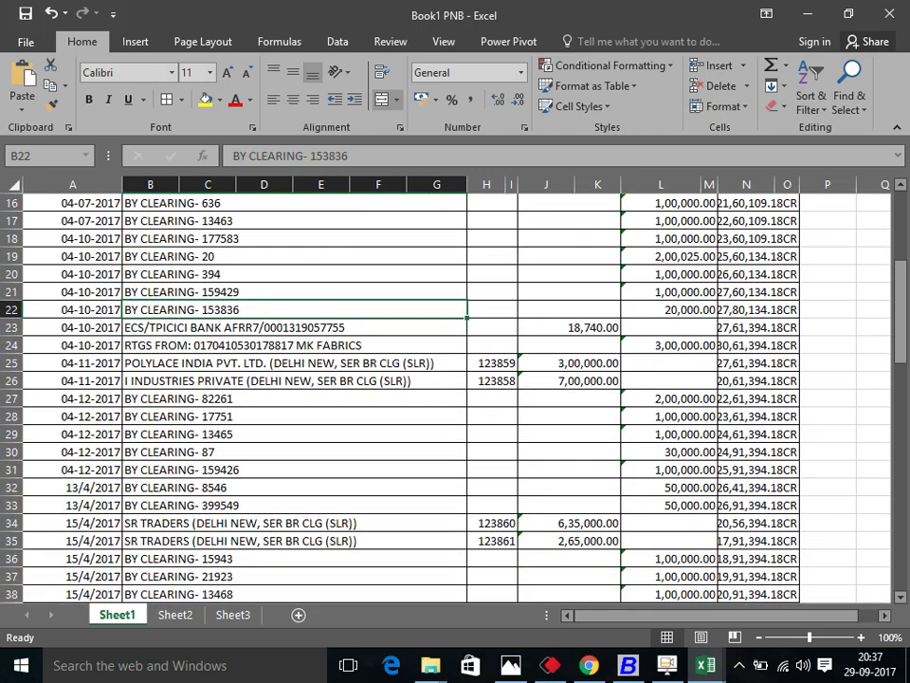
left_click(189, 488)
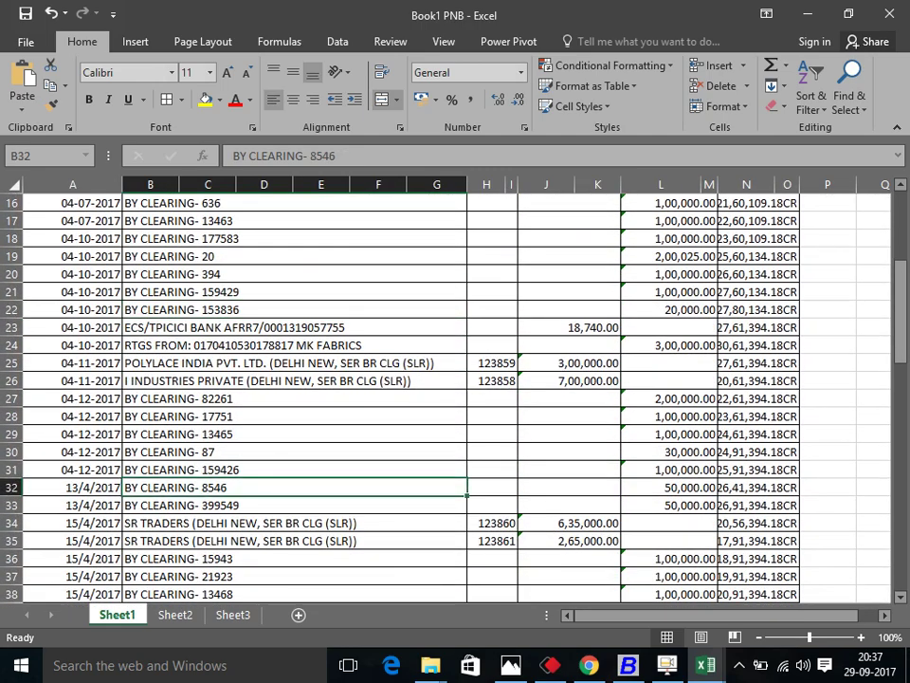
key("alt+Tab")
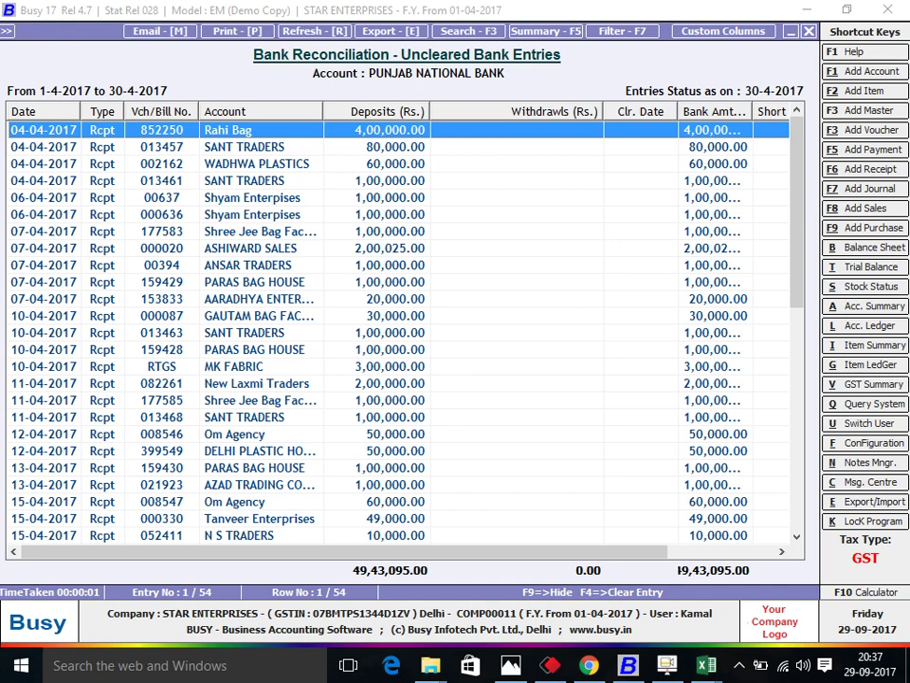
Check the 04-12-2017 clearing deposits in rows 27 to 29 of the Excel statement against the uncleared receipts in Busy.
left_click(244, 147)
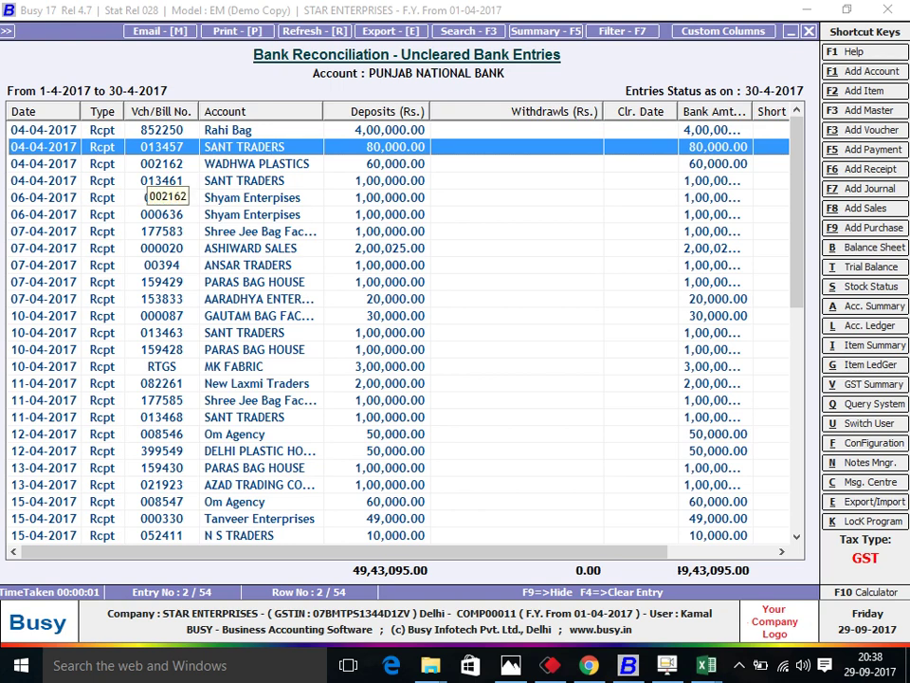
key("alt+Tab")
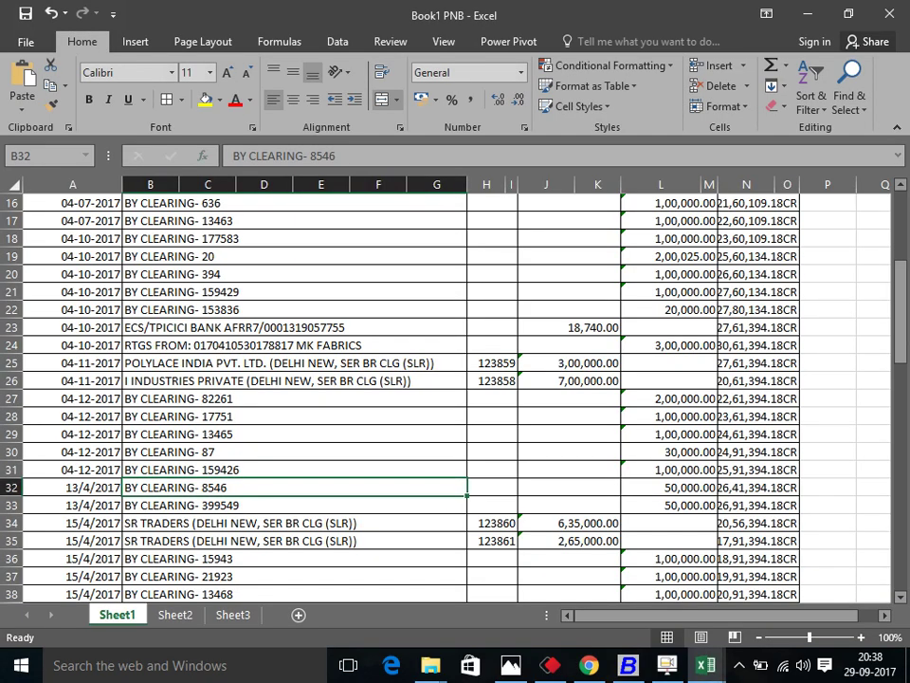
left_click(180, 433)
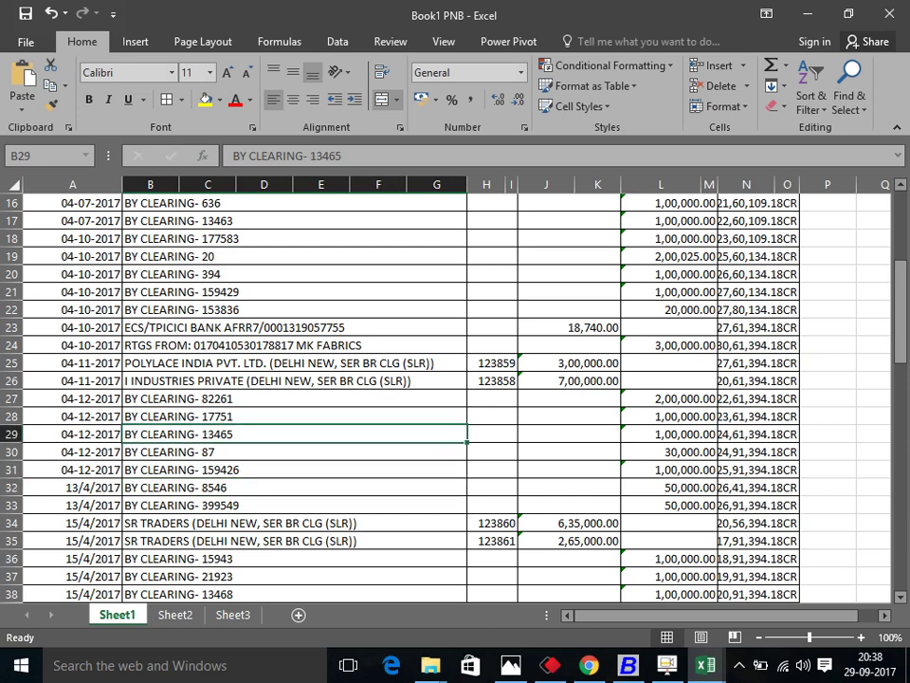
scroll(446, 394, "down", 2)
scroll(445, 394, "up", 3)
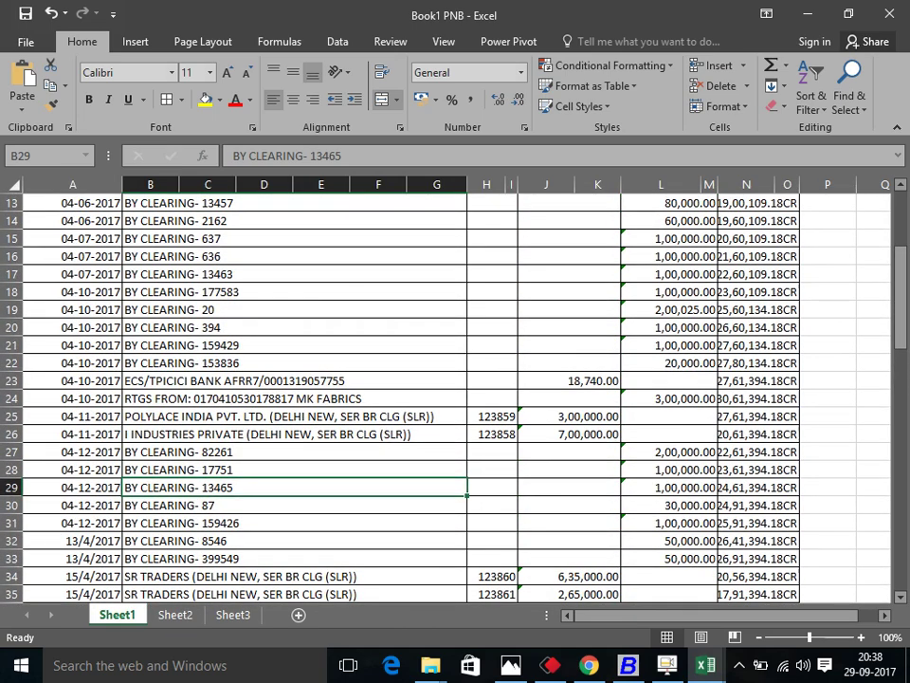
left_click(73, 488)
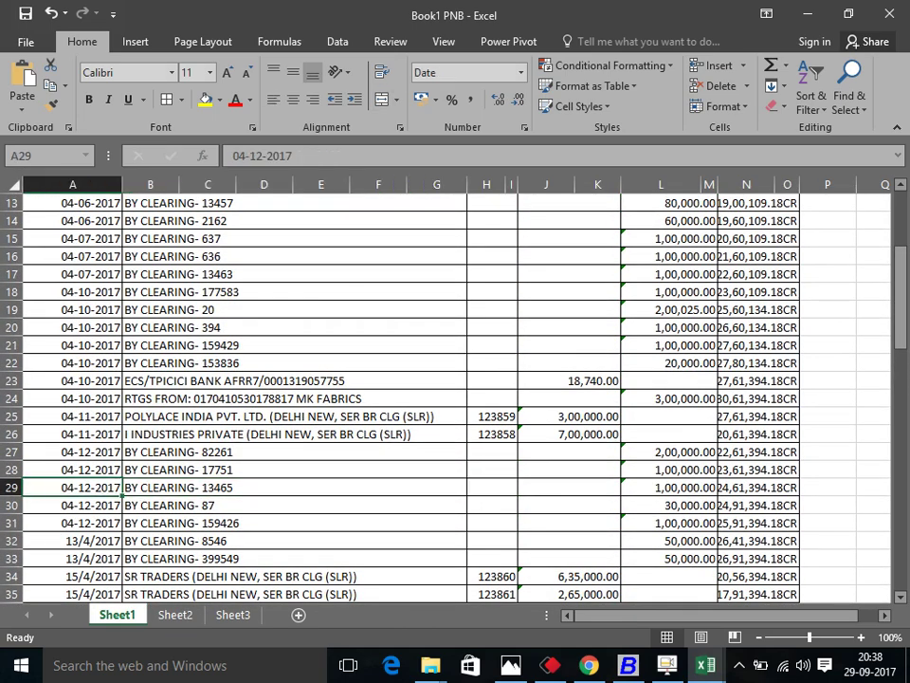
left_click(150, 469)
left_click(190, 451)
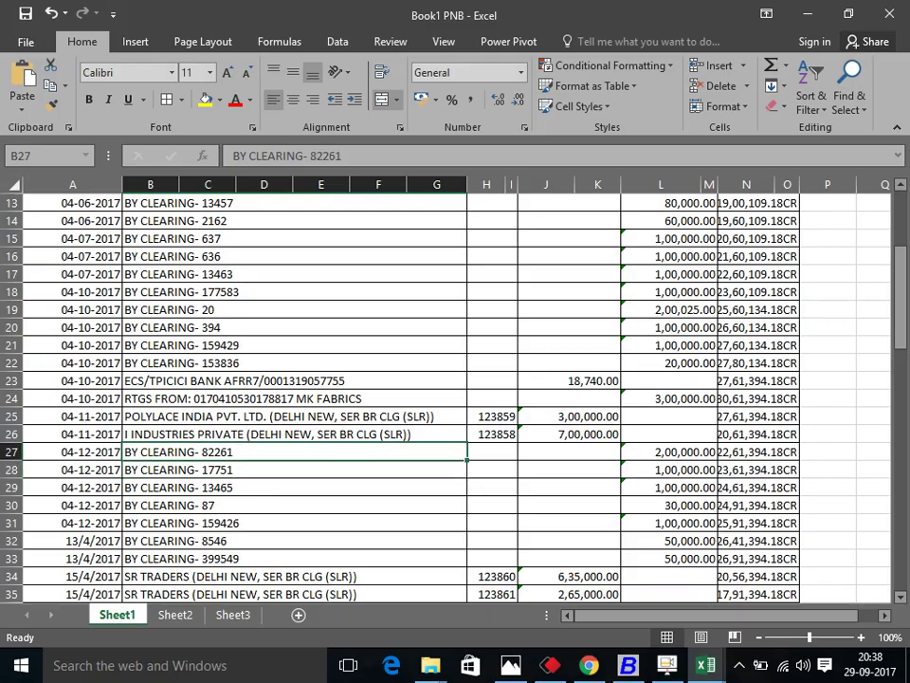
key("alt+Tab")
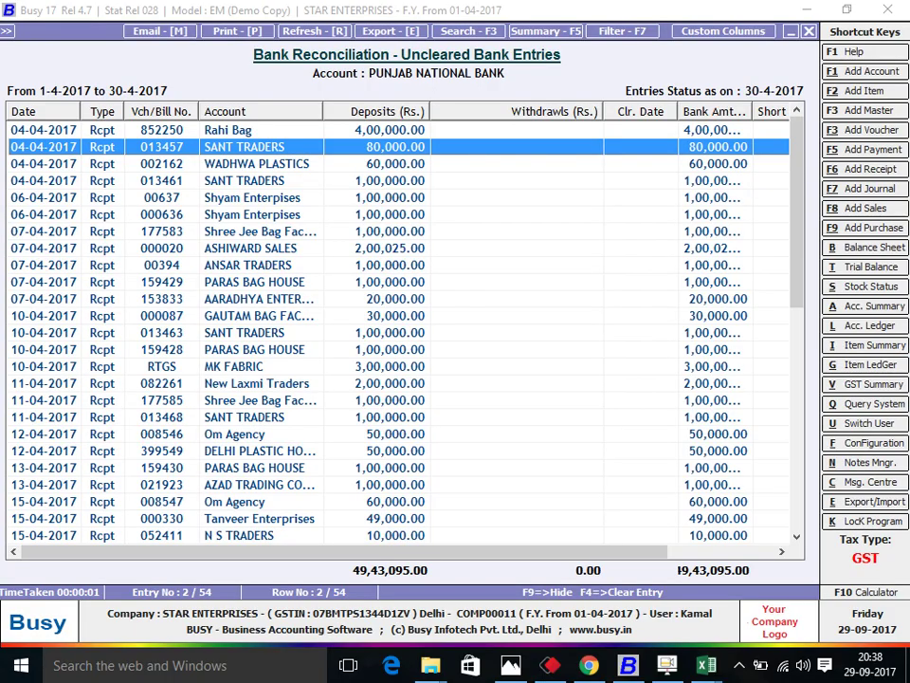
key("alt+Tab")
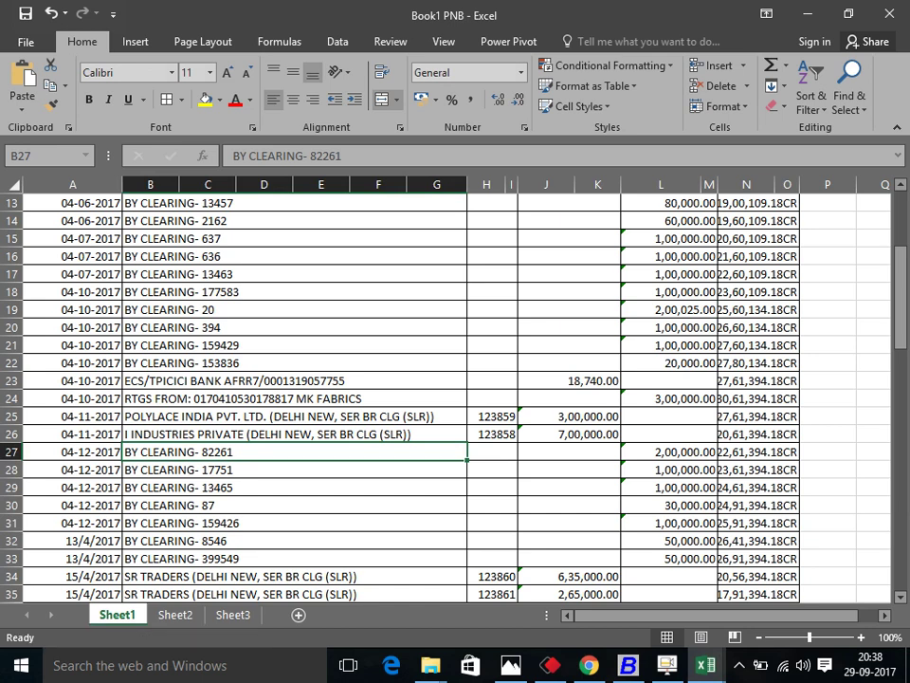
Enter NO in column P beside the row 28 clearing deposit in the Excel statement.
left_click(827, 470)
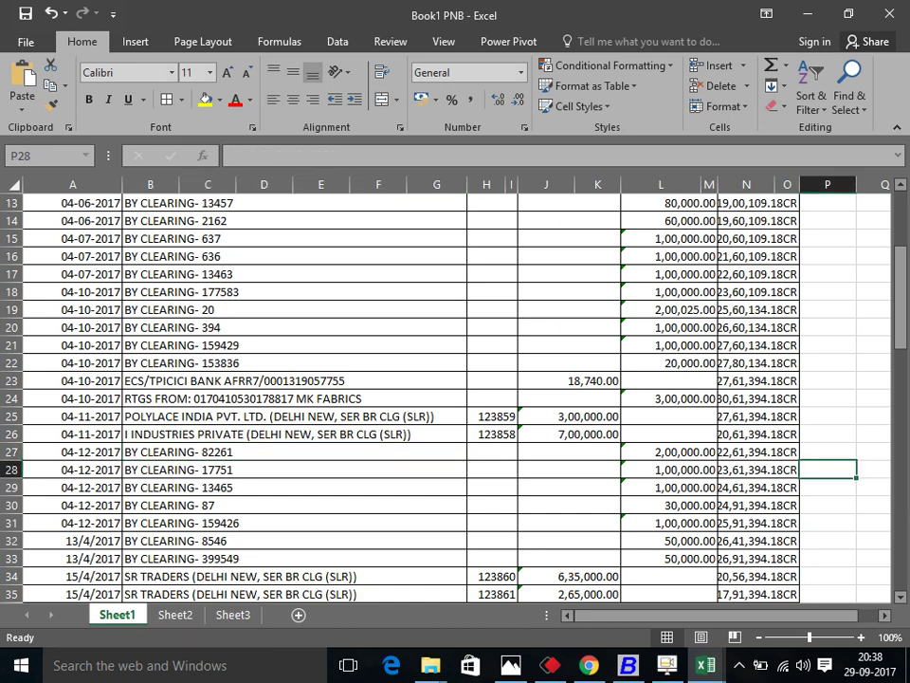
type("NO")
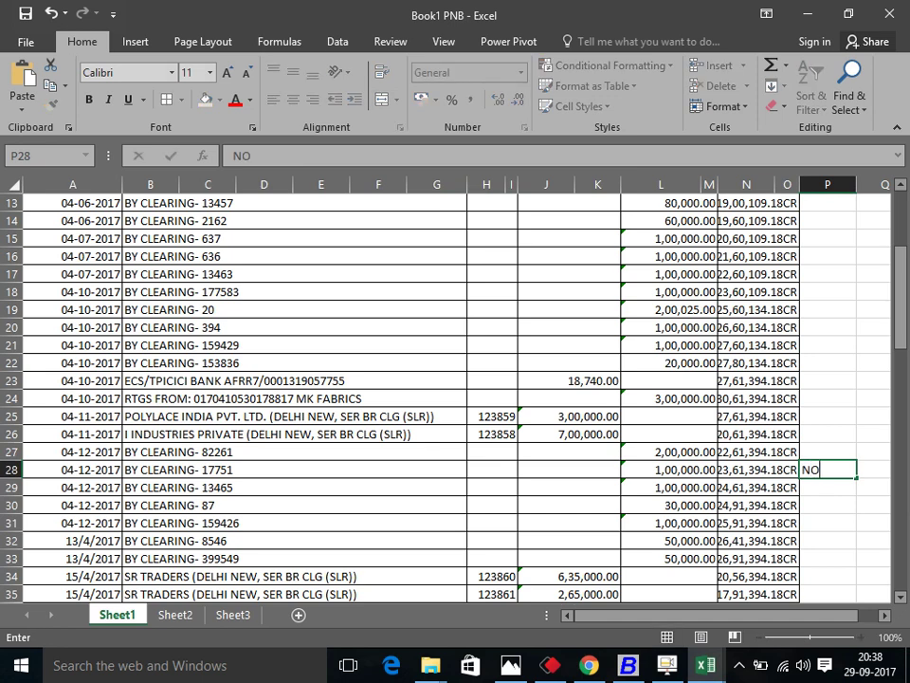
key("Return")
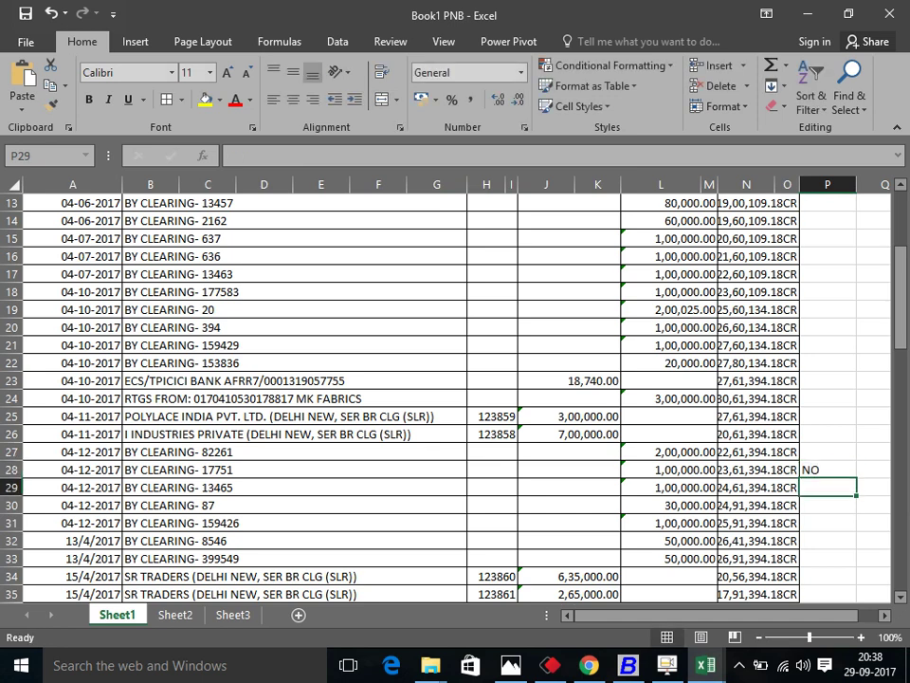
left_click(759, 470)
left_click(569, 469)
left_click(759, 469)
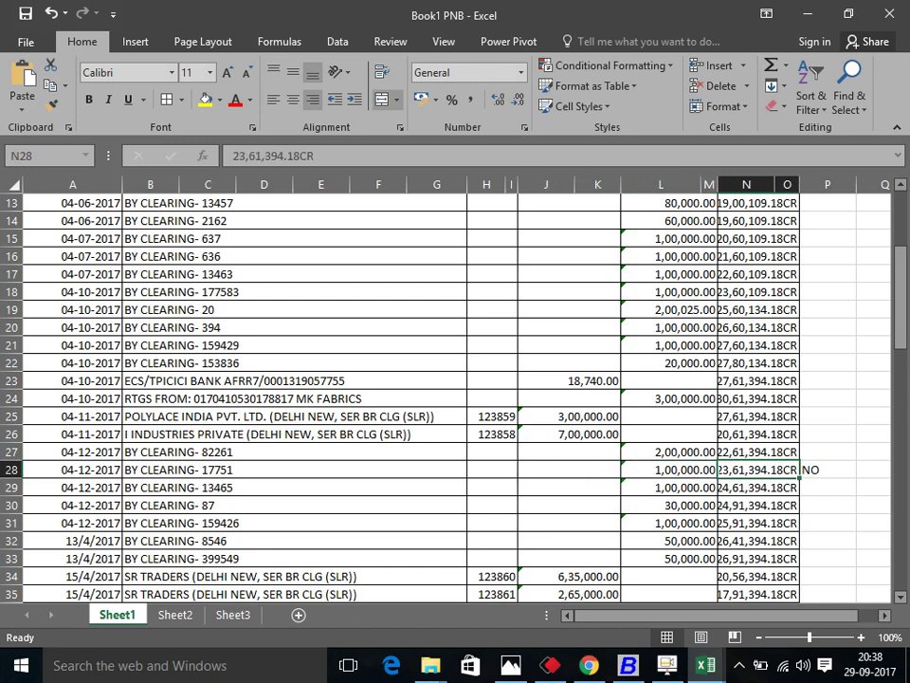
Move the NO remark from P28 to P27, beside the 2,00,000.00 clearing deposit.
left_click(828, 469)
key("ctrl+x")
left_click(828, 451)
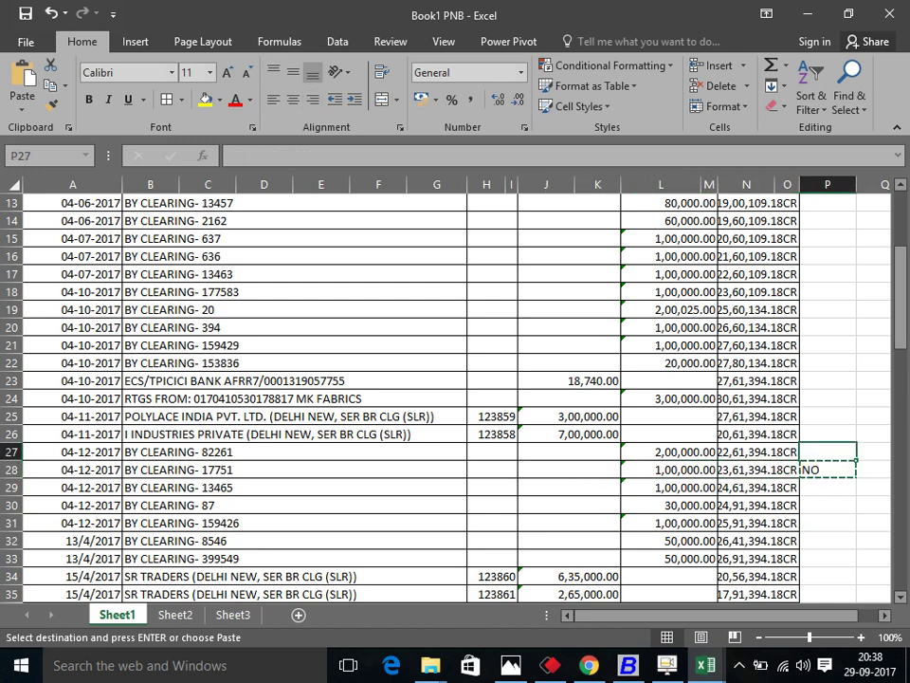
key("Return")
left_click(758, 451)
left_click(486, 451)
left_click(294, 451)
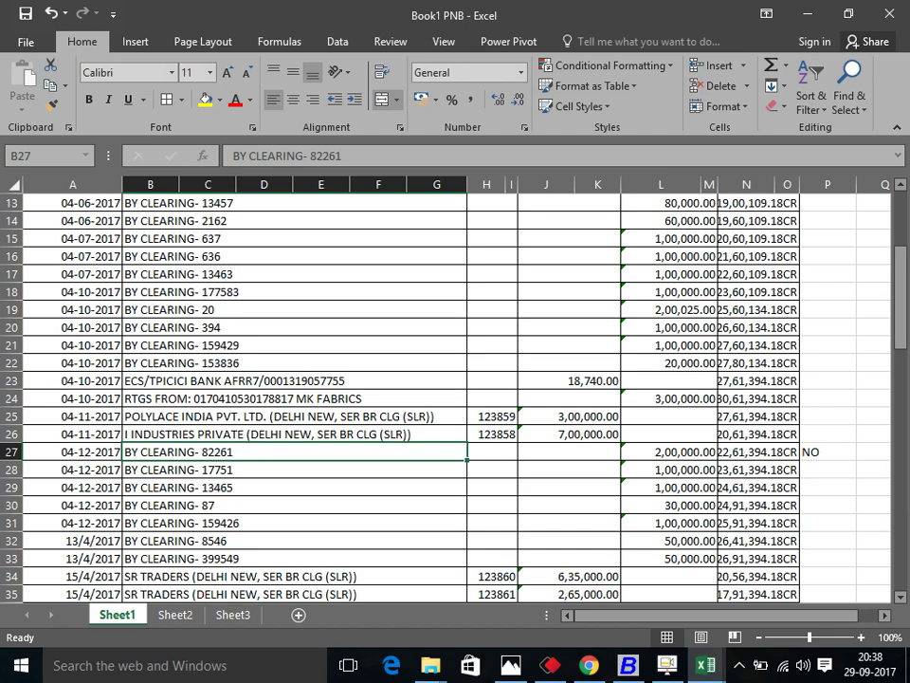
left_click(546, 452)
left_click(758, 452)
left_click(827, 451)
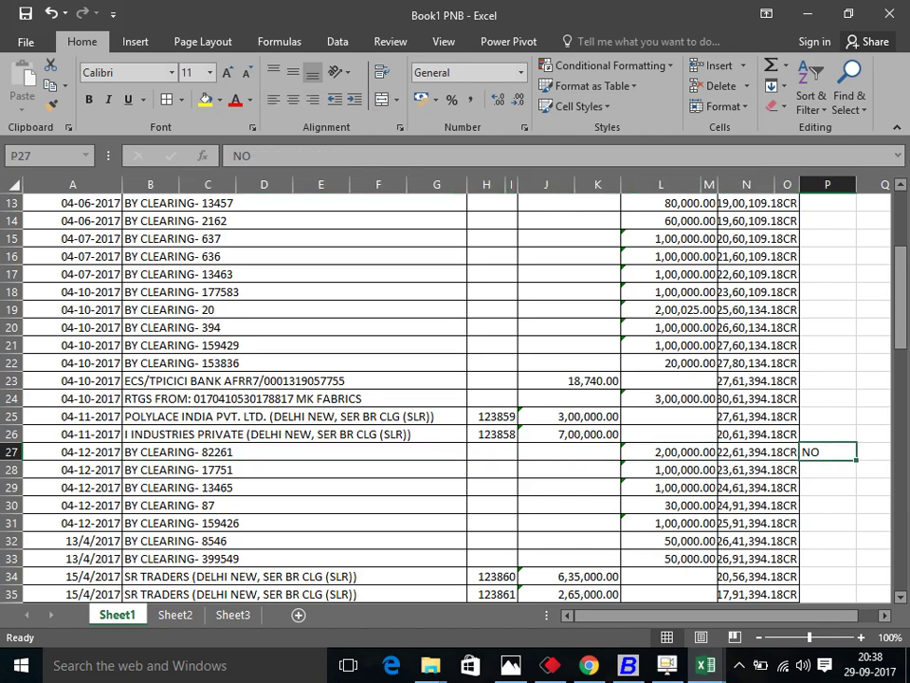
Switch to Busy and select the uncleared SANT TRADERS receipt of 80,000.00 dated 04-04-2017.
key("alt+Tab")
left_click(43, 129)
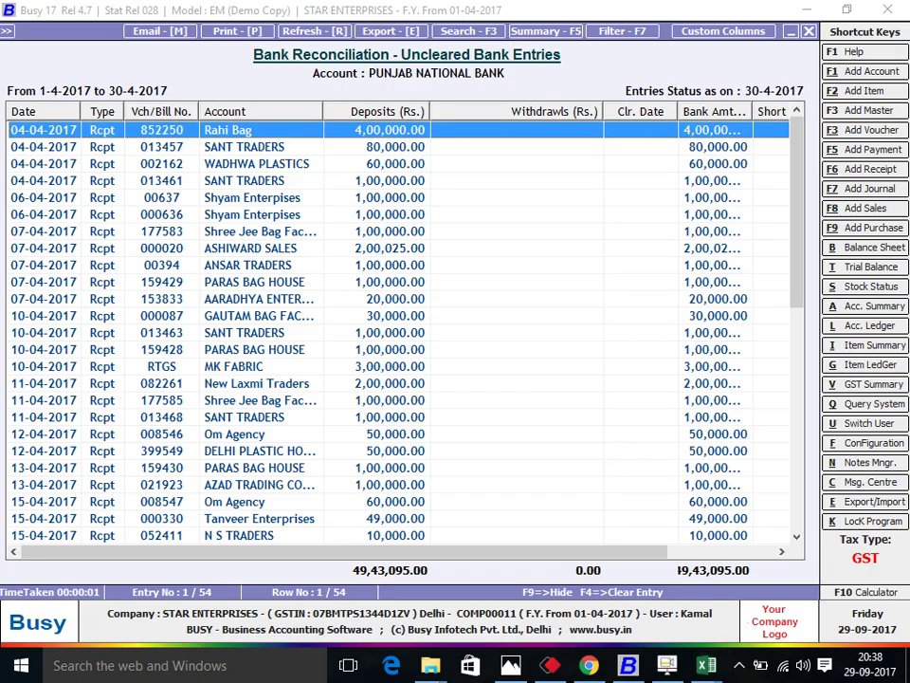
left_click(43, 146)
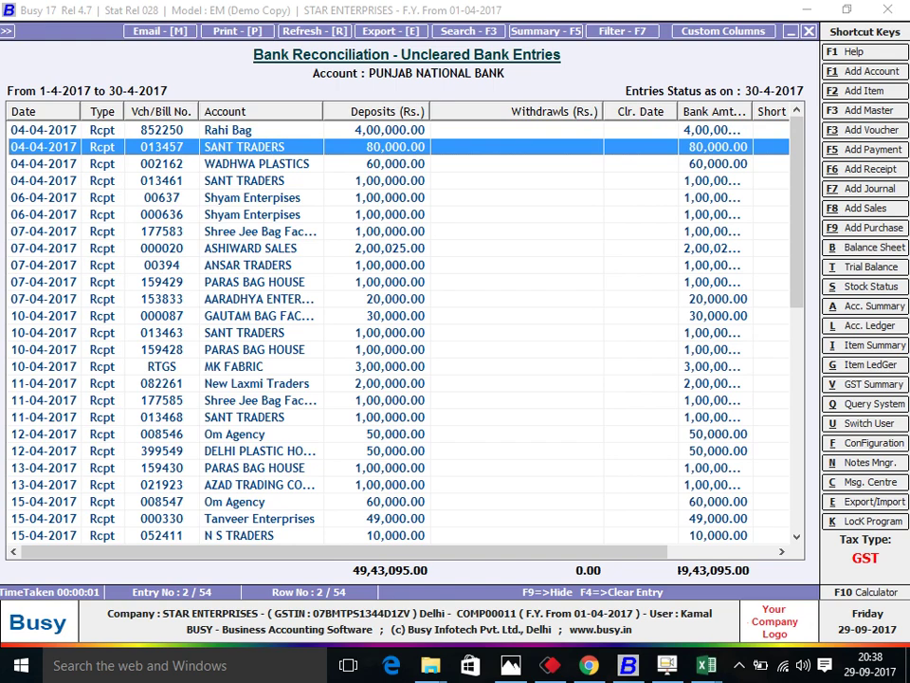
Switch back to the Excel statement and enter YES in P13 beside the matching 80,000.00 clearing deposit.
key("alt+Tab")
key("Left")
key("Left")
key("Left")
key("Left")
key("Left")
key("Left")
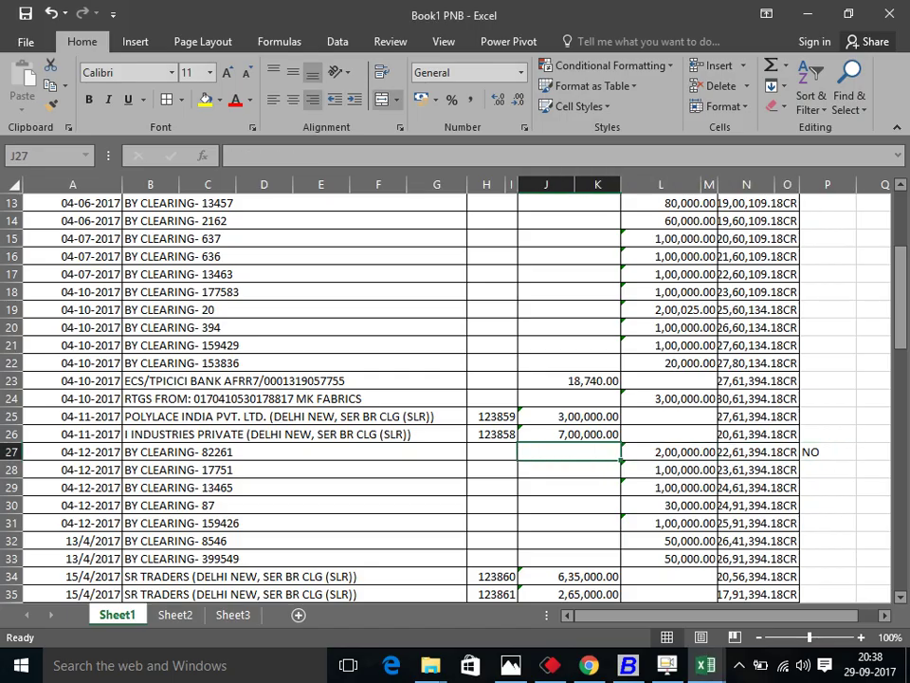
key("Left")
key("Left")
key("Up")
key("ctrl+Up")
key("ctrl+Up")
key("ctrl+Up")
key("ctrl+Up")
key("ctrl+Up")
key("ctrl+Up")
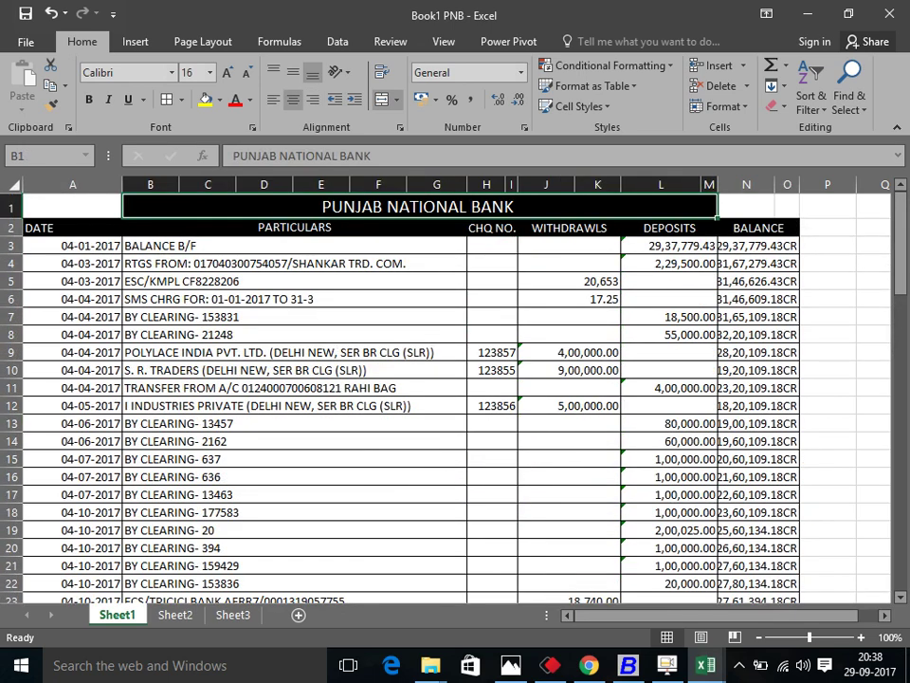
key("Left")
key("Down")
key("Down")
key("Down")
key("Down")
key("Down")
key("Down")
key("Down")
key("Down")
key("Down")
key("Down")
key("Down")
key("Down")
key("Down")
key("Down")
key("Down")
key("Down")
key("Down")
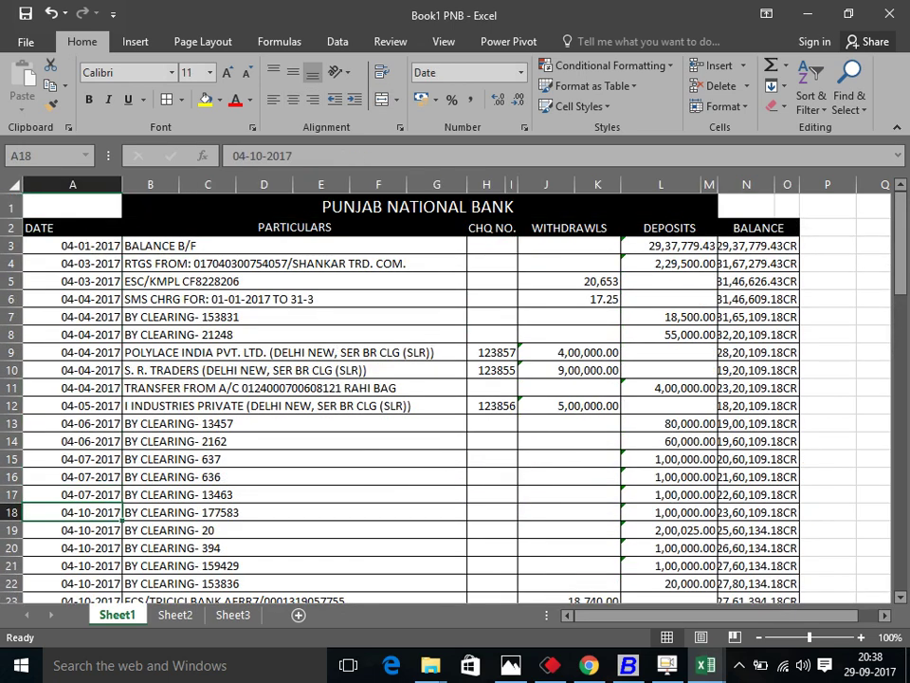
key("Up")
key("Right")
key("Up")
key("Up")
key("Up")
key("Up")
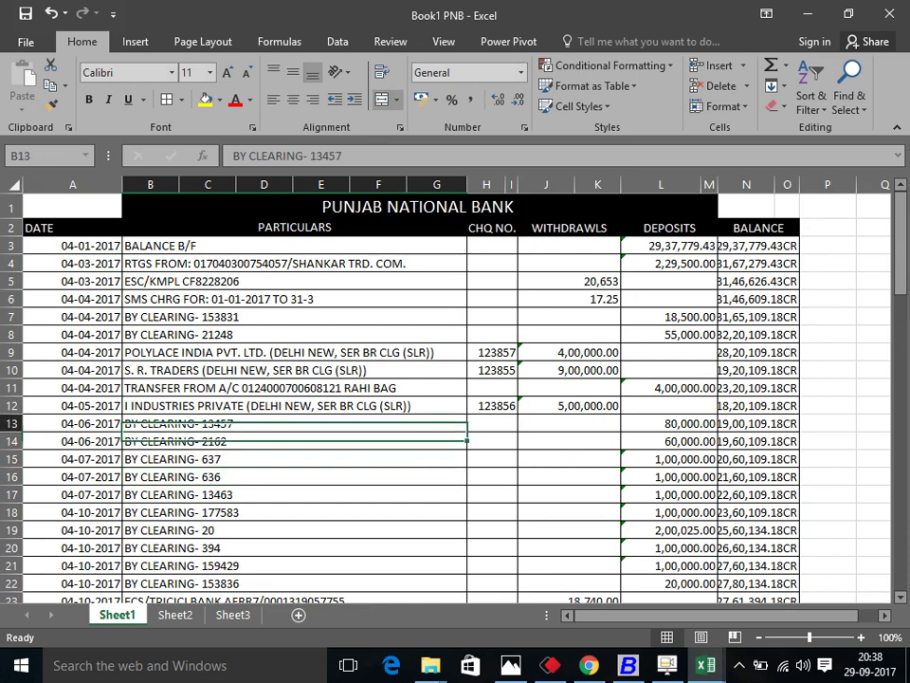
key("Right")
key("Right")
key("Right")
key("Right")
key("Right")
key("Right")
key("Right")
key("Right")
key("Right")
key("Right")
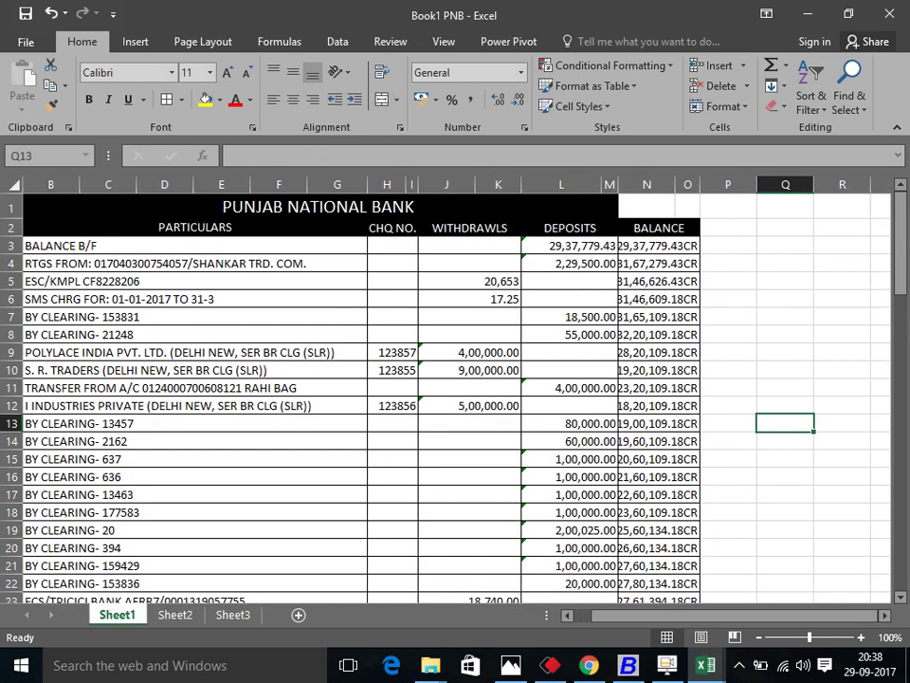
key("Left")
type("YES")
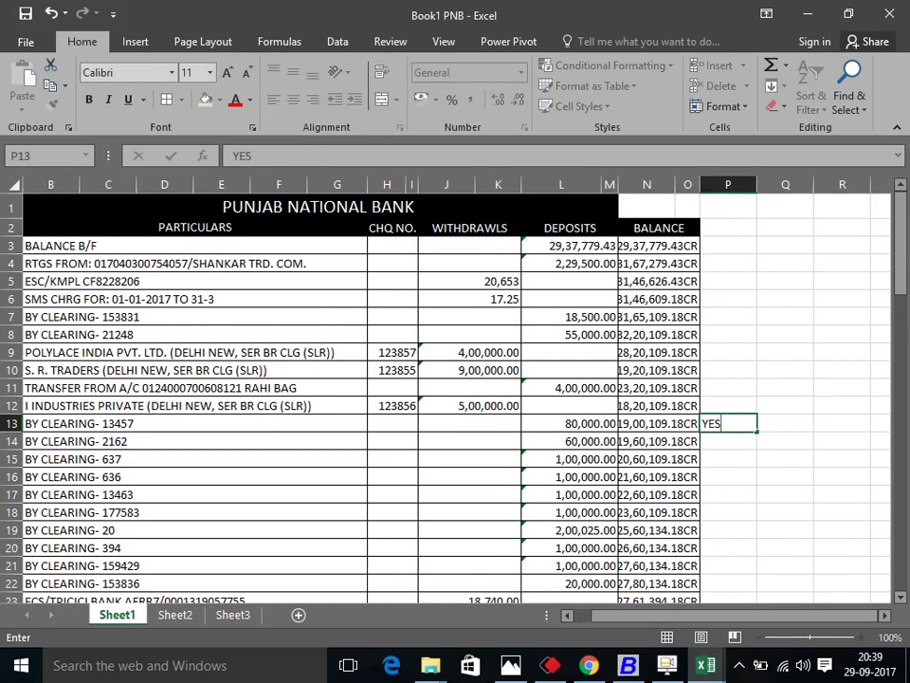
key("Return")
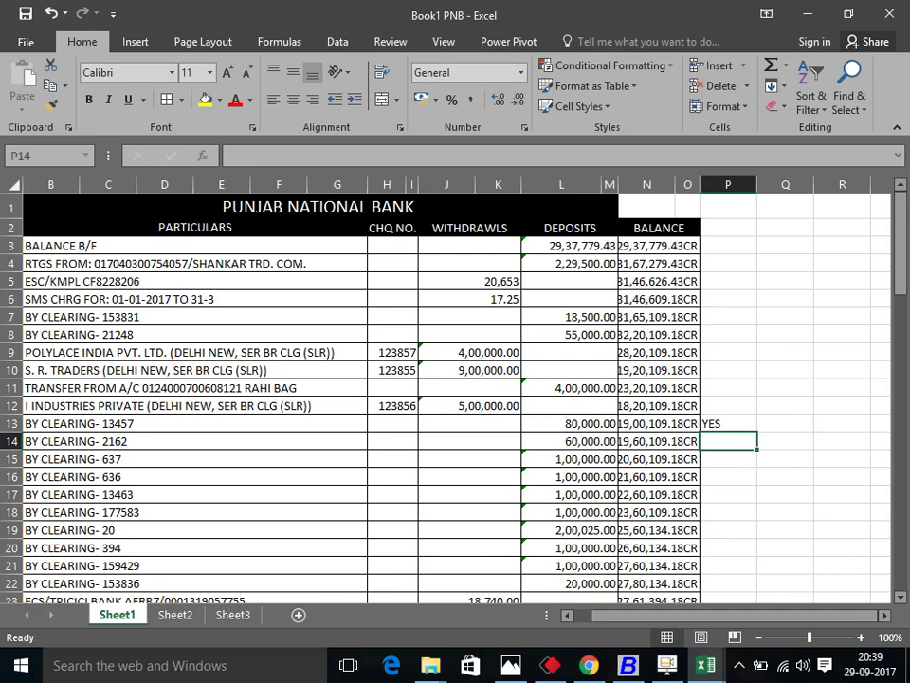
Recheck the particulars of the row 13 deposit marked YES against the uncleared receipts in Busy.
left_click(728, 423)
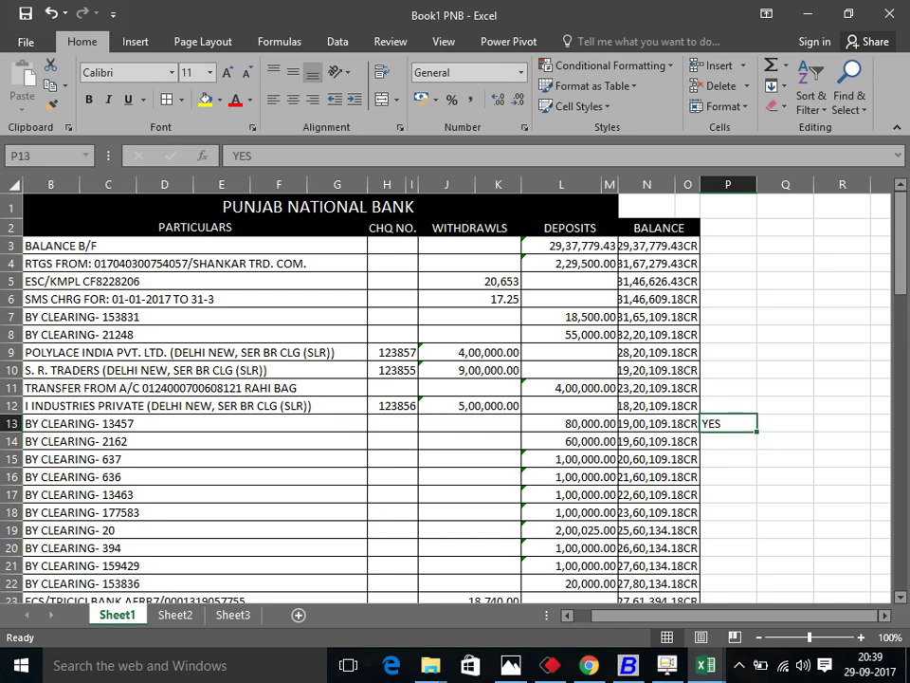
key("Left")
key("Left")
key("Left")
key("Left")
key("Left")
key("Left")
key("Left")
key("Left")
key("Left")
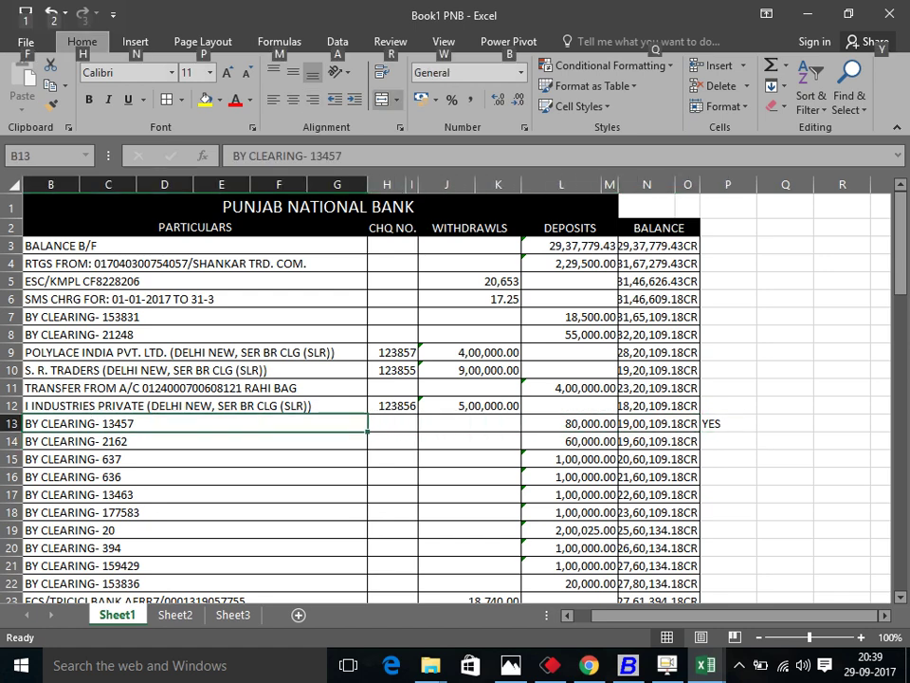
key("alt+Tab")
key("alt+Tab")
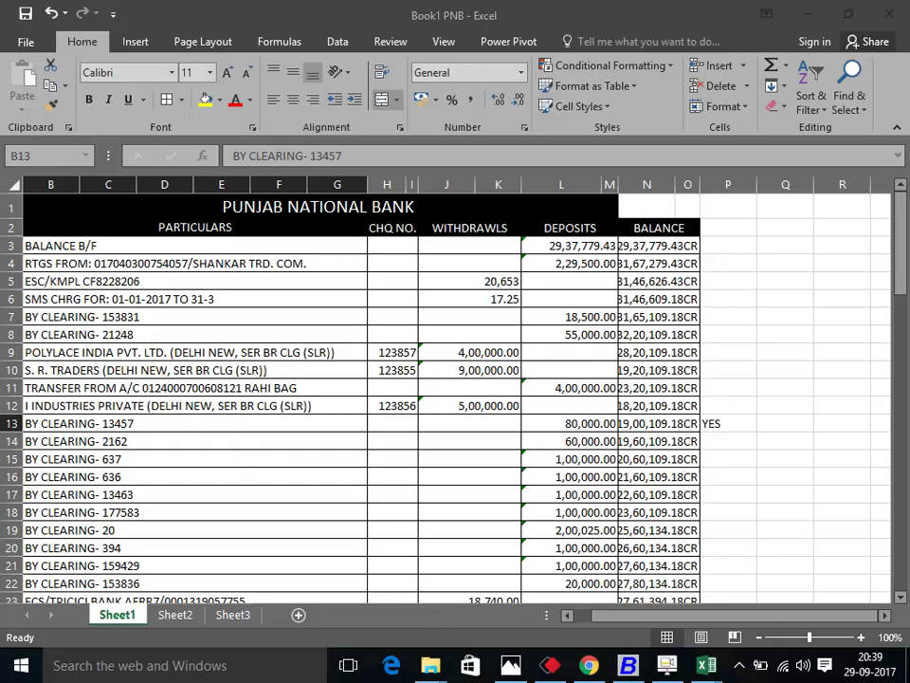
Check the statement date of the 80,000.00 clearing deposit in row 13 and switch to Busy.
key("Left")
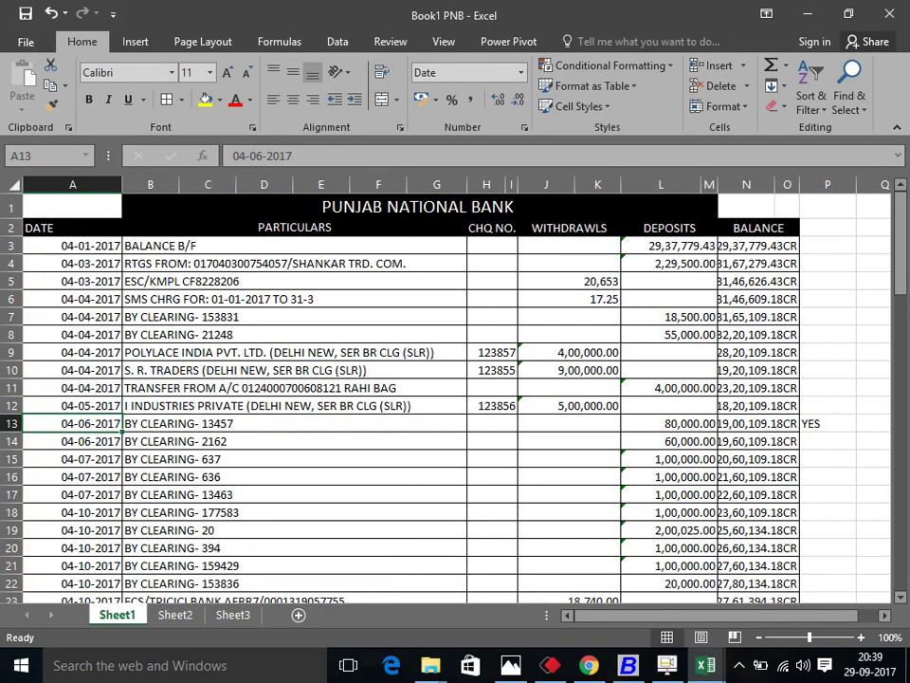
key("Right")
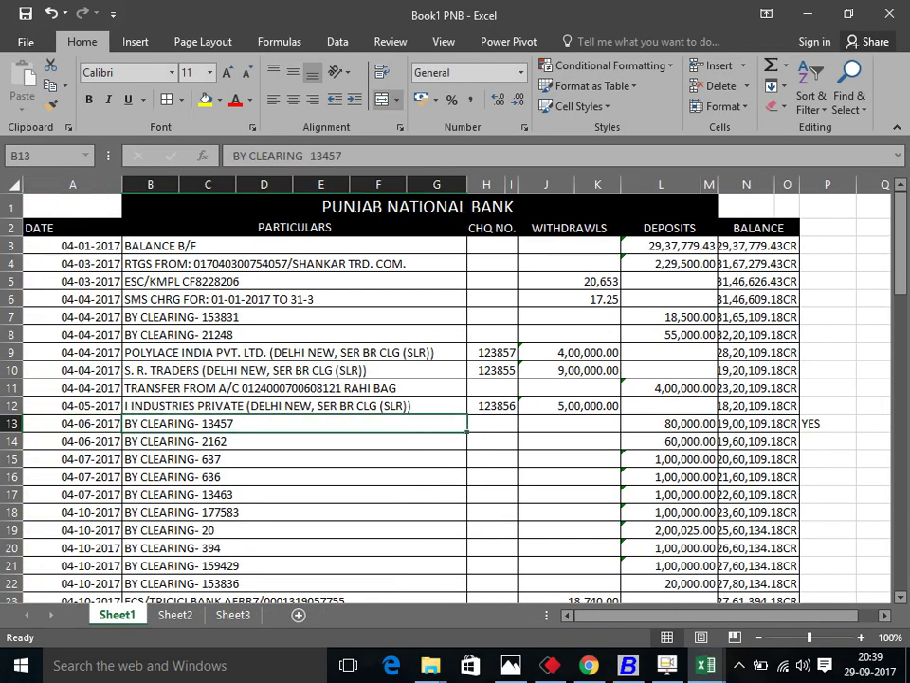
key("alt+Tab")
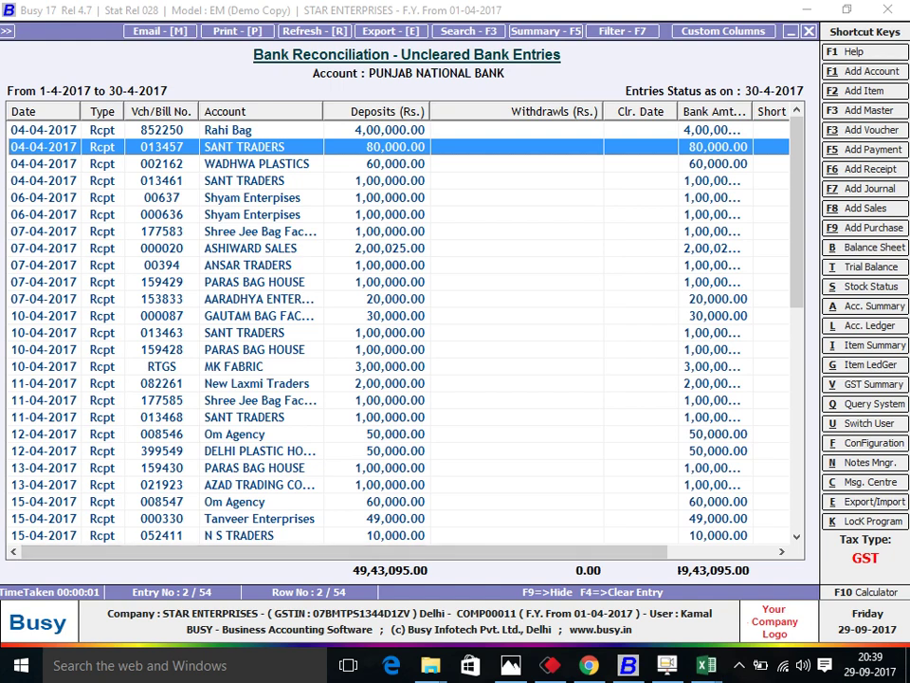
key("Return")
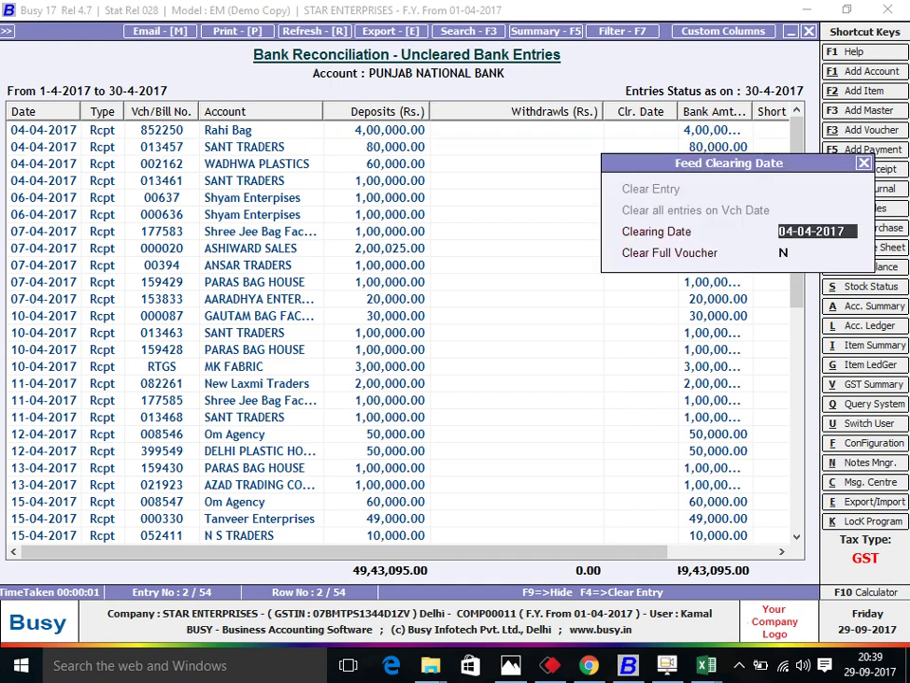
left_click(740, 665)
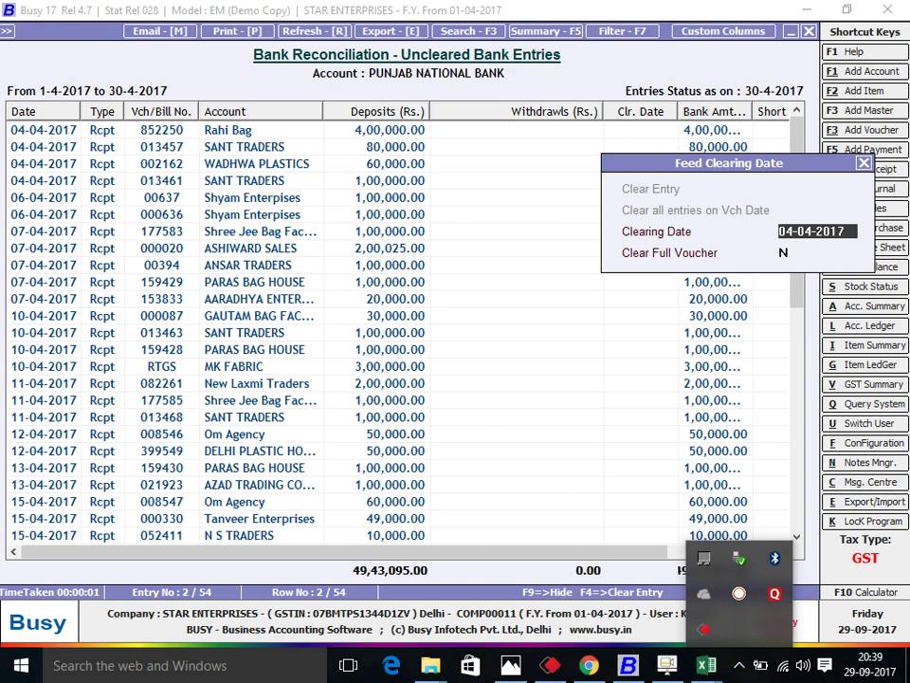
left_click(555, 444)
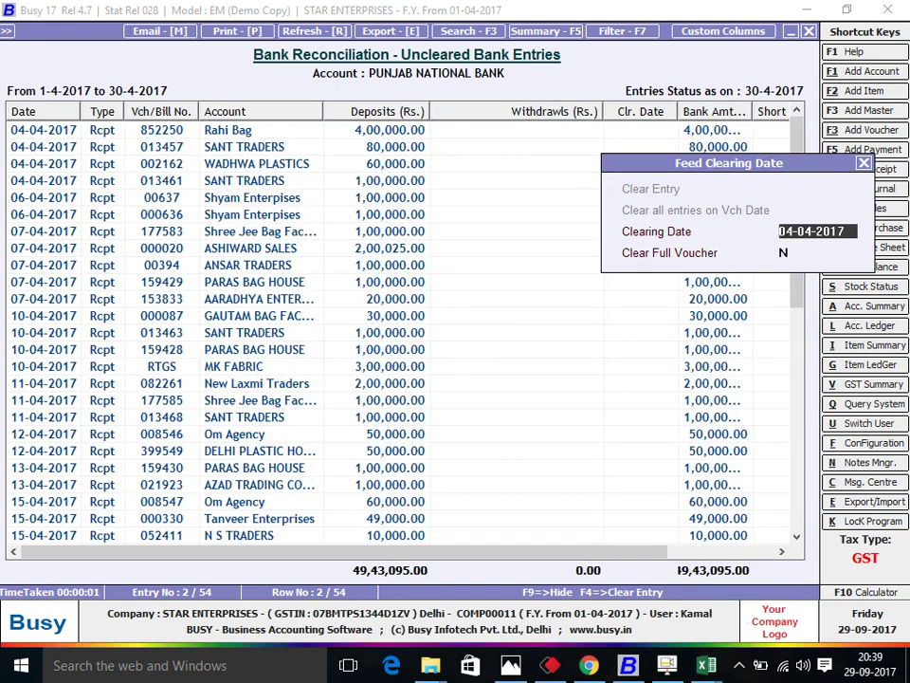
key("Escape")
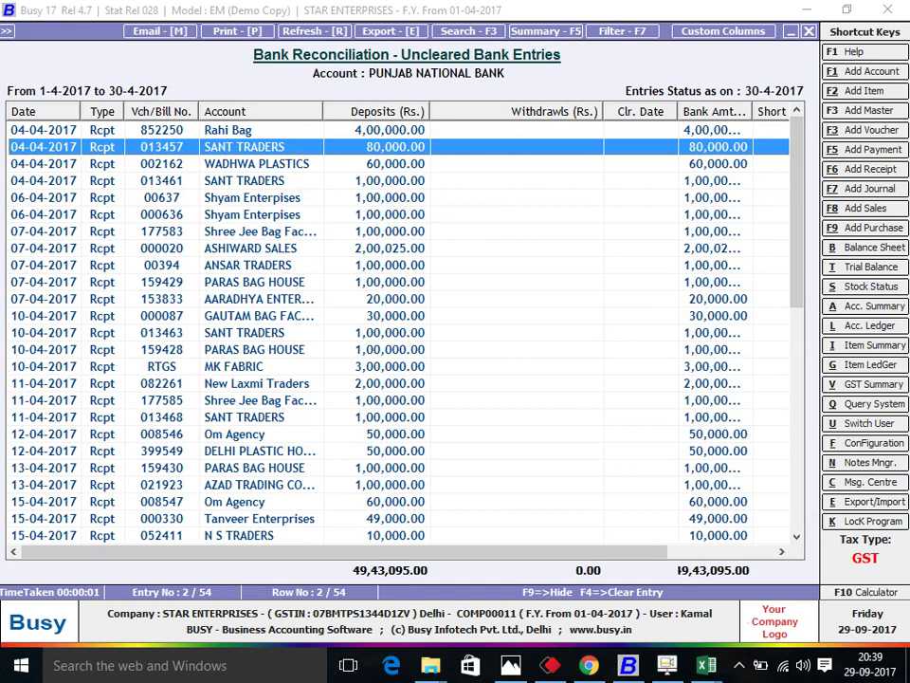
Clear the 80,000.00 SANT TRADERS receipt with clearing date 06-04-2017, leaving Clear Full Voucher at N.
key("Return")
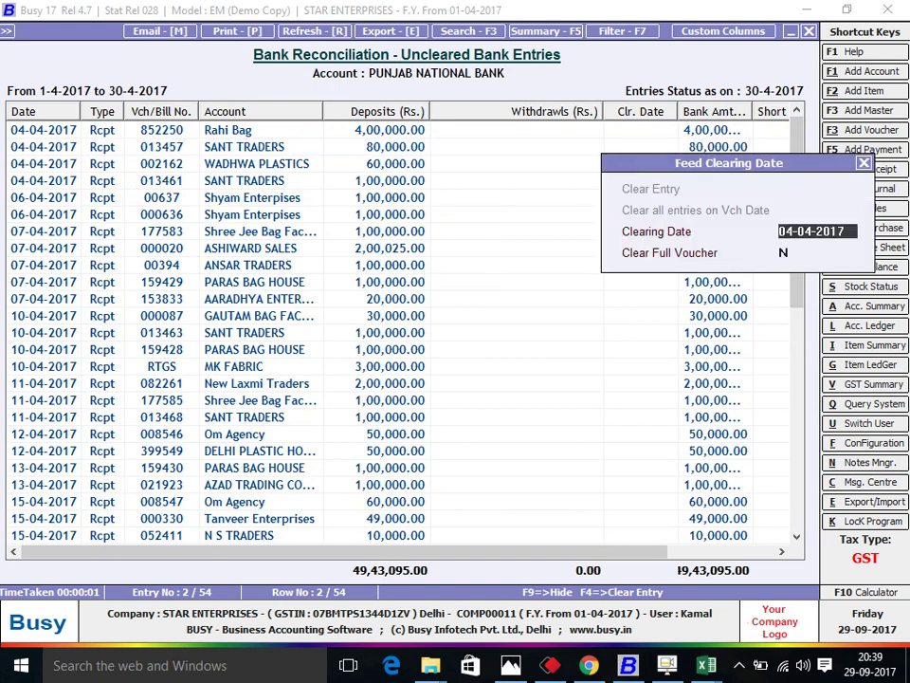
type("4-6")
key("Return")
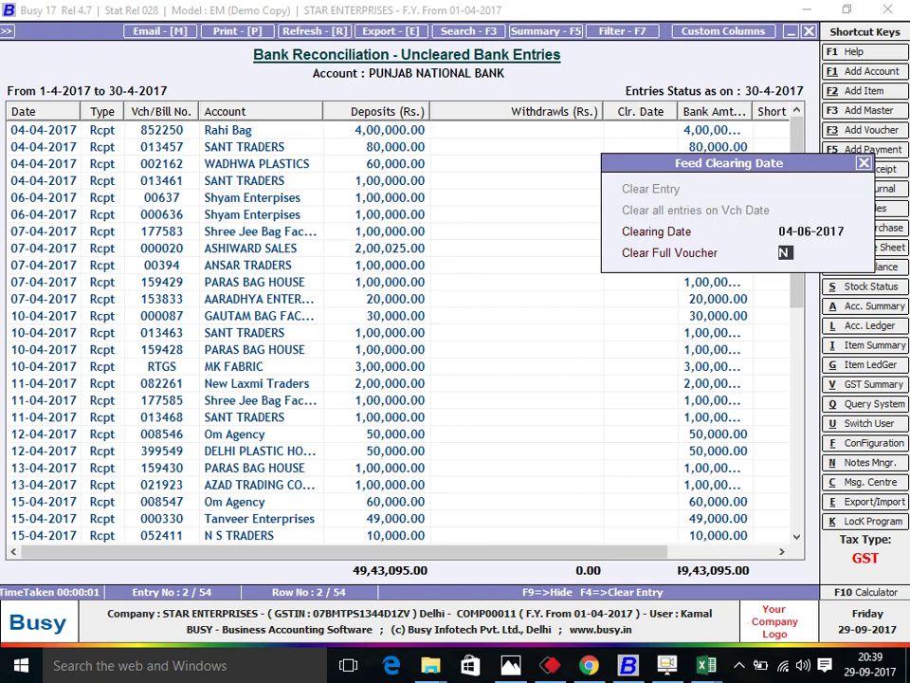
key("Up")
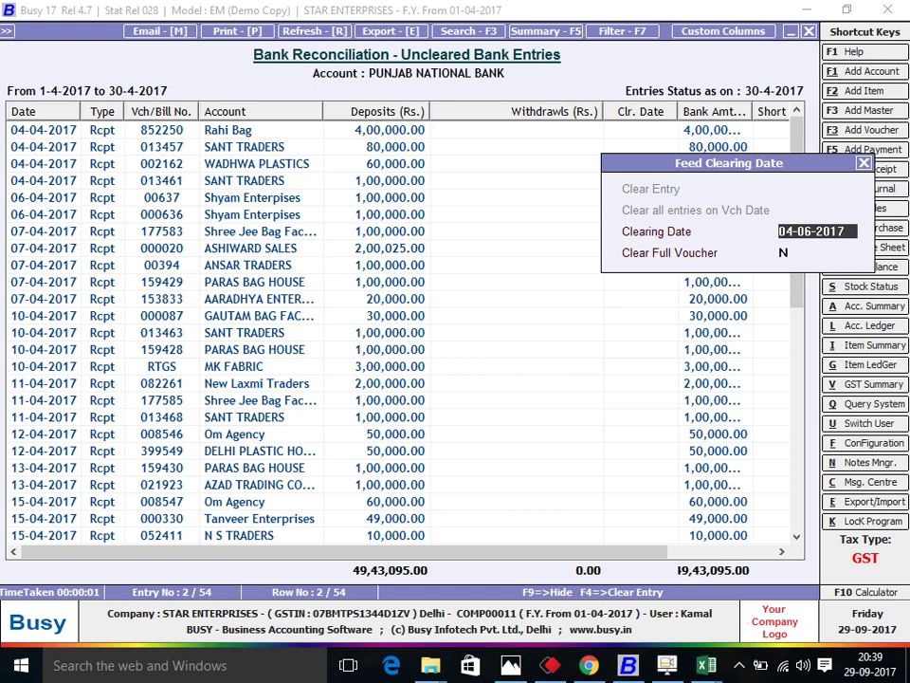
key("BackSpace")
type("6-4-2017")
key("Return")
key("Return")
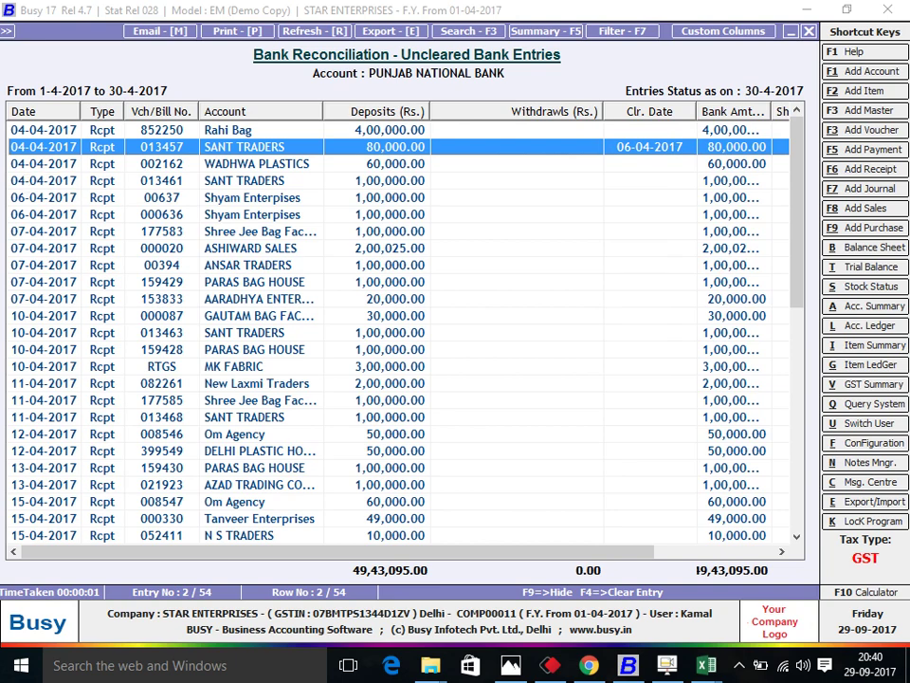
Switch to the Excel statement and compare the dates in A13 and A14 with the clearing date in Busy.
key("alt+Tab")
key("alt+Tab")
key("alt+Tab")
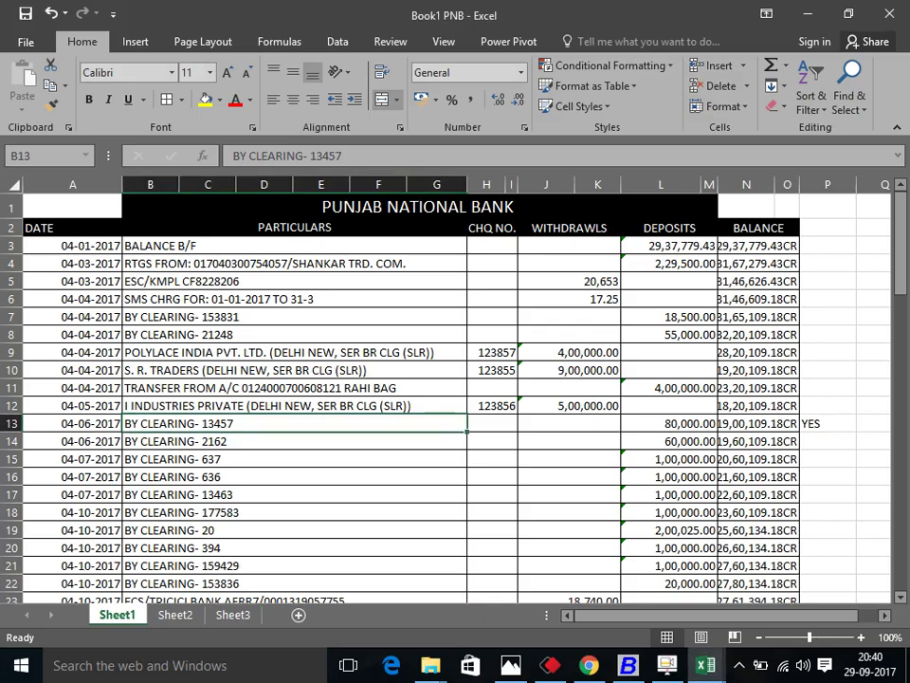
left_click(72, 441)
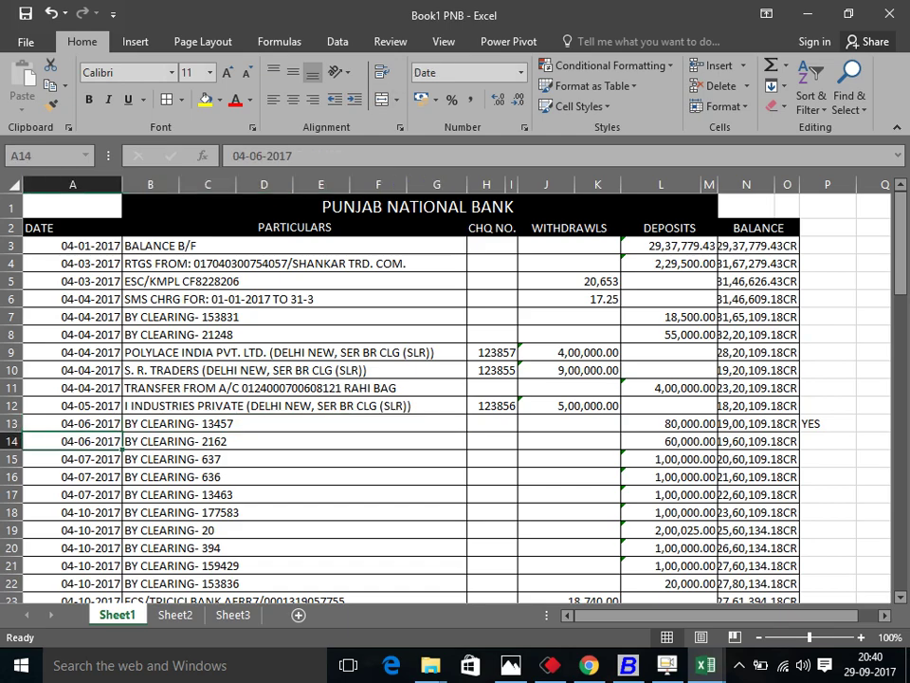
key("alt+Tab")
key("alt+Tab")
key("Up")
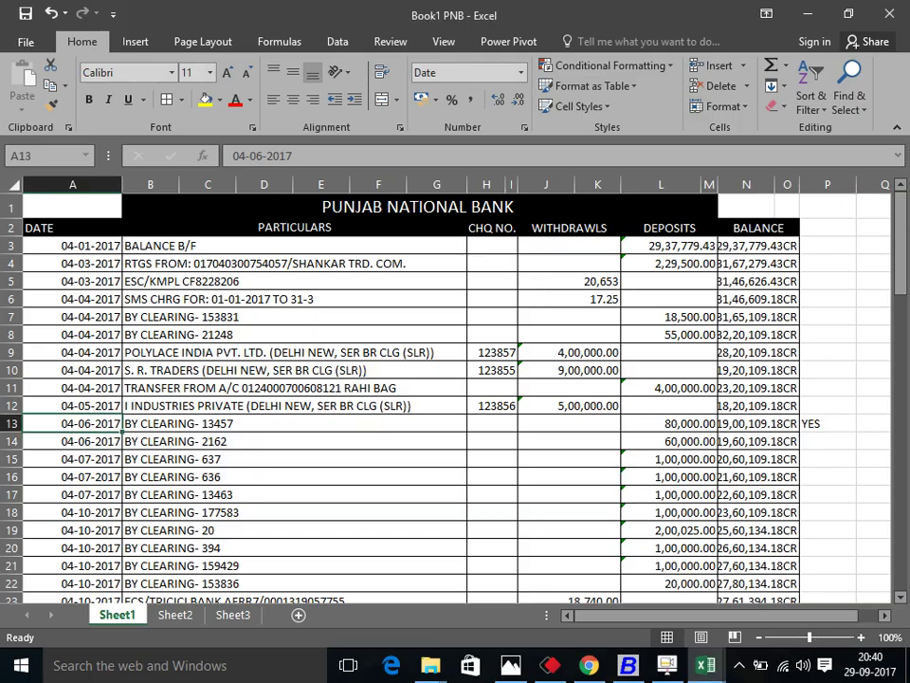
key("alt+Tab")
key("alt+Tab")
Apply the custom number format DD-MM-YYYY to the whole DATE column A.
left_click(72, 184)
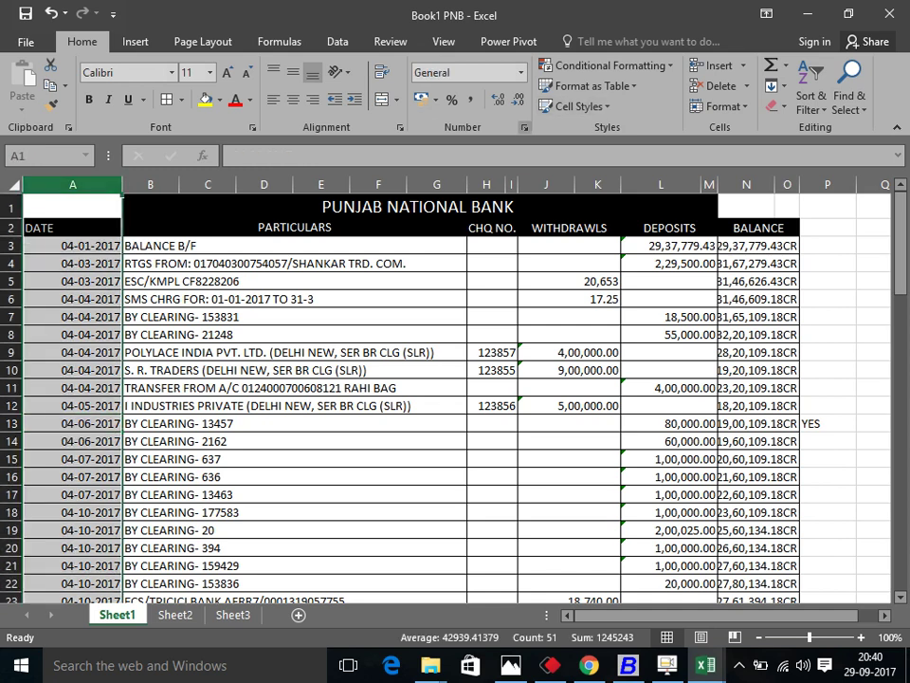
key("ctrl+1")
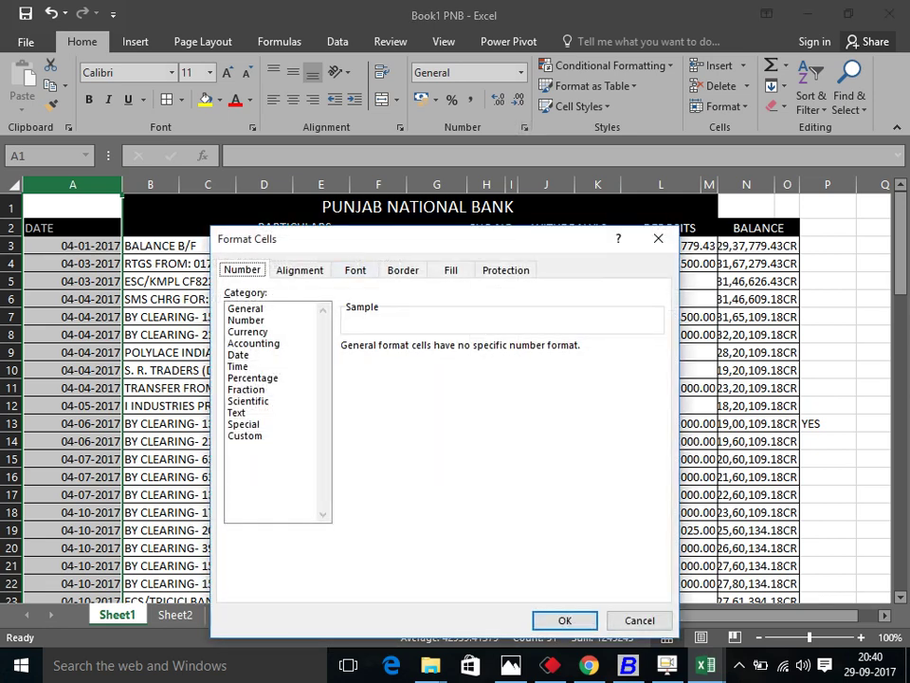
left_click(245, 435)
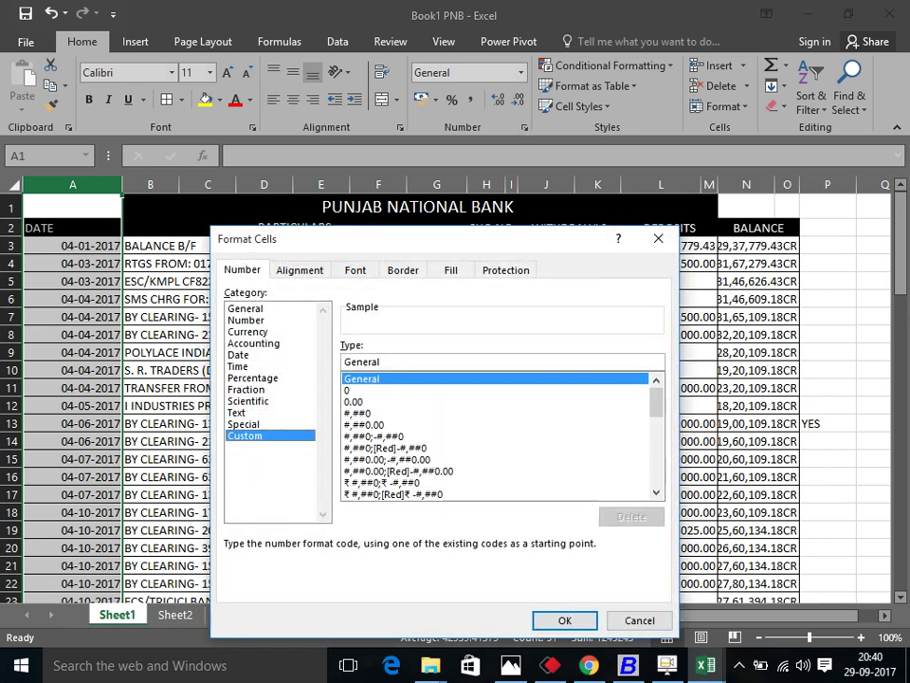
key("BackSpace")
key("BackSpace")
key("BackSpace")
key("BackSpace")
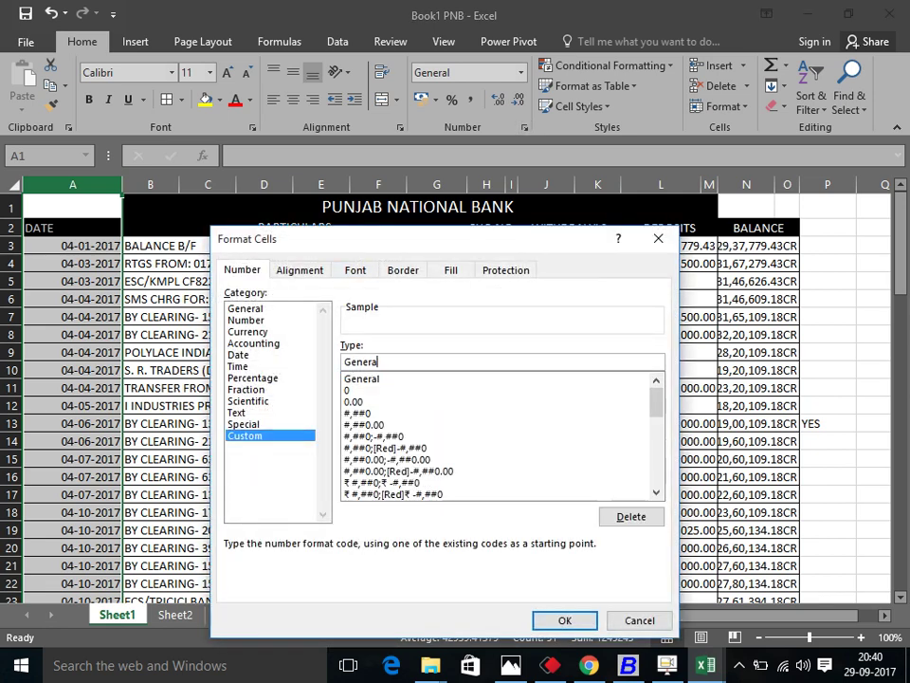
key("BackSpace")
key("BackSpace")
key("BackSpace")
type("DD-MM-YYYY")
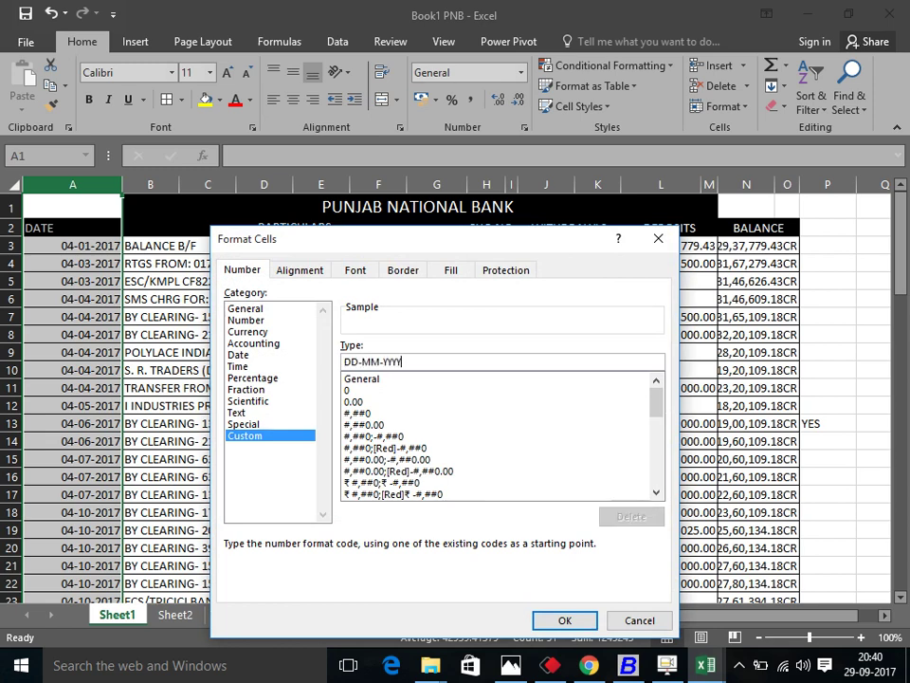
key("Return")
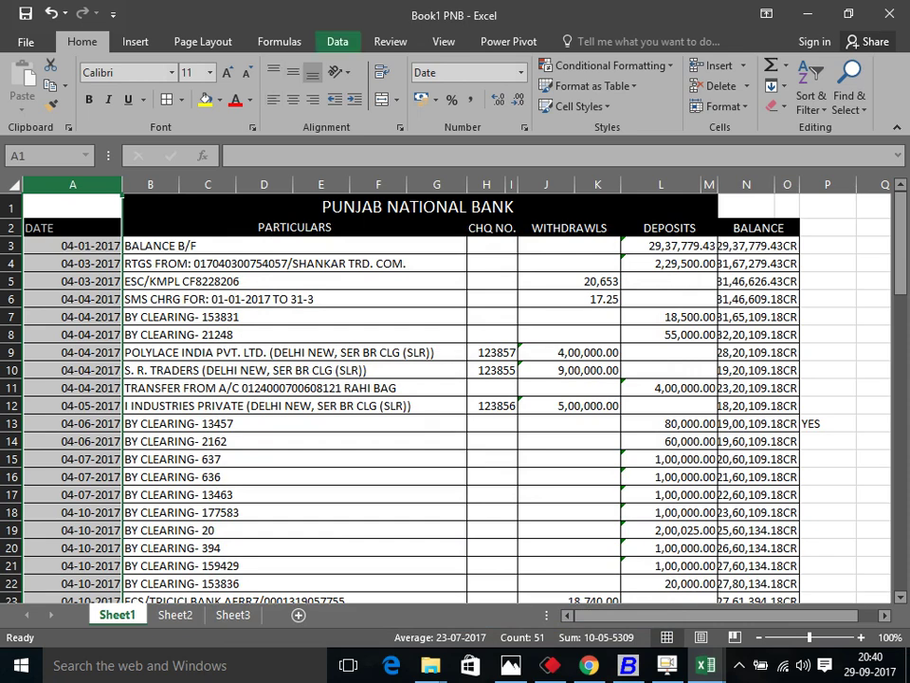
Run Text to Columns on column A as delimited data with the DMY date format and check the dates in A5 and A4.
left_click(337, 41)
left_click(548, 87)
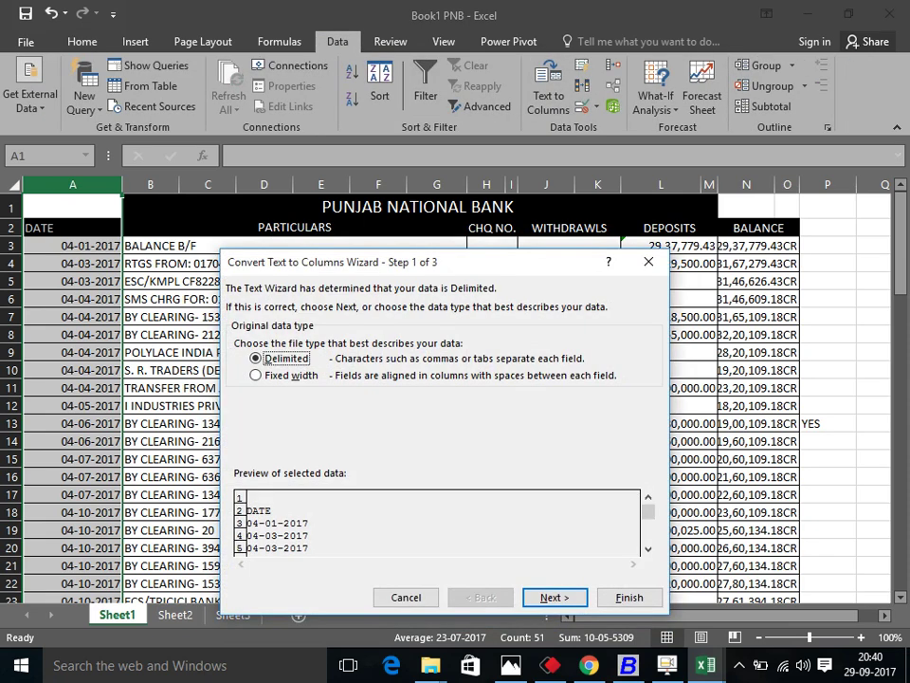
key("Return")
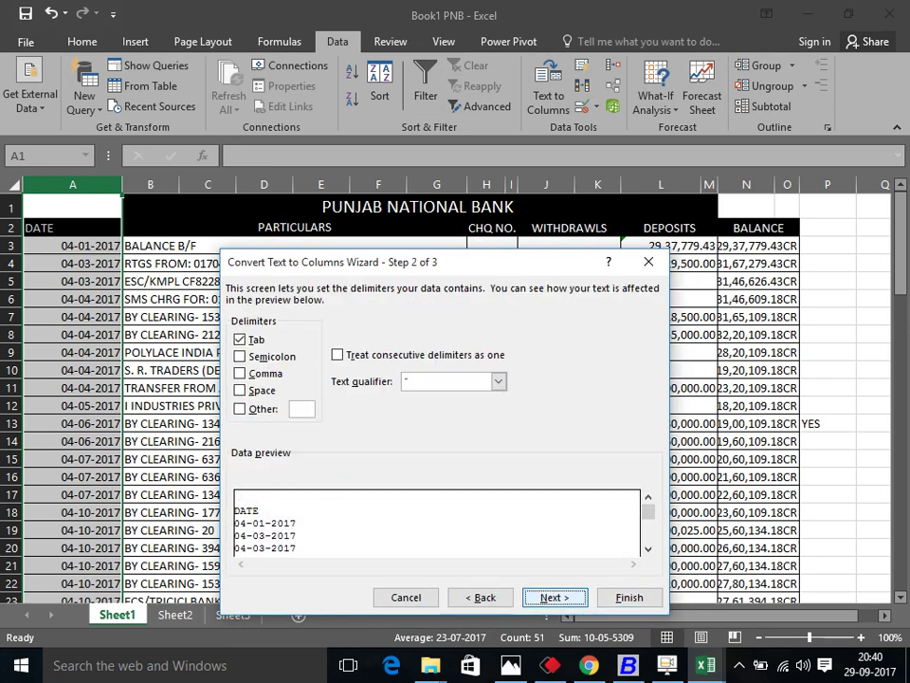
key("Return")
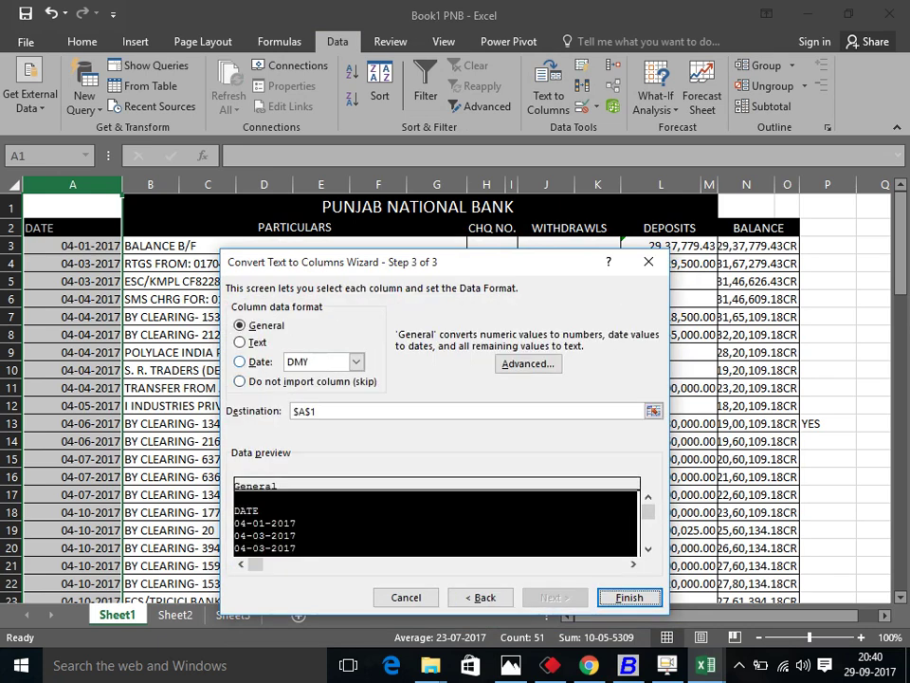
key("alt+d")
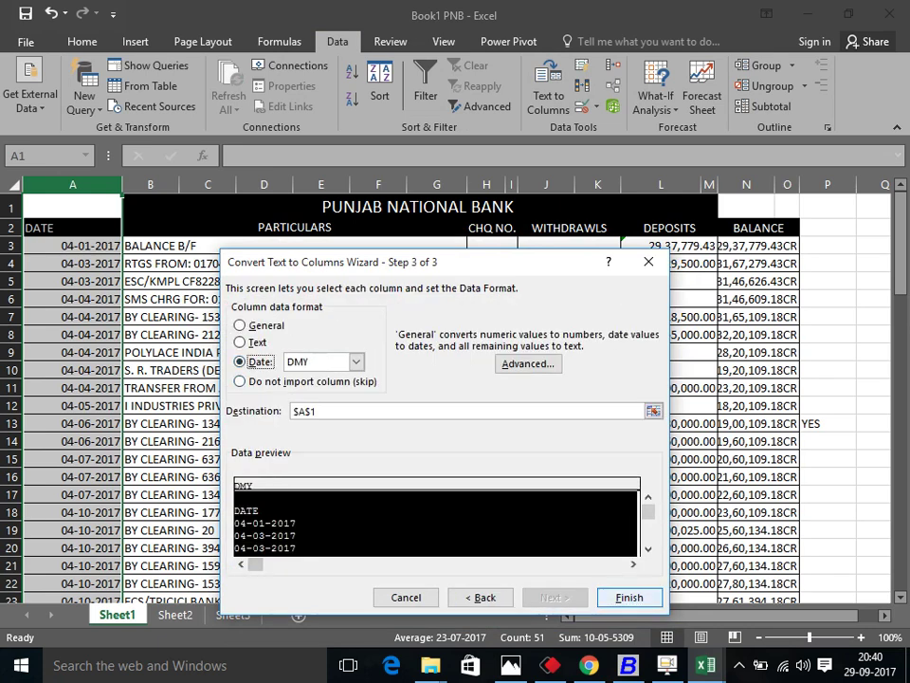
key("Return")
left_click(72, 281)
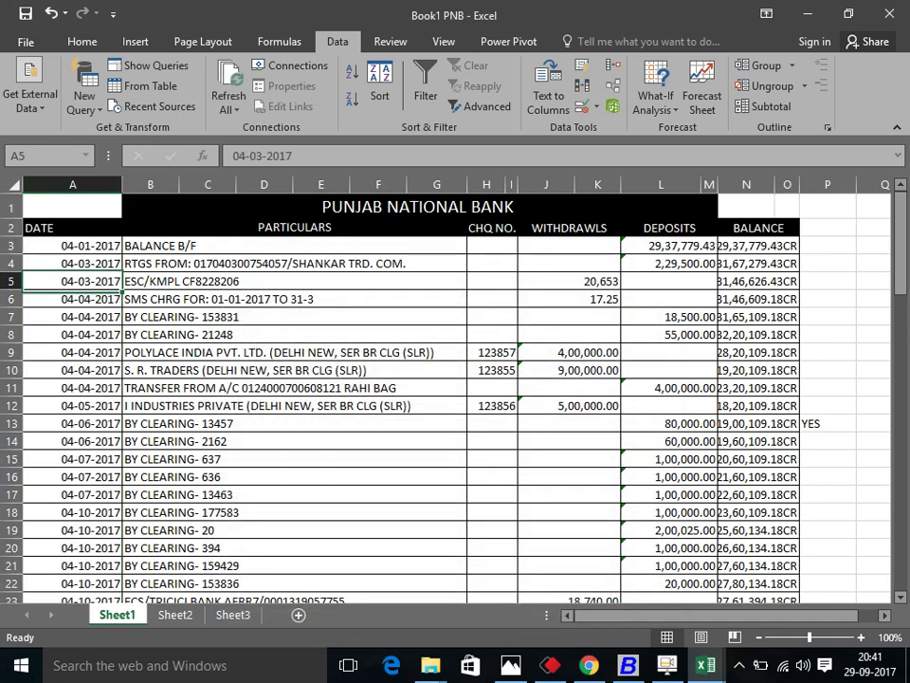
left_click(72, 263)
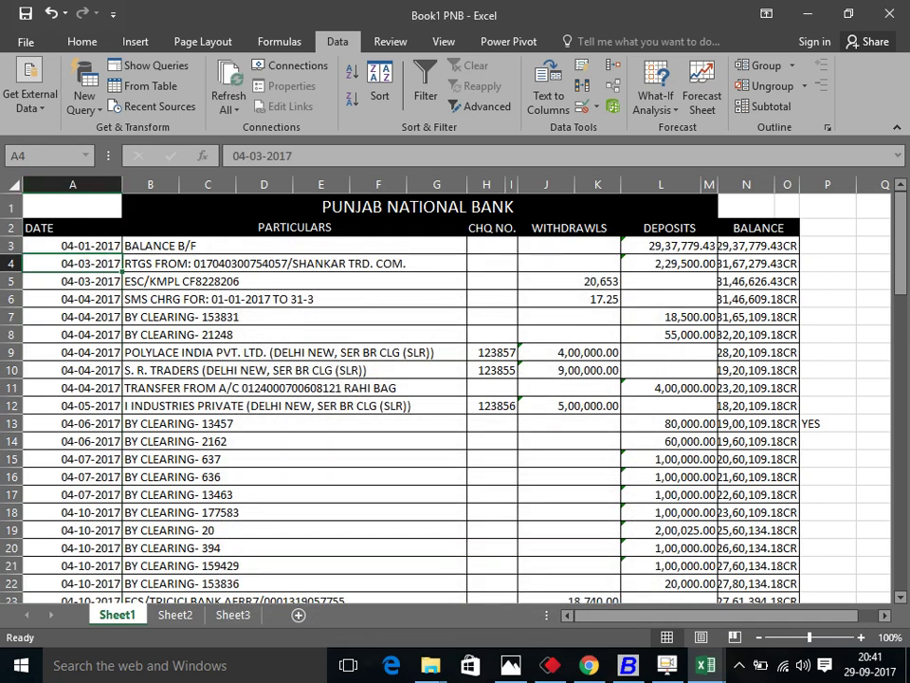
Try the 14-03-12 date format on the dates from A3 downward and undo it.
left_click(72, 245)
key("ctrl+shift+Down")
key("ctrl+1")
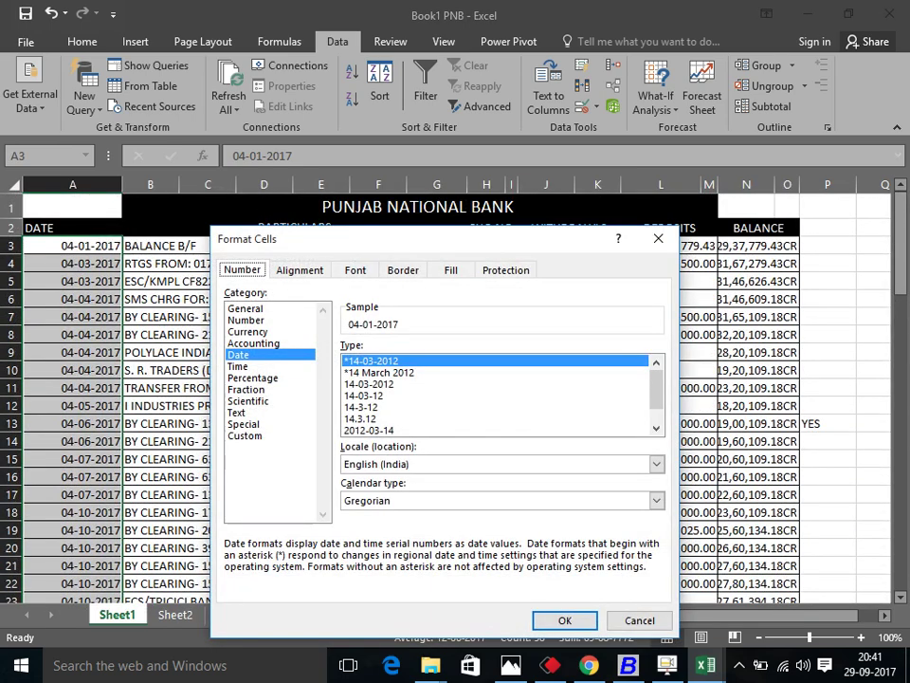
key("Down")
key("Down")
key("Down")
key("Return")
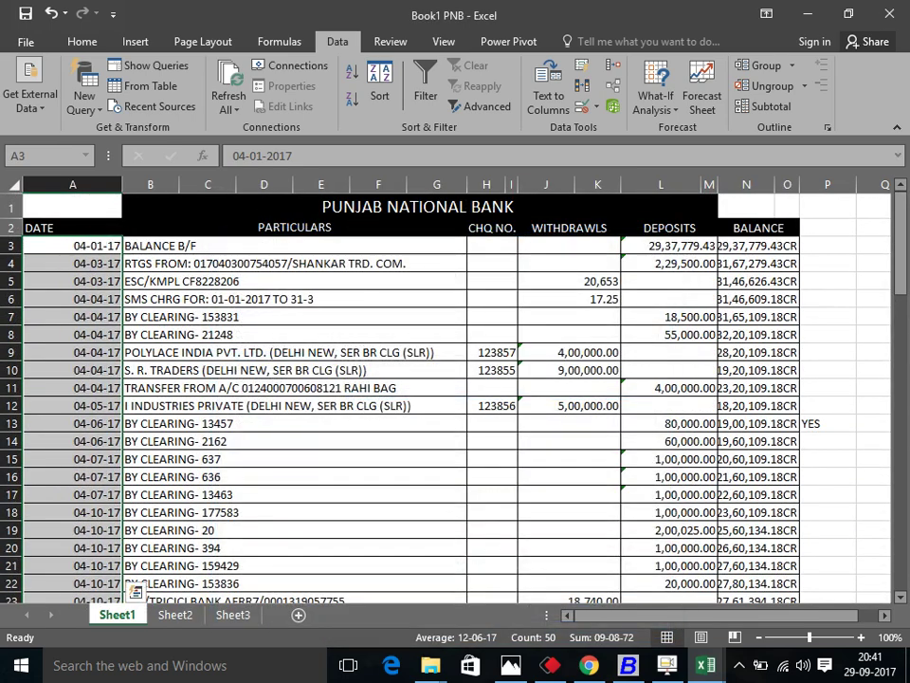
key("ctrl+z")
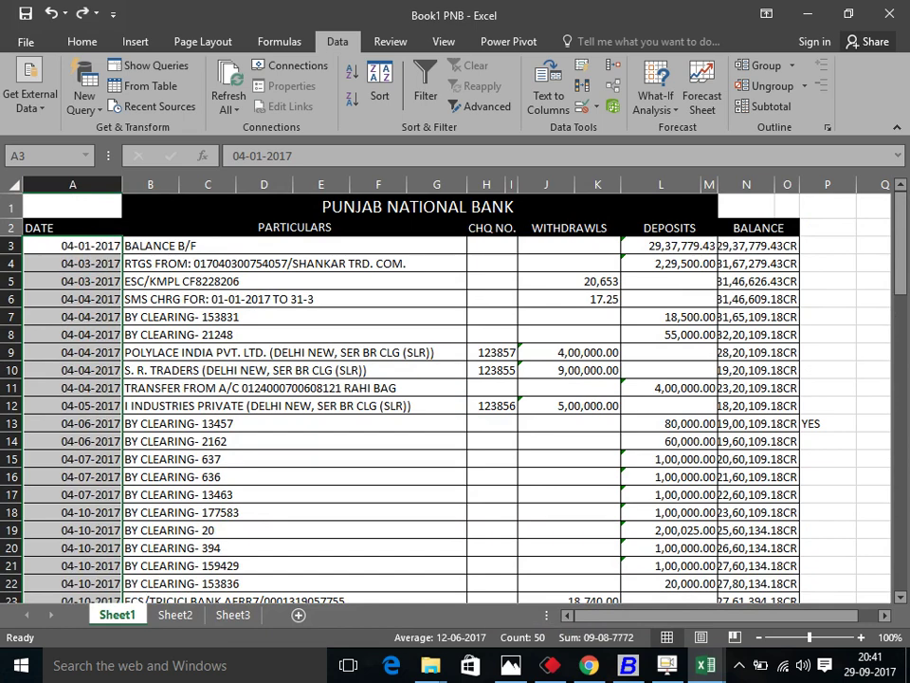
Apply the custom dd-mm-yyyy format to the selected dates from A3 downward.
key("ctrl+1")
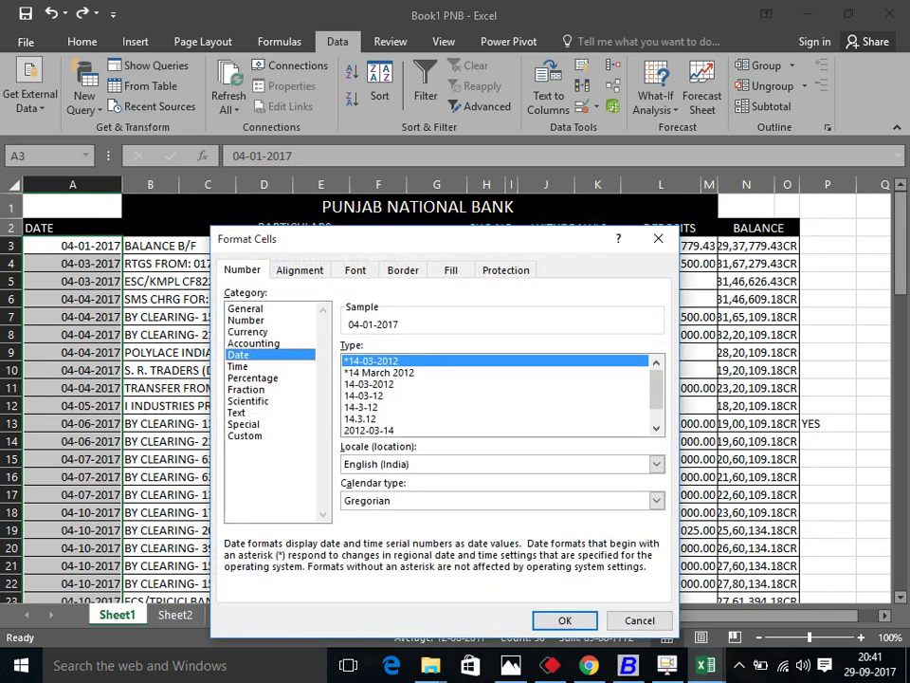
left_click(244, 435)
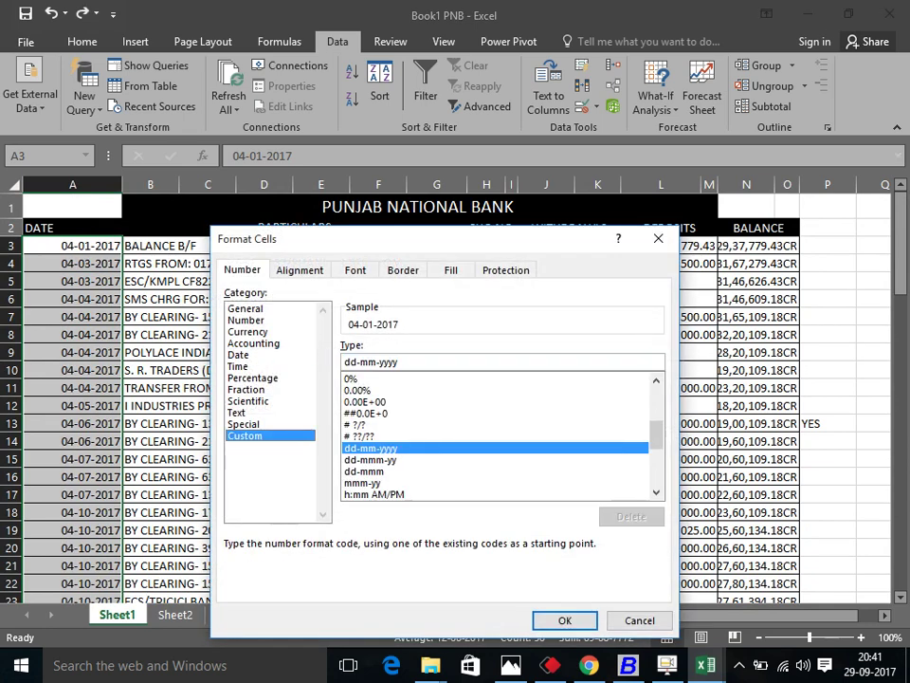
left_click(565, 620)
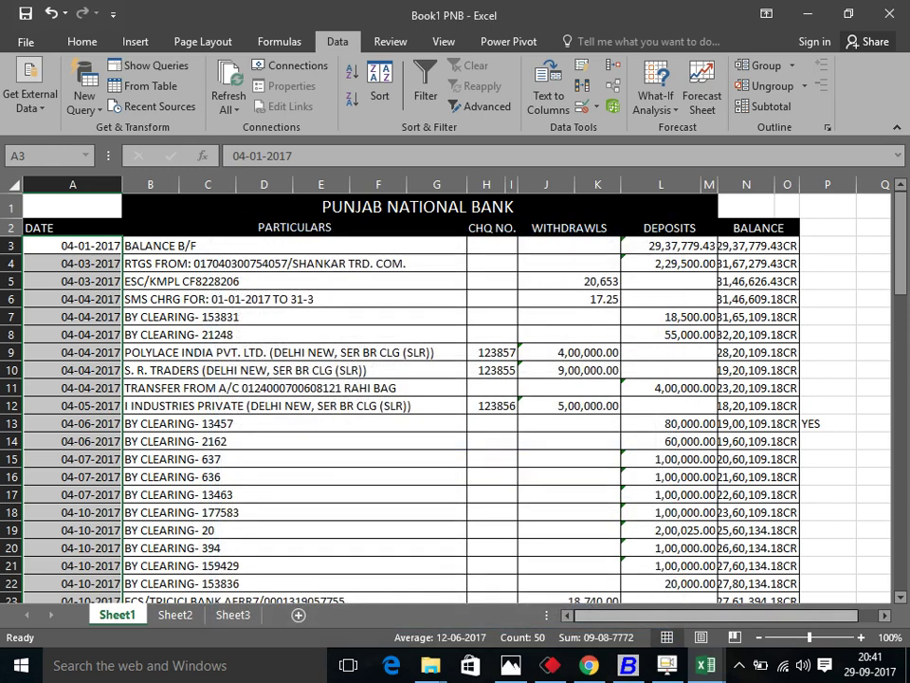
Format the selected dates from A3 downward with the long date type *14 March 2012.
key("ctrl+1")
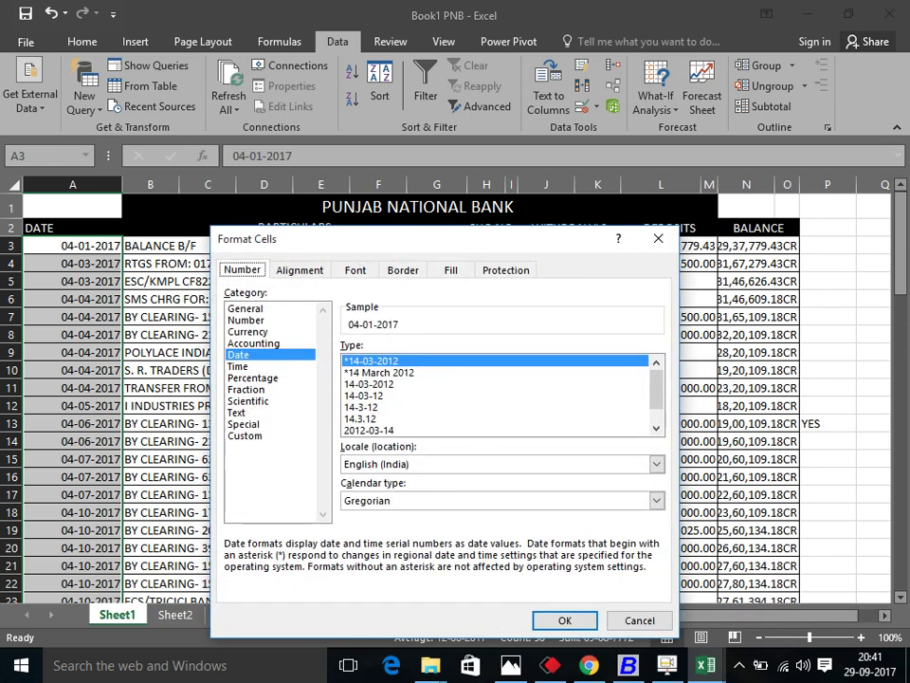
key("Down")
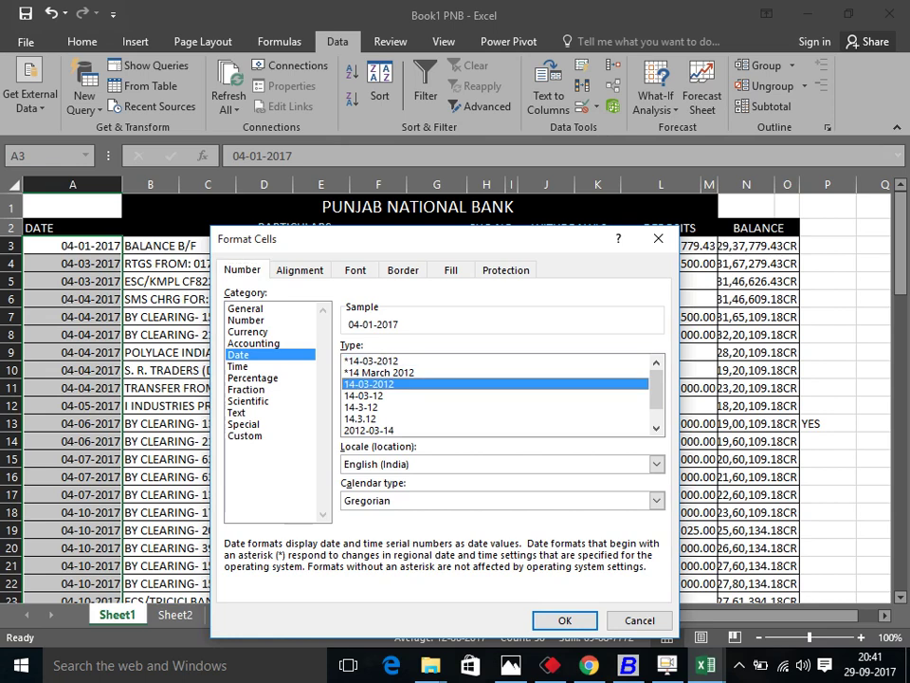
key("Return")
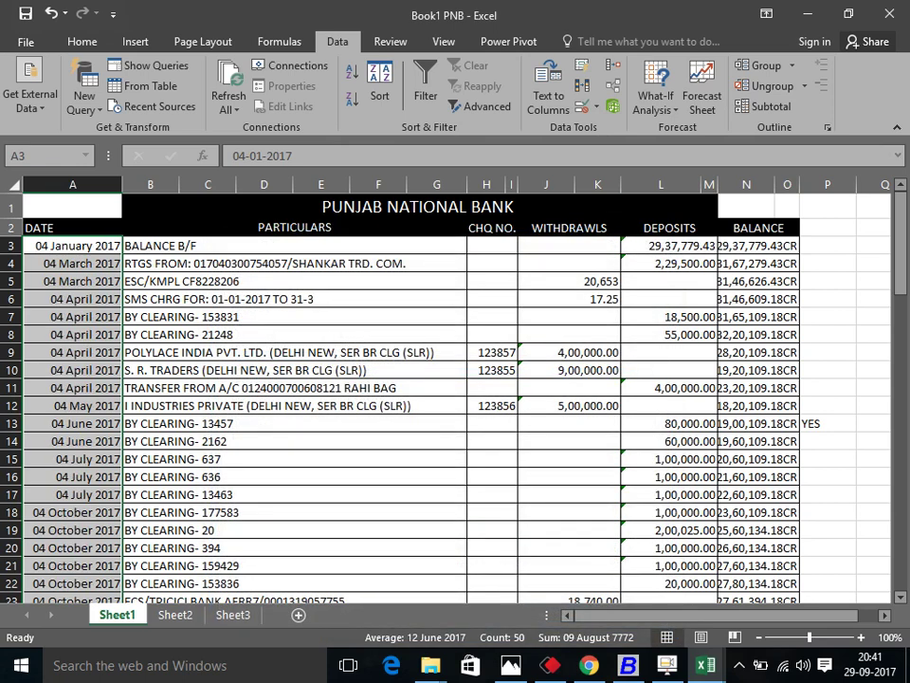
Undo the long date format on column A and clear the YES note in P13.
left_click(72, 298)
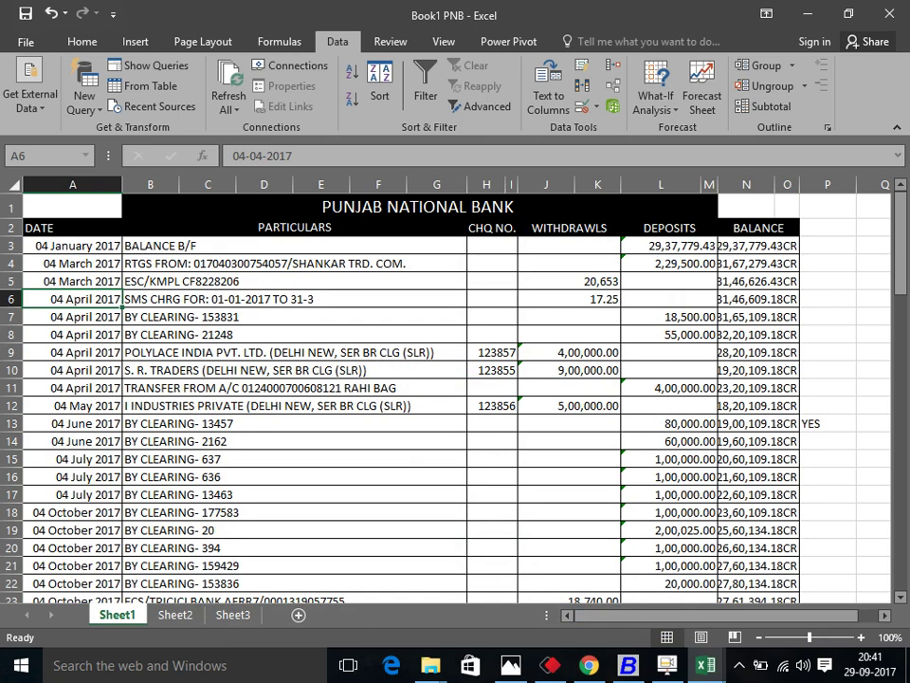
key("ctrl+z")
left_click(827, 423, "ctrl")
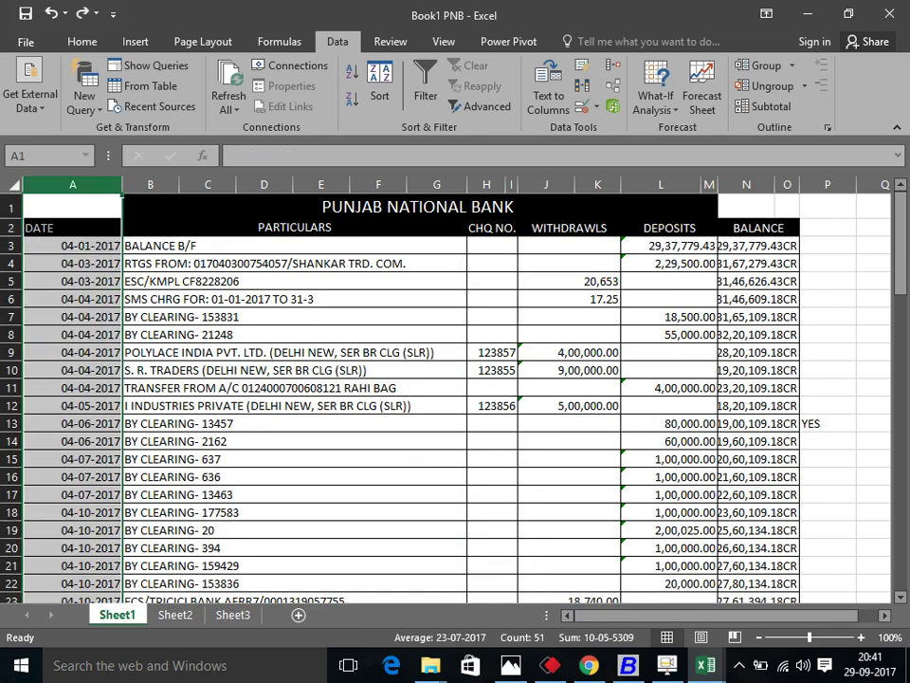
left_click(827, 423)
key("Delete")
left_click(72, 281)
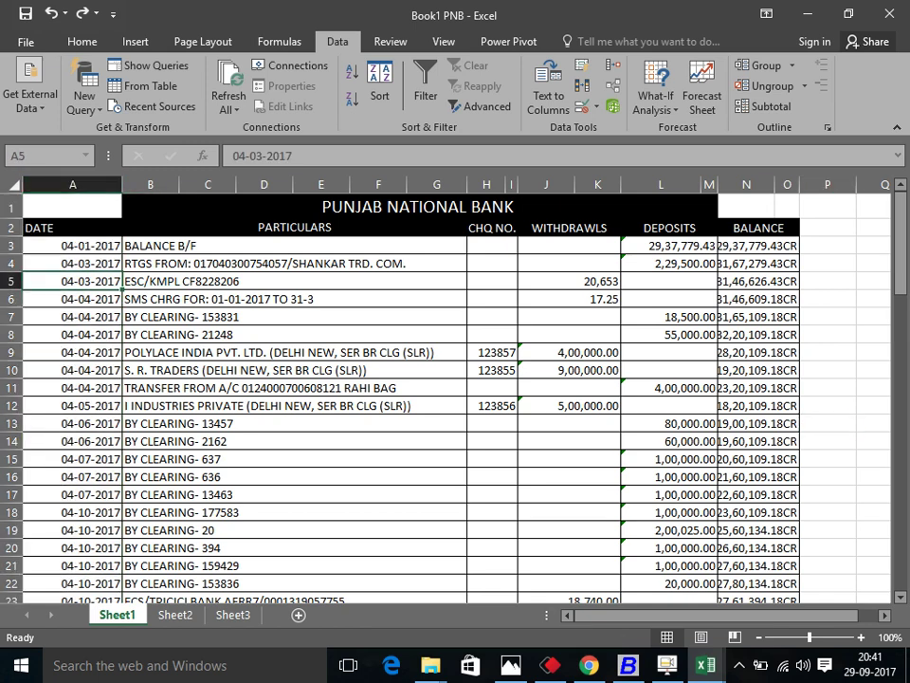
key("Up")
key("Up")
key("Up")
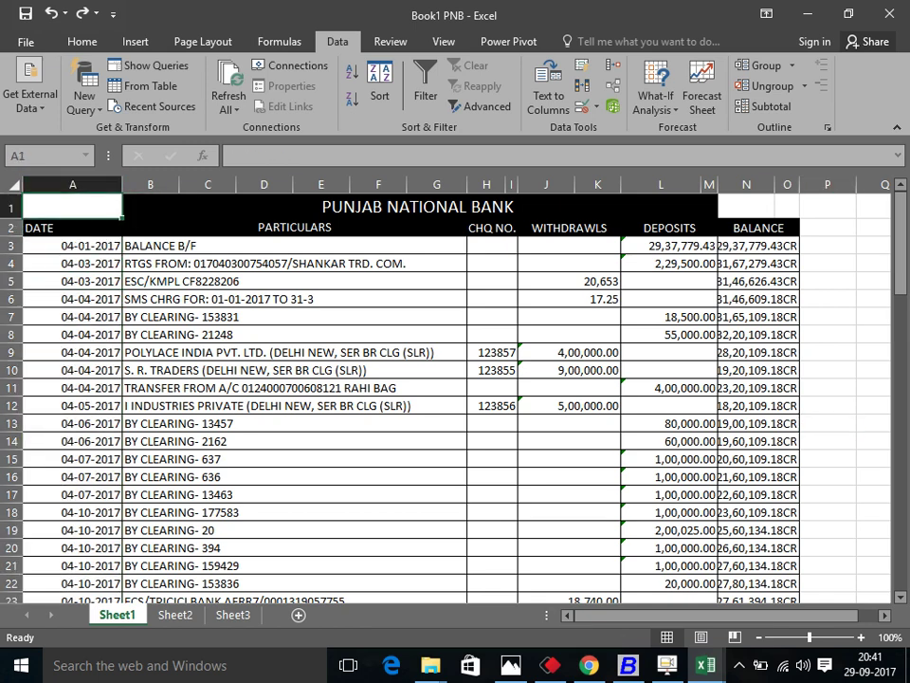
key("Down")
key("Down")
key("Down")
key("Down")
key("Up")
key("Up")
Select the WADHWA PLASTICS receipt 002162 in Busy and find its clearing row in the Excel statement.
key("alt+Tab")
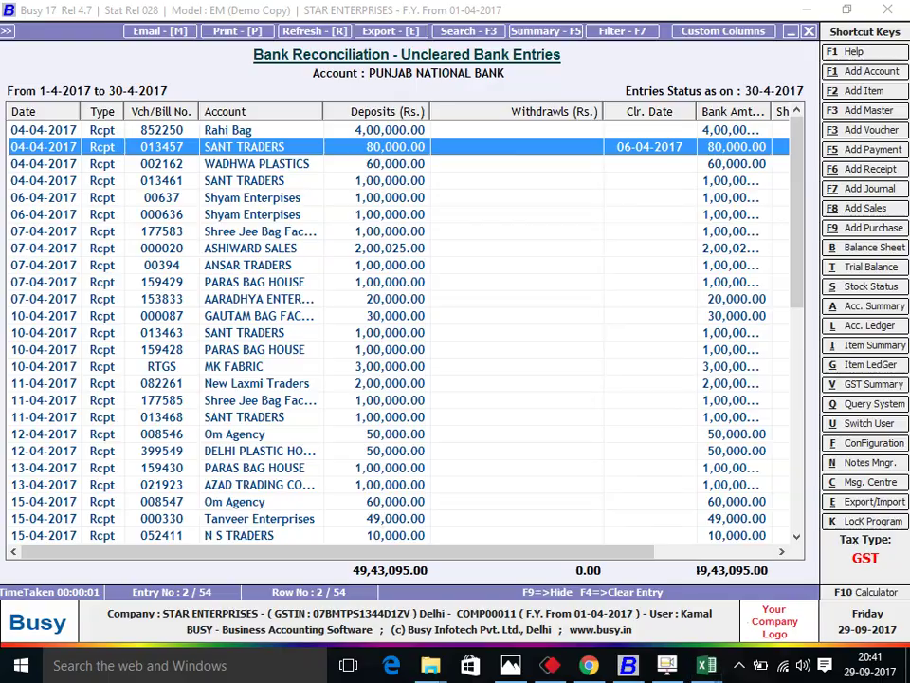
key("Down")
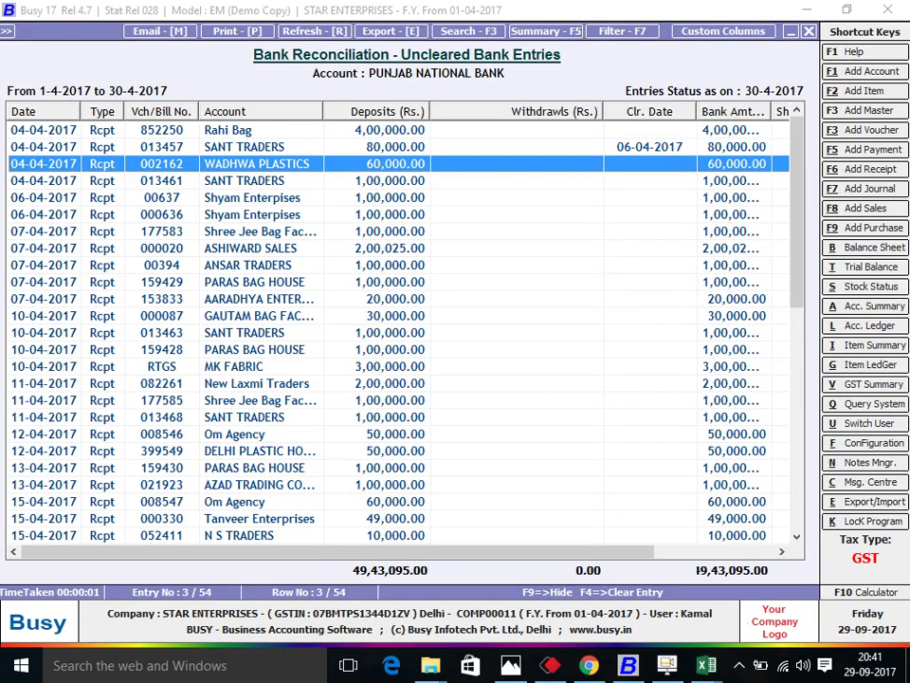
key("alt+Tab")
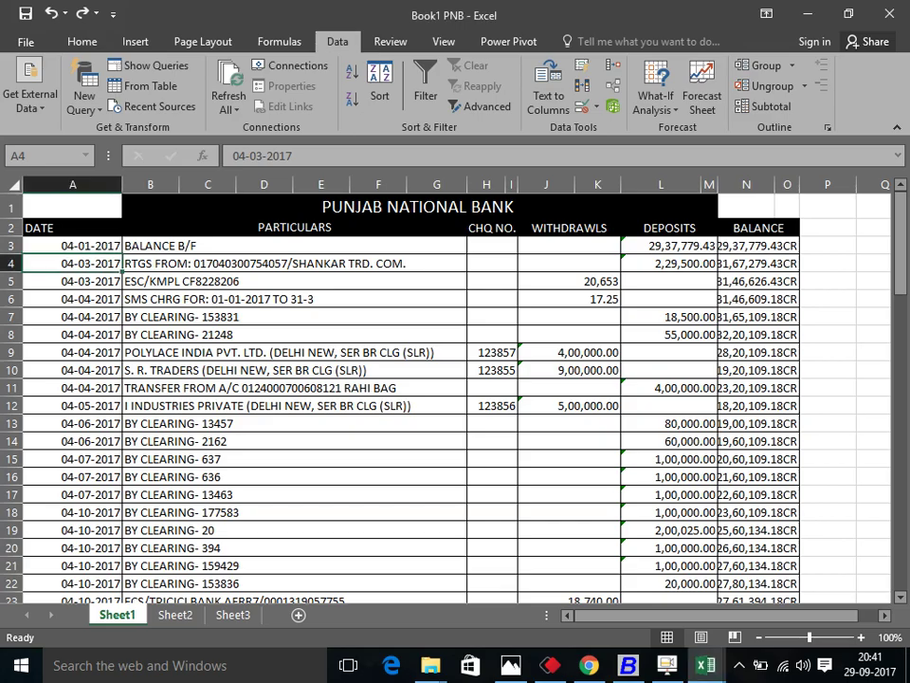
key("Right")
key("alt+Tab")
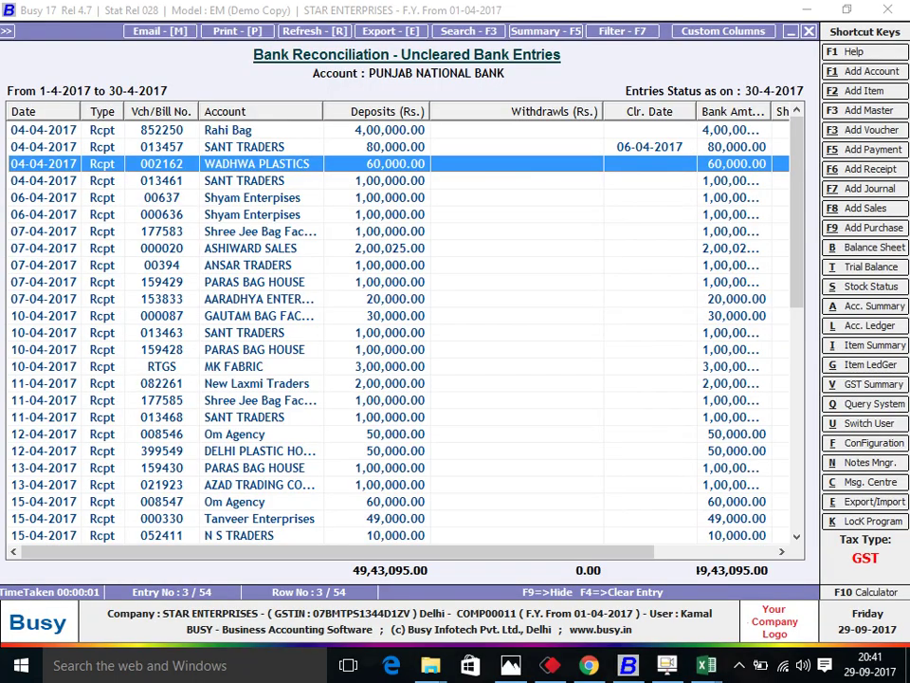
key("alt+Tab")
key("Down")
key("Down")
key("Down")
key("Down")
key("Down")
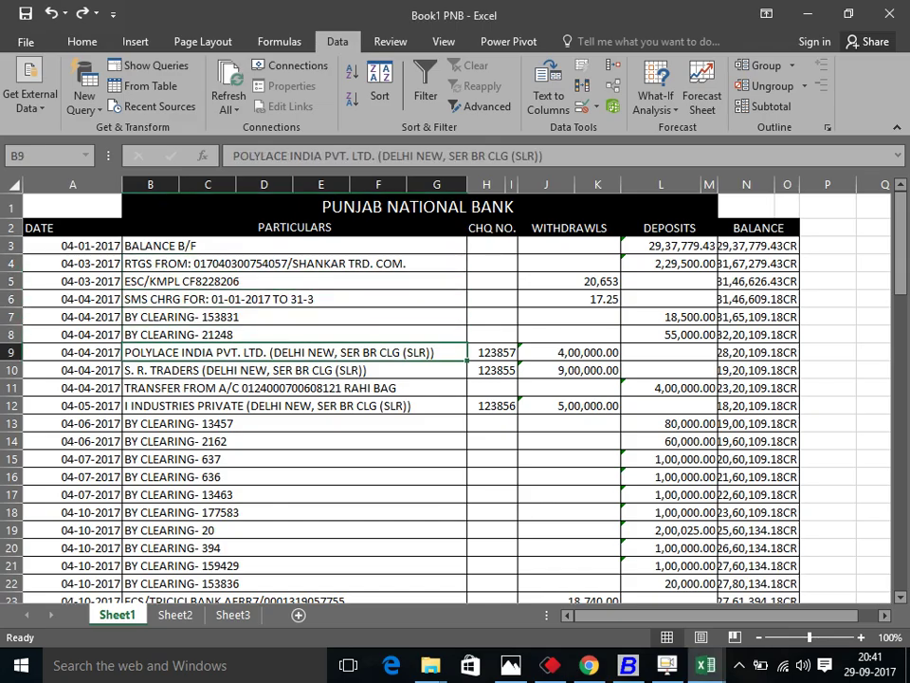
key("Down")
key("Down")
key("Down")
key("Down")
key("Down")
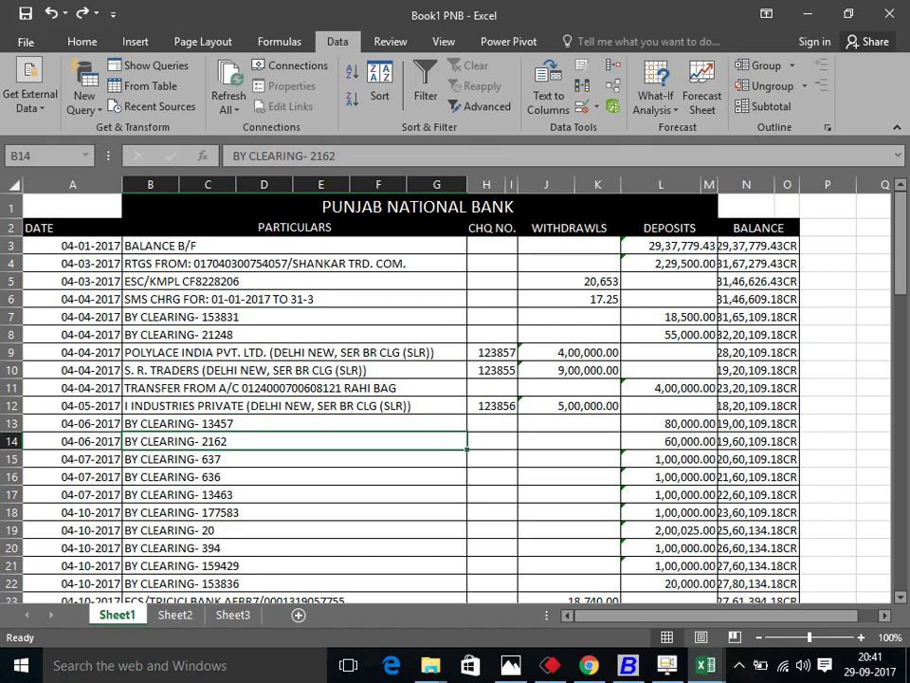
Check the statement date in A14 in Excel and feed clearing date 04-06-2017 to the WADHWA PLASTICS receipt 002162 in Busy.
key("alt+Tab")
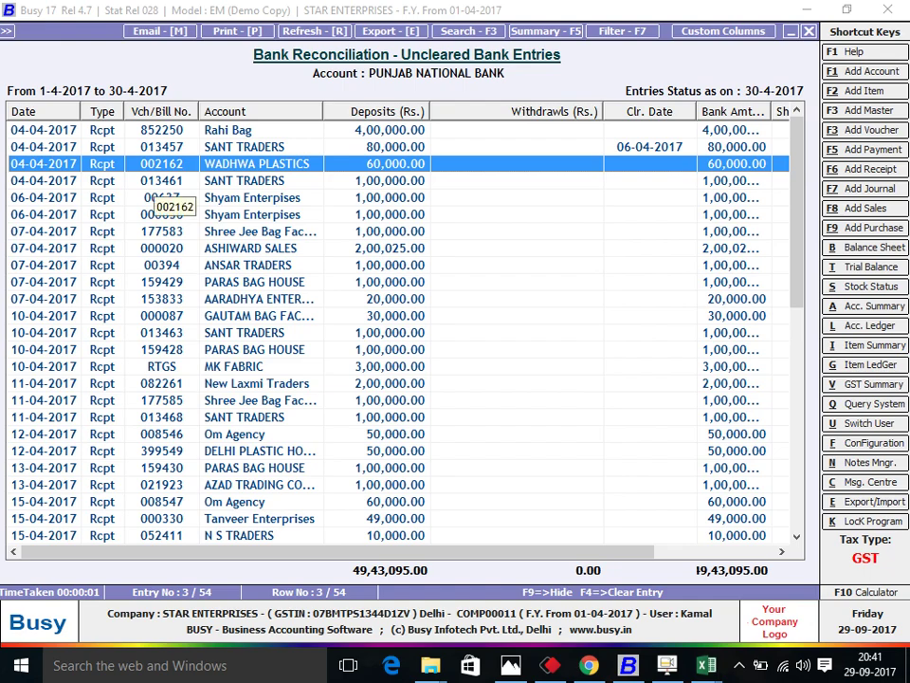
key("alt+Tab")
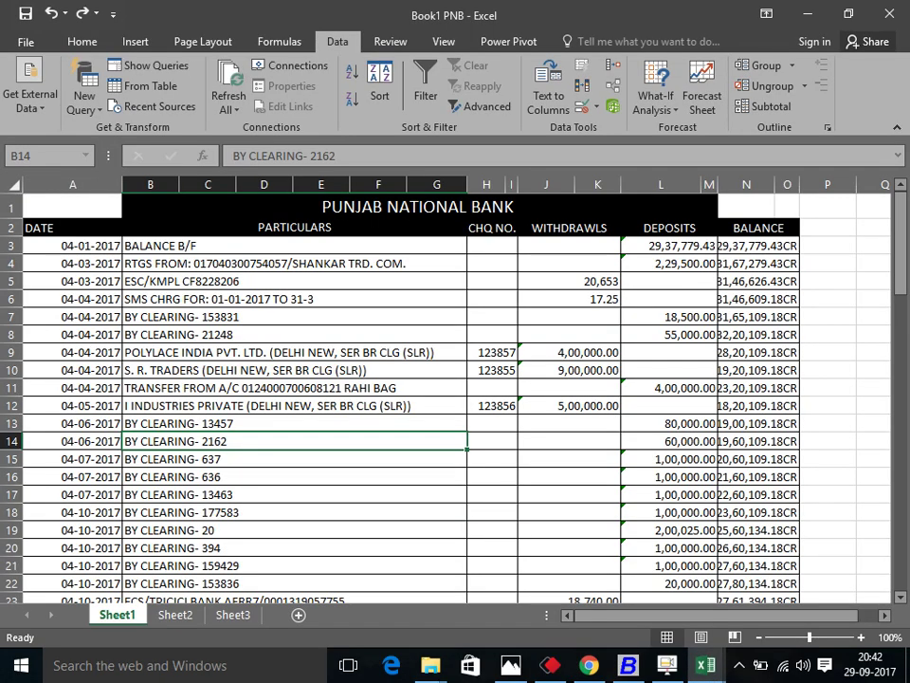
key("alt+Tab")
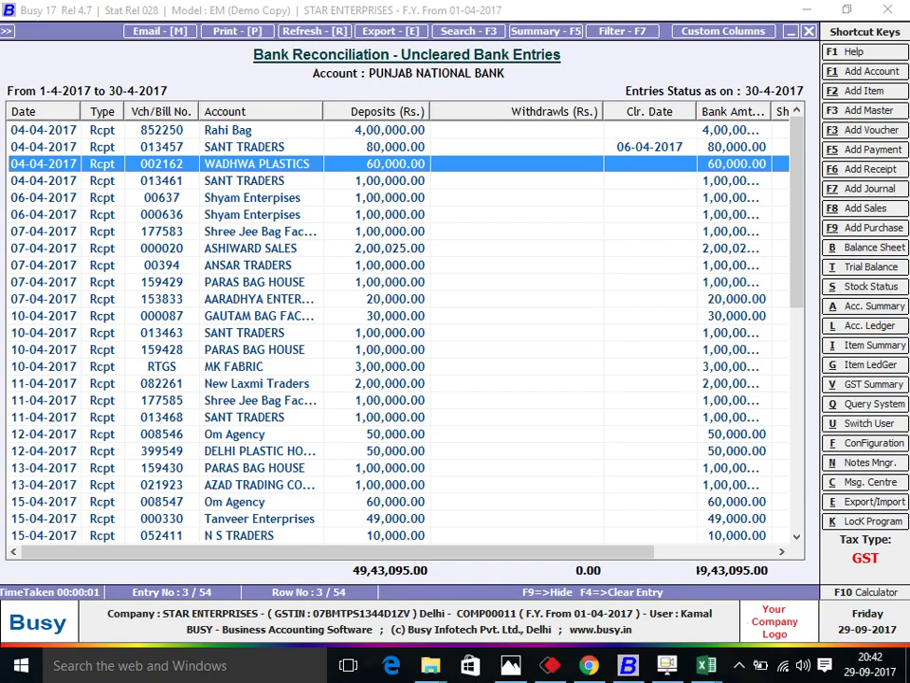
key("alt+Tab")
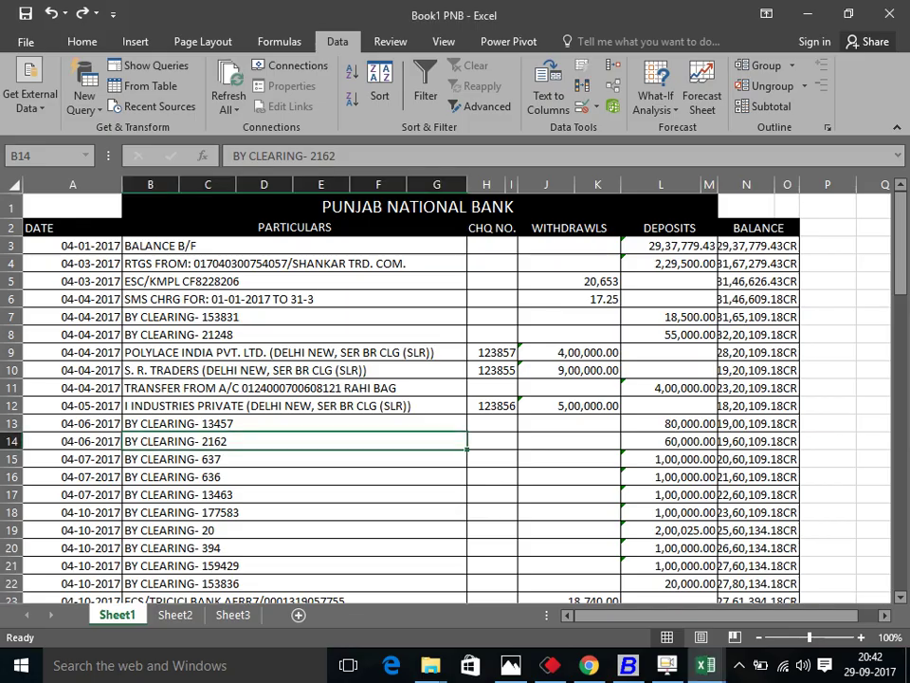
left_click(72, 441)
key("alt+Tab")
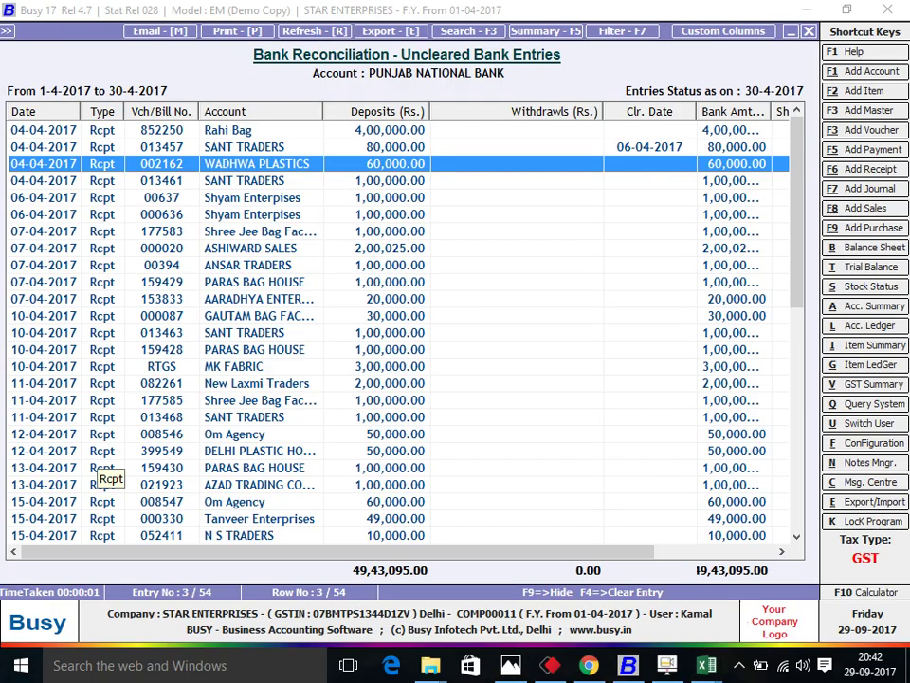
key("Return")
type("4-6")
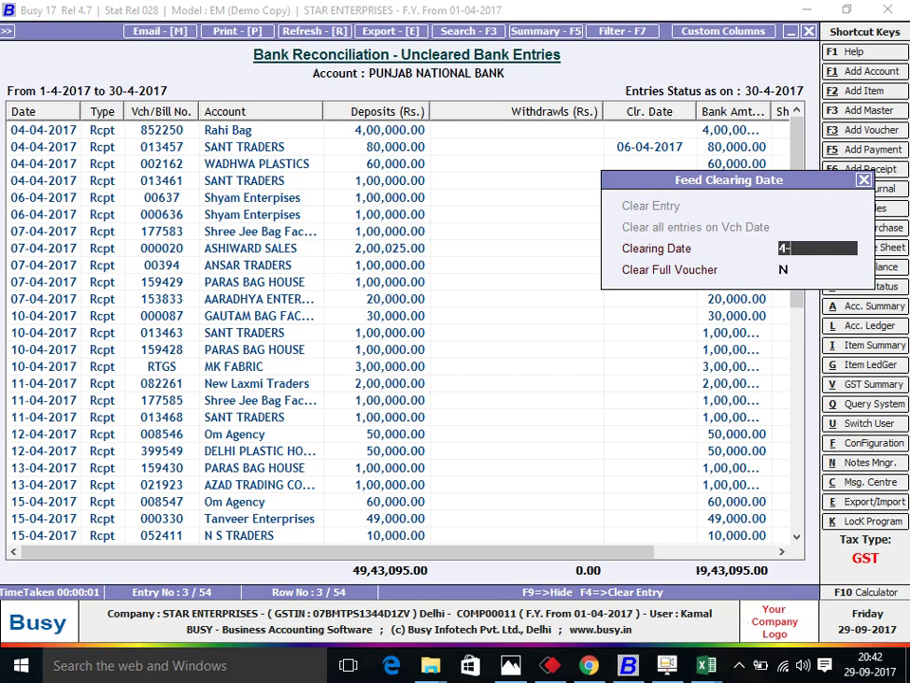
key("Return")
key("Return")
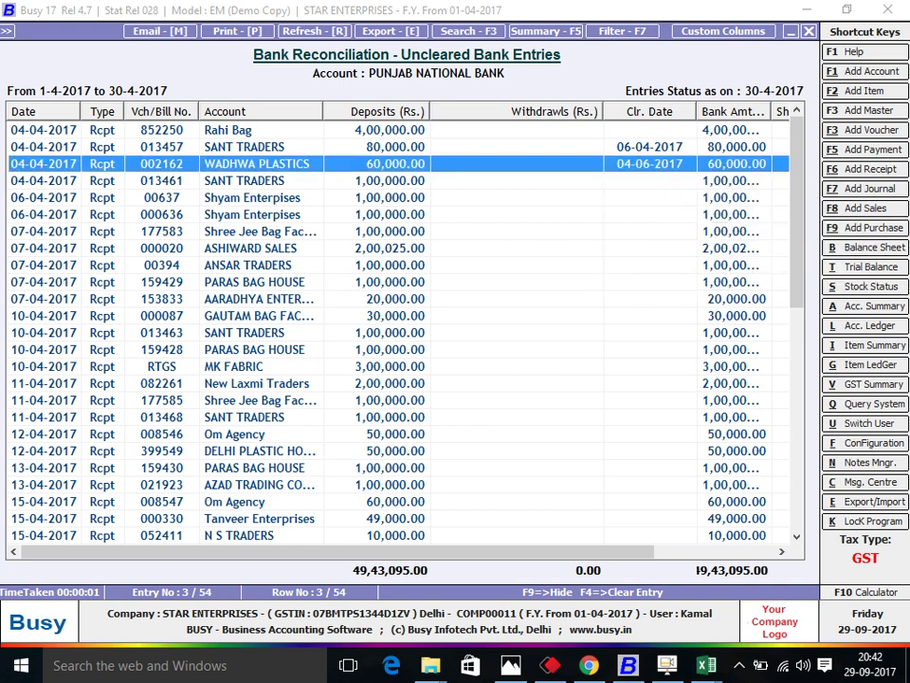
Try to unclear the WADHWA PLASTICS receipt 002162, then reopen its clearing details with Clear Entry set to Y.
key("Return")
key("n")
key("Return")
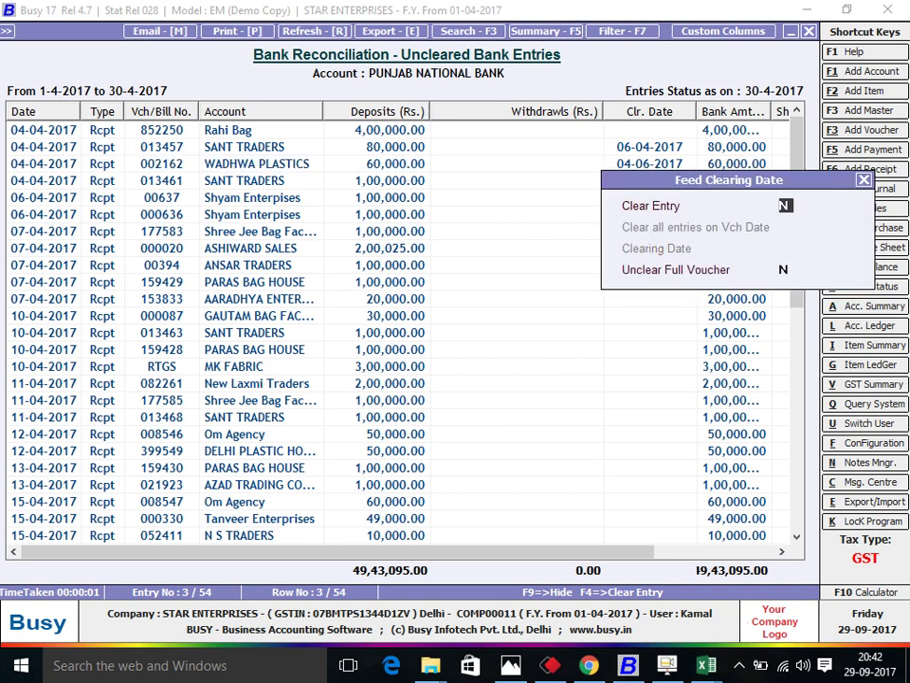
key("Return")
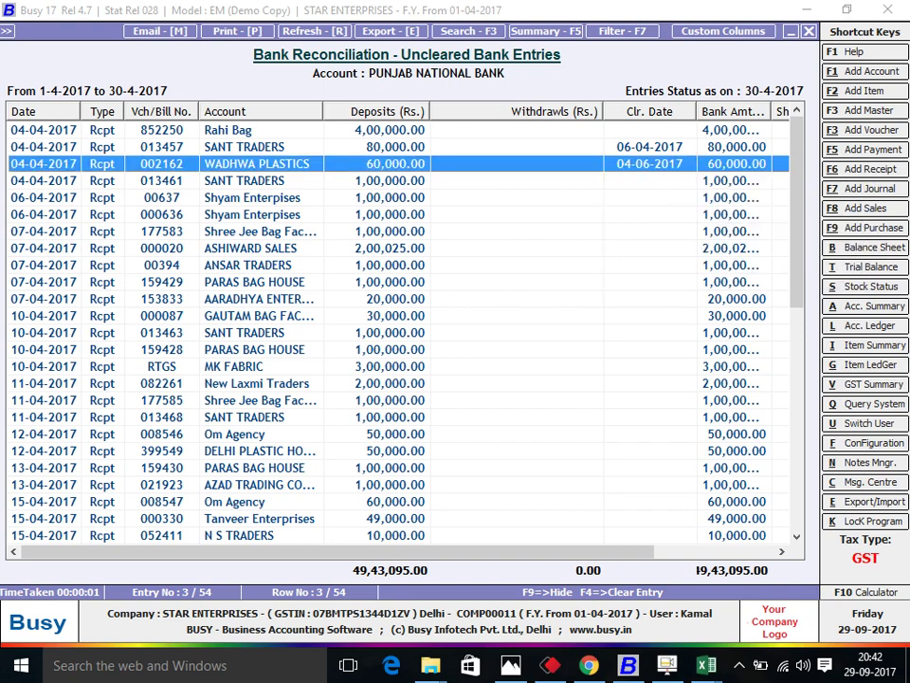
key("Return")
key("Return")
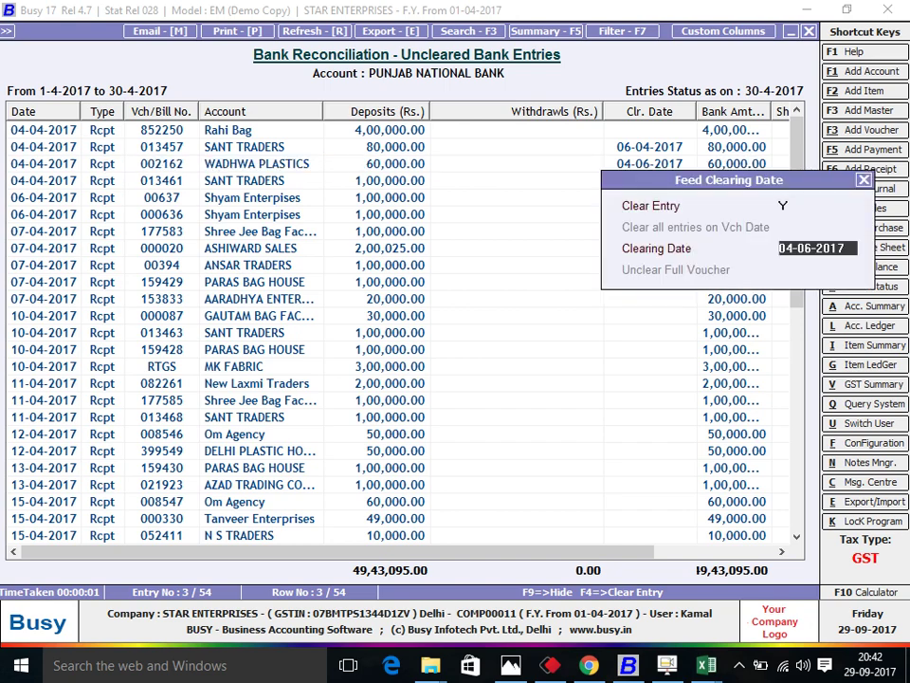
key("Return")
key("Down")
key("F3")
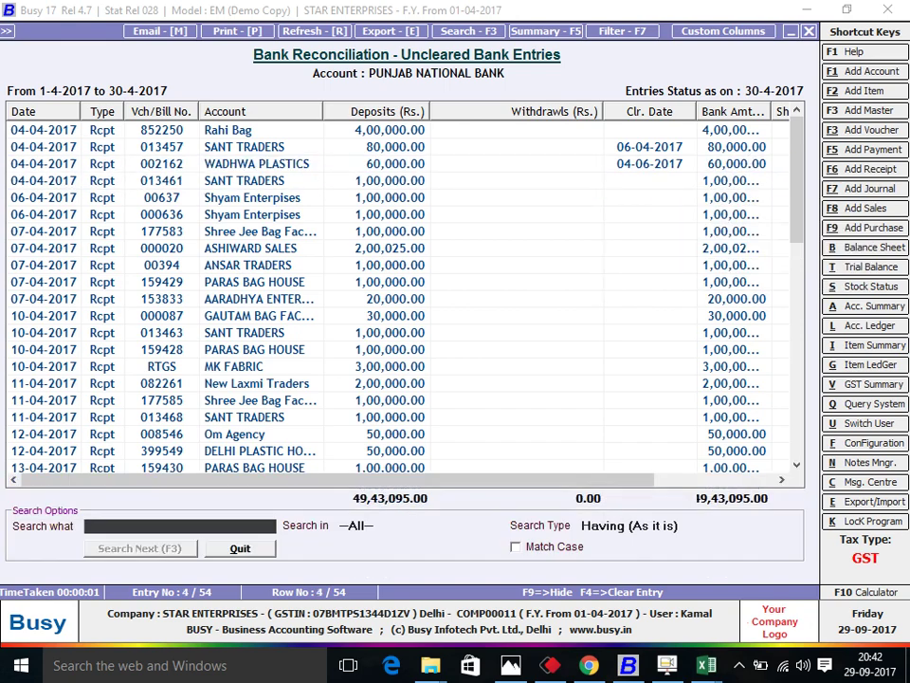
key("Escape")
key("Return")
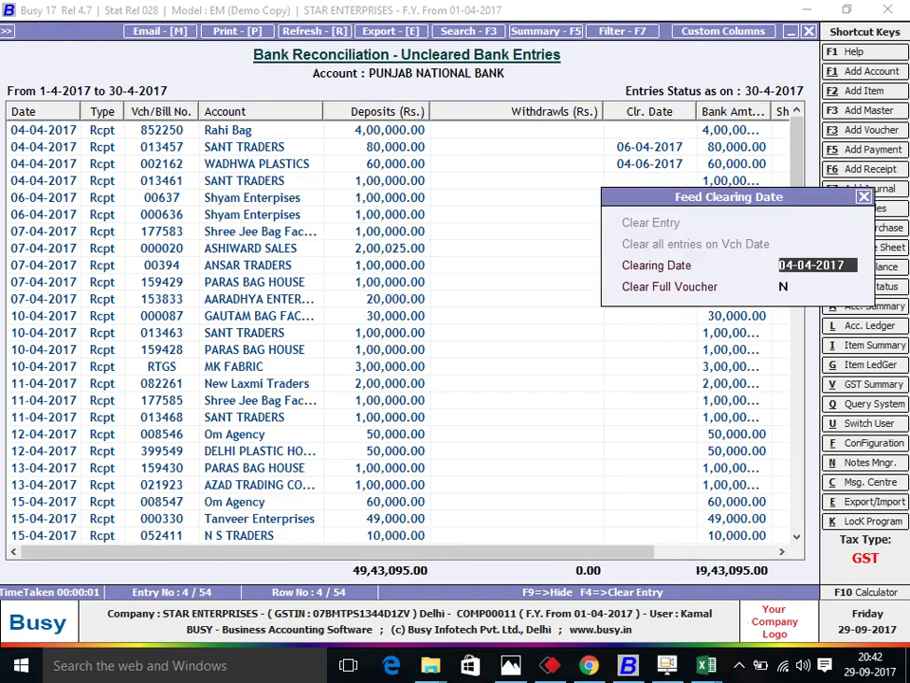
key("Return")
type("Y")
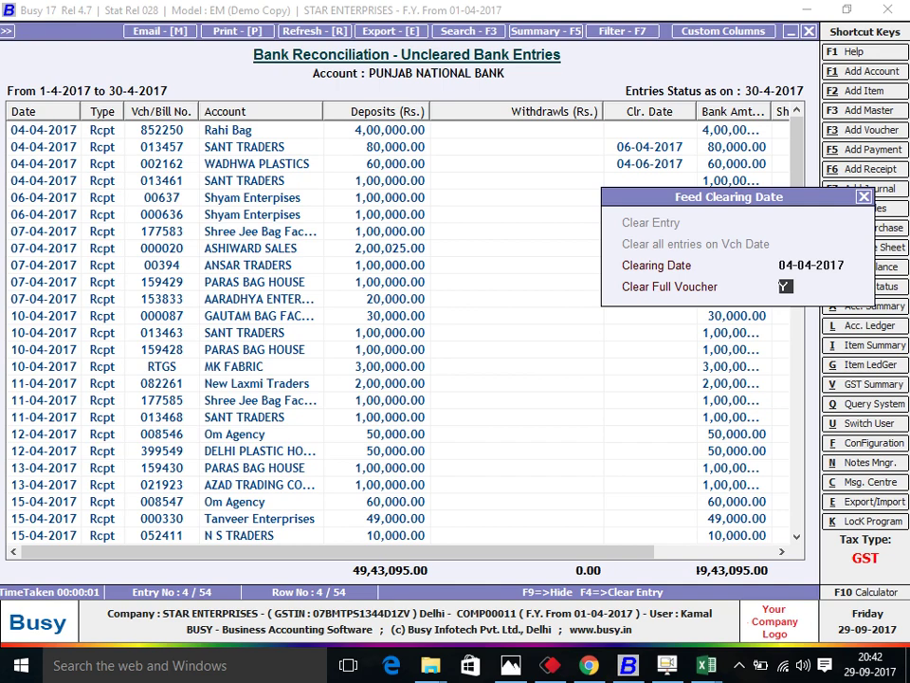
key("Escape")
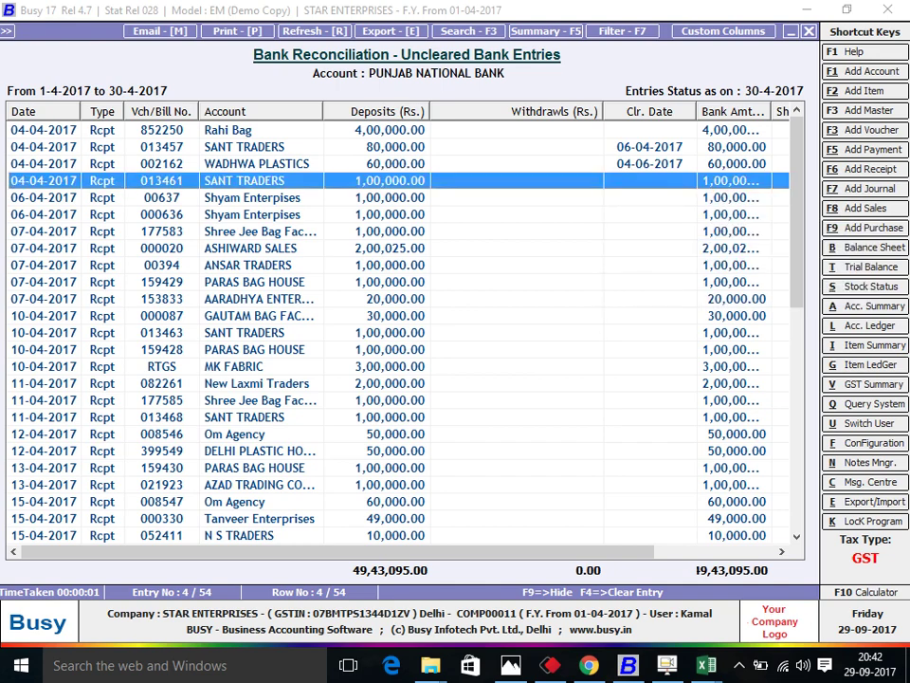
Compare receipts 013461, 00637 and 177583 in Busy with the Excel statement and locate the clearing row for 637.
key("alt+Tab")
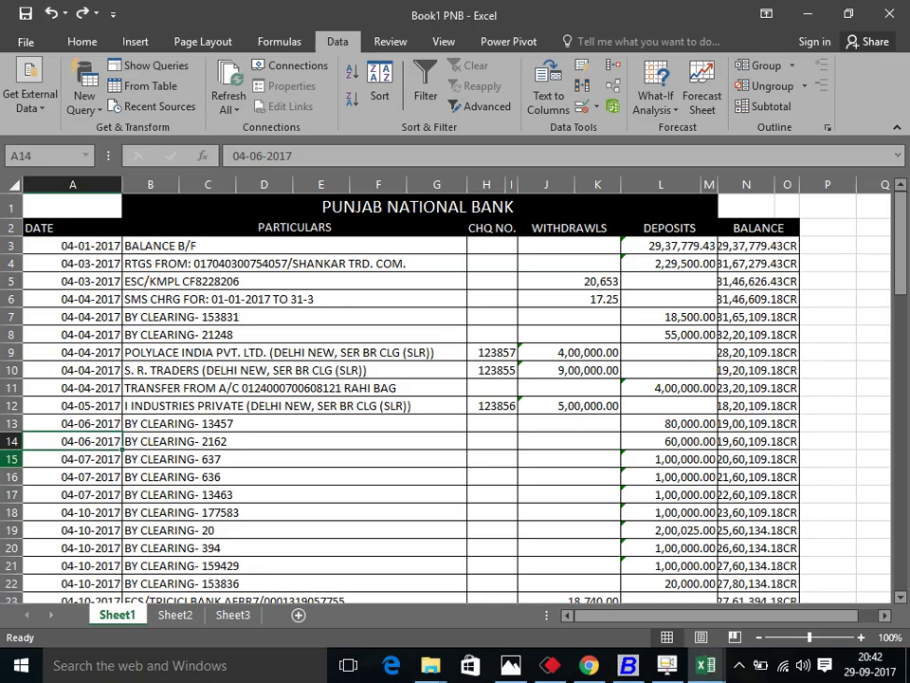
key("alt+Tab")
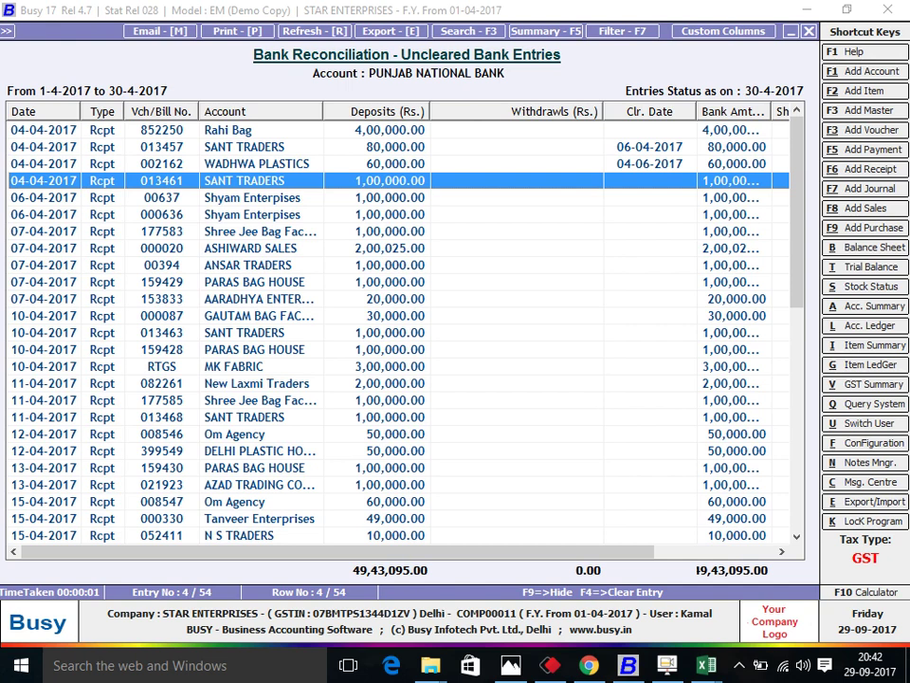
key("Down")
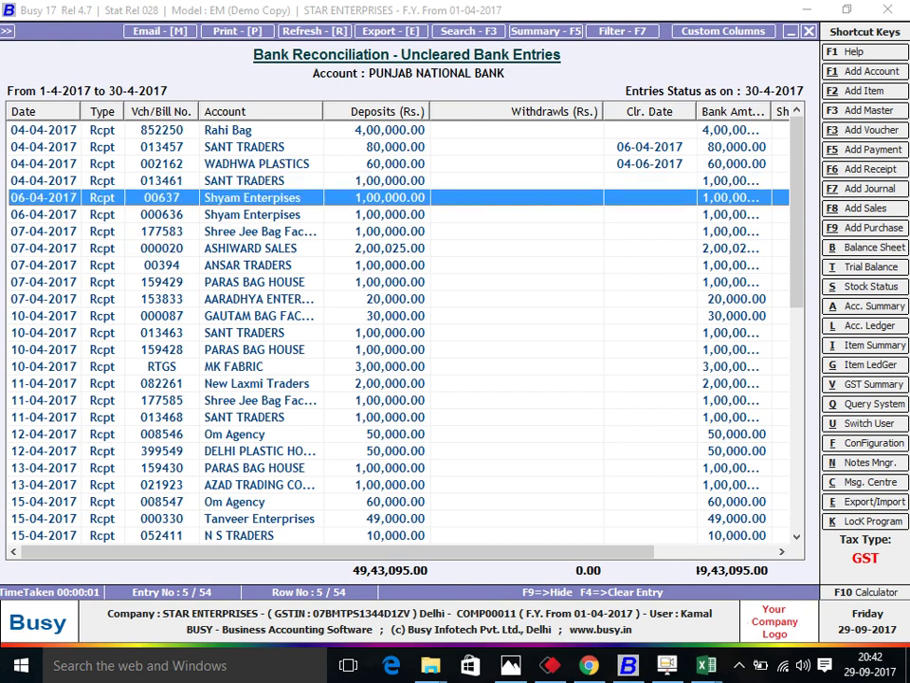
key("alt+Tab")
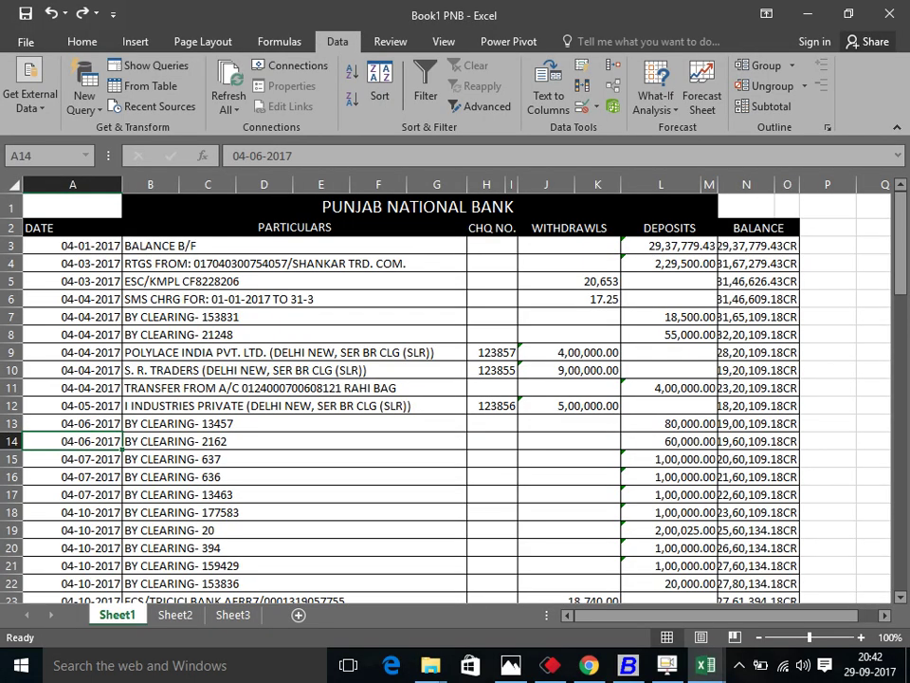
key("alt+Tab")
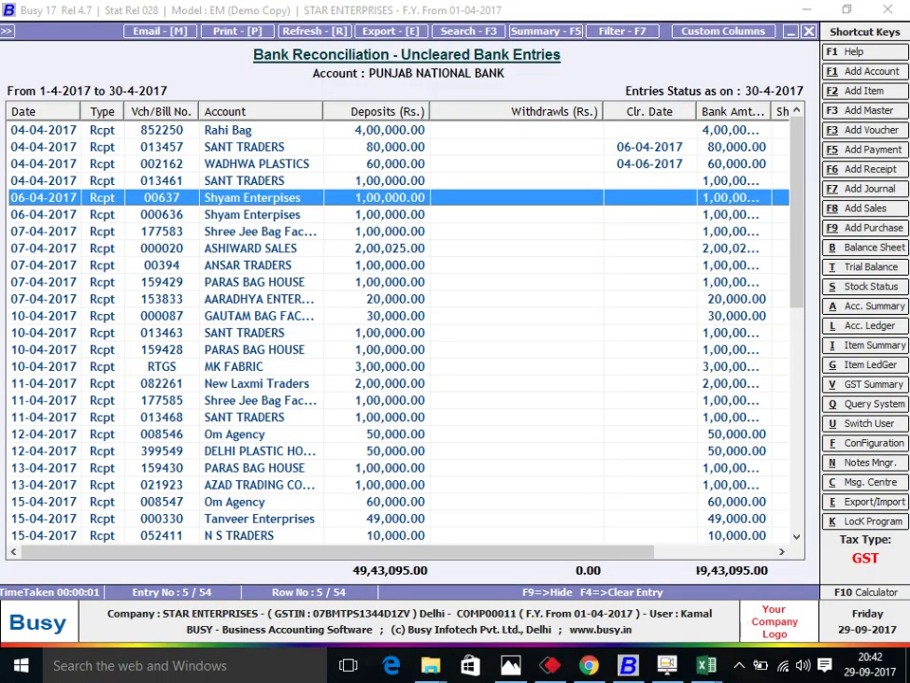
left_click(161, 232)
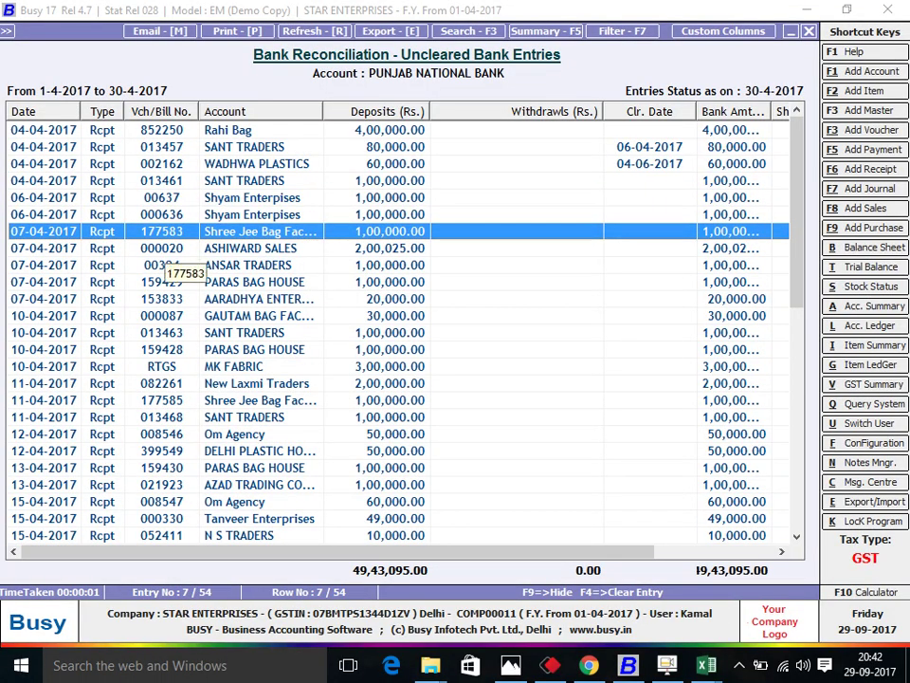
key("alt+Tab")
key("alt+Tab")
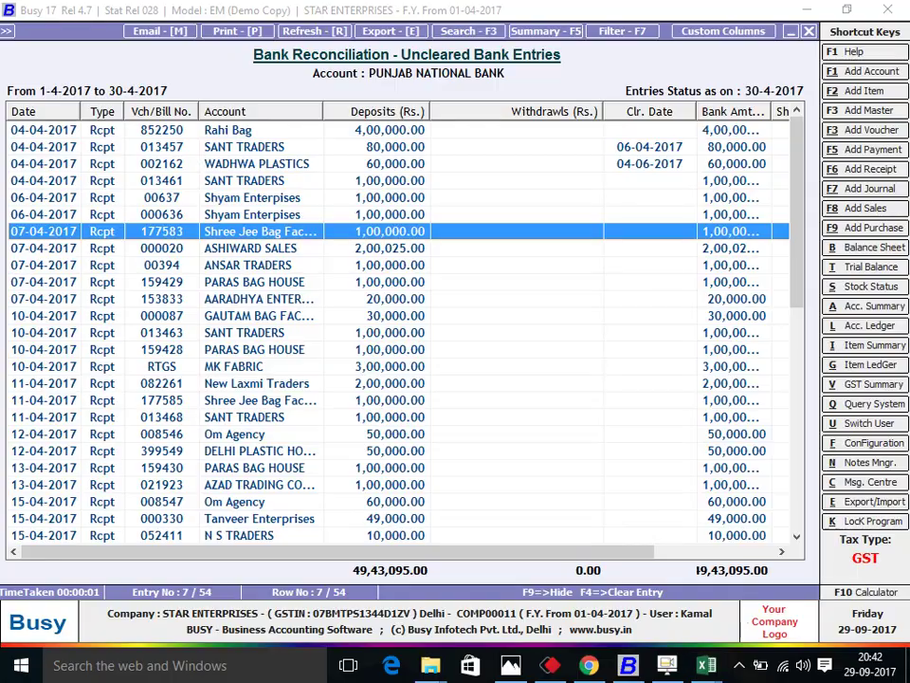
left_click(161, 180)
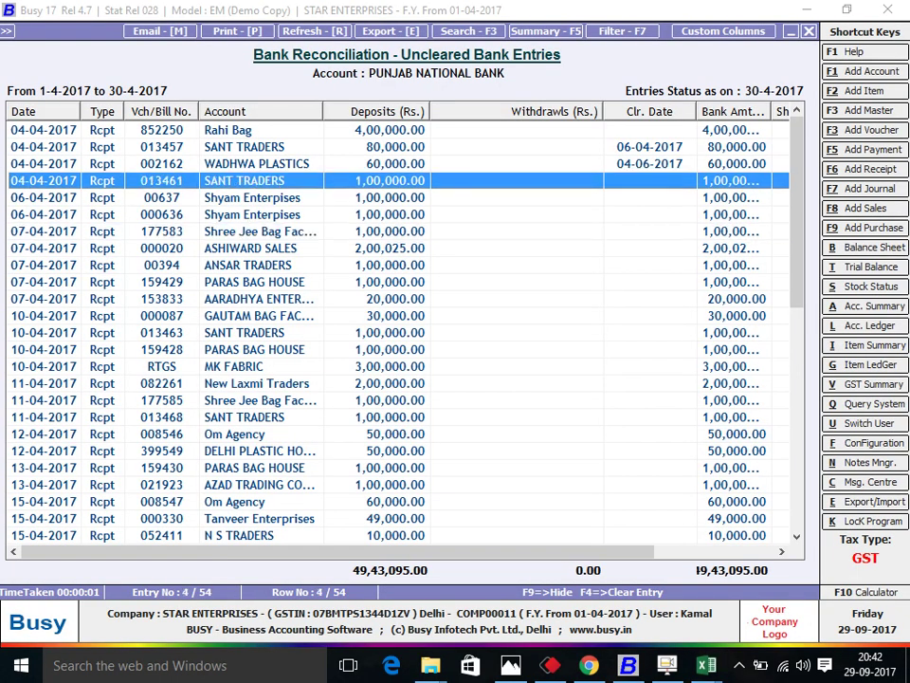
key("Down")
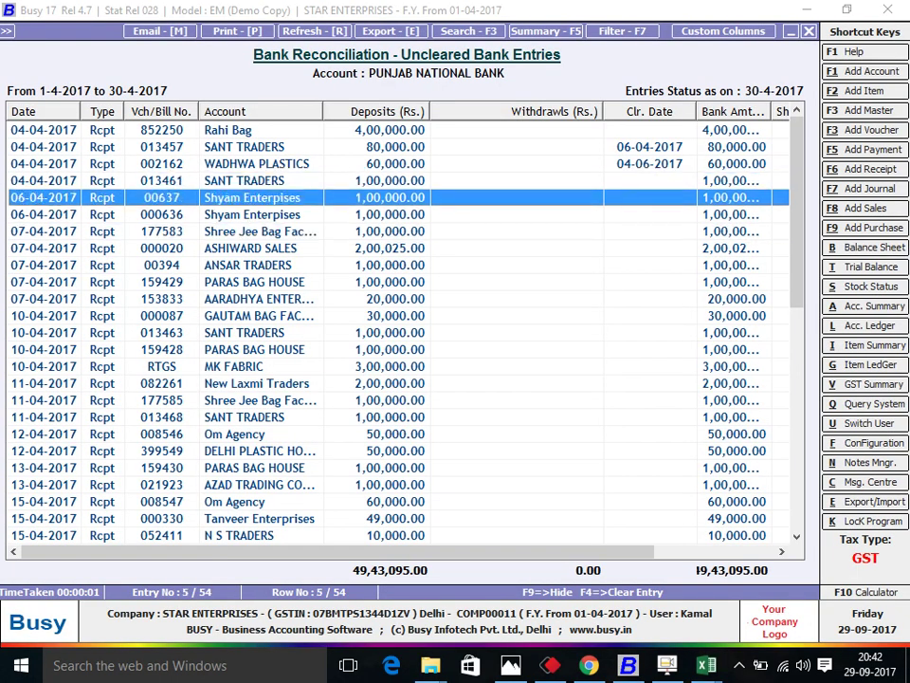
key("alt+Tab")
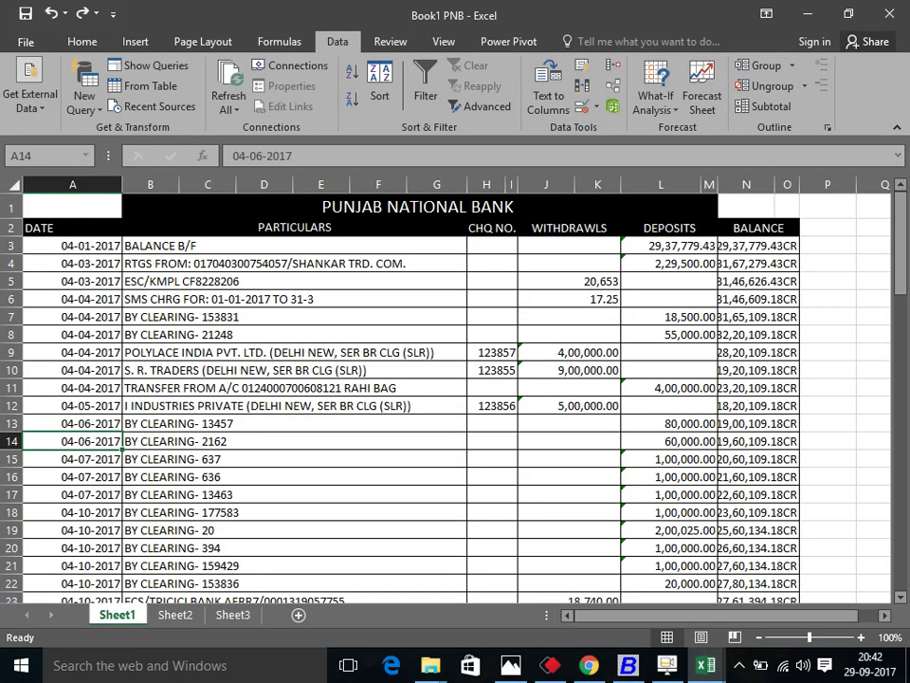
left_click(294, 459)
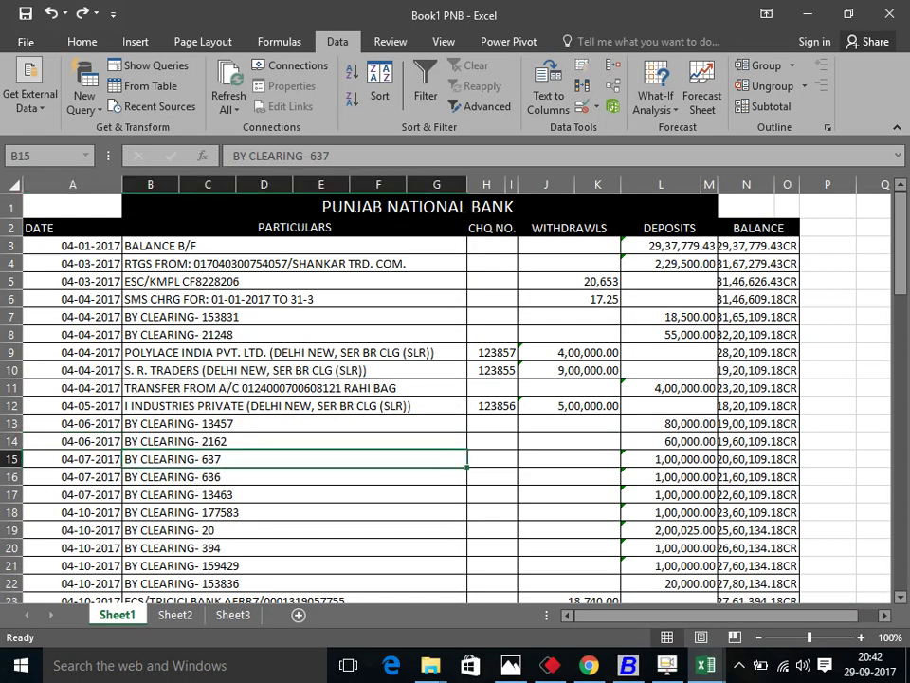
Mark the BY CLEARING- 637 row with YES in P15 of the Excel statement and return to Busy.
left_click(827, 459)
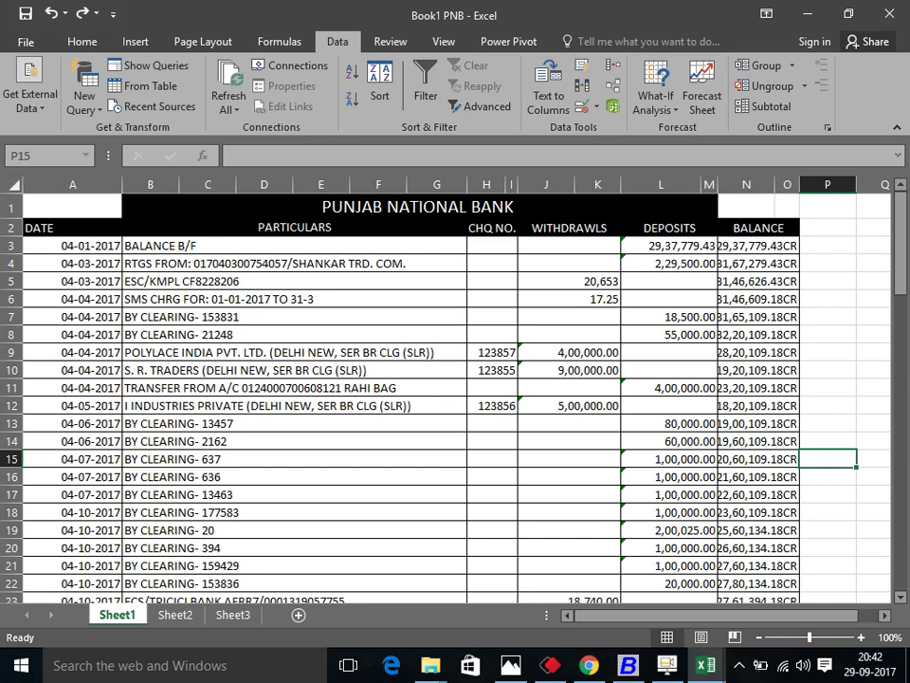
type("YES")
key("Return")
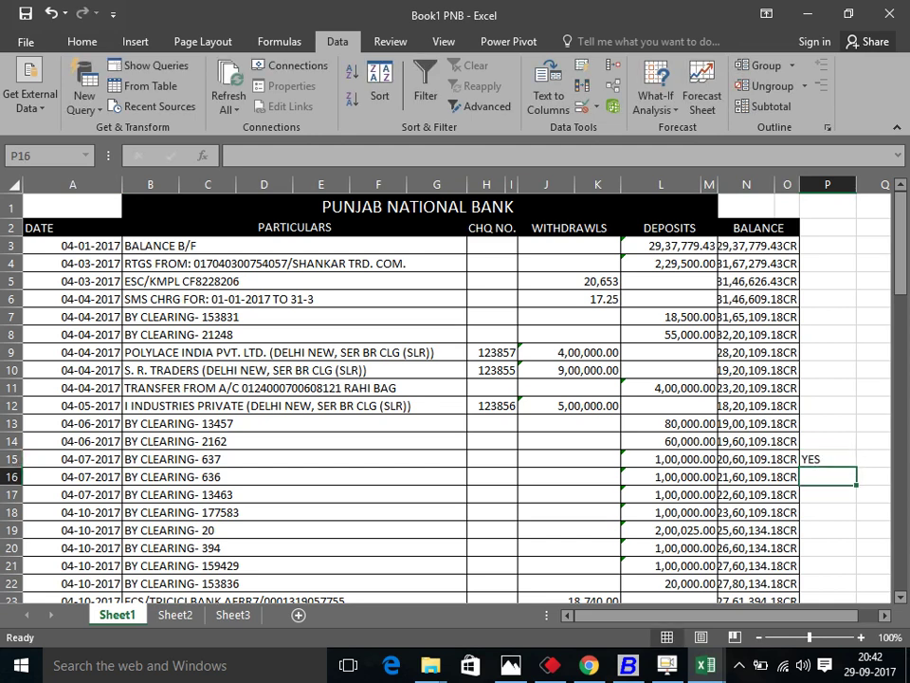
left_click(828, 459)
key("alt+Tab")
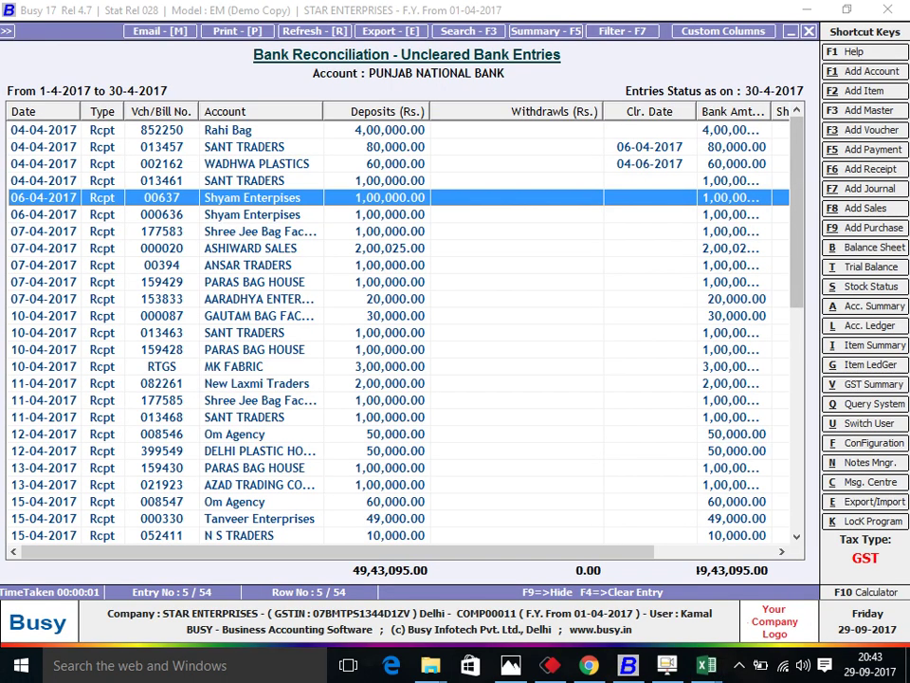
key("Return")
key("Return")
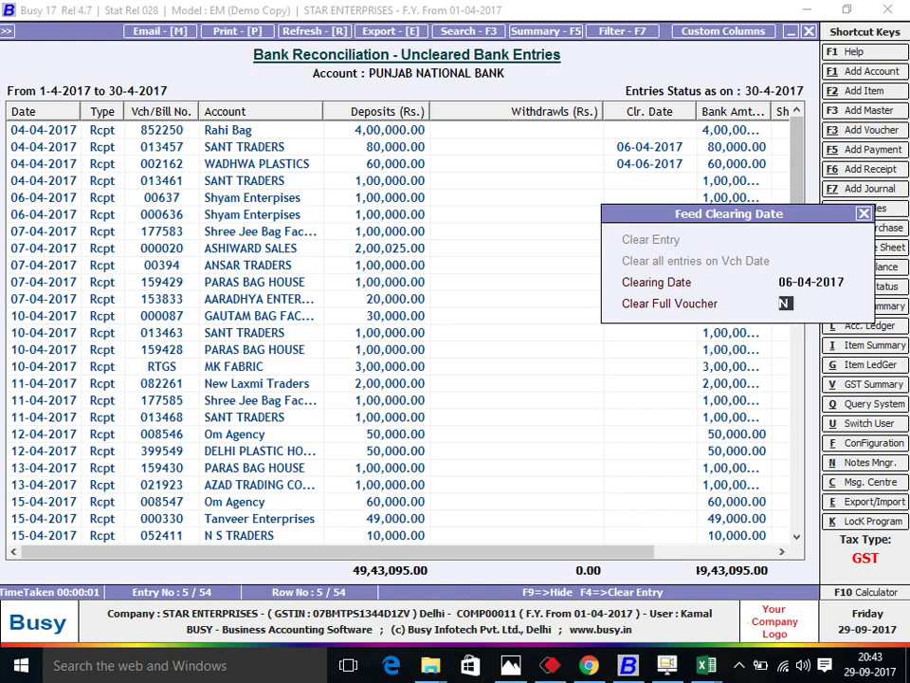
key("Escape")
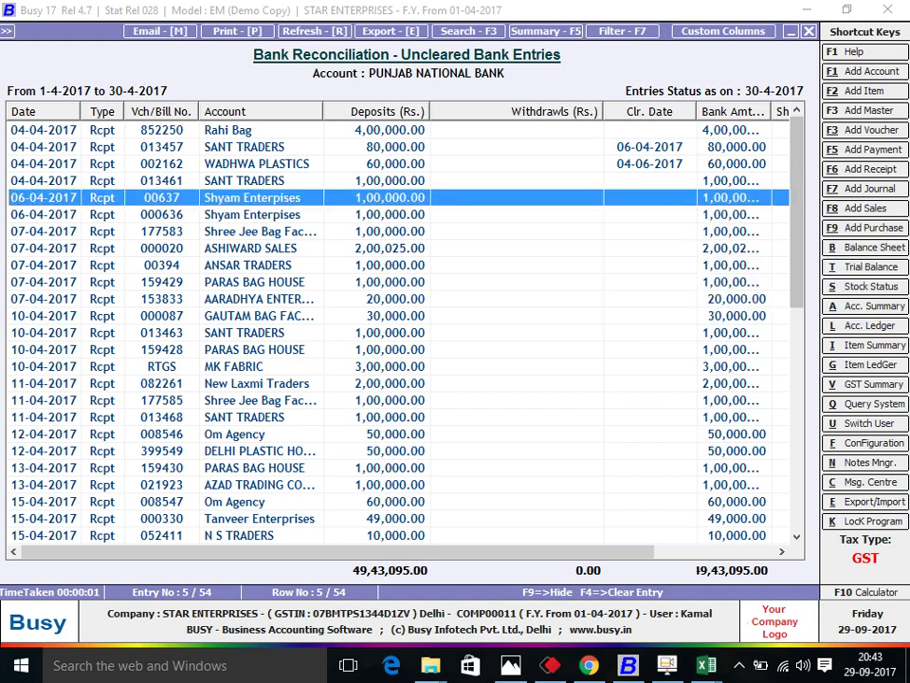
Open receipt voucher 00637 for modification and insert a credit line below Shyam Enterpises.
key("ctrl+Return")
key("Return")
key("Return")
key("Return")
key("Return")
key("Return")
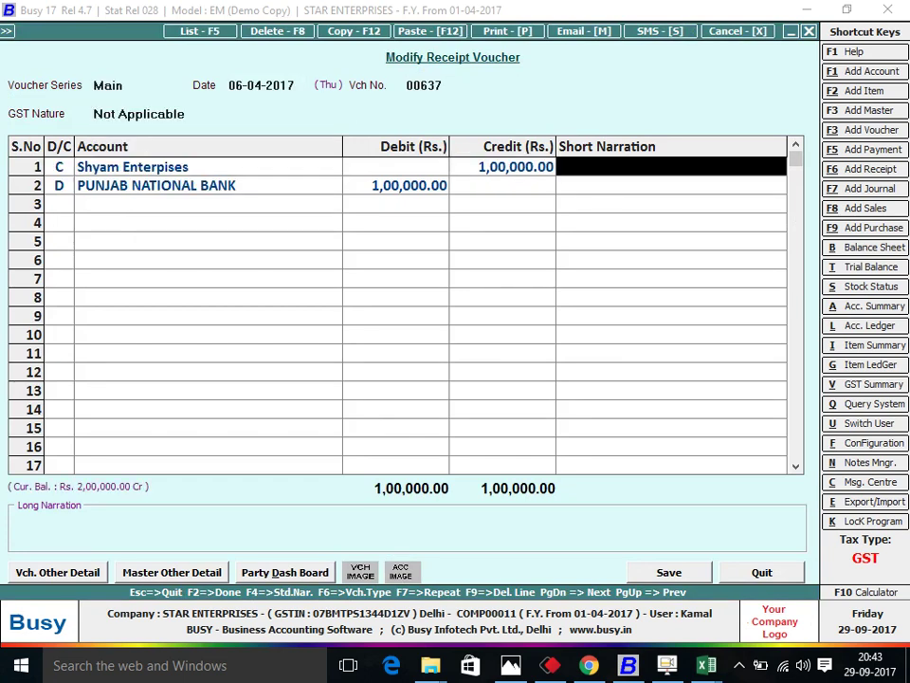
key("Return")
key("F8")
type("c")
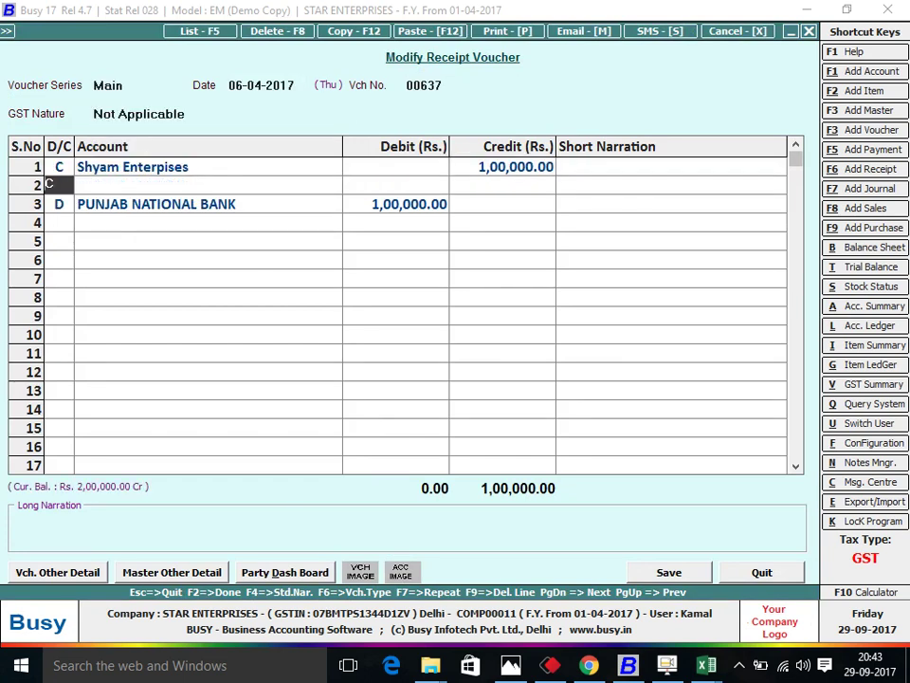
Choose Anil Enterprises as the account on the inserted credit line of voucher 00637.
key("Return")
type("aa")
key("BackSpace")
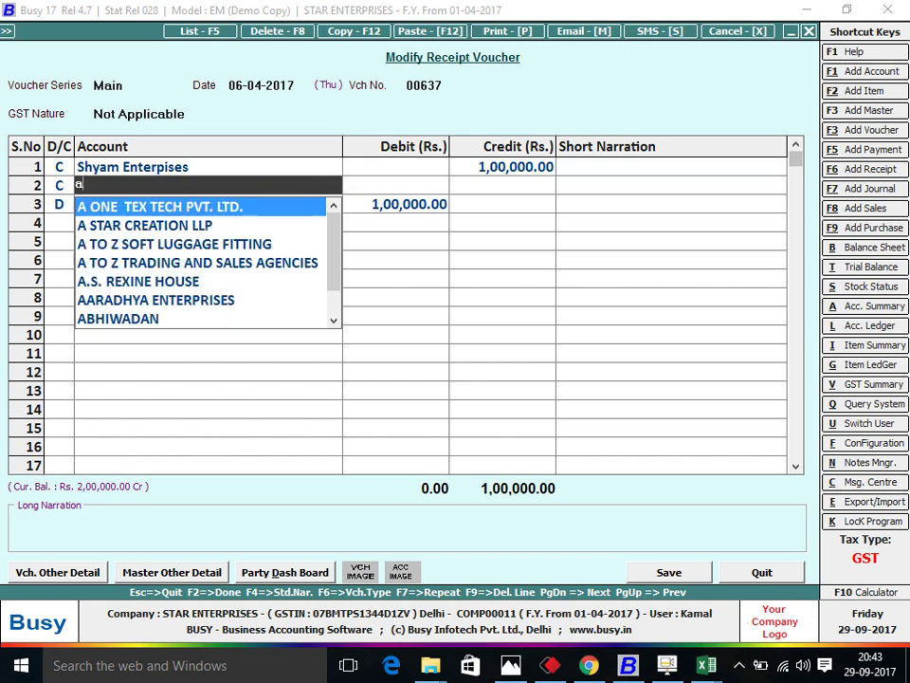
type("m")
key("BackSpace")
type("ni")
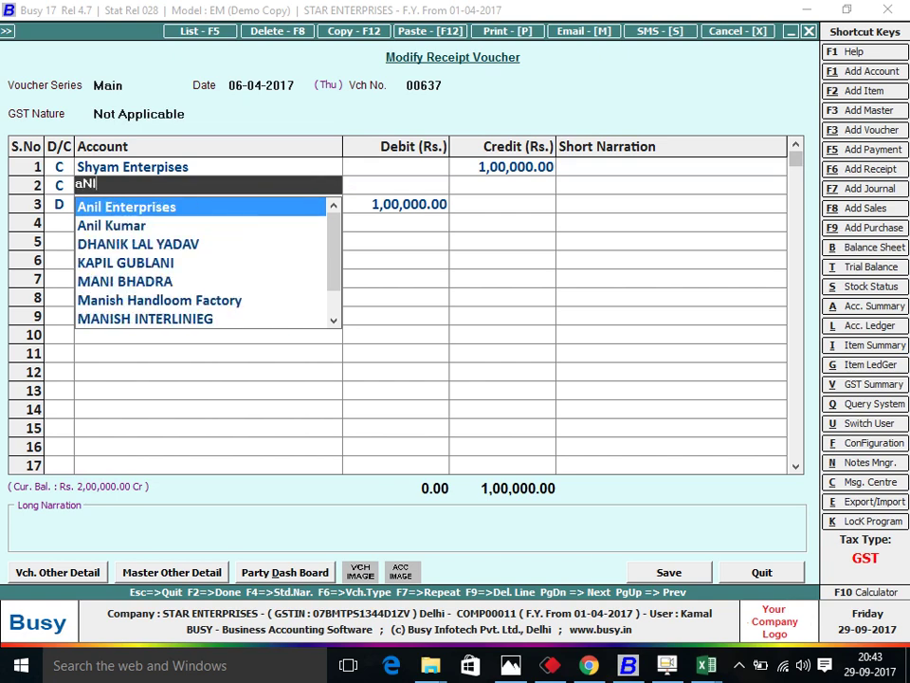
key("Return")
Enter a credit of 100000 for Anil Enterprises, bring the Punjab National Bank debit to 2,00,000.00 and save the voucher.
type("100000")
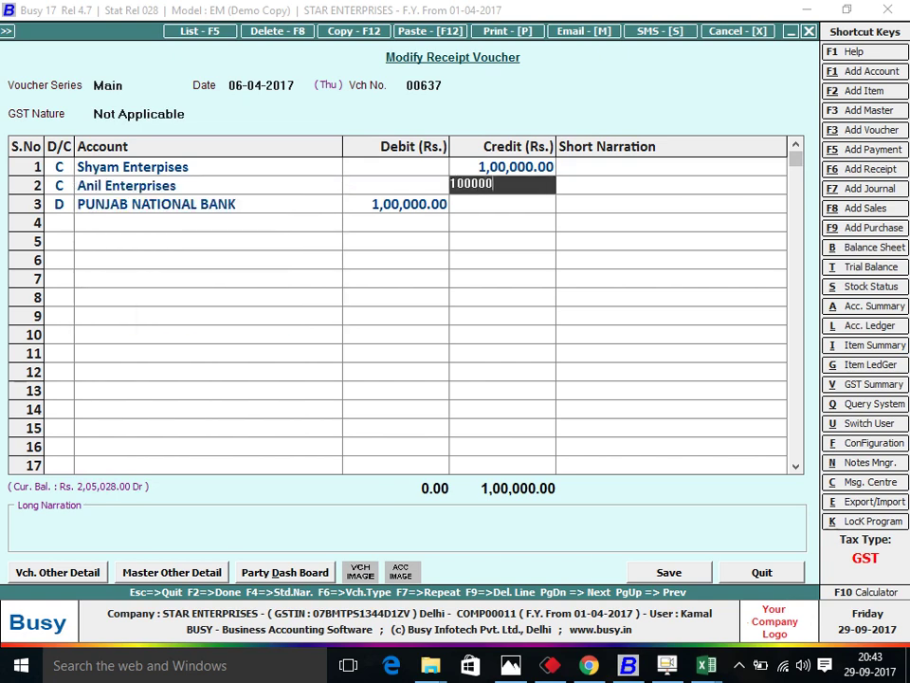
key("Return")
key("Return")
key("Return")
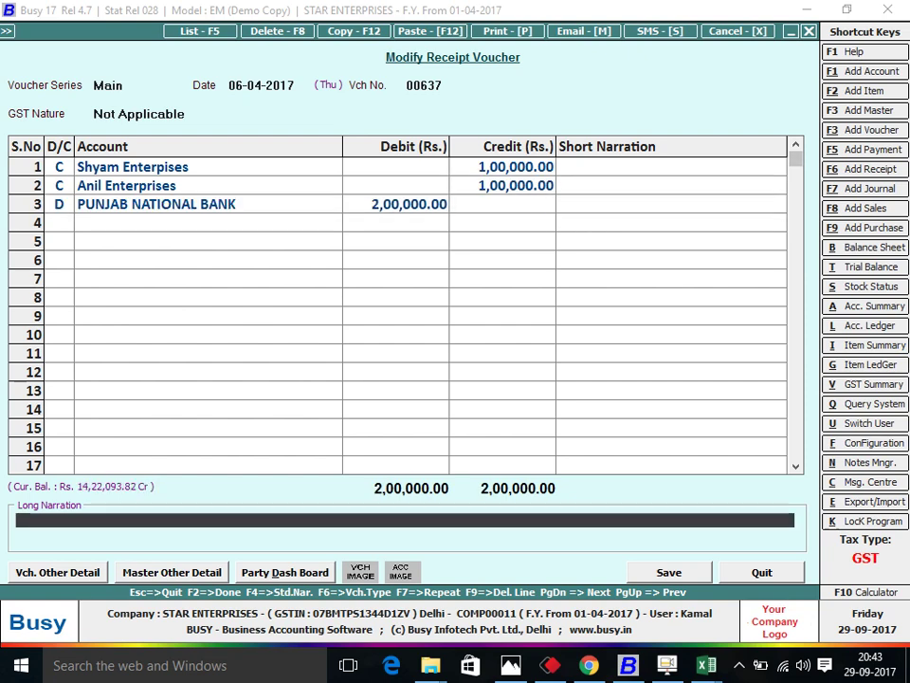
key("Return")
key("Return")
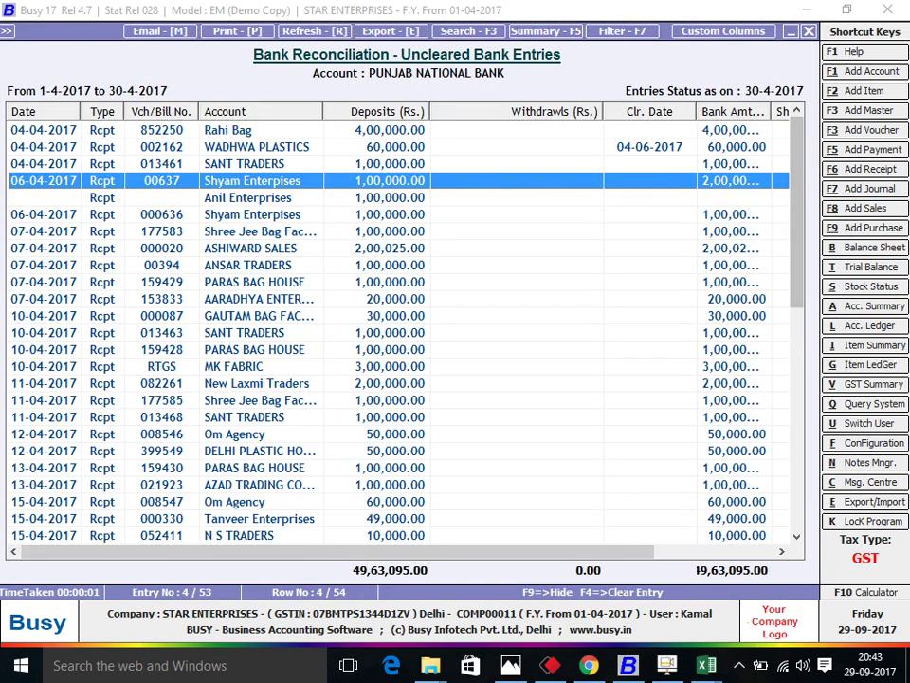
Feed clearing date 06-04-2017 to receipt 00637 with Clear Full Voucher set to Y, and check the Anil Enterprises line.
left_click(246, 198)
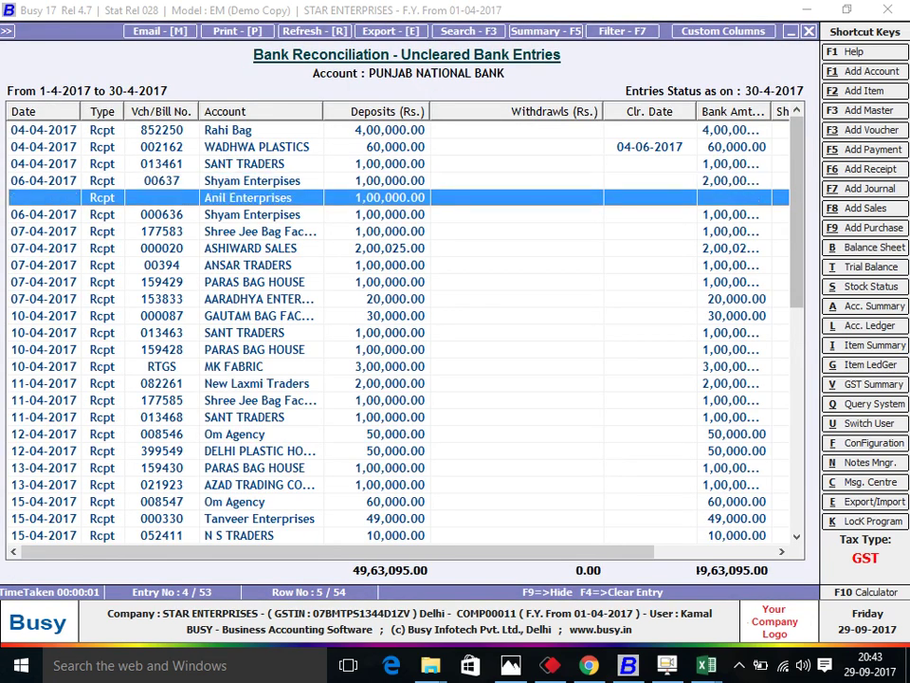
left_click(246, 180)
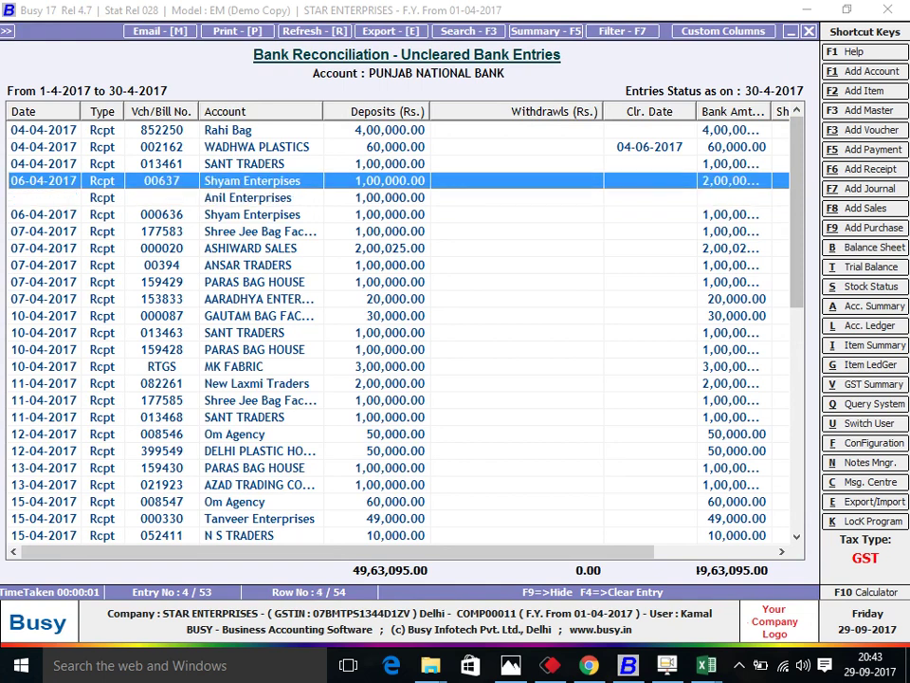
key("Return")
key("Return")
type("y")
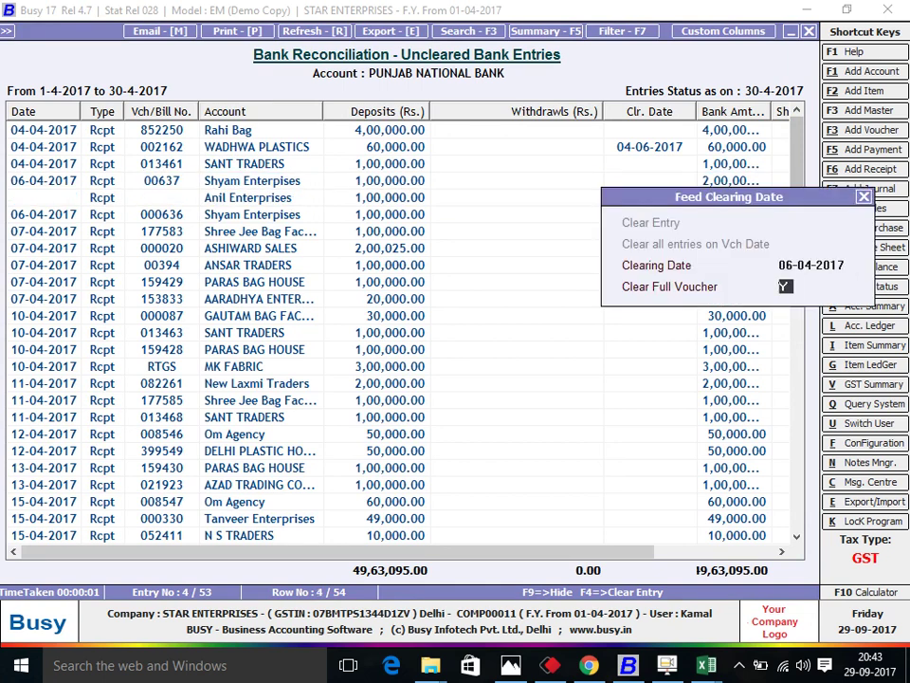
key("Return")
left_click(246, 197)
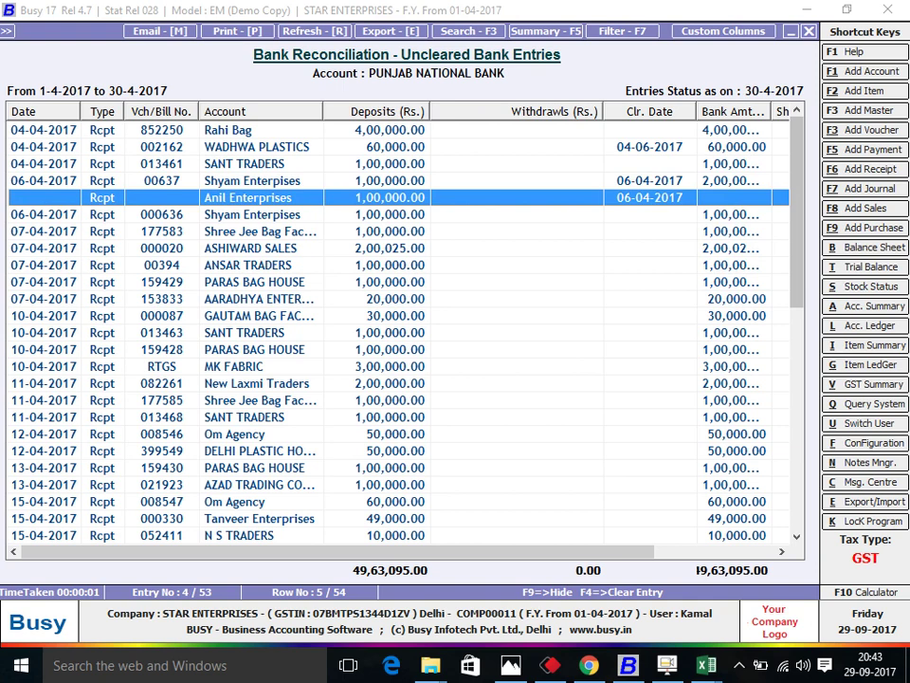
Unclear the Shyam Enterpises line of receipt 00637 by setting Clear Entry to N.
left_click(247, 181)
key("Return")
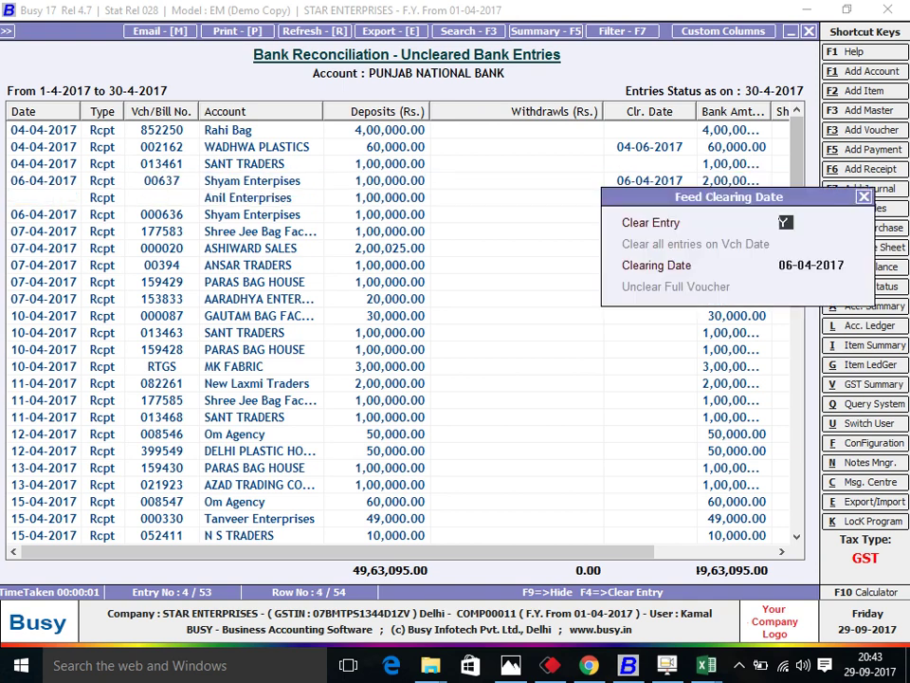
key("n")
key("Return")
key("Down")
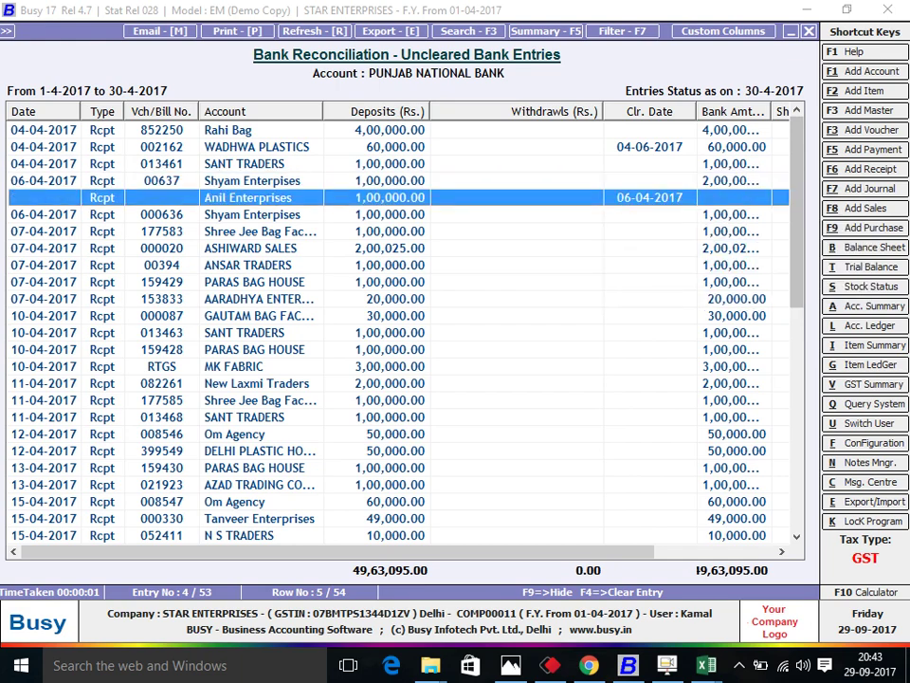
Unclear the Anil Enterprises line of receipt 00637, with Clear Entry and Unclear Full Voucher both set to N.
key("Return")
type("y")
key("Return")
key("Return")
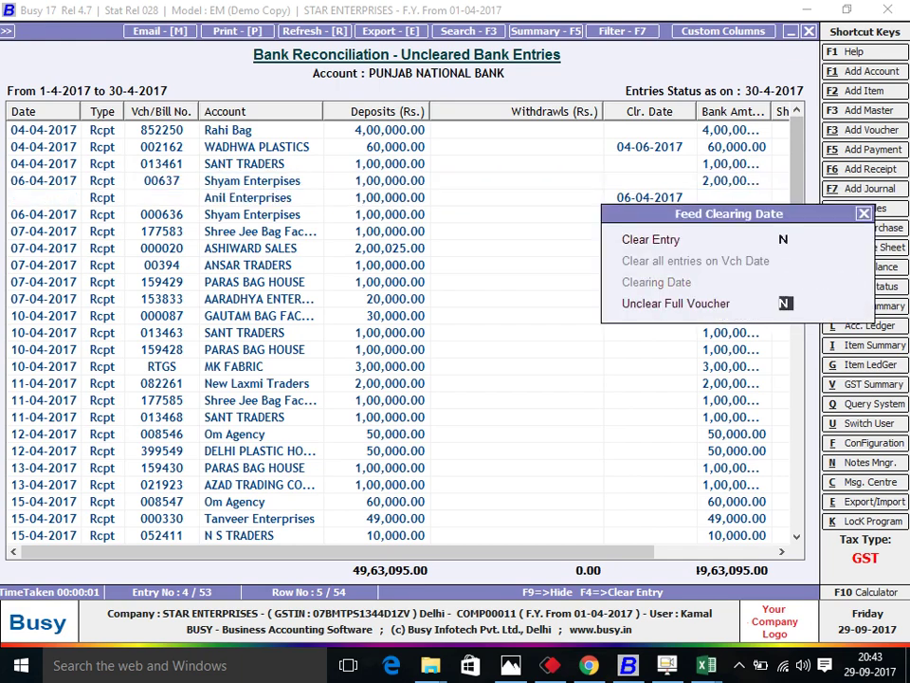
key("Return")
Open receipt voucher 00637 to check its account lines, and quit it without saving.
left_click(246, 180)
double_click(246, 180)
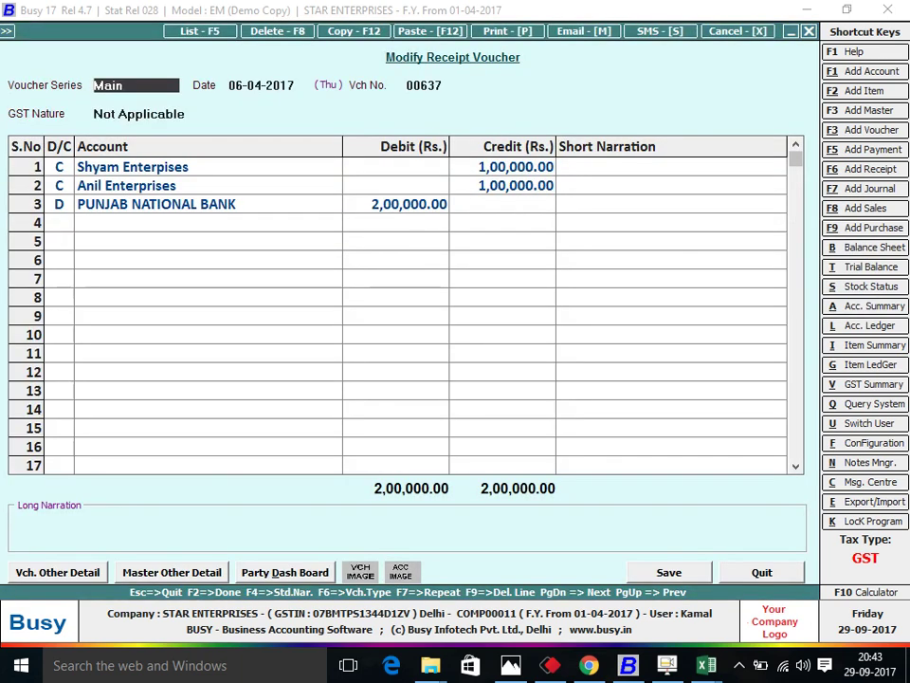
key("Return")
key("Return")
key("Return")
key("Escape")
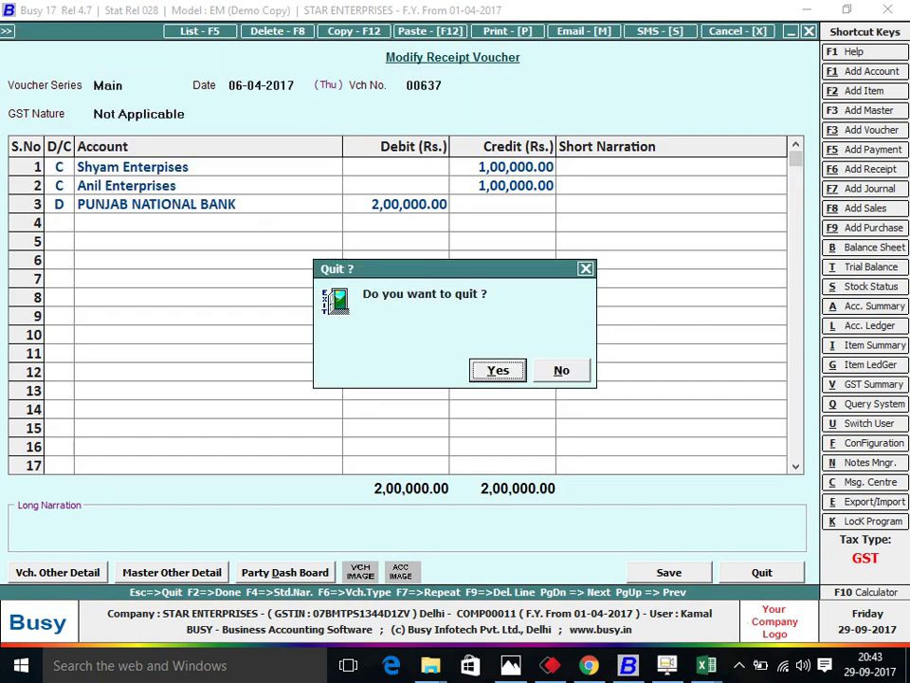
key("y")
Try clearing receipt 00637 again on 06-04-2017 with Clear Full Voucher set to Y, and close the opened voucher.
key("Return")
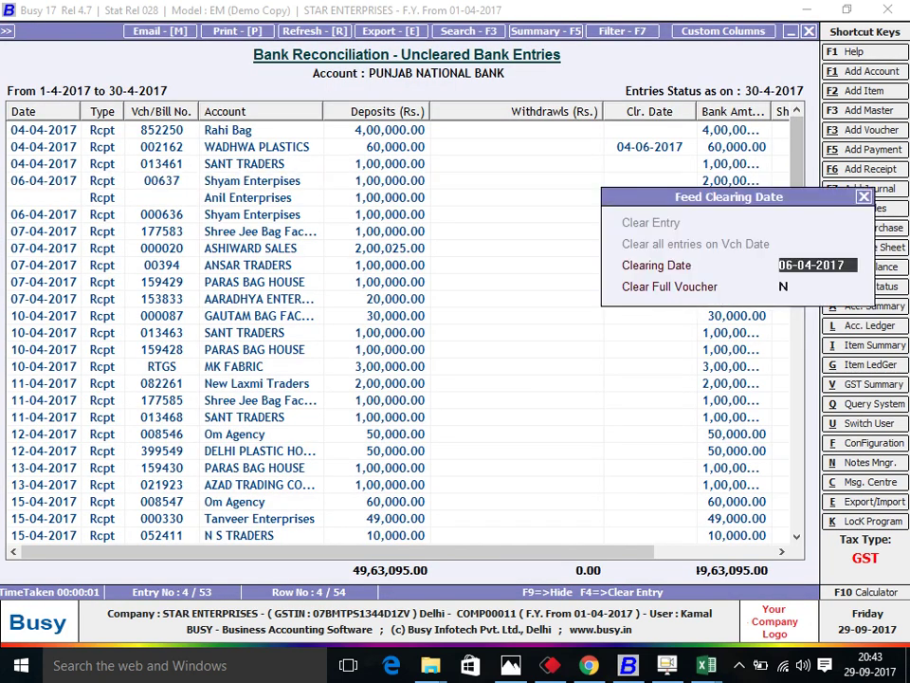
key("Return")
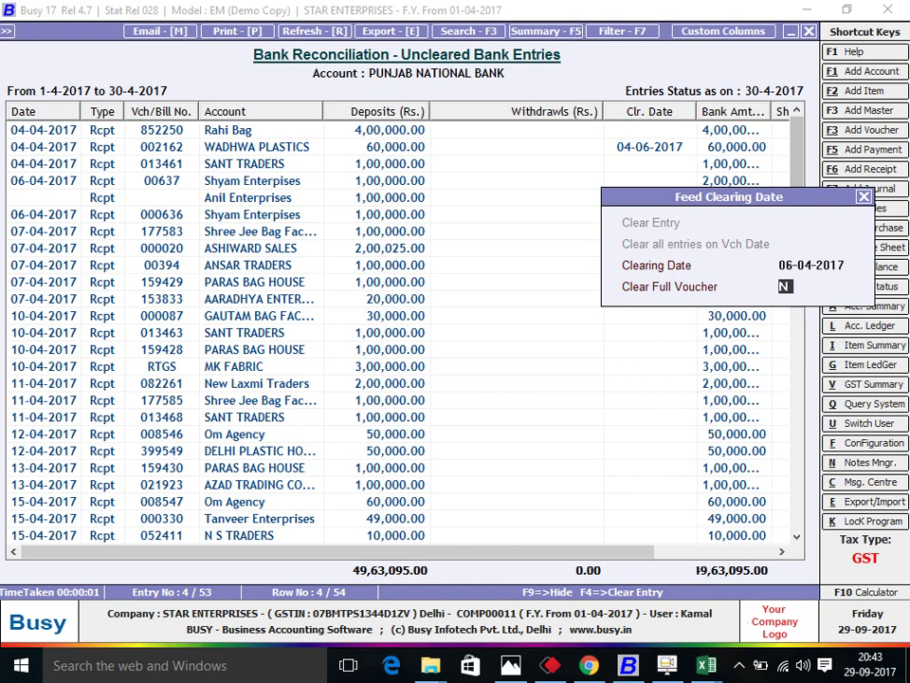
key("y")
key("Return")
key("Return")
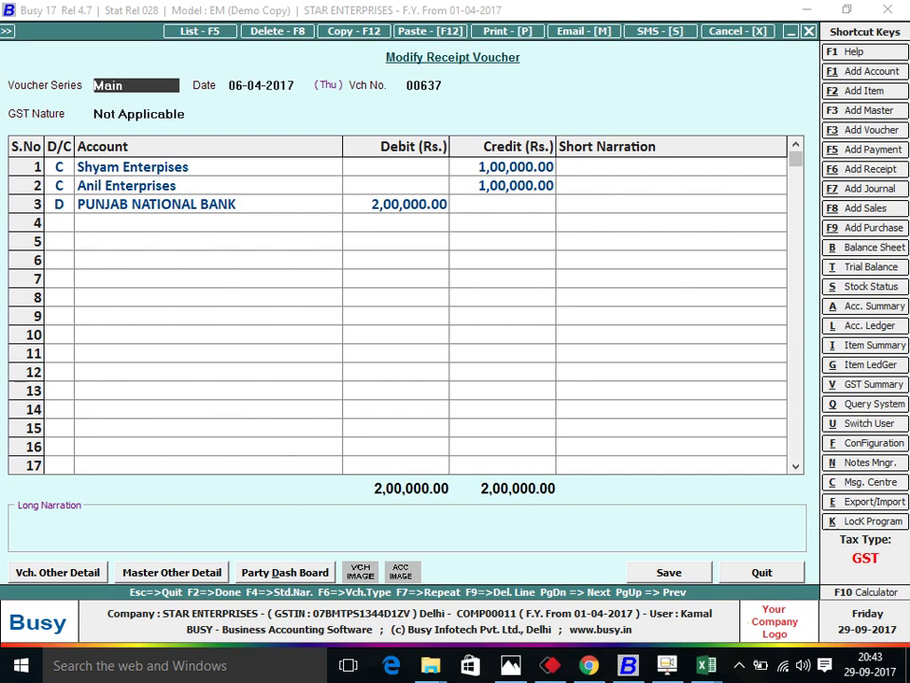
key("Escape")
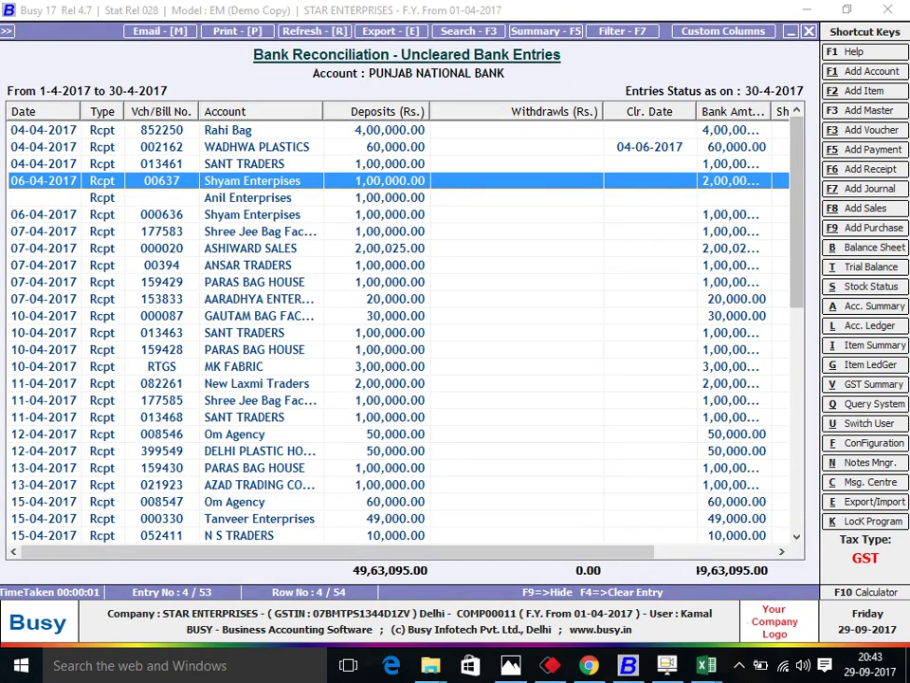
Review the account lines of receipt voucher 00637 and save the voucher again.
key("Return")
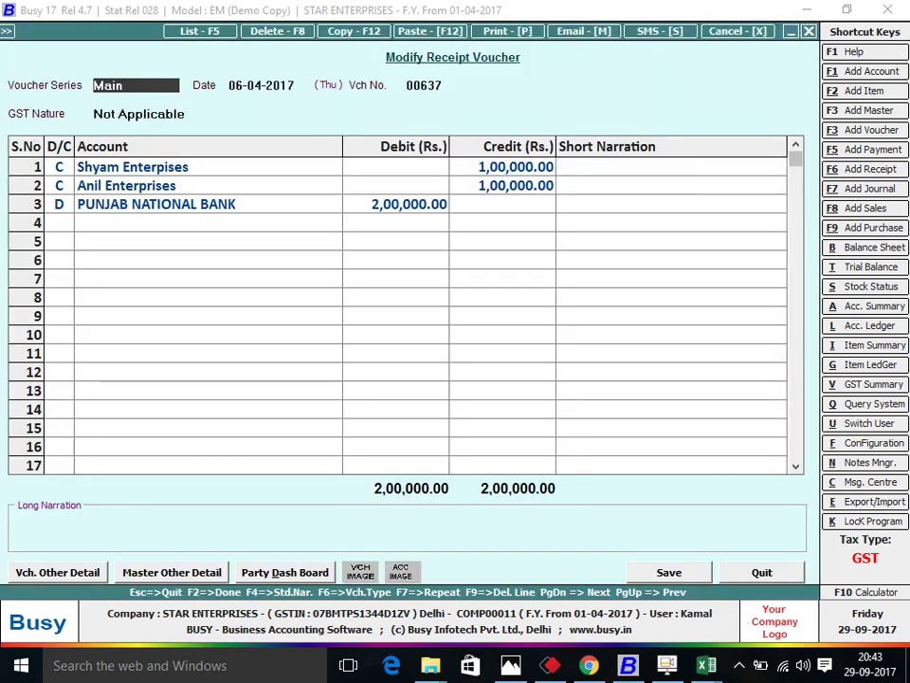
key("Return")
key("Return")
key("Return")
key("Return")
key("Return")
key("Return")
key("Return")
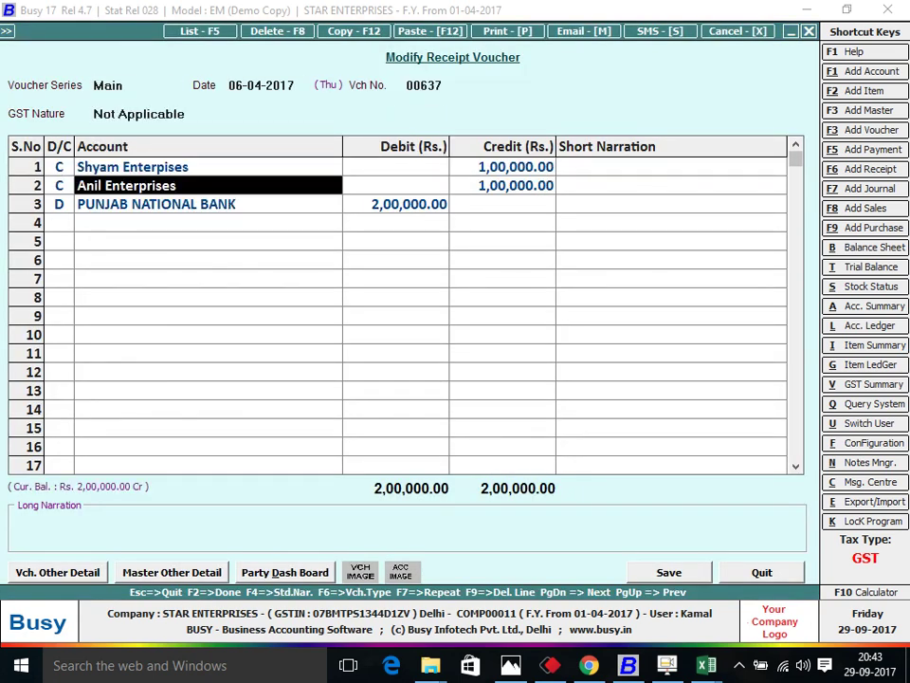
key("F2")
key("Return")
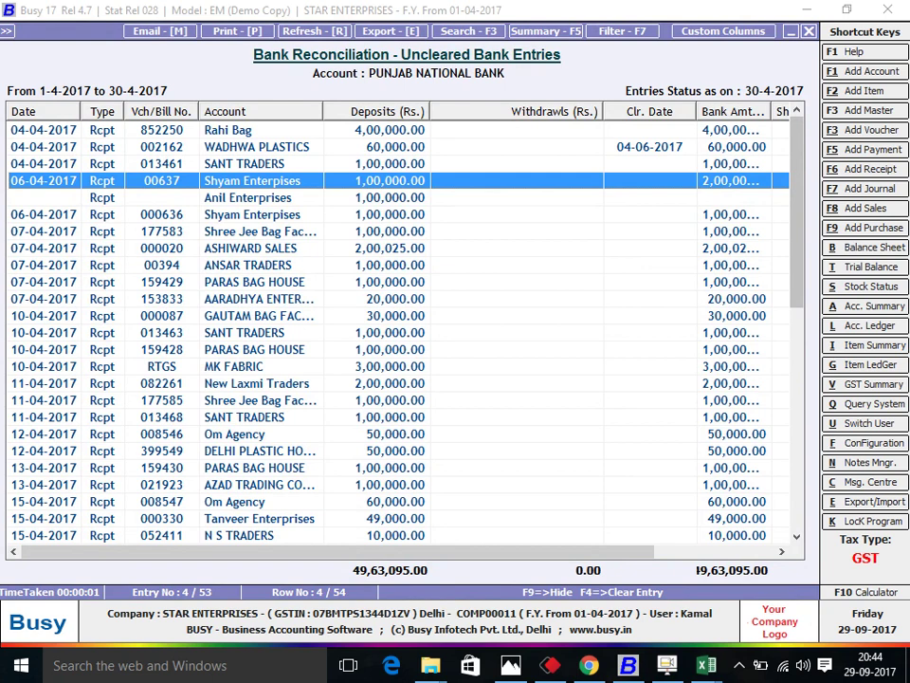
key("Return")
key("Escape")
Select receipt 177583 in Busy, and examine the 637, ESC/KMPL and SHANKAR TRD. COM. rows in the Excel statement.
key("Down")
key("Down")
key("Down")
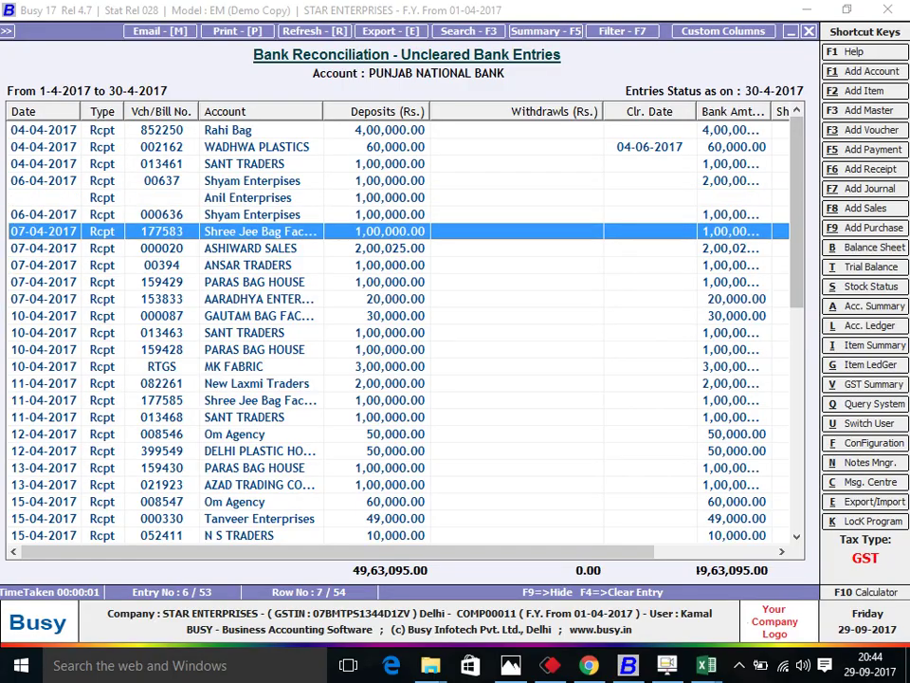
key("alt+Tab")
left_click(294, 459)
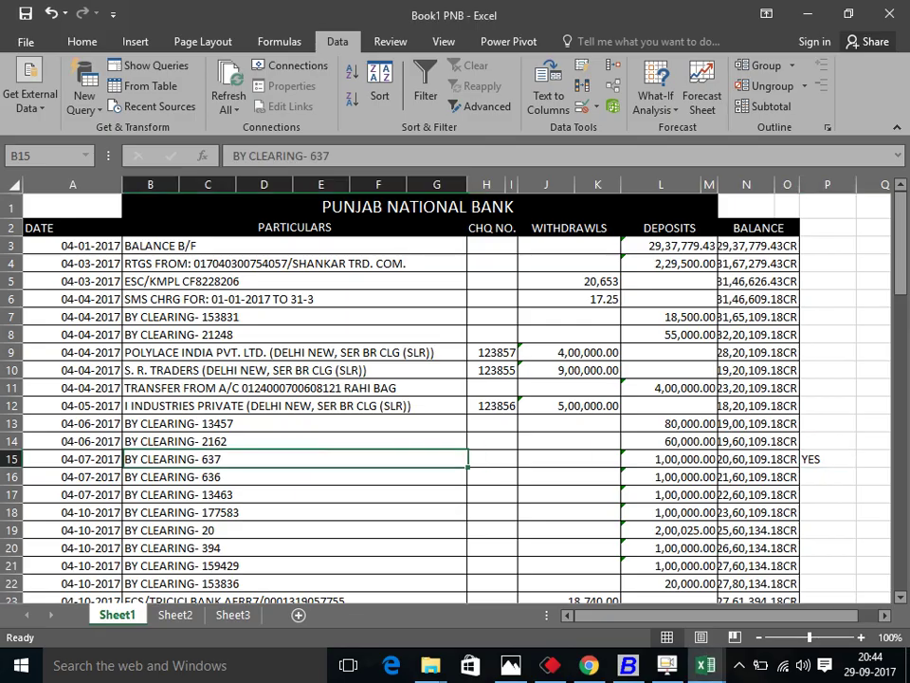
left_click(294, 281)
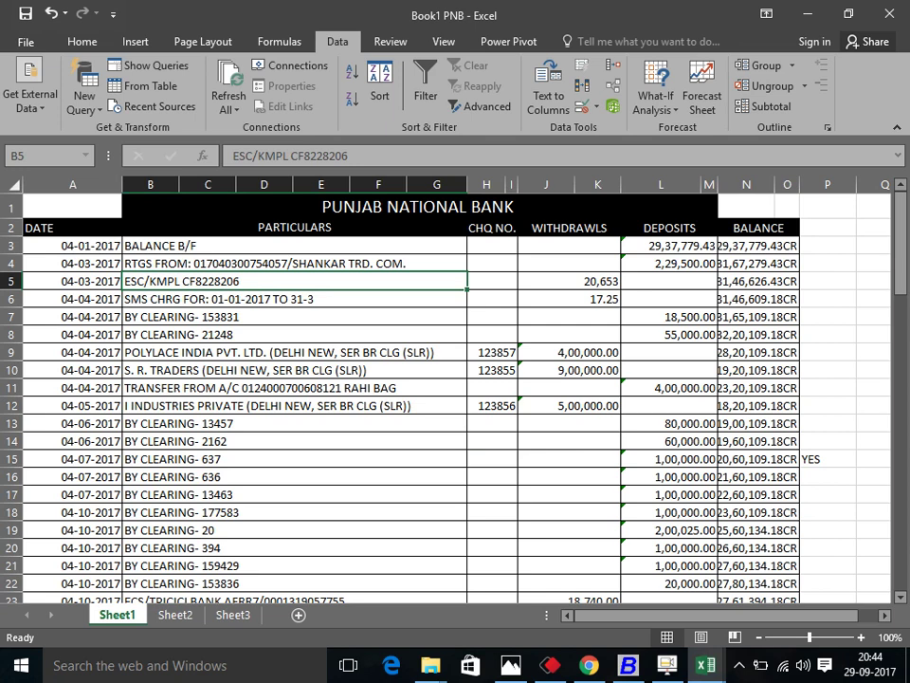
left_click(294, 263)
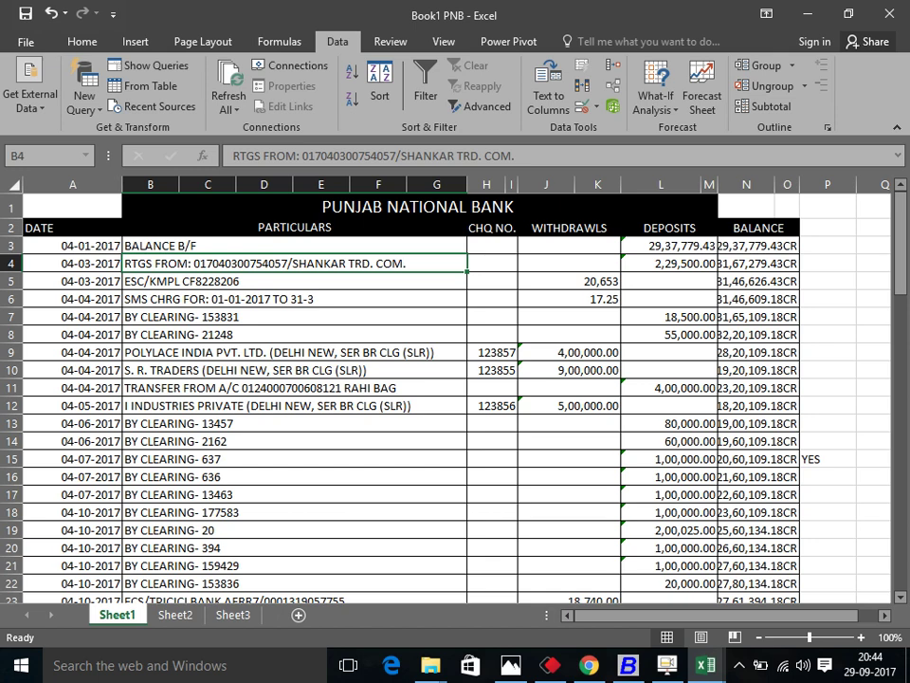
Note >200000 in cell P4 beside the SHANKAR TRD. COM. RTGS row of the Excel statement.
left_click(828, 281)
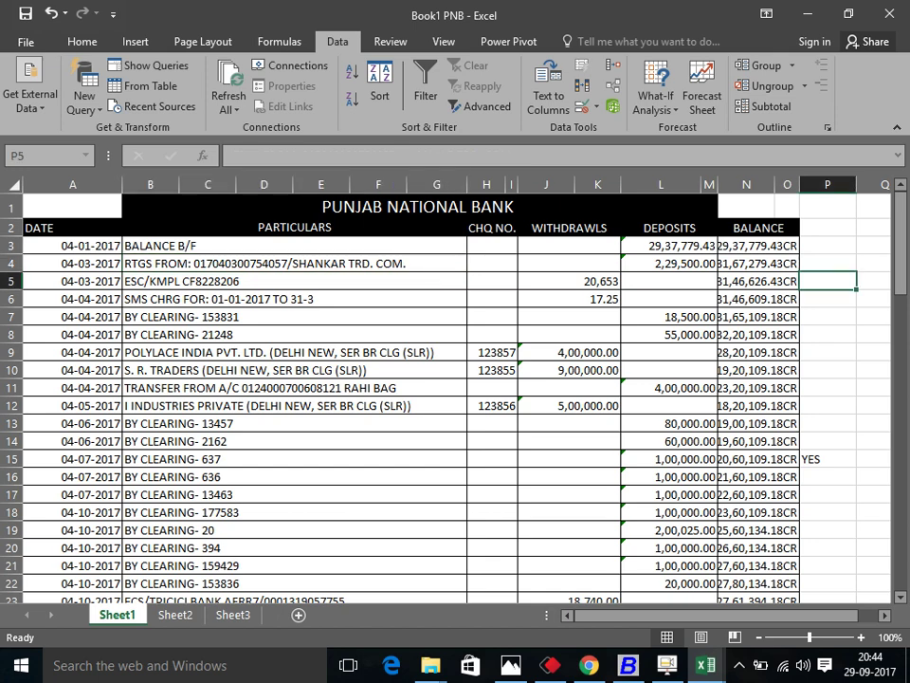
type(">2")
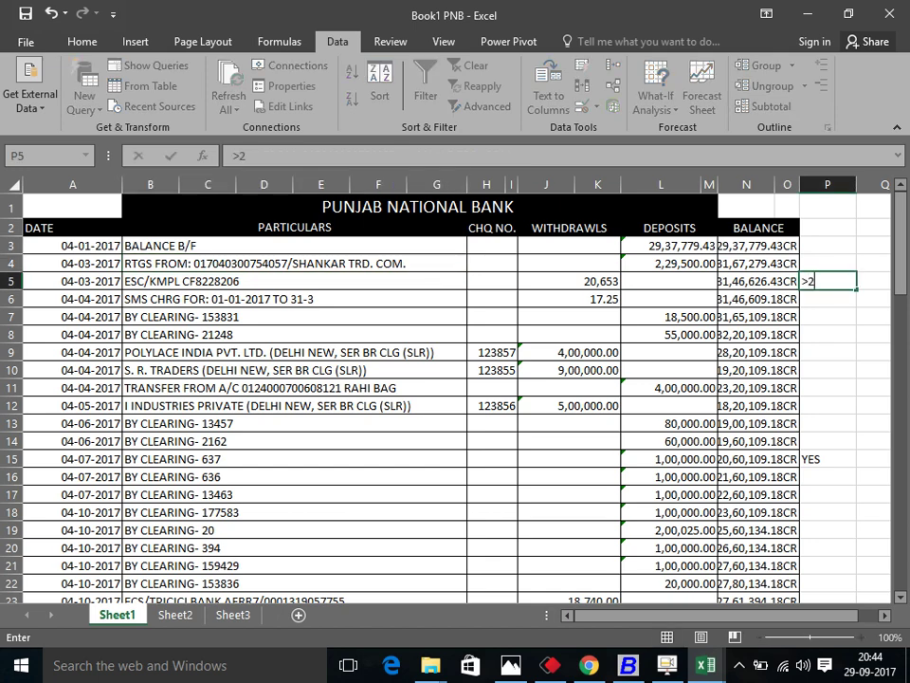
type("000000")
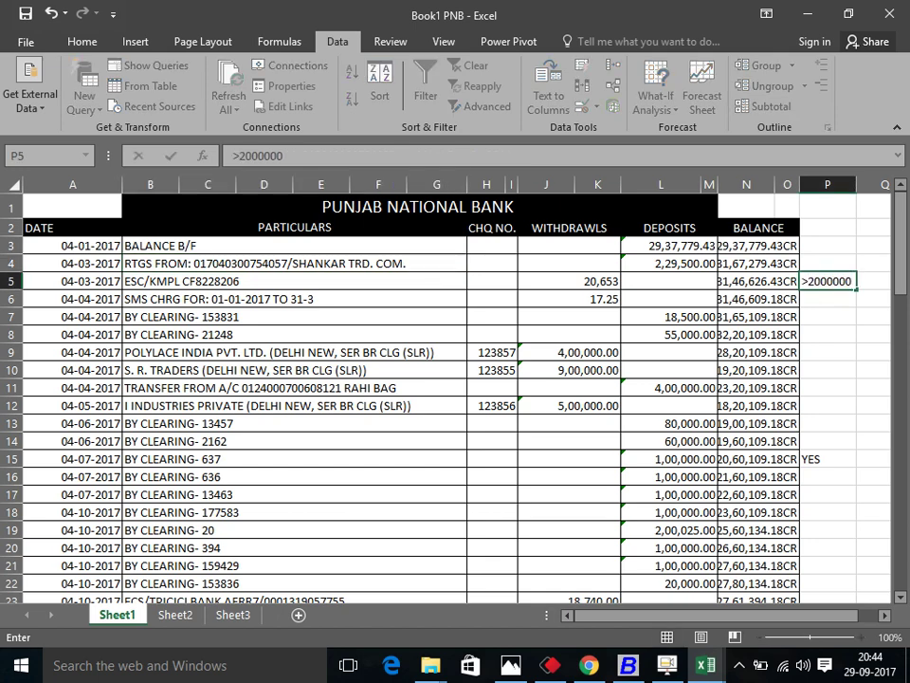
key("BackSpace")
key("Return")
left_click(828, 281)
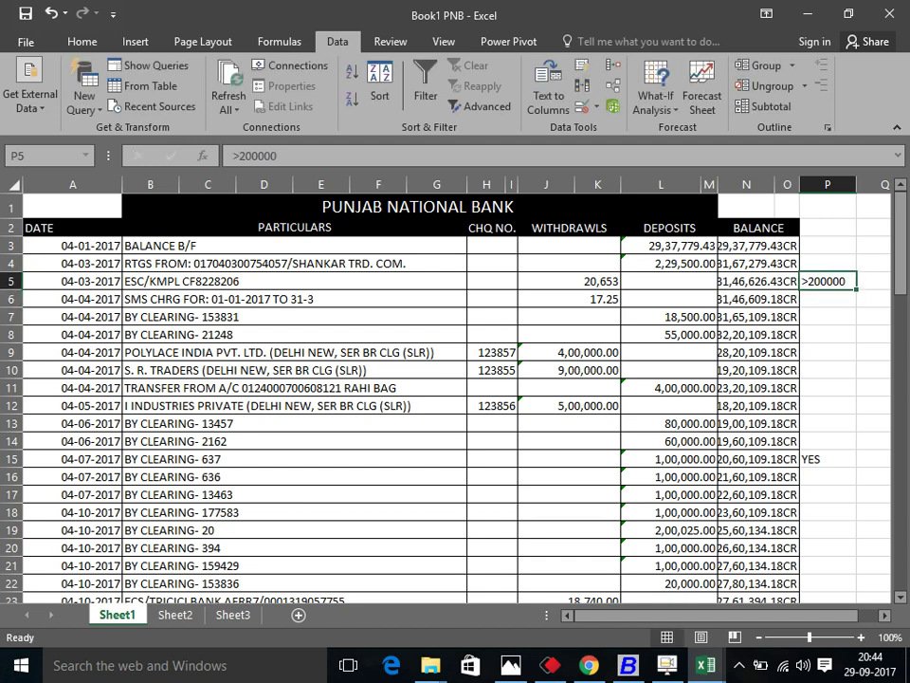
key("ctrl+x")
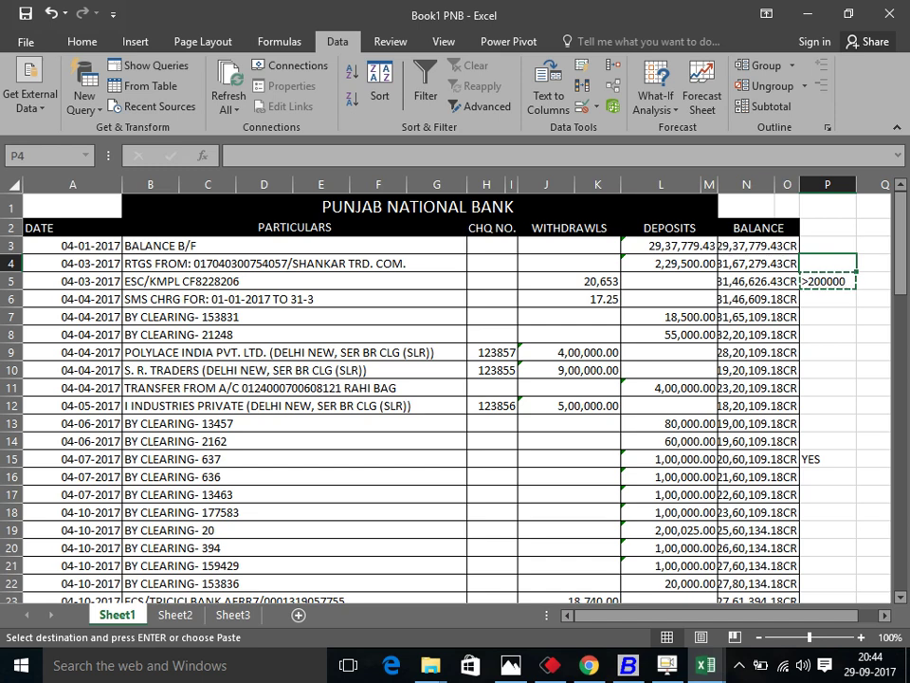
key("Up")
key("ctrl+v")
Examine the RTGS row's particulars, cheque number, deposit and balance cells, and look through the statement for other transfer entries.
left_click(587, 263)
left_click(661, 263)
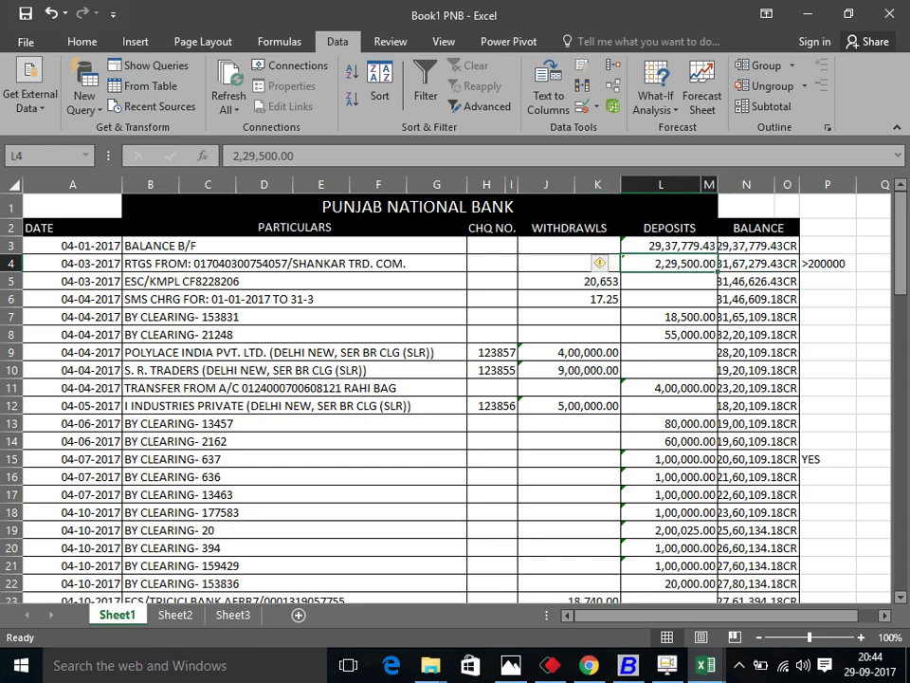
left_click(828, 262)
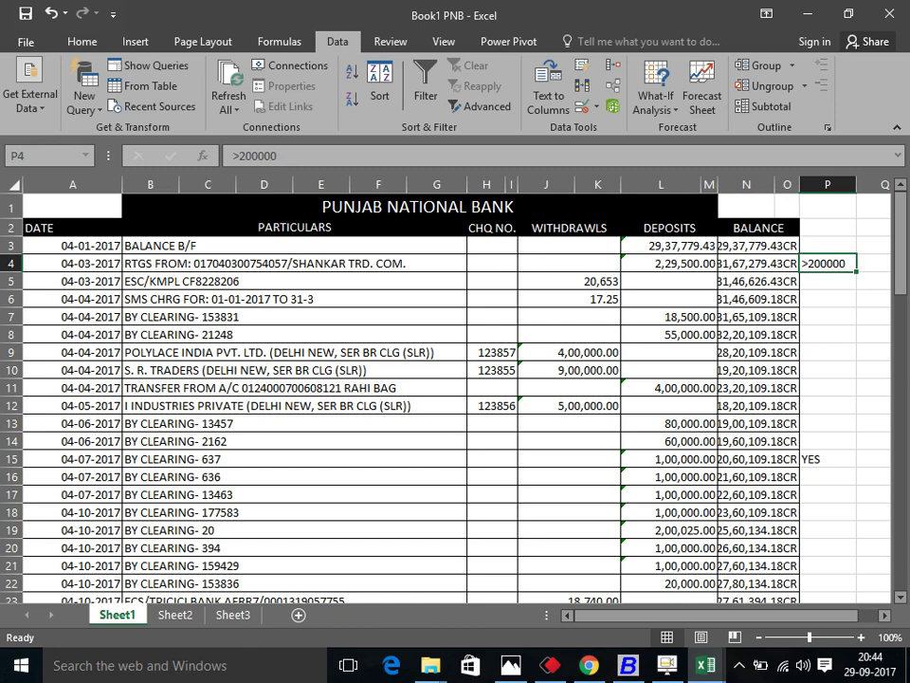
left_click(759, 263)
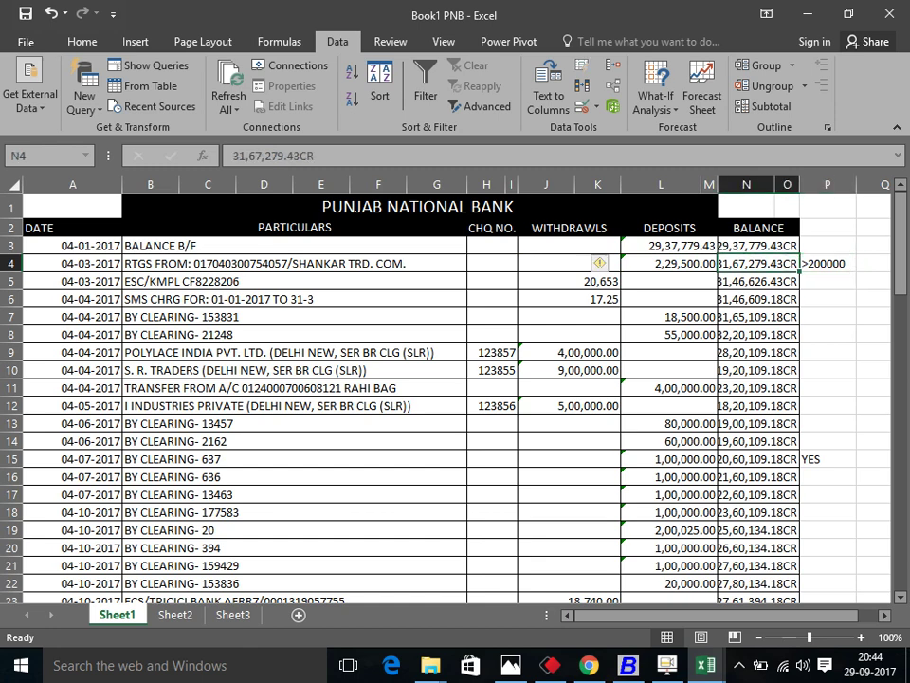
left_click(486, 263)
left_click(285, 263)
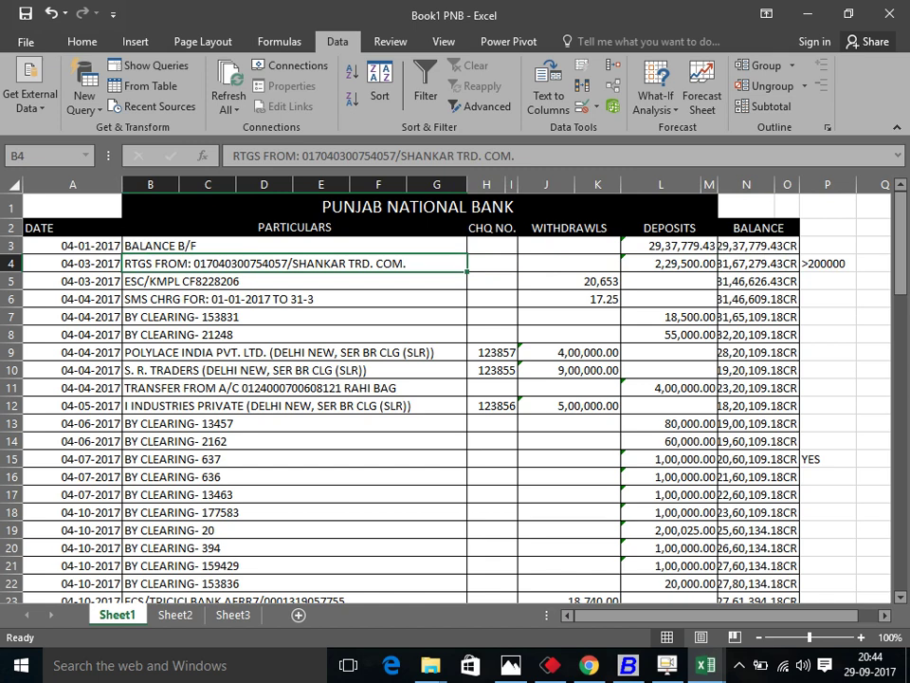
left_click(598, 263)
left_click(759, 263)
left_click(485, 263)
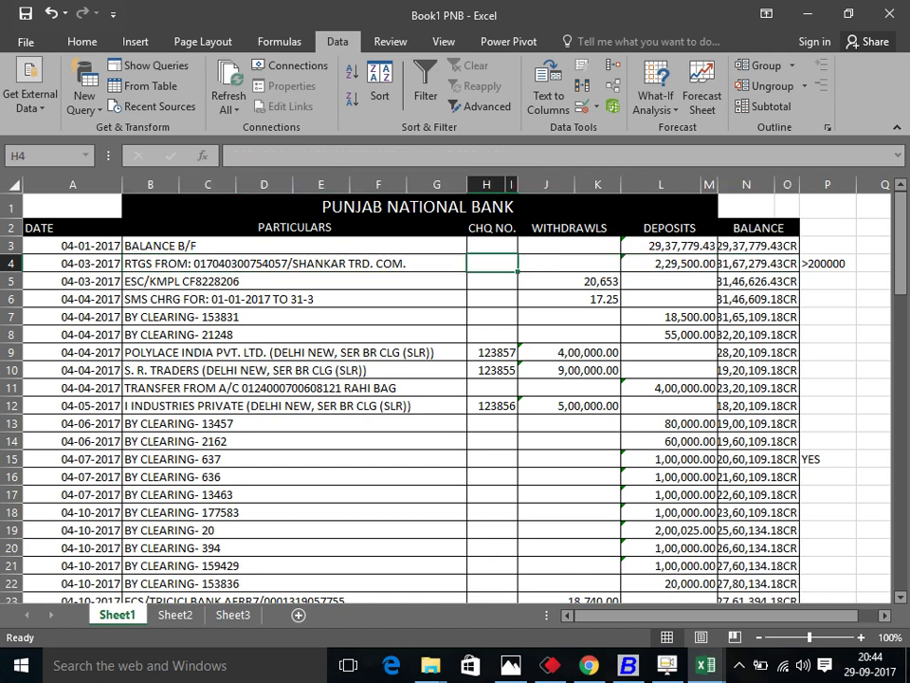
left_click(266, 263)
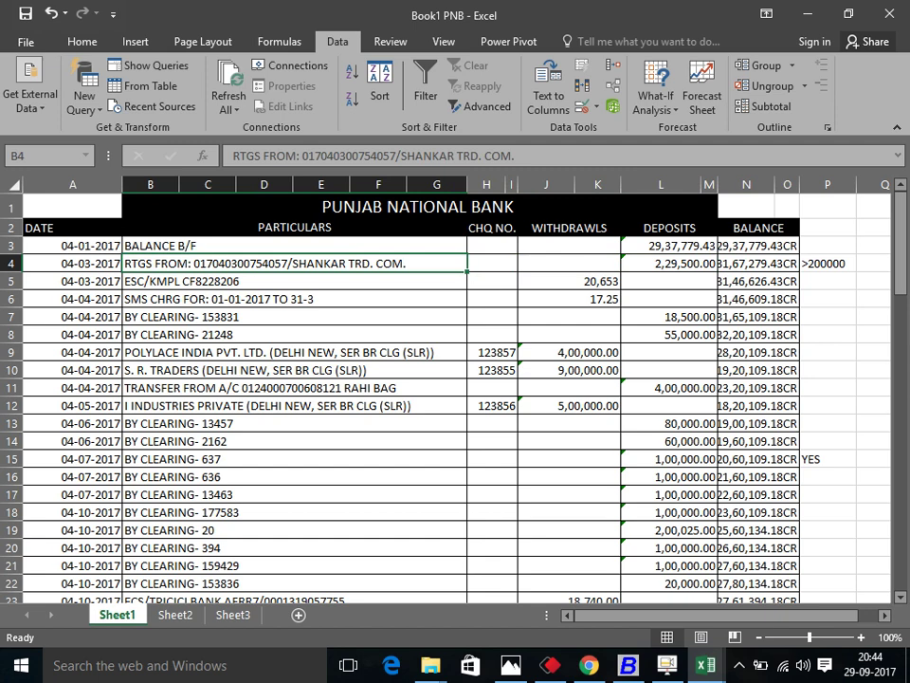
left_click(485, 263)
left_click(664, 262)
left_click(759, 263)
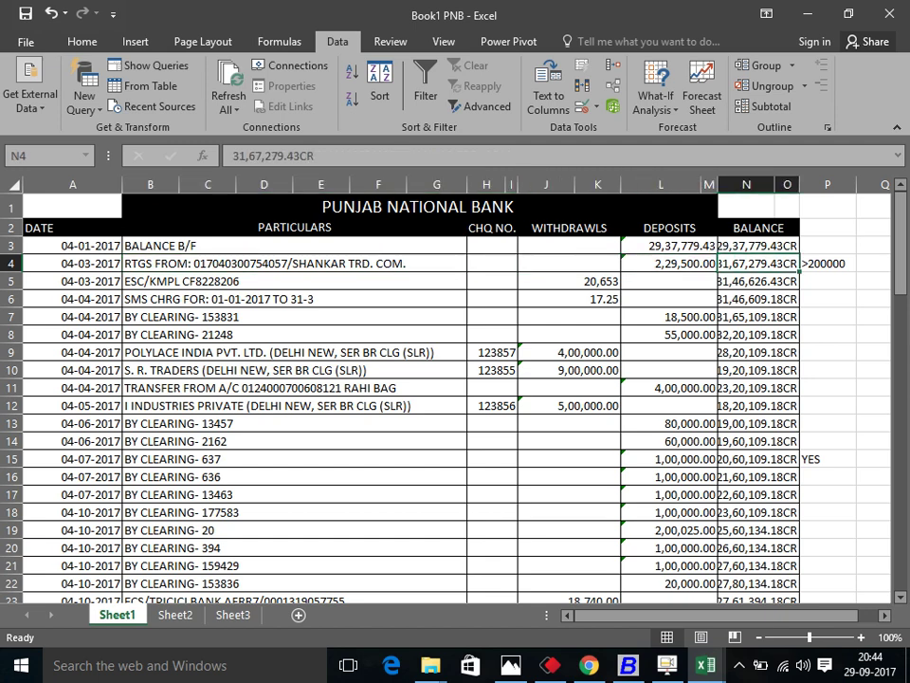
left_click(597, 263)
left_click(486, 263)
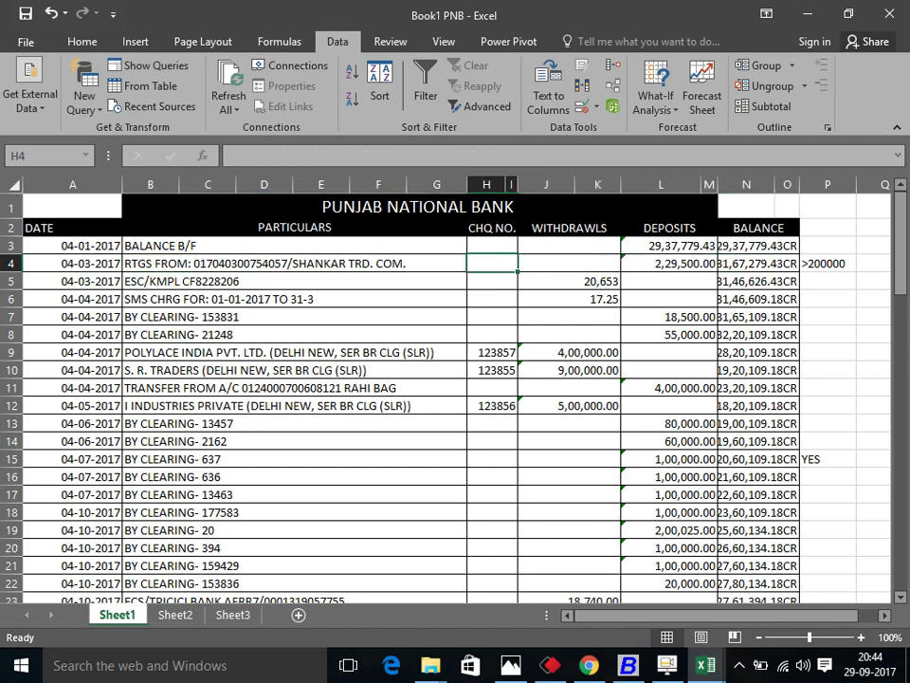
left_click(266, 262)
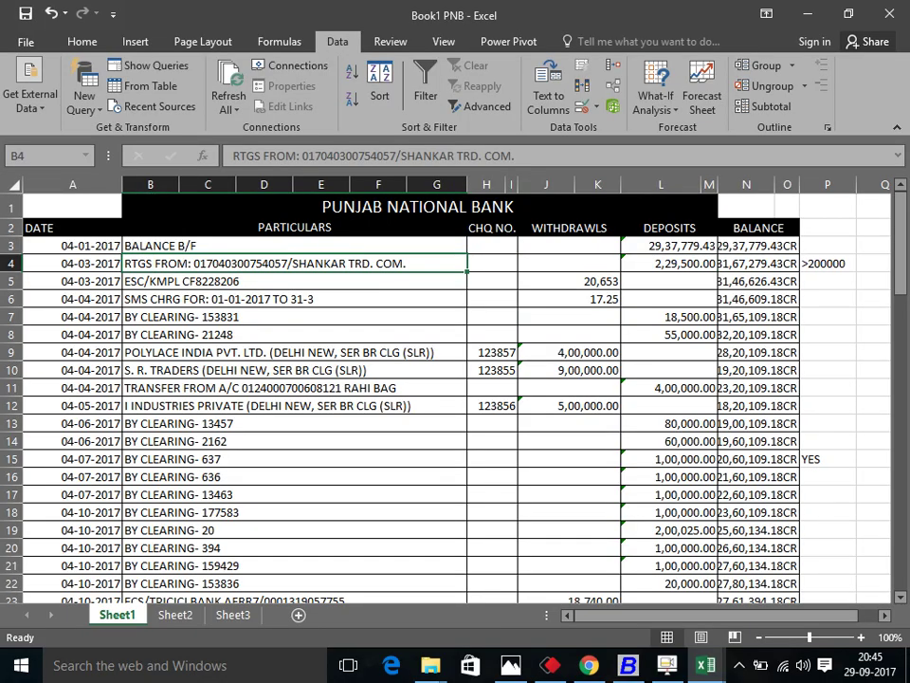
scroll(446, 393, "down", 9)
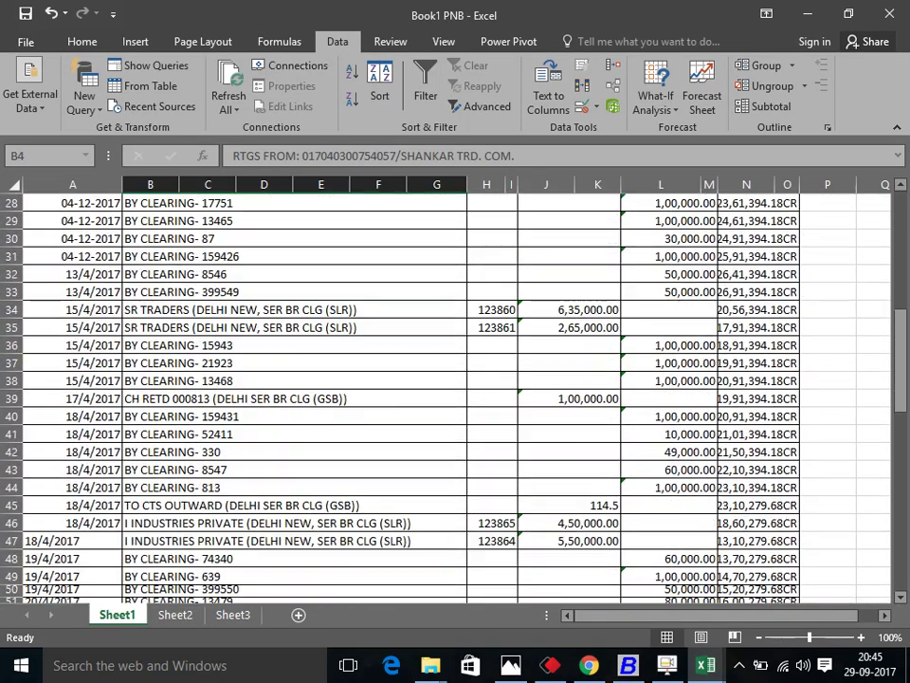
scroll(626, 544, "down", 2)
scroll(625, 544, "up", 2)
scroll(446, 393, "up", 9)
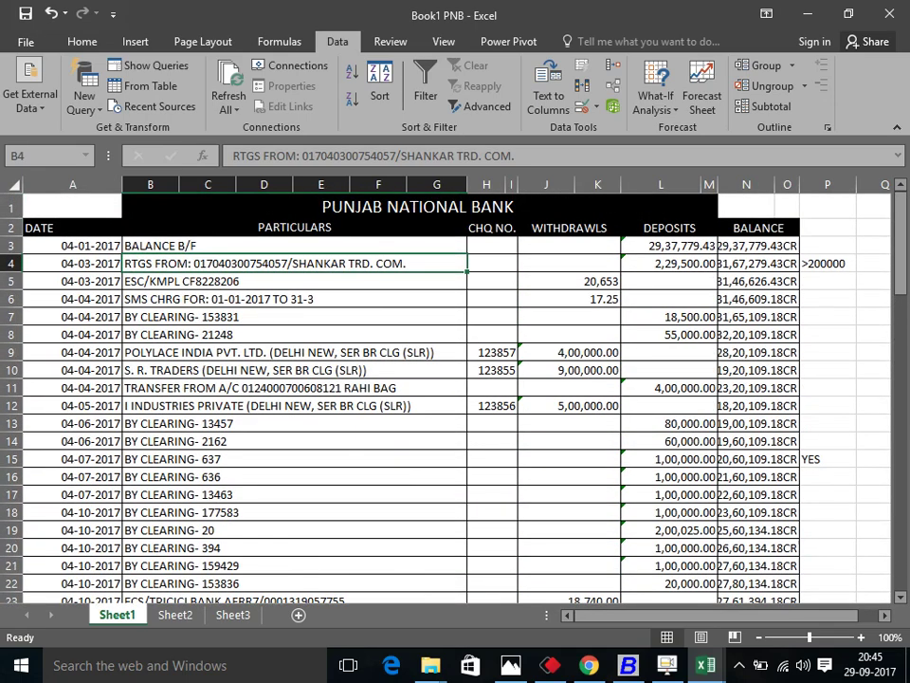
Replace the particulars in B11 with NEFT, and note <200000 in cell P11 of the same row.
left_click(294, 388)
type("NEFT")
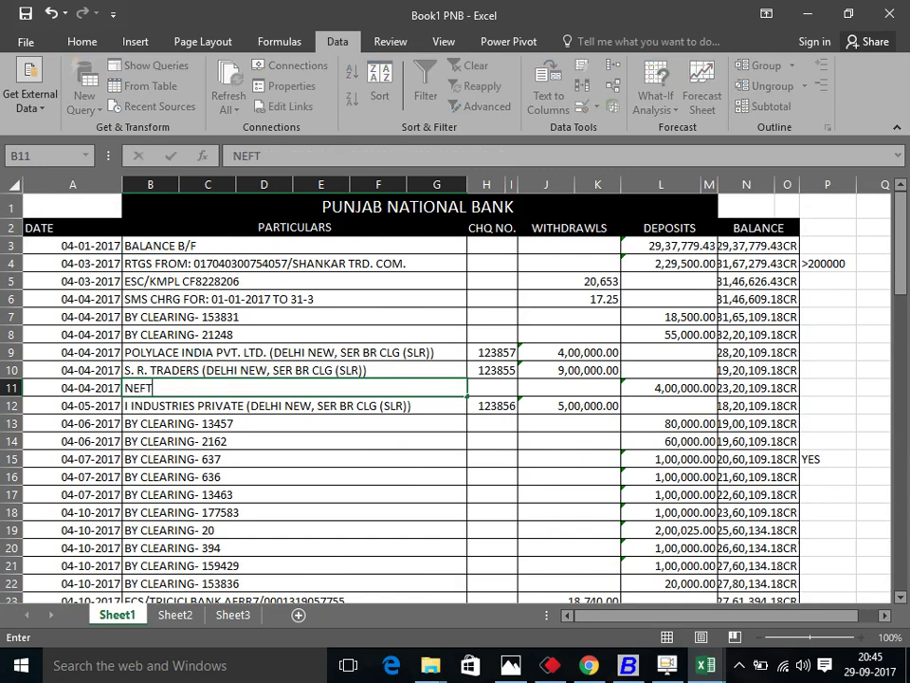
key("Return")
key("Up")
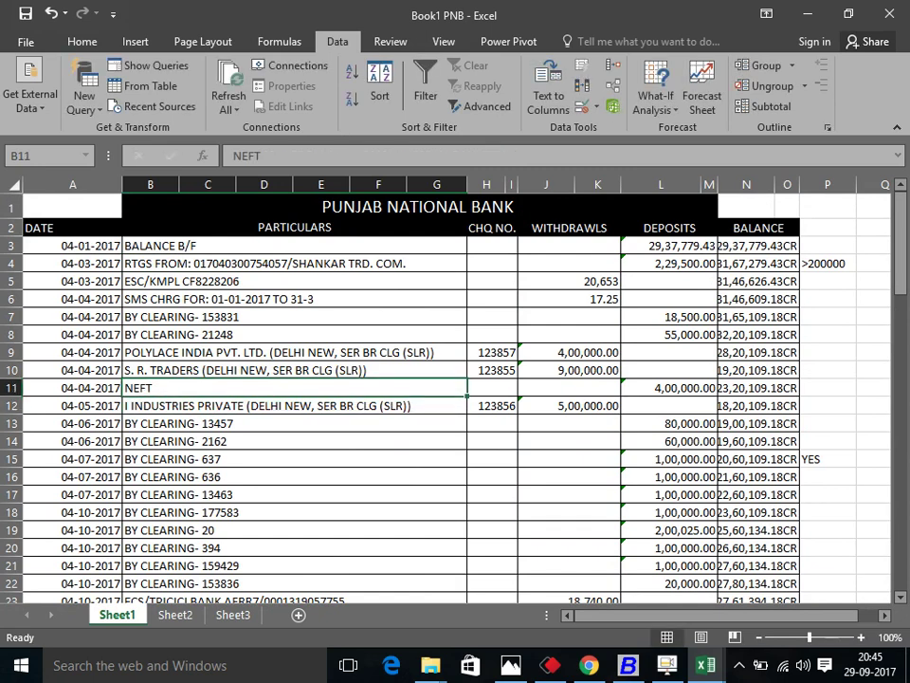
left_click(827, 388)
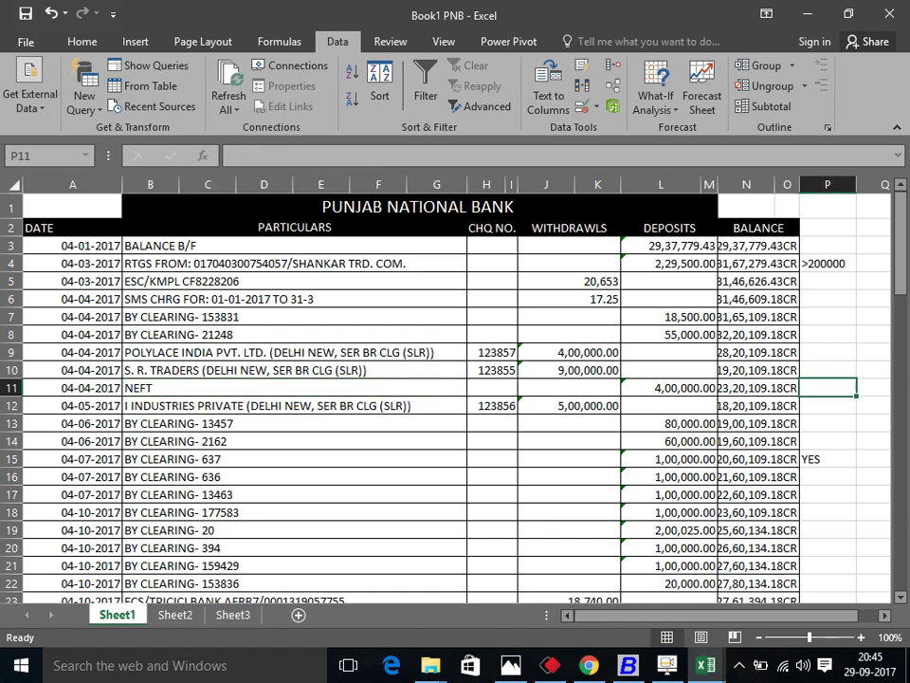
type("<200000")
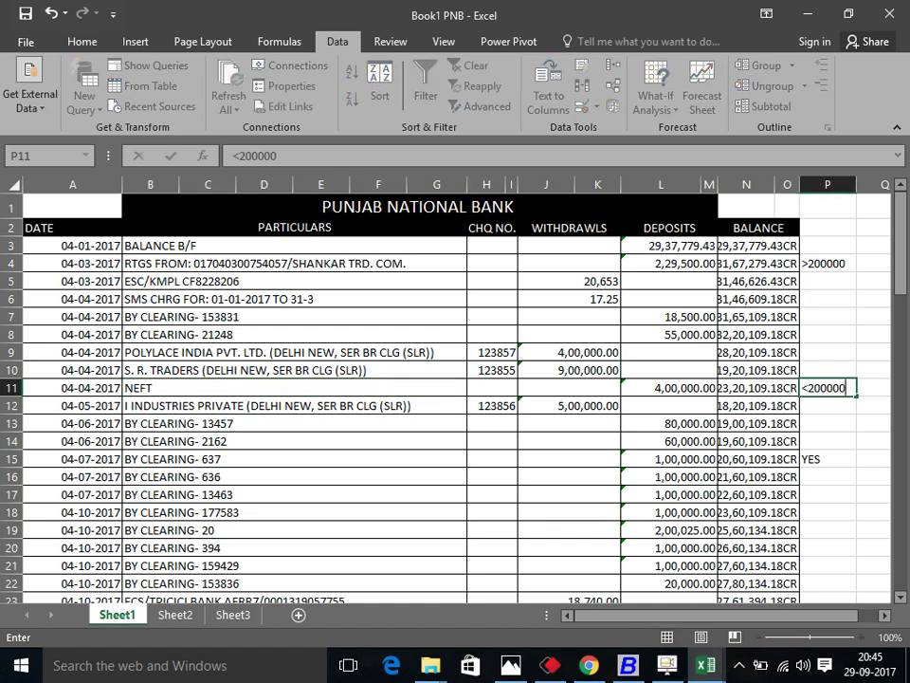
key("Return")
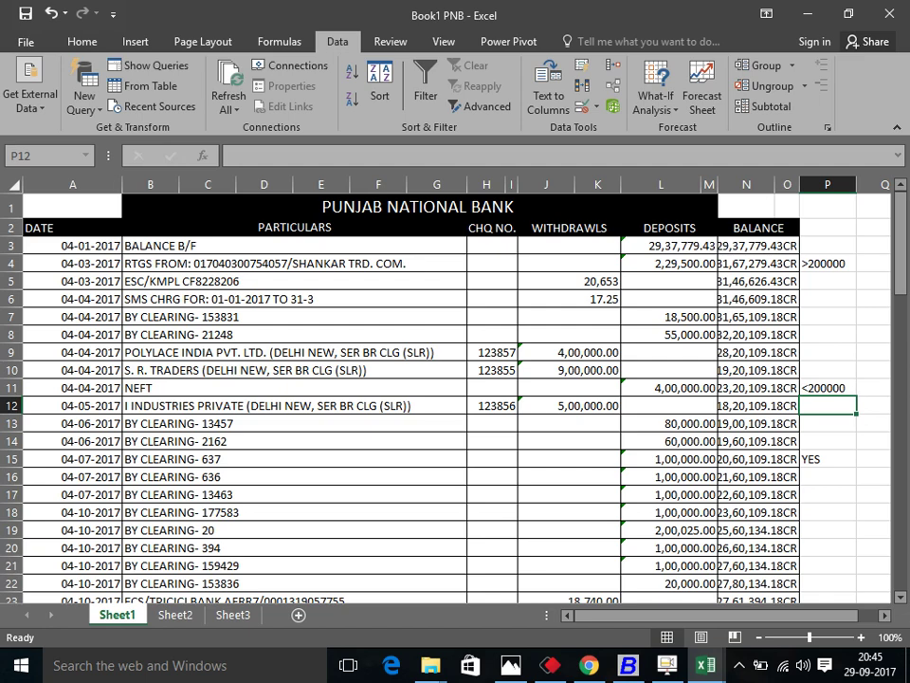
Look over the uncleared receipts in Busy, and review the RTGS and NEFT rows with their amount notes in Excel.
key("alt+Tab")
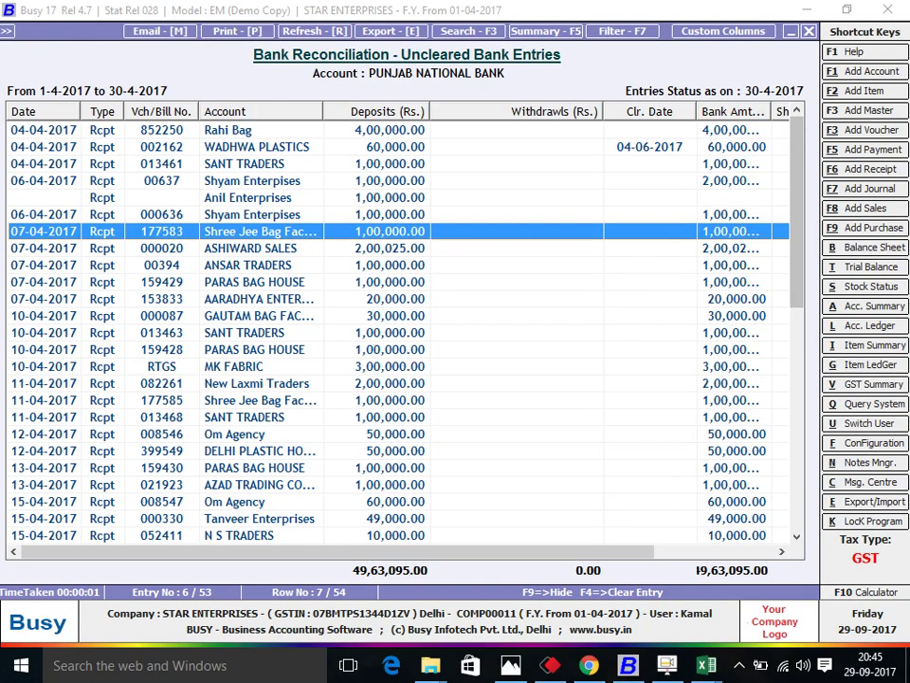
key("Down")
key("Down")
key("Down")
key("alt+Tab")
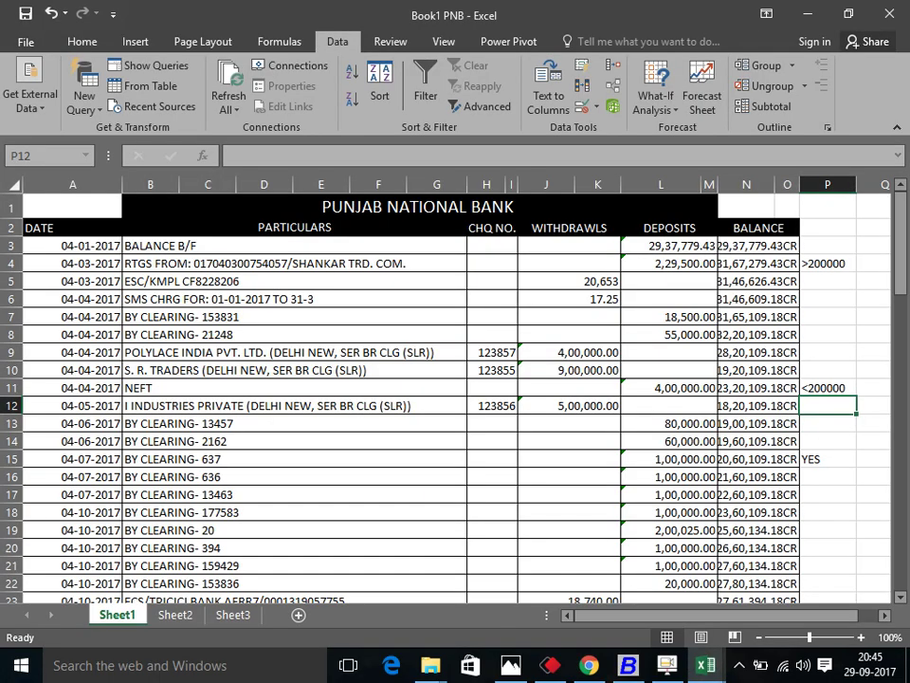
key("Up")
key("Up")
key("Up")
key("Up")
key("Up")
key("Up")
key("Up")
key("Up")
key("Up")
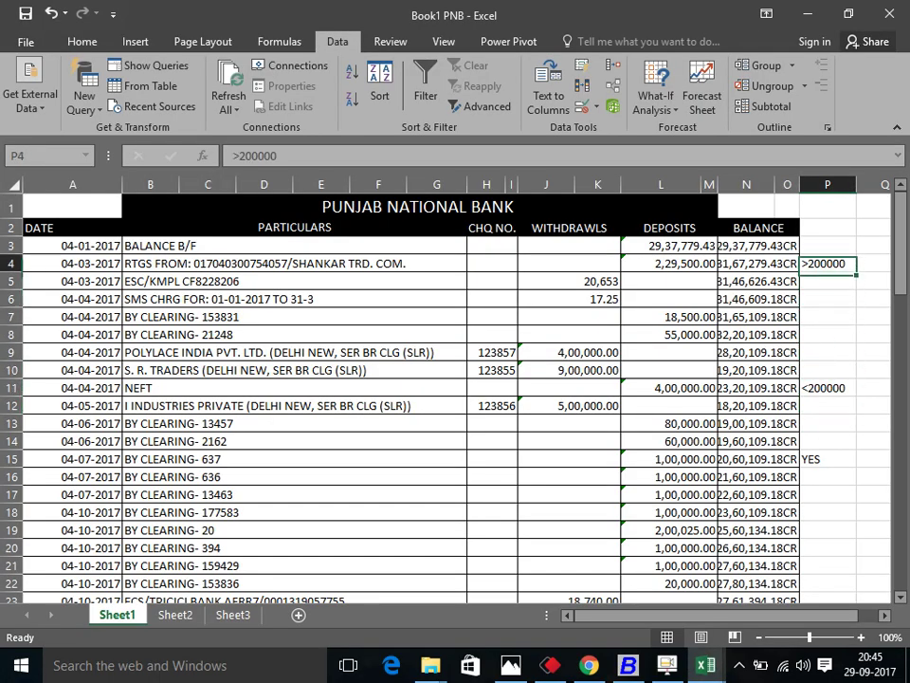
key("Left")
key("Left")
key("Left")
key("Down")
key("Left")
key("Left")
key("Left")
key("Left")
key("Left")
key("Left")
key("Left")
key("Left")
key("Left")
key("Left")
key("Left")
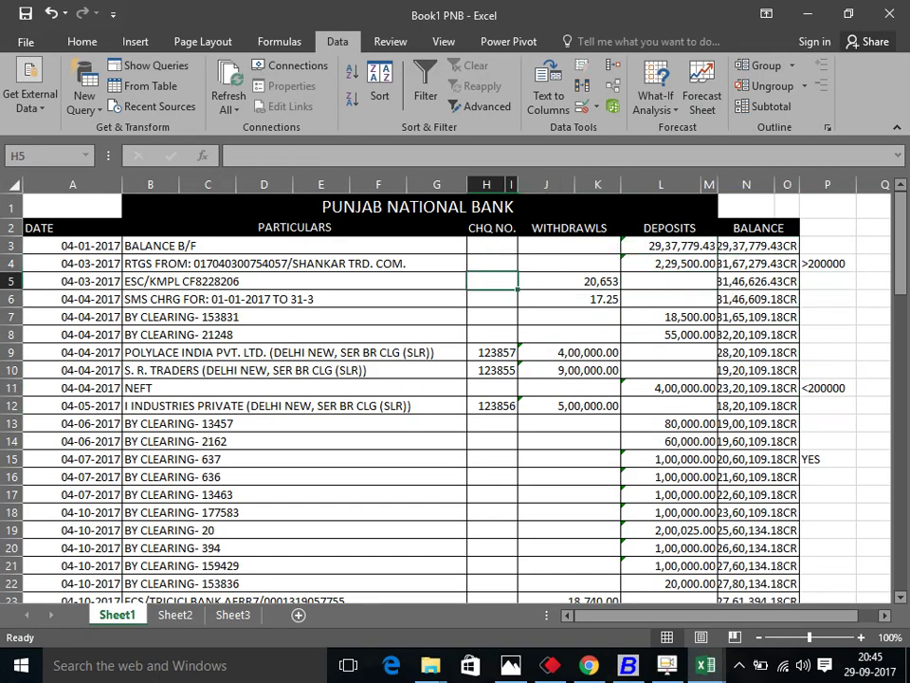
key("Right")
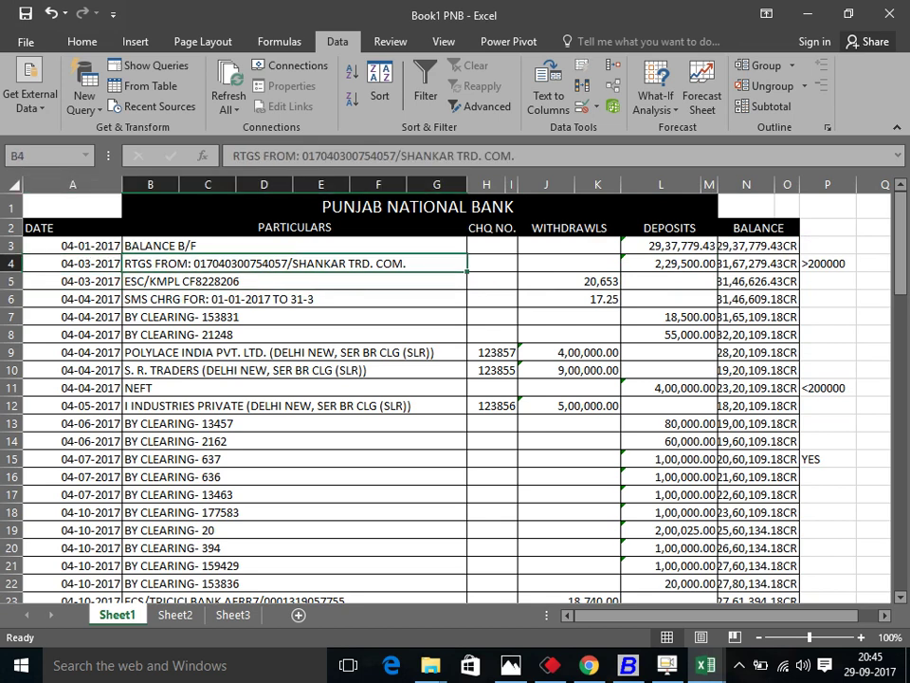
key("Down")
key("Down")
key("Down")
key("Down")
key("Down")
key("Down")
key("Down")
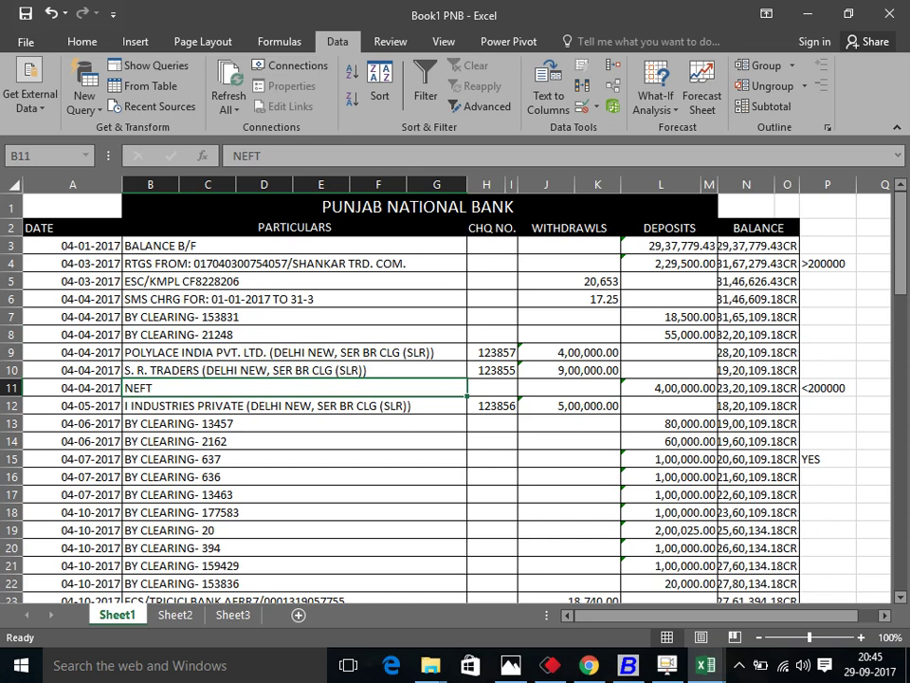
Switch to Busy and open the 10-04-2017 MK FABRIC receipt voucher numbered RTGS.
key("alt+Tab")
key("Down")
key("Down")
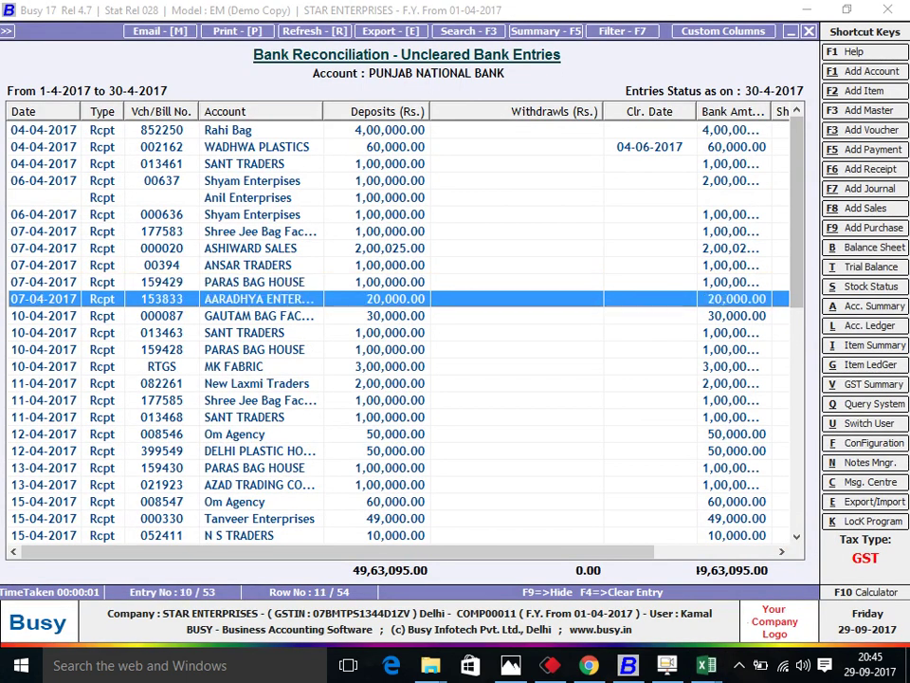
key("Down")
key("Down")
key("Down")
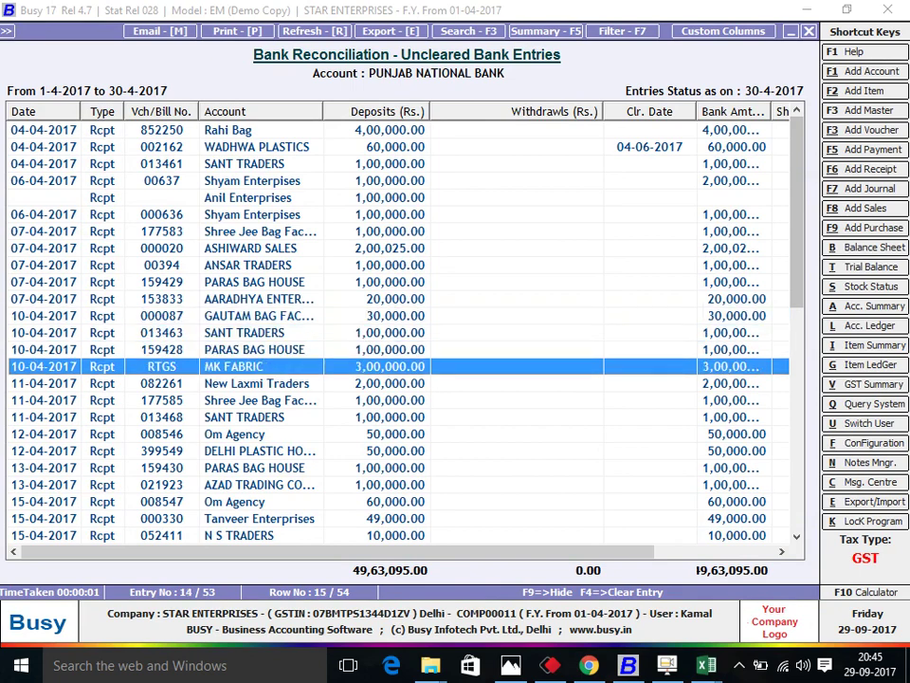
key("Return")
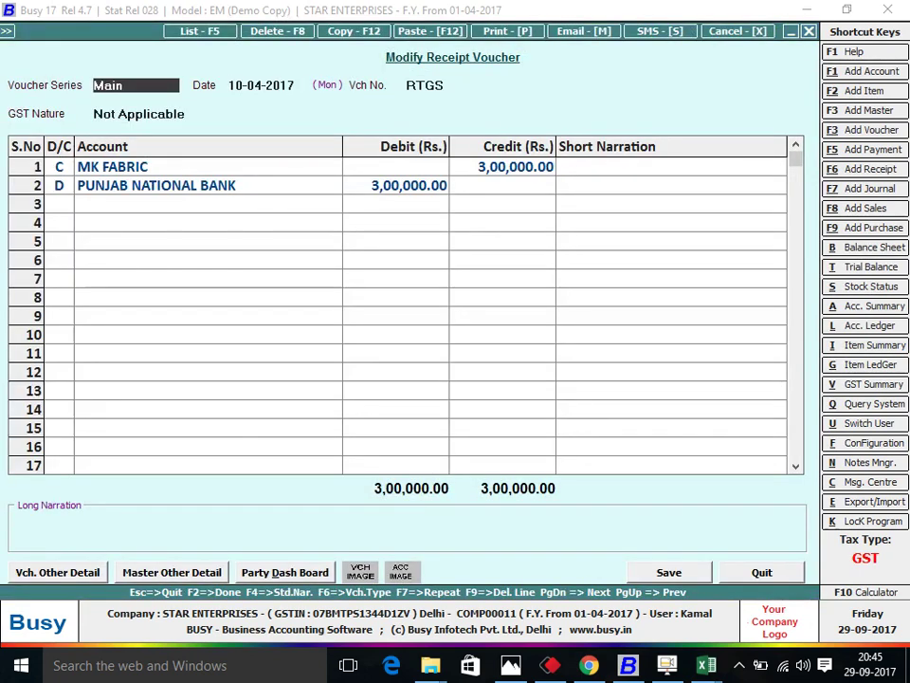
Review the MK FABRIC voucher's number, GST nature and account line, and save the voucher to return to the uncleared entries.
key("Return")
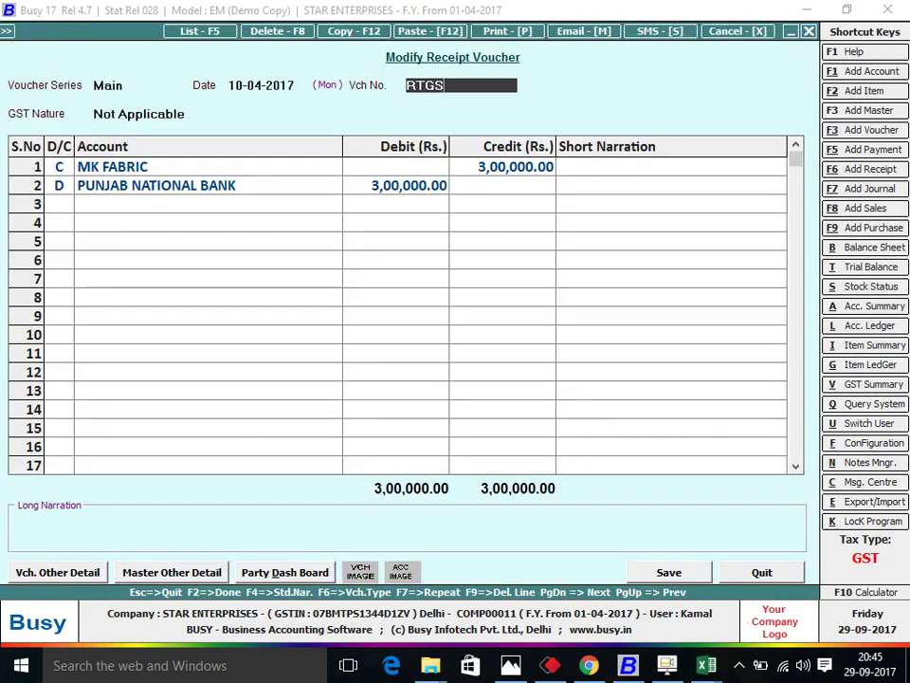
key("Return")
key("Return")
key("y")
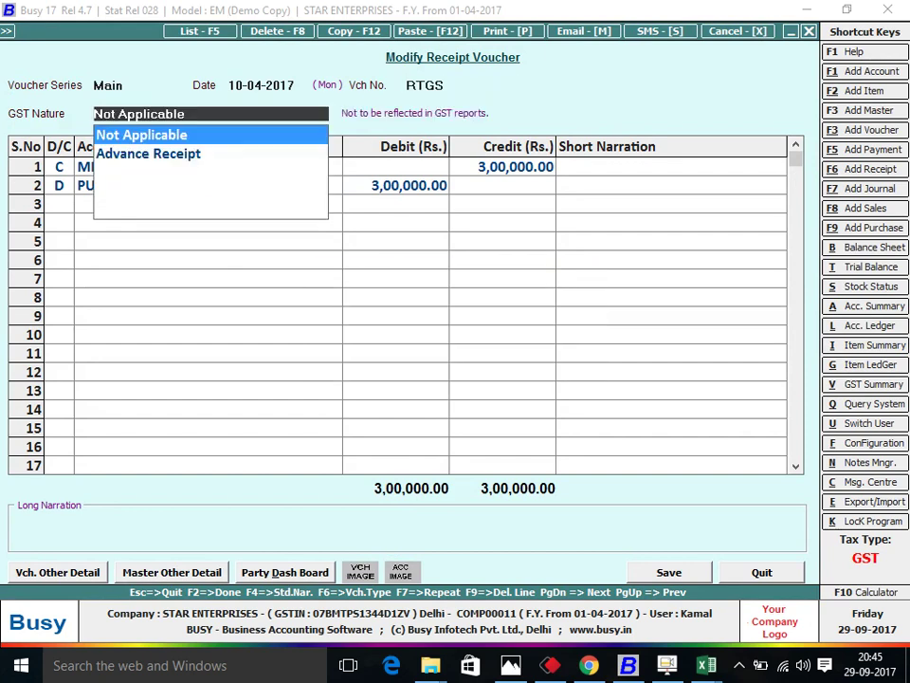
key("Return")
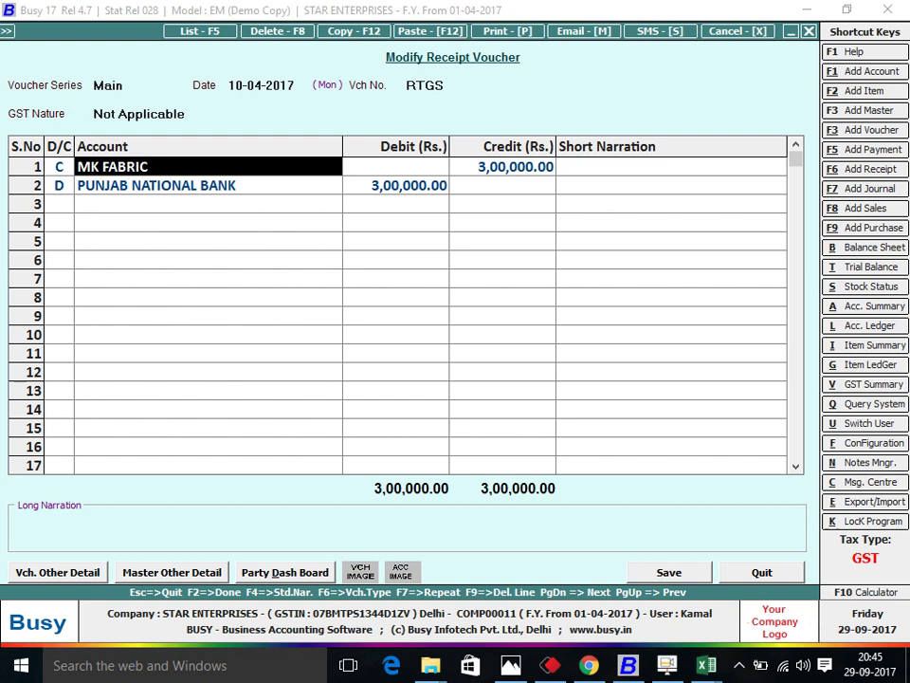
key("Up")
key("Up")
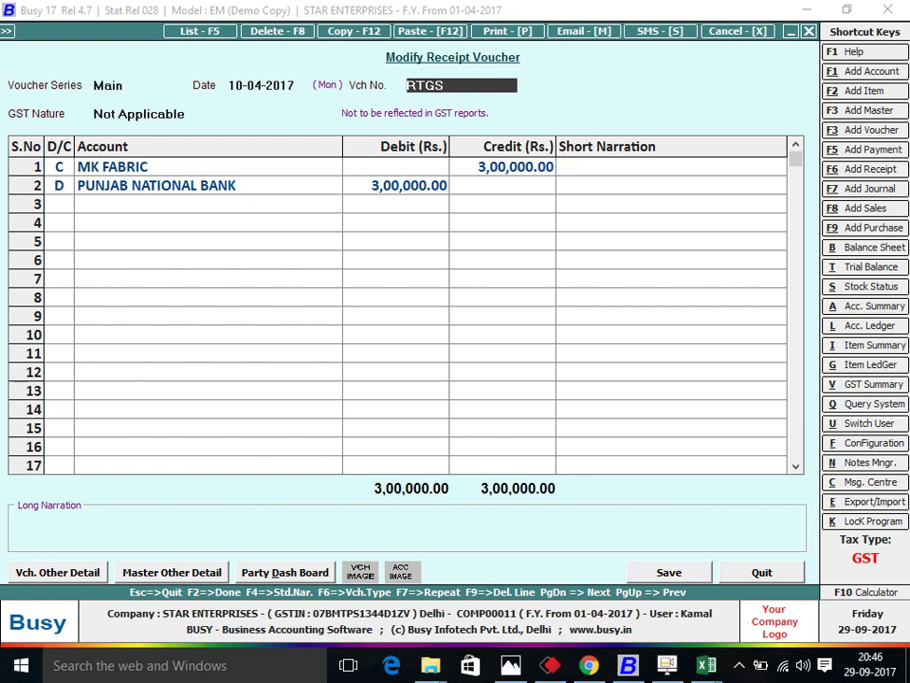
key("Return")
key("F2")
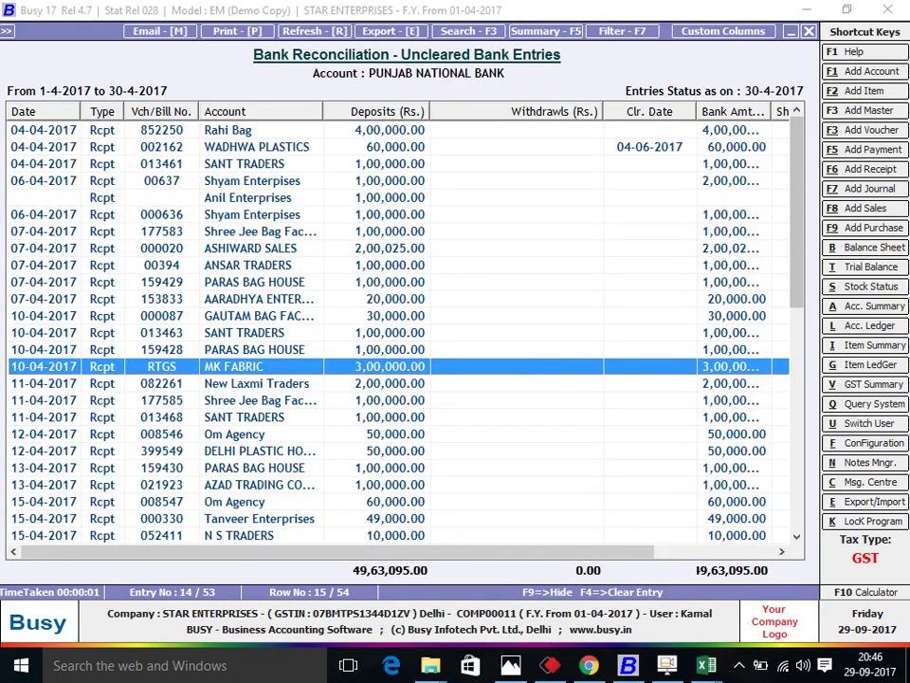
Switch to the Excel statement and mark the clearing rows 13457 and 13463 as NO in P13 and P17.
key("alt+Tab")
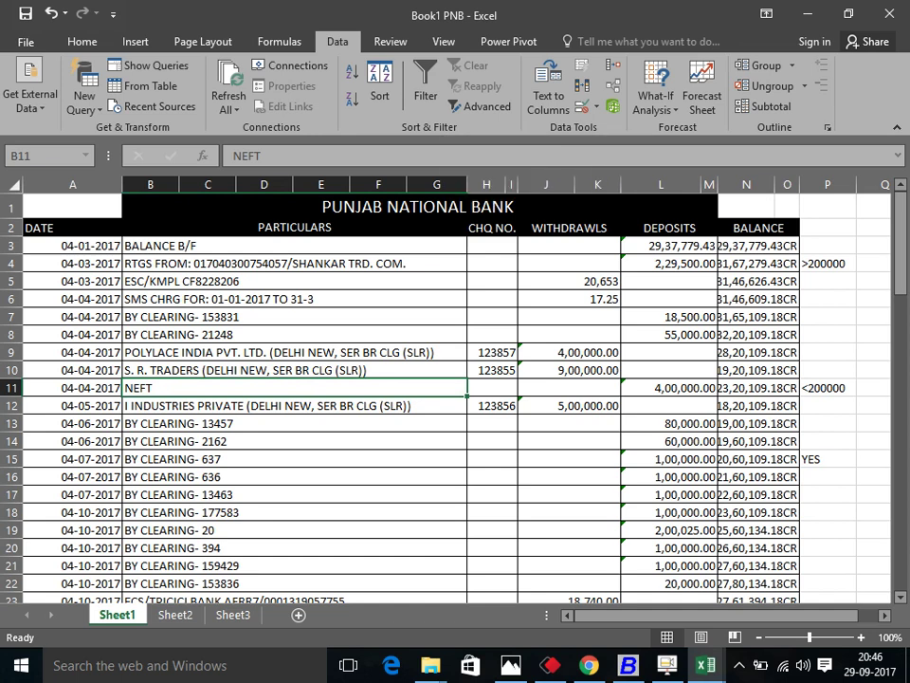
key("Right")
key("Right")
key("Right")
key("Right")
key("Right")
key("Right")
key("Right")
key("Right")
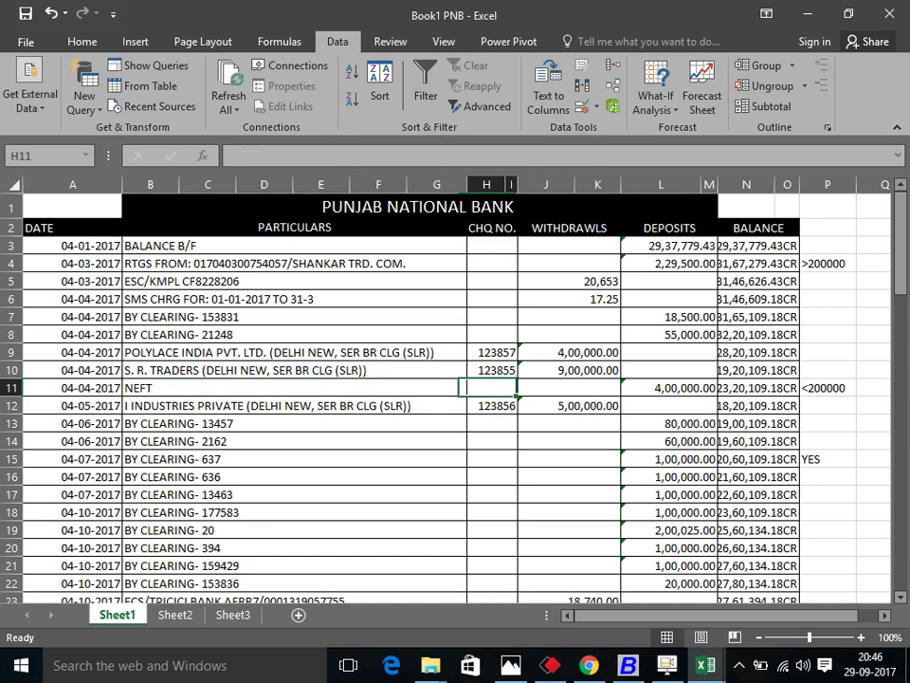
key("Down")
key("Down")
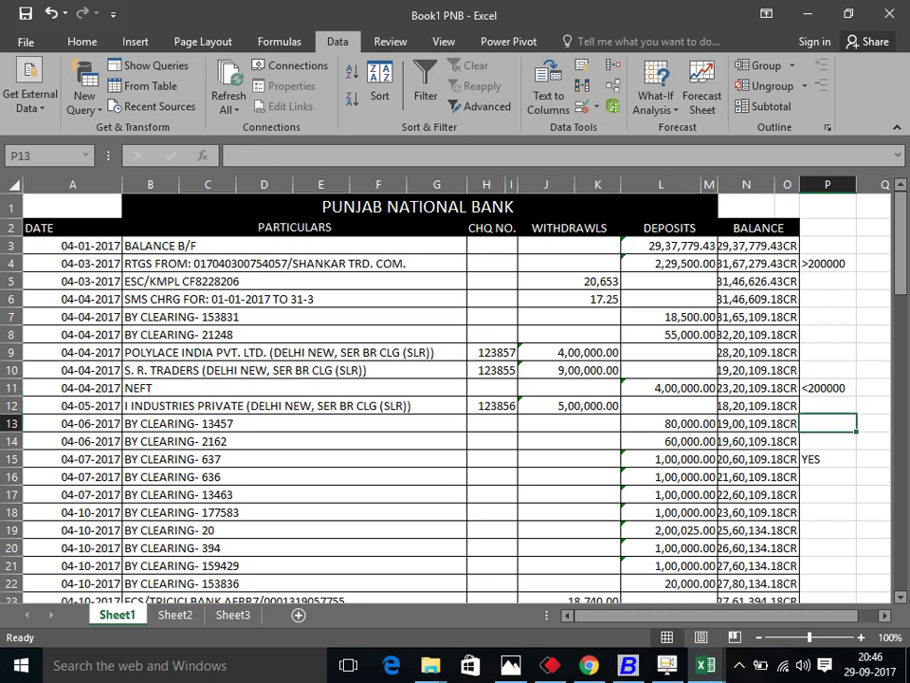
type("NO")
key("Return")
key("Down")
key("Down")
key("Down")
type("NO")
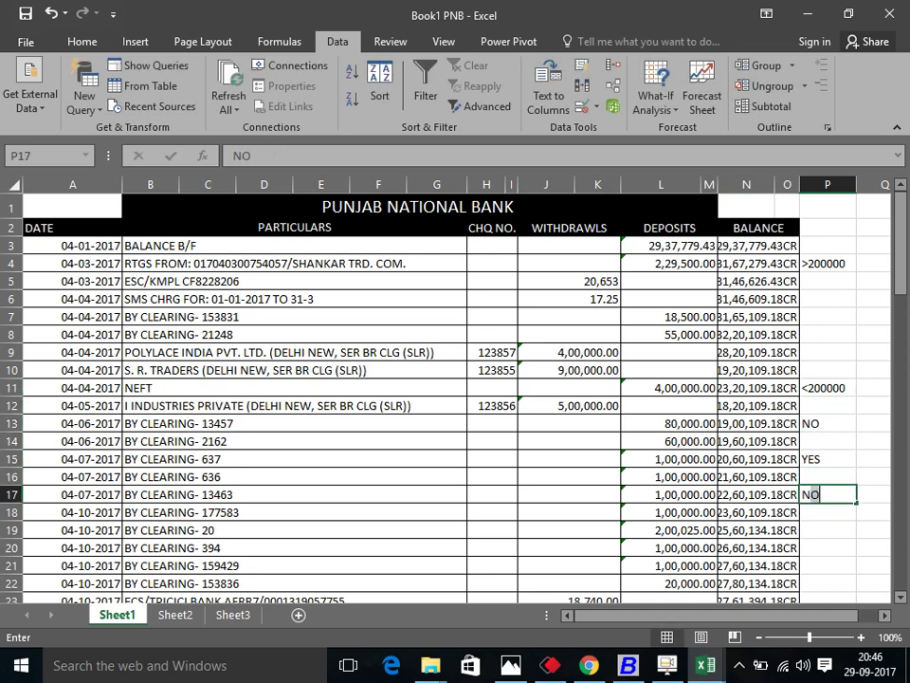
key("Return")
Mark clearing rows 20, 394 and 159429 as YES in cells P19 to P21.
key("Down")
type("YES")
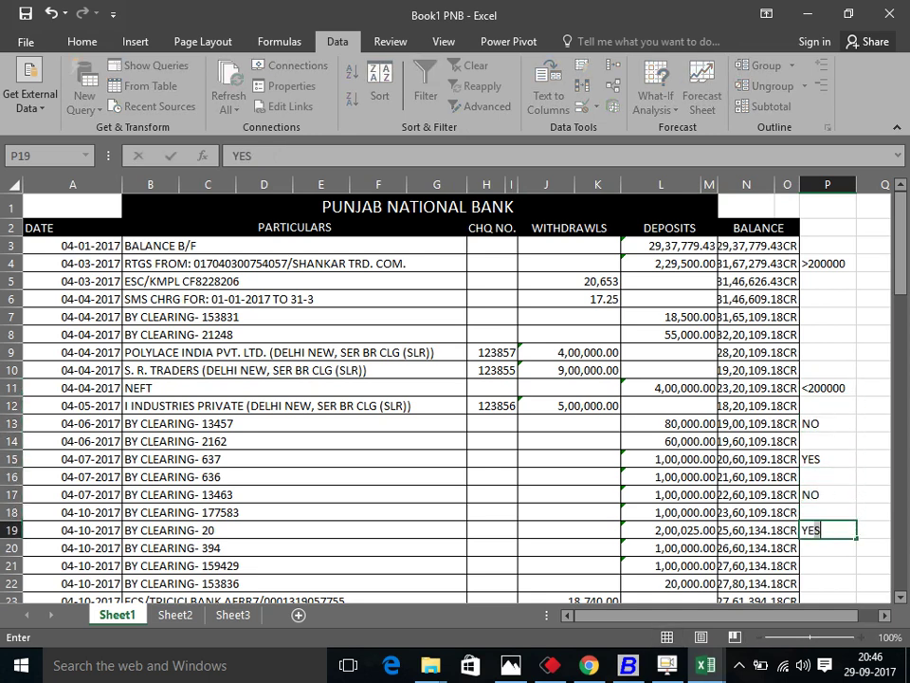
key("Return")
type("YES")
key("Return")
type("YES")
key("Return")
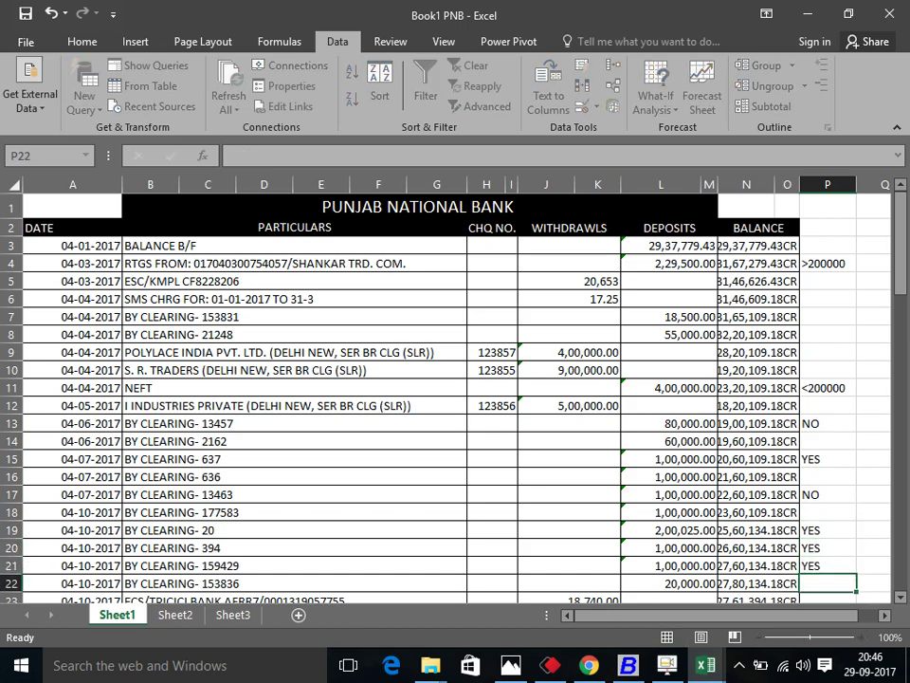
Enter YES in cells P22 to P24, and NO in P27 for clearing row 82261.
type("YES")
key("Return")
type("YES")
key("Return")
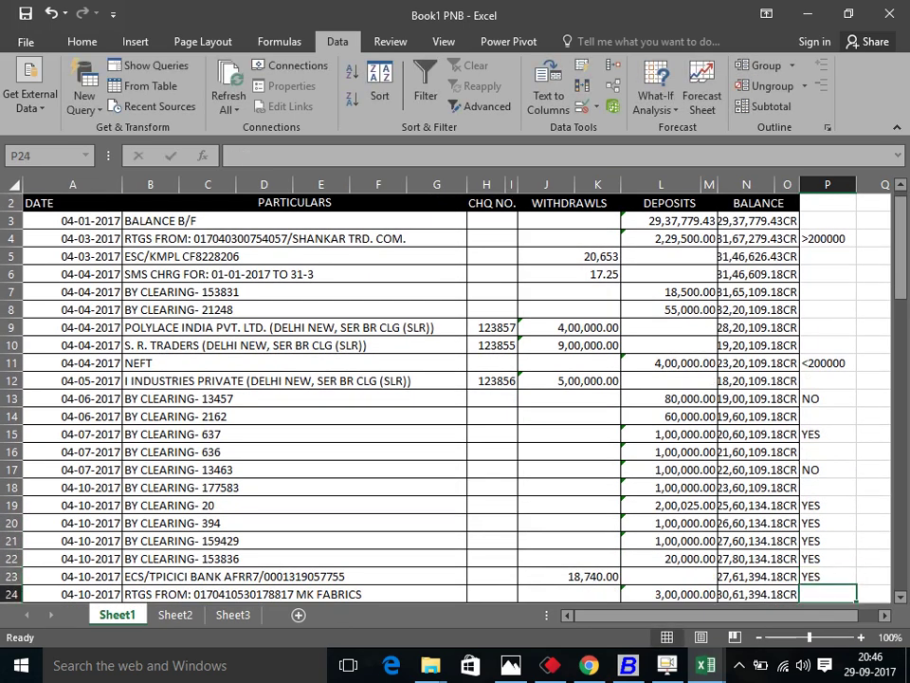
type("YES")
key("Return")
key("Return")
key("Return")
type("NO")
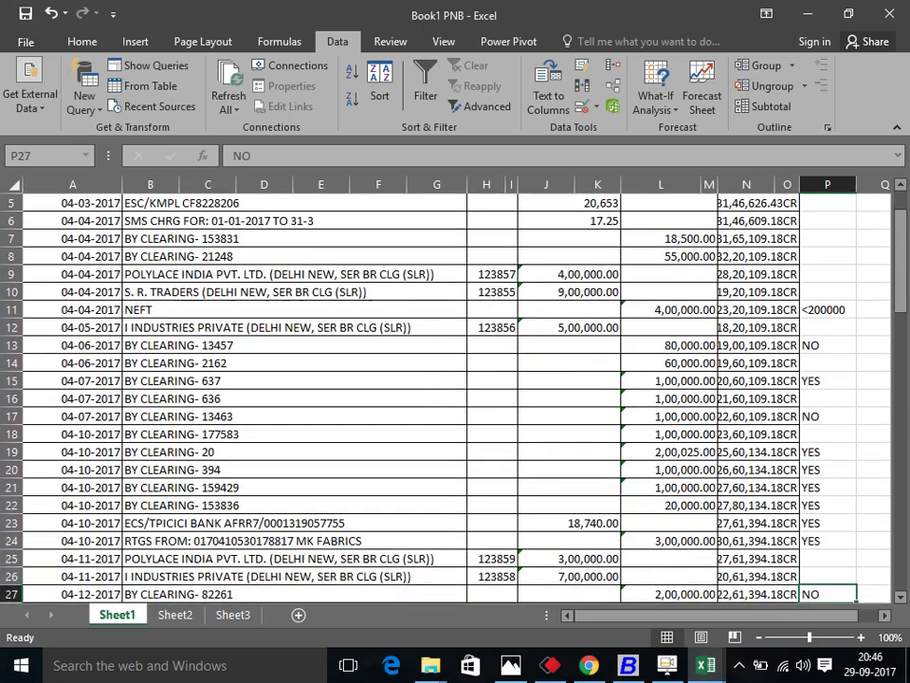
Change the mark in P23, beside the ECS ICICI Bank withdrawal, to NO.
key("Up")
key("Up")
key("Up")
key("Left")
key("Left")
key("Left")
key("Left")
key("Left")
key("Left")
key("Left")
key("Left")
key("Left")
key("Left")
key("Left")
key("Left")
key("Left")
key("Left")
key("Left")
key("Up")
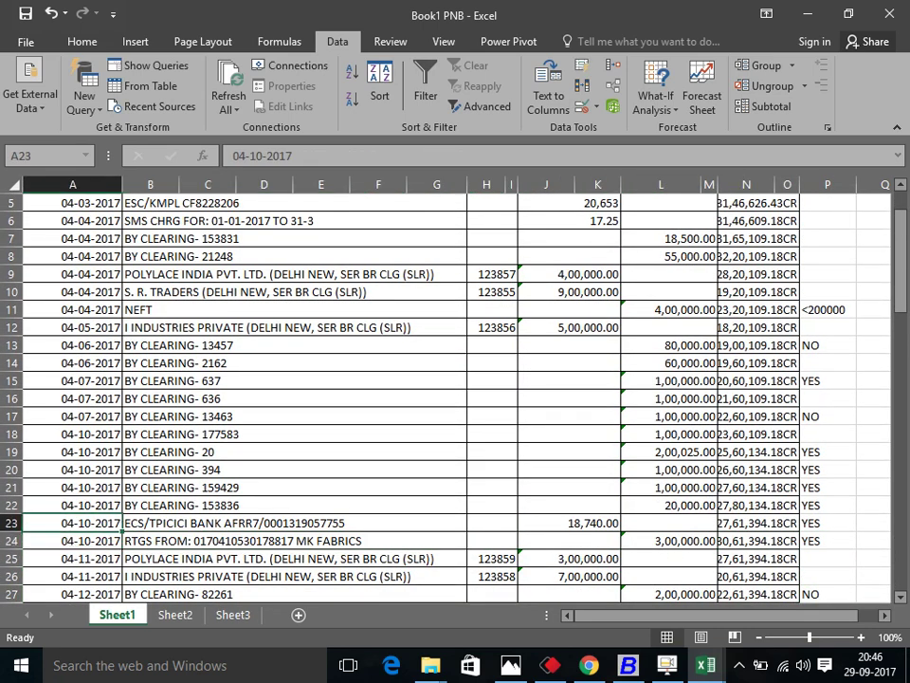
left_click(237, 522)
key("Right")
key("Right")
key("Right")
key("Right")
key("Right")
key("Right")
key("Right")
key("Right")
key("Right")
key("Right")
key("Right")
key("Right")
key("Right")
key("Right")
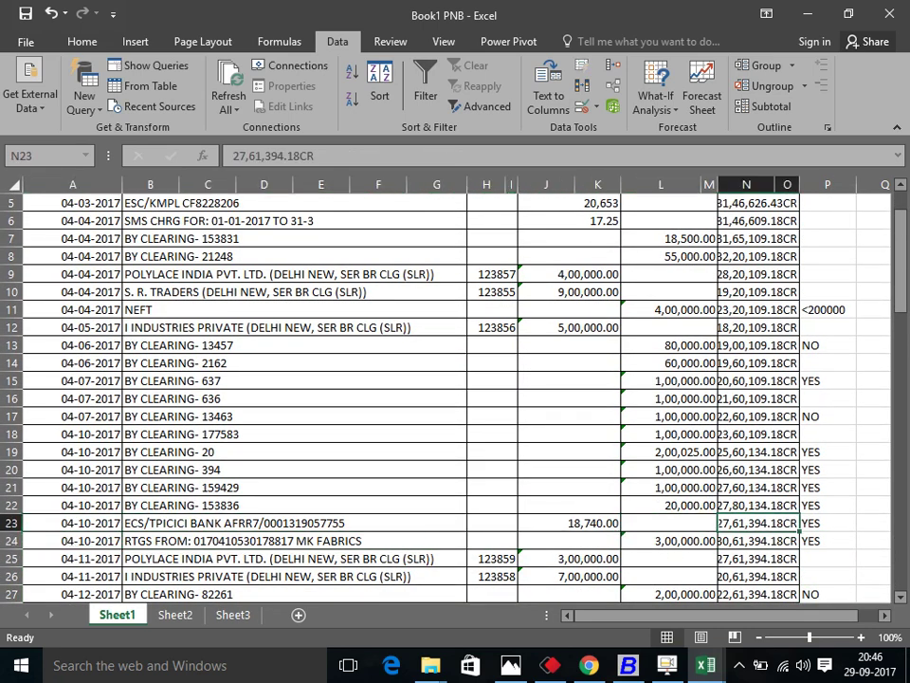
type("NO")
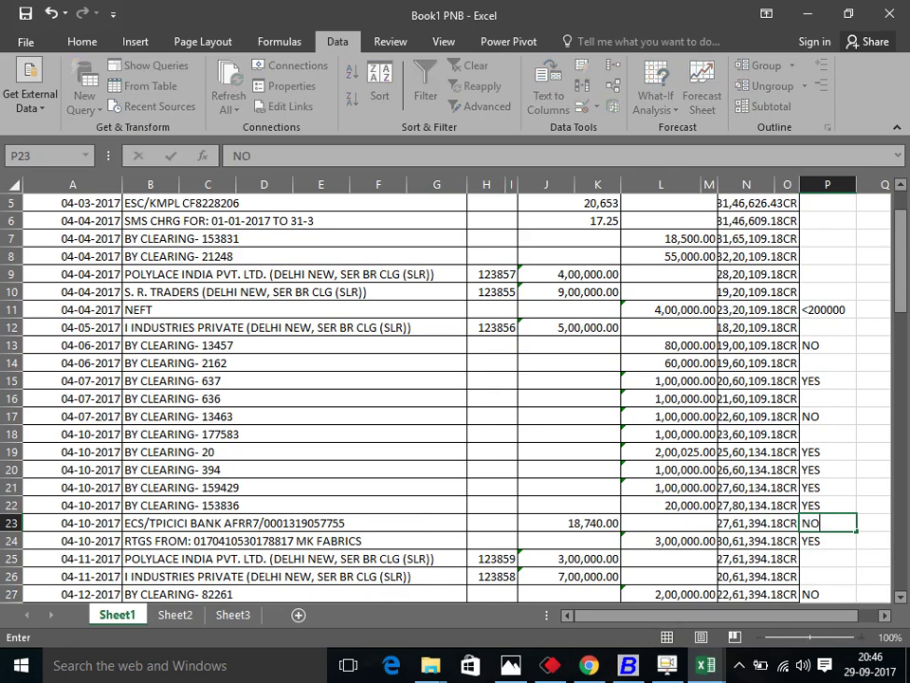
key("Down")
Enter YES in P25 and P26 for the two 04-11-2017 cheque withdrawals, and in P28 for clearing row 17751.
key("Down")
type("YES")
key("Down")
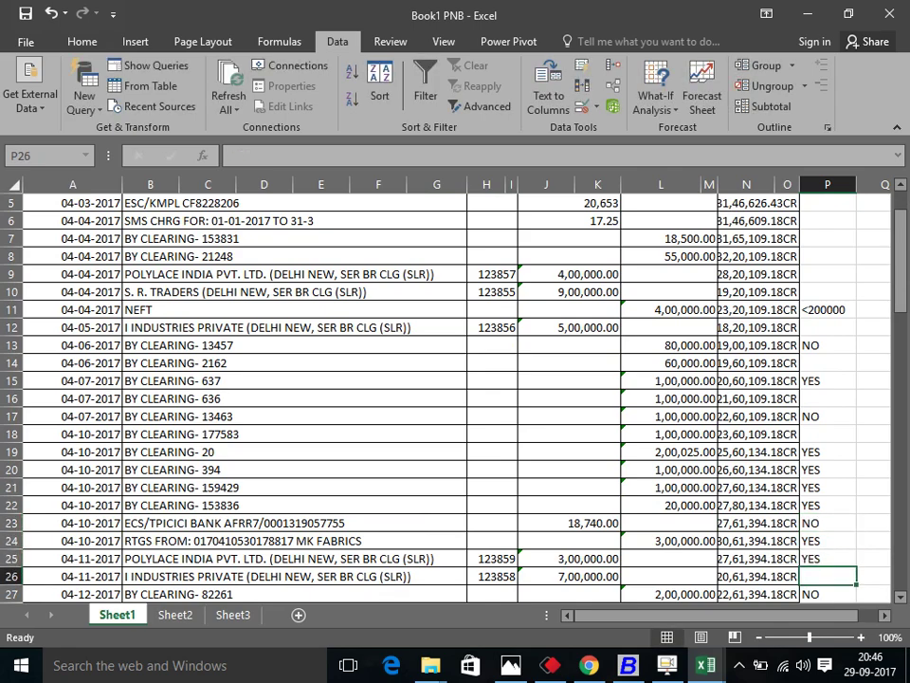
type("YES")
key("Down")
key("Down")
type("YES")
key("Down")
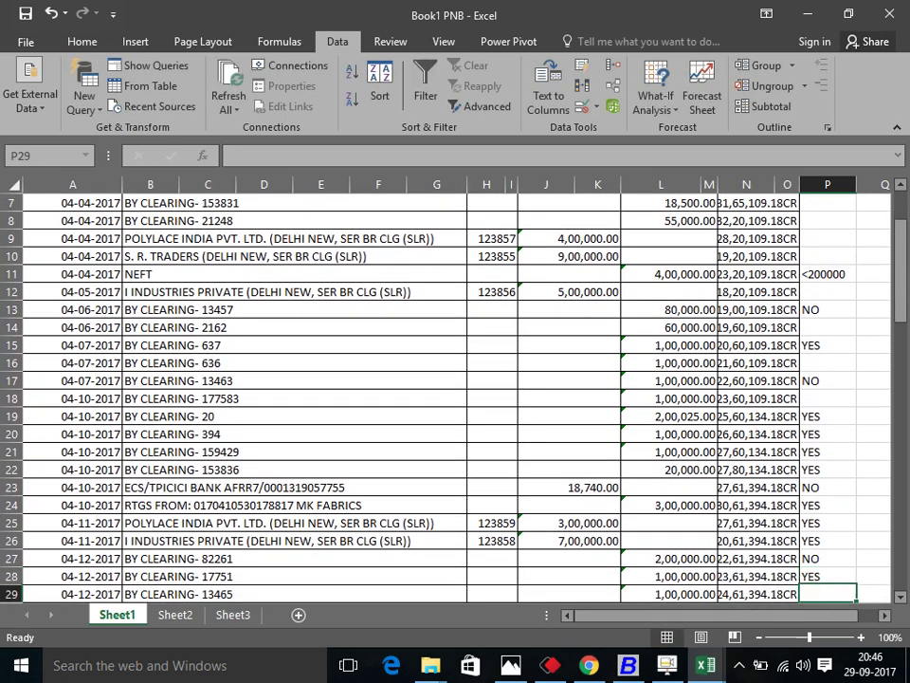
Mark the clearing rows 13465, 87, 159426 and 8546 as YES in cells P29 to P32.
type("YES")
key("Down")
type("YES")
key("Down")
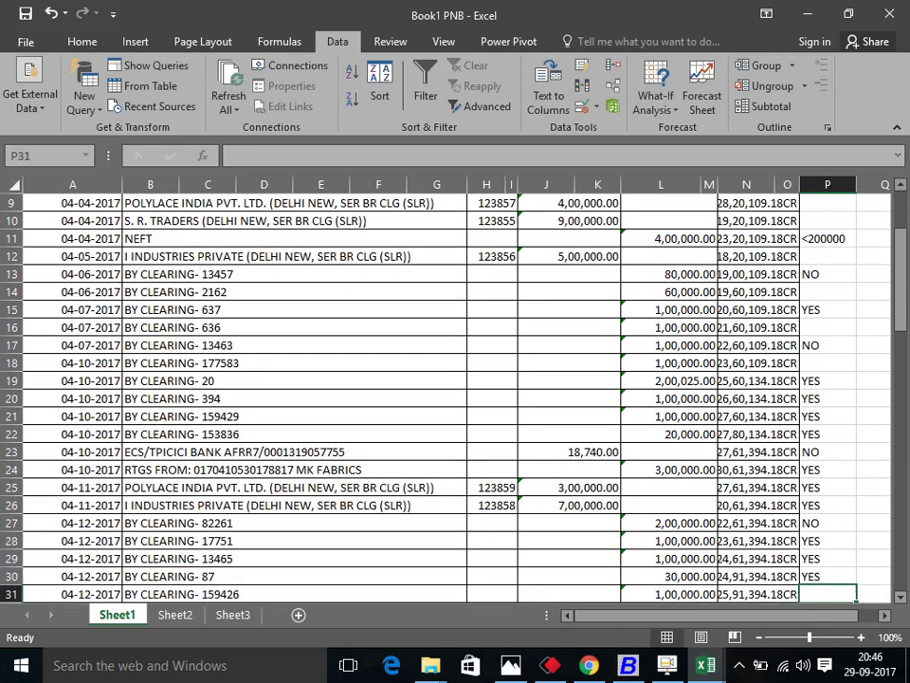
type("YES")
key("Down")
type("YES")
key("Down")
Enter YES in P33 for clearing row 399549, correcting any misspelling of the mark.
type("YSE")
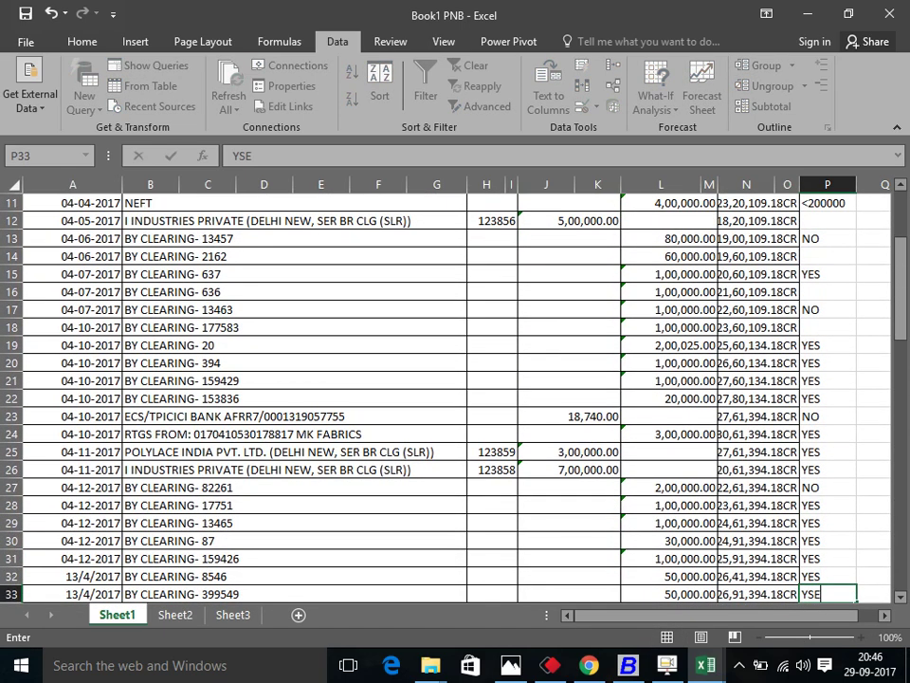
key("Down")
key("Up")
type("YES")
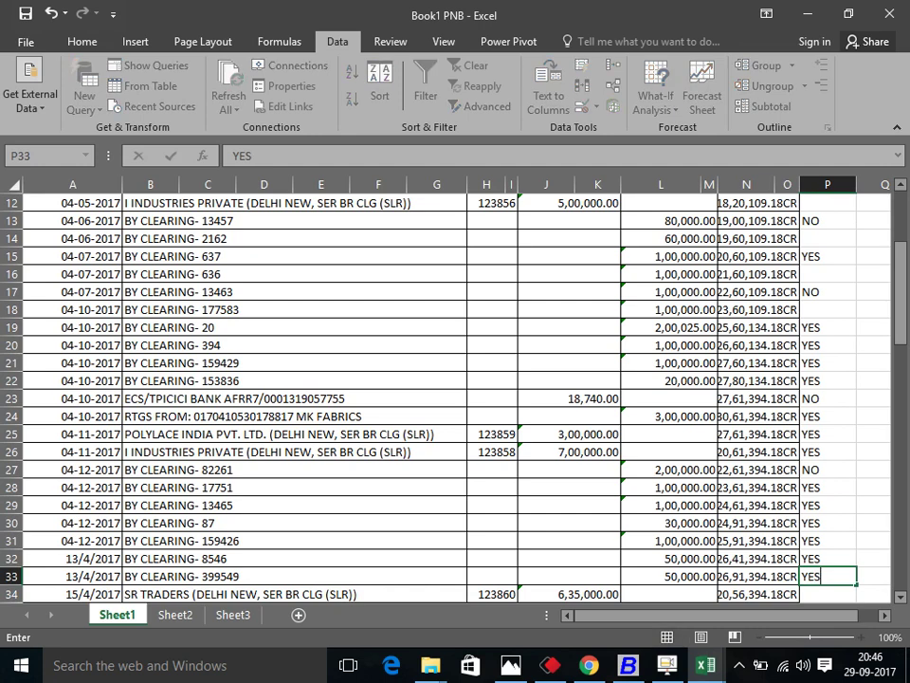
key("Down")
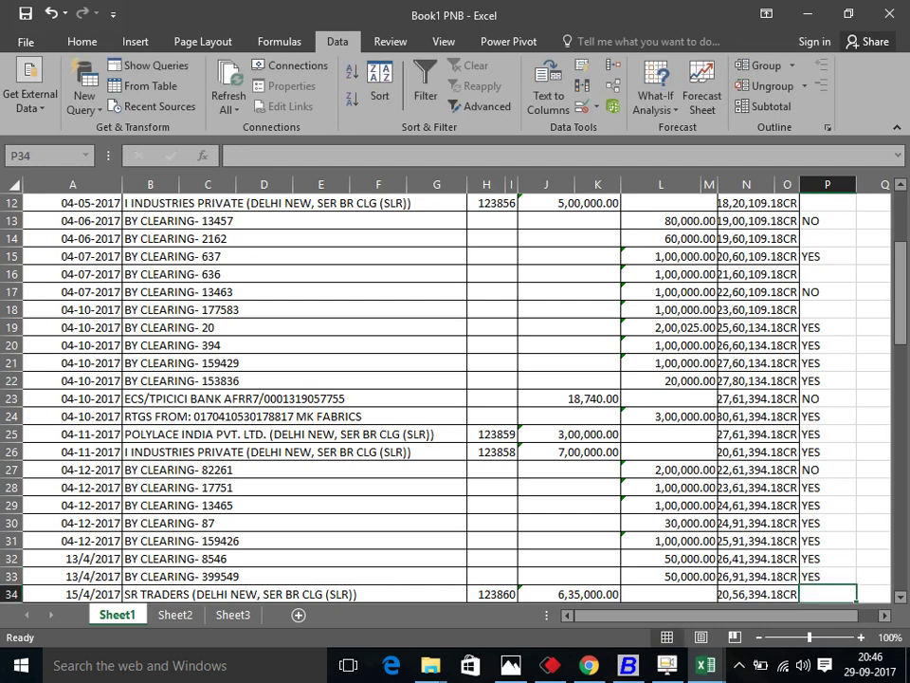
Examine row 27, marked NO, from its mark in column P across to its clearing particulars.
left_click(827, 469)
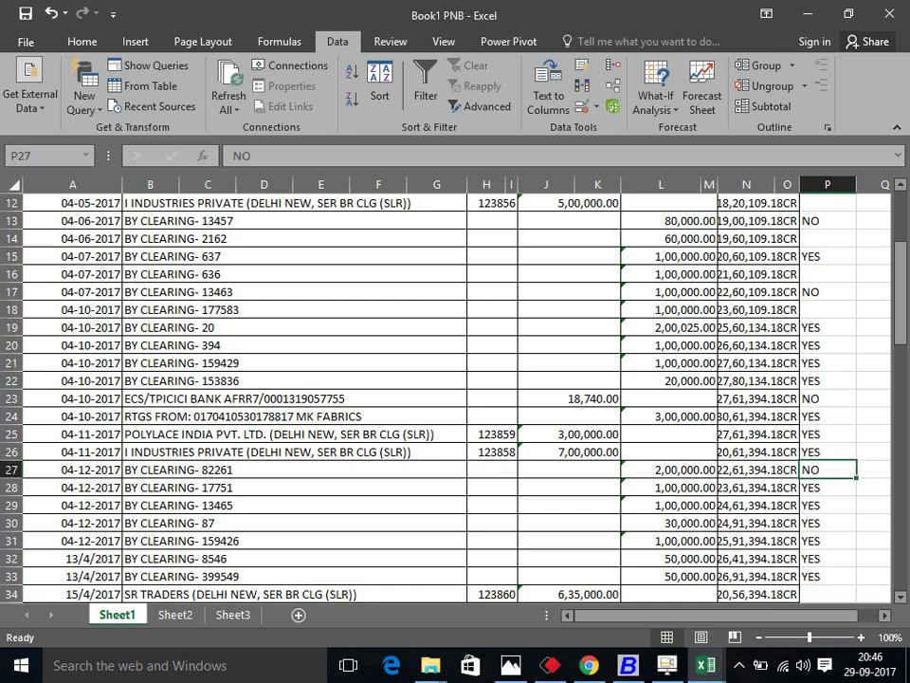
key("Left")
key("Left")
key("Left")
key("Left")
key("Left")
key("Left")
key("Left")
key("Left")
key("Left")
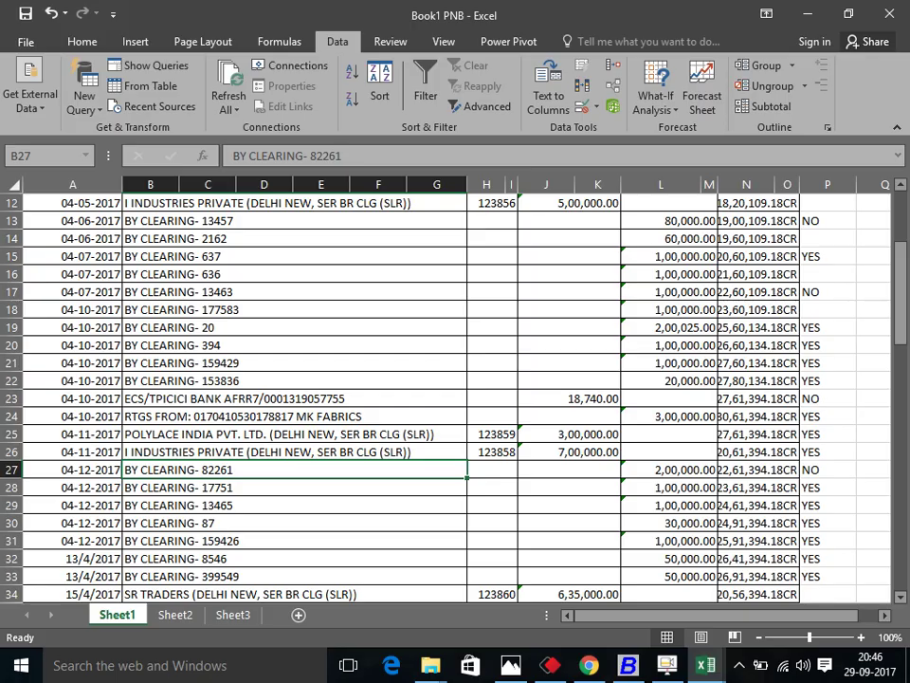
Switch to Busy, look back up the uncleared entries to the WADHWA PLASTICS receipt, and close the report.
key("alt+Tab")
key("Up")
key("Up")
key("Up")
key("Up")
key("Up")
key("Up")
key("Up")
key("Up")
key("Up")
key("Up")
key("Up")
key("Up")
key("Up")
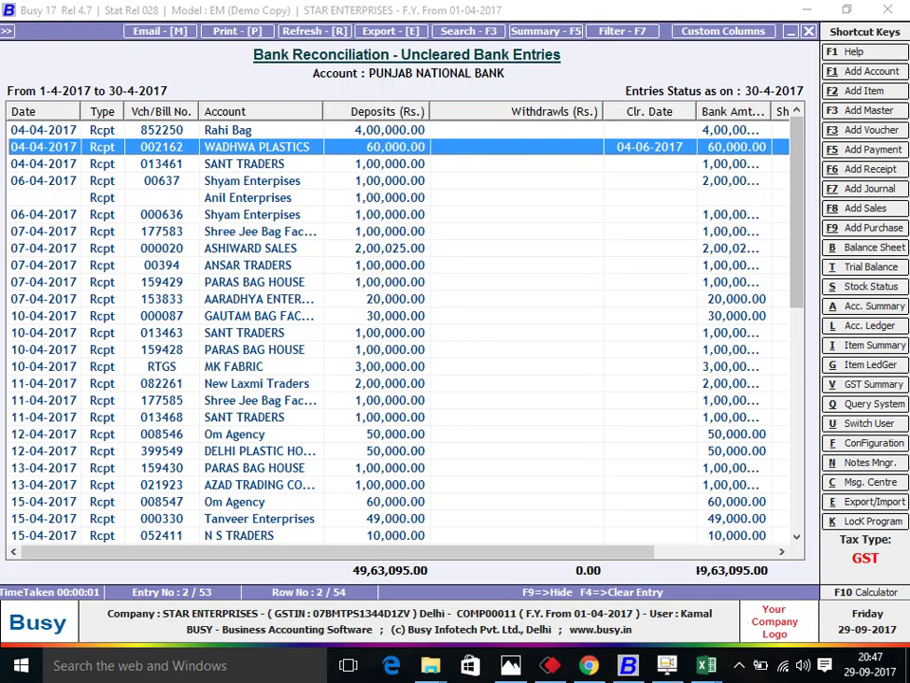
key("Escape")
key("Escape")
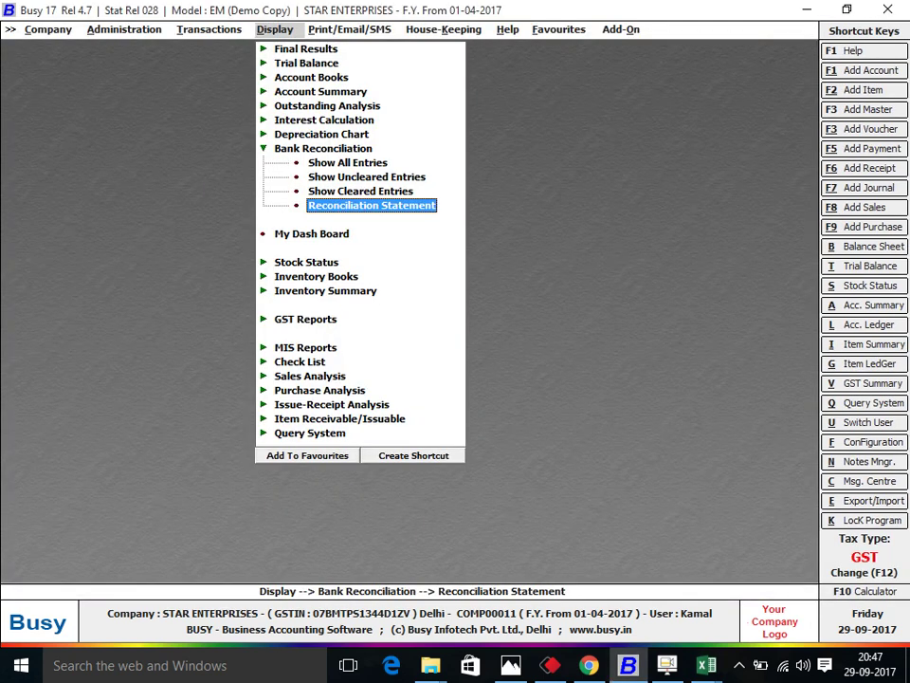
View the cleared bank entries for Punjab National Bank from 01-04-2017 to 04-04-2017, and close the report.
key("Up")
key("Up")
key("Down")
key("Return")
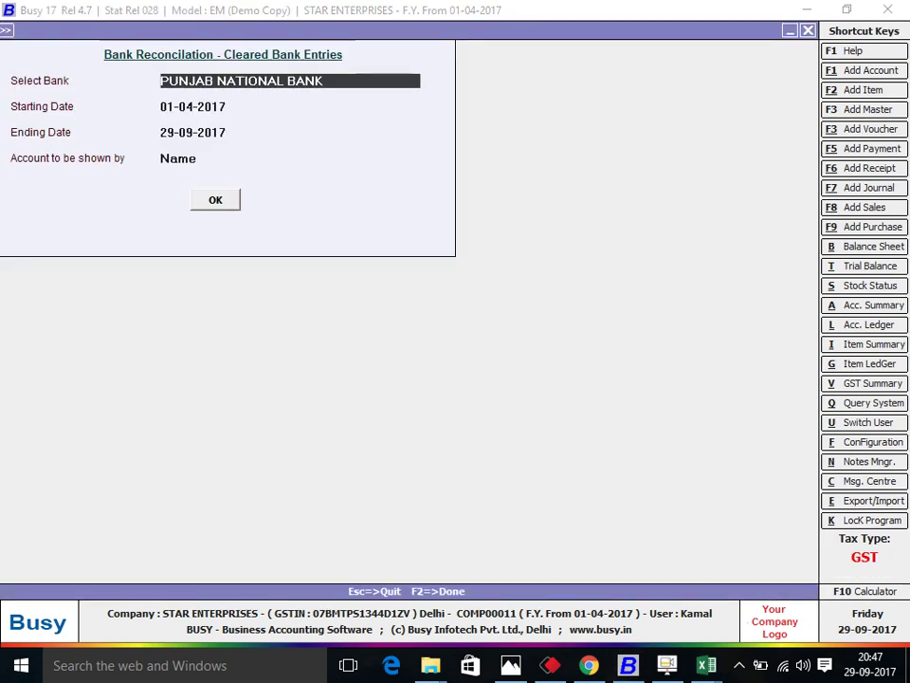
key("Return")
key("Return")
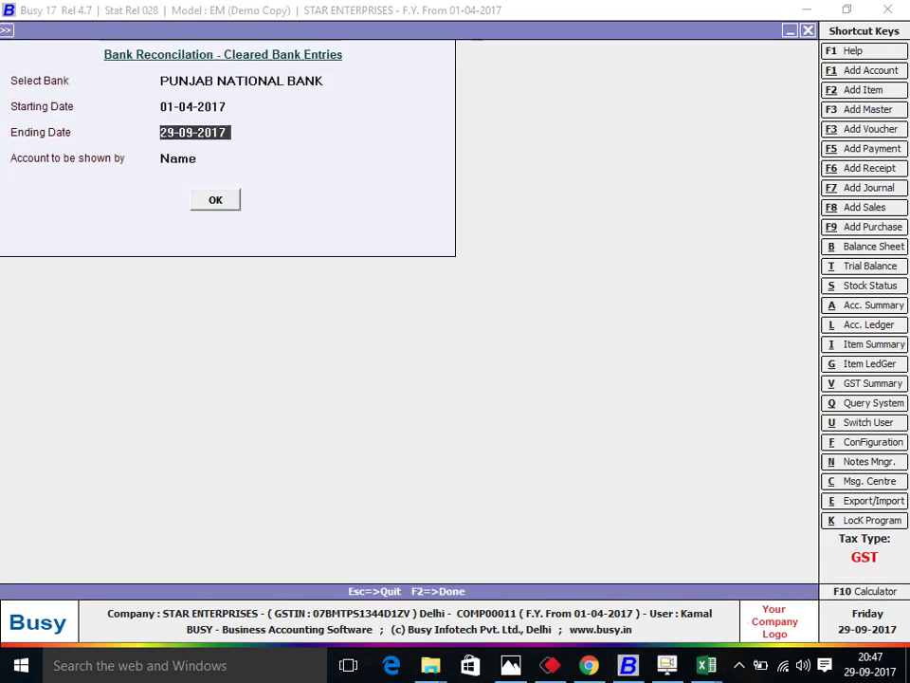
type("4")
key("Return")
key("Return")
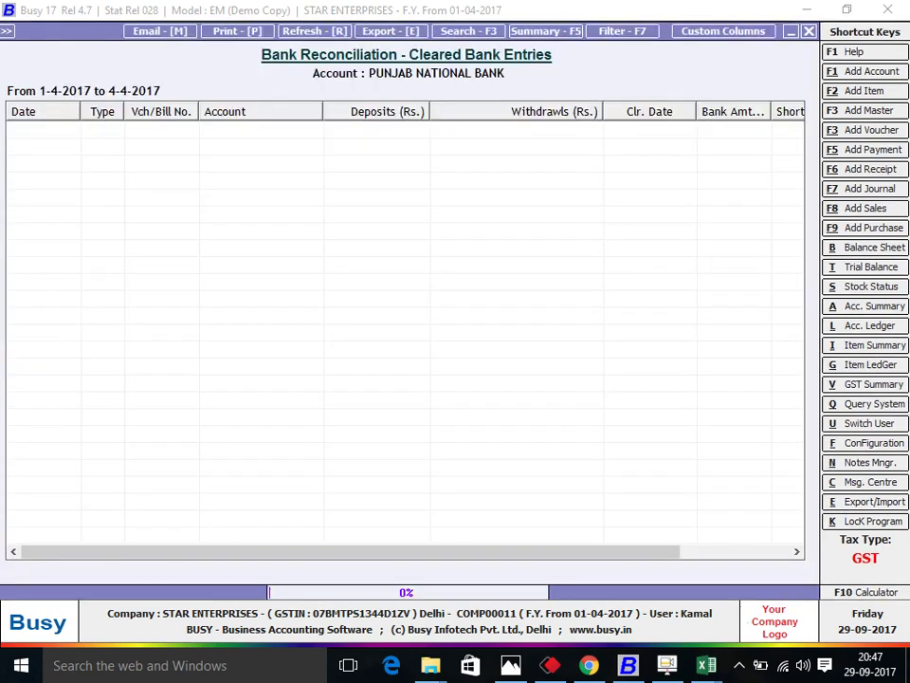
key("Down")
key("Escape")
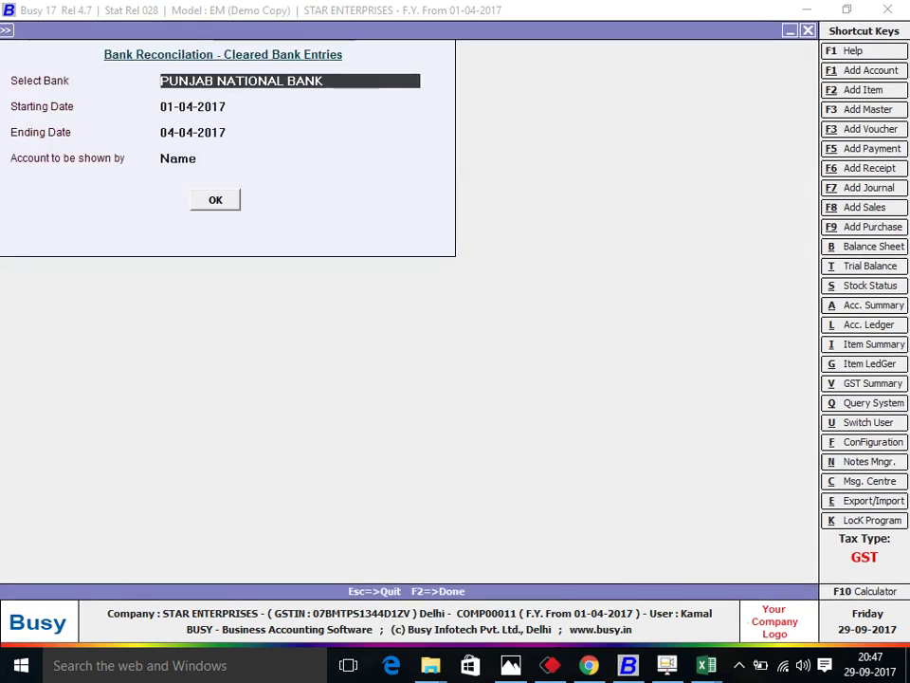
Open the uncleared bank entries for Punjab National Bank from 01-04-2016 to 29-09-2017, and leave the report.
key("Escape")
key("Up")
key("Return")
key("Return")
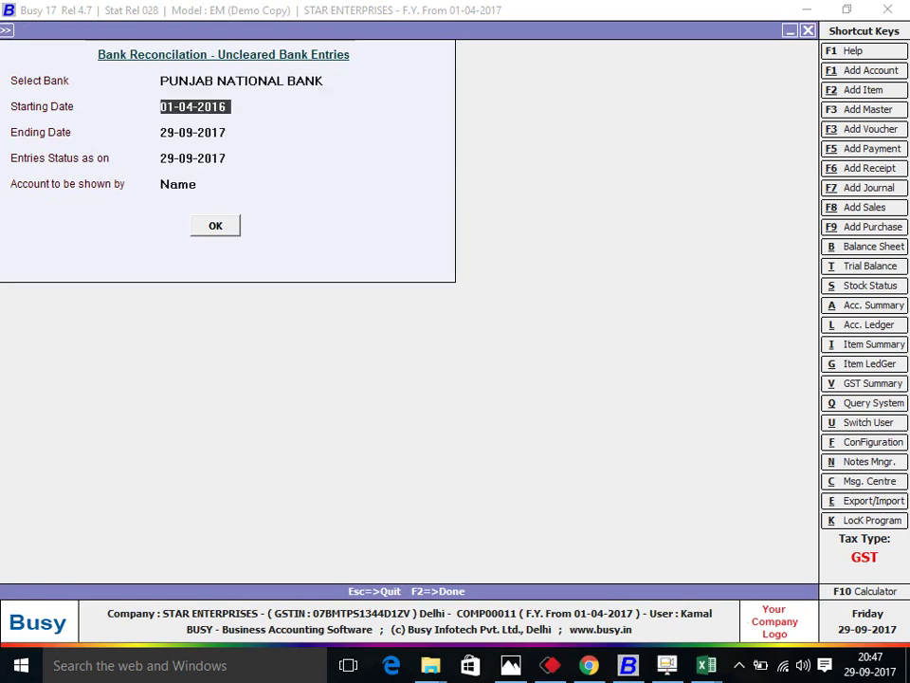
key("Return")
key("Return")
key("Return")
key("Return")
key("Return")
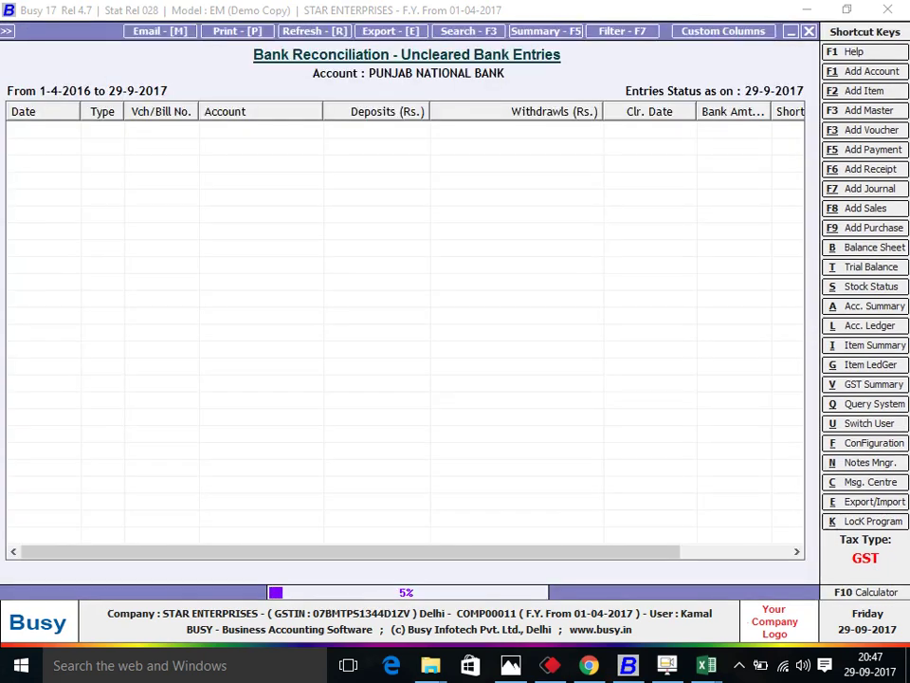
key("Escape")
key("Return")
key("Escape")
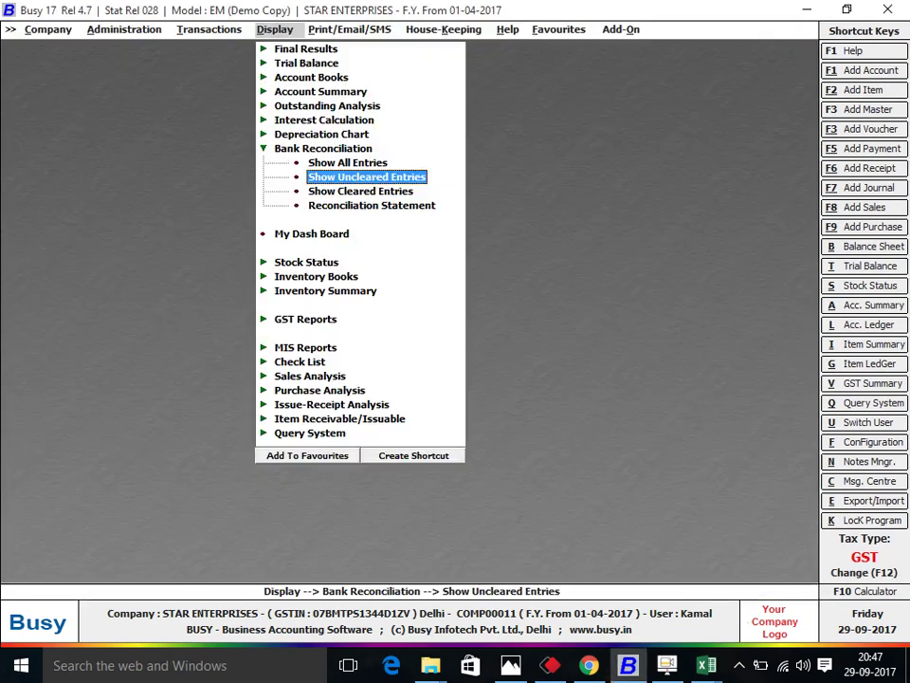
Check the beginning of the bank statement in Excel, and return to Busy's Bank Reconciliation reports.
key("Up")
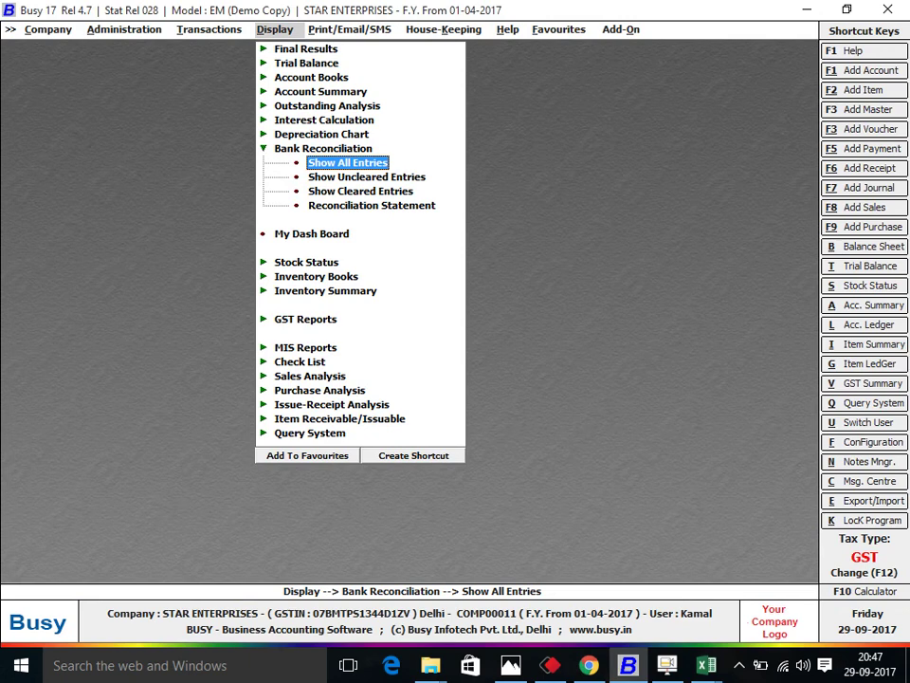
key("Escape")
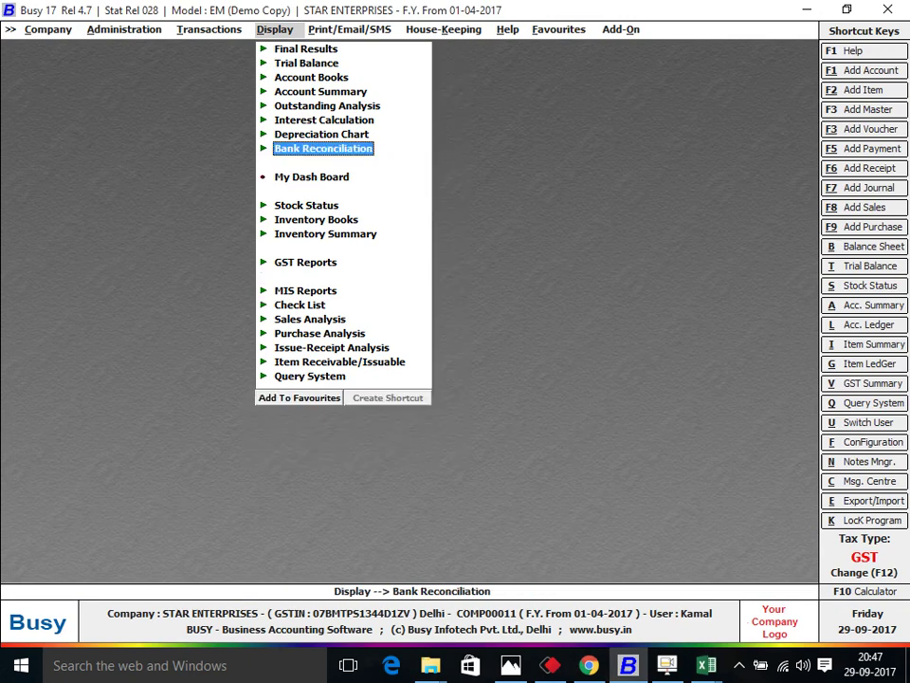
key("Left")
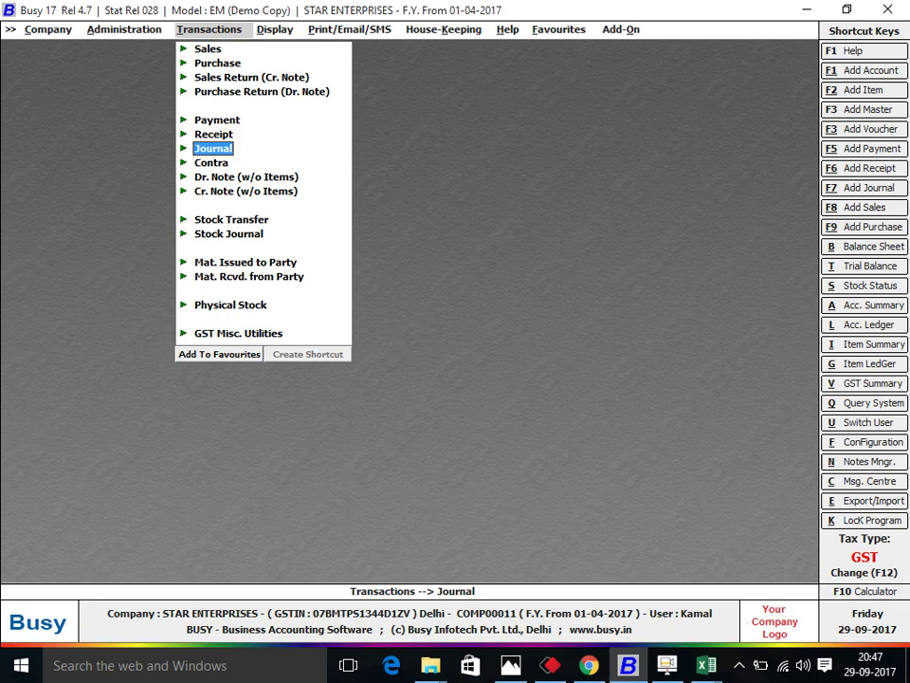
key("alt+Tab")
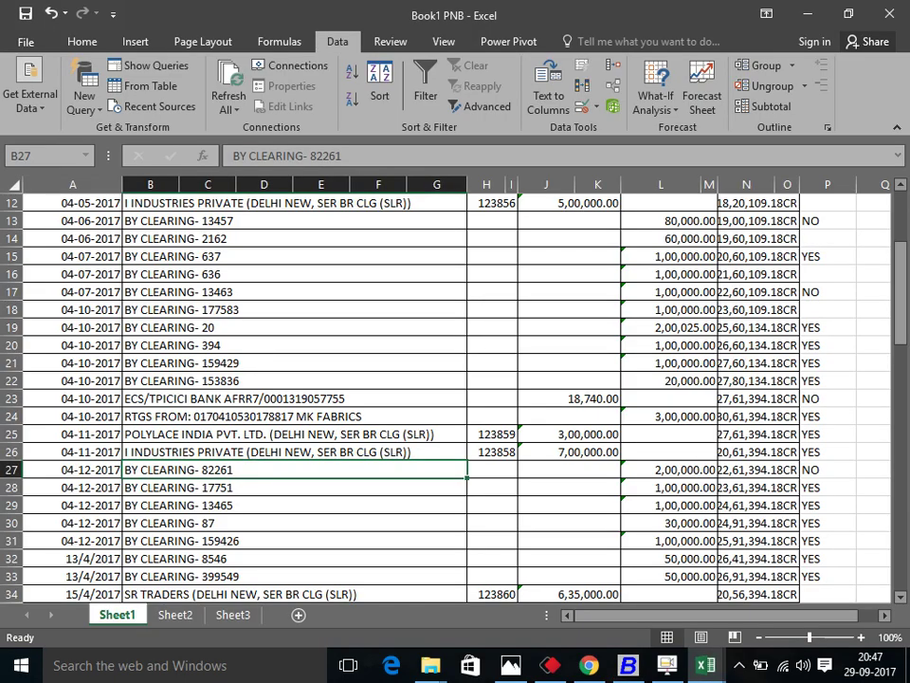
key("ctrl+Up")
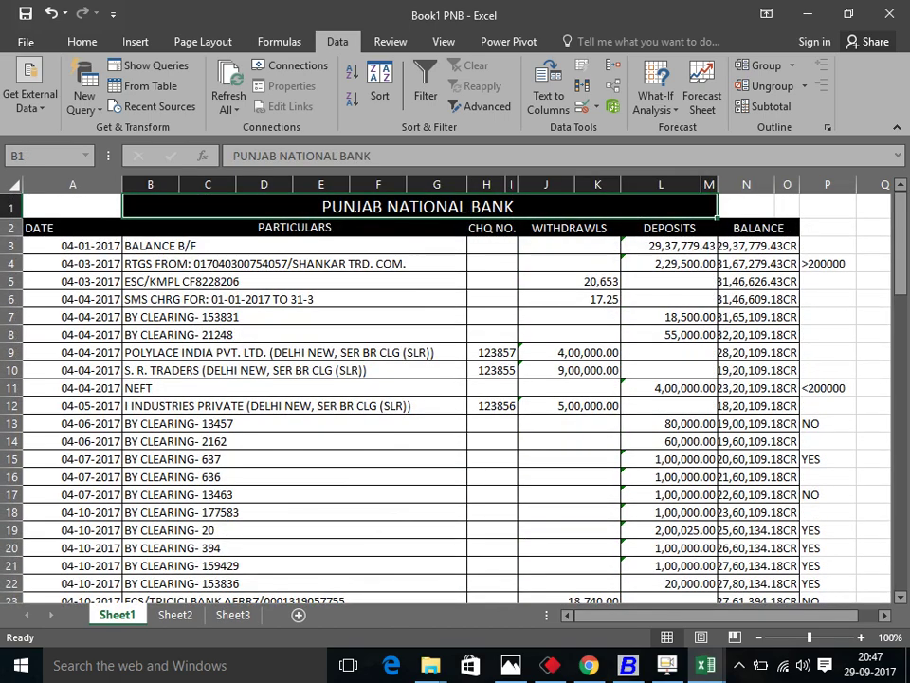
key("alt+Tab")
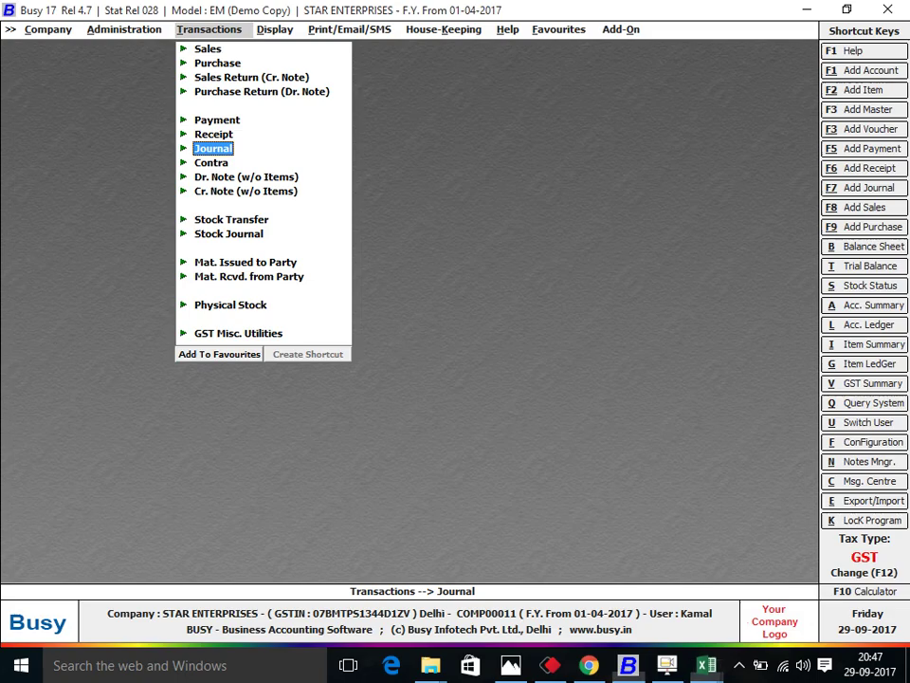
key("Up")
key("Up")
key("Right")
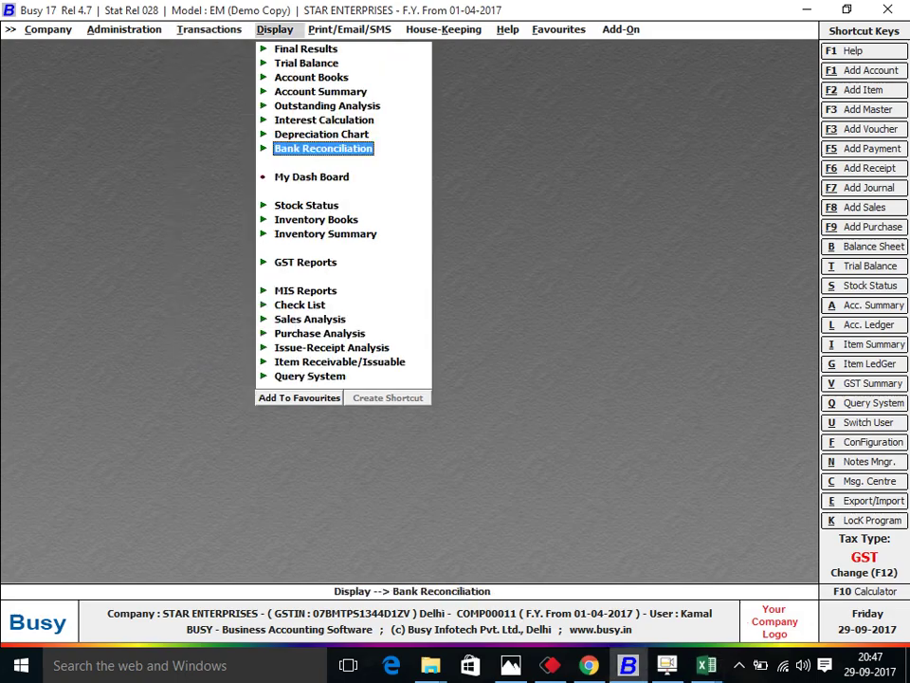
Generate the Bank Reconciliation Statement for Punjab National Bank from 01-04-2017 to 29-09-2017.
key("Return")
key("Down")
key("Down")
key("Down")
key("Return")
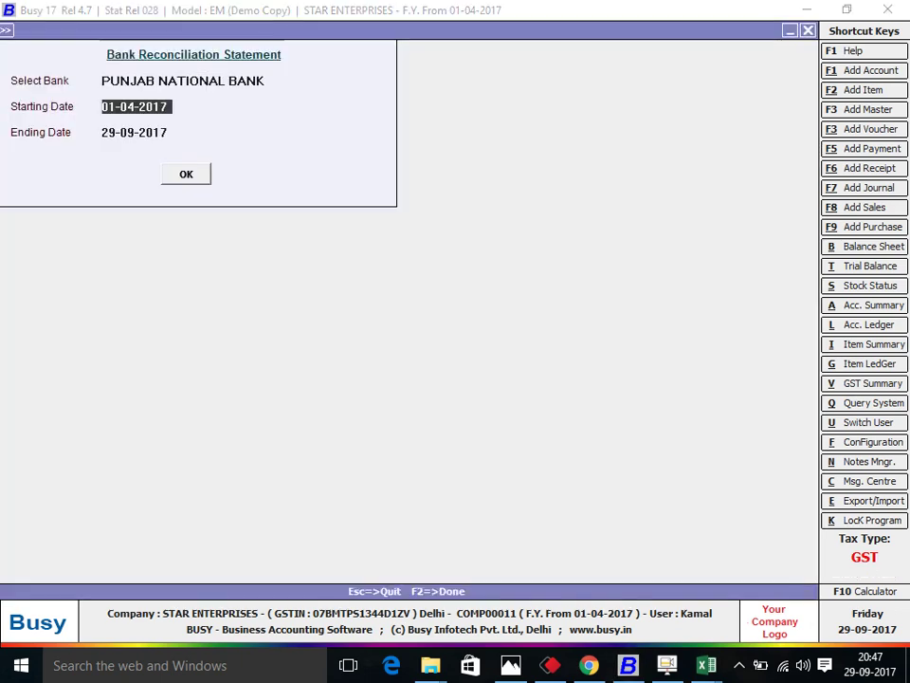
key("Return")
key("Return")
key("Return")
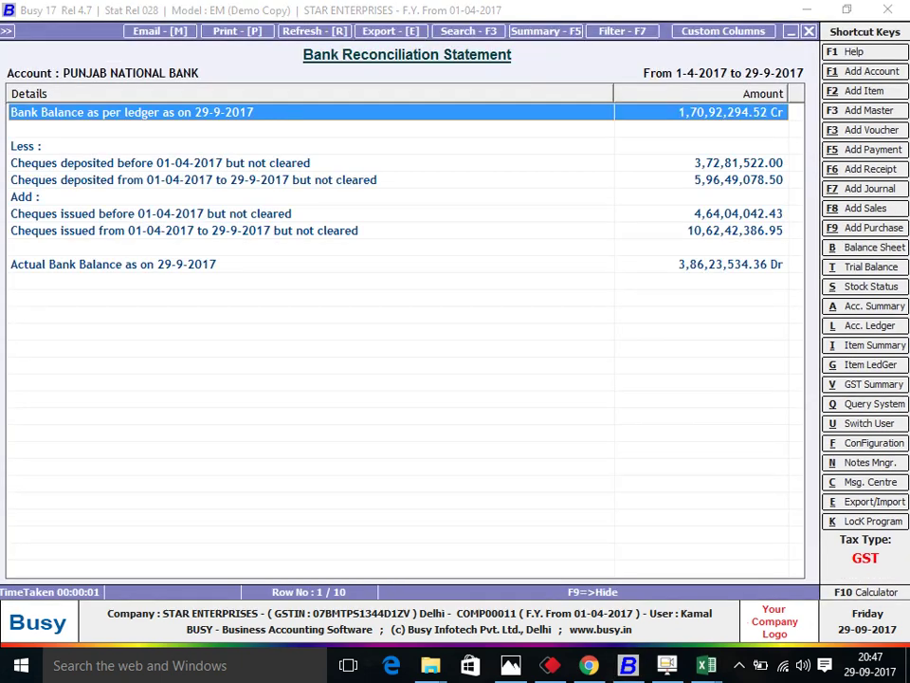
Open the details of cheques deposited from 01-04-2017 to 29-9-2017 but not cleared.
key("Down")
key("Down")
key("Down")
key("Down")
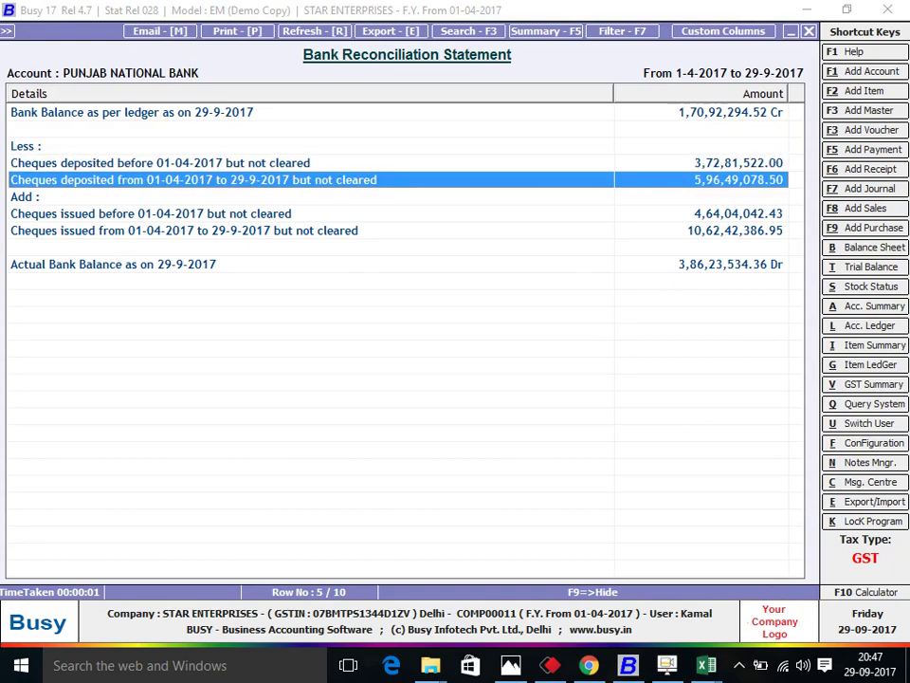
key("Return")
key("alt+Tab")
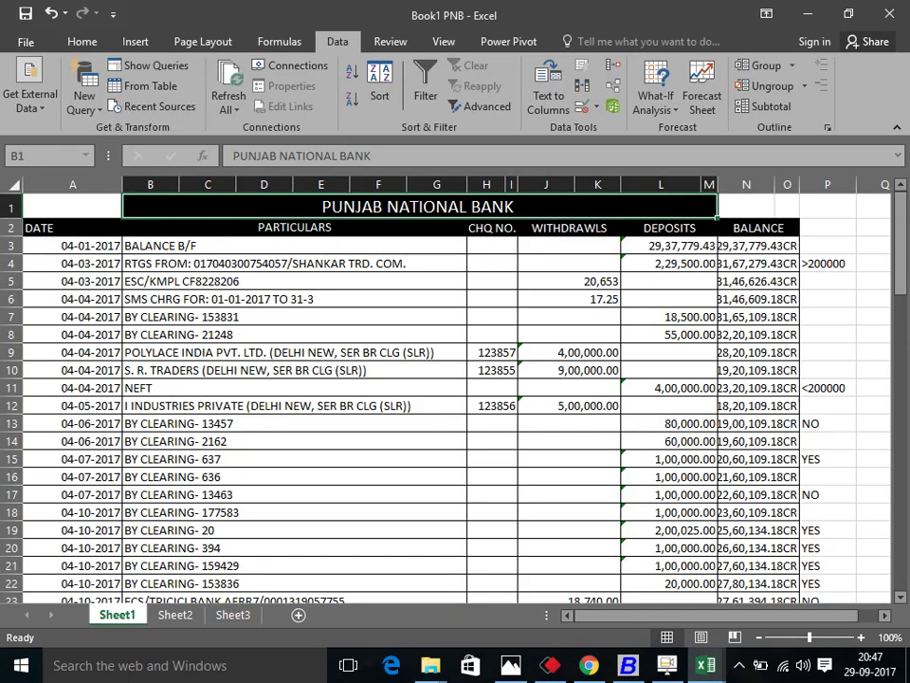
key("alt+Tab")
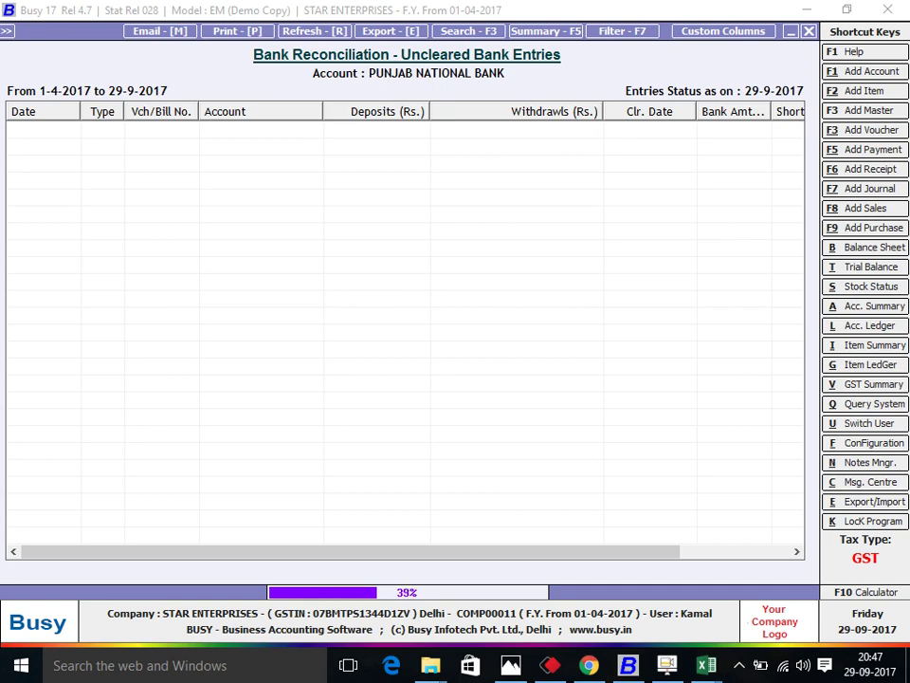
Switch to the Excel bank statement and check the clearing rows for cheques 21248 and 2162, including the latter's deposit and remark cells.
key("alt+Tab")
left_click(151, 334)
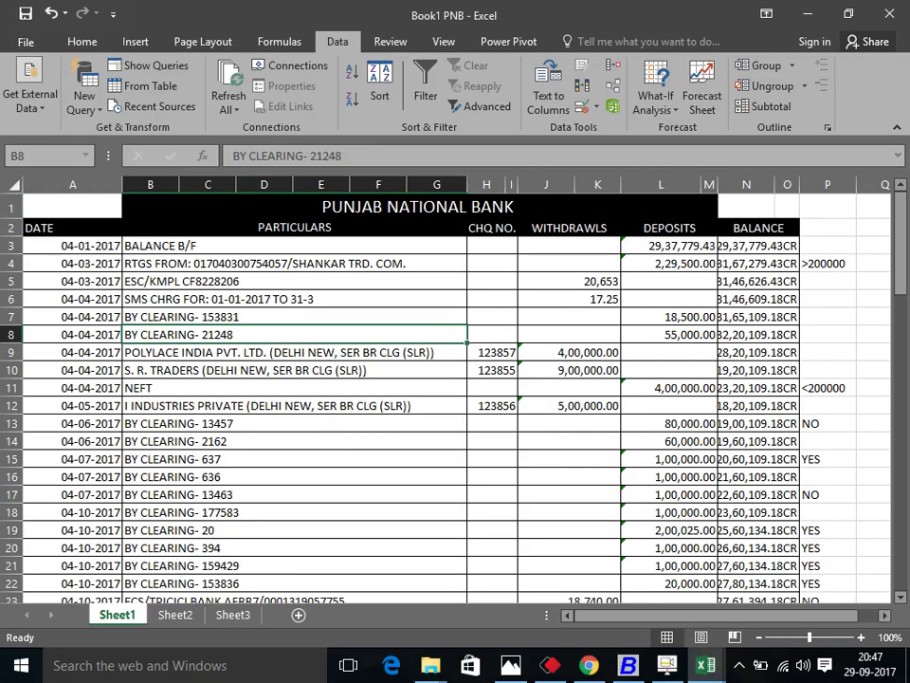
key("alt+Tab")
key("alt+Tab")
left_click(180, 441)
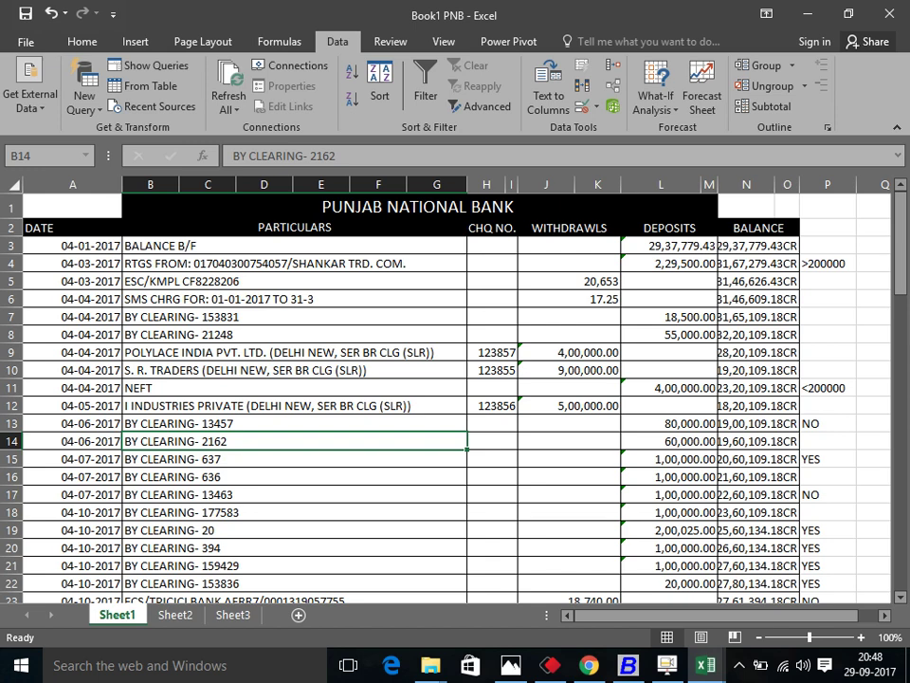
left_click(568, 441)
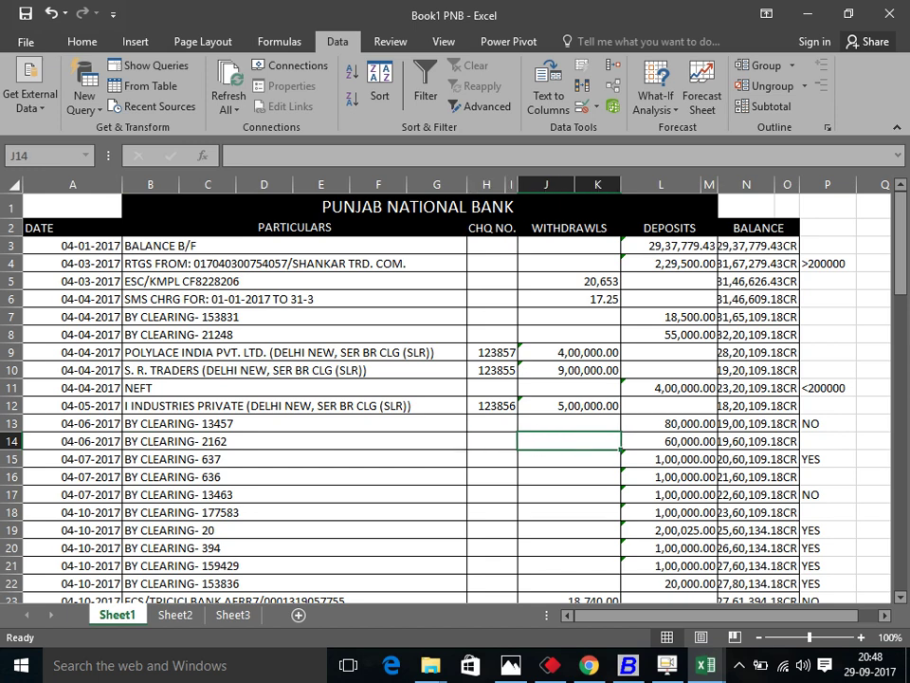
left_click(661, 441)
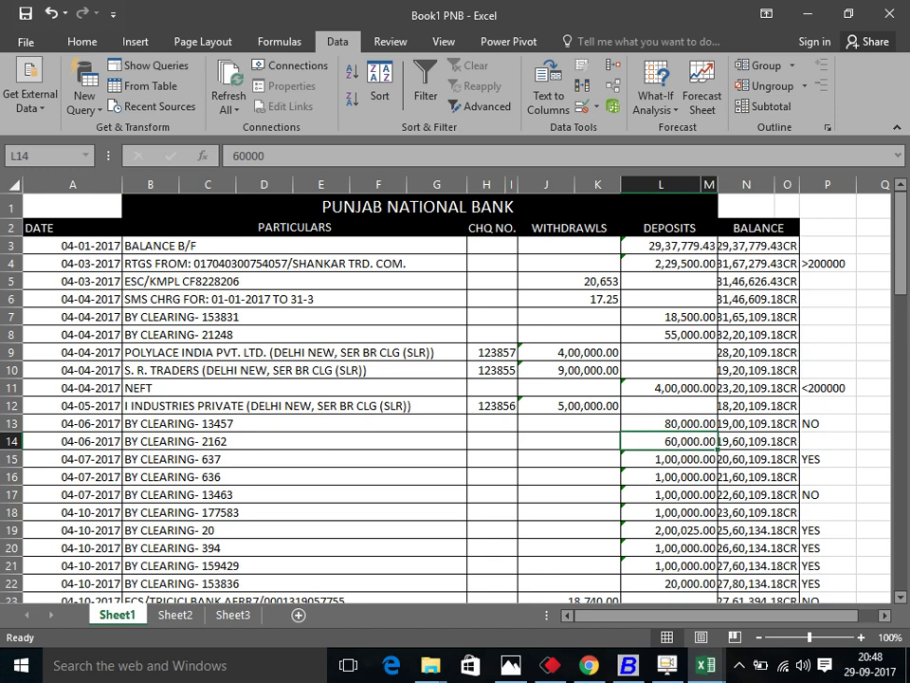
left_click(827, 441)
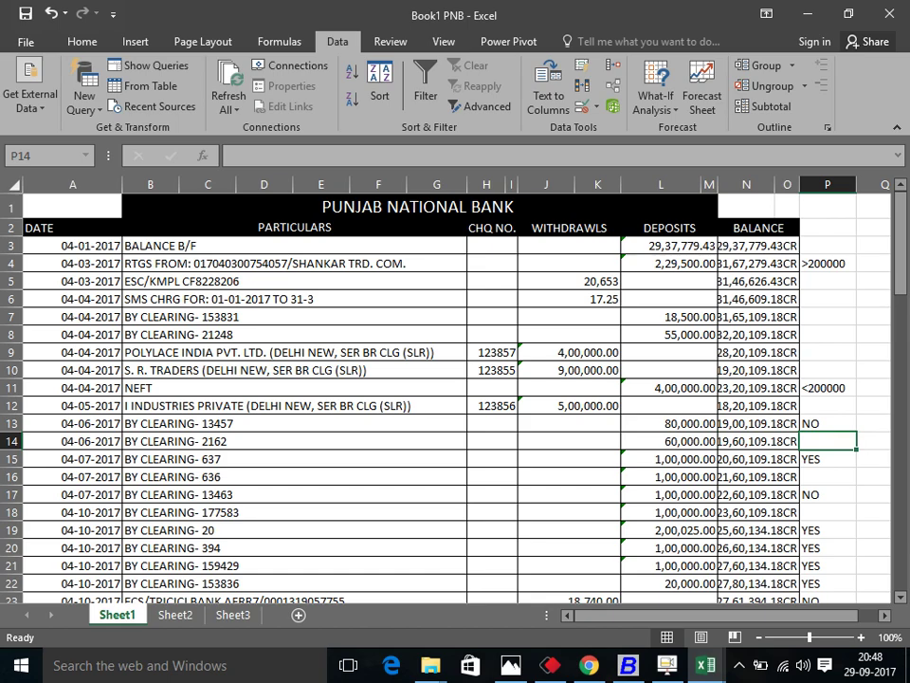
Compare Busy's uncleared deposits with the Excel statement around the 04-05-2017 I INDUSTRIES PRIVATE row.
key("alt+Tab")
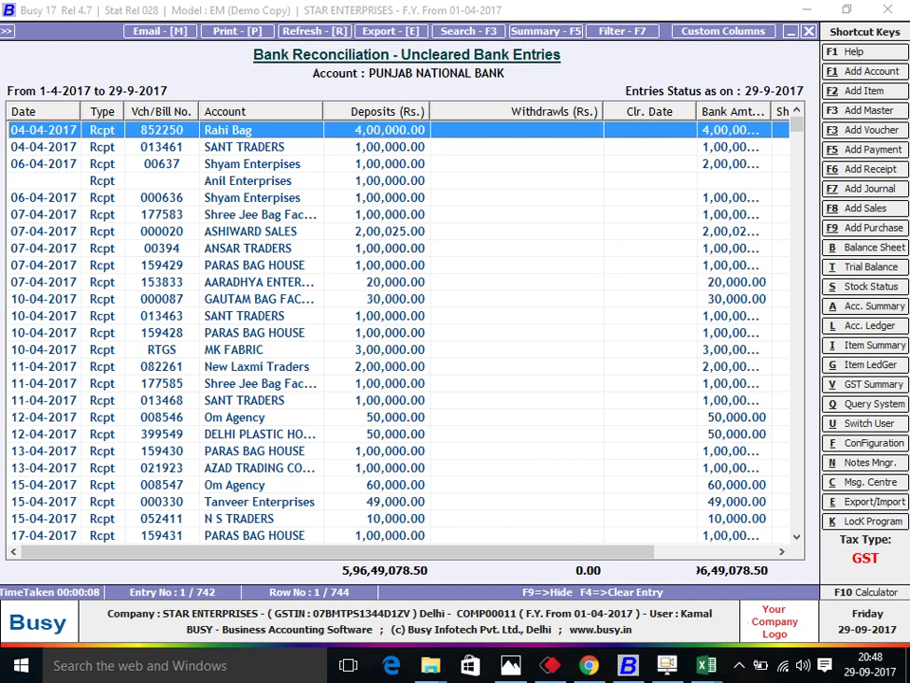
key("alt+Tab")
key("alt+Tab")
key("alt+Tab")
key("Left")
key("Left")
key("Left")
key("Left")
key("Left")
key("Left")
key("Left")
key("Left")
key("Left")
key("Left")
key("Left")
key("Left")
key("Left")
key("Left")
key("Left")
key("Up")
key("Up")
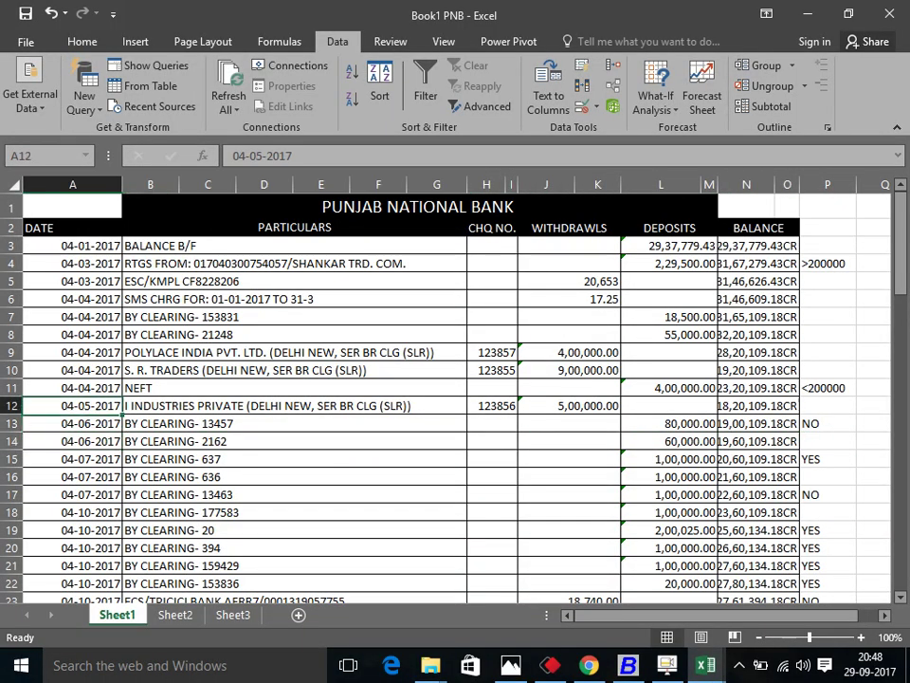
key("Up")
key("Right")
key("Down")
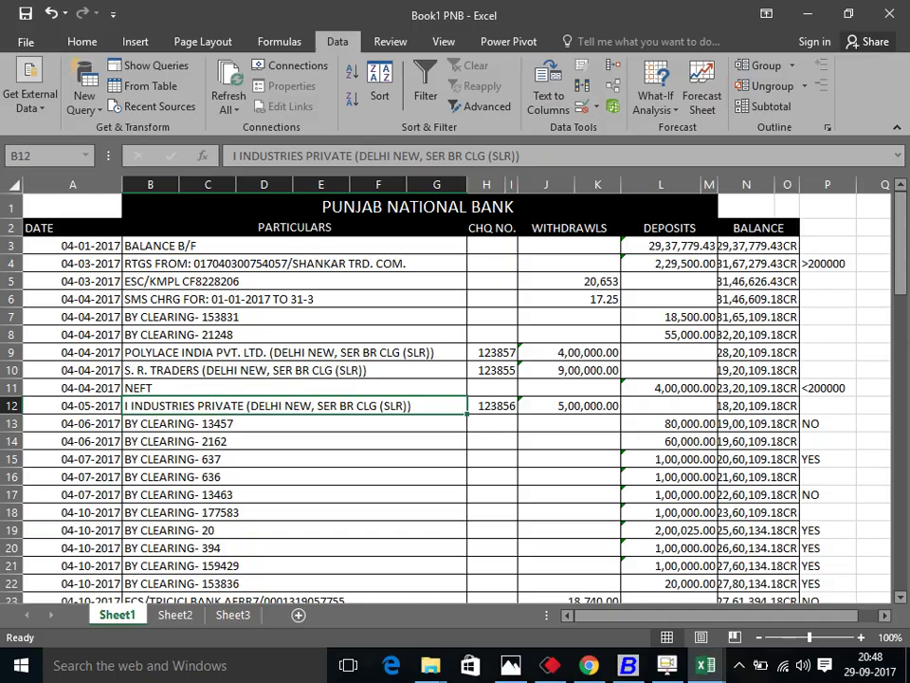
Switch to Busy, review the uncleared April deposits entry by entry, and close the list.
key("alt+Tab")
key("Down")
key("Down")
key("Down")
key("Down")
key("Down")
key("Down")
key("Down")
key("Down")
key("Down")
key("Down")
key("Down")
key("Down")
key("Down")
key("Down")
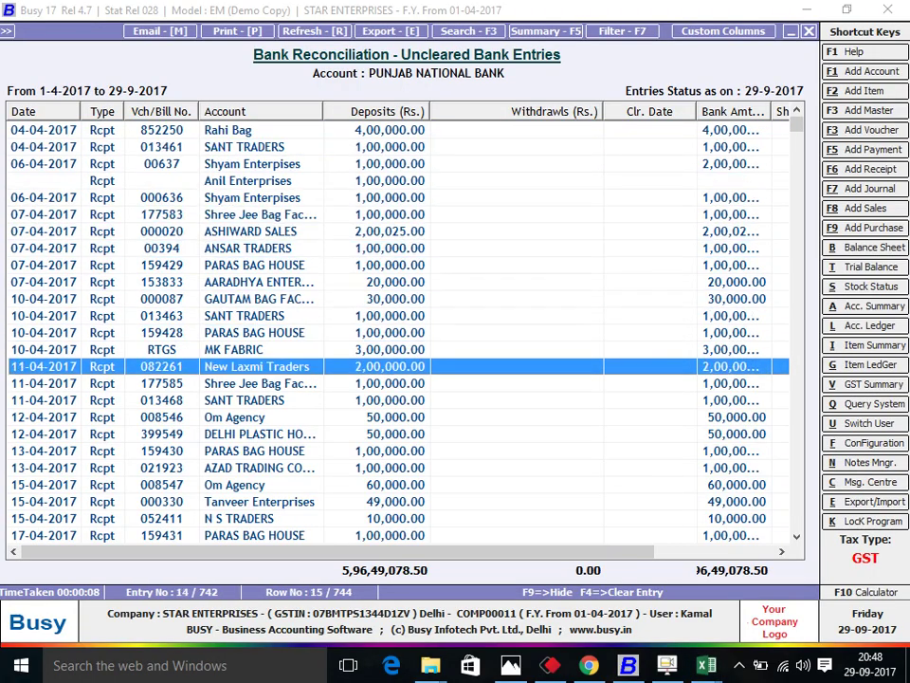
key("Down")
key("Down")
key("Down")
key("Down")
key("Down")
key("Down")
key("Down")
key("Down")
key("Down")
key("Down")
key("Down")
key("Down")
key("Down")
key("Down")
key("Down")
key("Down")
key("Down")
key("Escape")
Open the details of cheques issued from 01-04-2017 to 29-9-2017 but not cleared, and select voucher 123865.
key("Down")
key("Down")
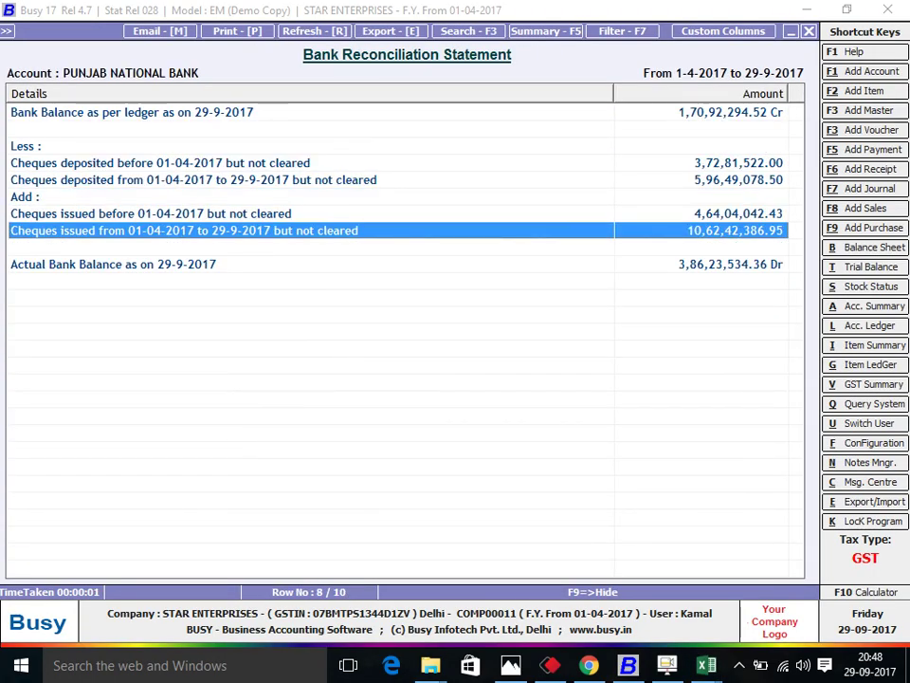
key("Return")
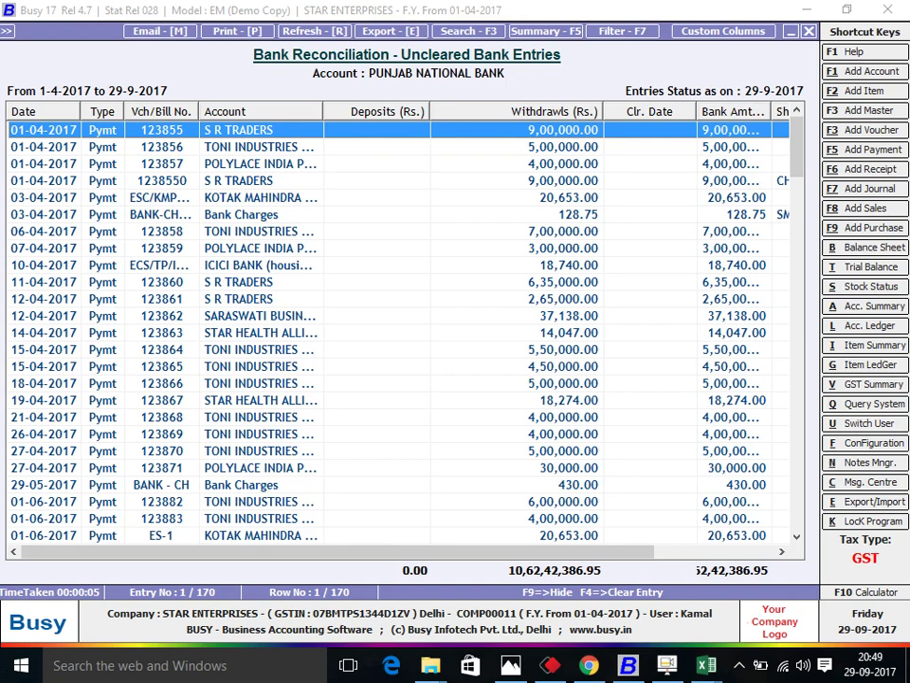
left_click(281, 366)
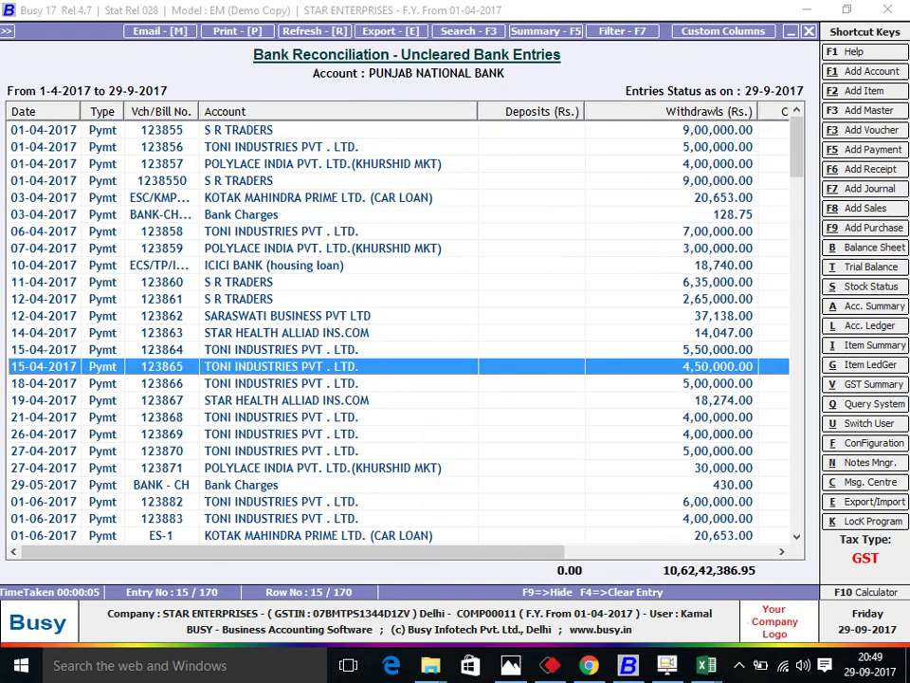
Switch to Excel and check the I INDUSTRIES PRIVATE withdrawals for cheques 123856 and 123858.
key("alt+Tab")
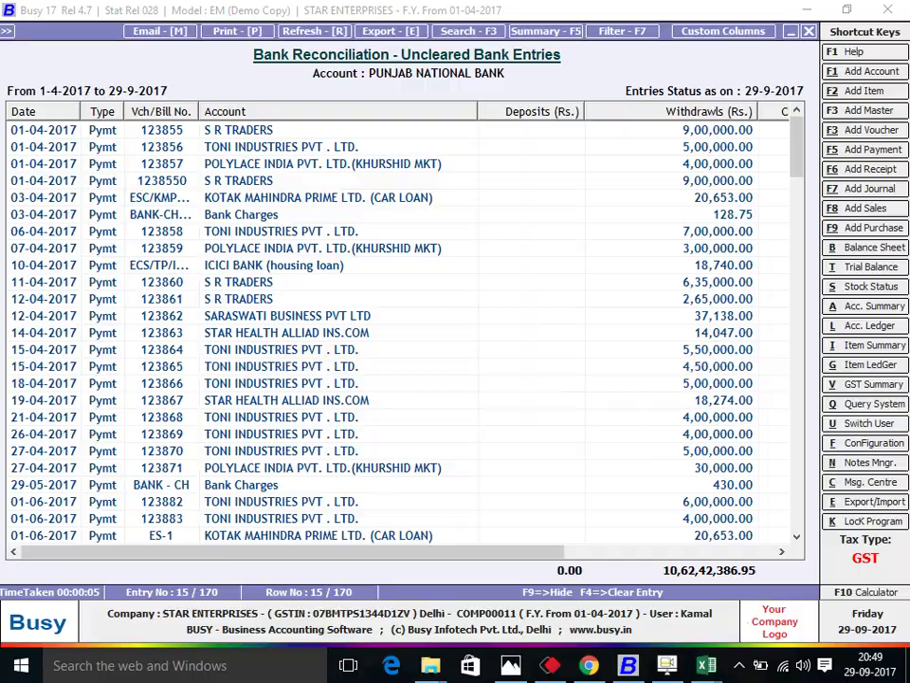
left_click(545, 405)
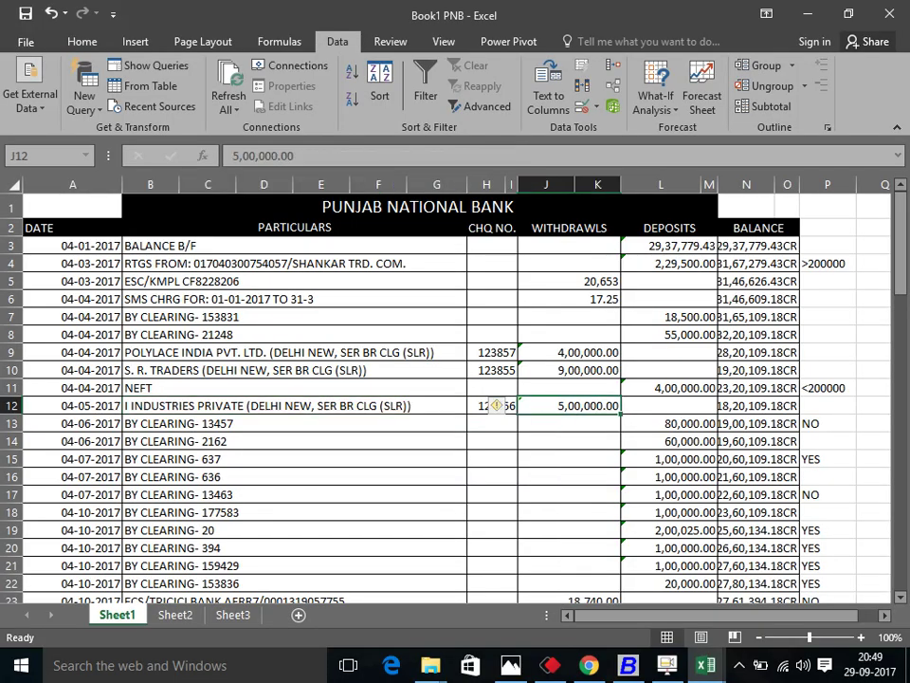
scroll(372, 259, "down", 2)
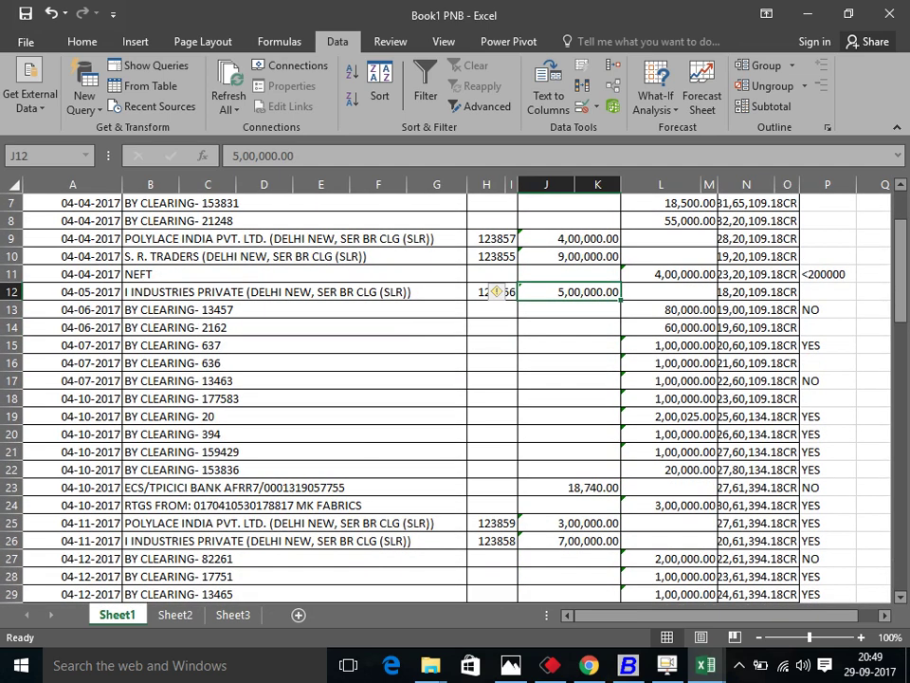
left_click(266, 541)
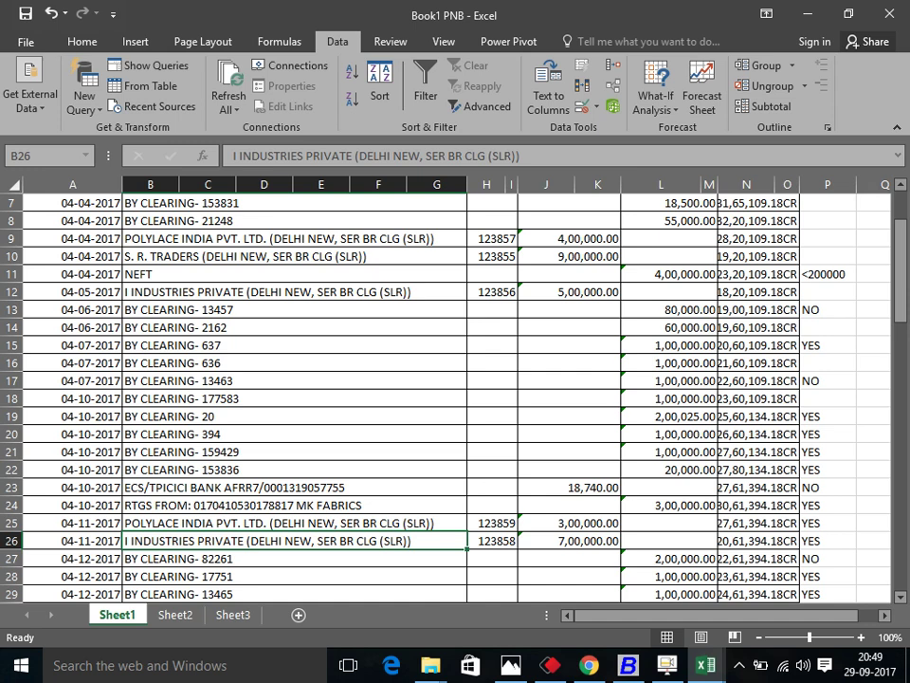
left_click(569, 540)
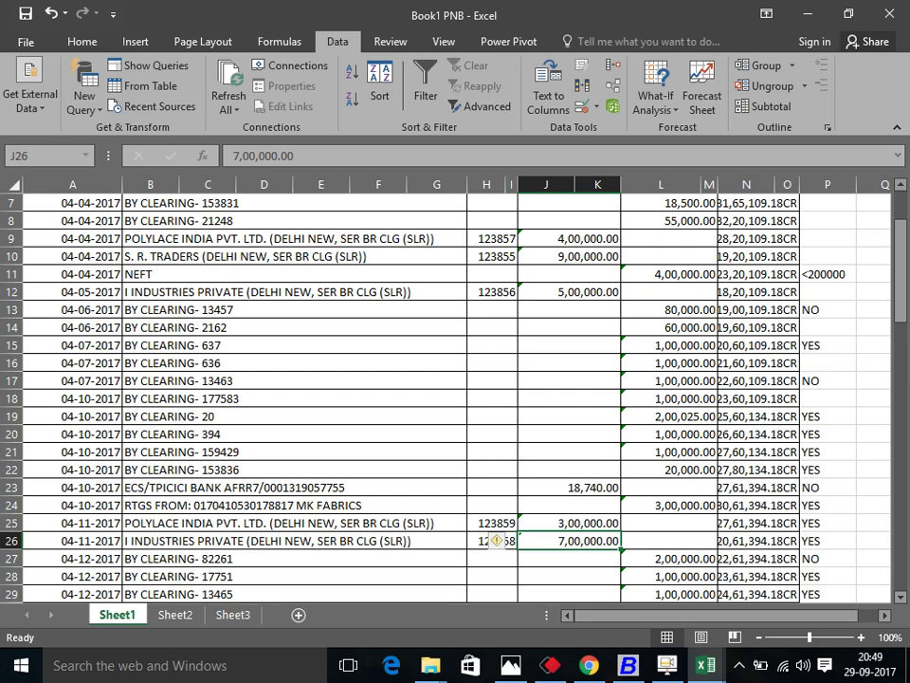
left_click_drag(598, 548, 587, 543)
key("Return")
left_click(266, 540)
Examine the SR TRADERS row for cheque 123860 and the remaining statement rows in Excel.
scroll(456, 398, "down", 2)
left_click(265, 576)
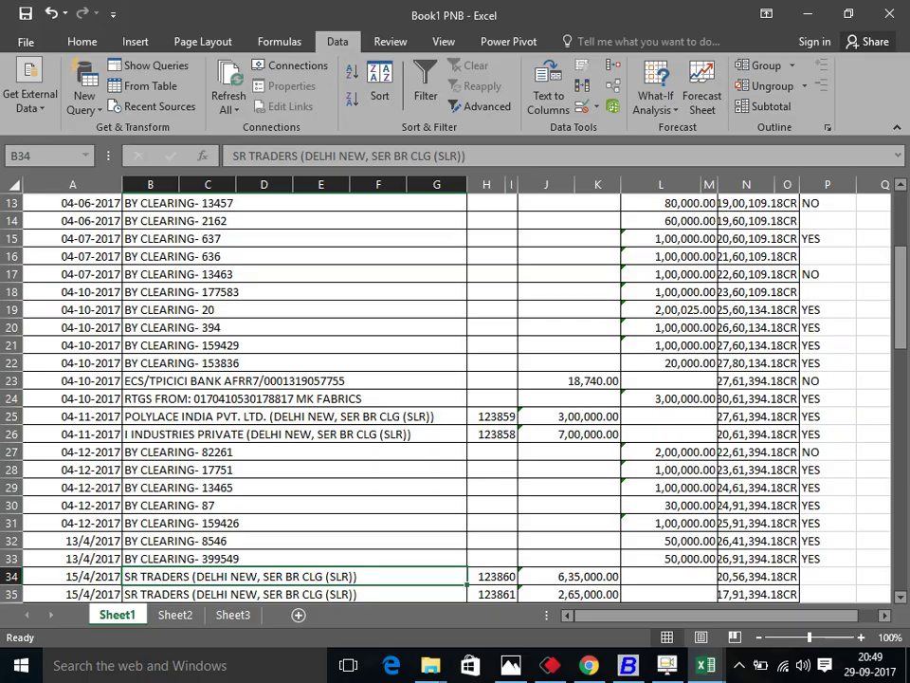
scroll(455, 398, "down", 3)
scroll(625, 556, "down", 5)
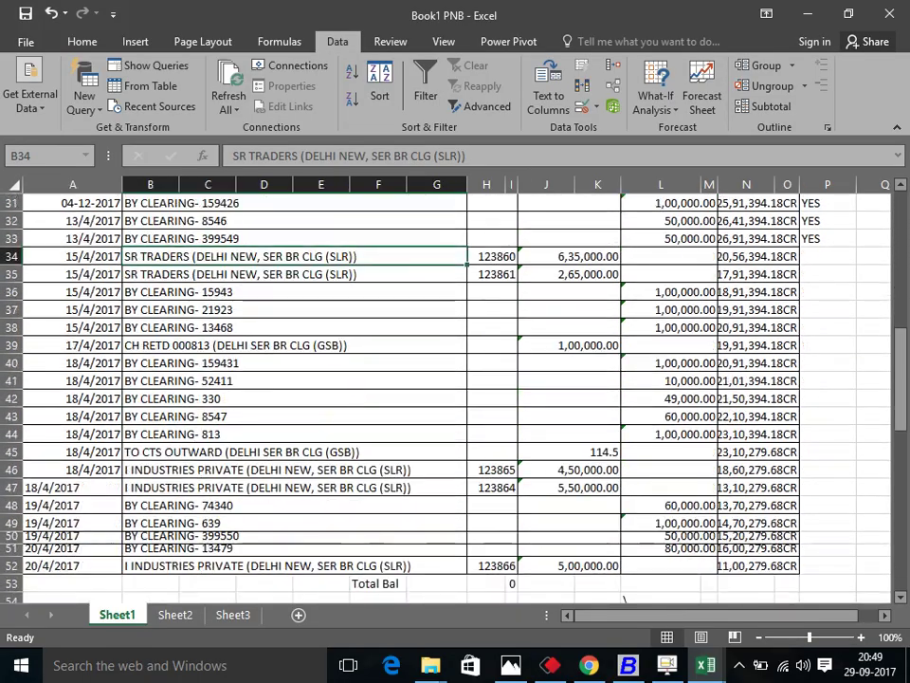
scroll(625, 557, "up", 9)
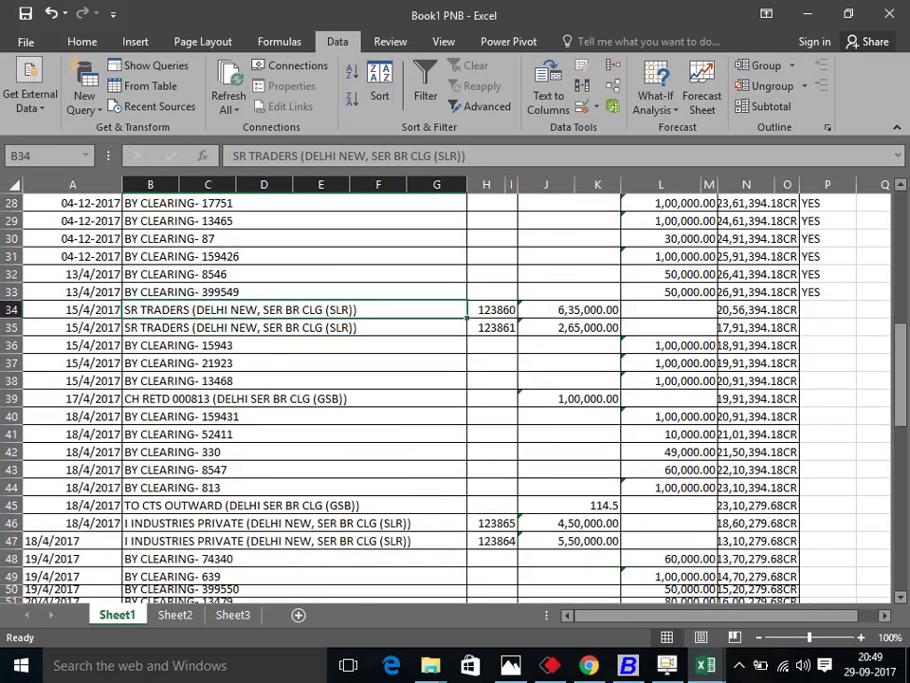
Switch back to Busy, and close the uncleared payments list and the reconciliation statement.
key("alt+Tab")
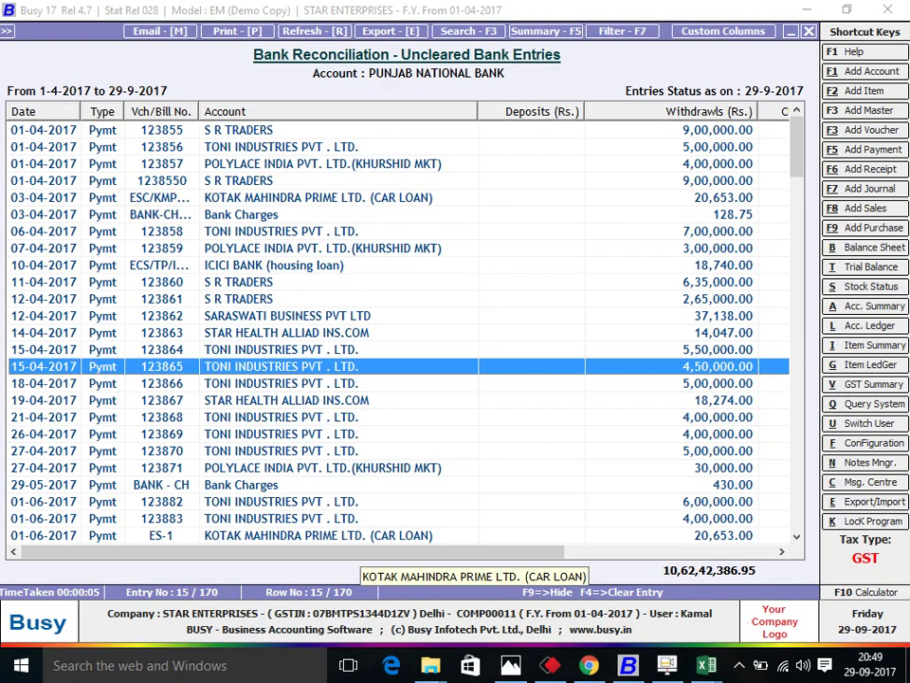
key("Escape")
key("Escape")
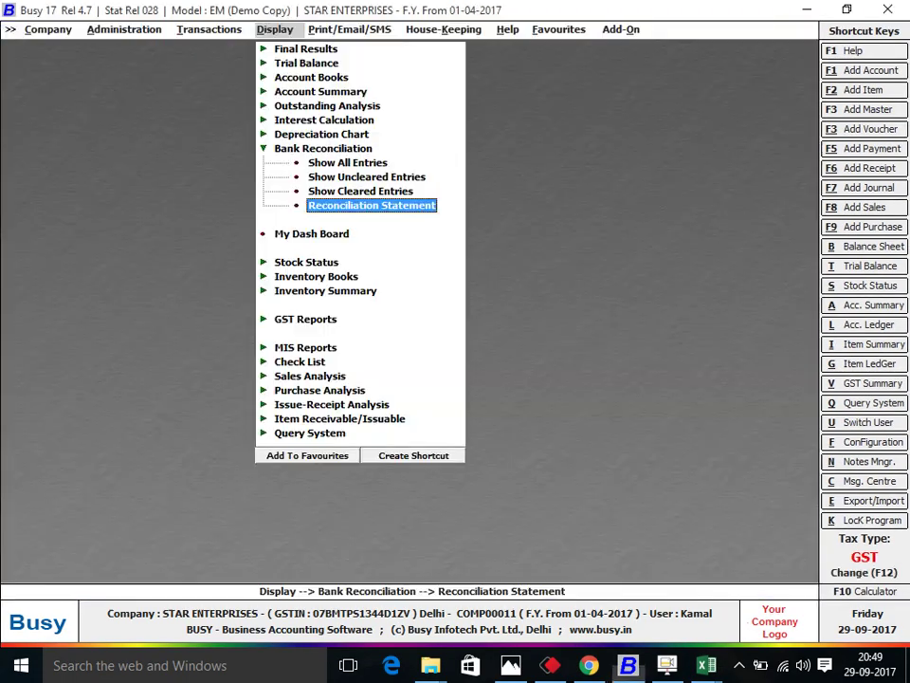
Check the Bank Reconciliation setting in the Accounts section of Features / Options, and leave without saving.
key("Left")
key("Escape")
key("Left")
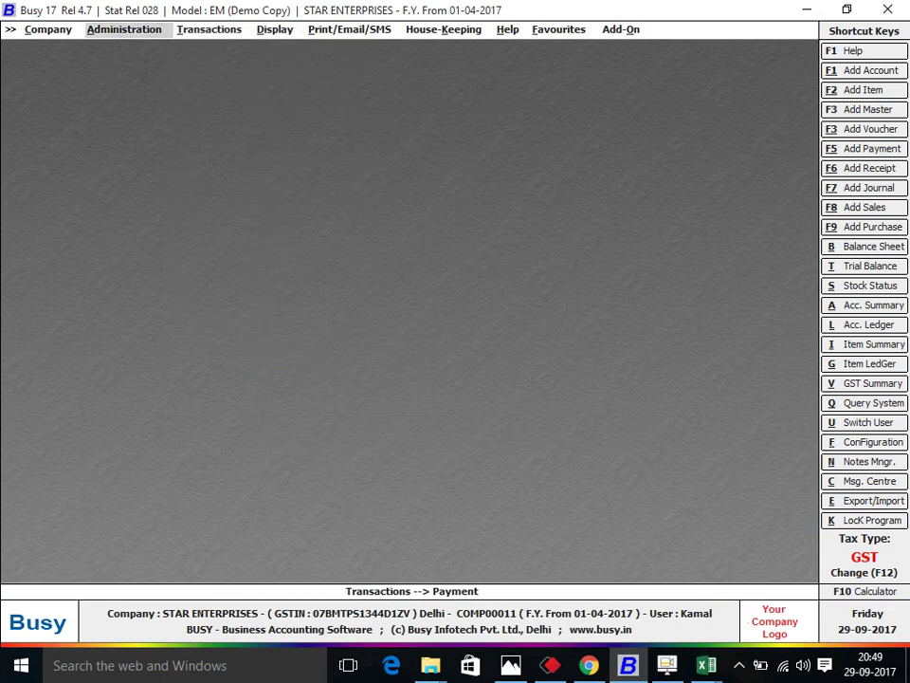
key("Return")
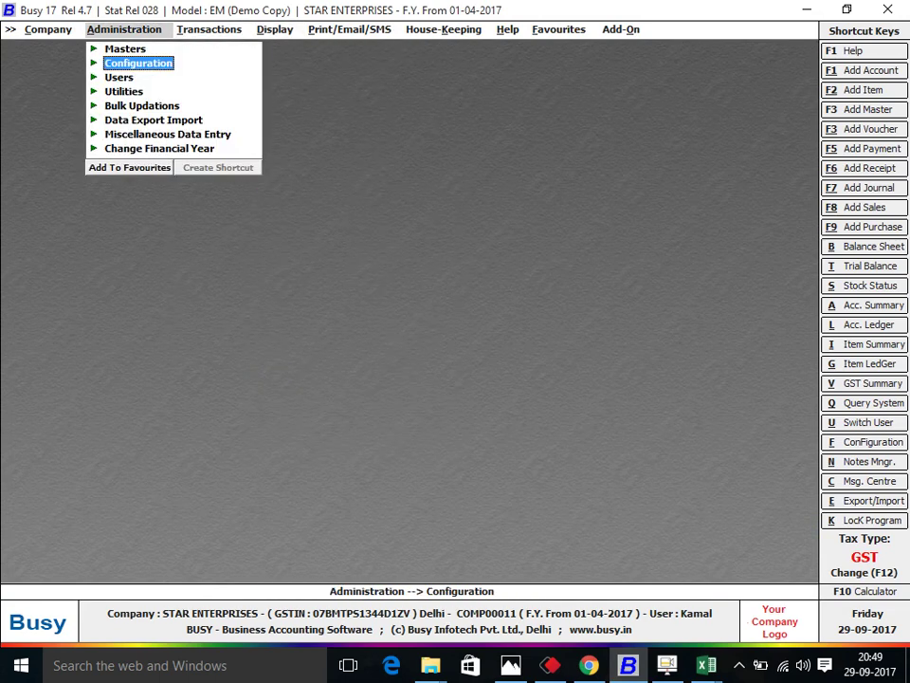
key("Return")
key("Return")
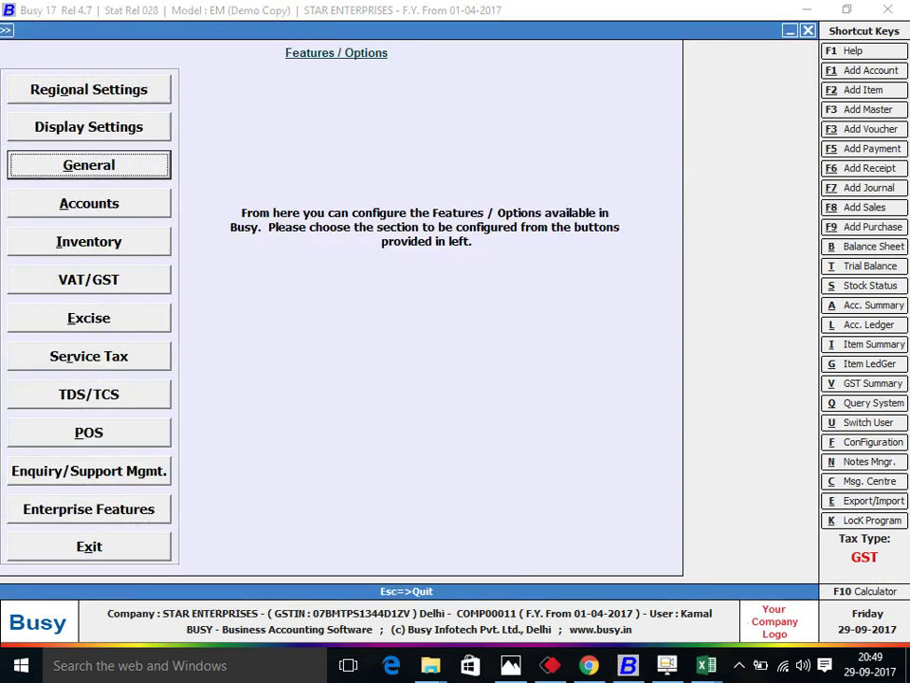
key("Down")
key("Return")
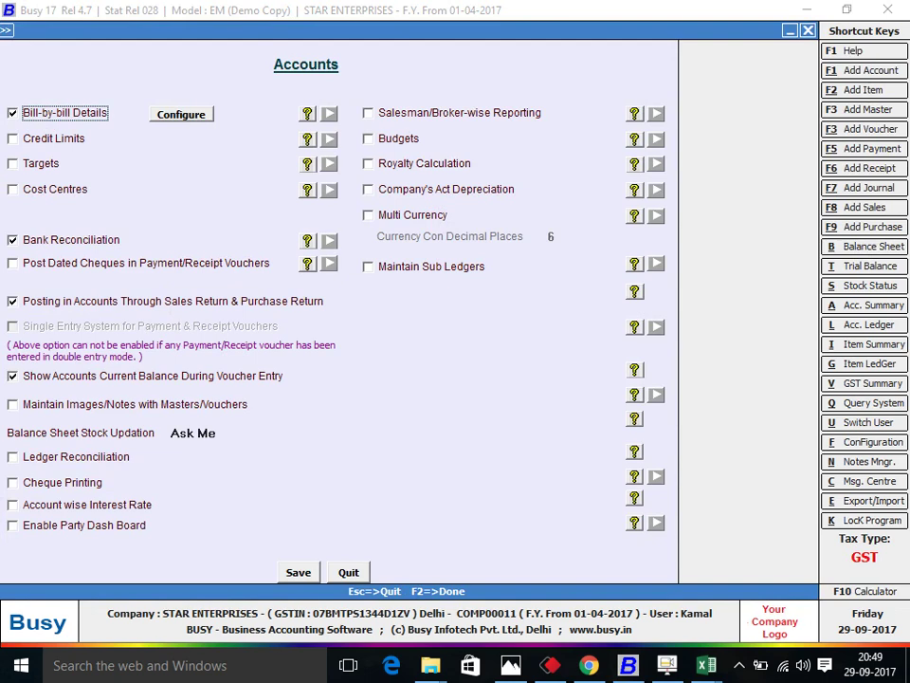
key("Escape")
key("Escape")
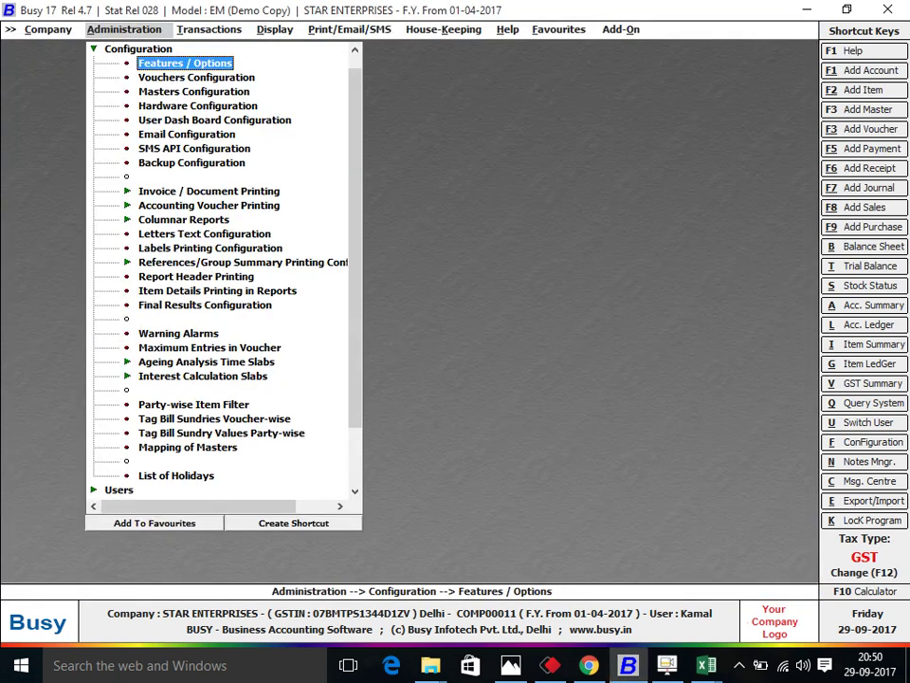
key("Right")
key("Right")
key("Return")
key("Return")
key("Return")
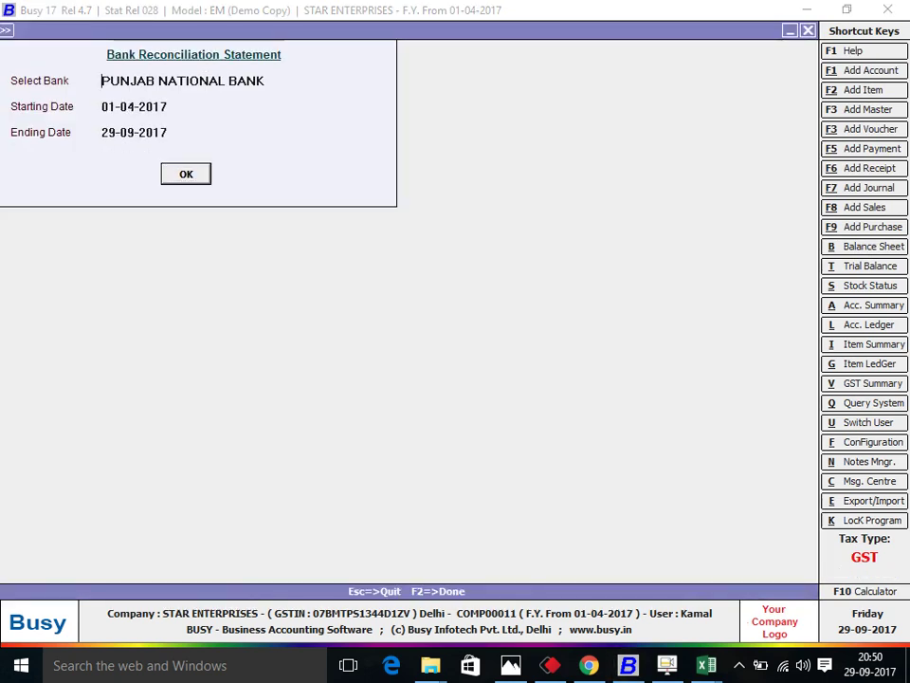
key("Return")
key("Escape")
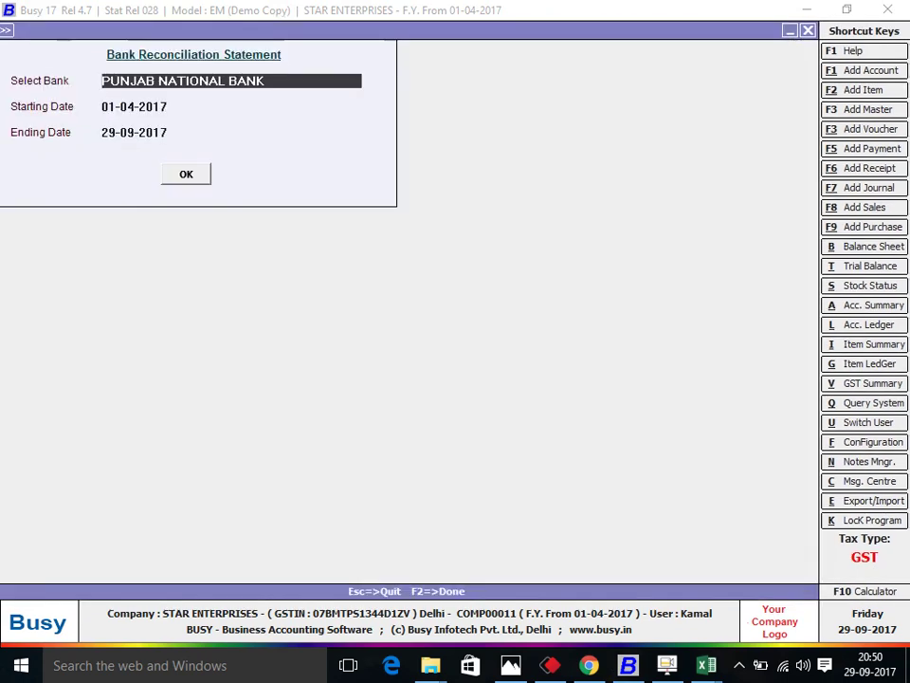
key("Escape")
Close the reconciliation statement options and display the cleared entries of PUNJAB NATIONAL BANK from 01-04-2017 to 29-09-2017, with accounts shown by name.
key("Up")
key("Up")
key("Down")
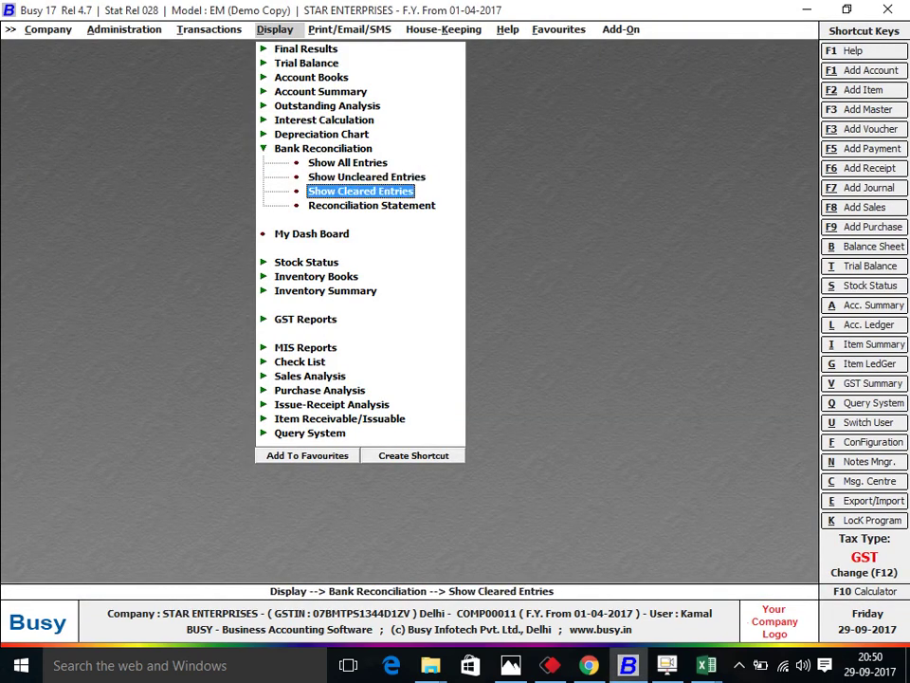
key("Return")
key("Return")
key("Return")
key("Return")
key("Return")
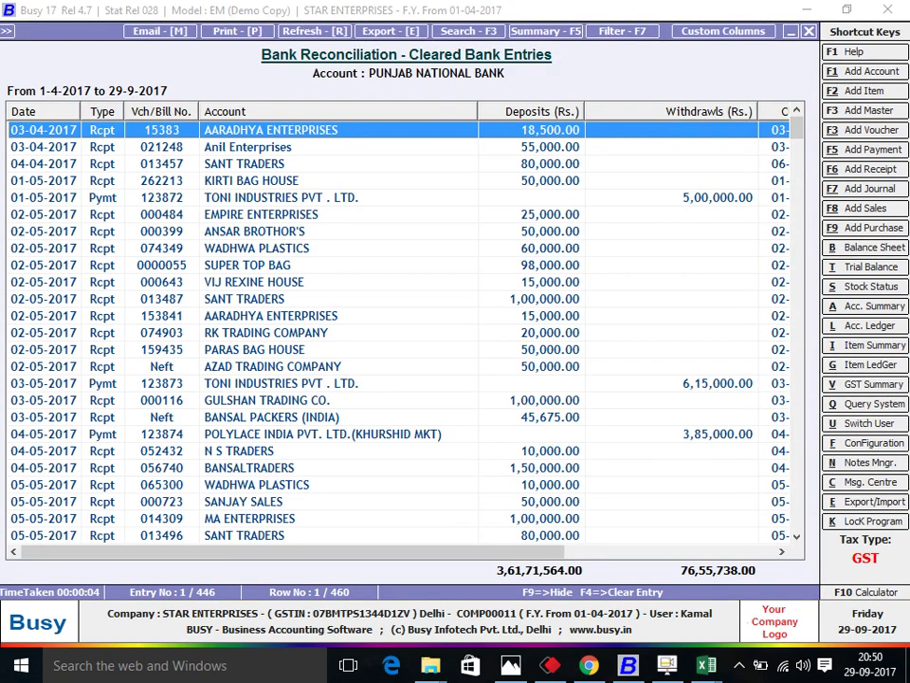
Set Clear Entry and Unclear Full Voucher to N for the 03-04-2017 AARADHYA ENTERPRISES receipt, and close the cleared entries report.
key("Return")
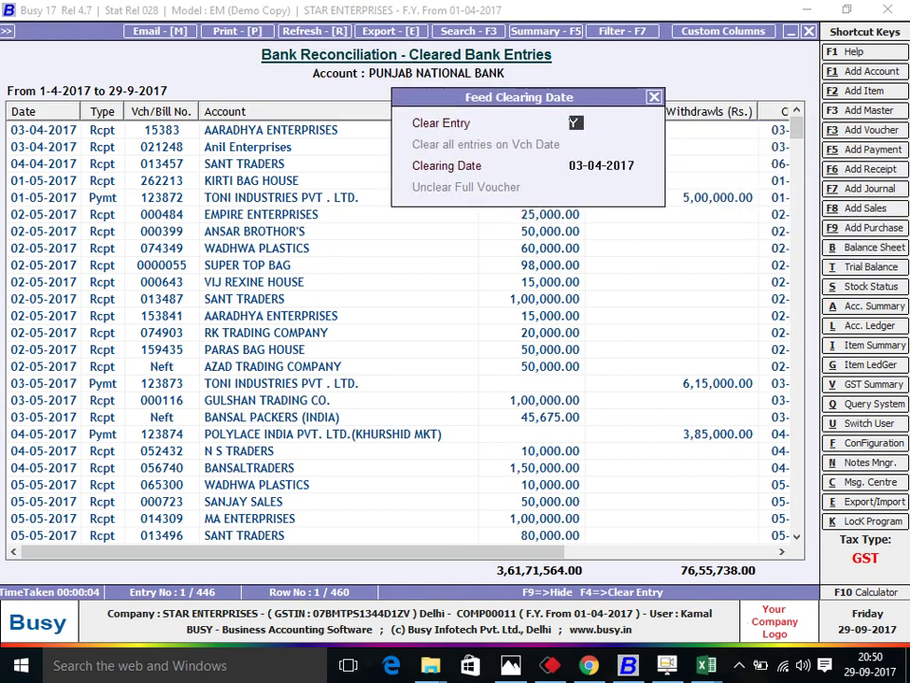
key("n")
left_click(573, 186)
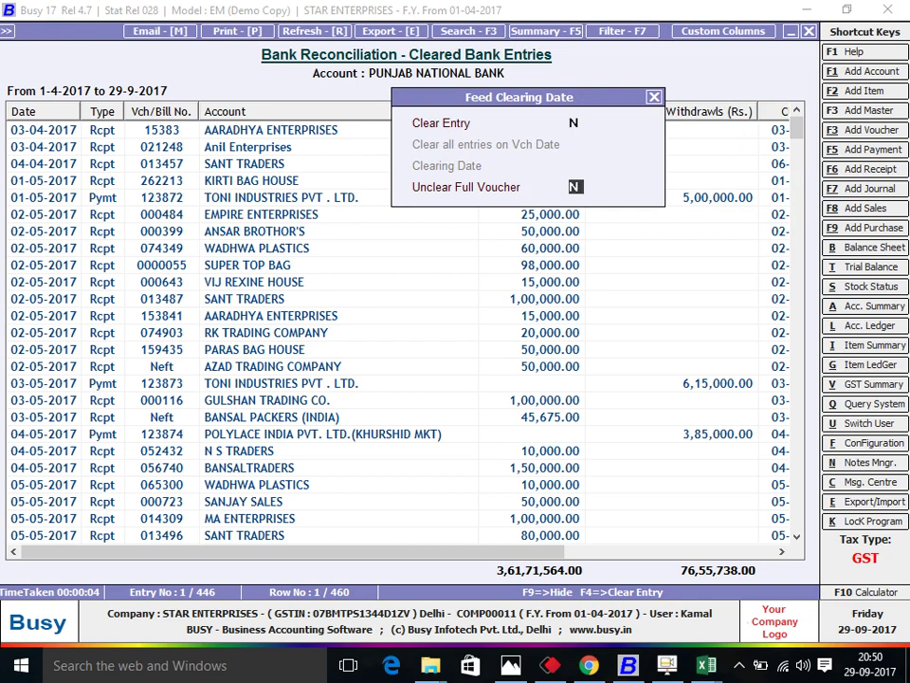
key("Return")
key("Escape")
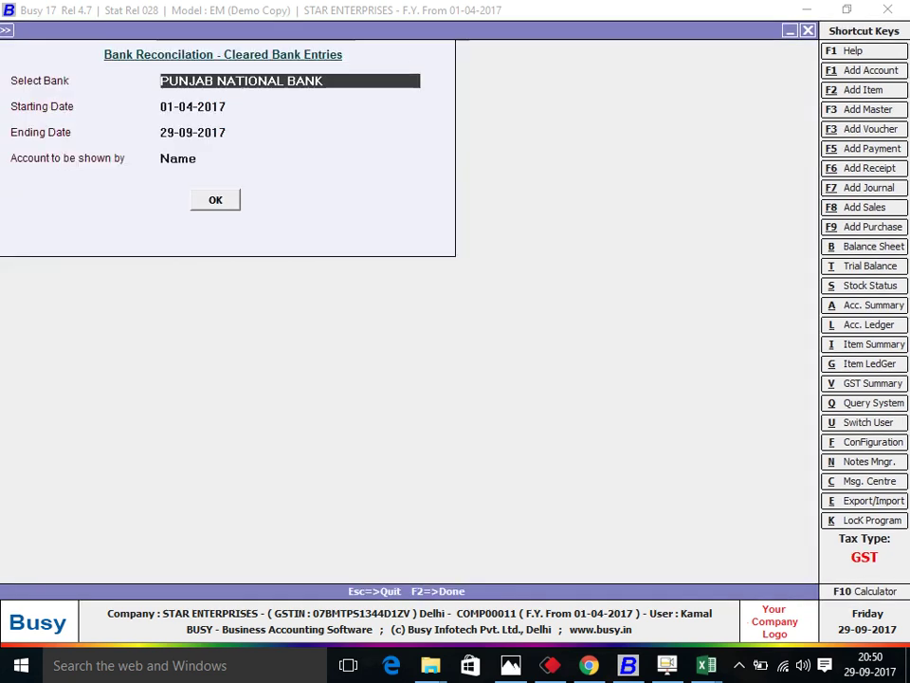
key("Escape")
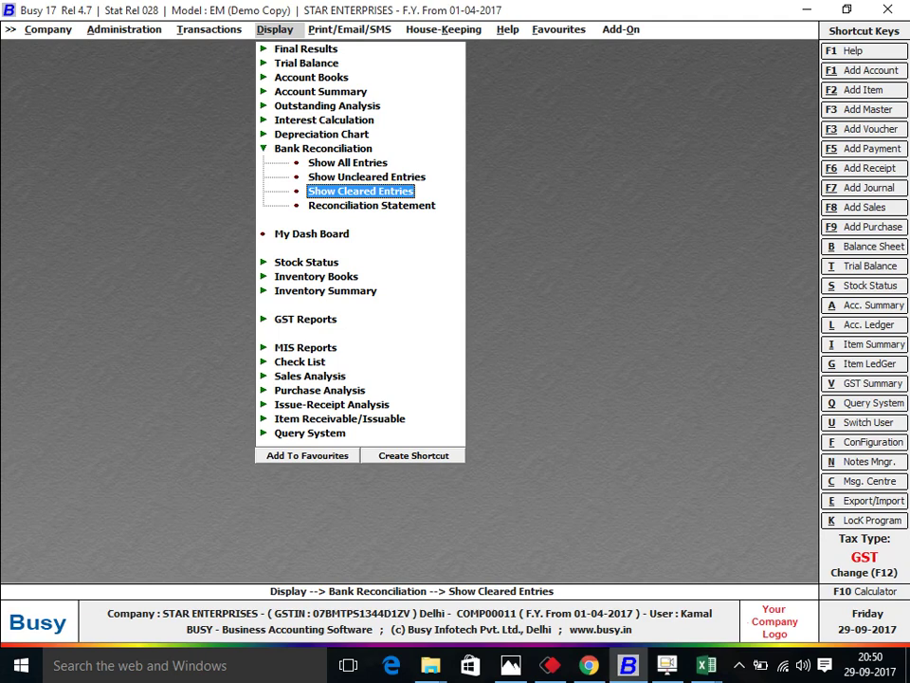
key("Up")
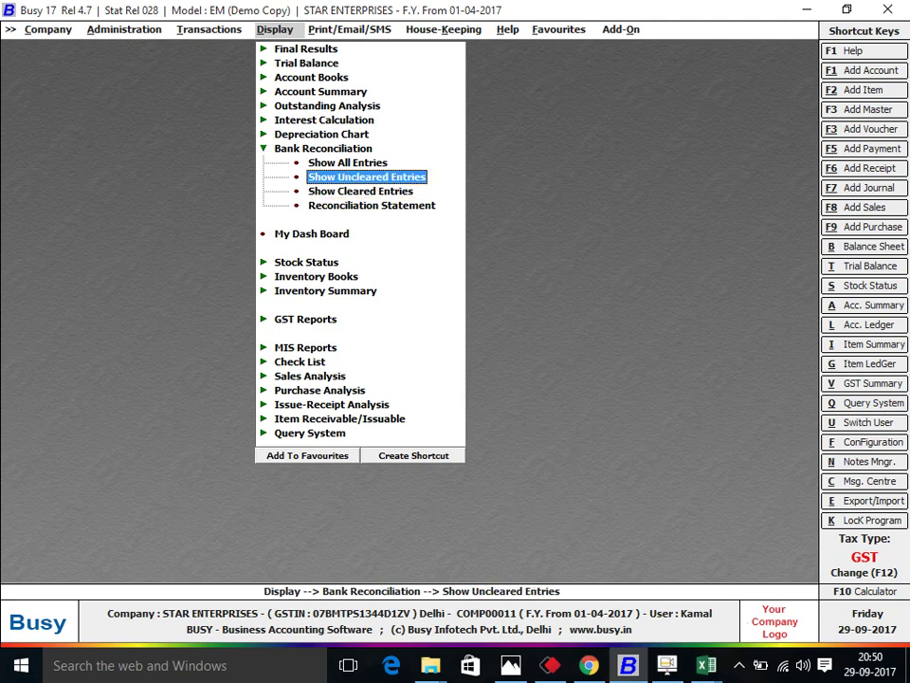
key("Left")
key("Left")
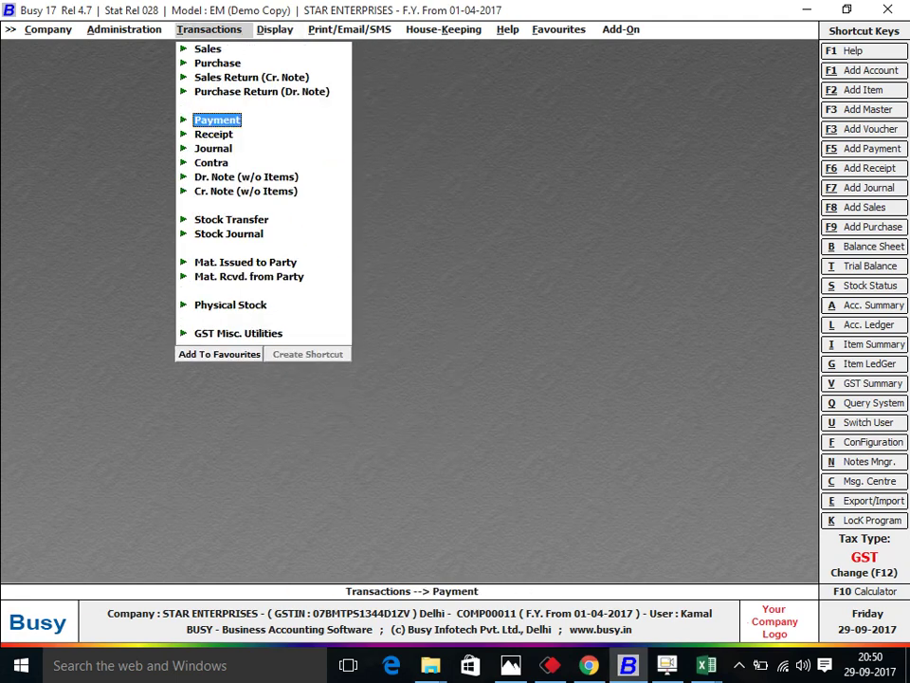
key("super+d")
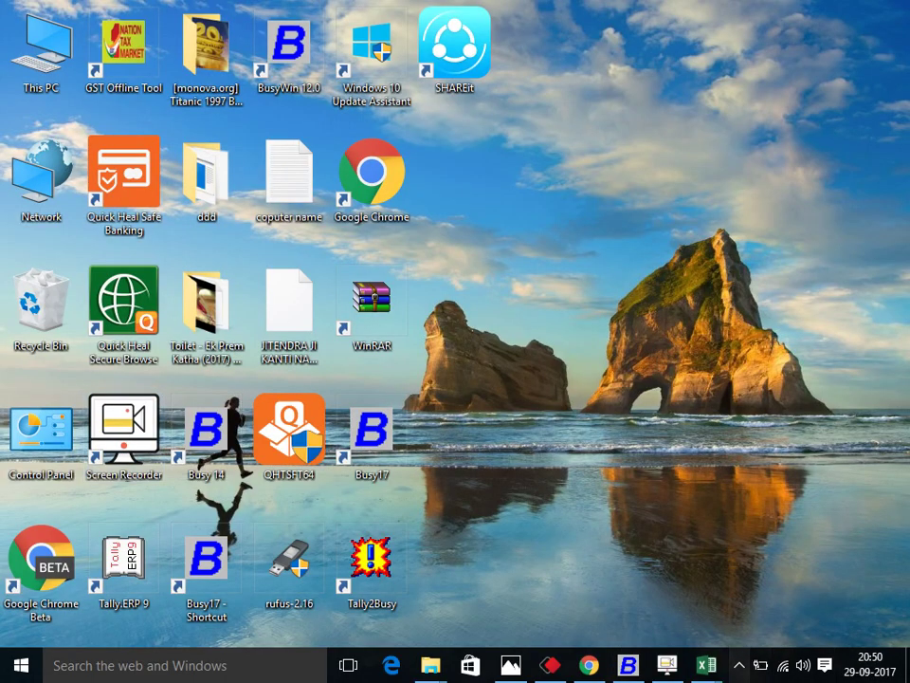
left_click(738, 665)
right_click(739, 593)
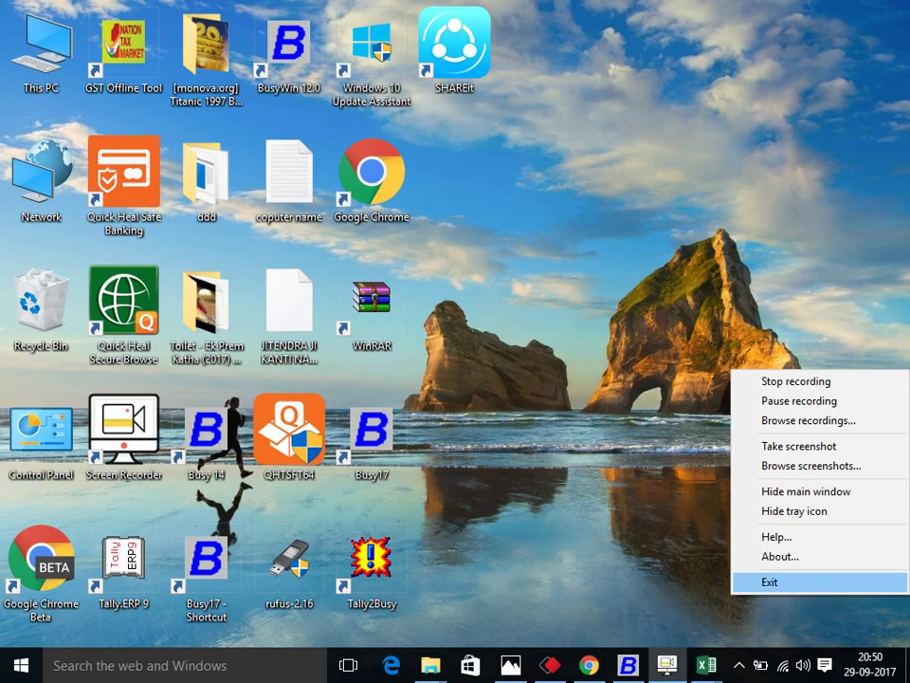